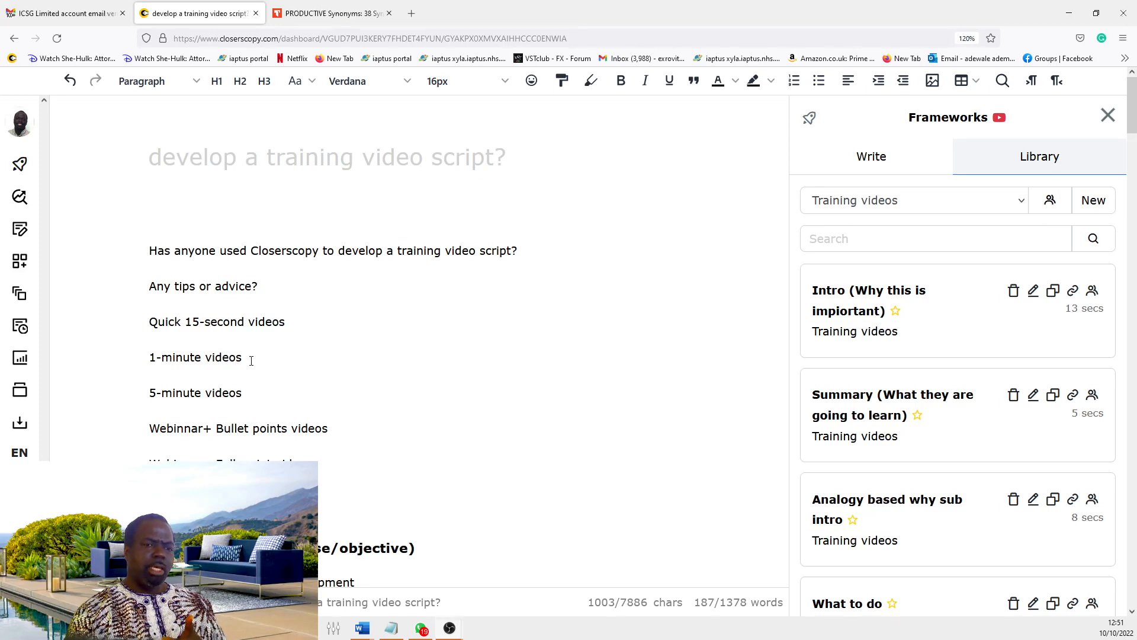
left_click_drag(245, 358, 184, 357)
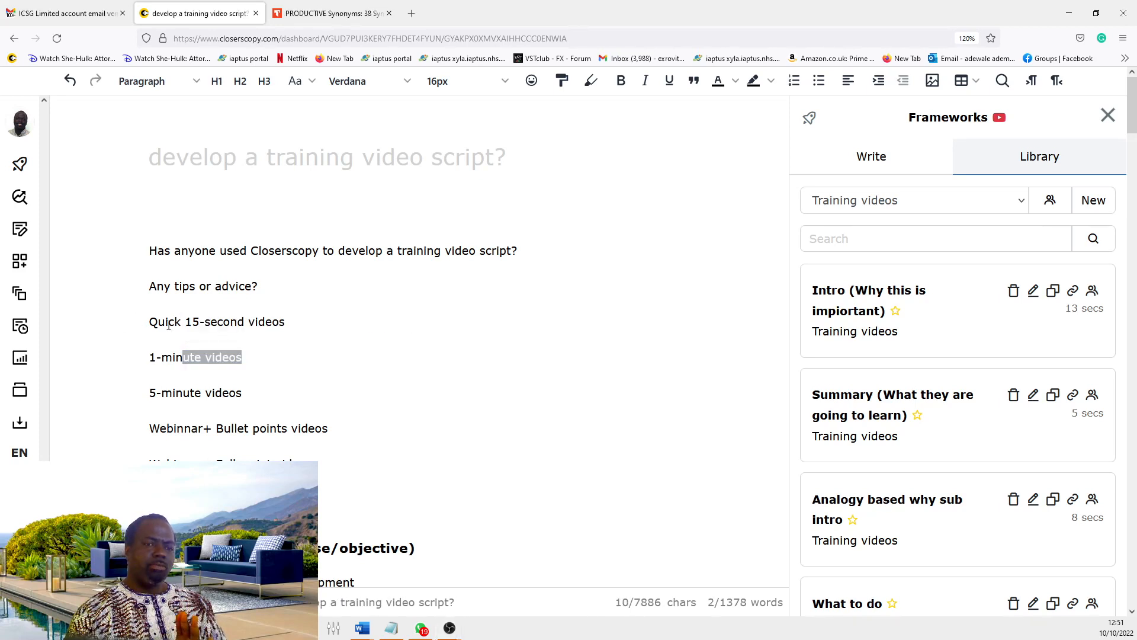
left_click_drag(248, 322, 255, 321)
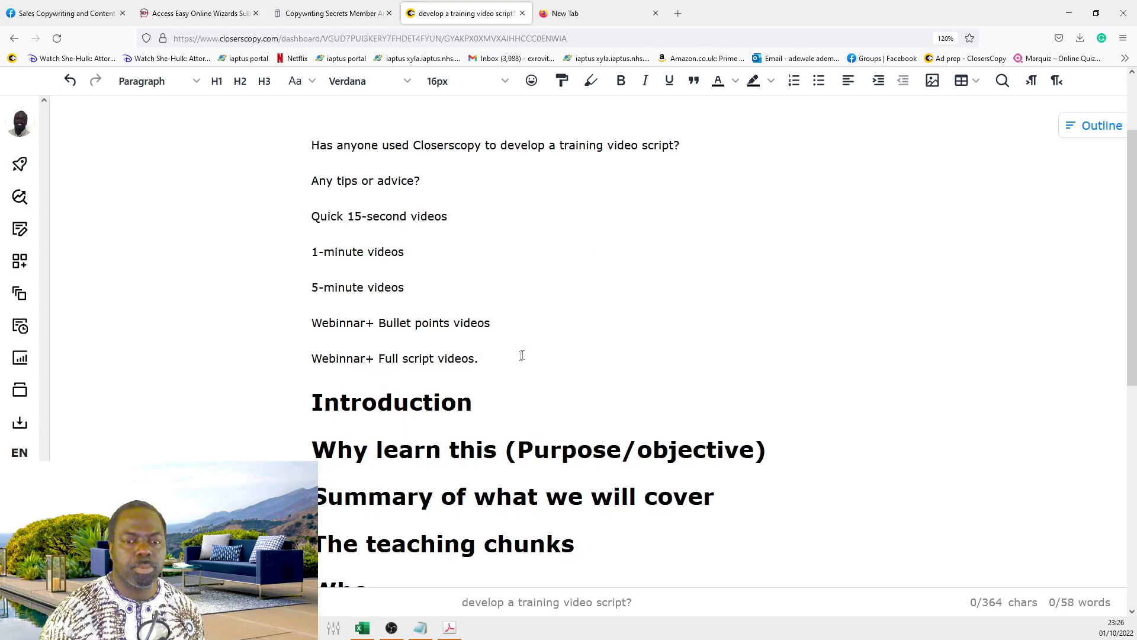
Step: Change the "Why learn this (Purpose/objective)" and "Summary of what we will cover" headings to Header 3
scroll(527, 350, "down", 2)
scroll(554, 308, "down", 2)
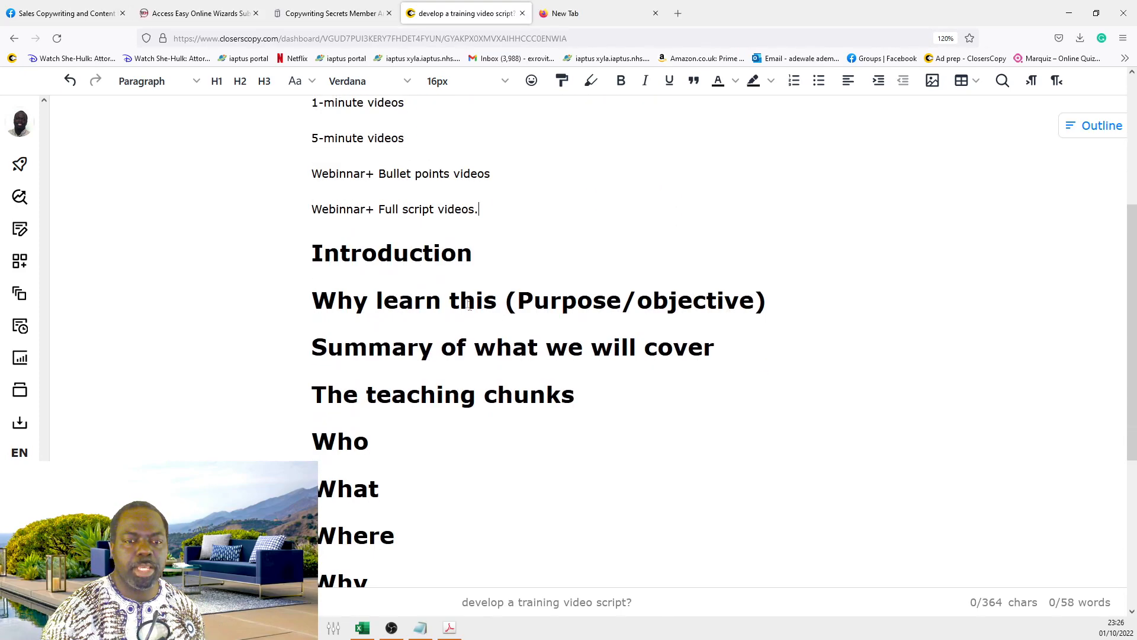
left_click_drag(797, 306, 318, 305)
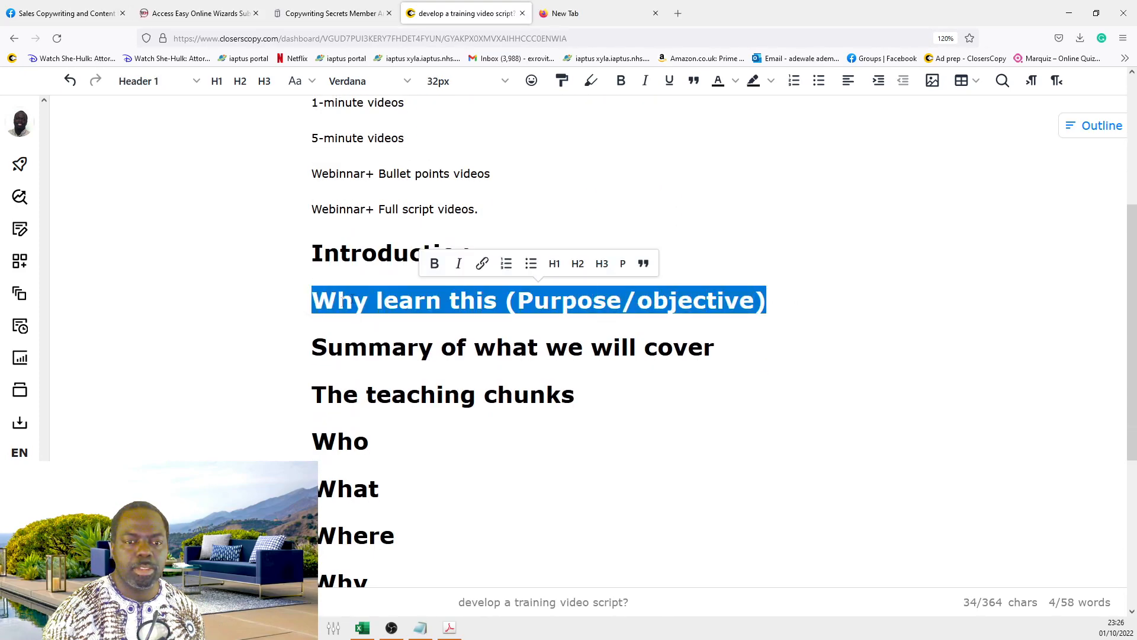
left_click(723, 346)
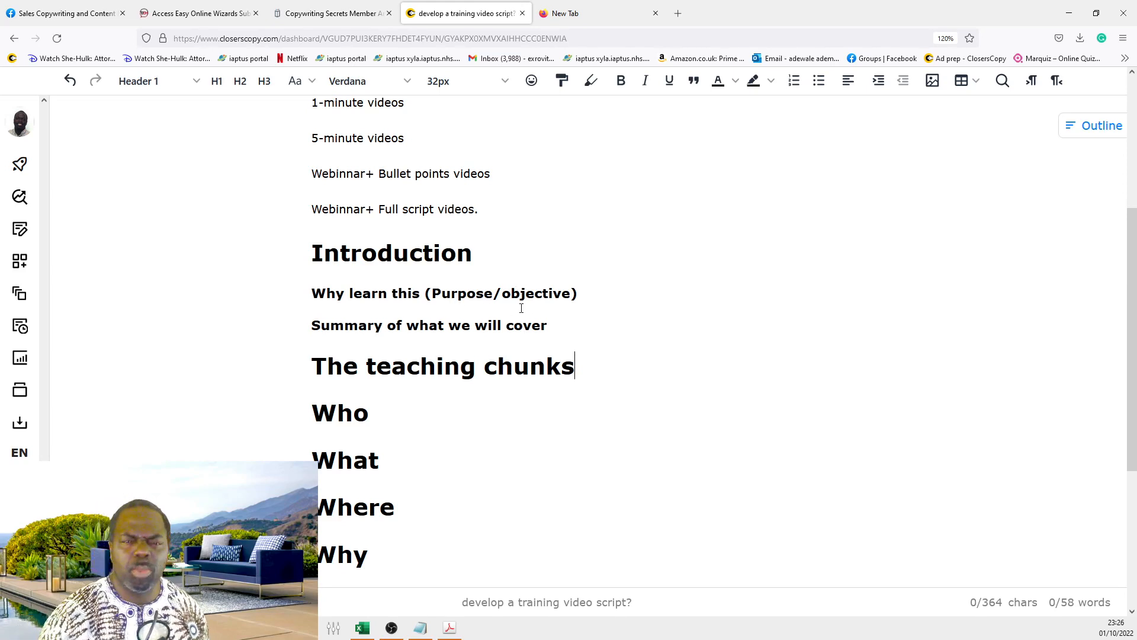
Step: Examine the Introduction heading together with its purpose and summary subheadings as one section of the script outline
triple_click(511, 324)
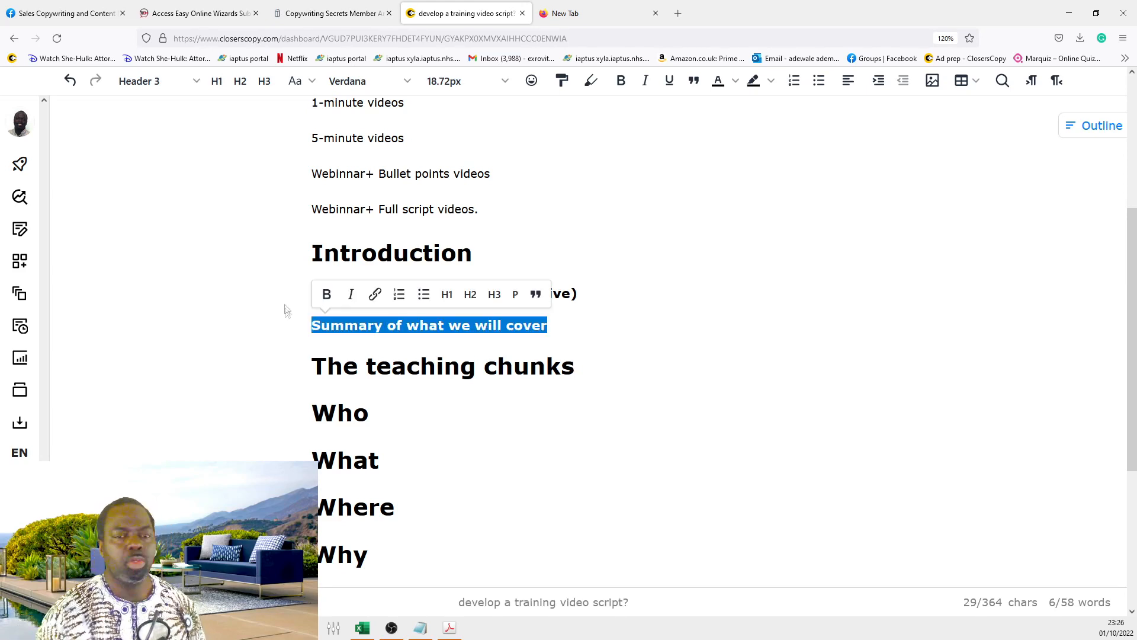
left_click_drag(544, 325, 259, 327)
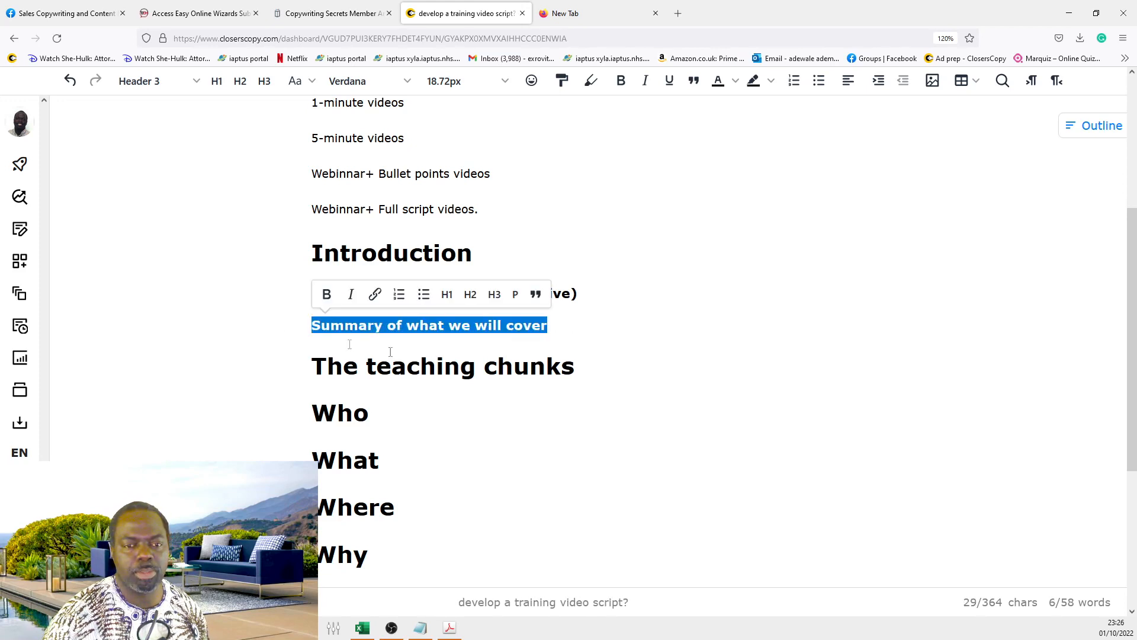
left_click(579, 362)
left_click_drag(579, 325, 285, 252)
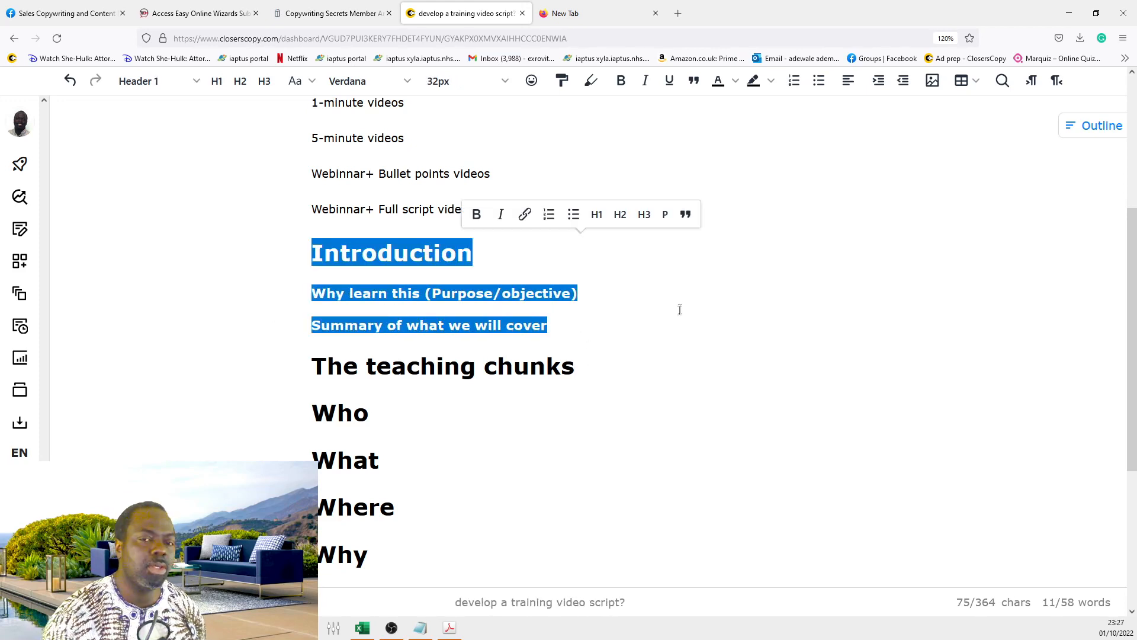
left_click(665, 320)
left_click_drag(610, 325, 226, 252)
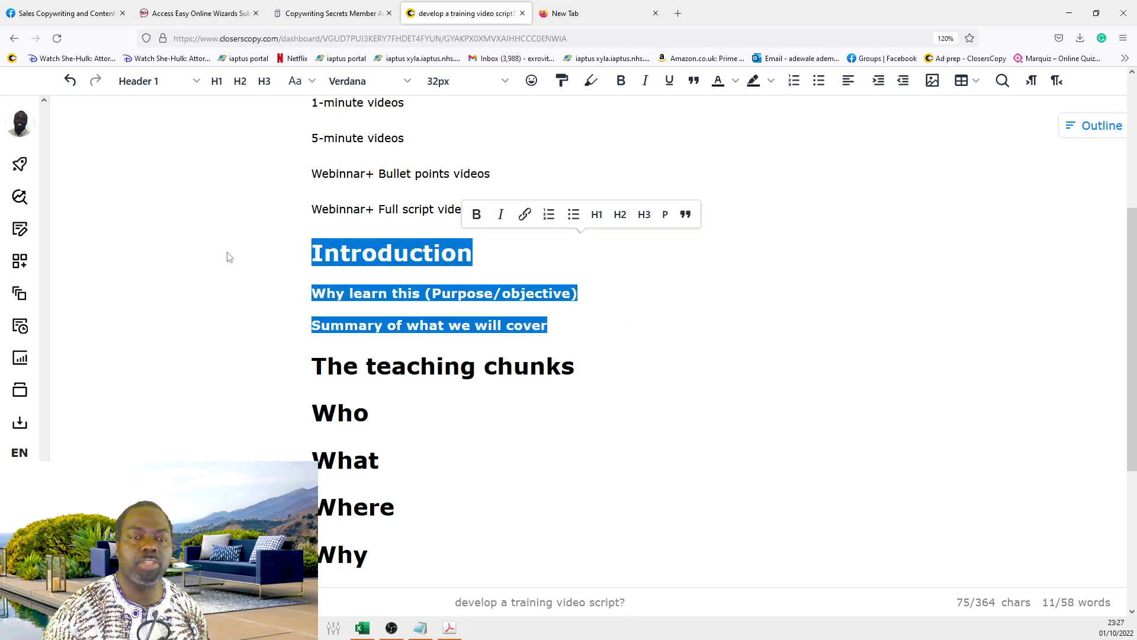
left_click(563, 322)
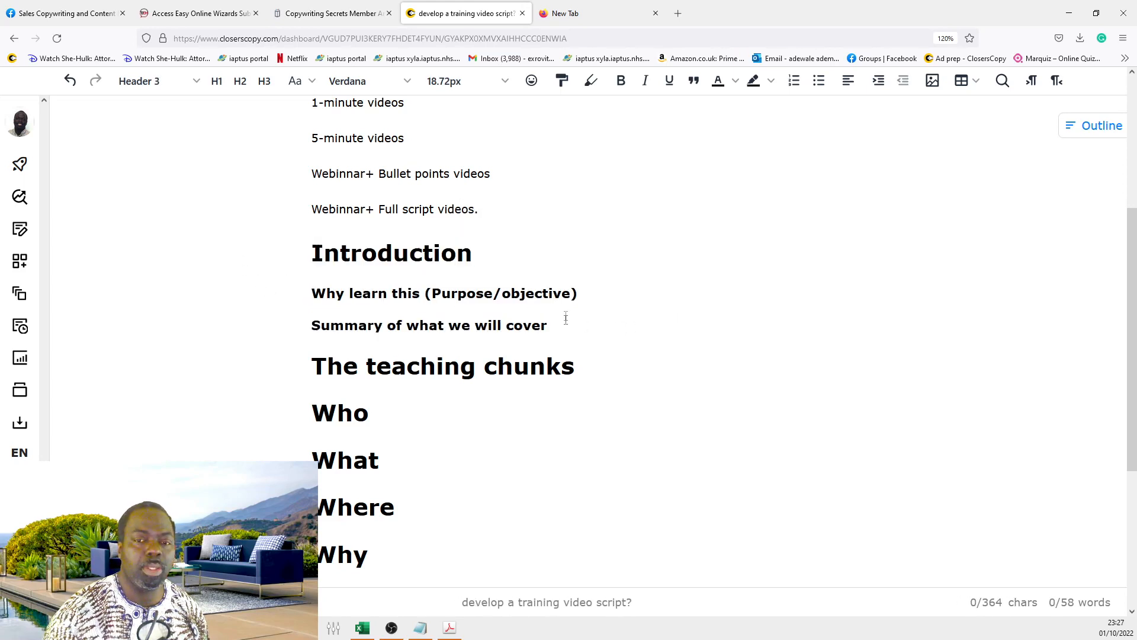
left_click_drag(569, 325, 304, 257)
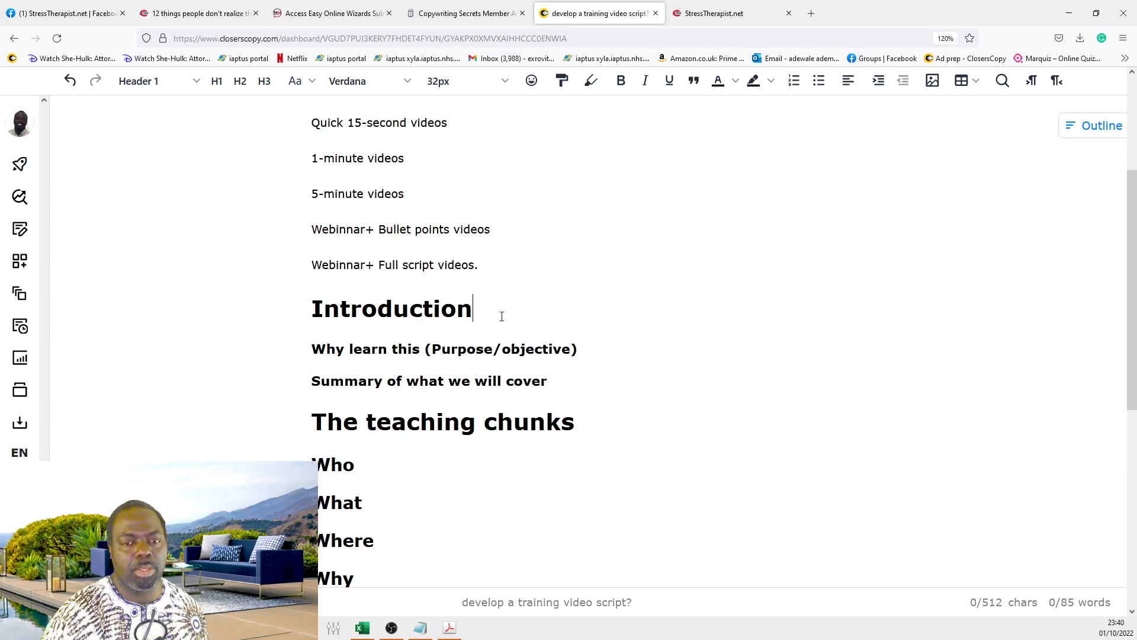
Step: Review the script outline, focusing on the "Why learn this (Purpose/objective)" subheading under Introduction
left_click(507, 305)
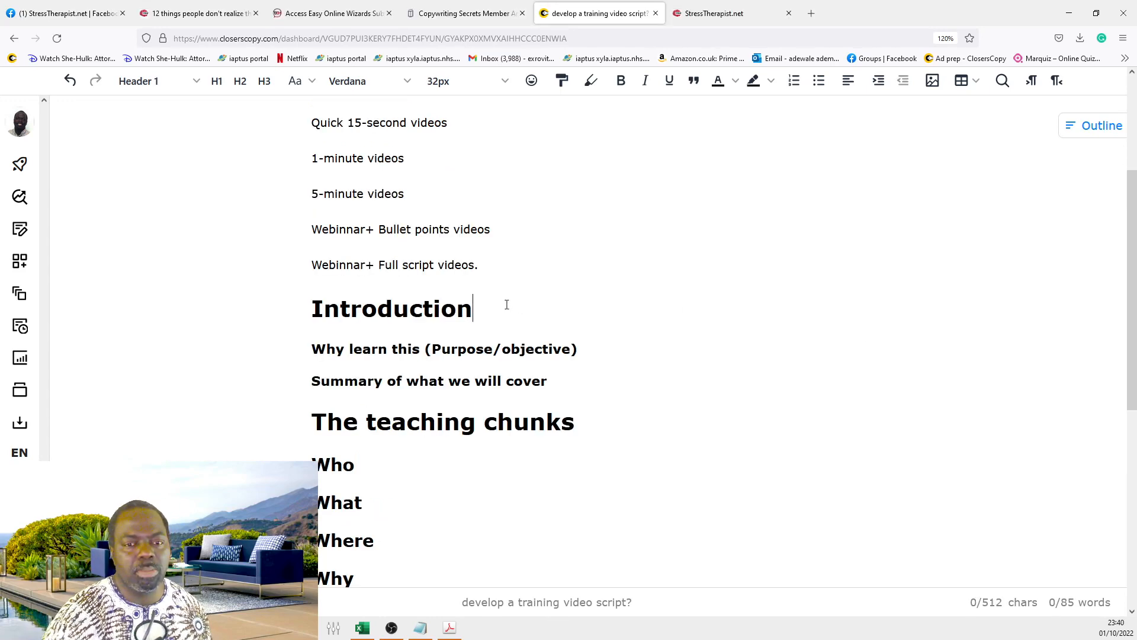
left_click(324, 308)
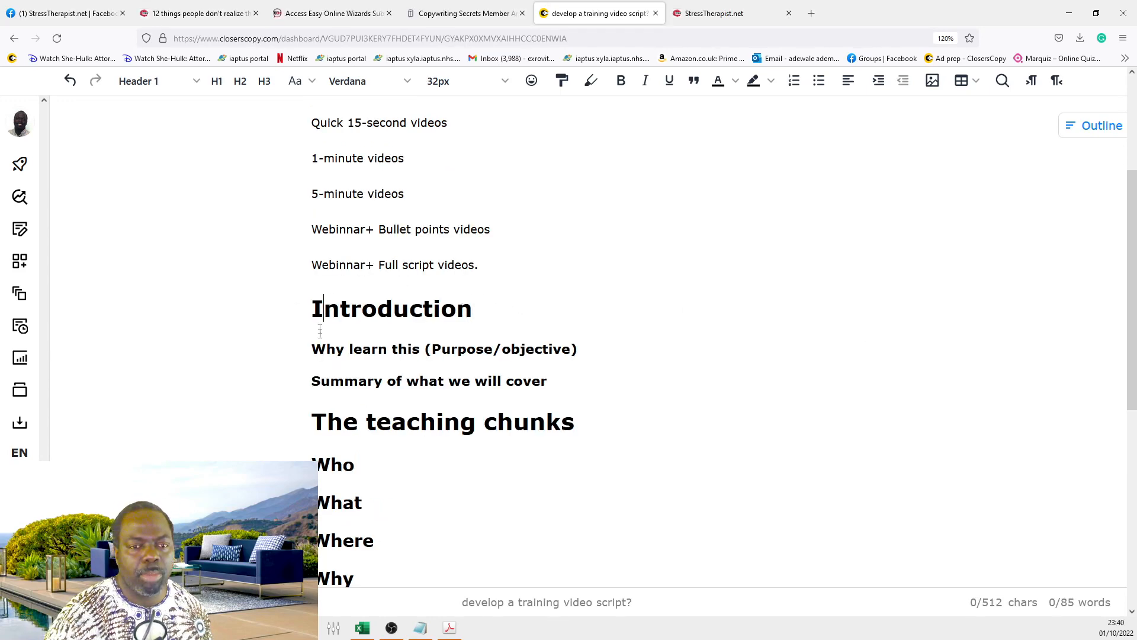
left_click(323, 349)
left_click_drag(312, 349, 592, 343)
left_click(596, 345)
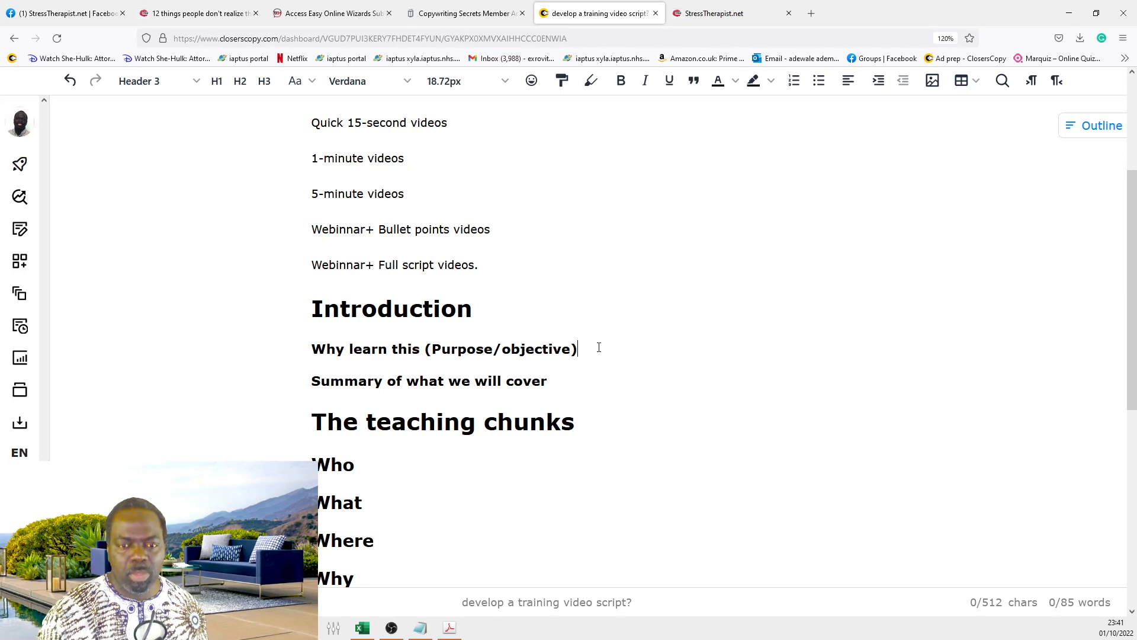
scroll(701, 462, "up", 2)
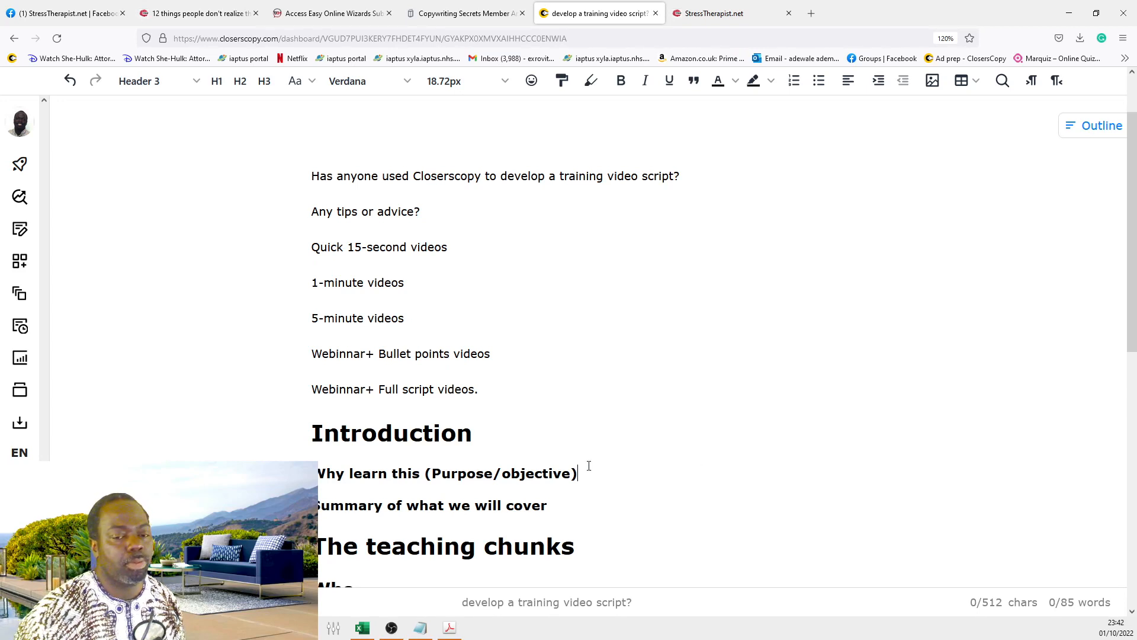
scroll(605, 461, "down", 3)
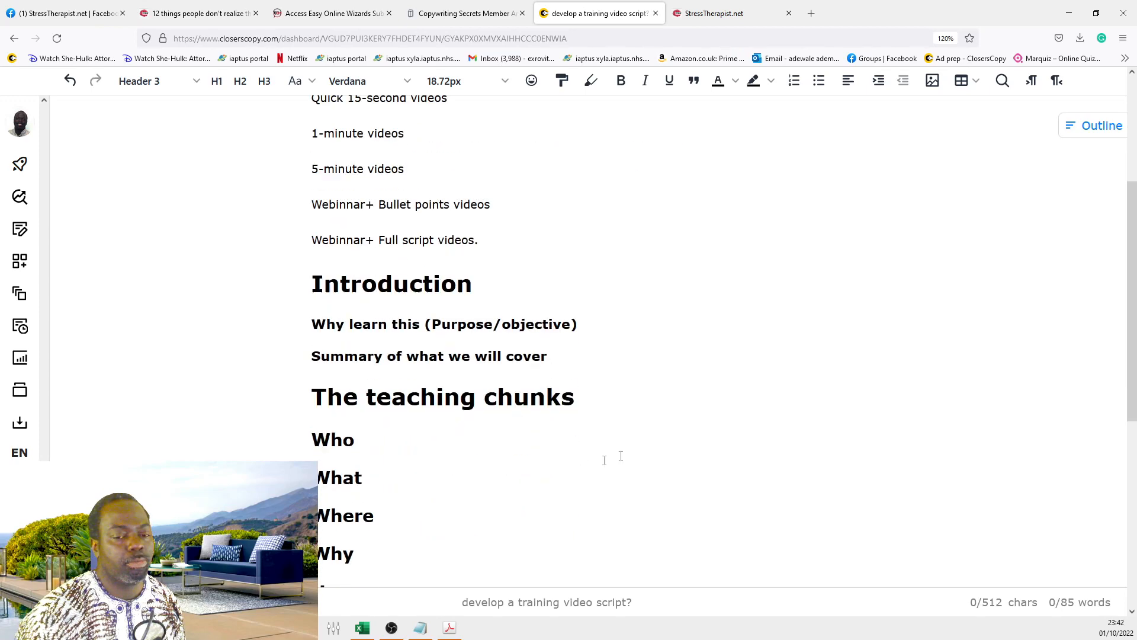
left_click_drag(313, 324, 590, 330)
left_click(320, 323)
left_click(591, 329)
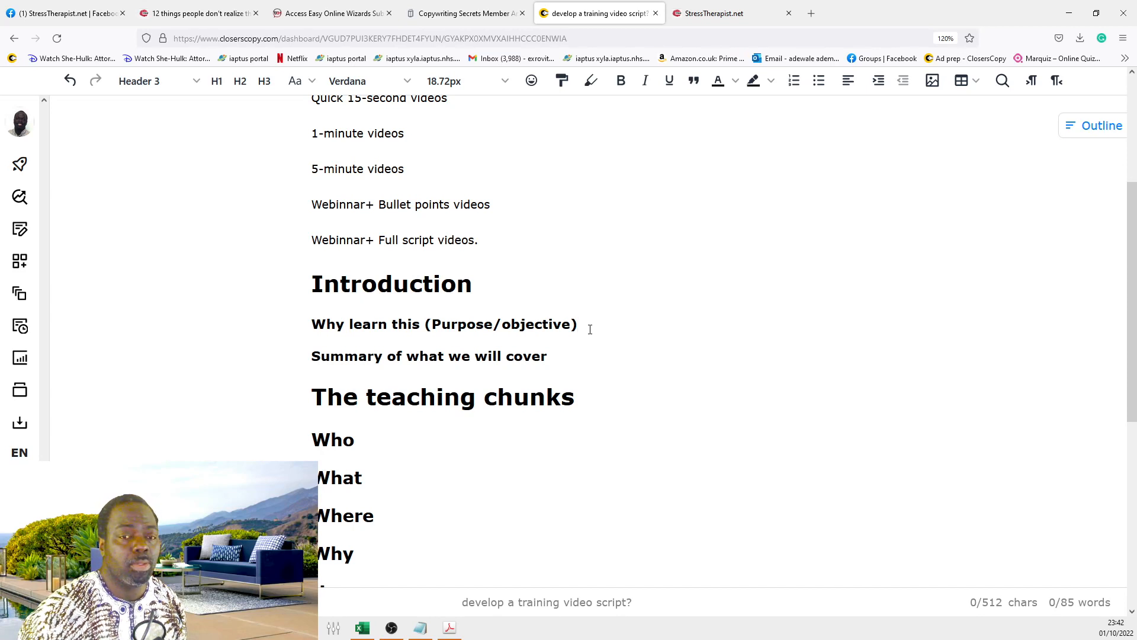
left_click_drag(590, 329, 291, 342)
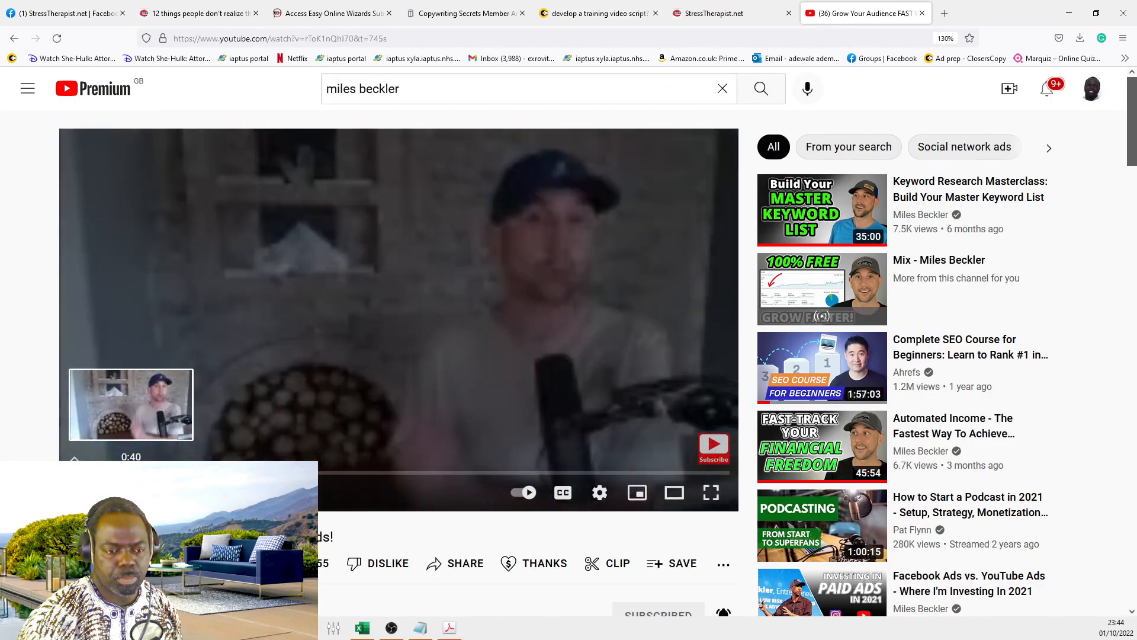
Step: On YouTube, move the video "Grow Your Audience FAST Without Paid Ads!" to 0:40 and show its transcript
left_click(95, 473)
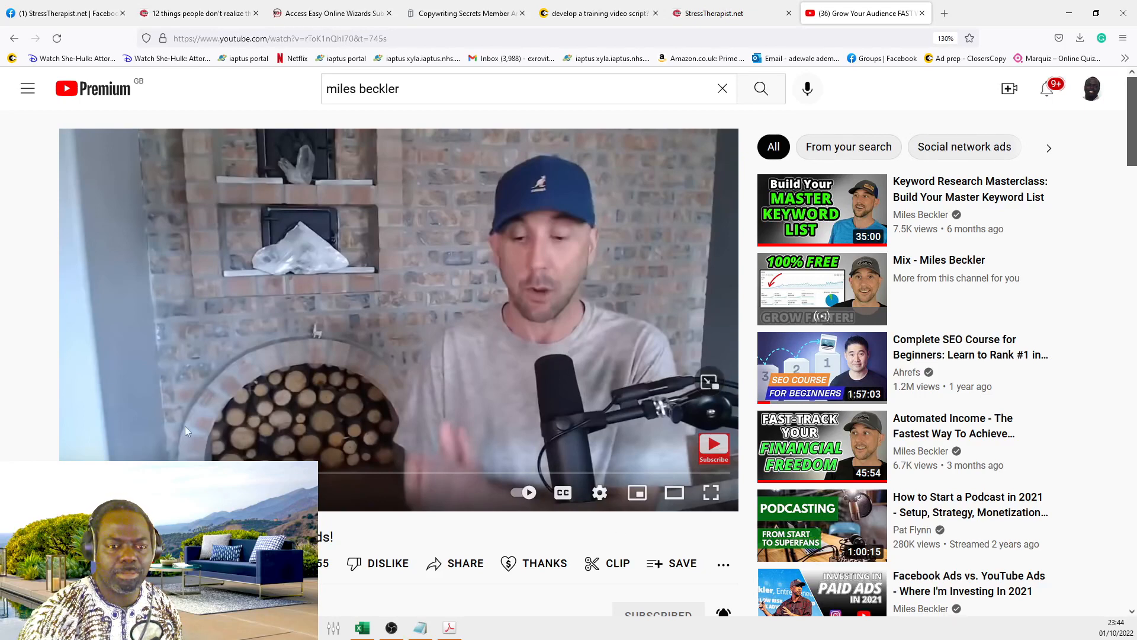
scroll(692, 400, "down", 3)
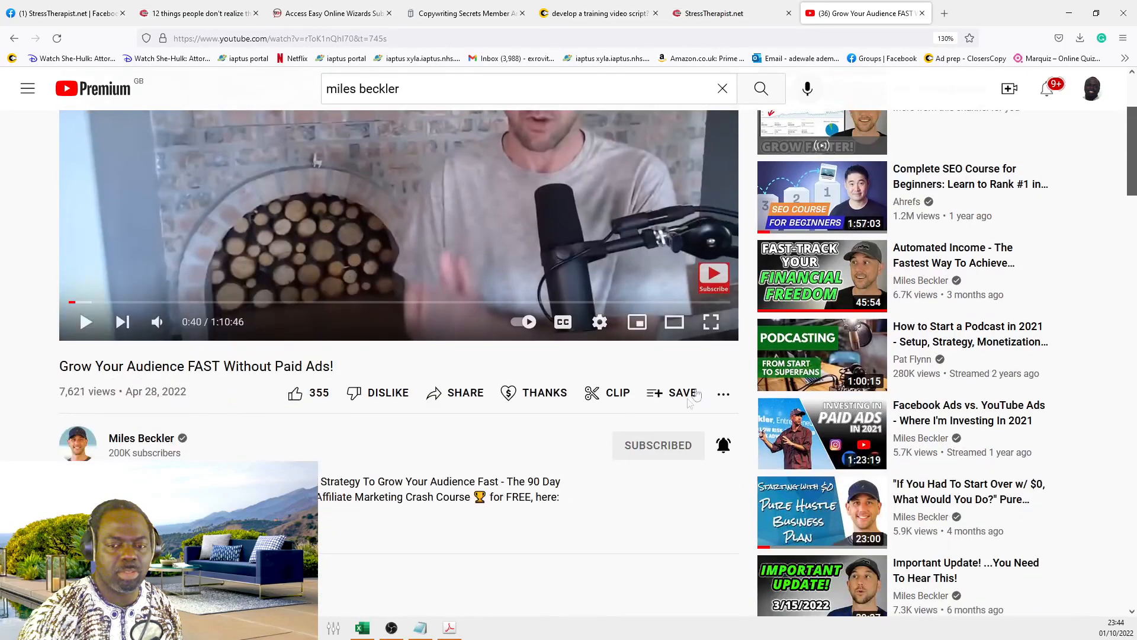
left_click(724, 393)
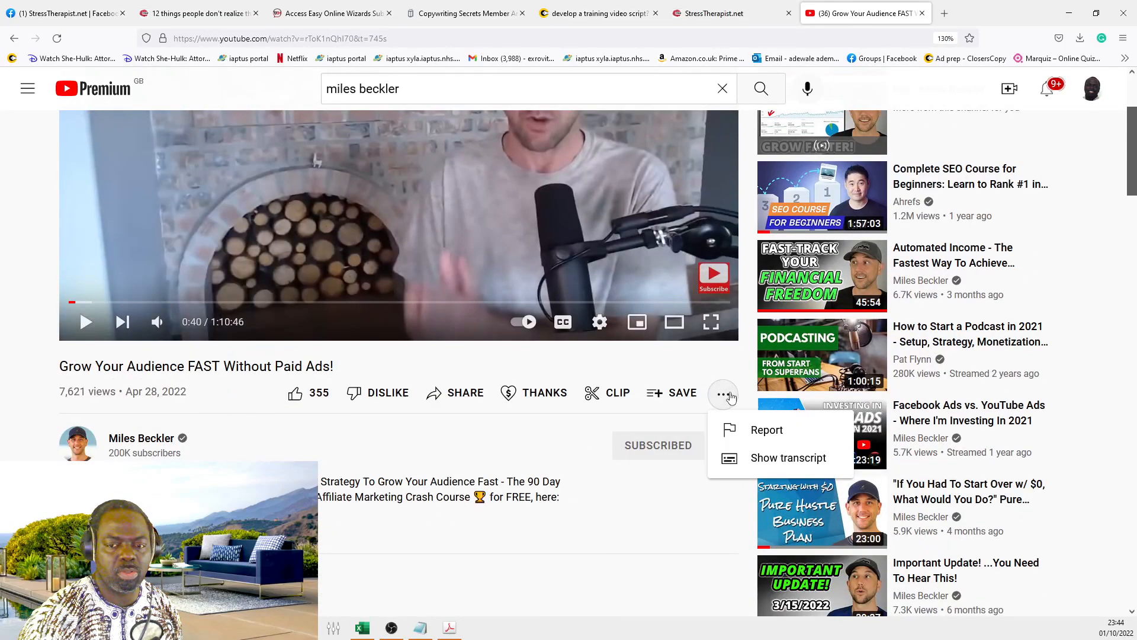
left_click(784, 459)
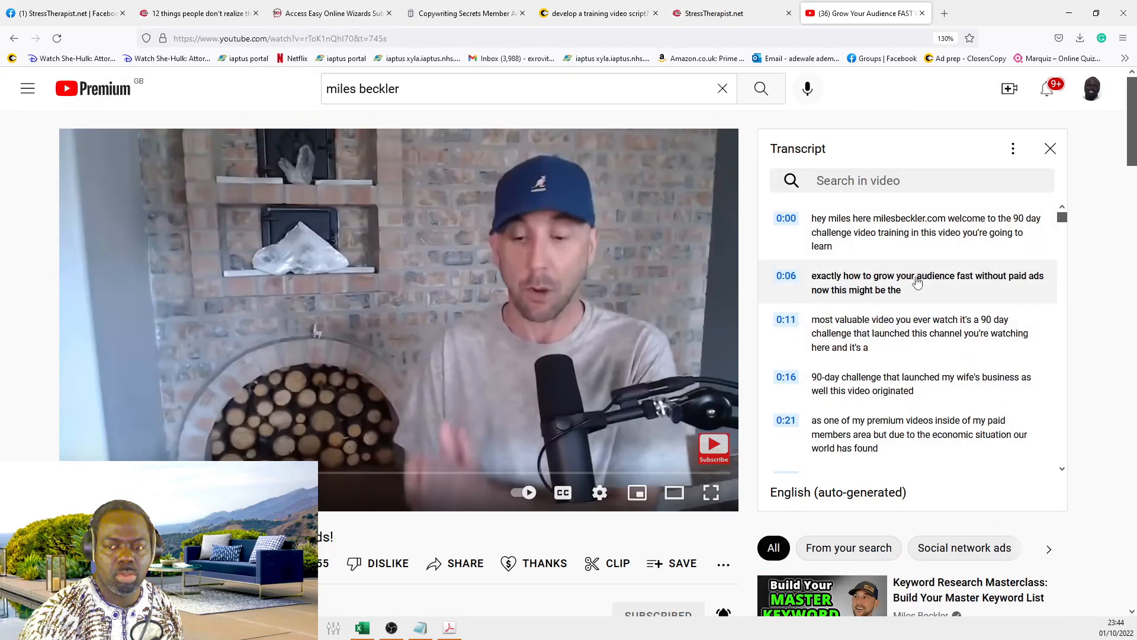
Step: Replay the video's introduction from about 0:28 and read the matching transcript lines for its purpose statement
scroll(918, 283, "down", 3)
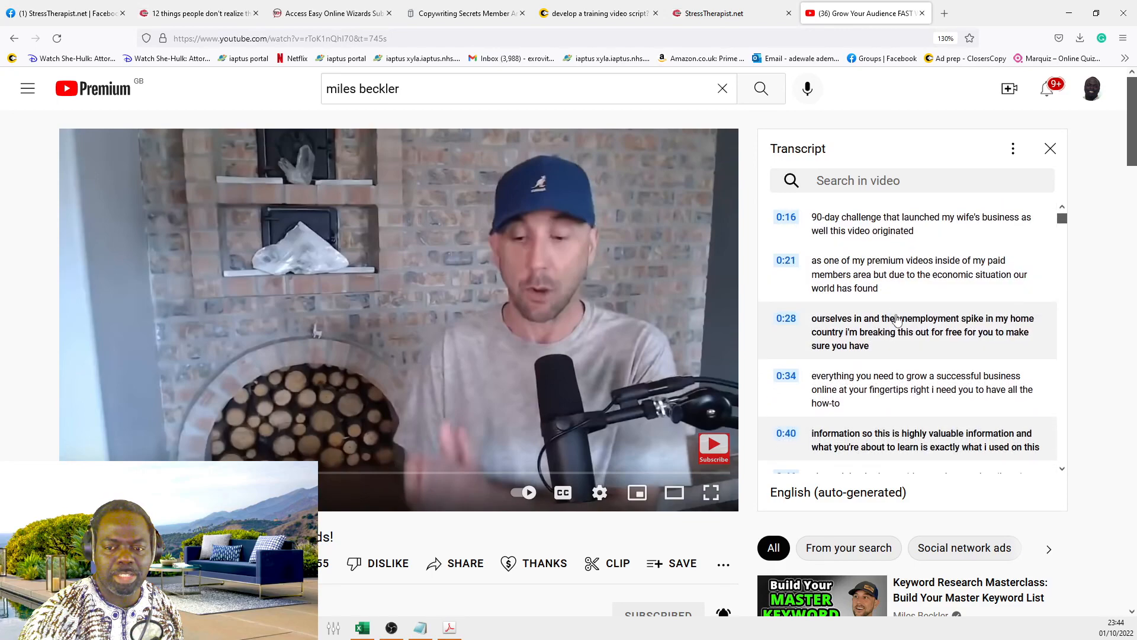
scroll(897, 320, "down", 2)
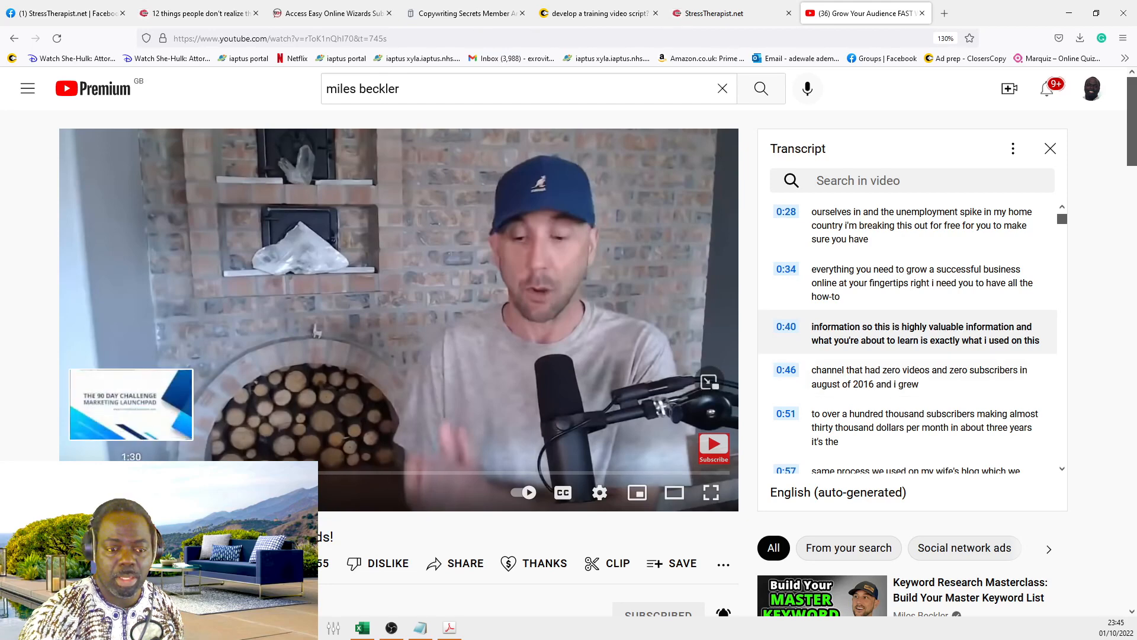
left_click(81, 472)
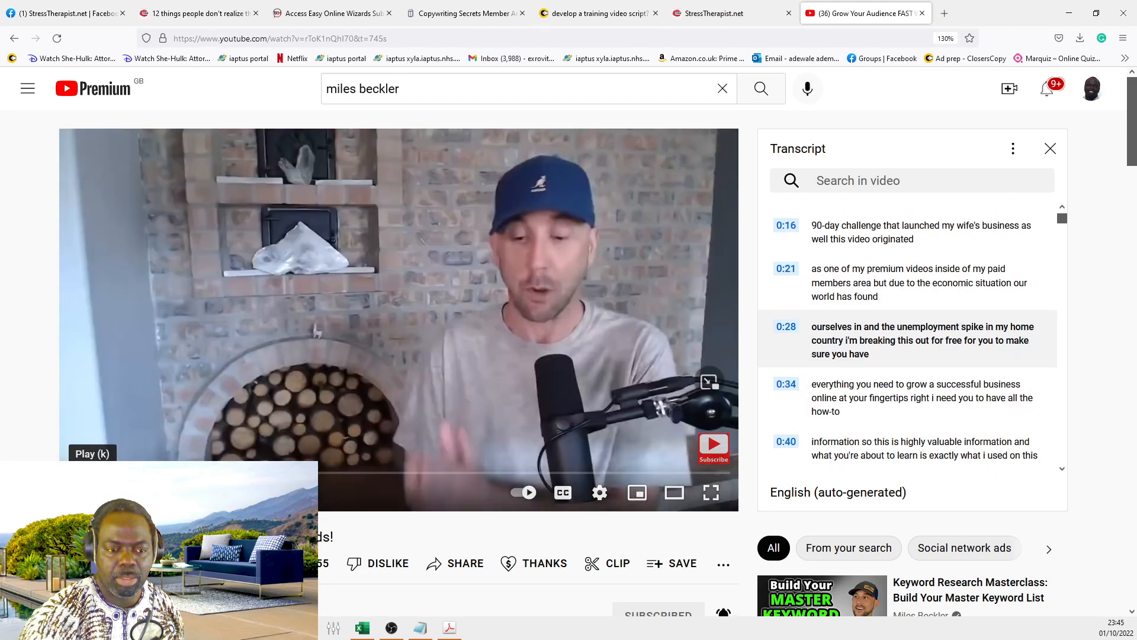
left_click(77, 492)
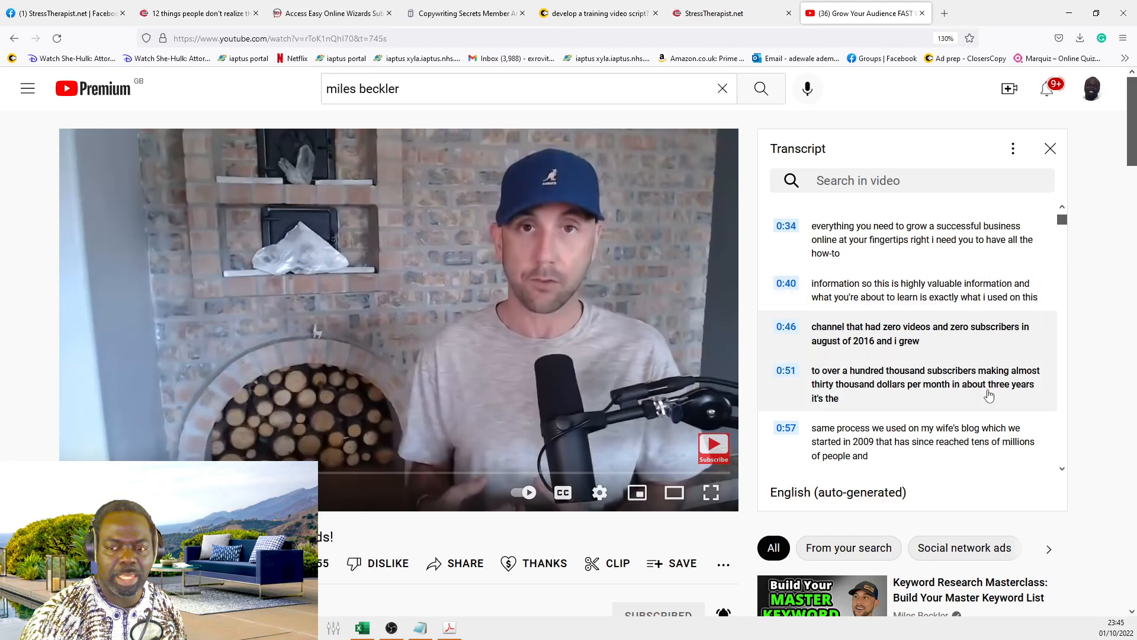
scroll(954, 391, "down", 1)
scroll(947, 380, "up", 3)
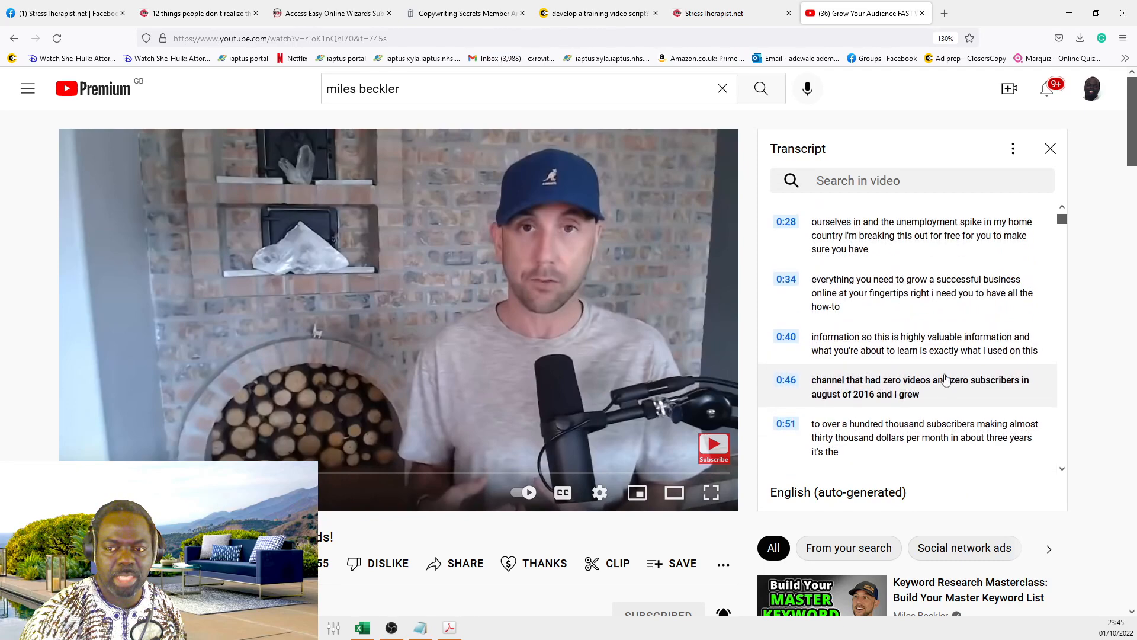
scroll(946, 367, "up", 3)
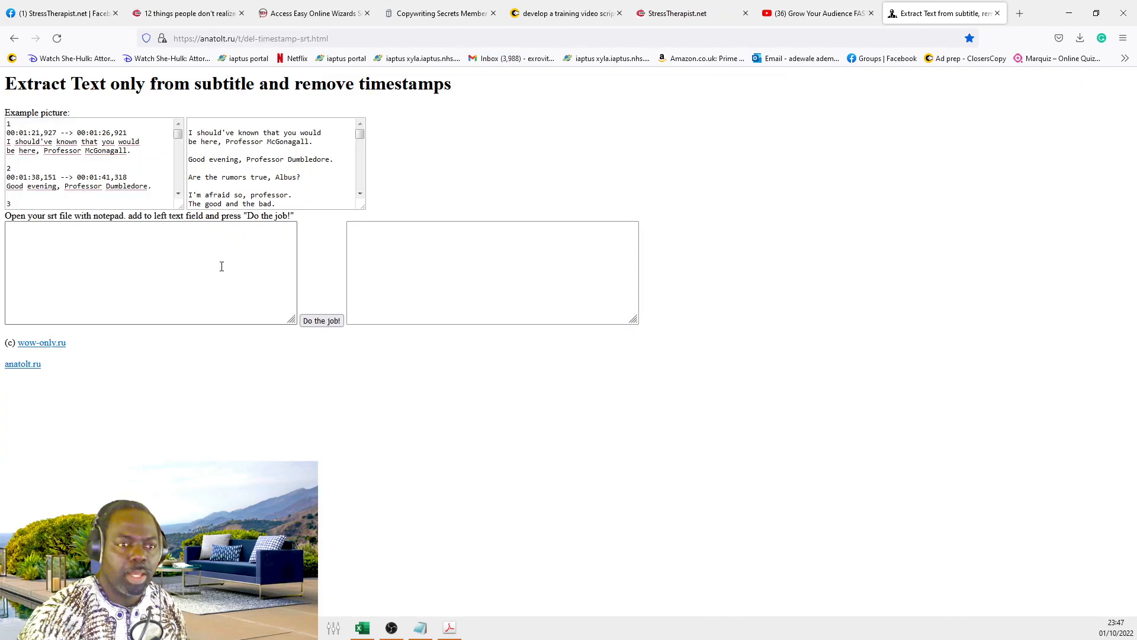
Step: On the subtitle text extraction page, paste the transcript excerpt, remove its timestamps and select all of the cleaned text for copying
left_click(223, 254)
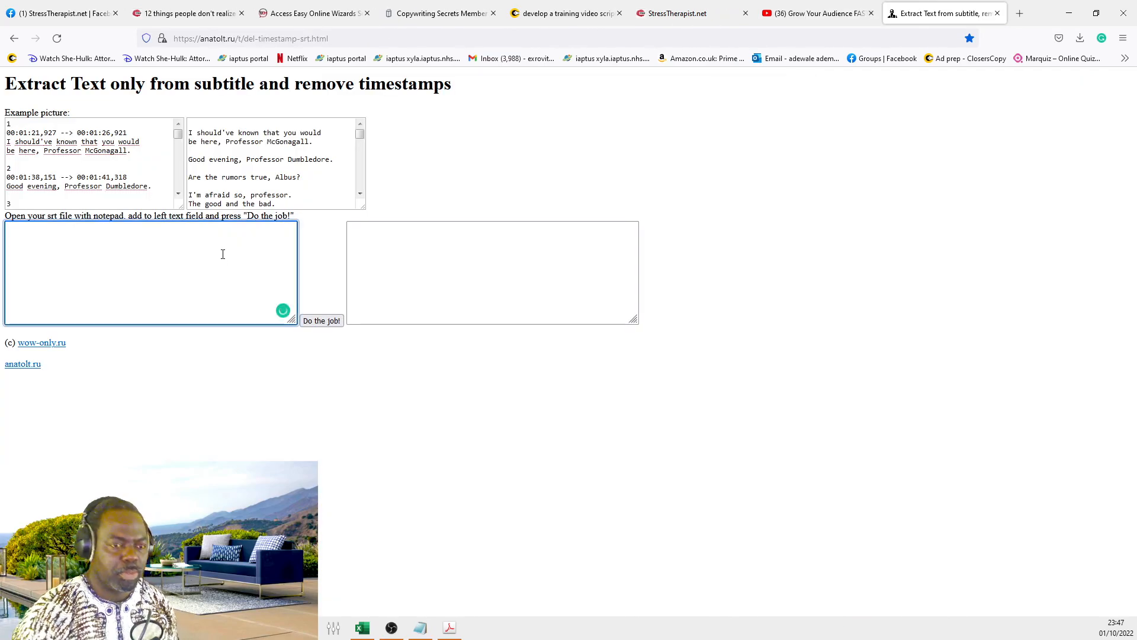
key("ctrl+v")
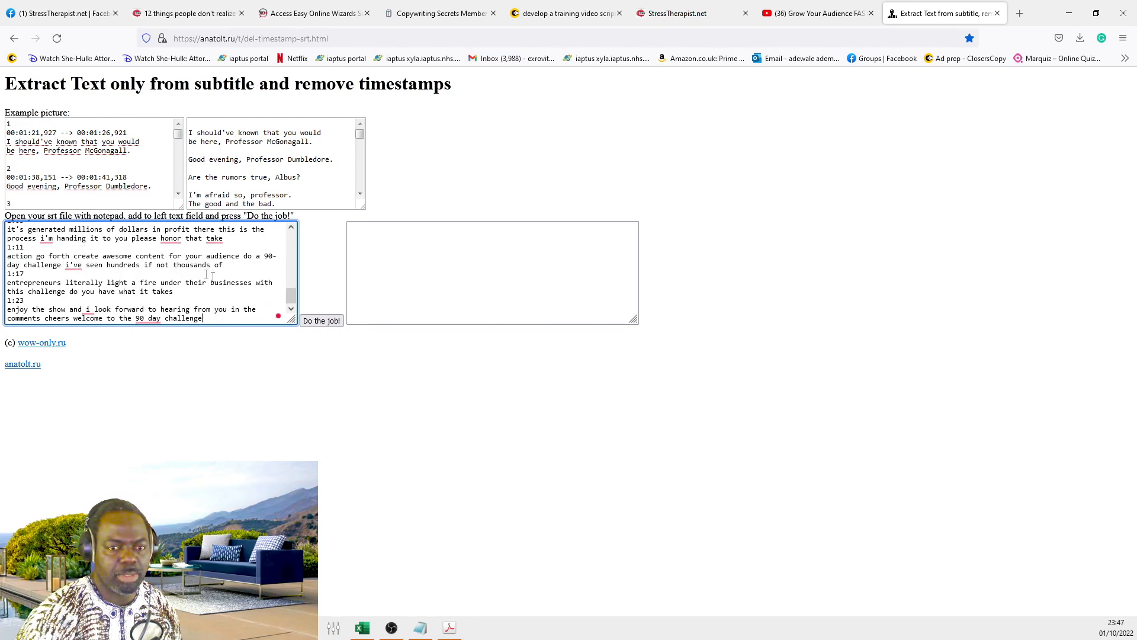
left_click(322, 320)
left_click(458, 298)
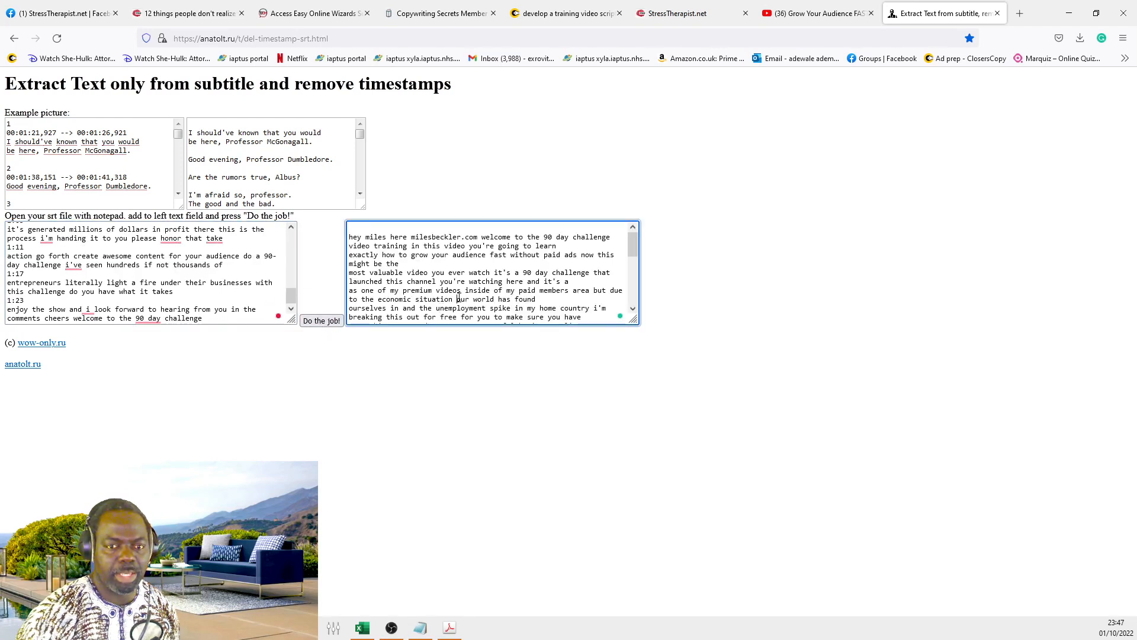
key("ctrl+a")
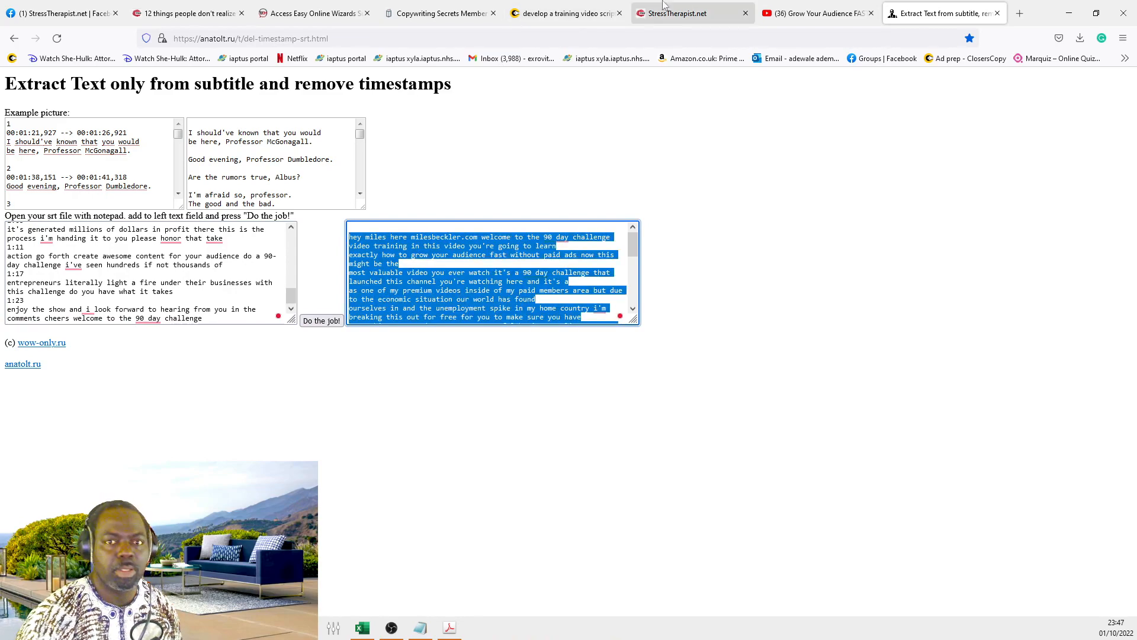
Step: In the ClosersCopy script, replace the timestamped transcript under "Why learn this (Purpose/objective)" with the cleaned text
left_click(560, 14)
left_click_drag(349, 441, 763, 631)
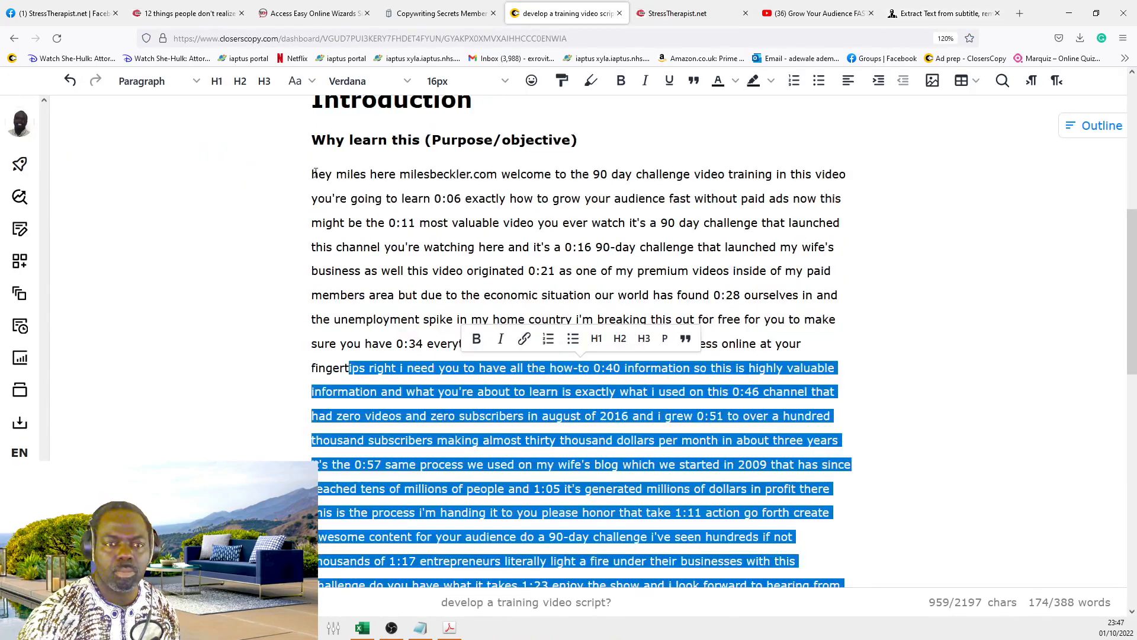
left_click(315, 173, "shift")
key("ctrl+v")
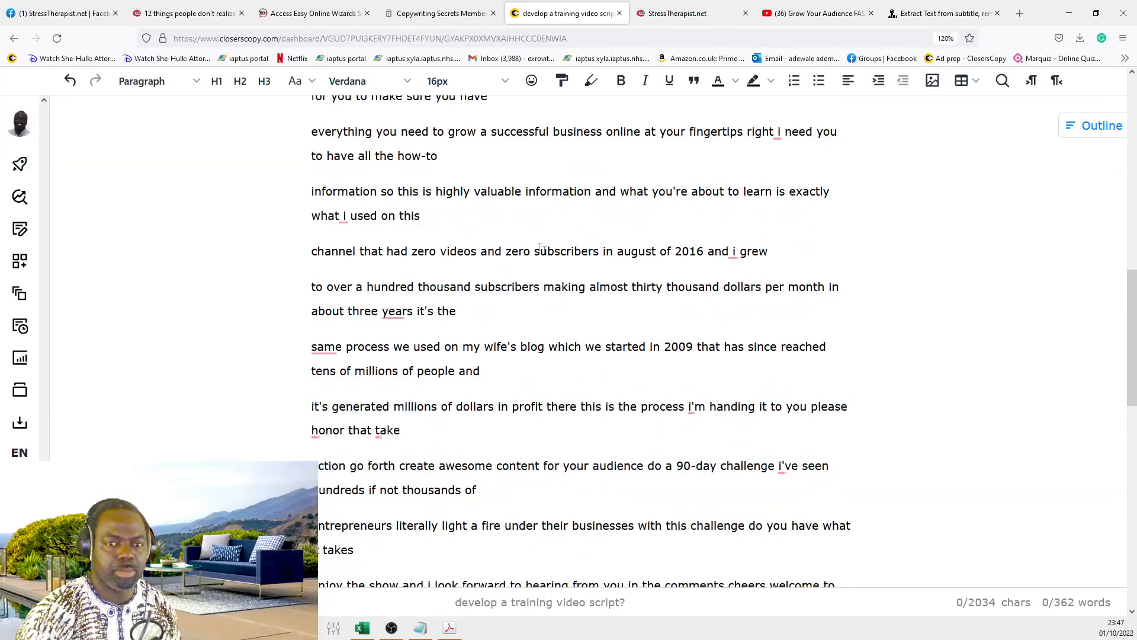
scroll(541, 248, "up", 9)
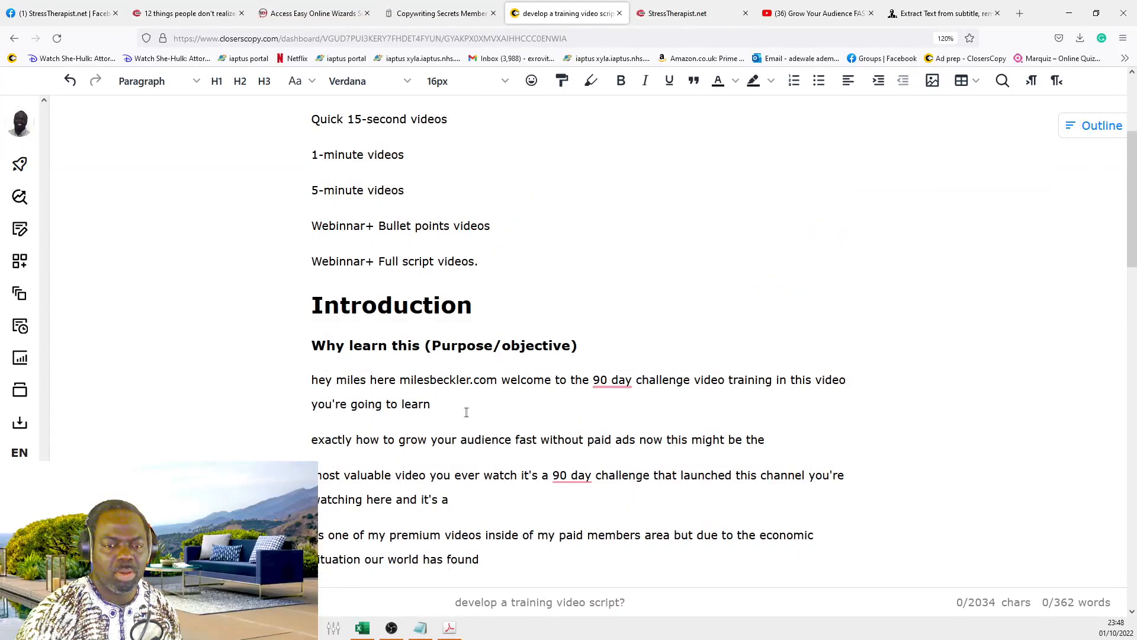
Step: Join the opening transcript lines under "Why learn this (Purpose/objective)" into one paragraph, capitalizing and punctuating its sentences
left_click(468, 412)
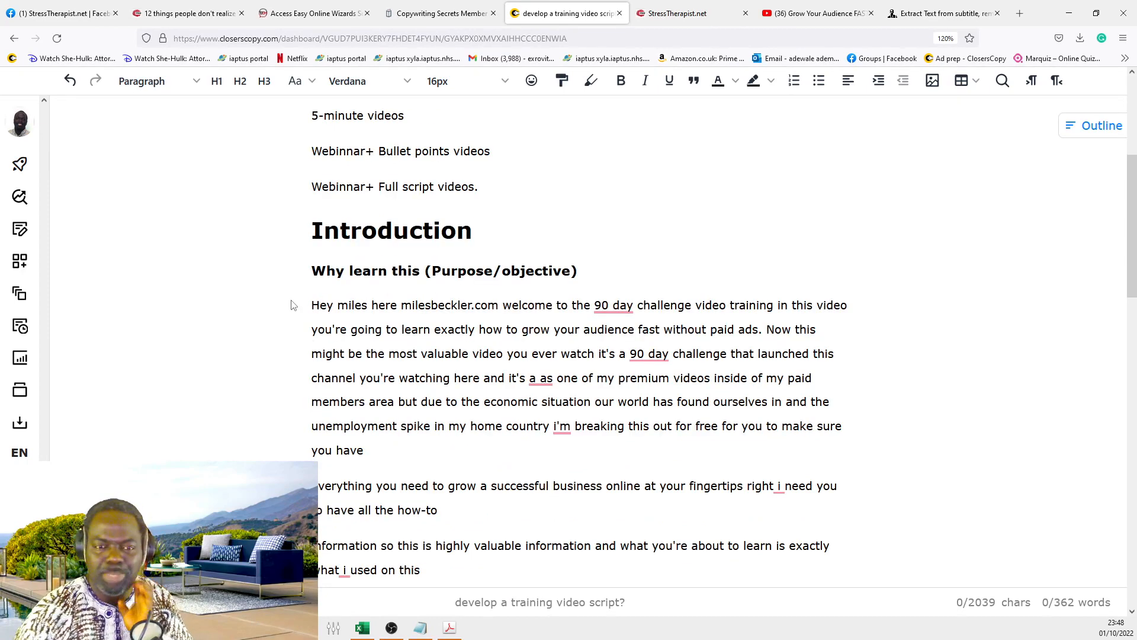
mouse_move(597, 303)
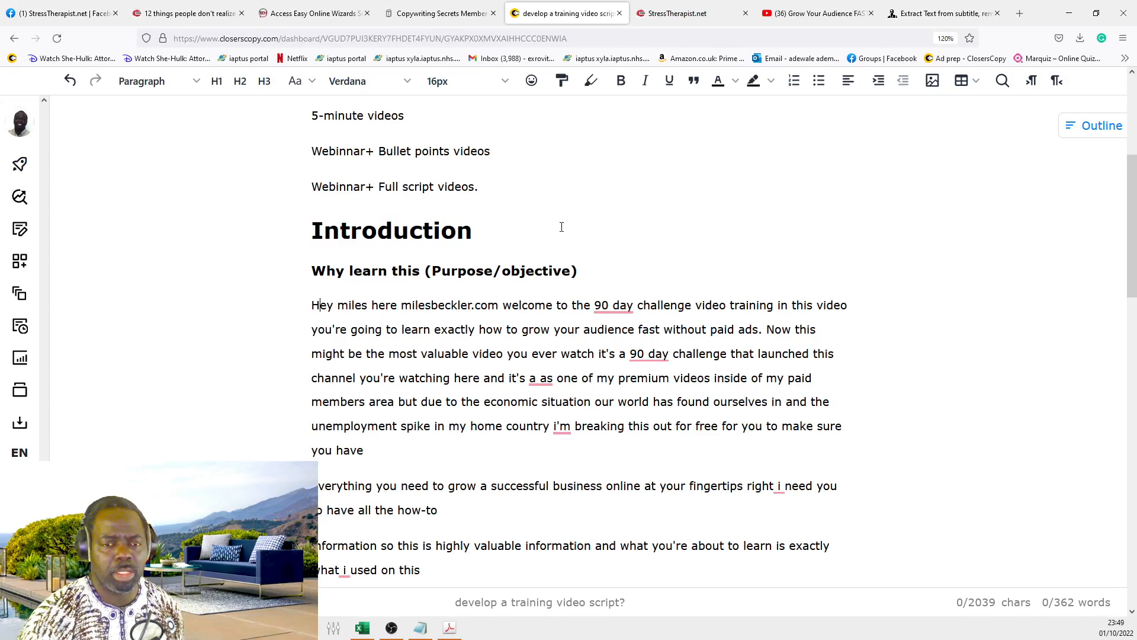
scroll(598, 222, "up", 4)
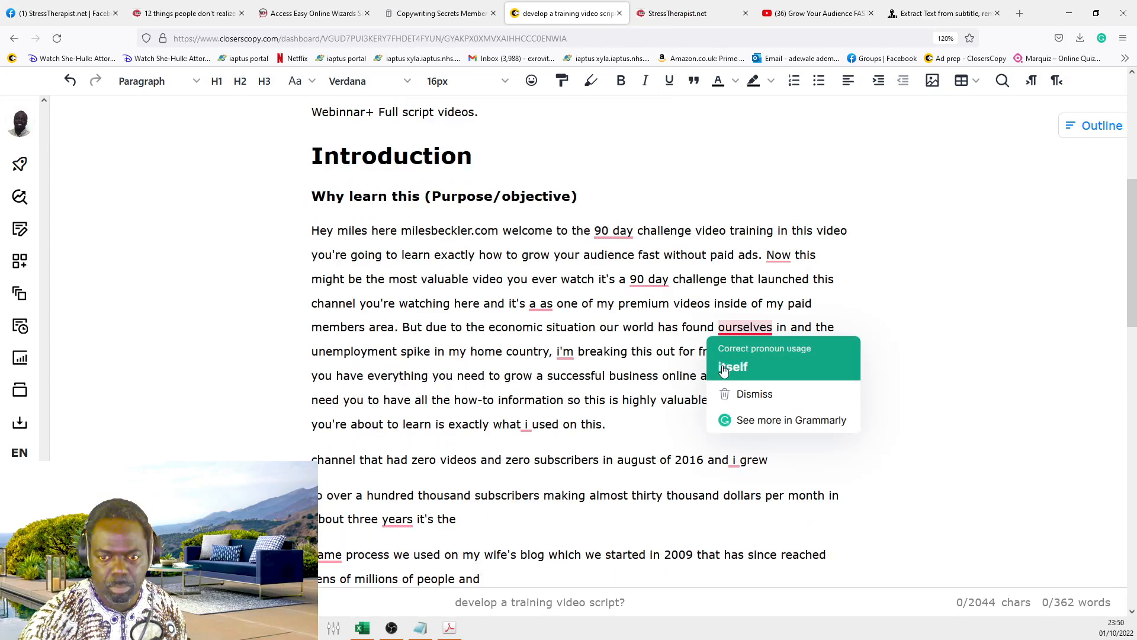
Step: Accept the grammar corrections that hyphenate both "90-day" phrases and add a comma after "Now" in the first paragraph
left_click(723, 369)
key("ctrl+z")
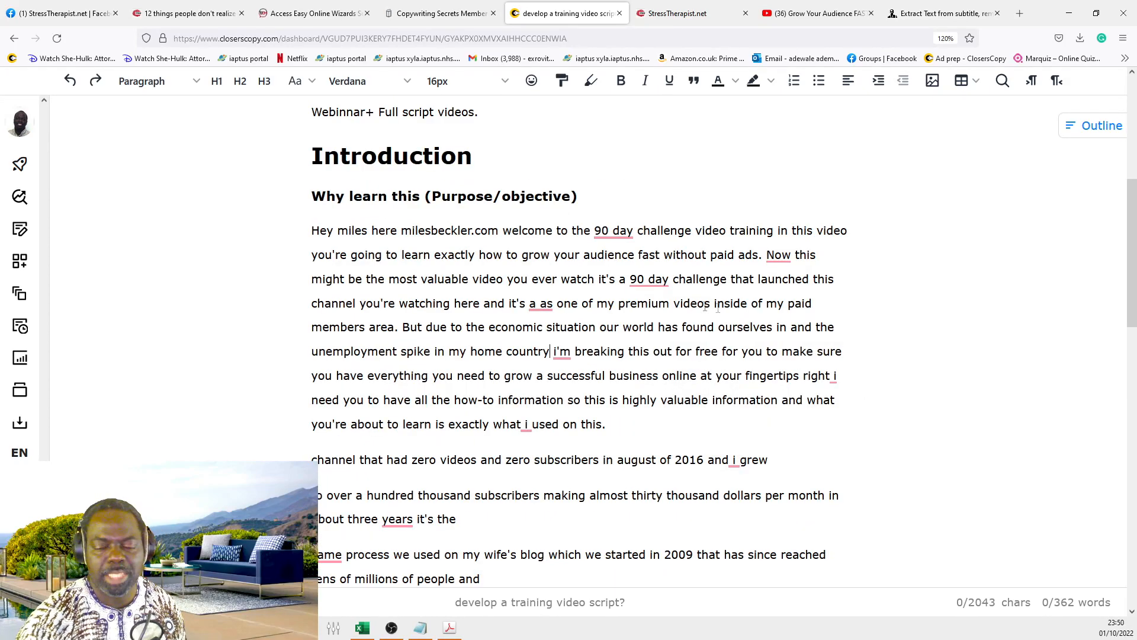
left_click(646, 283)
left_click(659, 319)
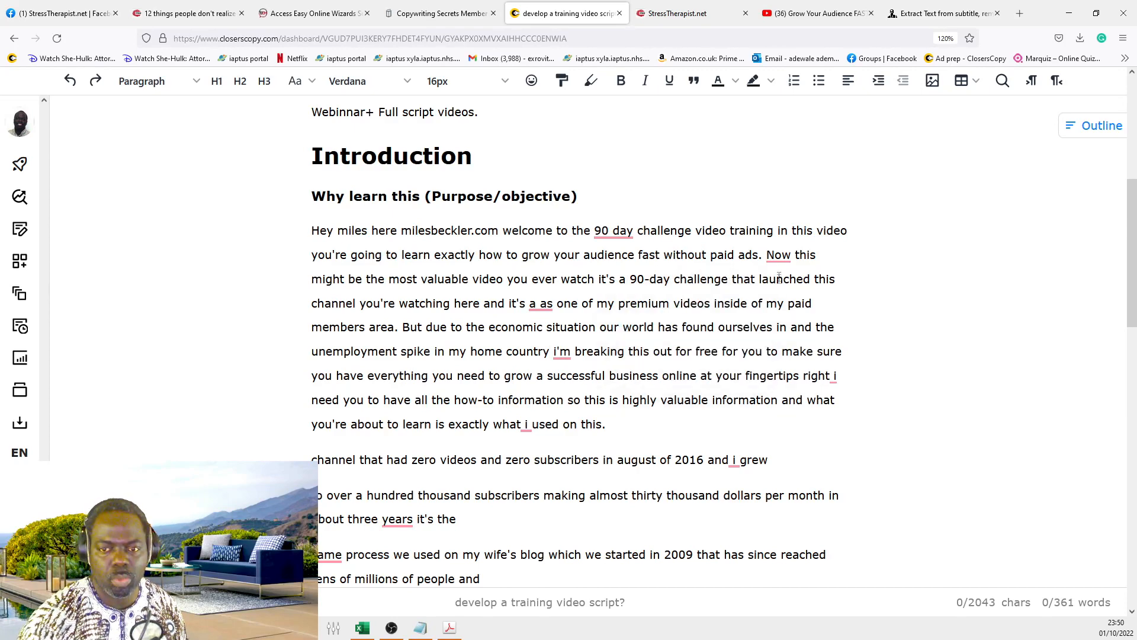
mouse_move(776, 255)
left_click(779, 289)
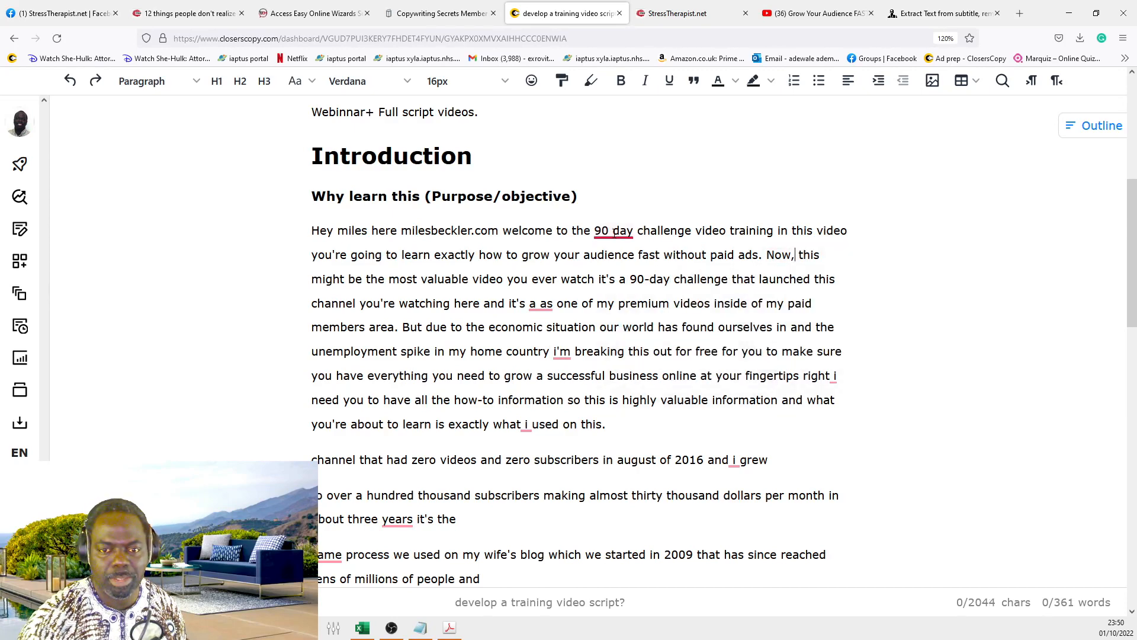
mouse_move(616, 244)
left_click(616, 270)
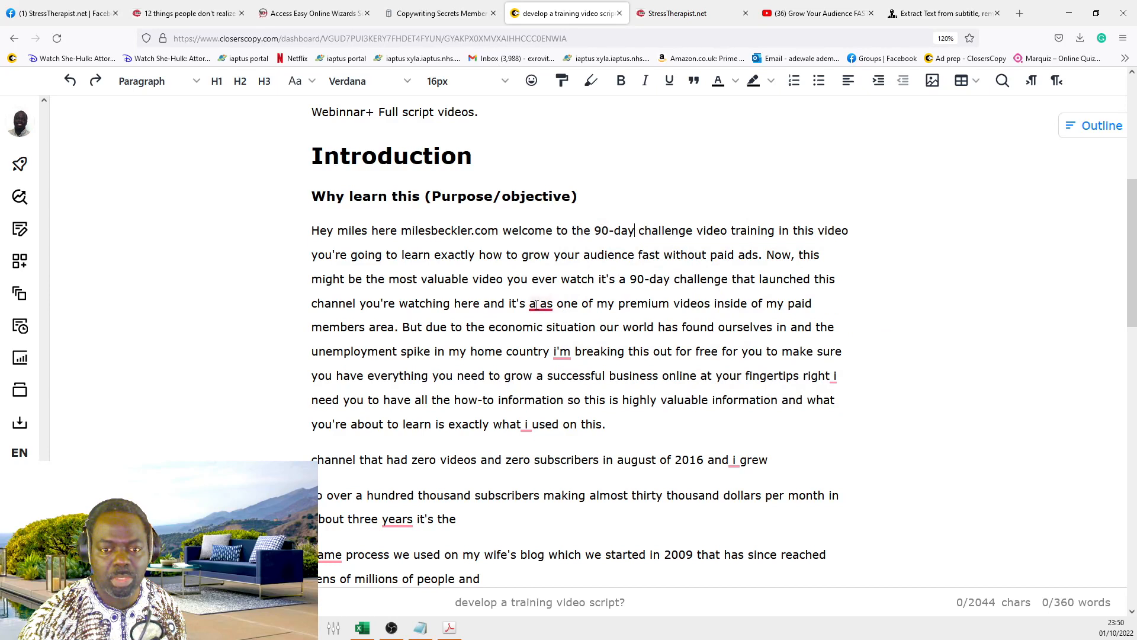
Step: Accept the corrections for "a as", "I'm", the comma after "country" and the capital "I" in "what I used"
mouse_move(536, 306)
left_click(542, 342)
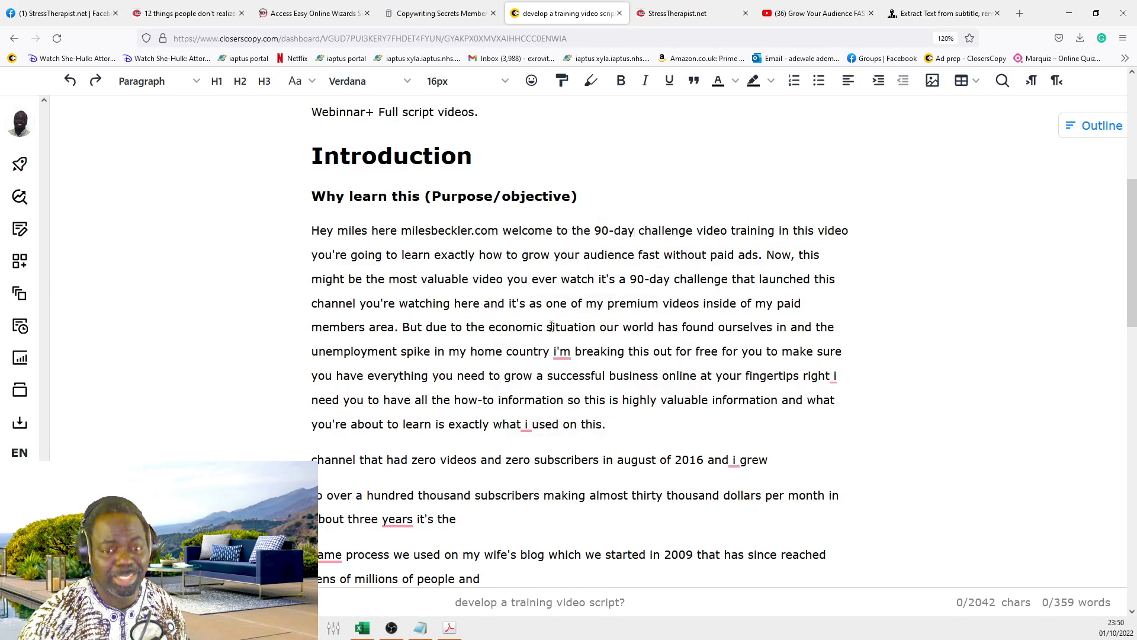
mouse_move(562, 351)
left_click(563, 388)
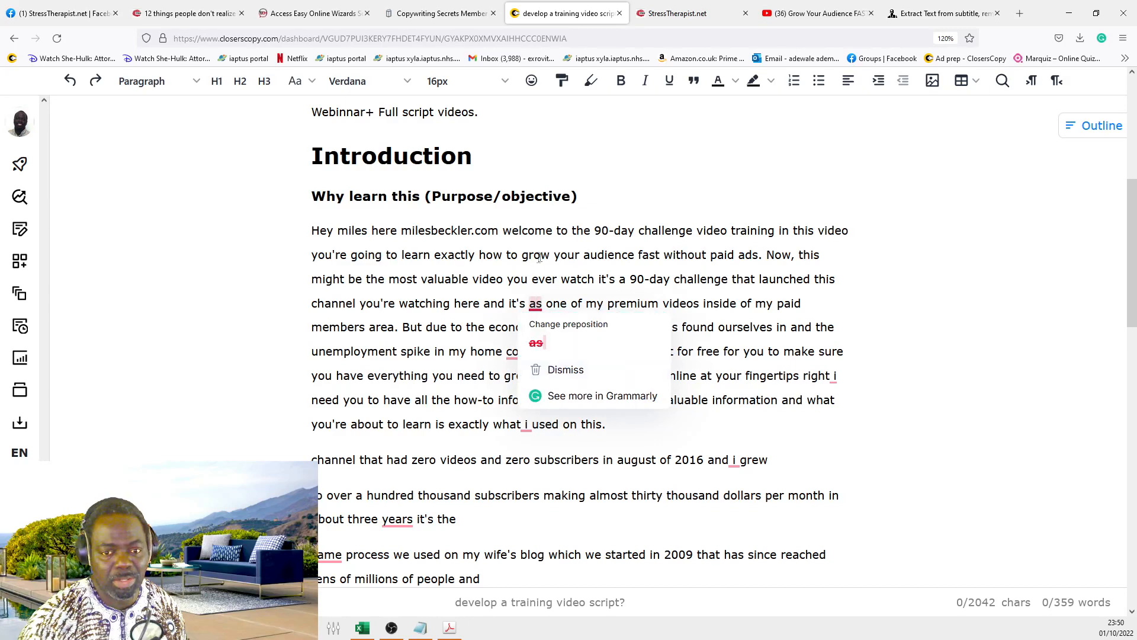
mouse_move(527, 352)
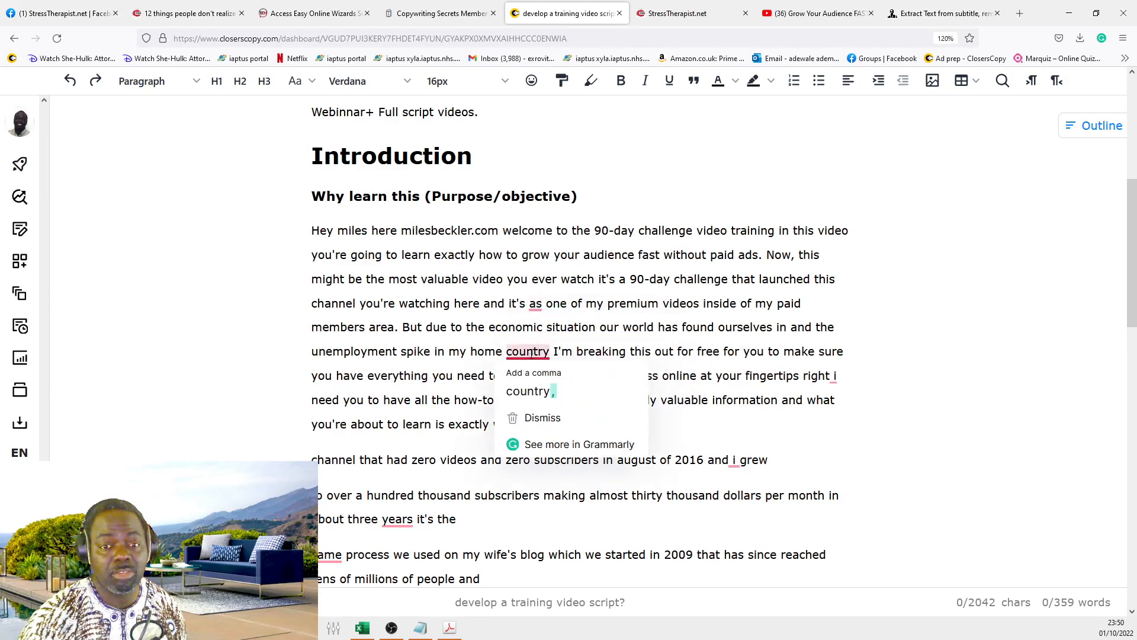
left_click(536, 393)
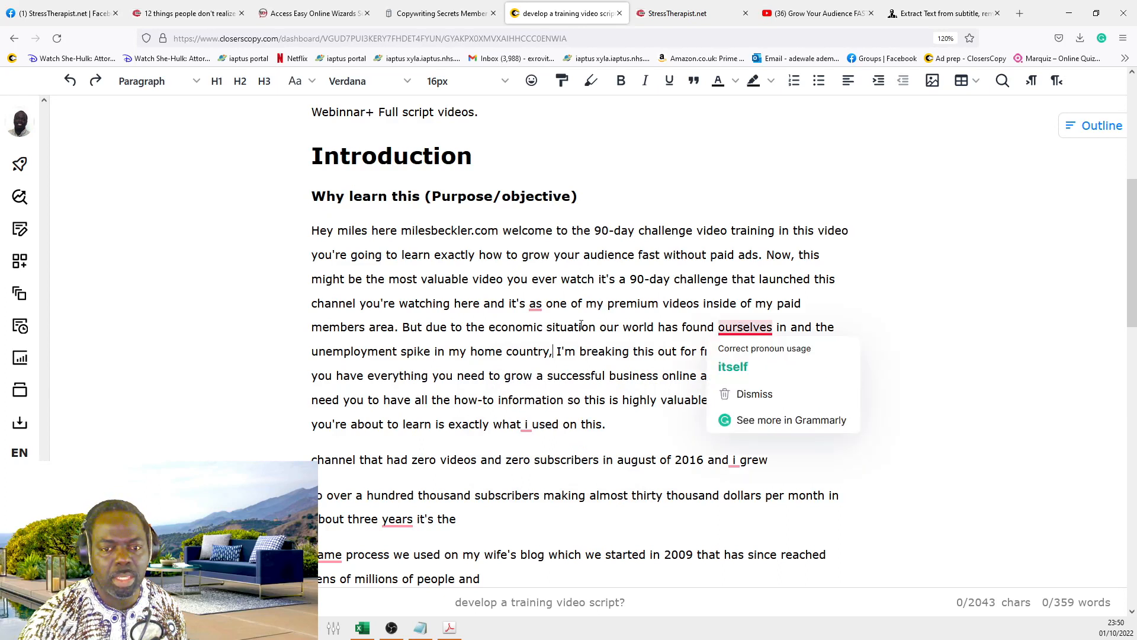
mouse_move(526, 426)
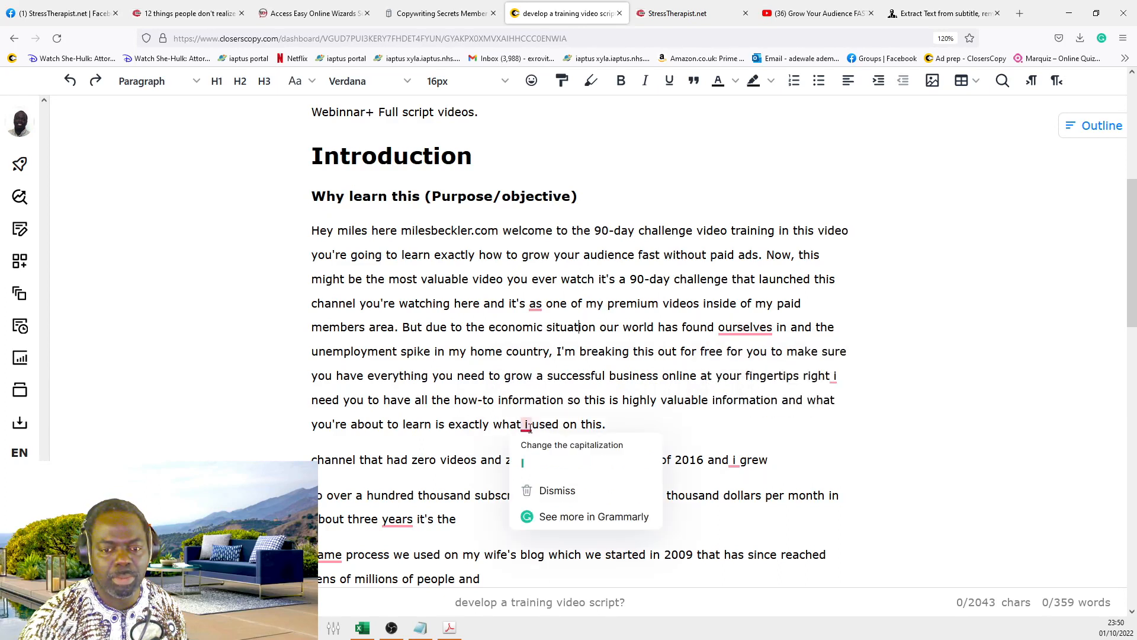
left_click(535, 461)
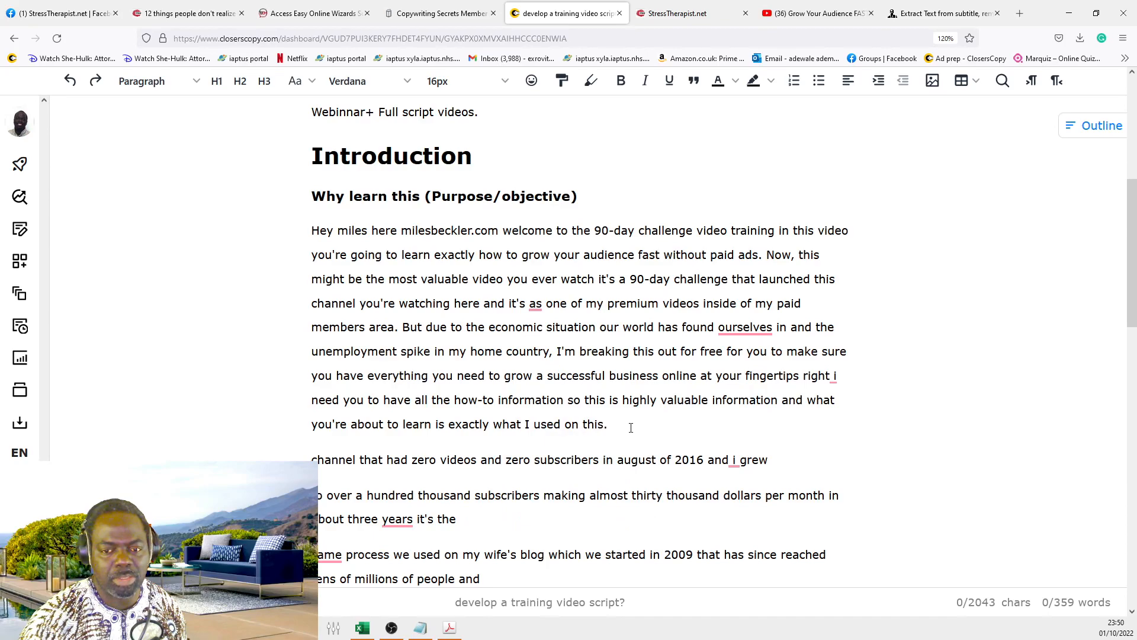
Step: Merge the remaining transcript lines into the first paragraph and a closing one ending "with this challenge.", removing the passage about the wife's blog
scroll(862, 453, "down", 3)
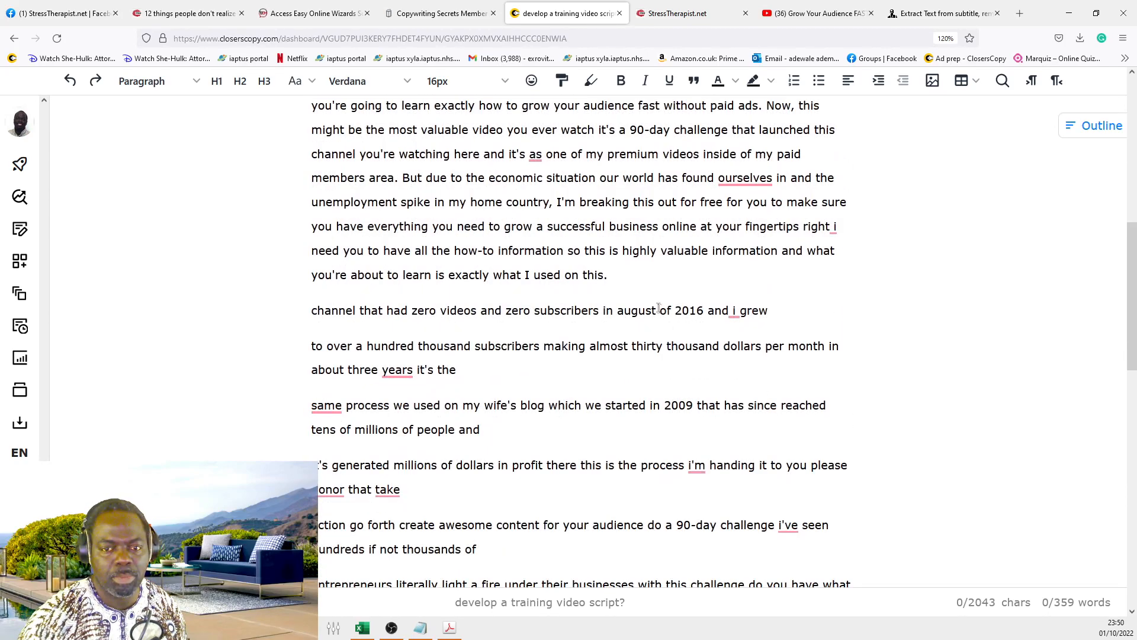
scroll(632, 276, "up", 2)
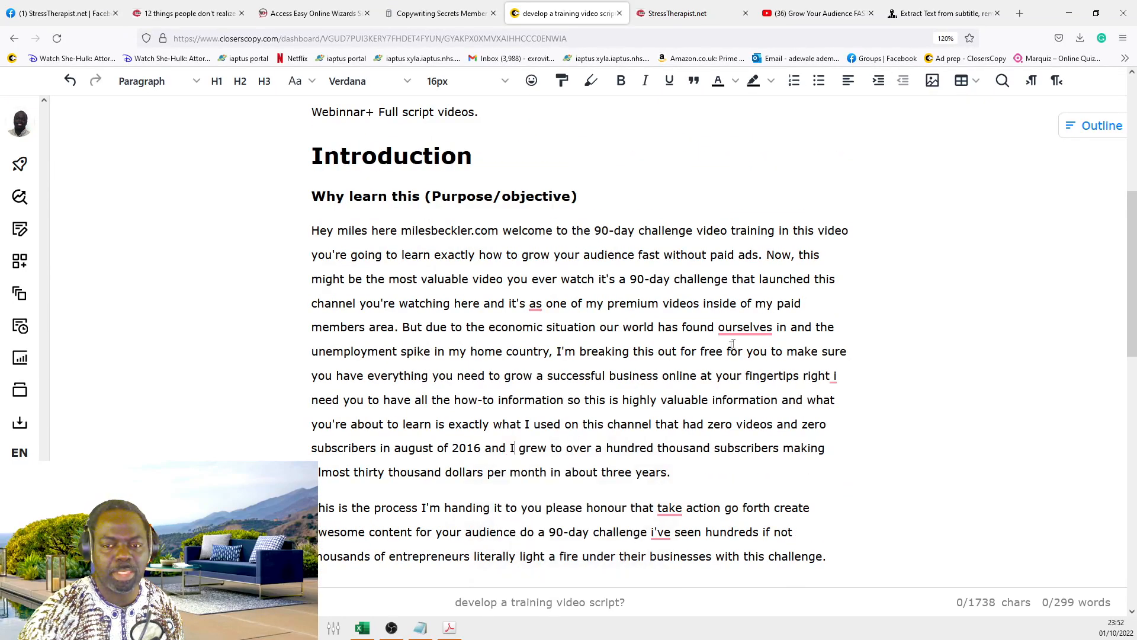
mouse_move(749, 324)
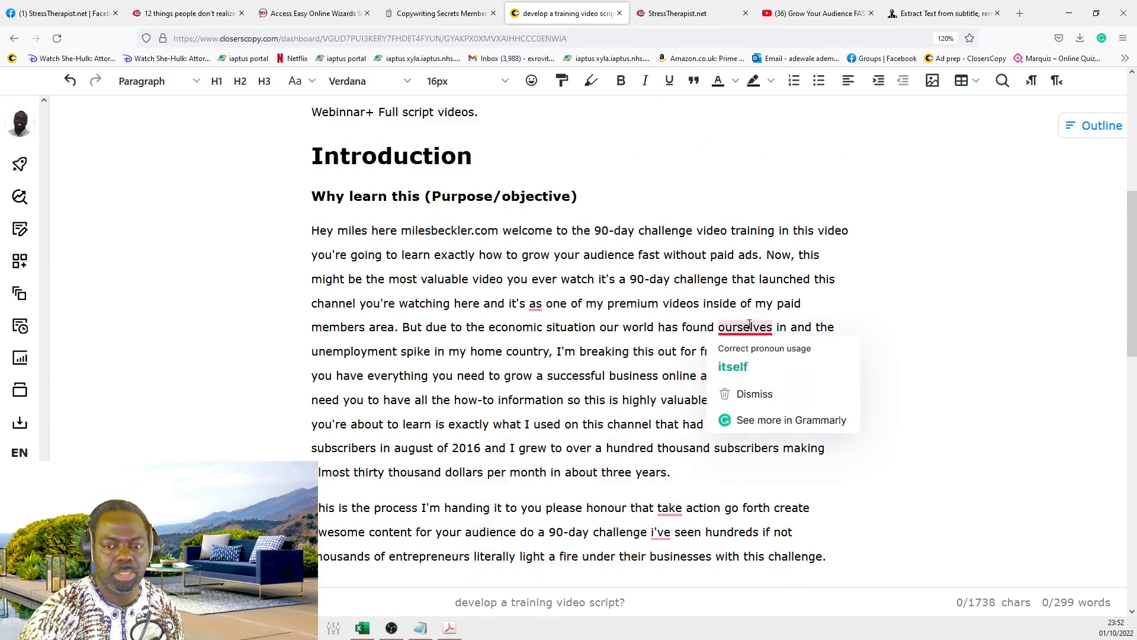
left_click(368, 253)
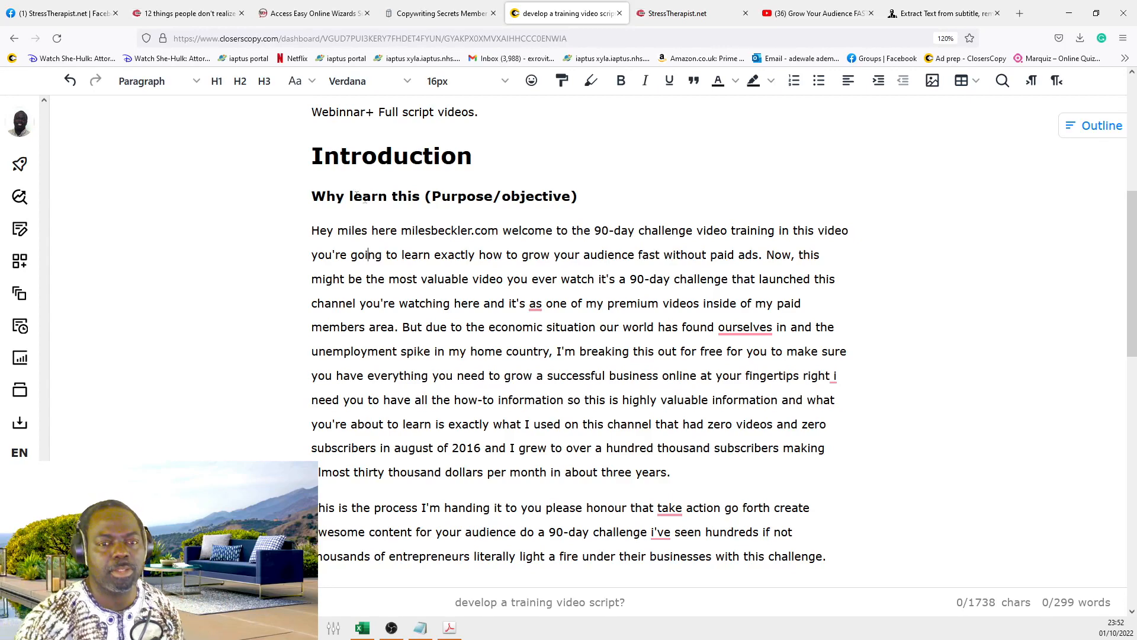
Step: Add the line "Topic: Online business development" between the "Why learn this (Purpose/objective)" heading and the first paragraph
left_click(316, 234)
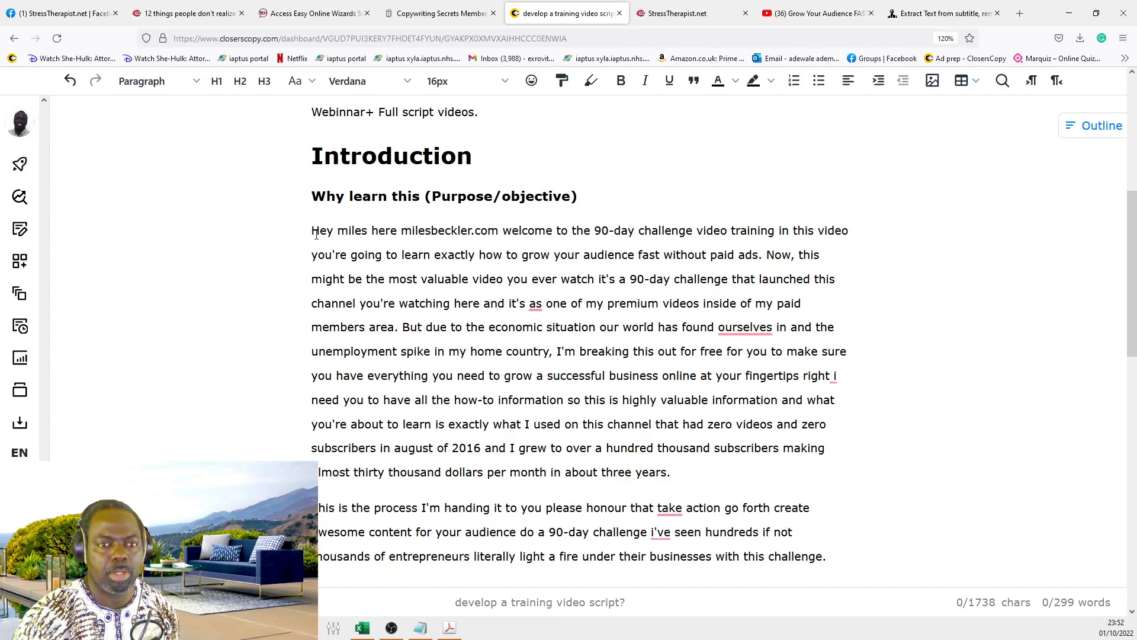
key("Return")
left_click(319, 244)
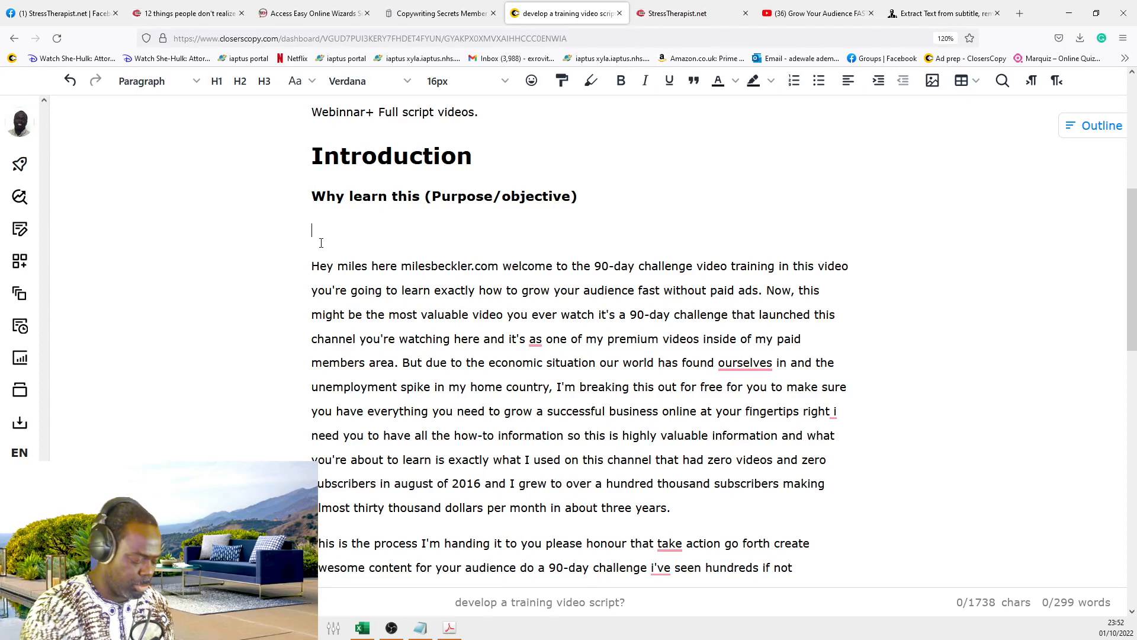
type("Topic")
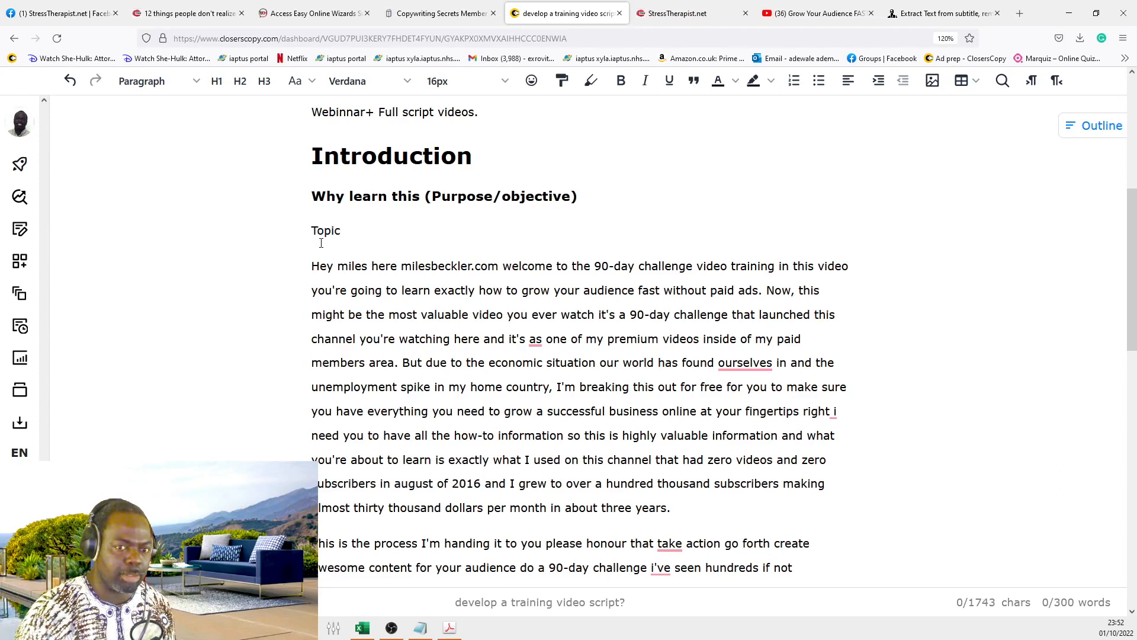
type(": Onli")
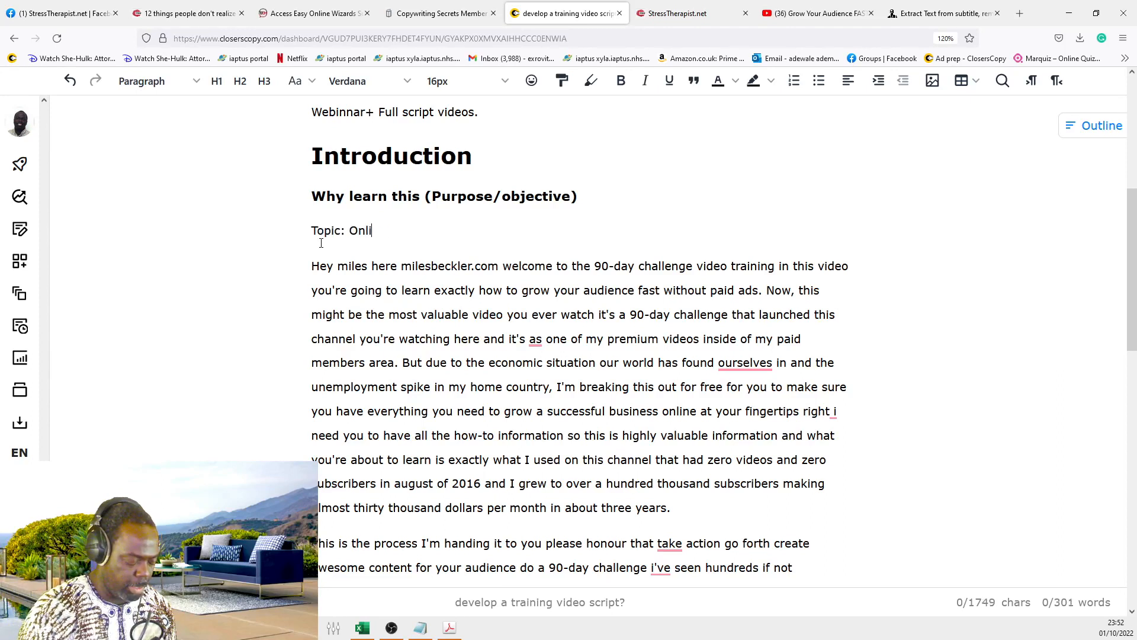
type("ne business development")
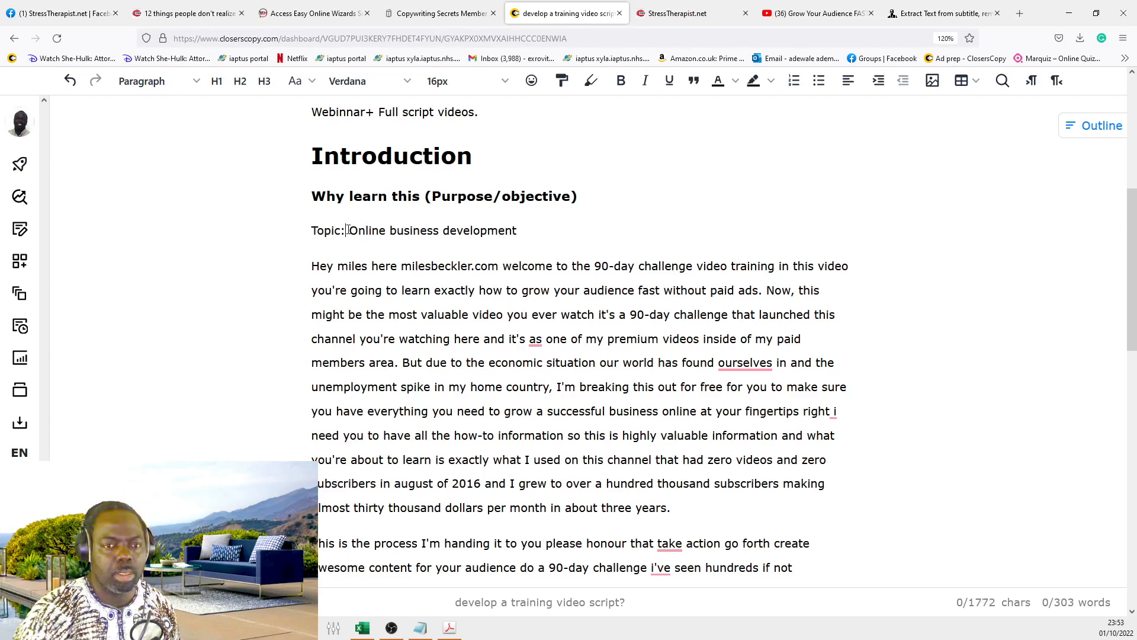
mouse_move(346, 230)
left_mouse_down()
mouse_move(521, 228)
mouse_move(347, 232)
left_mouse_up()
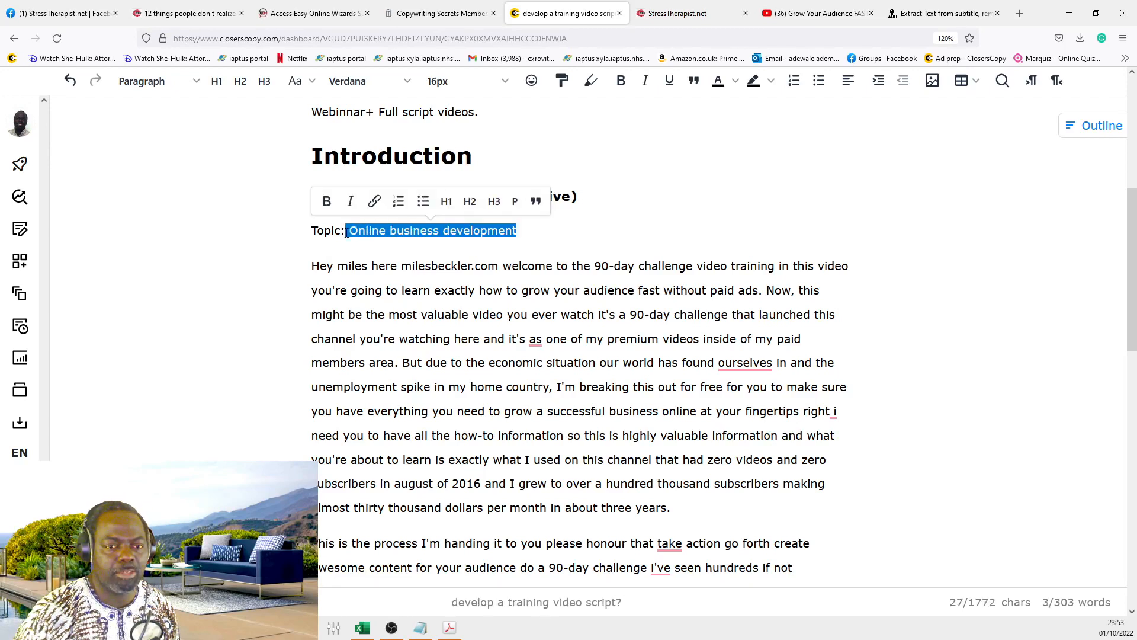
left_click(347, 232)
Step: Insert a "Body:" label on its own line above the paragraph beginning "Hey miles here"
left_click_drag(313, 266, 816, 548)
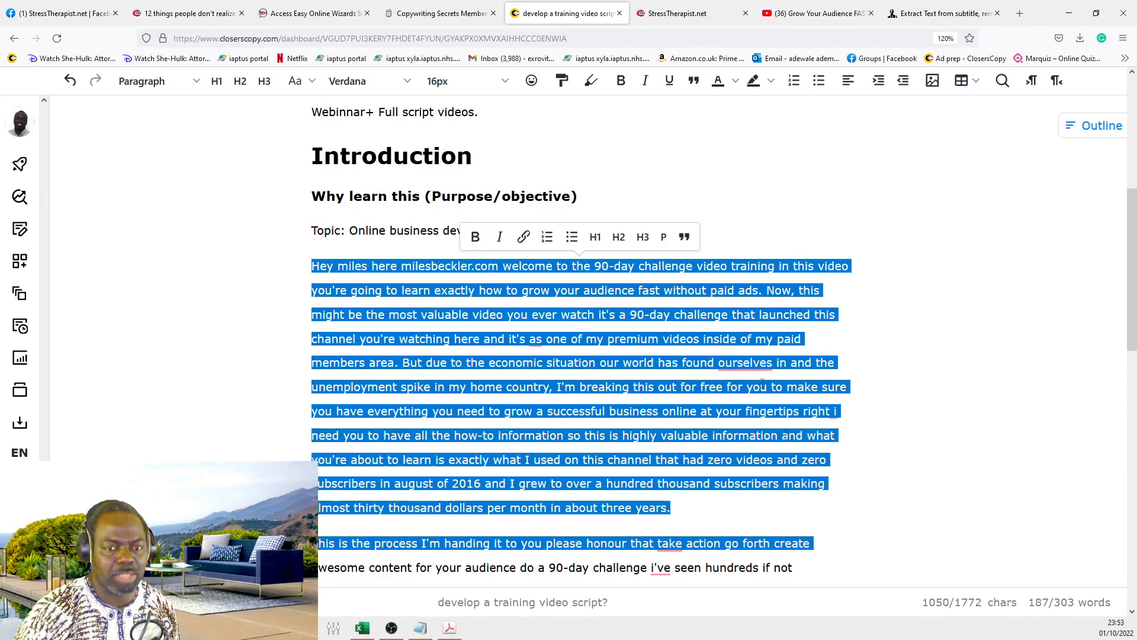
left_click(672, 314)
scroll(482, 168, "down", 2)
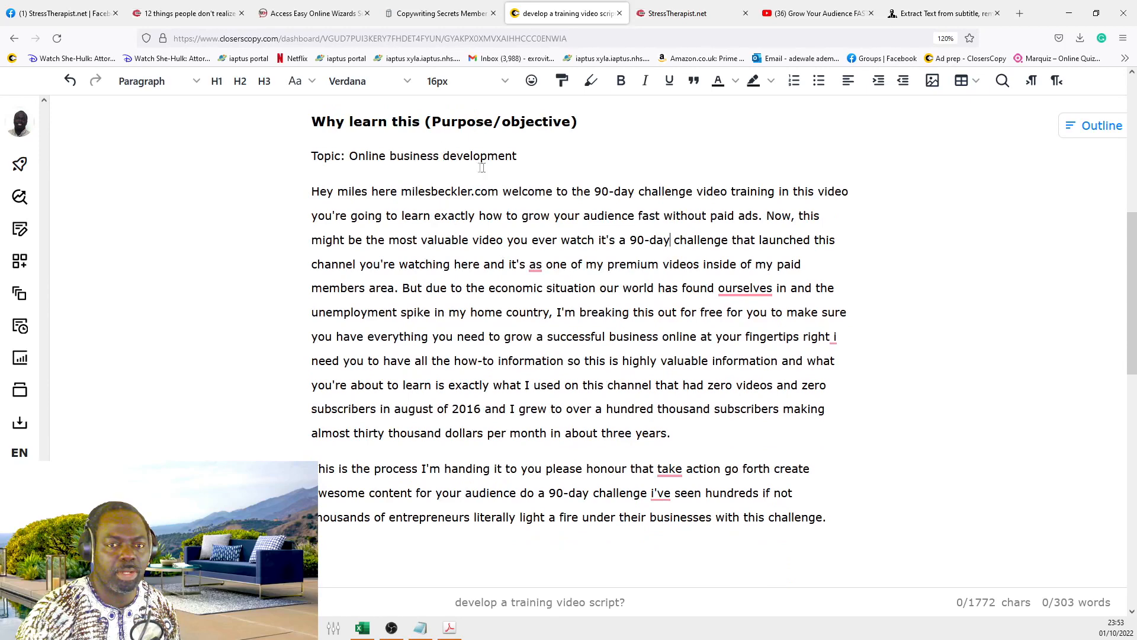
left_click_drag(482, 168, 832, 530)
left_click(348, 216)
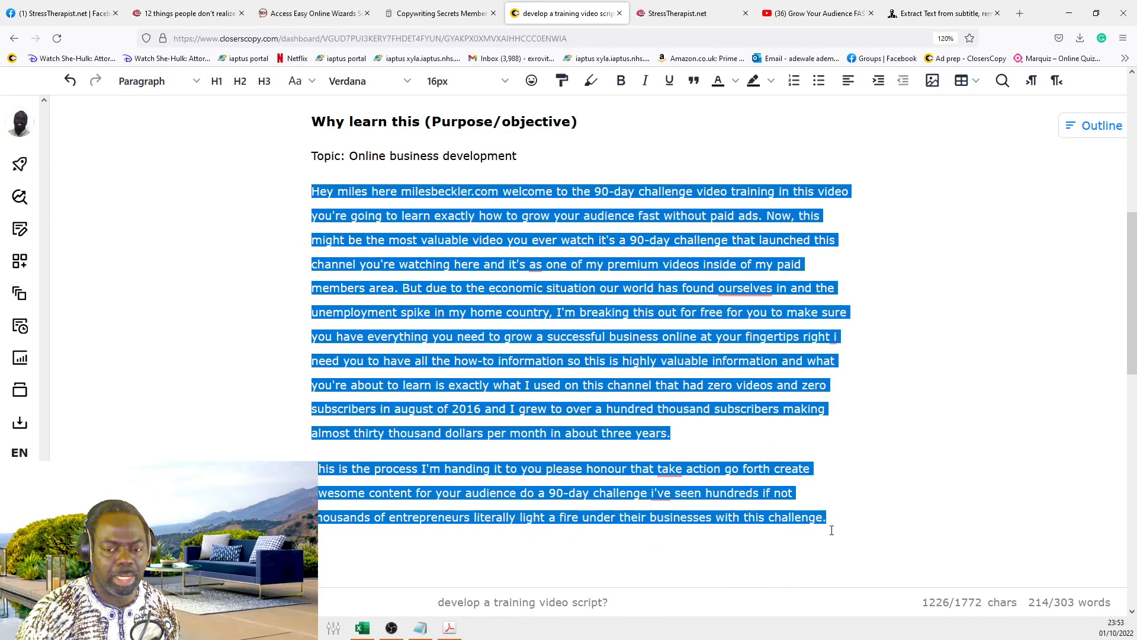
left_click(316, 188)
type("Body:")
key("Return")
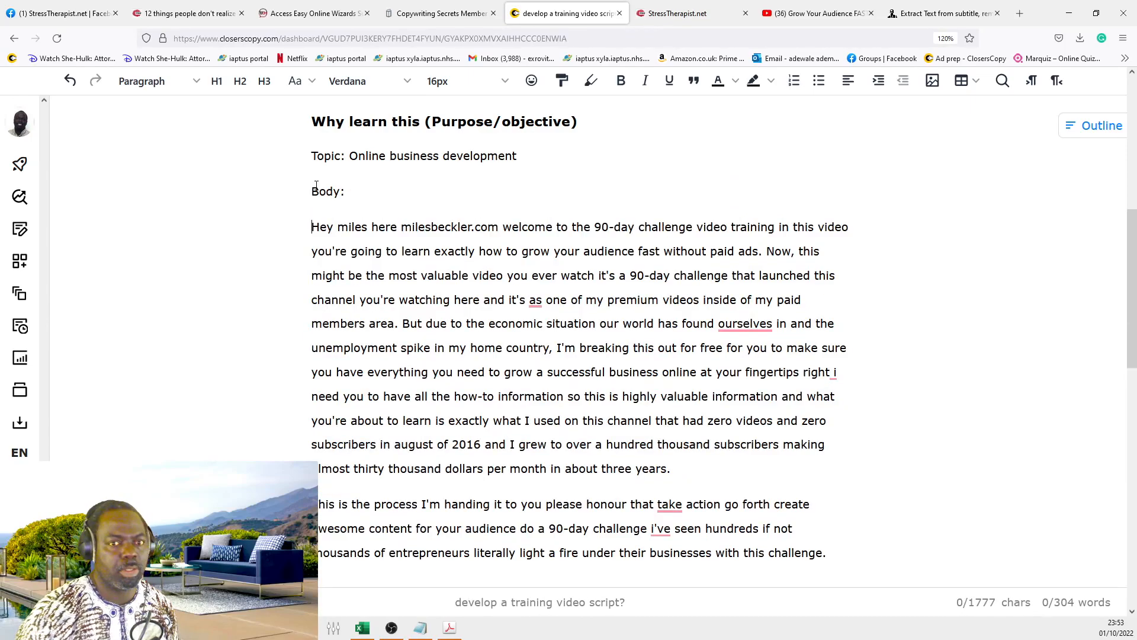
scroll(434, 247, "up", 3)
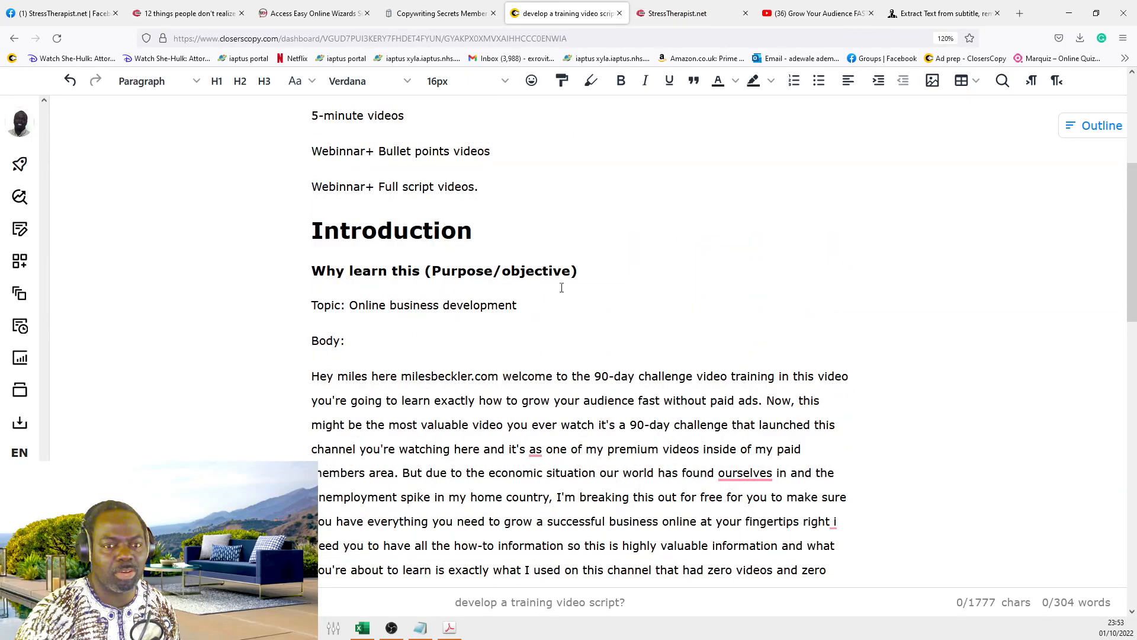
scroll(562, 288, "down", 7)
scroll(509, 272, "up", 4)
scroll(457, 256, "down", 3)
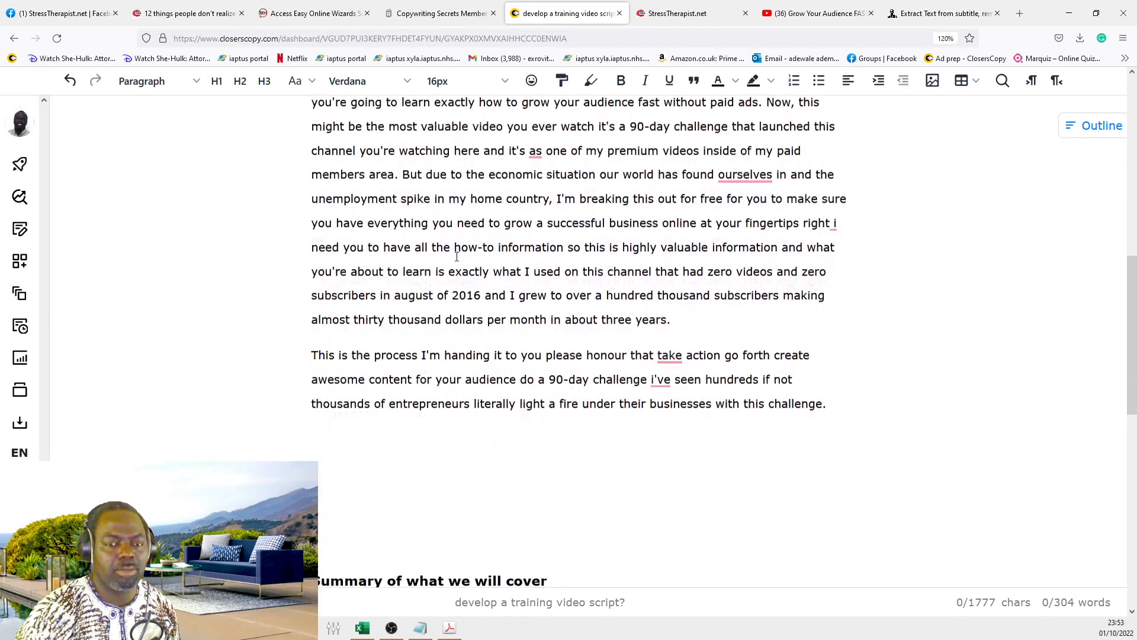
scroll(415, 169, "up", 4)
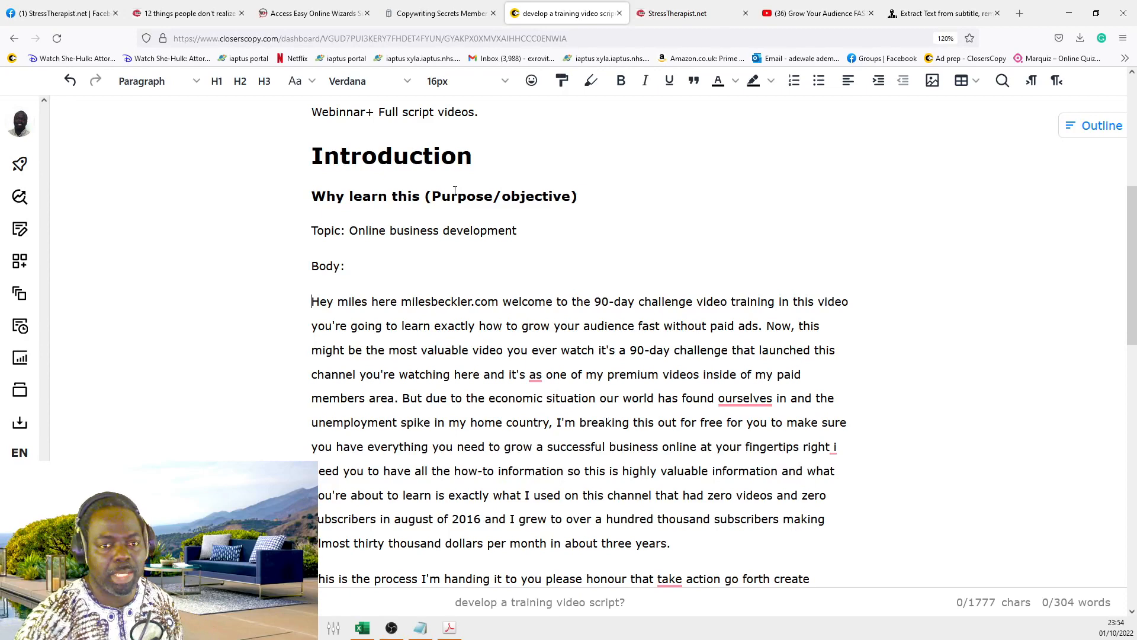
scroll(634, 225, "down", 1)
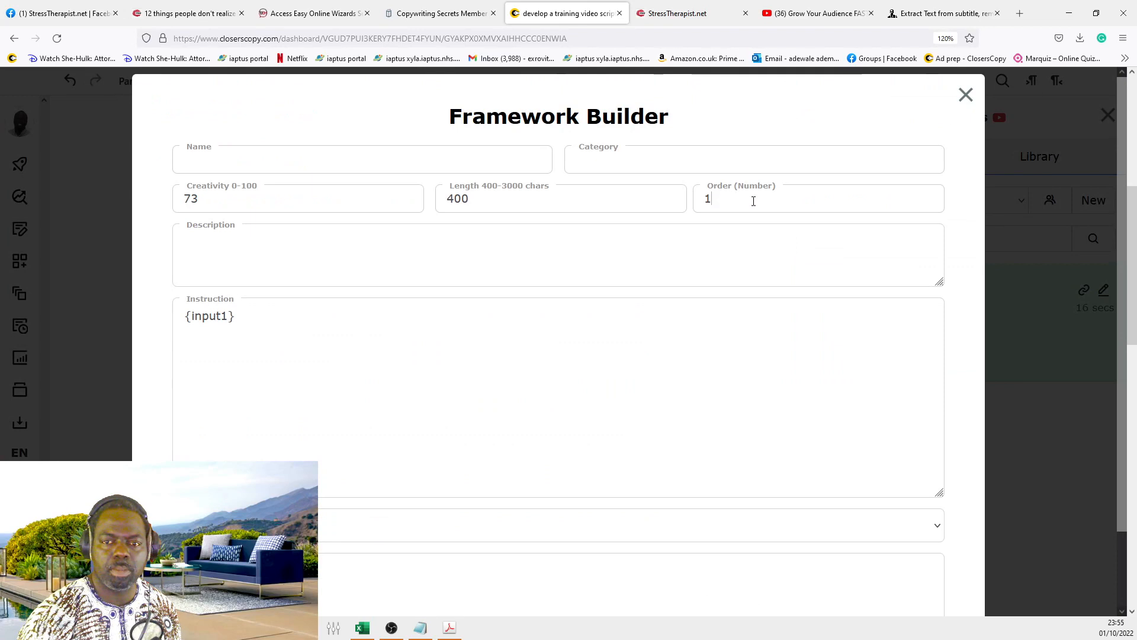
Step: Set up a new framework named "Intro (Why this is impiortant)" with order number 1 in the category "Training videos"
left_click(751, 197)
left_click(705, 165)
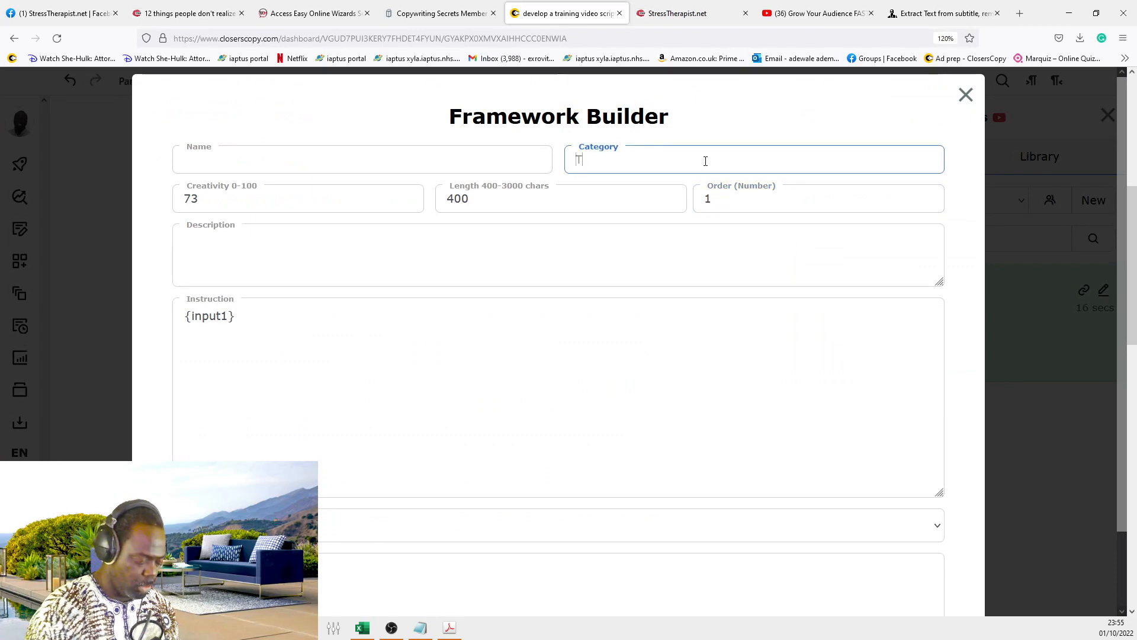
type("Training videos")
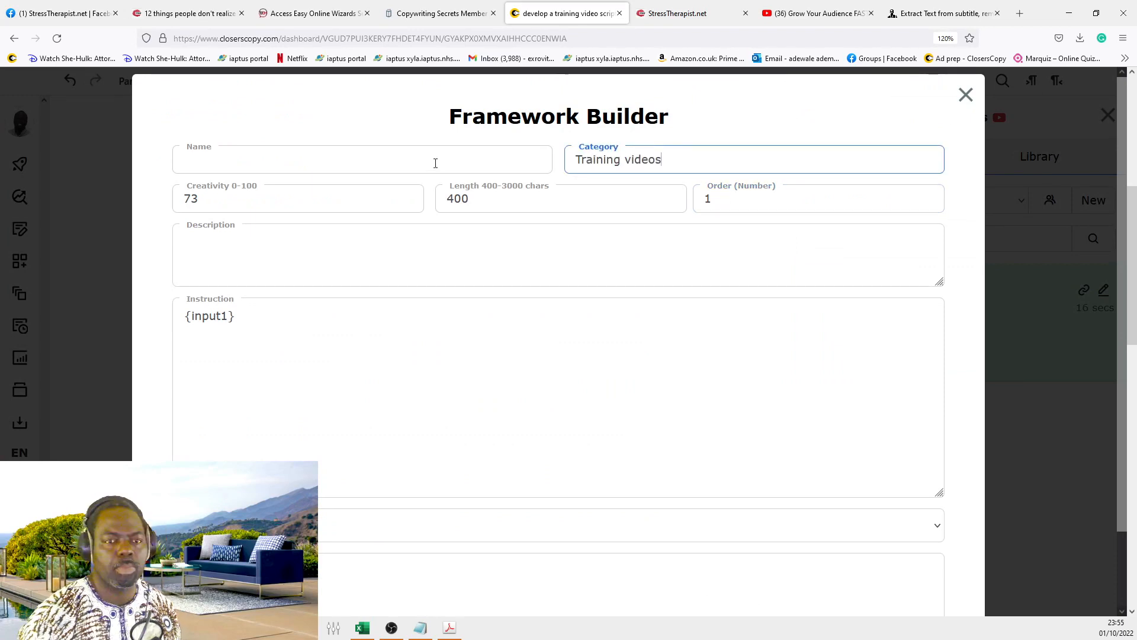
left_click(435, 161)
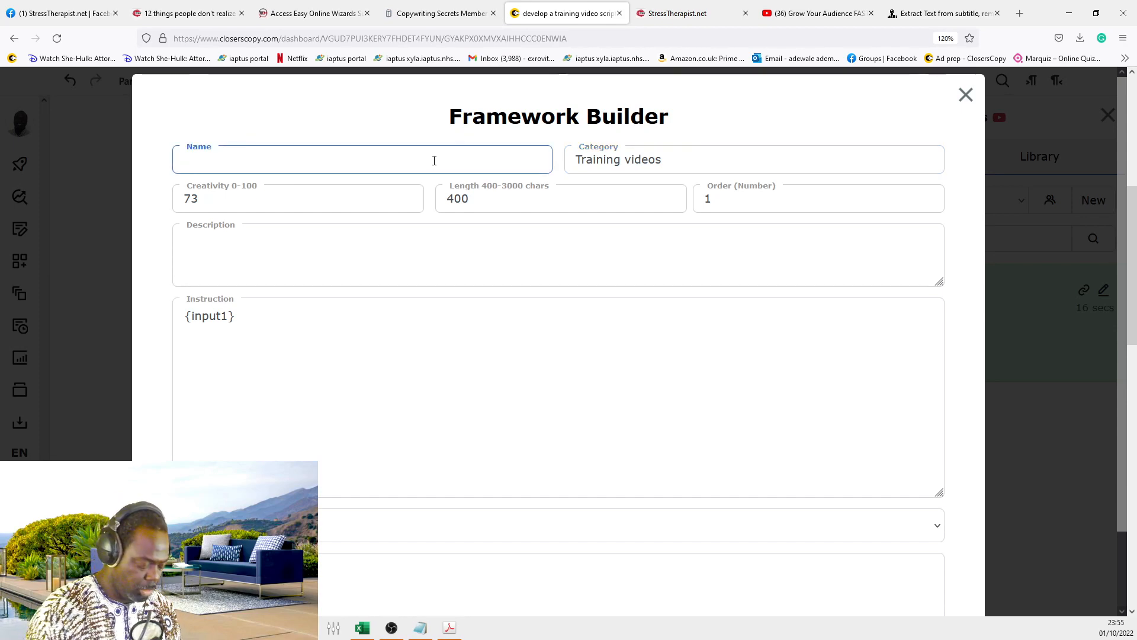
type("T")
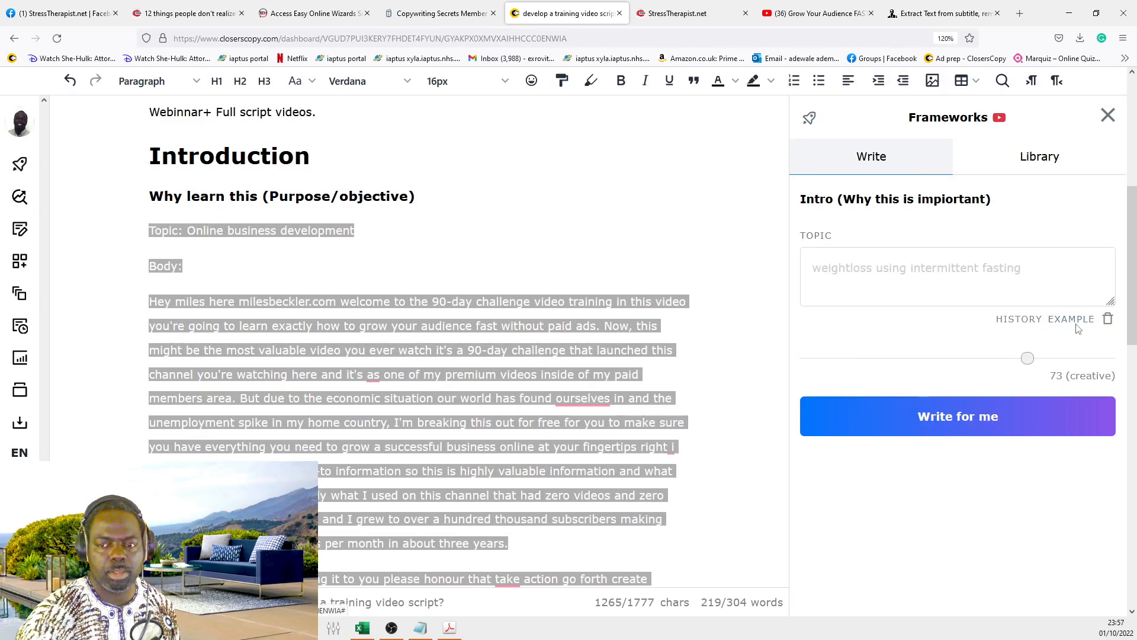
Step: Load the framework's example topic "weightloss using intermittent fasting" and generate introductions from it
left_click(1073, 320)
left_click(990, 418)
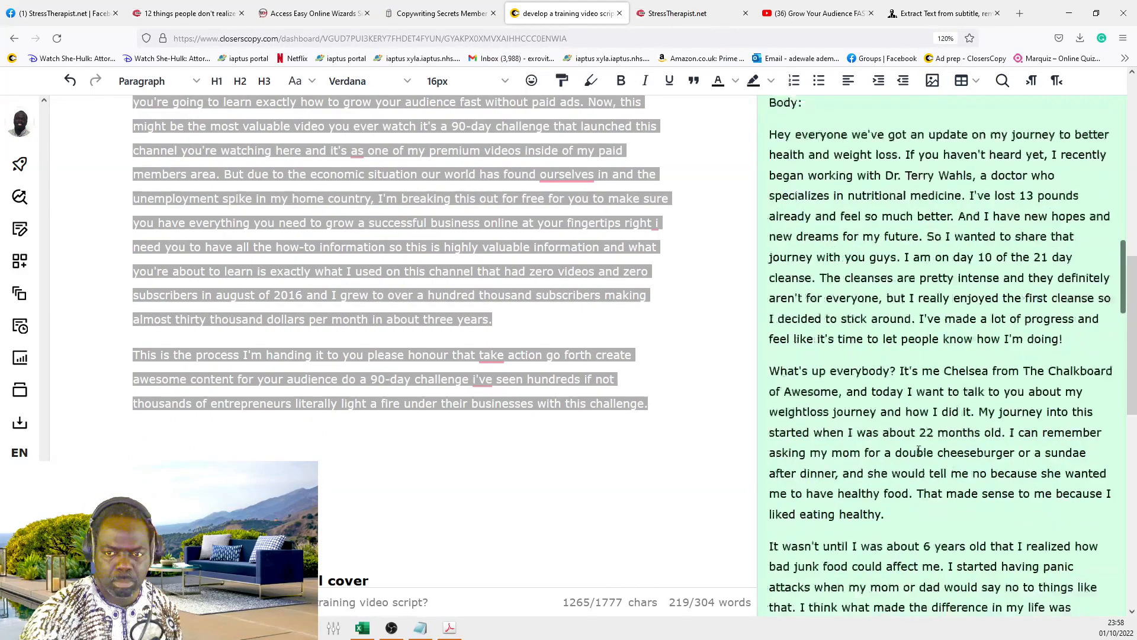
Step: Read through the introductions generated for the intermittent fasting topic and compare them with the example introduction in the document
scroll(921, 455, "down", 7)
scroll(921, 455, "down", 10)
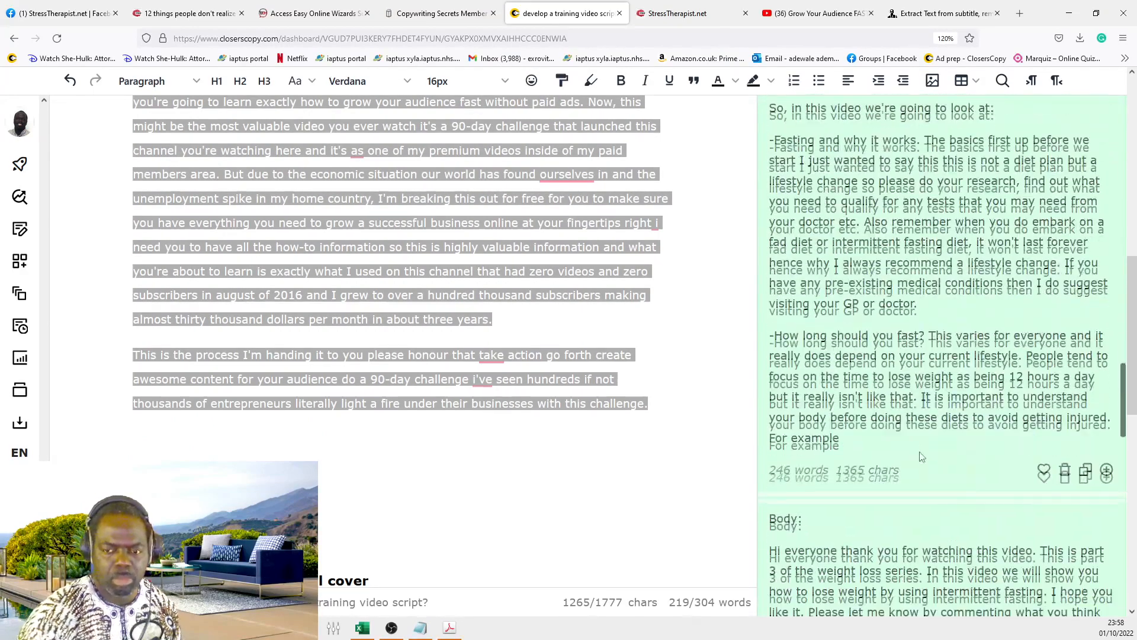
scroll(921, 454, "down", 6)
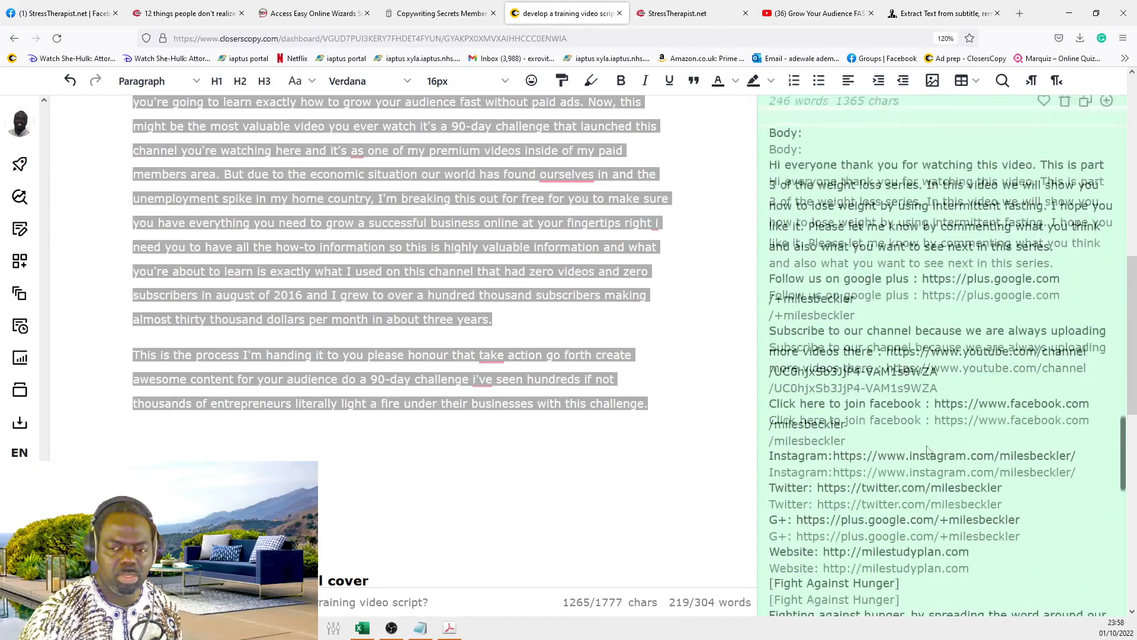
scroll(932, 447, "down", 10)
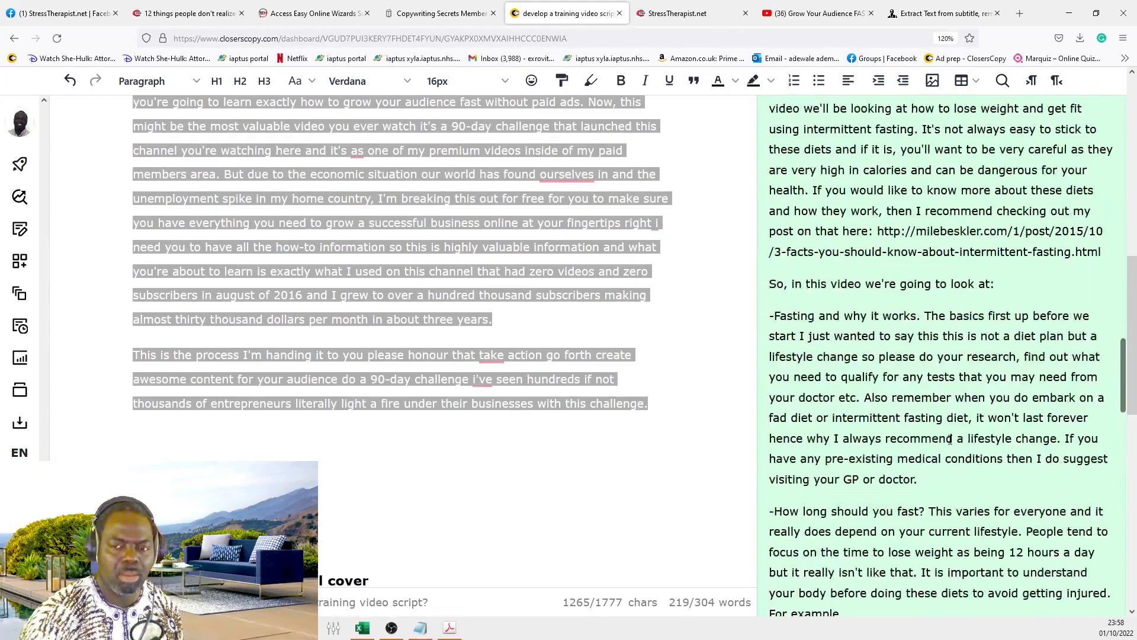
scroll(942, 450, "up", 20)
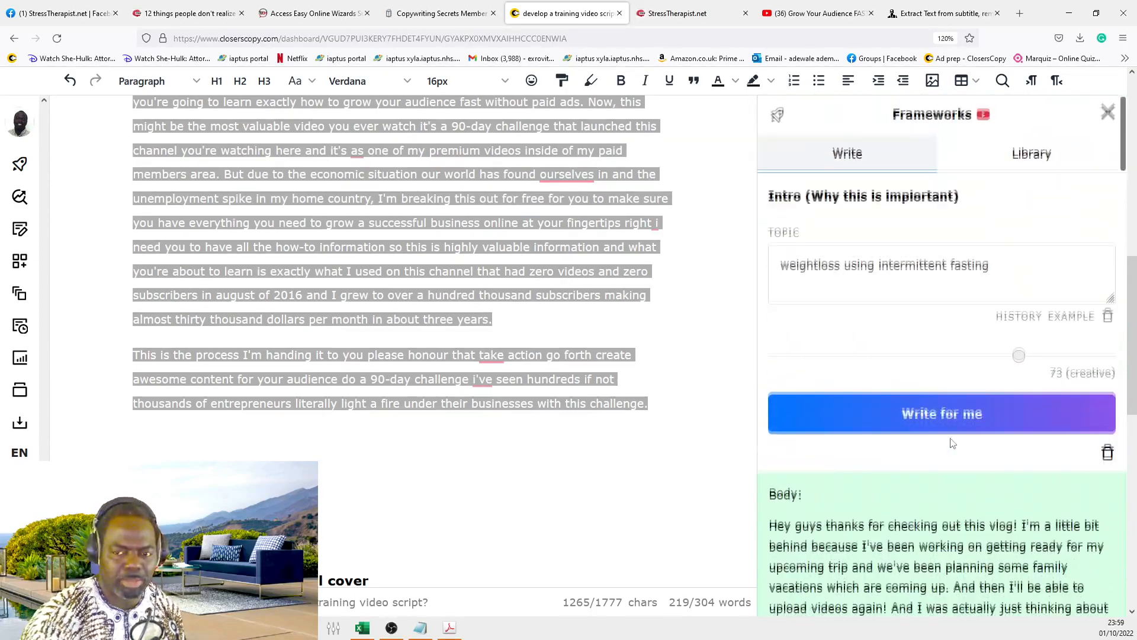
scroll(922, 481, "up", 5)
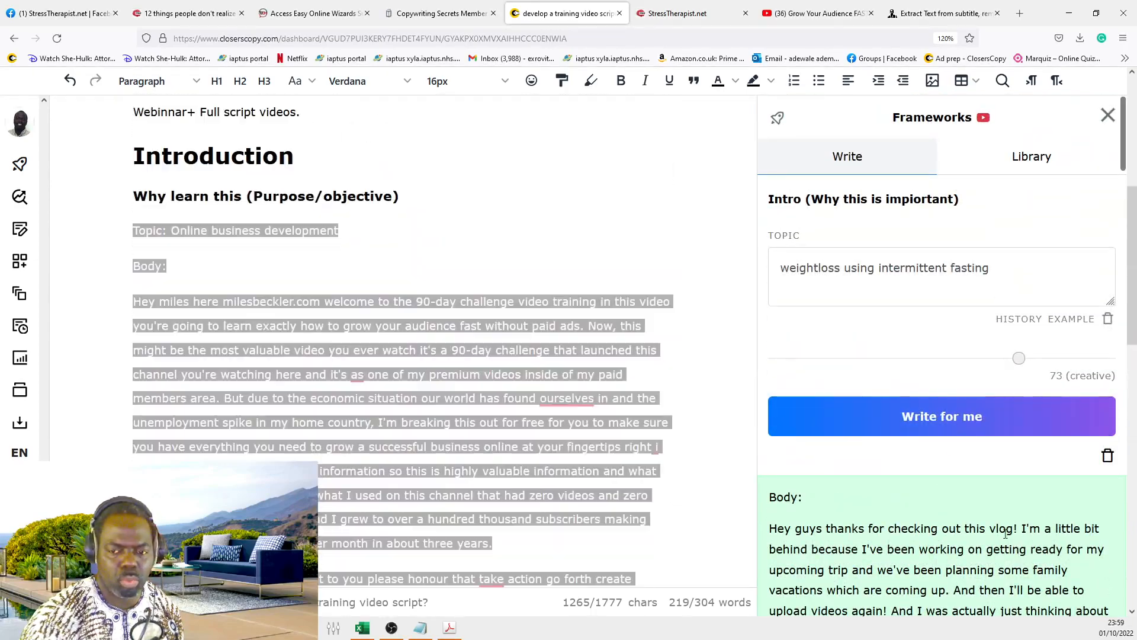
scroll(993, 501, "down", 6)
scroll(992, 500, "down", 7)
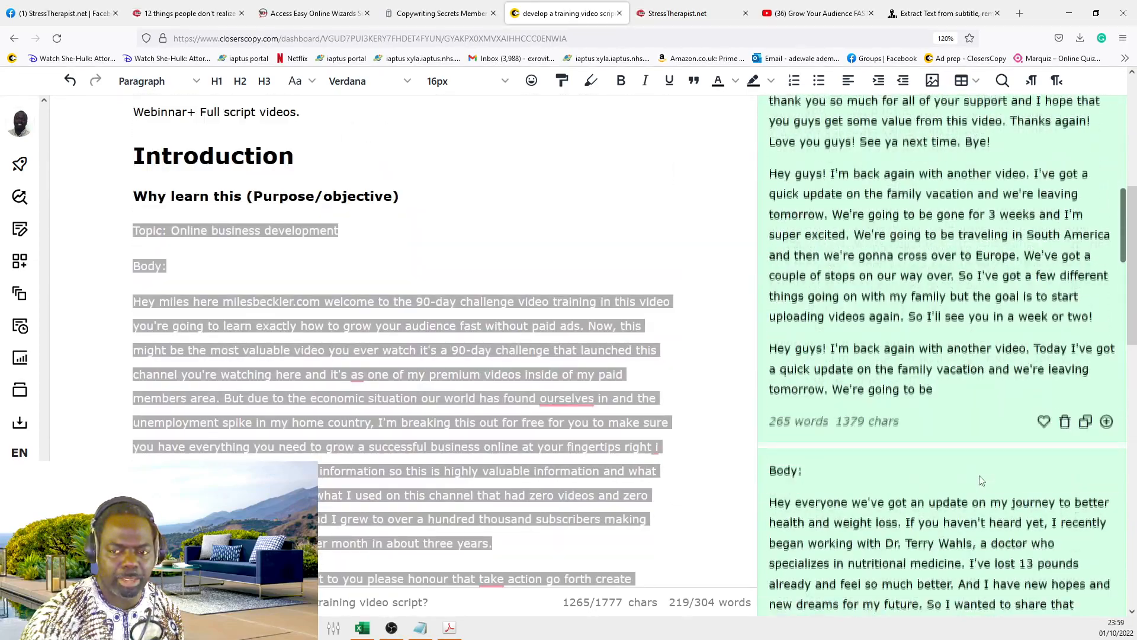
scroll(978, 471, "up", 6)
scroll(979, 471, "up", 4)
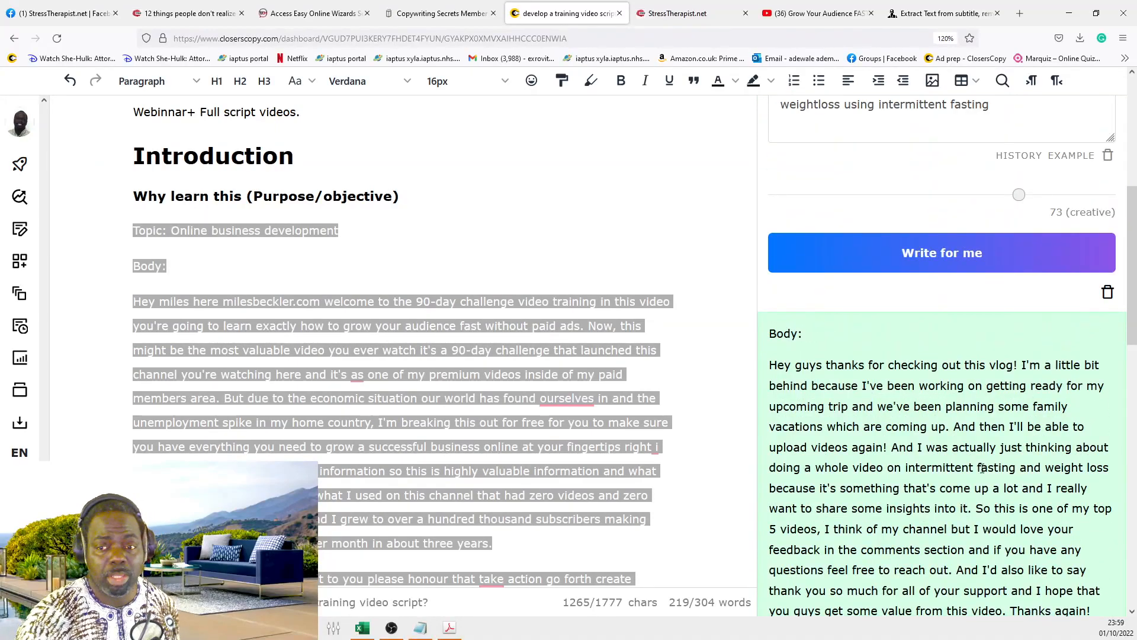
scroll(902, 431, "up", 2)
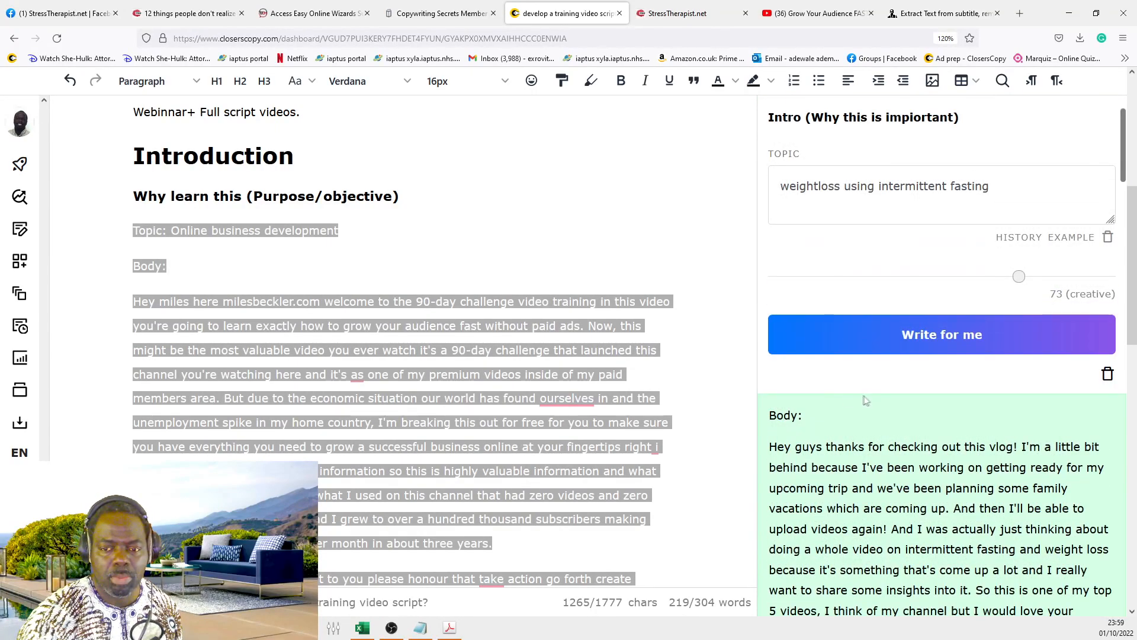
scroll(835, 443, "down", 4)
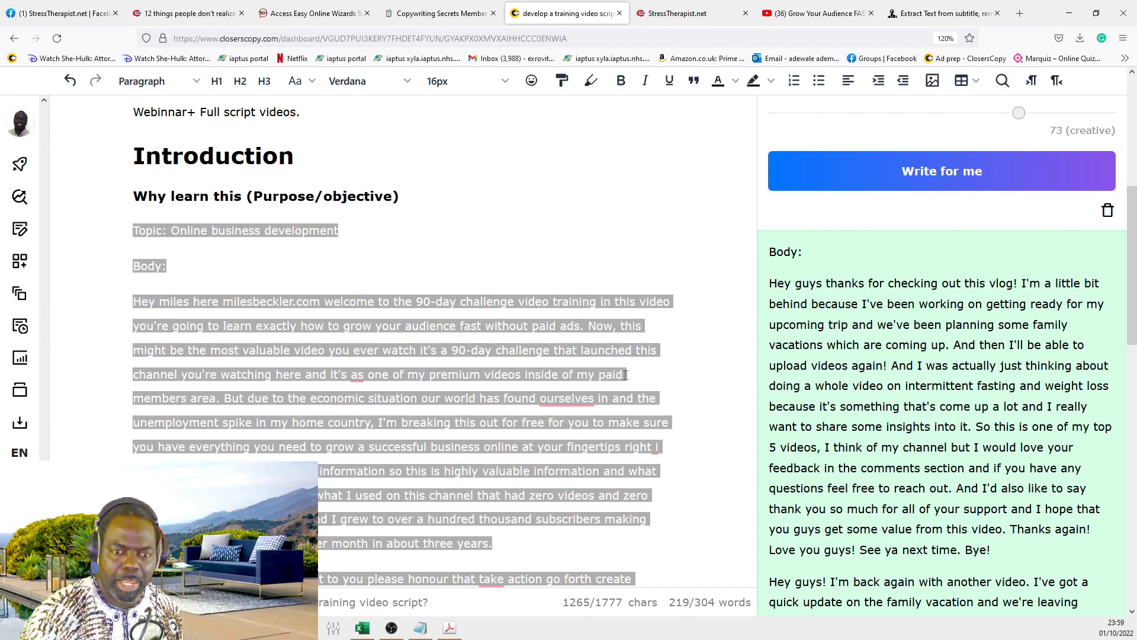
scroll(928, 401, "down", 10)
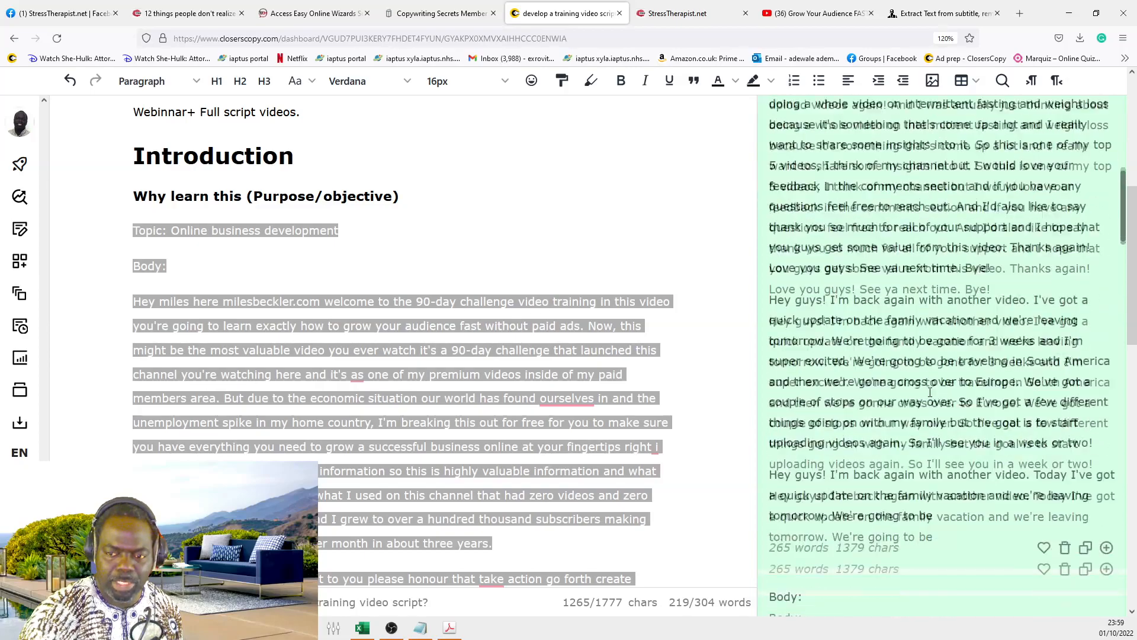
scroll(925, 419, "up", 9)
scroll(923, 419, "up", 2)
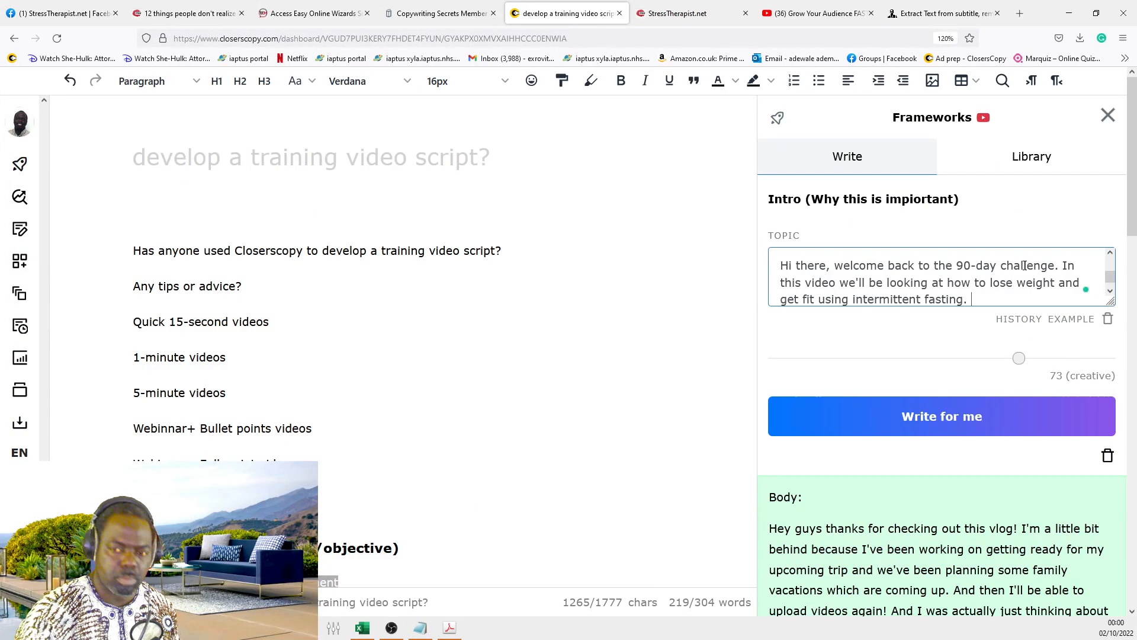
Step: Enlarge the topic field, insert a blank line between the topic and "Body:", and capitalise the first word as "Weightloss"
left_click_drag(1112, 302, 1111, 476)
left_click(825, 273)
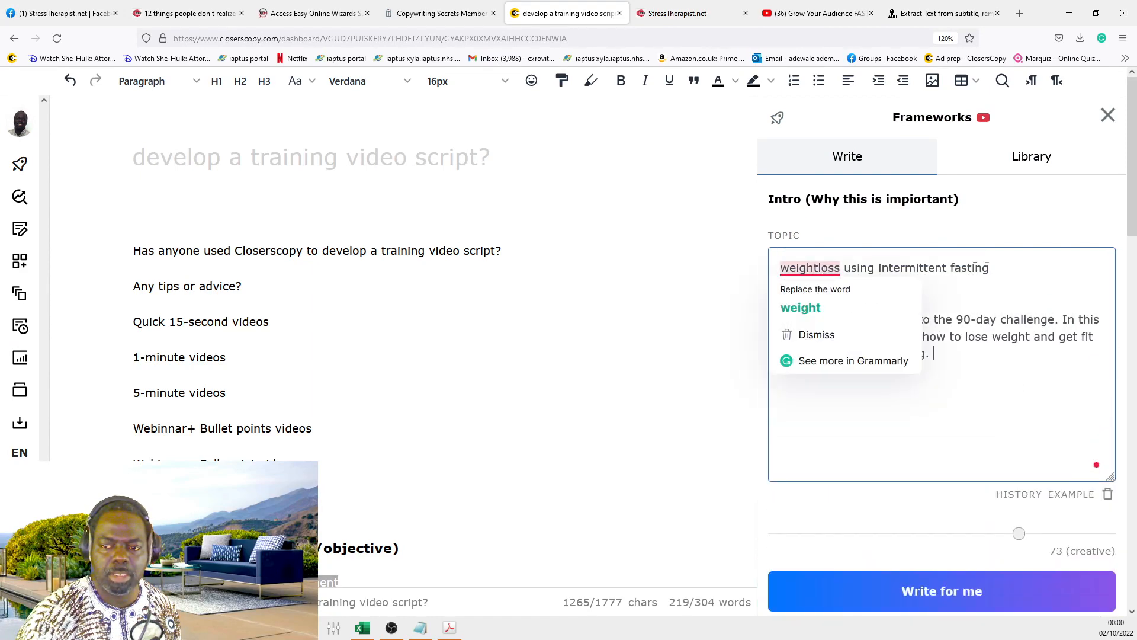
key("Return")
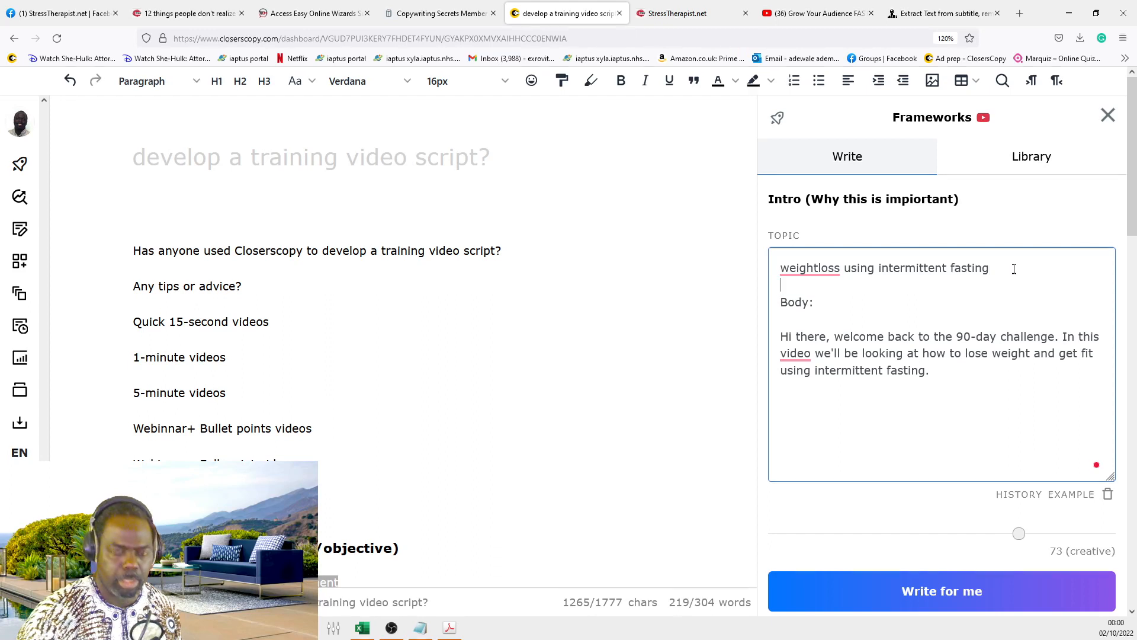
left_click(790, 274)
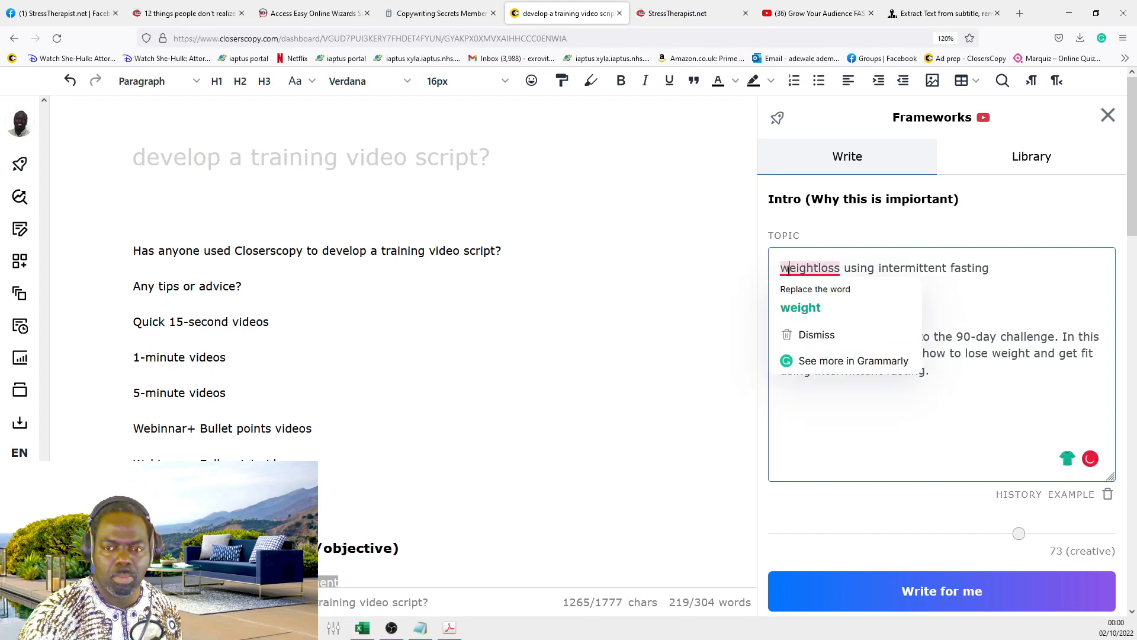
left_click_drag(790, 274, 779, 268)
type("W")
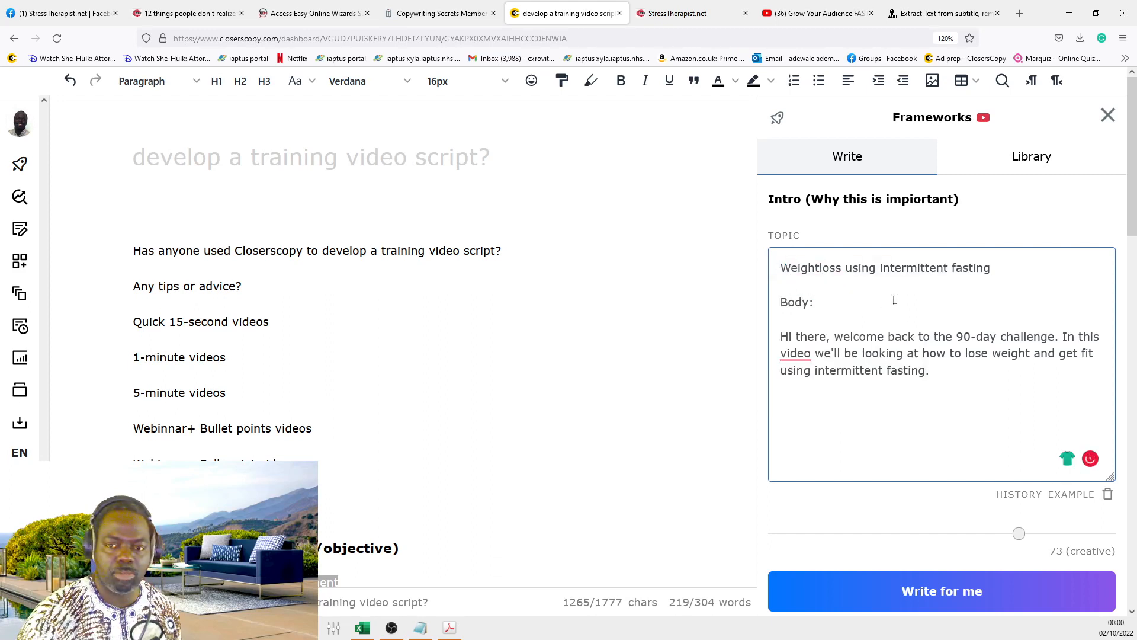
Step: Delete "90-day challenge" from the opening sentence of the intermittent fasting text and enlarge the topic field
left_click(796, 354)
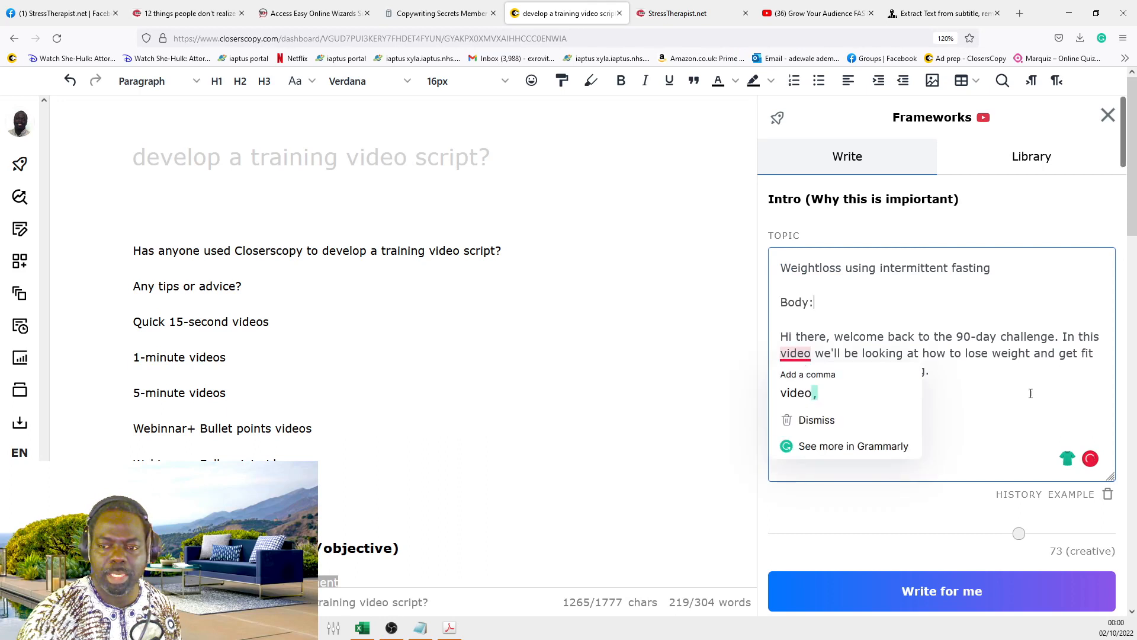
left_click(945, 371)
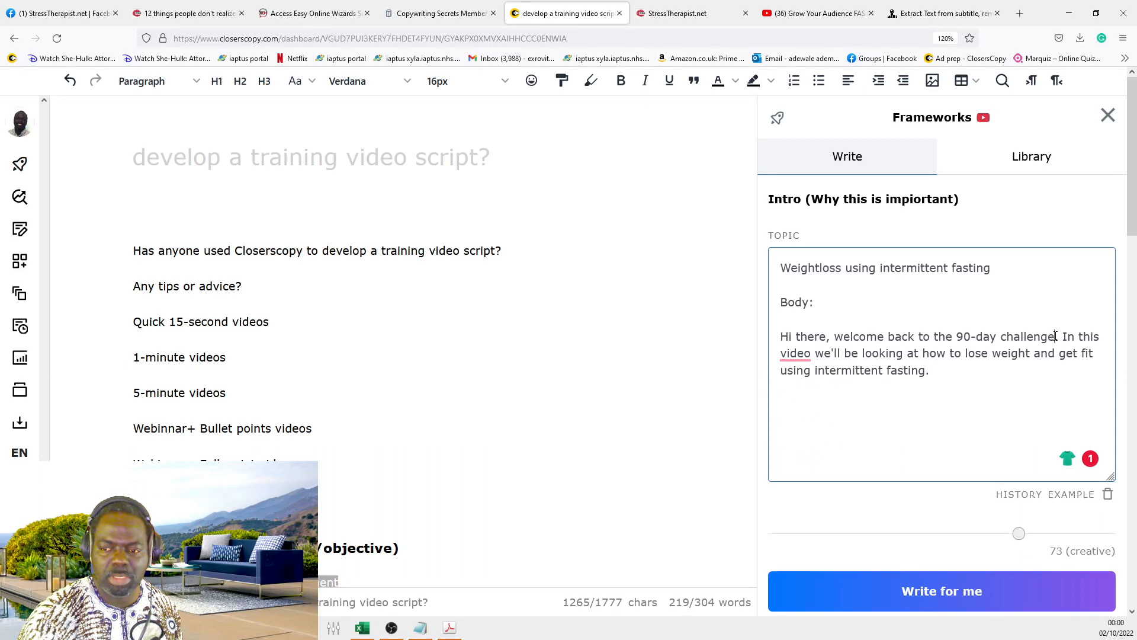
left_click_drag(1054, 336, 958, 335)
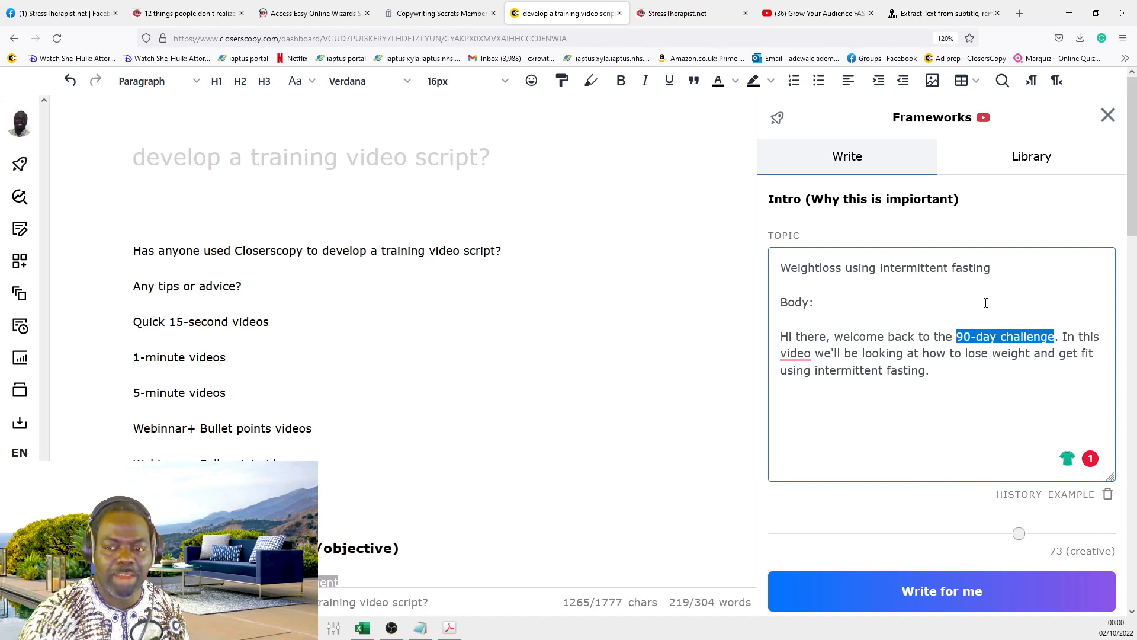
key("BackSpace")
mouse_move(961, 336)
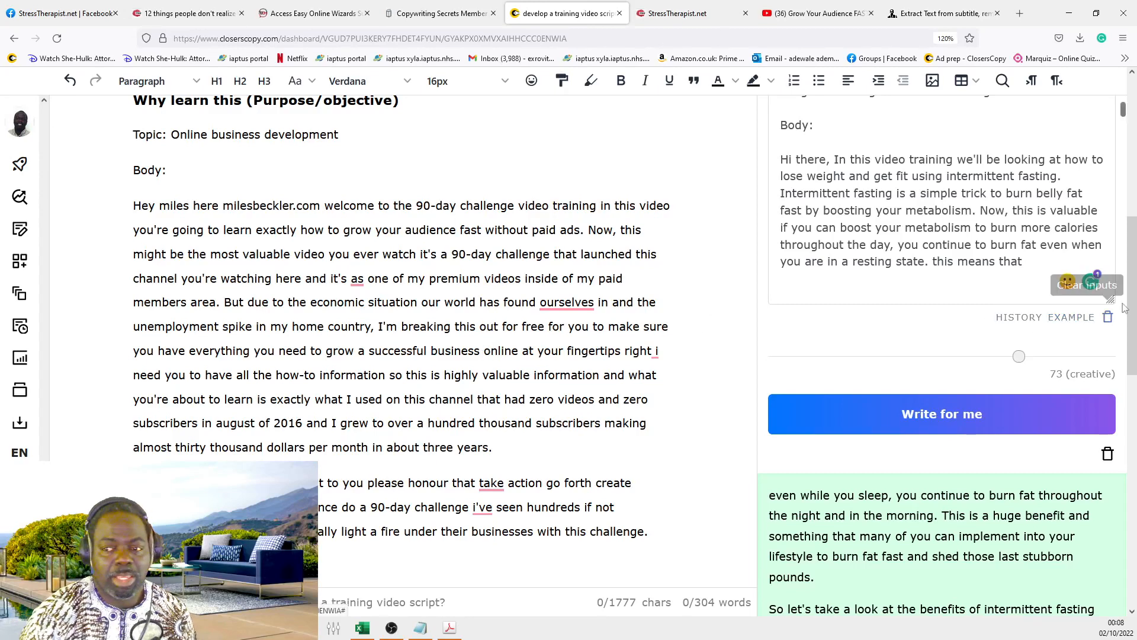
left_click_drag(1111, 300, 1102, 372)
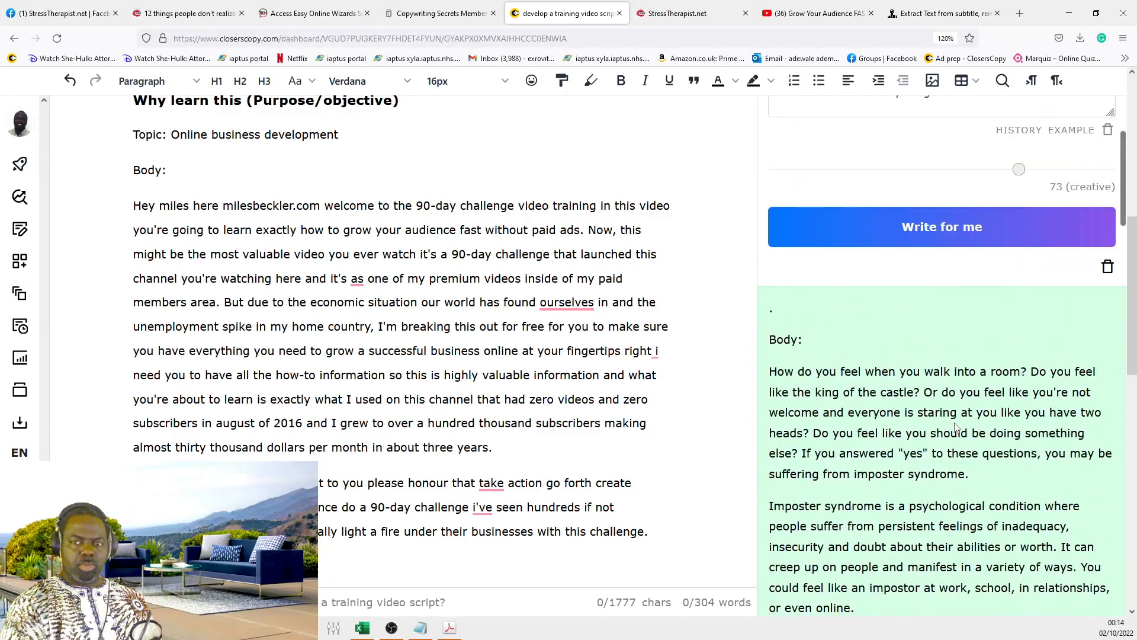
Step: Review the introduction generated for the topic "Rediscover your sense of wonder and childlike enthusiasm for everything"
scroll(955, 427, "up", 3)
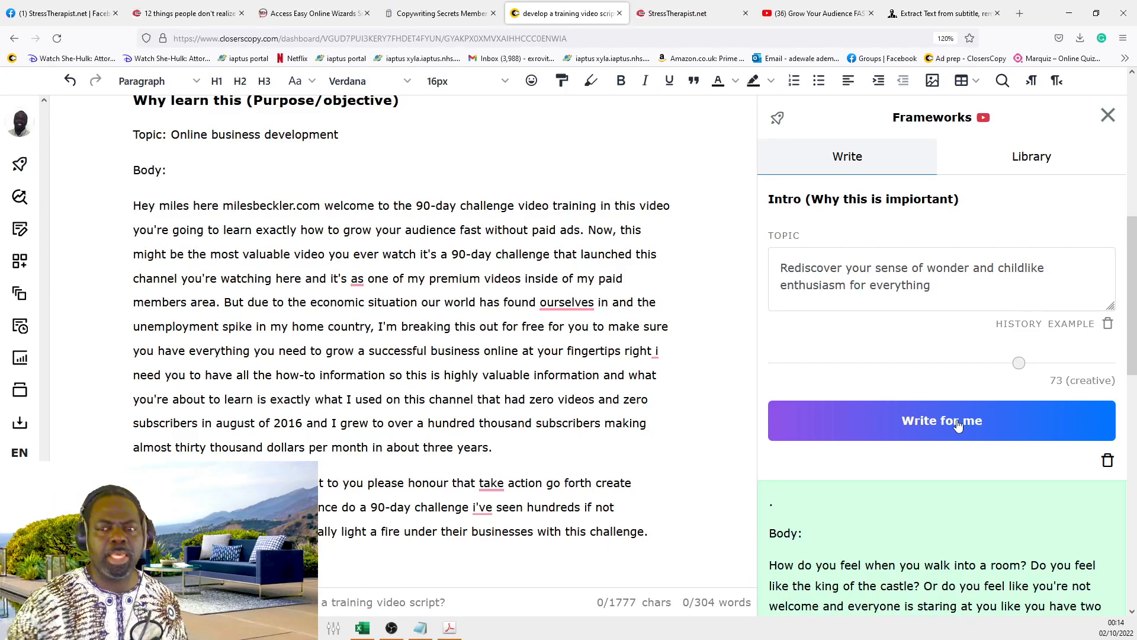
scroll(986, 375, "down", 5)
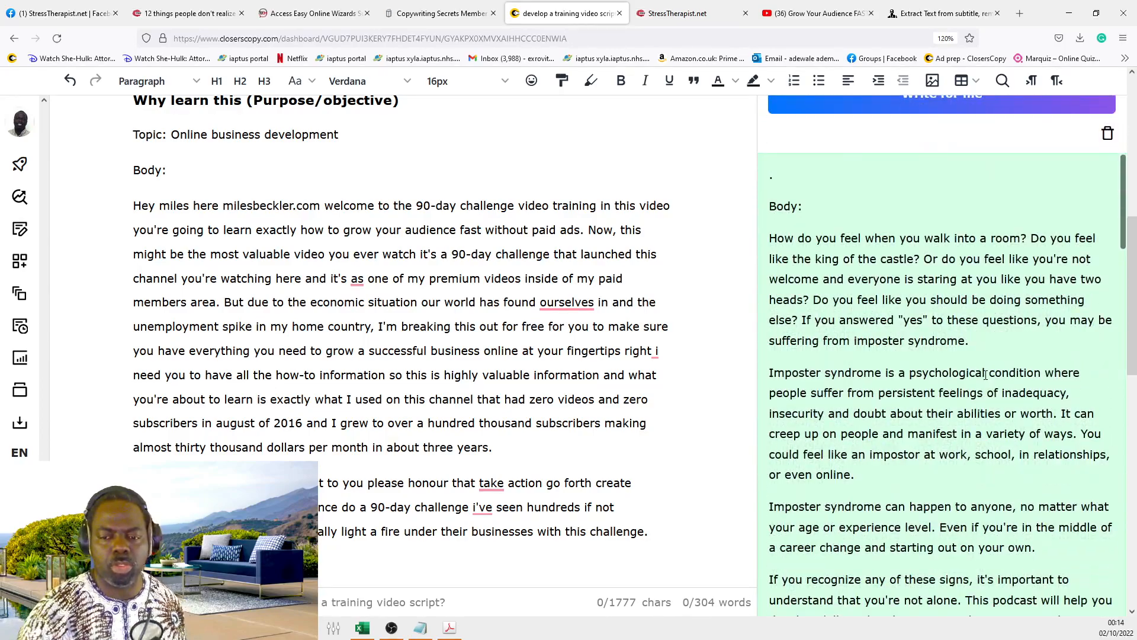
scroll(986, 375, "down", 10)
scroll(983, 369, "up", 7)
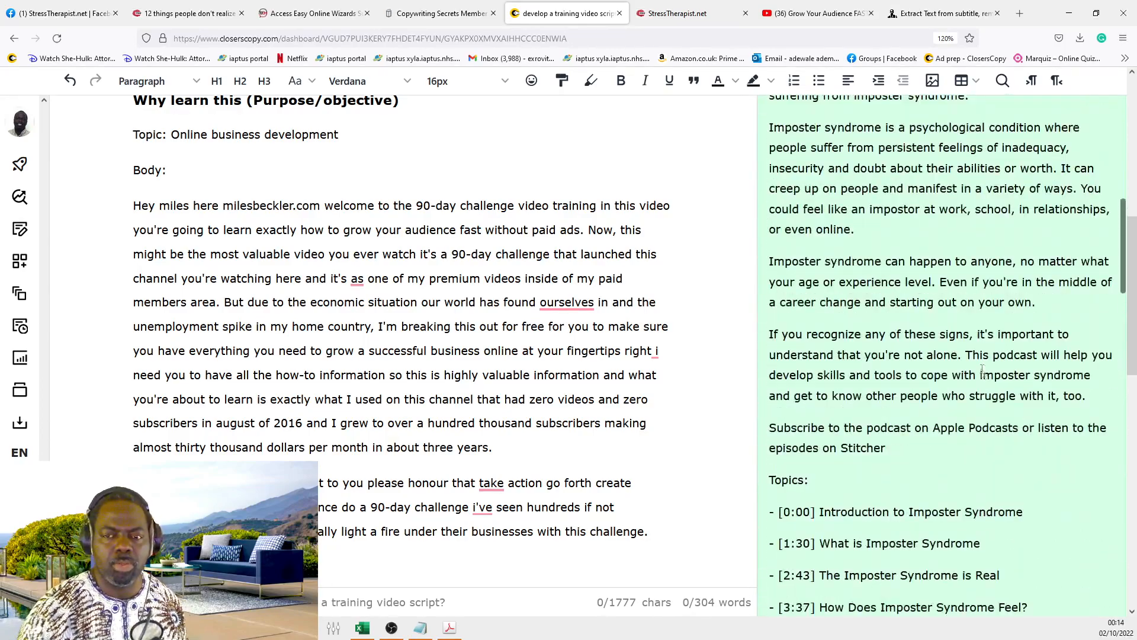
scroll(983, 369, "up", 8)
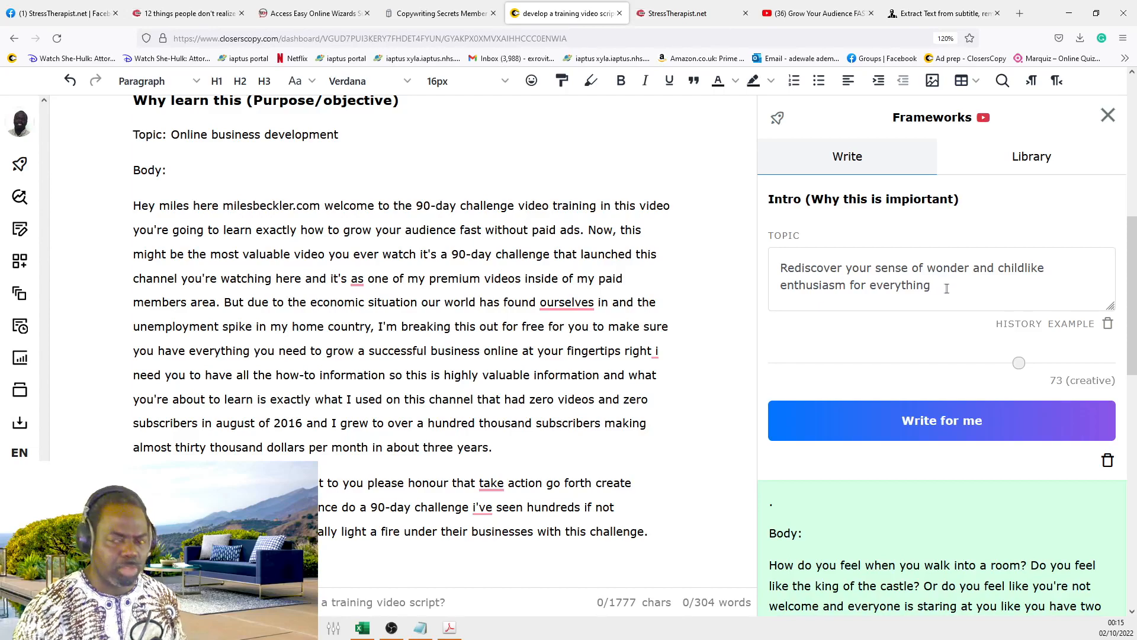
scroll(924, 385, "down", 10)
scroll(910, 483, "down", 1)
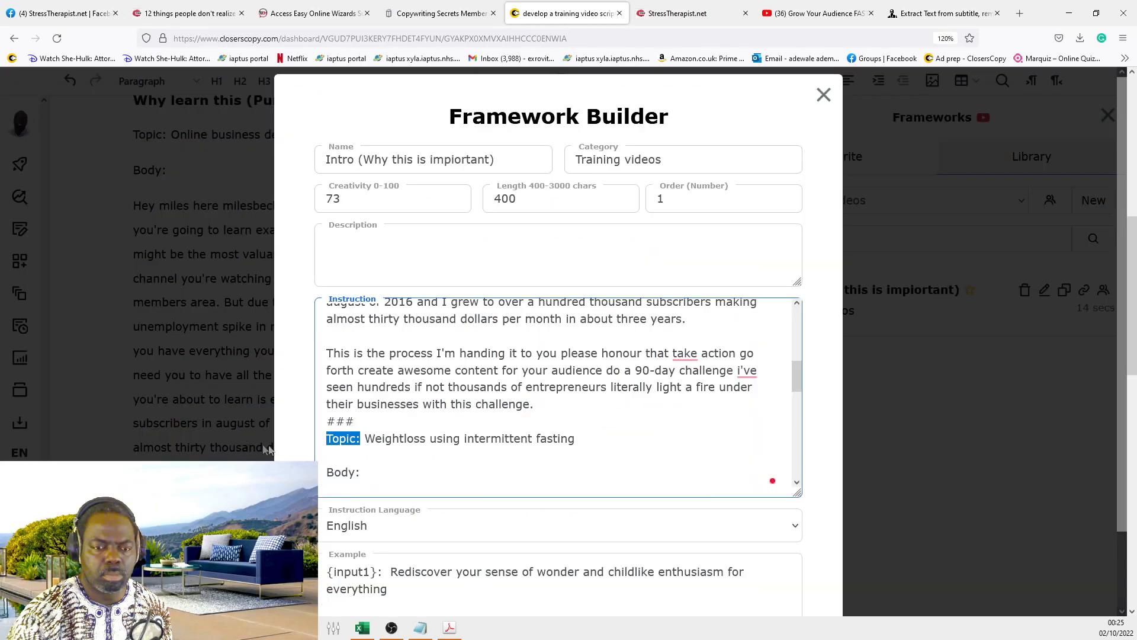
Step: Copy the "Topic:" label from the Weightloss example in the framework's instruction and paste it before "Rediscover your sense of wonder and childlike enthusiasm for everything"
left_click(364, 439)
left_click_drag(364, 438, 323, 436)
key("ctrl+c")
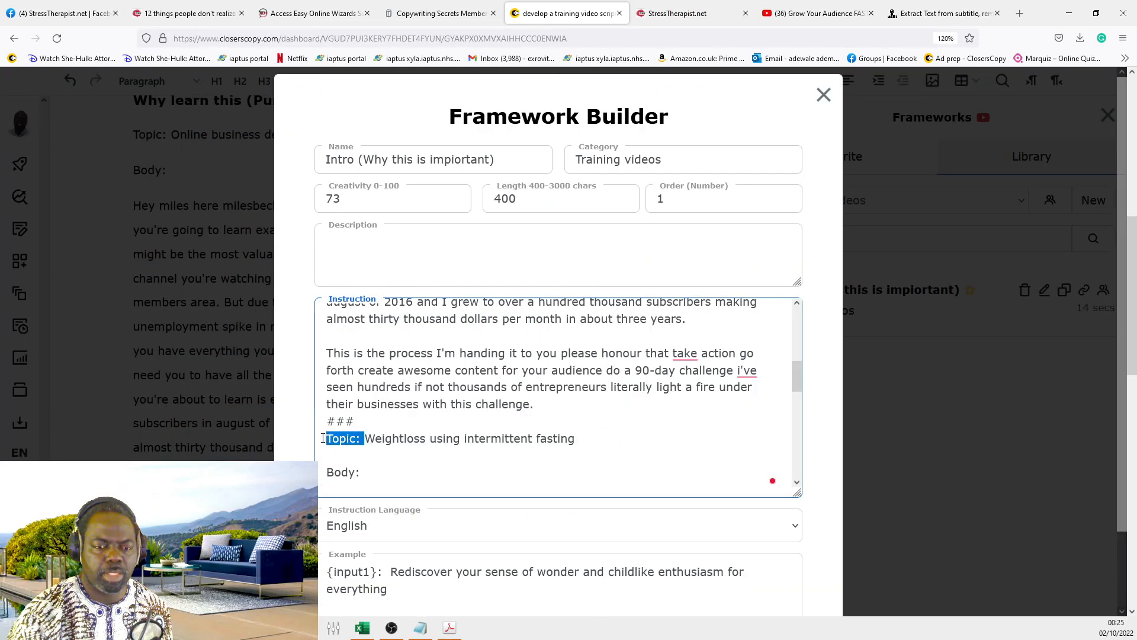
scroll(367, 421, "down", 5)
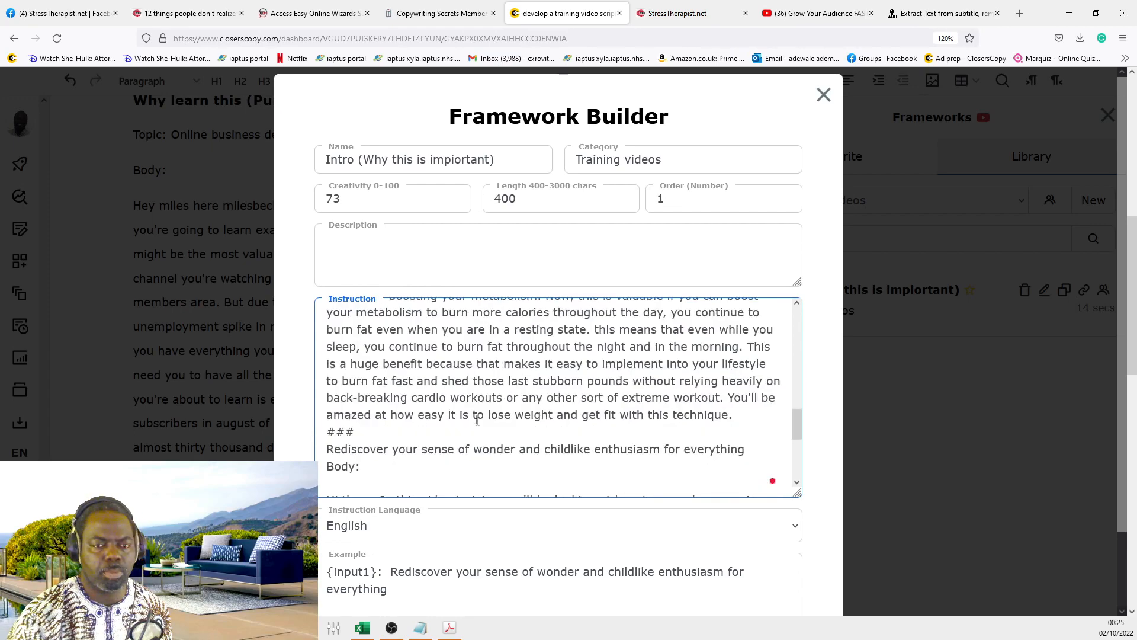
scroll(410, 406, "up", 3)
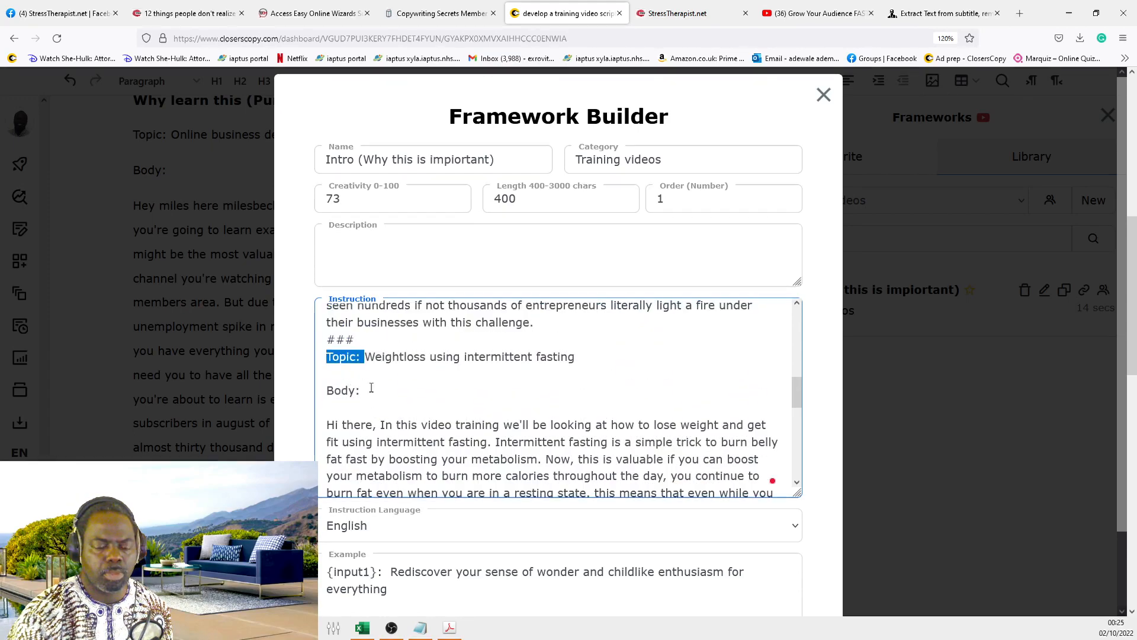
scroll(401, 384, "down", 3)
scroll(401, 384, "down", 4)
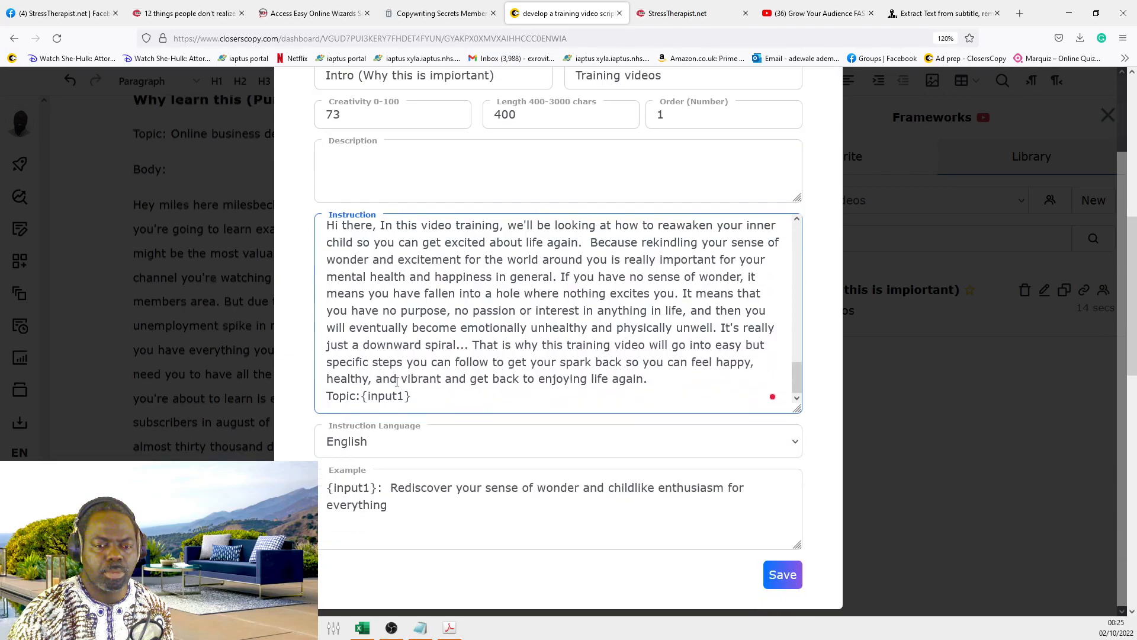
scroll(372, 375, "up", 3)
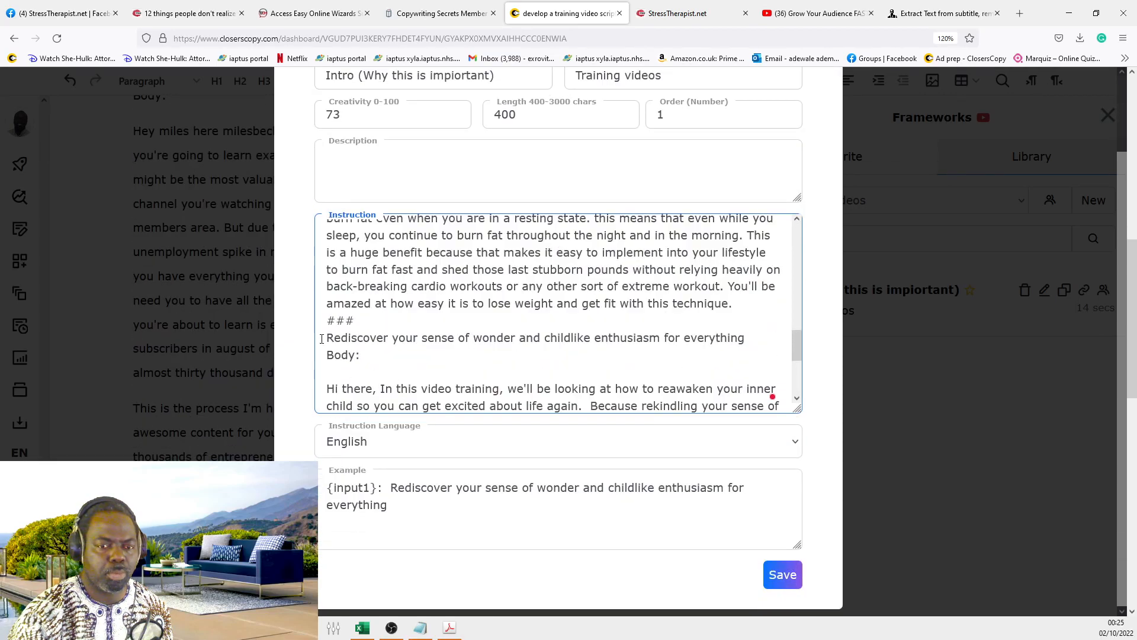
key("ctrl+v")
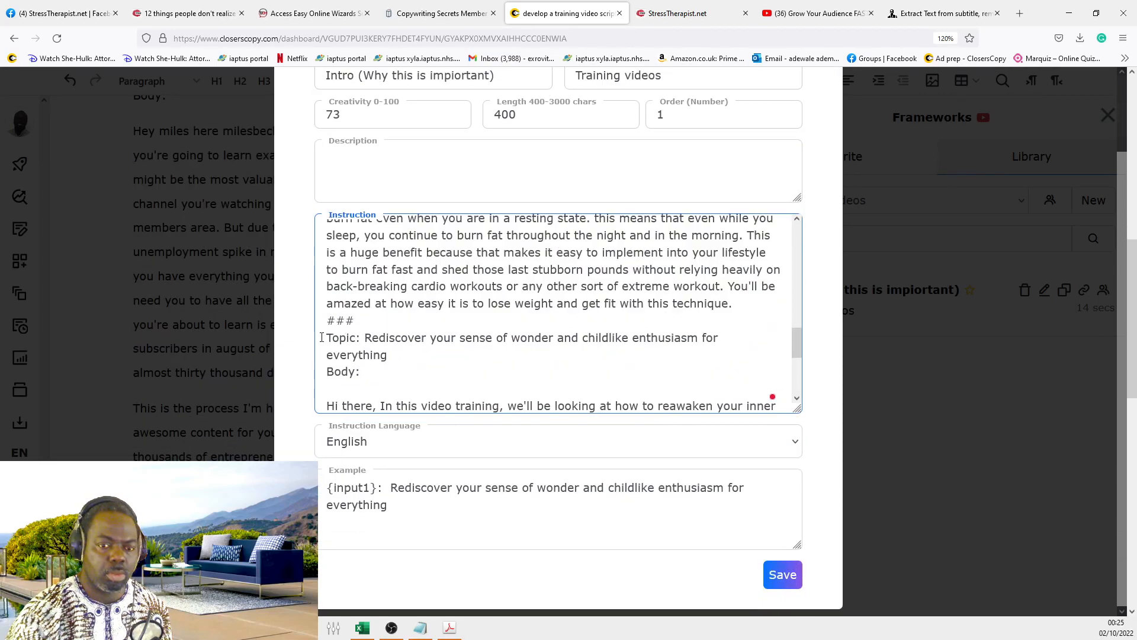
key("BackSpace")
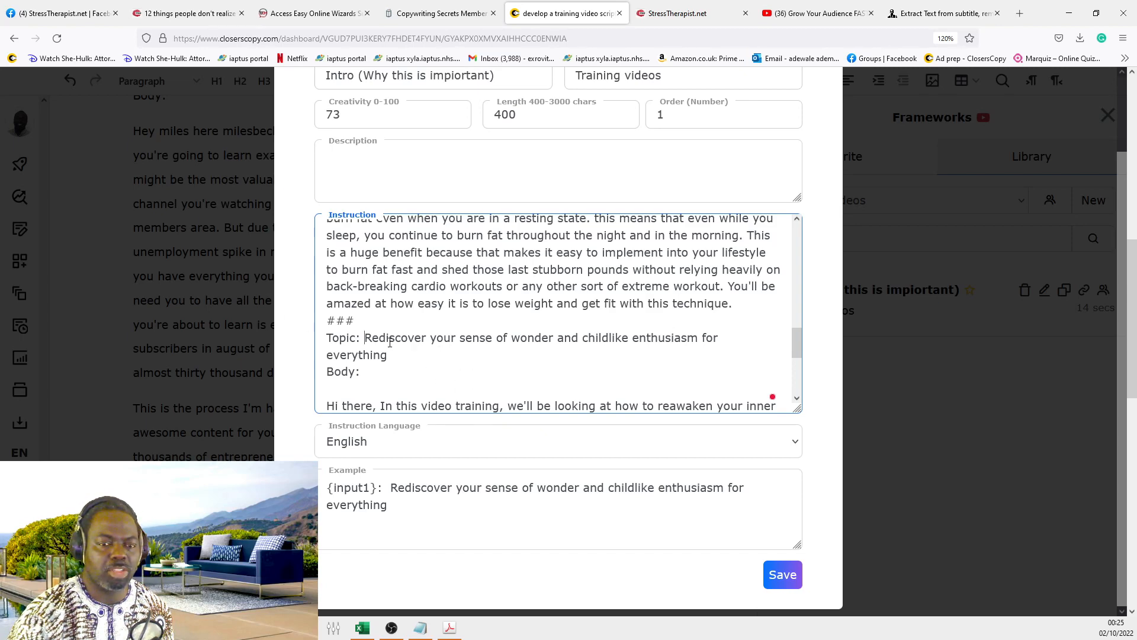
scroll(436, 335, "down", 2)
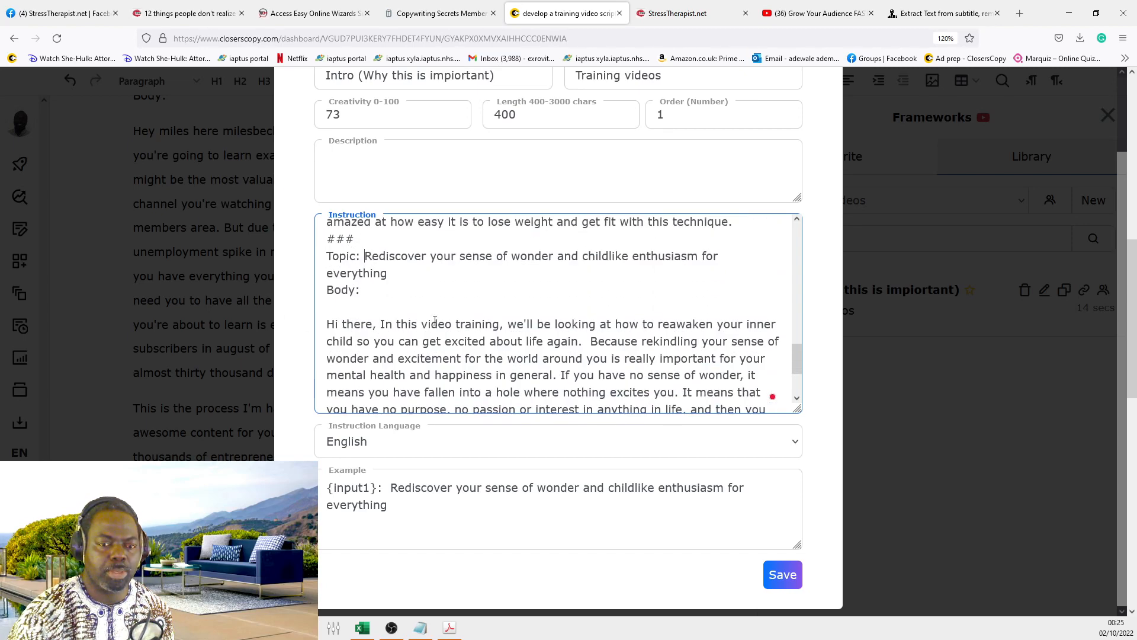
scroll(436, 320, "down", 3)
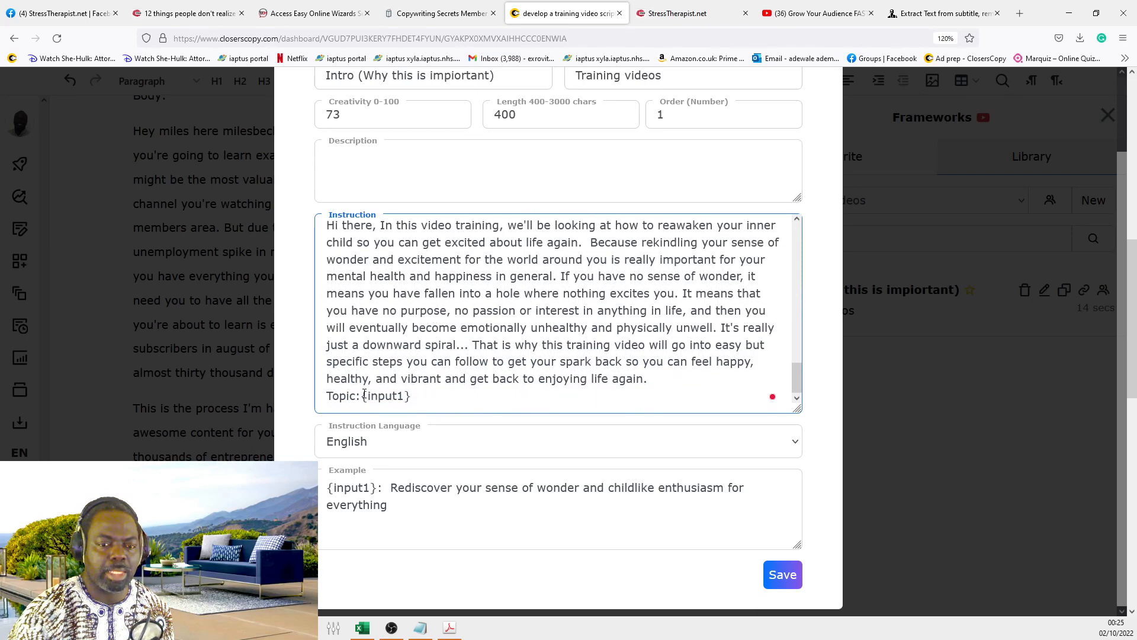
Step: Insert a "###" separator line between the last example introduction and "Topic:{input1}" in the framework's instruction, and save the framework
left_click(679, 381)
key("Return")
type("##")
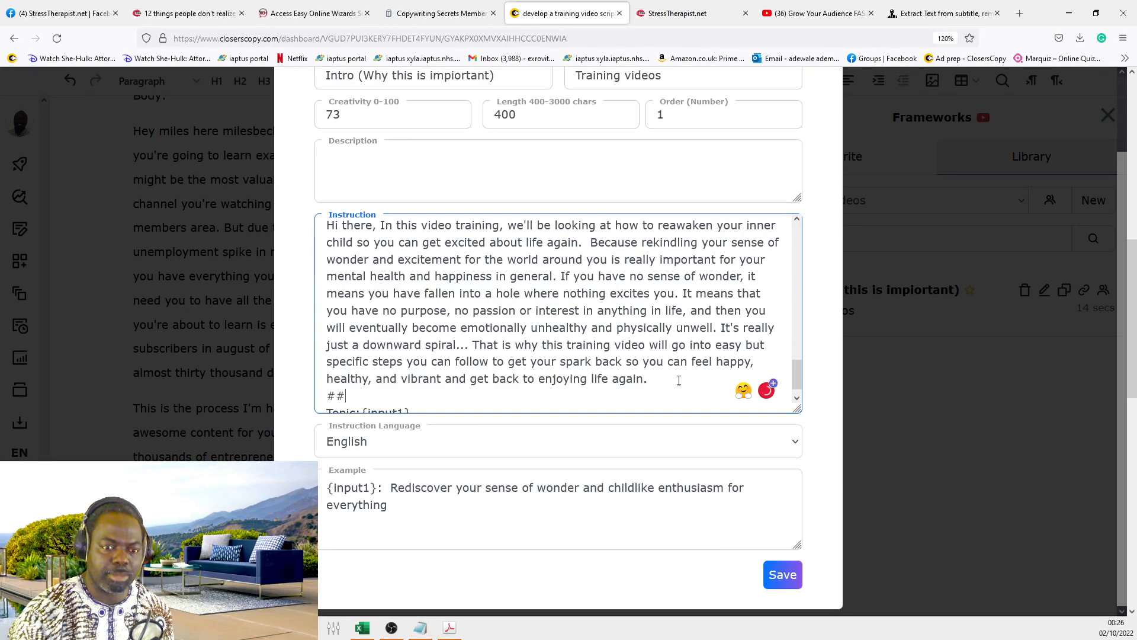
type("#")
scroll(735, 340, "up", 5)
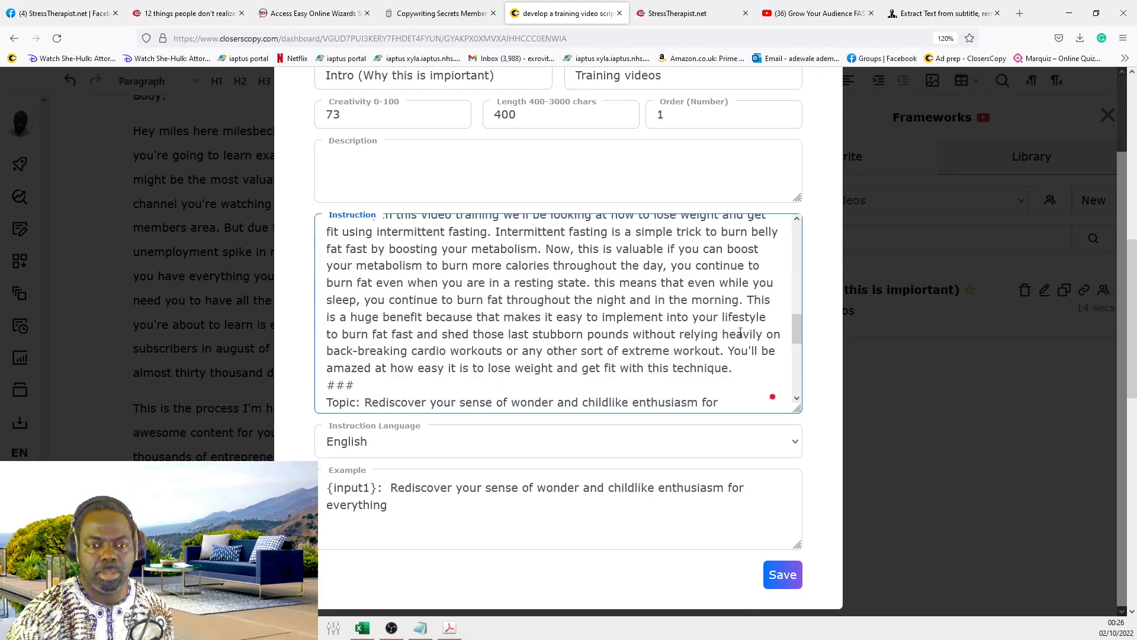
scroll(734, 338, "down", 5)
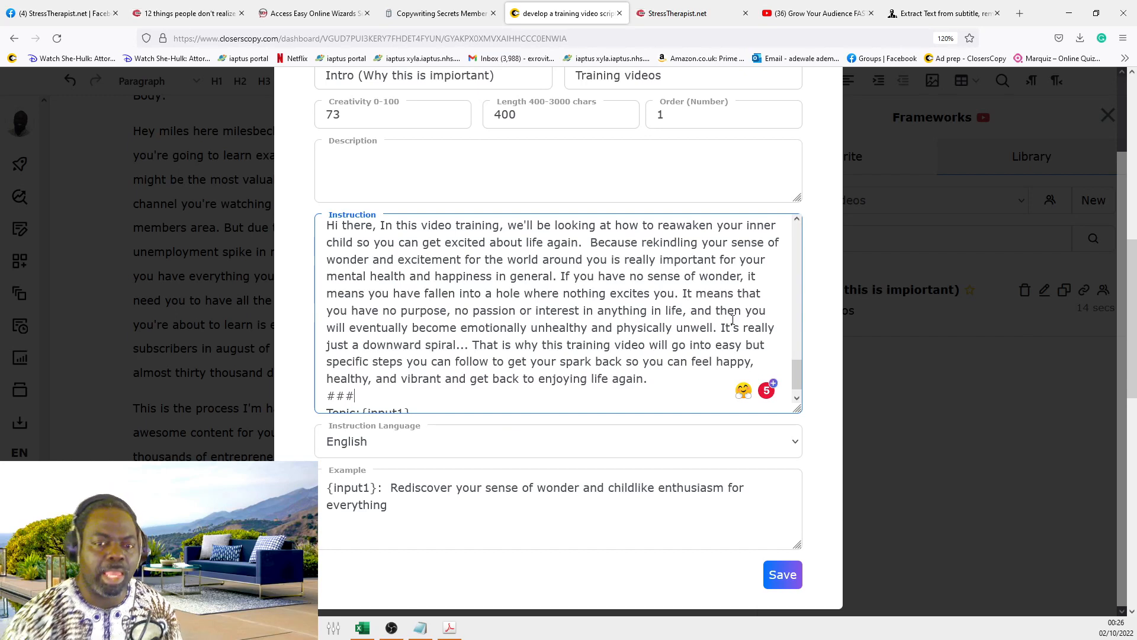
left_click(773, 574)
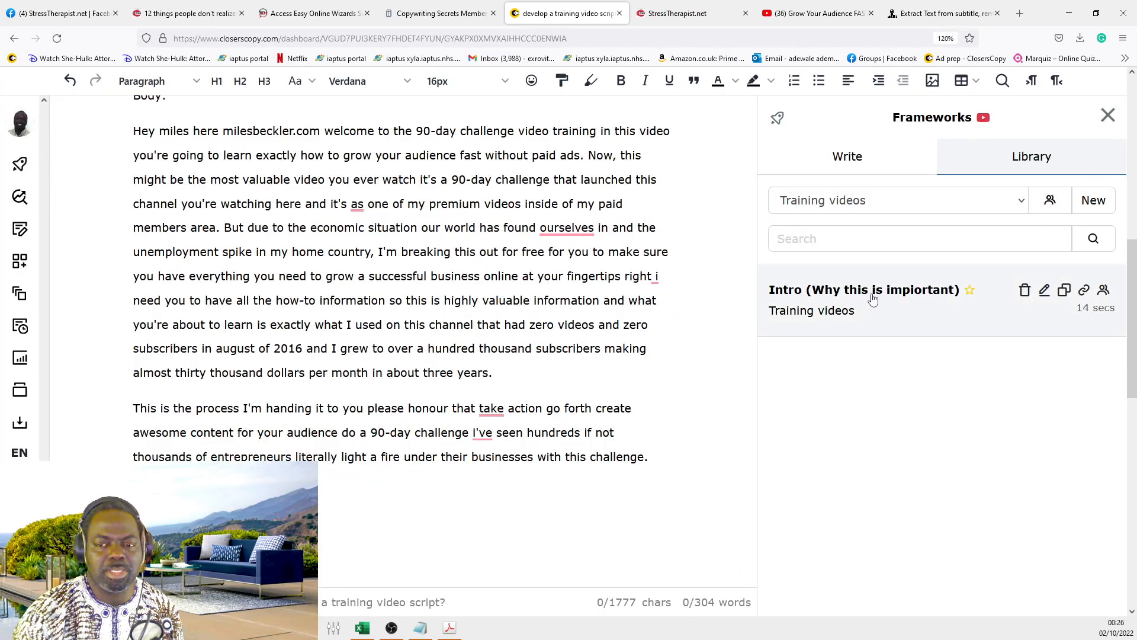
Step: Open the "Intro (Why this is impiortant)" framework for writing and clear all its previously generated outputs
left_click(873, 299)
scroll(1094, 330, "down", 1)
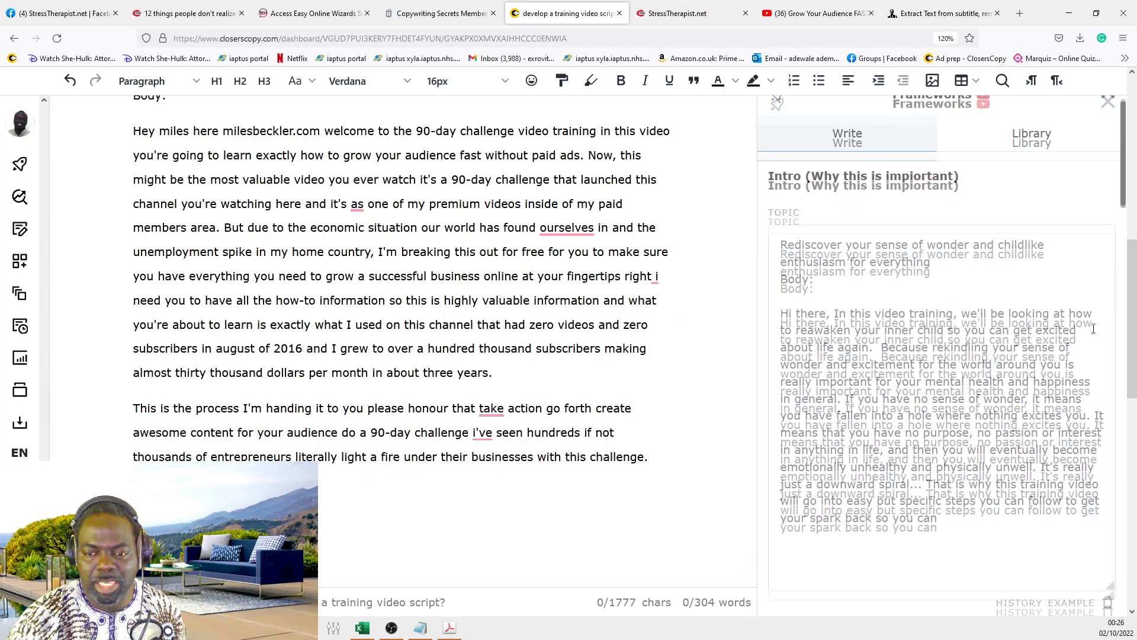
scroll(1119, 355, "down", 4)
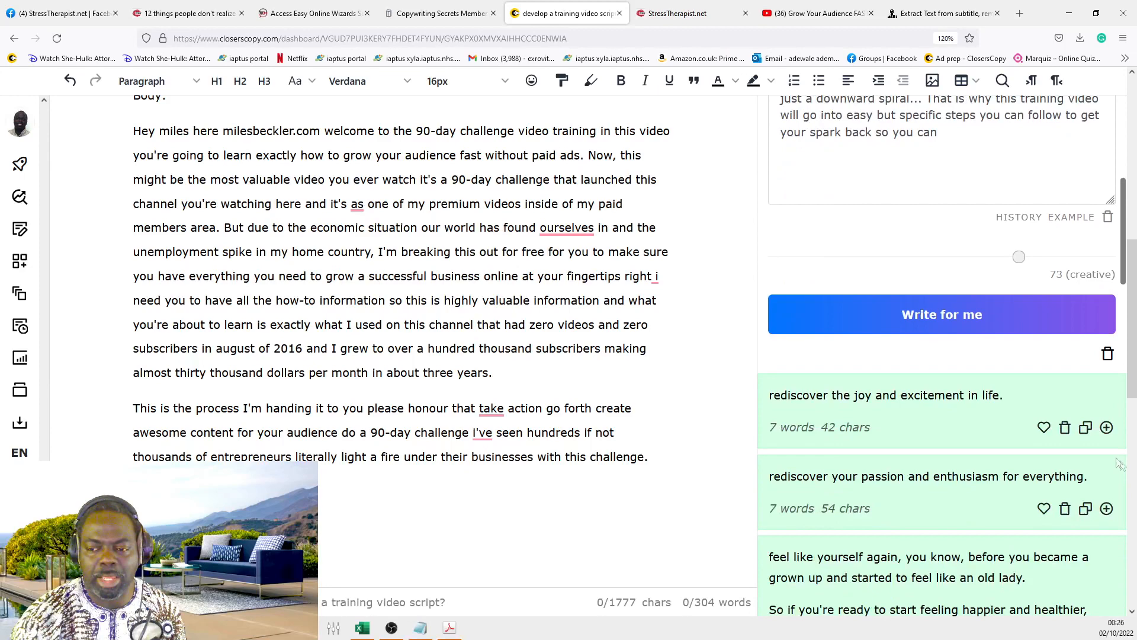
left_click(1109, 356)
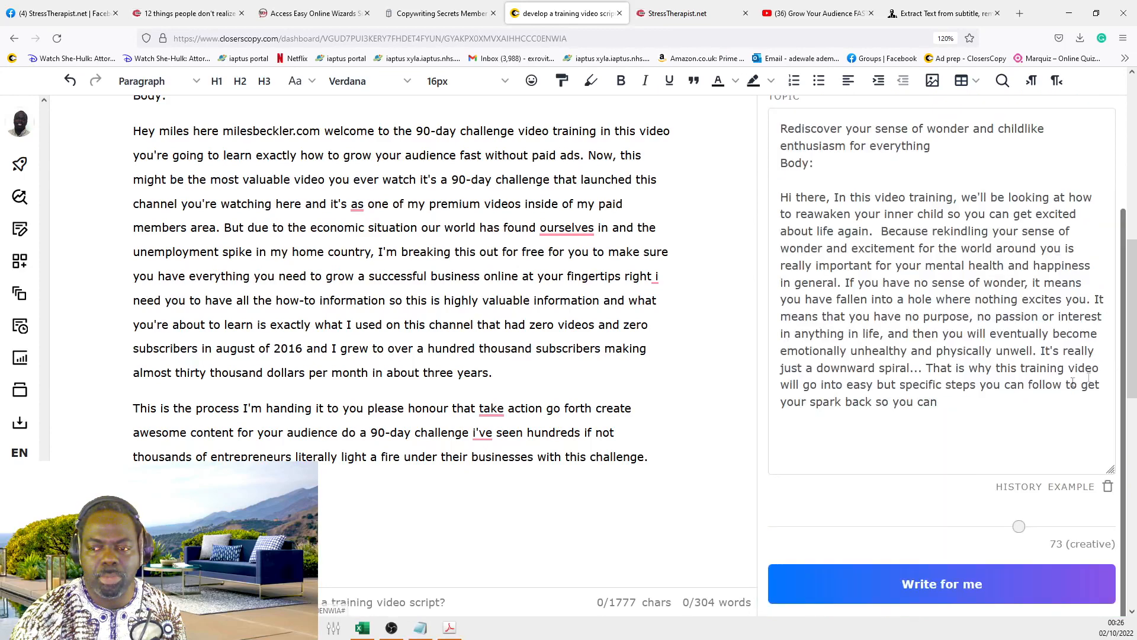
scroll(859, 382, "up", 3)
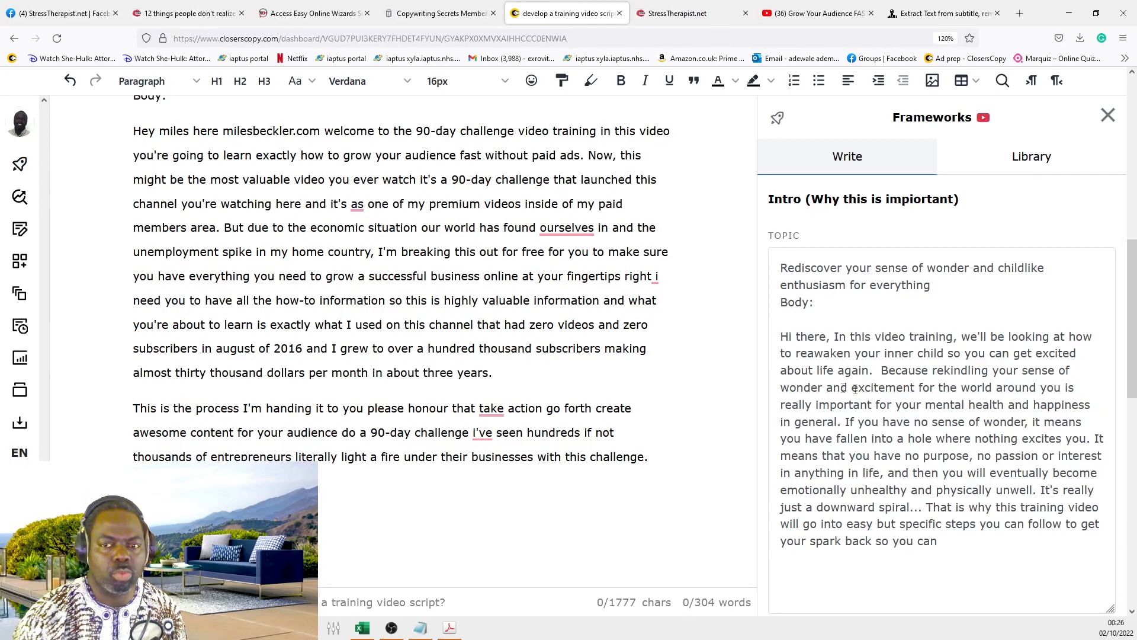
Step: Review the introductions generated for the topic "Develop a "can do" attitude to help you succeed more in life", especially the passage on limiting beliefs
scroll(391, 278, "up", 5)
scroll(878, 465, "down", 2)
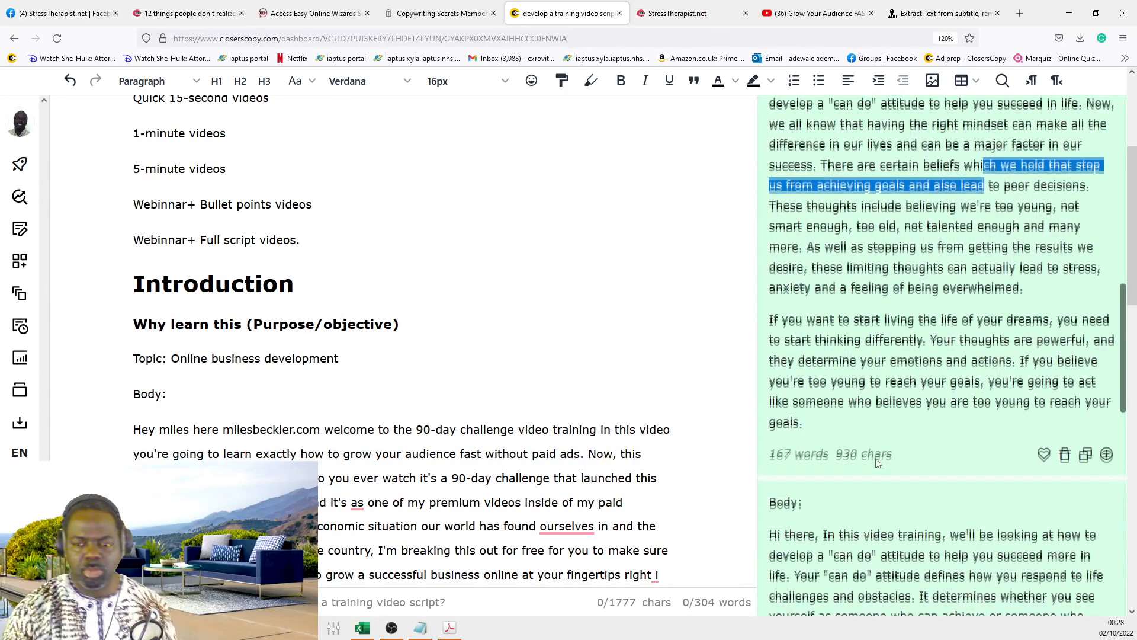
scroll(901, 448, "up", 5)
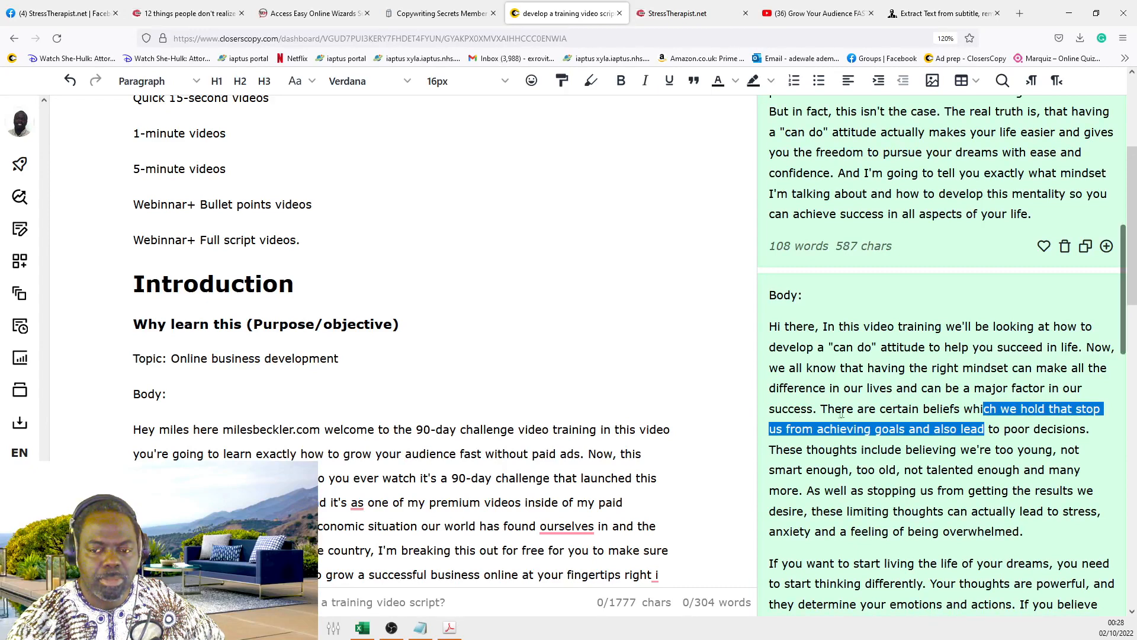
left_click_drag(836, 409, 868, 436)
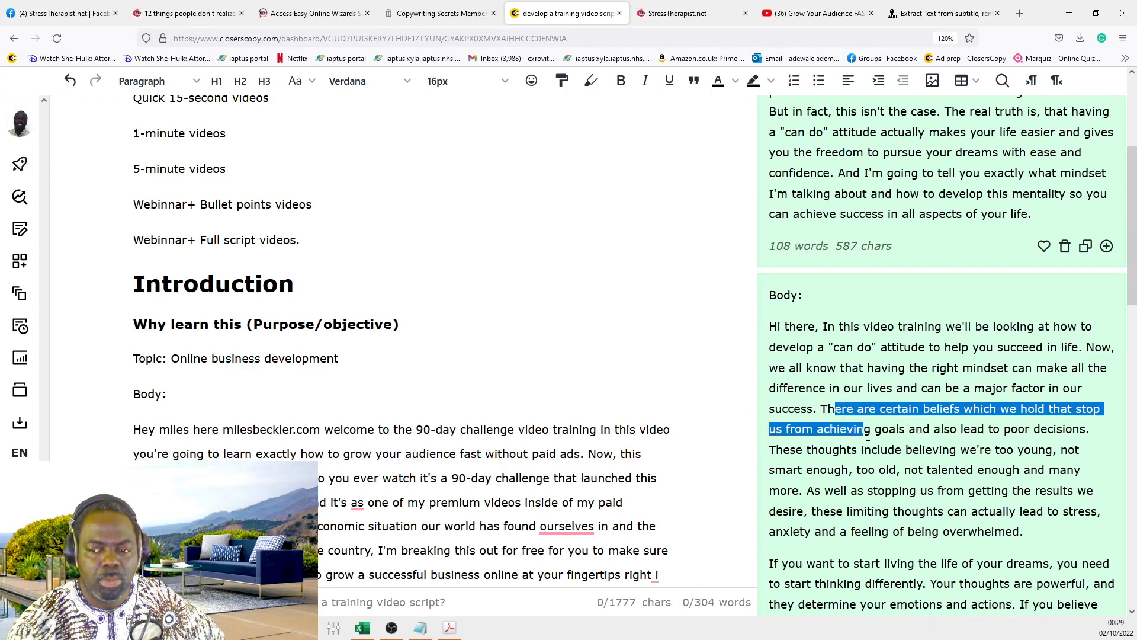
left_click(869, 432)
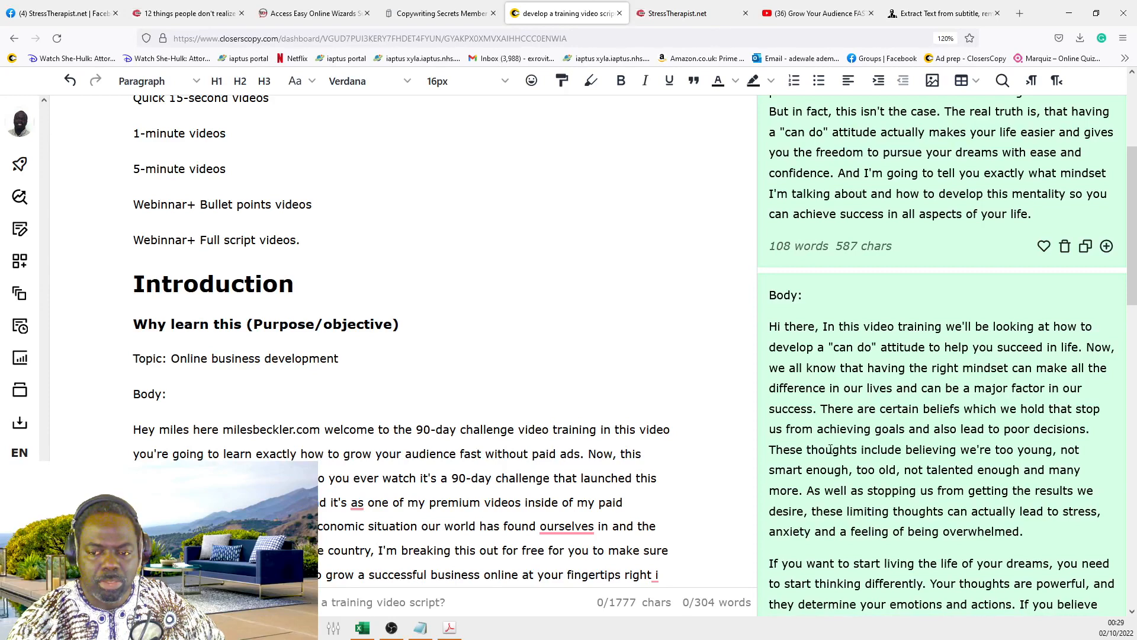
left_click_drag(830, 449, 840, 471)
left_click(886, 465)
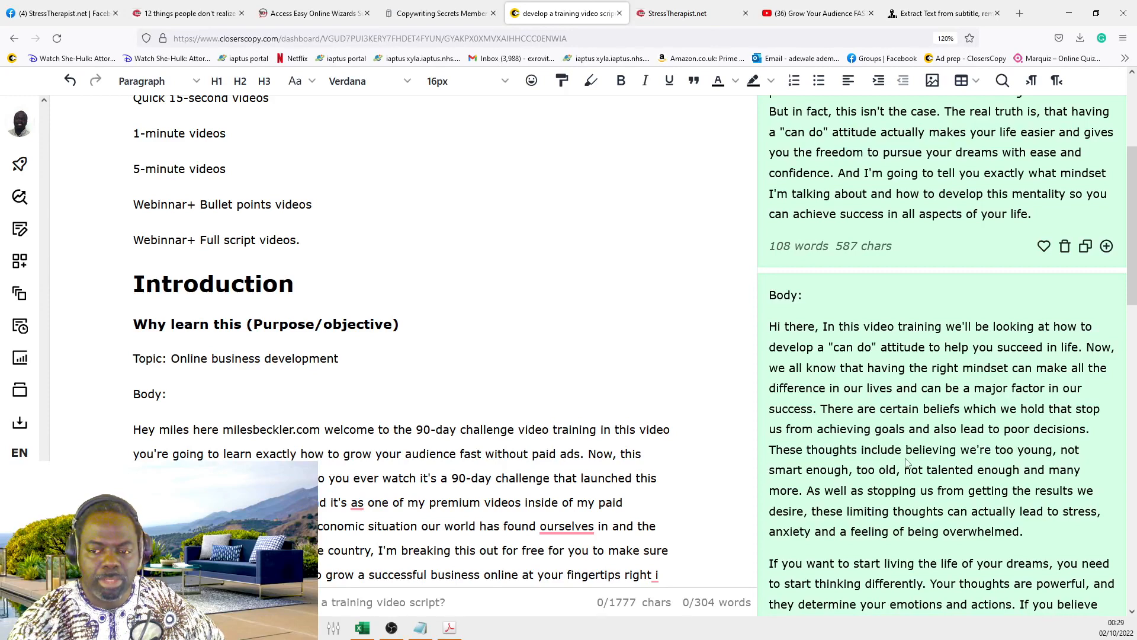
left_click_drag(961, 450, 1008, 450)
left_click(818, 486)
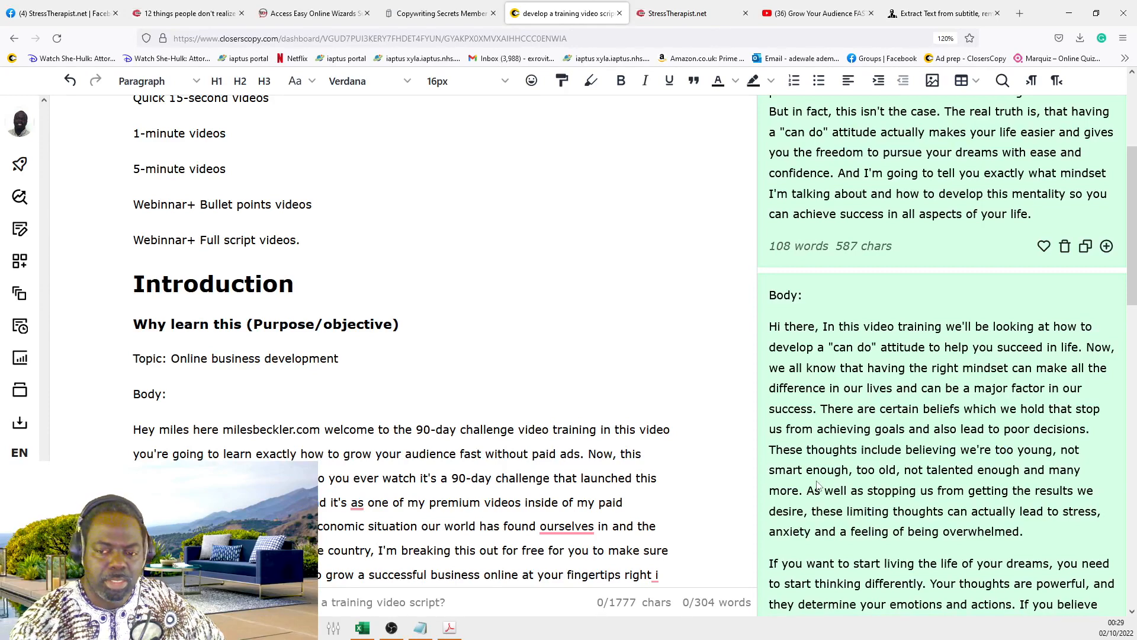
left_click_drag(857, 471, 916, 474)
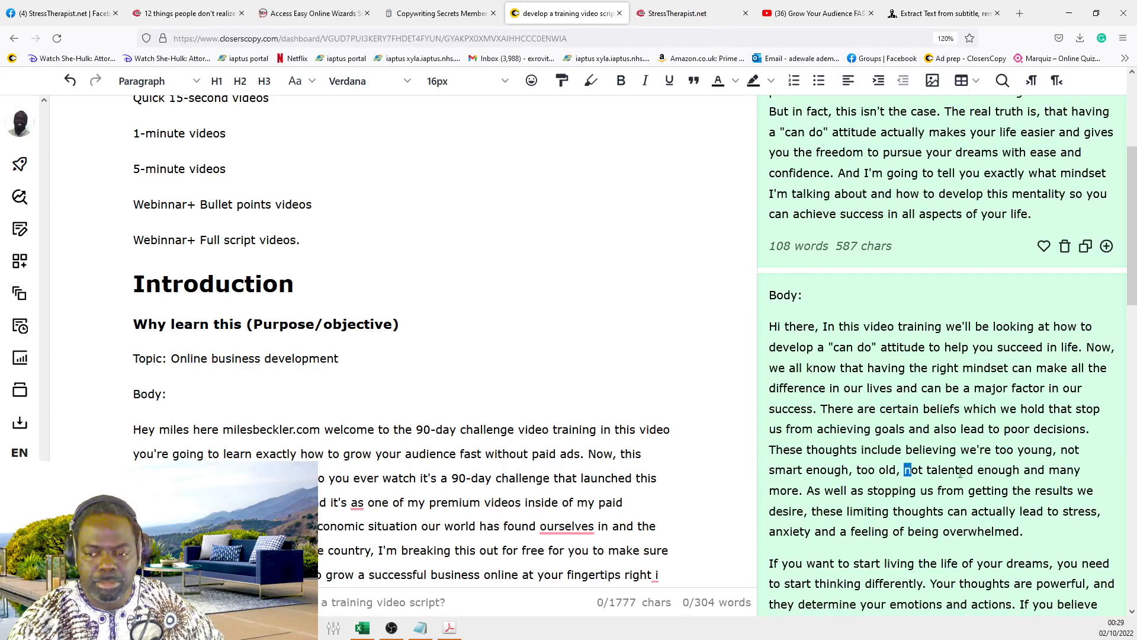
scroll(961, 474, "down", 3)
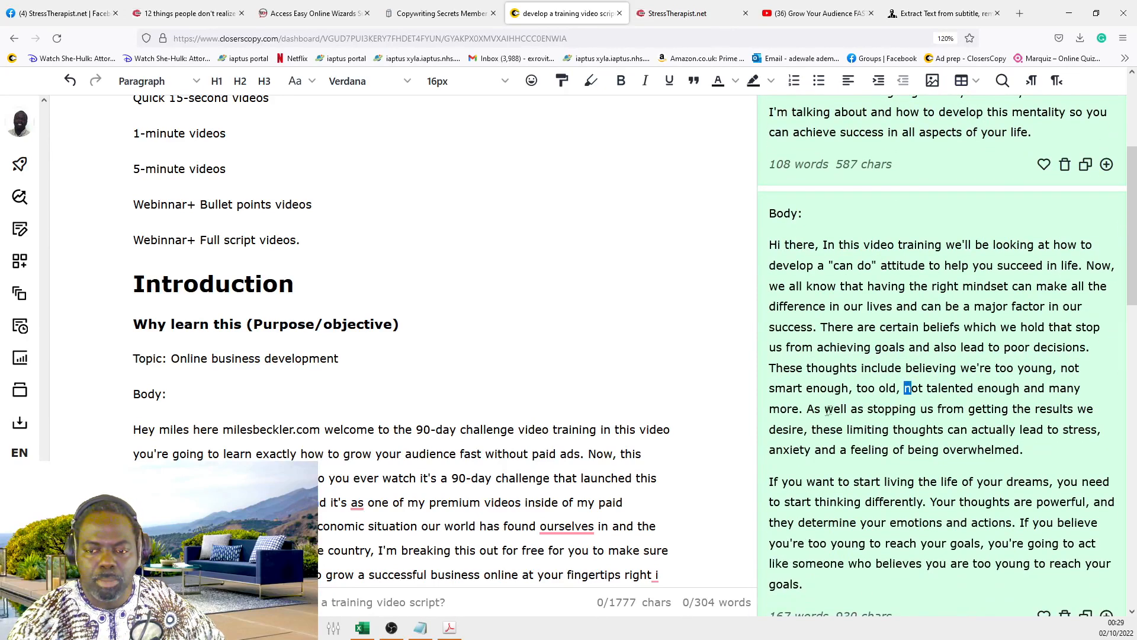
left_click(823, 403)
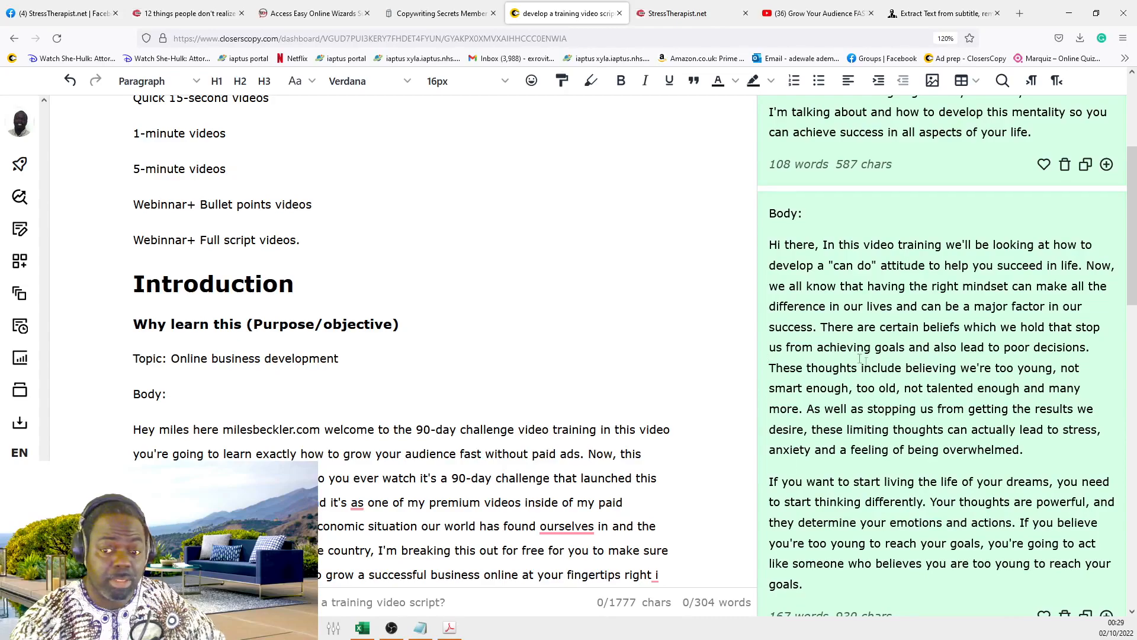
scroll(856, 357, "up", 3)
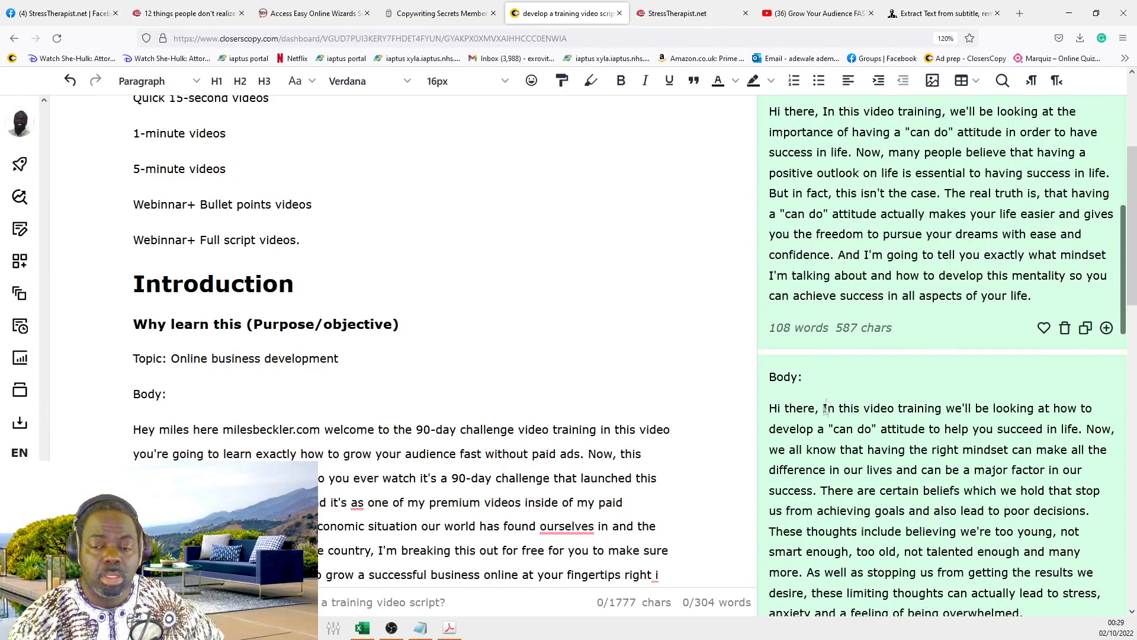
scroll(888, 430, "up", 7)
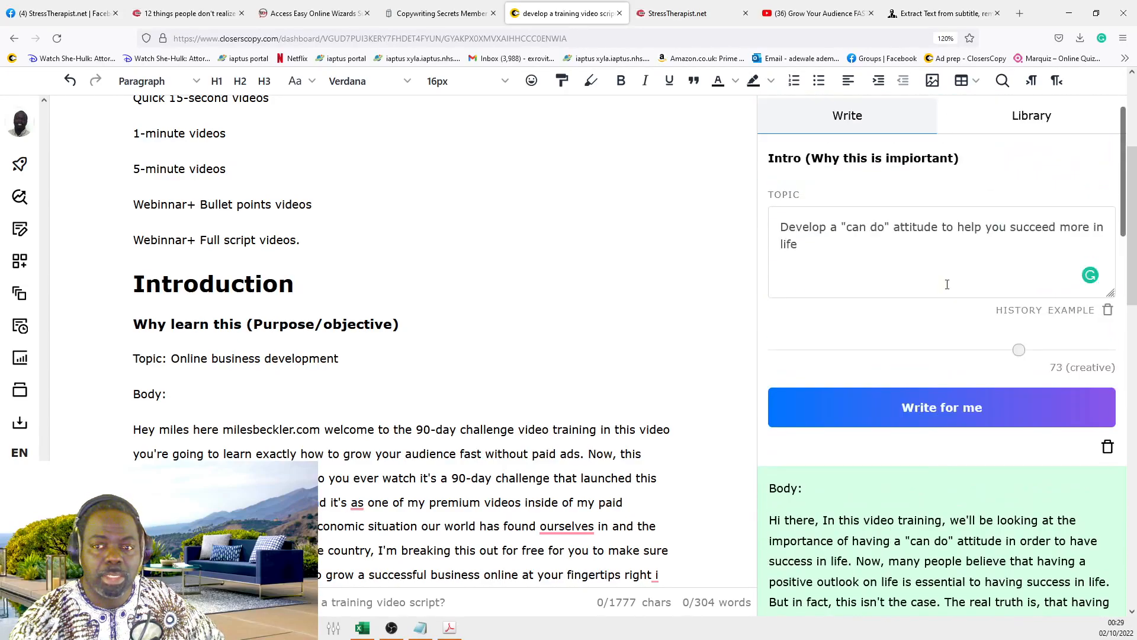
scroll(947, 285, "up", 1)
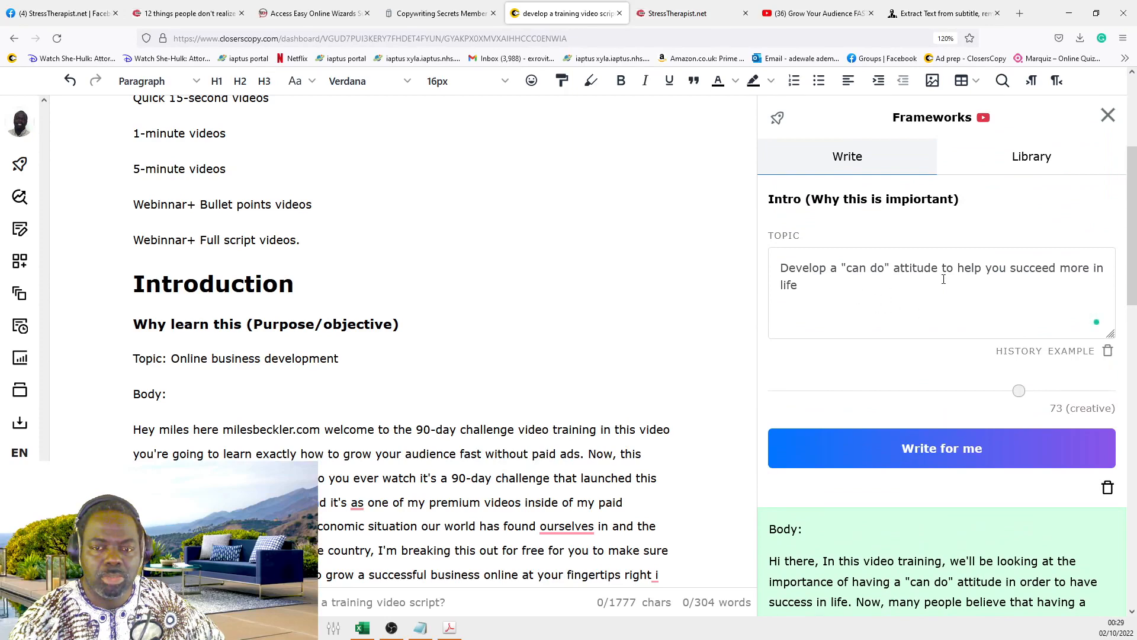
scroll(944, 279, "down", 3)
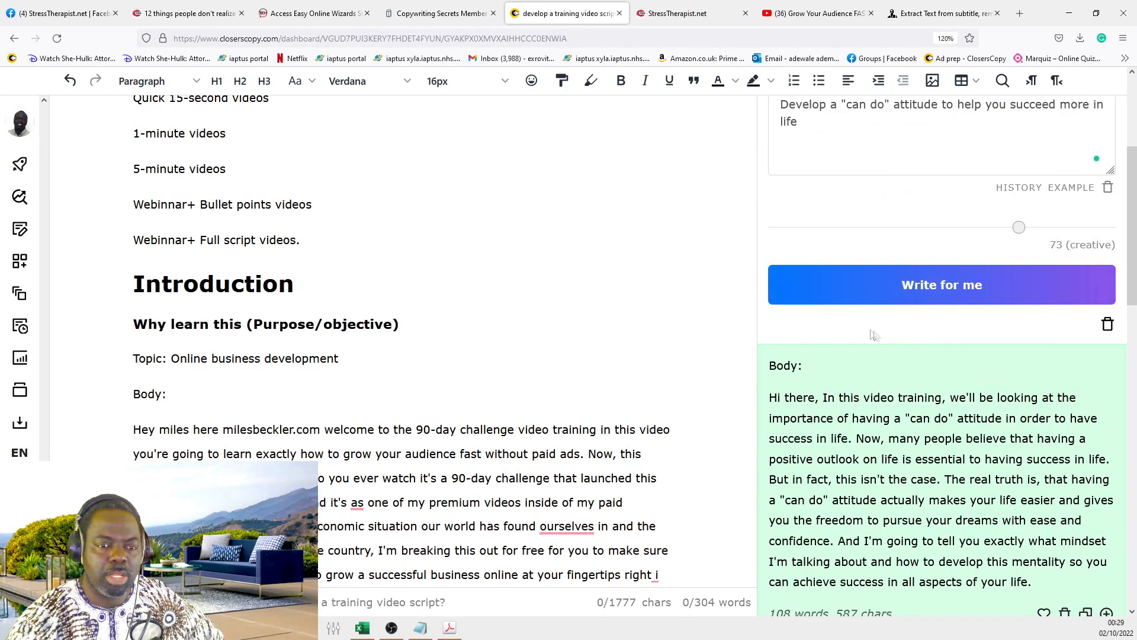
scroll(867, 323, "up", 3)
scroll(685, 347, "up", 2)
Step: Examine the script document's Introduction section, from the online business development example through to the summary and teaching chunks headings
scroll(686, 347, "down", 3)
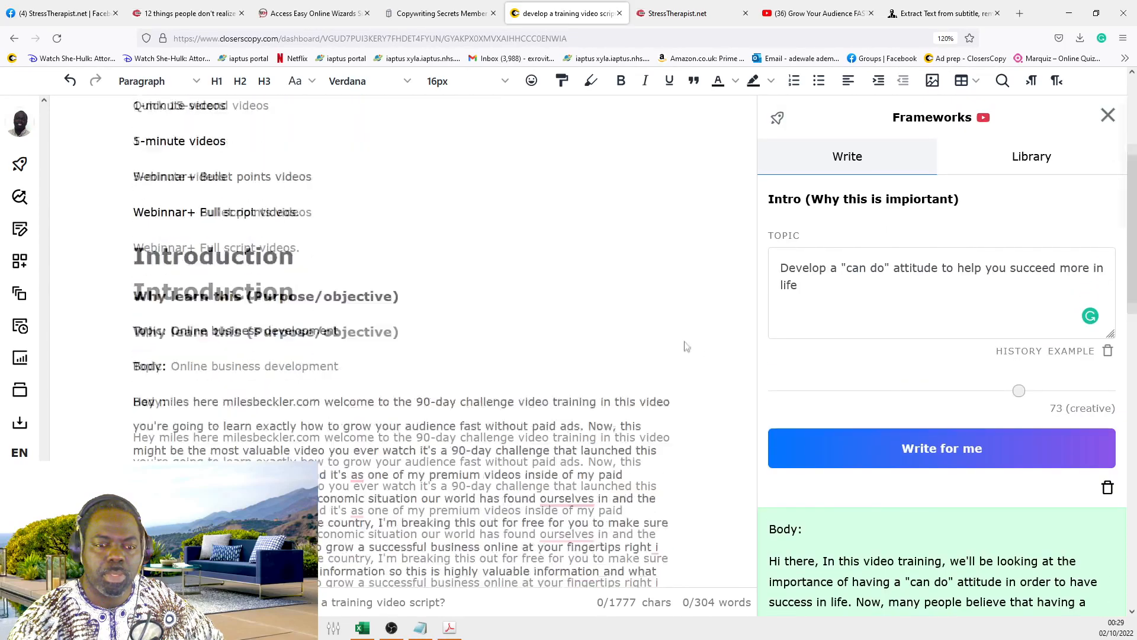
scroll(482, 262, "down", 2)
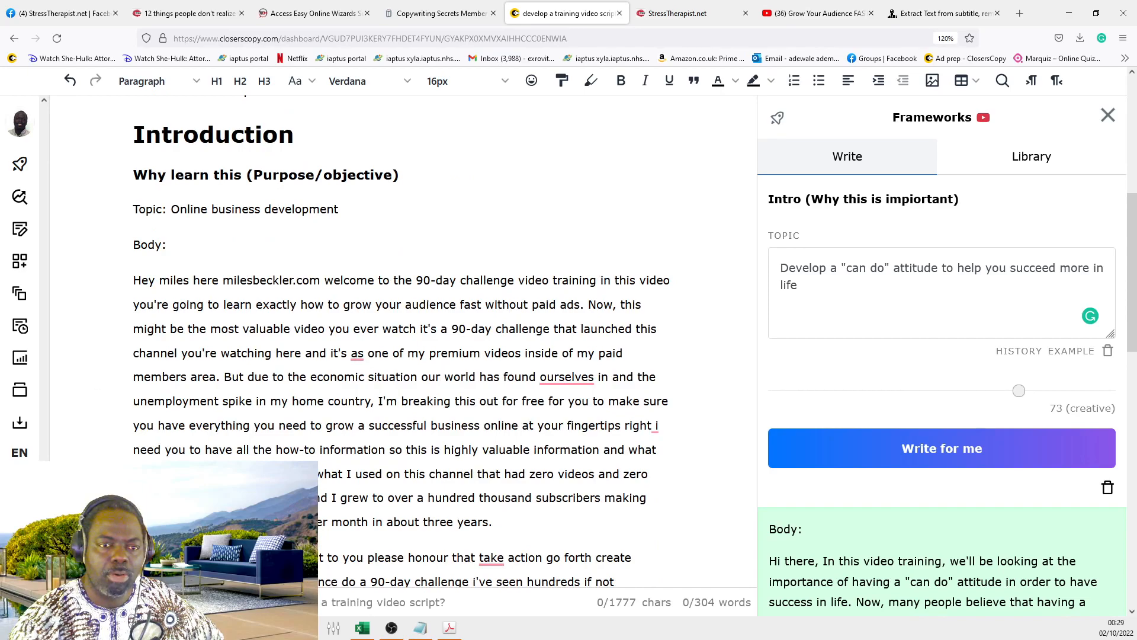
scroll(543, 399, "up", 2)
scroll(473, 372, "down", 1)
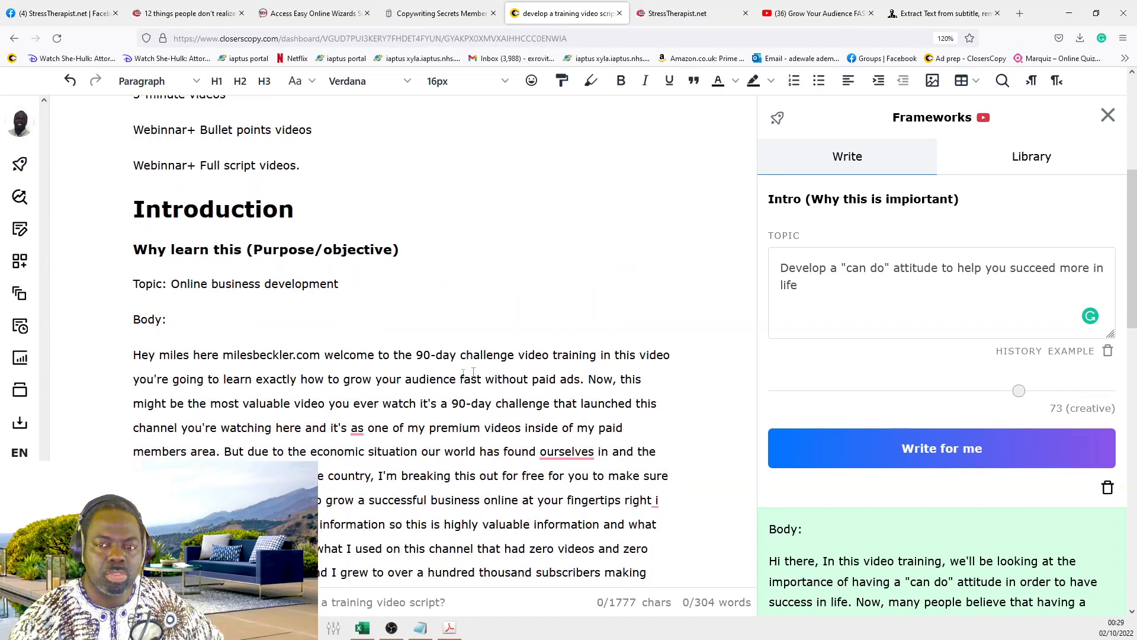
scroll(473, 372, "down", 1)
scroll(592, 289, "down", 2)
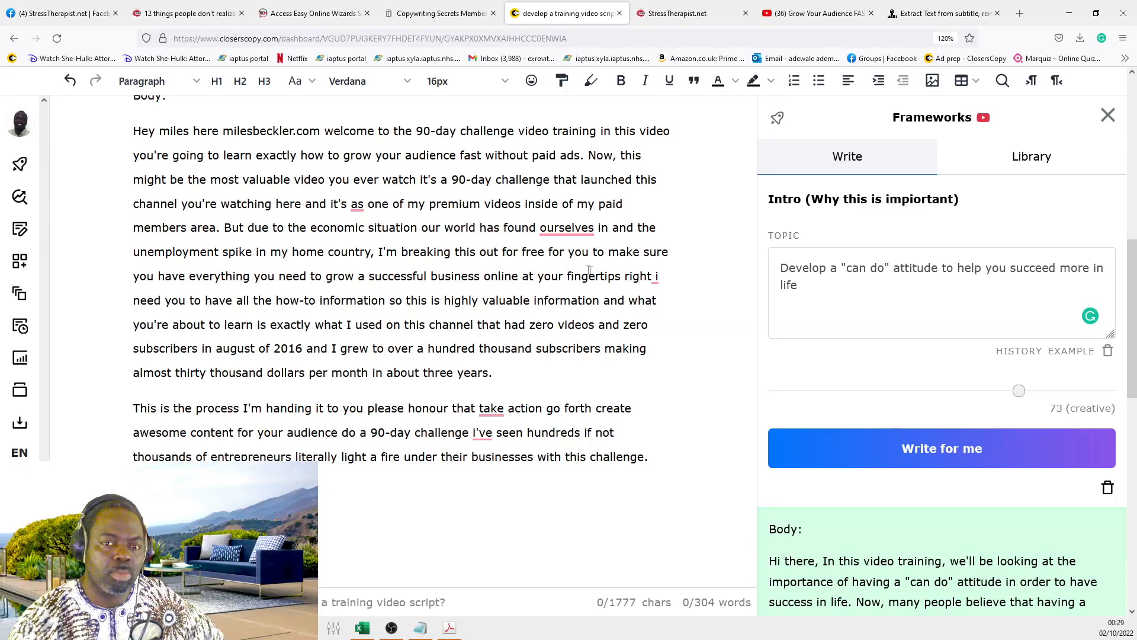
scroll(589, 270, "down", 3)
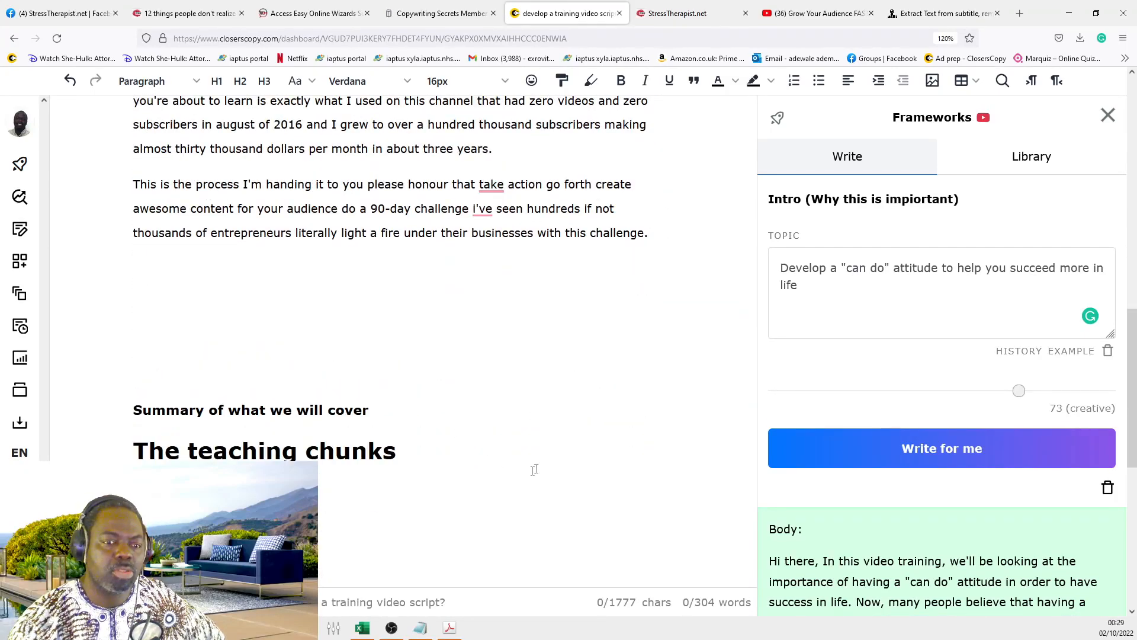
scroll(465, 407, "up", 5)
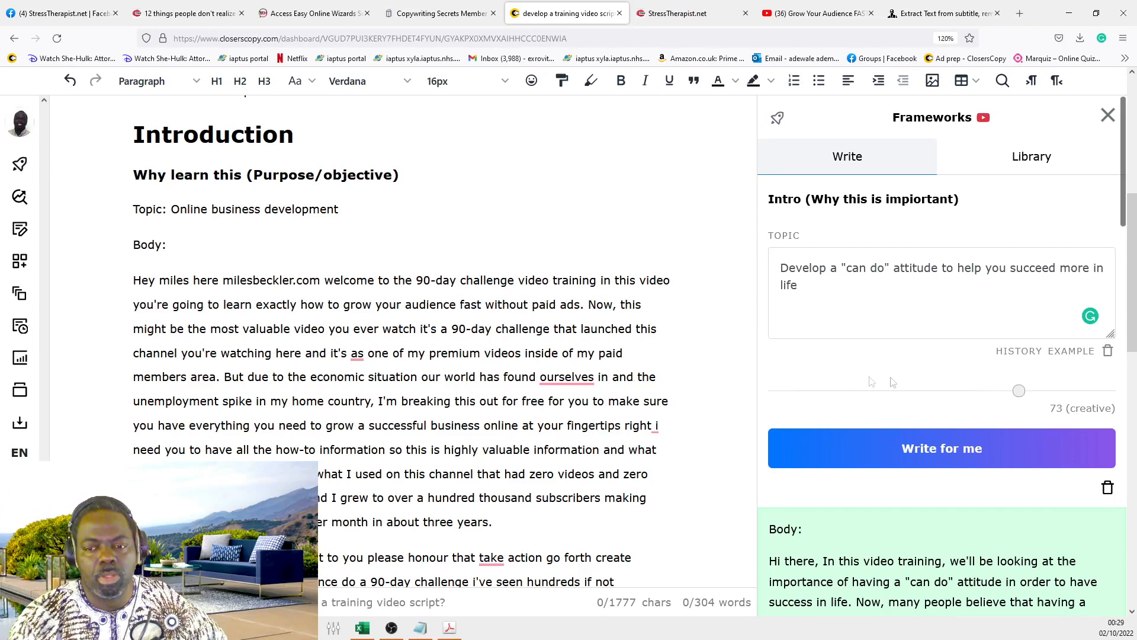
Step: Compare the first two generated "can do" attitude introductions with each other
scroll(967, 372, "down", 2)
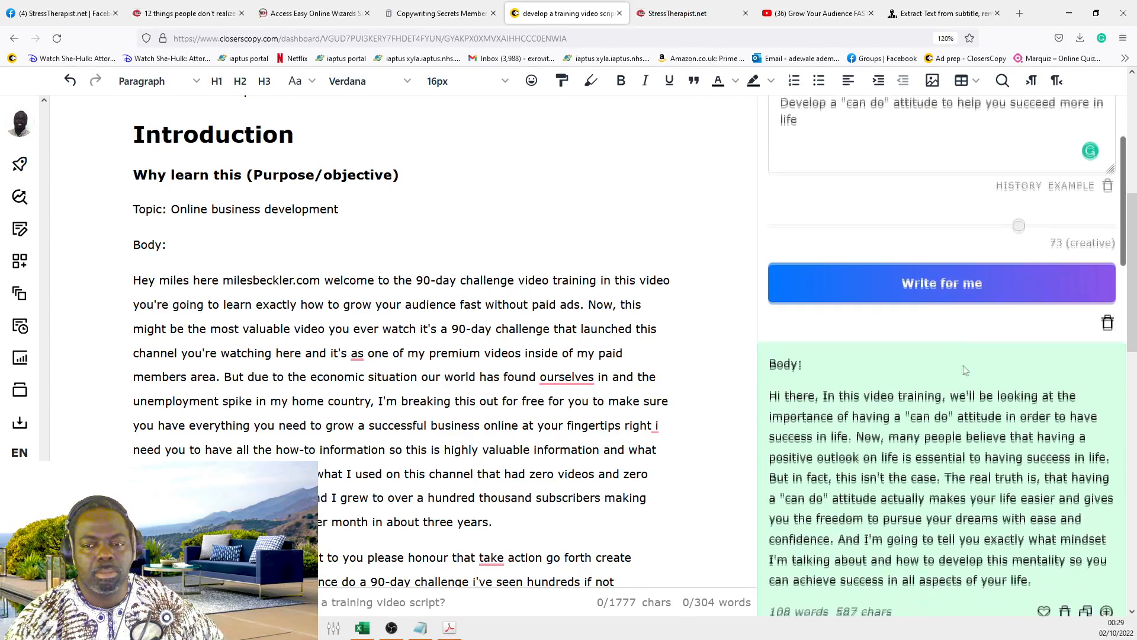
scroll(971, 367, "down", 4)
scroll(977, 373, "down", 5)
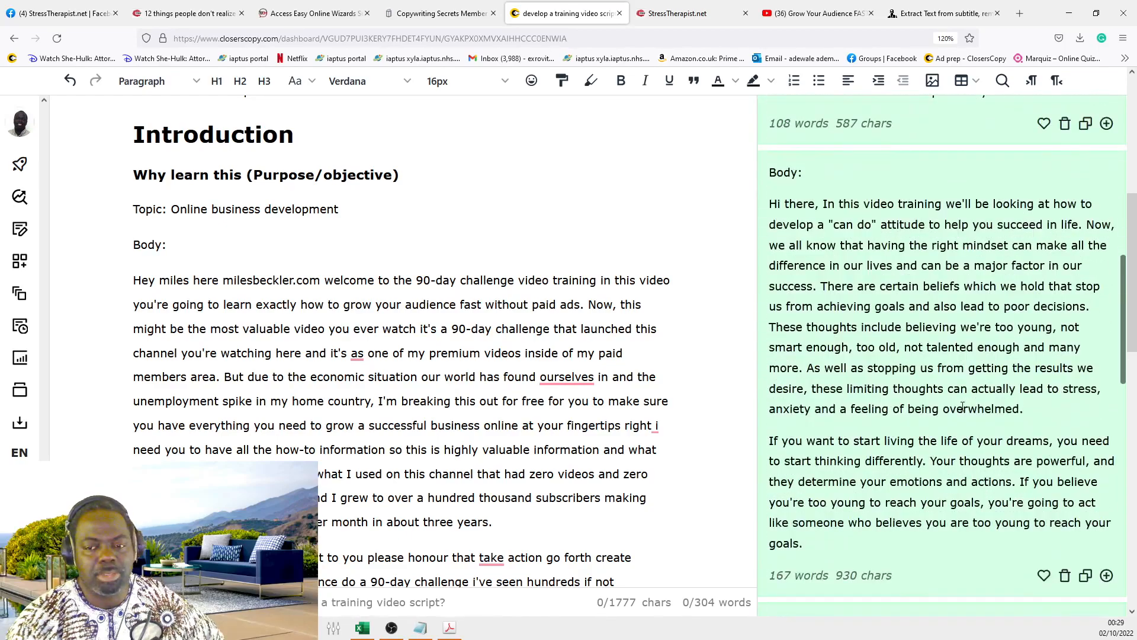
scroll(893, 218, "up", 3)
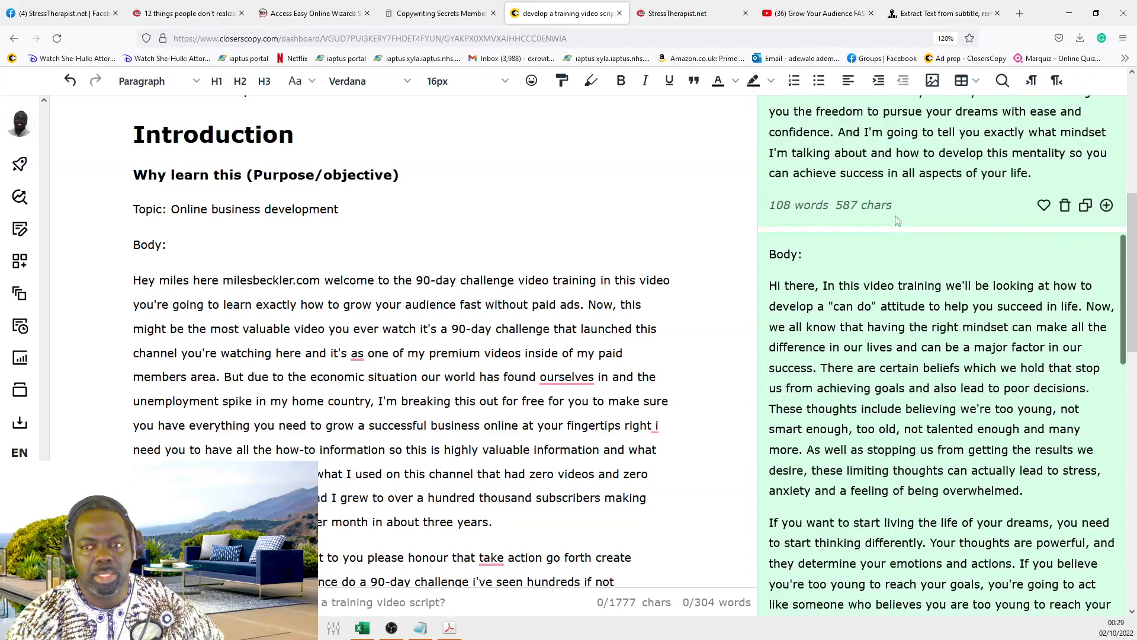
Step: Examine the "Summary of what we will cover" heading in relation to the introduction example above it in the script document
scroll(1010, 304, "down", 3)
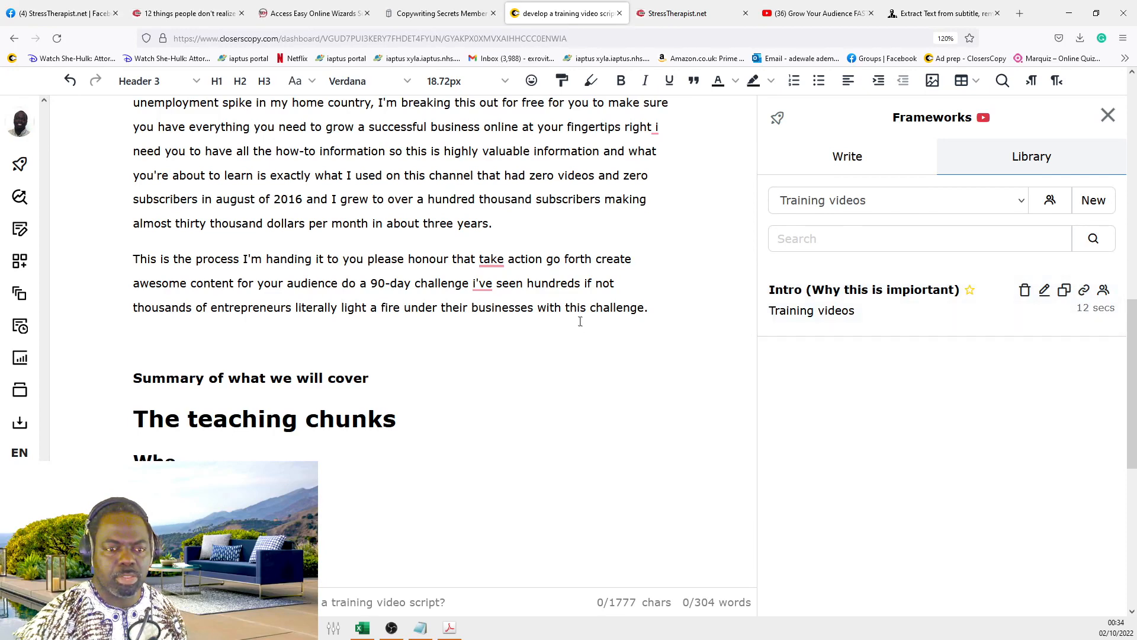
left_click(384, 398)
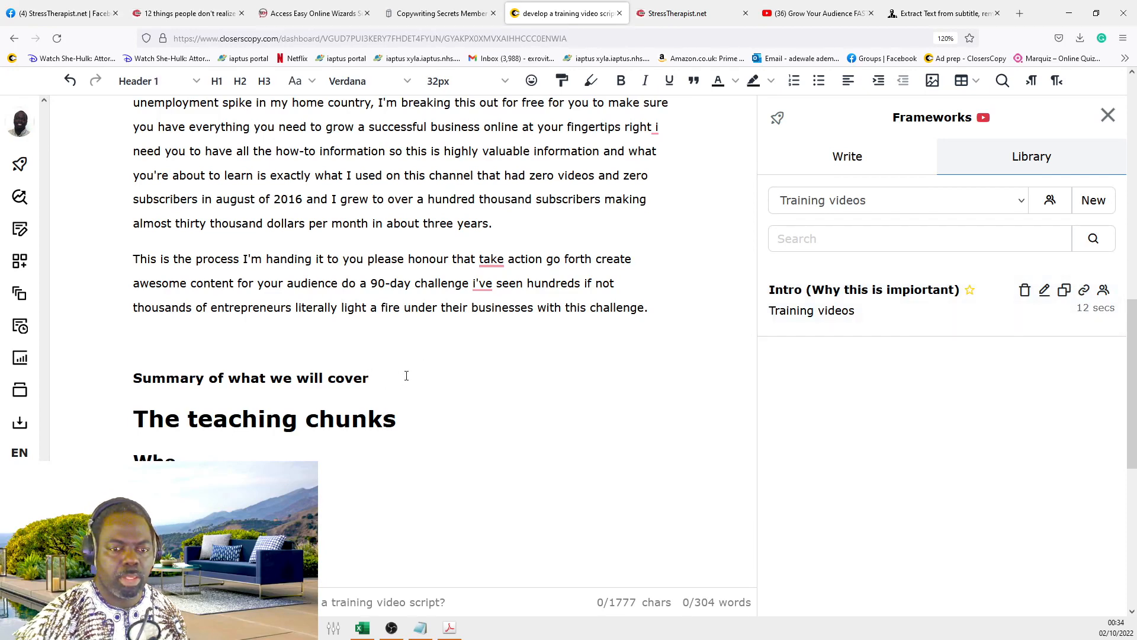
left_click(406, 375)
scroll(406, 376, "up", 9)
scroll(405, 374, "down", 6)
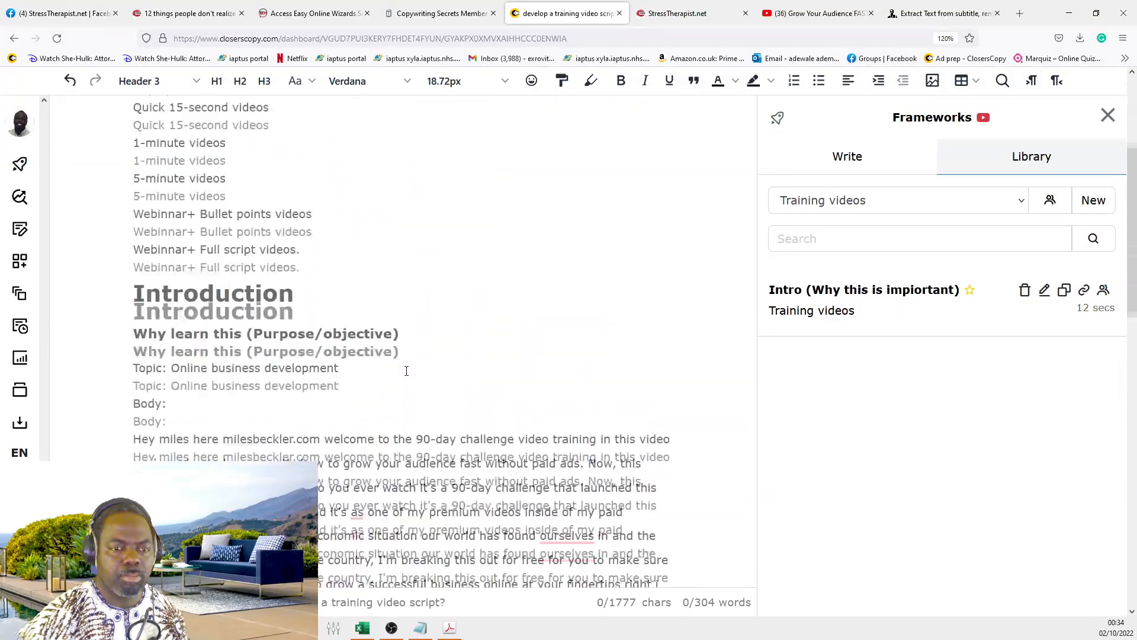
scroll(404, 371, "down", 2)
left_click_drag(374, 453, 112, 456)
left_click(432, 446)
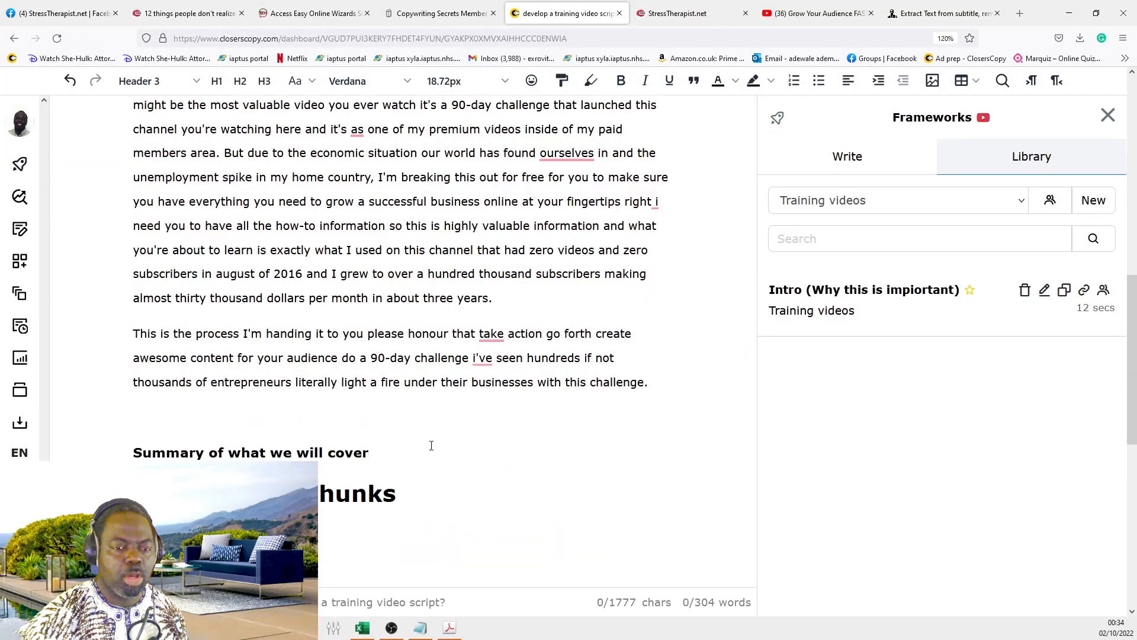
left_click_drag(373, 453, 116, 455)
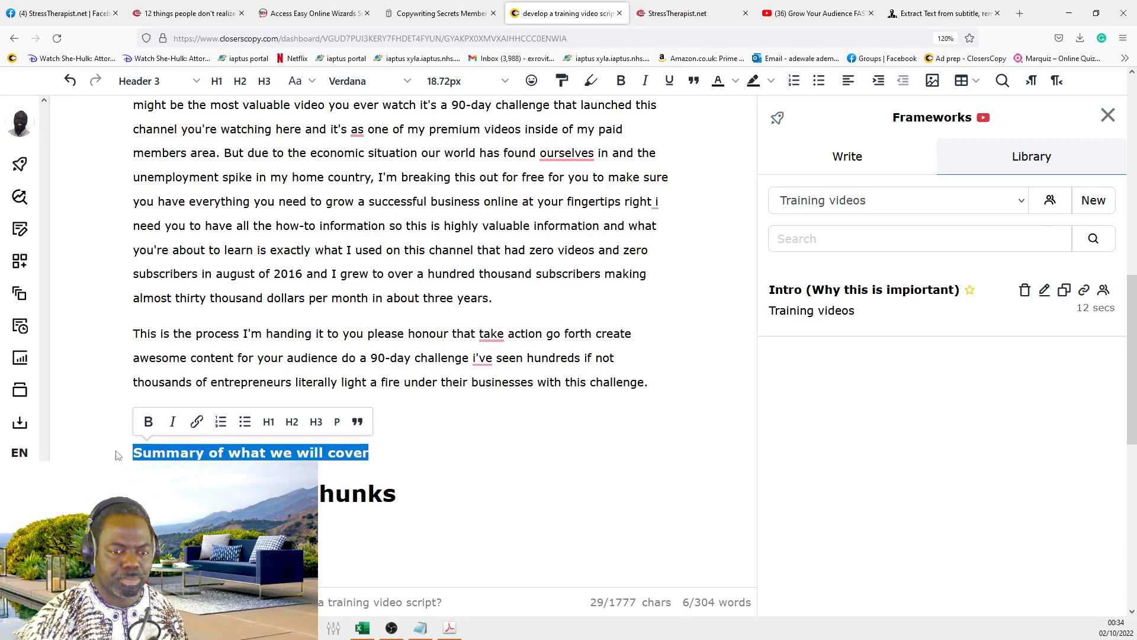
left_click(393, 460)
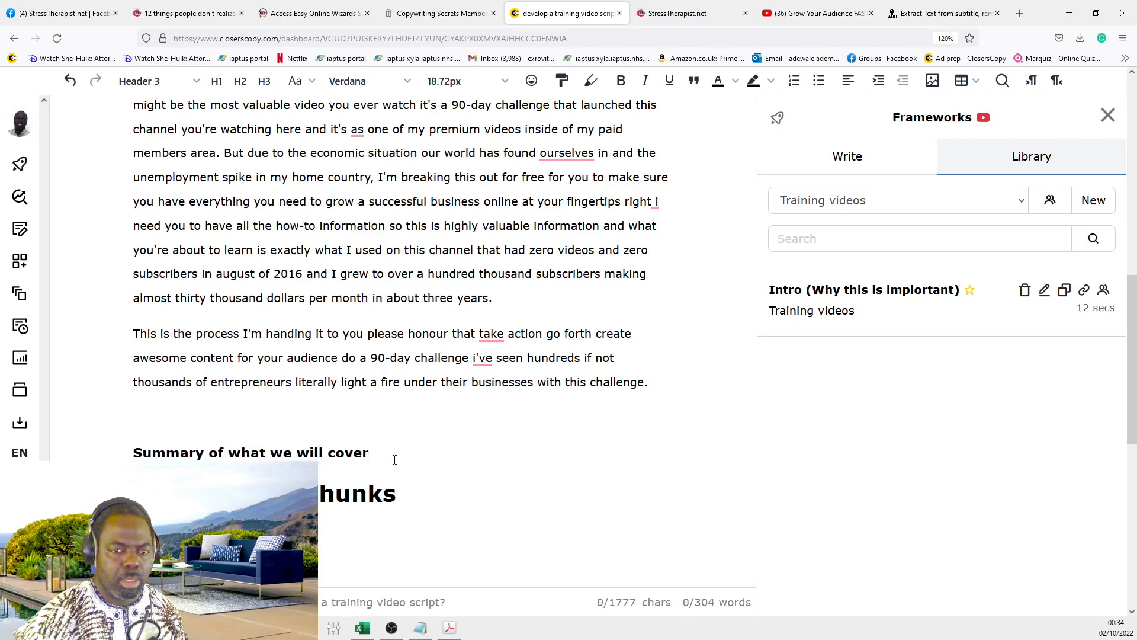
scroll(393, 436, "up", 3)
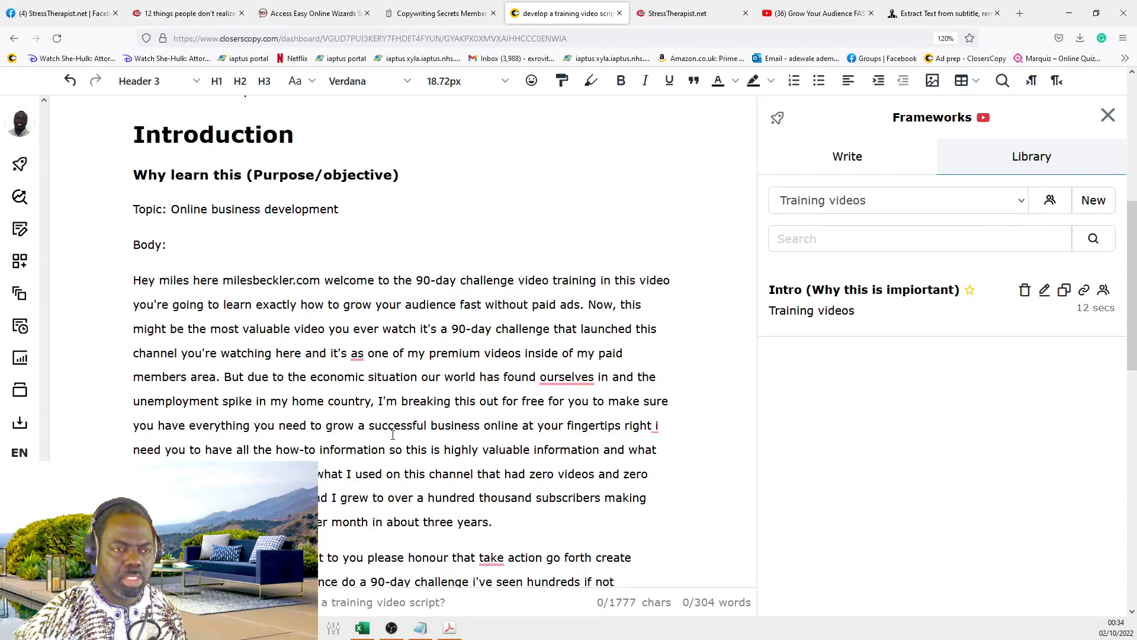
scroll(394, 432, "down", 4)
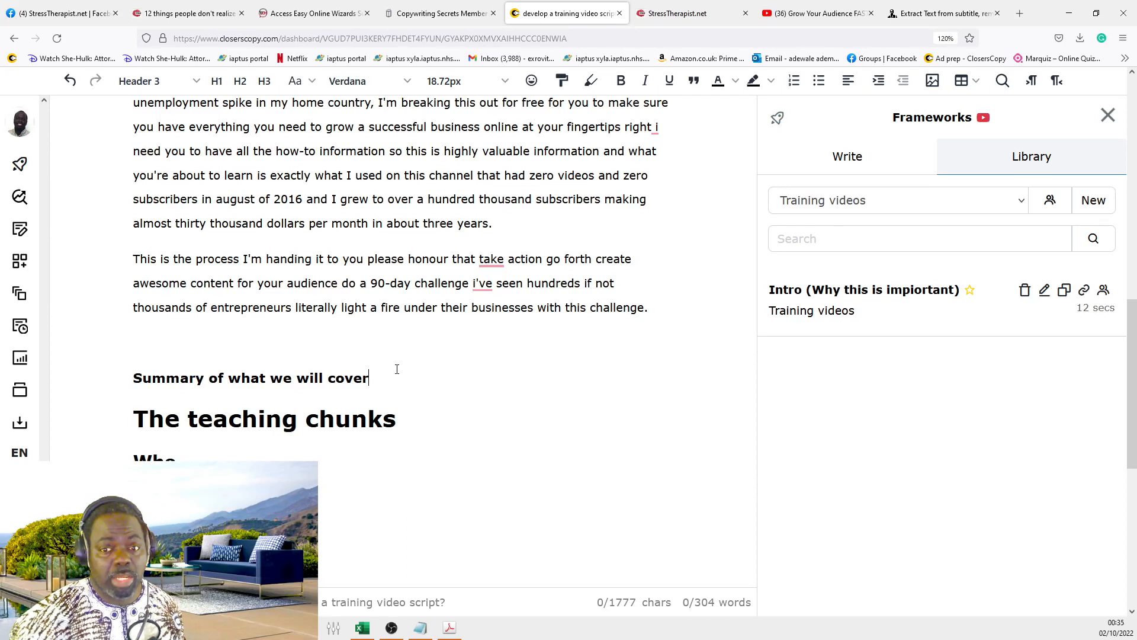
Step: Insert the five-step "The Perfect Webinar" outline as body text beneath the "Summary of what we will cover" heading
key("Return")
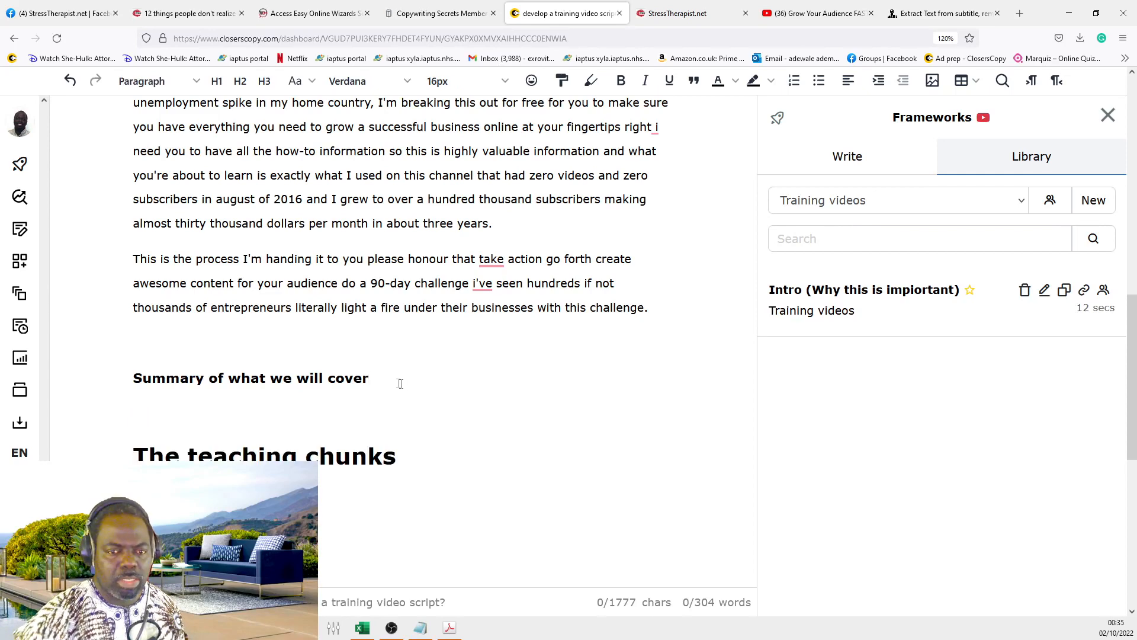
left_click(431, 372)
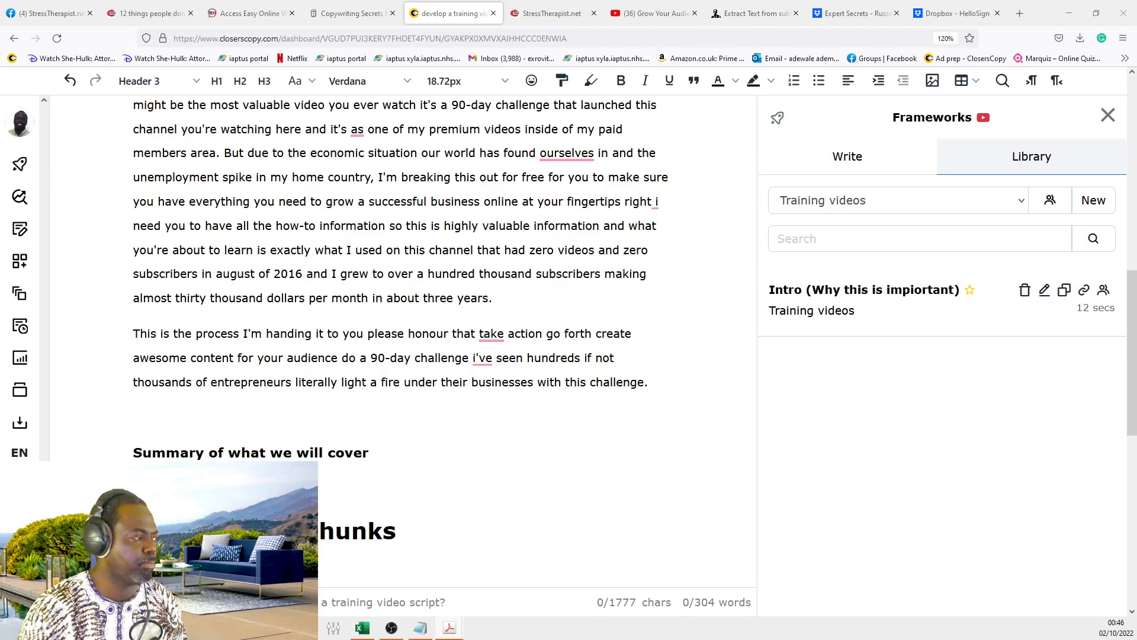
scroll(435, 371, "down", 2)
type("The Perfect Webinar Step #1—Grab Their Attention and Quickly Build Rapport Step #2—Tell Your Origin Story about How You Earned or Learned Your New Opportunity Step #3—Break and Rebuild Their False Belief Patterns with the Three Core Stories (Vehicle, Internal, and External) Step #4—Use the Stack to Position the Offer Correctly Step #5— Finish with Closing Techniques to Increase Close Rates")
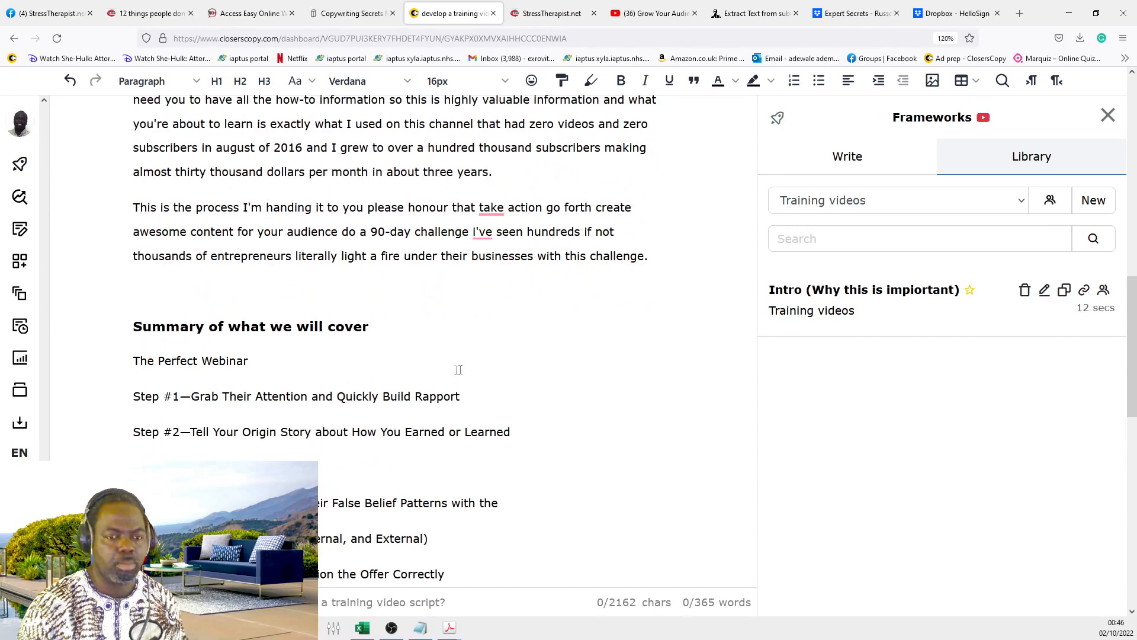
scroll(435, 361, "down", 4)
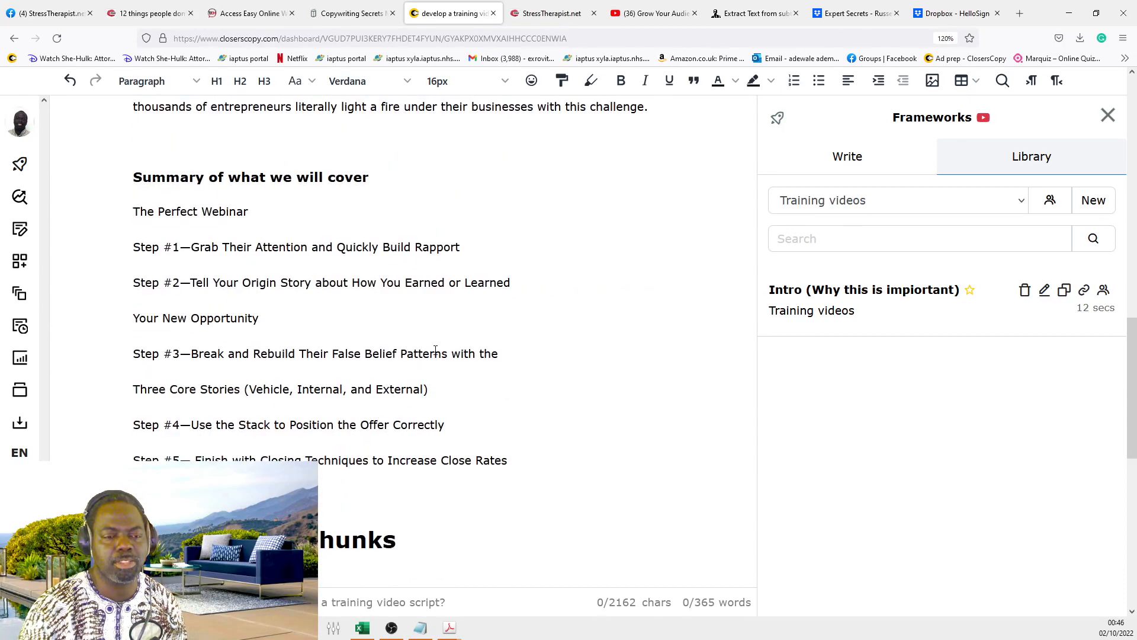
Step: Turn the outline's title line into "Topic: How to create perfect webinars"
left_click(271, 210)
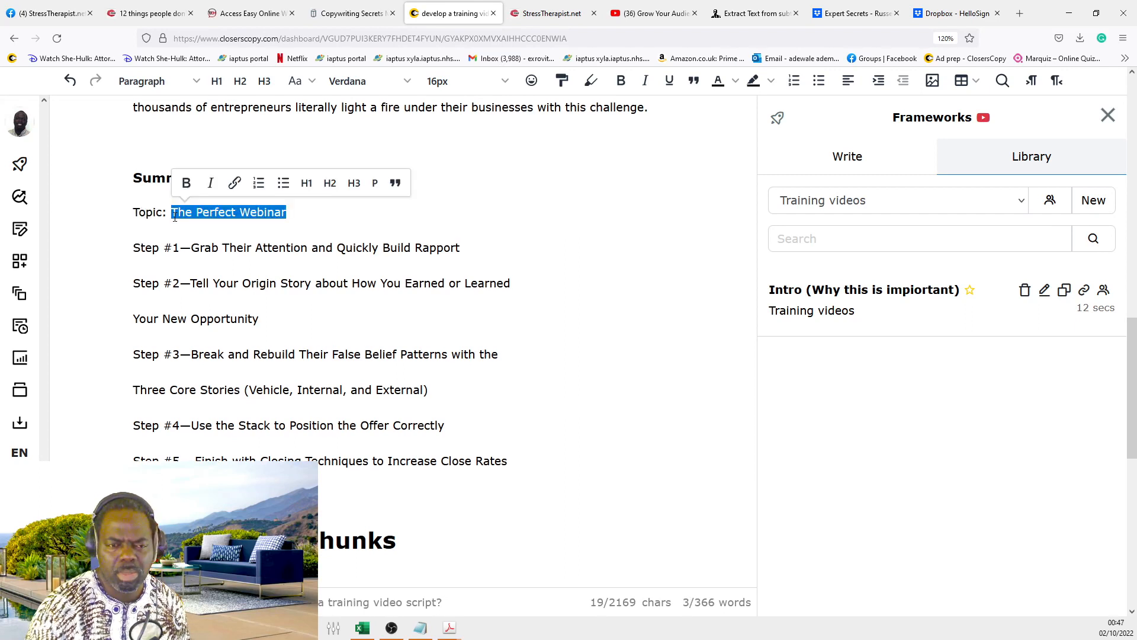
left_click(188, 215)
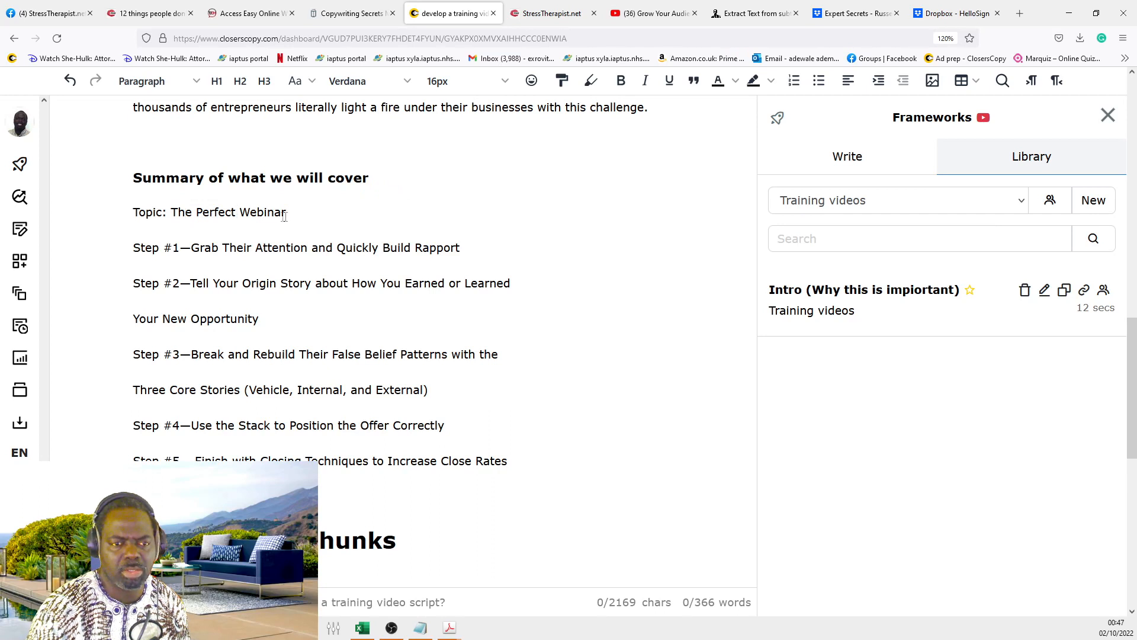
left_click_drag(285, 217, 171, 215)
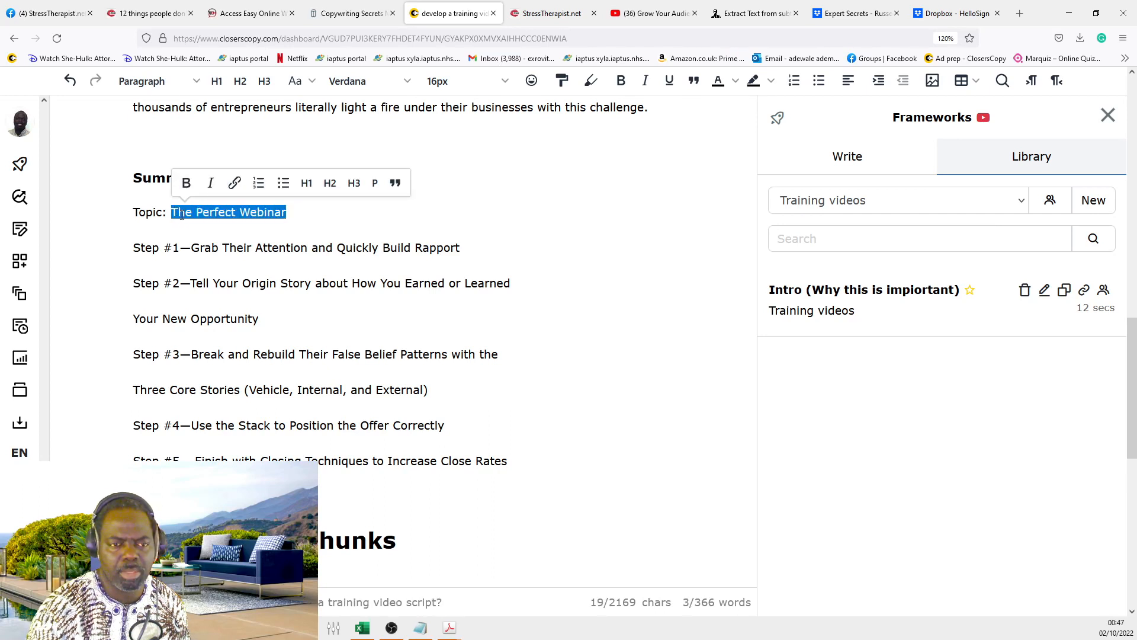
left_click(173, 213)
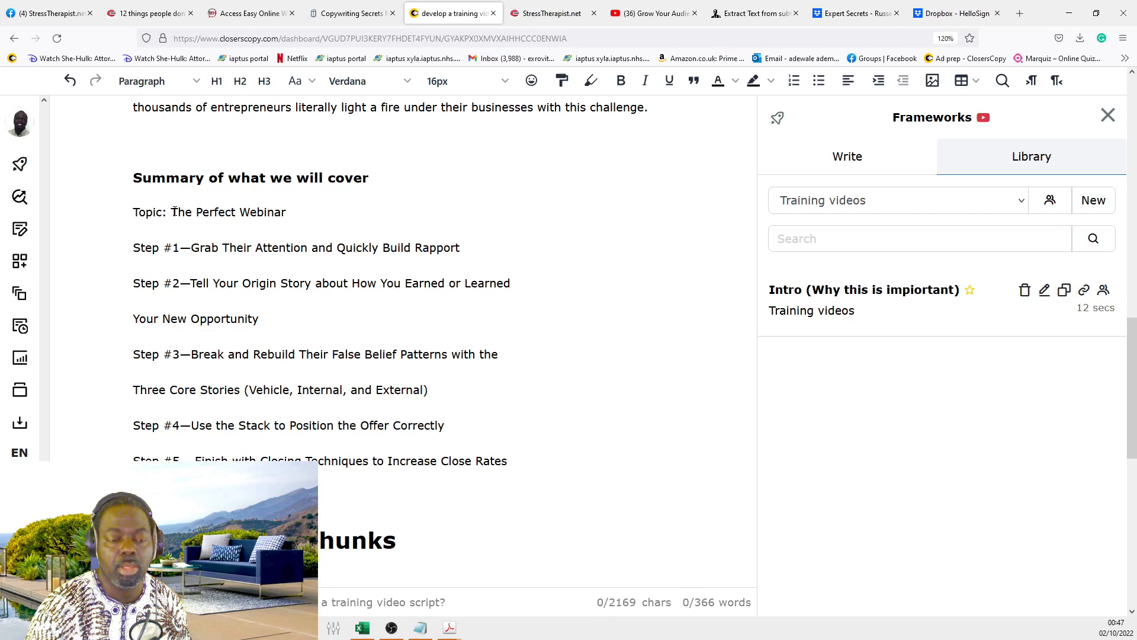
left_click_drag(175, 210, 293, 218)
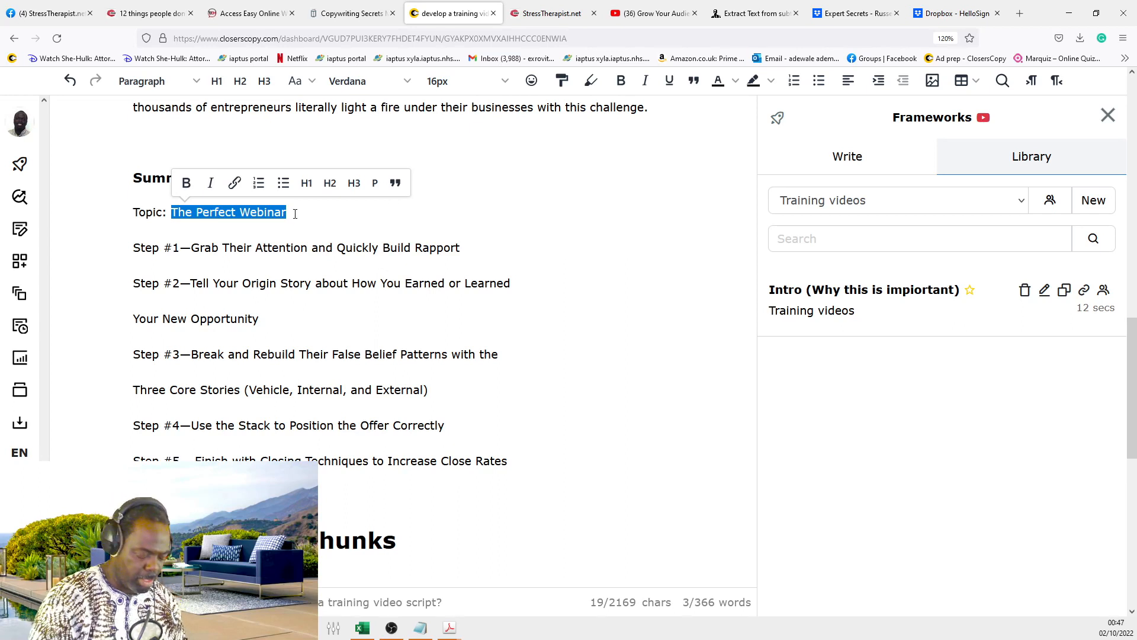
type("How to ")
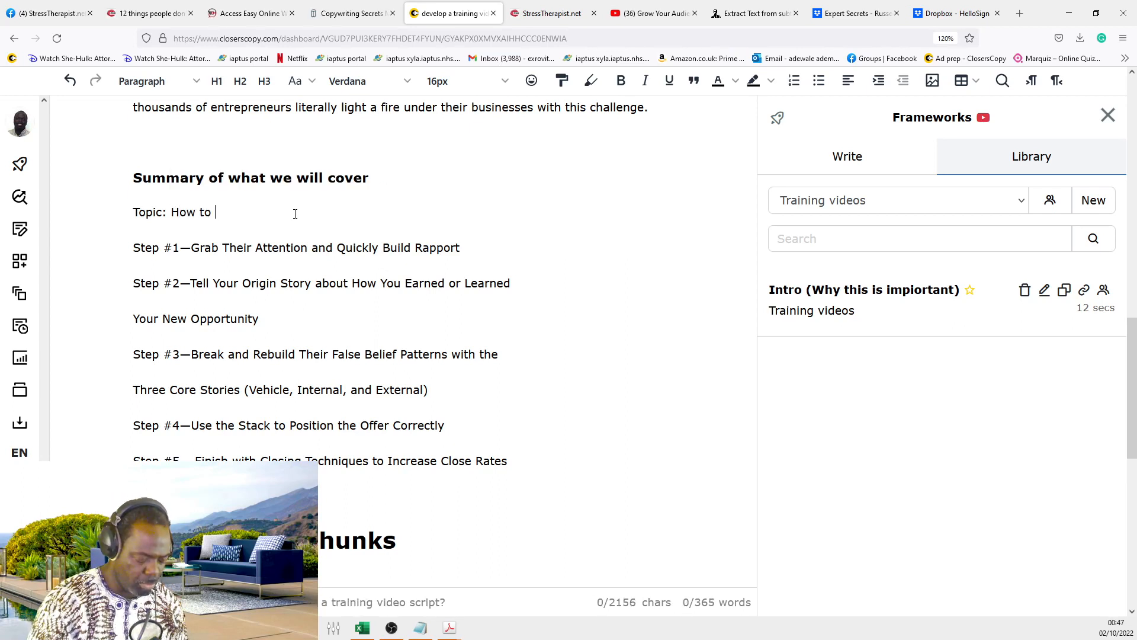
type("c")
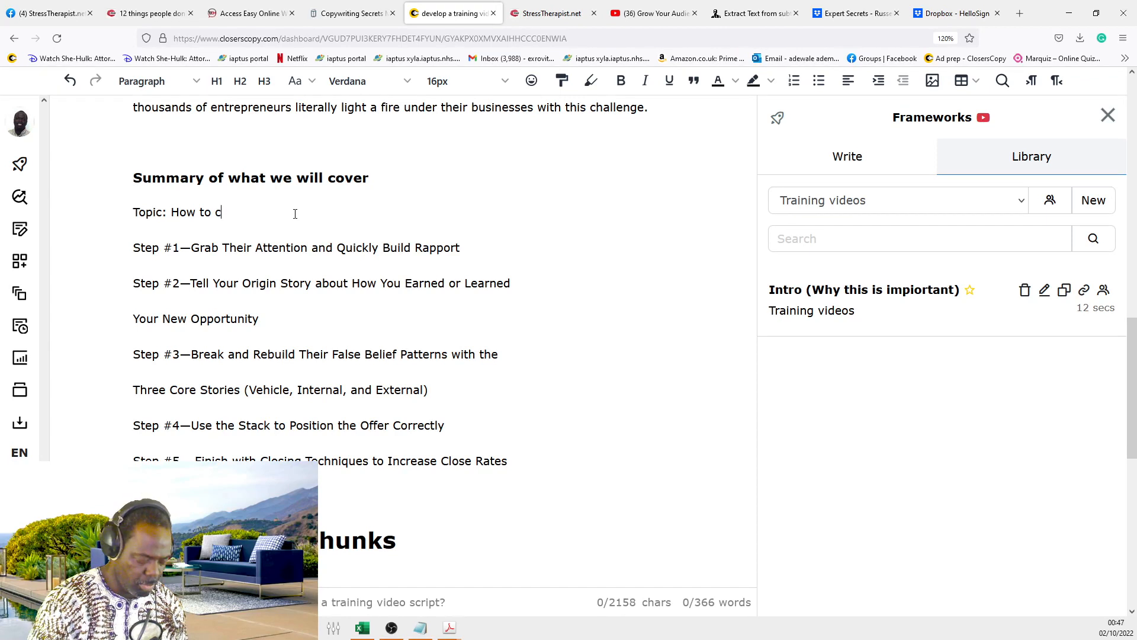
type("reate perfe")
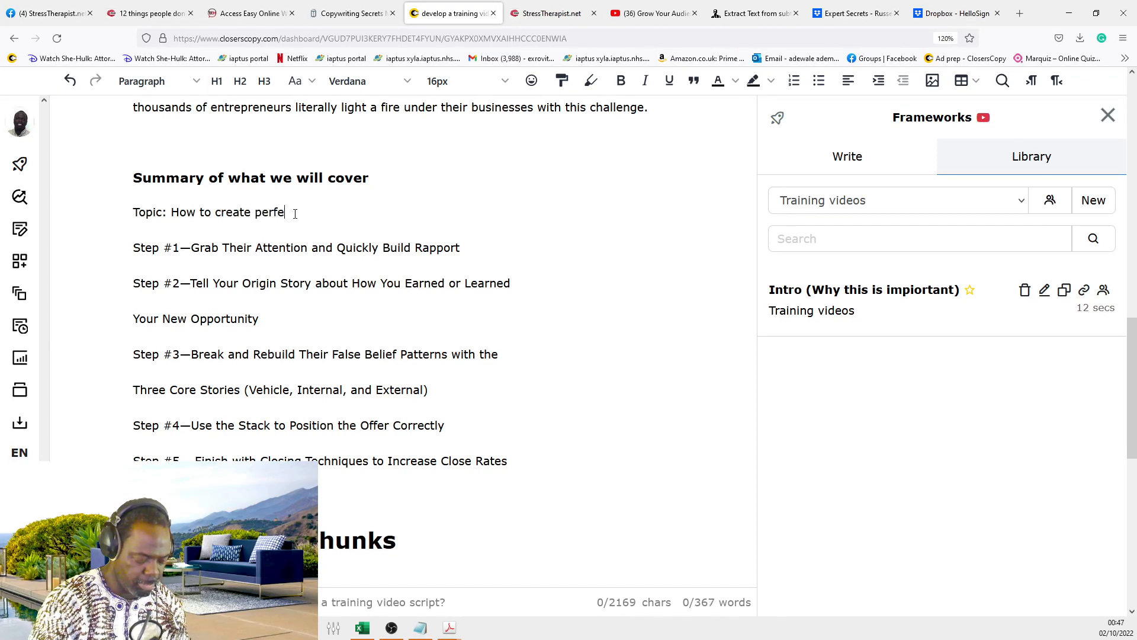
type("ct web")
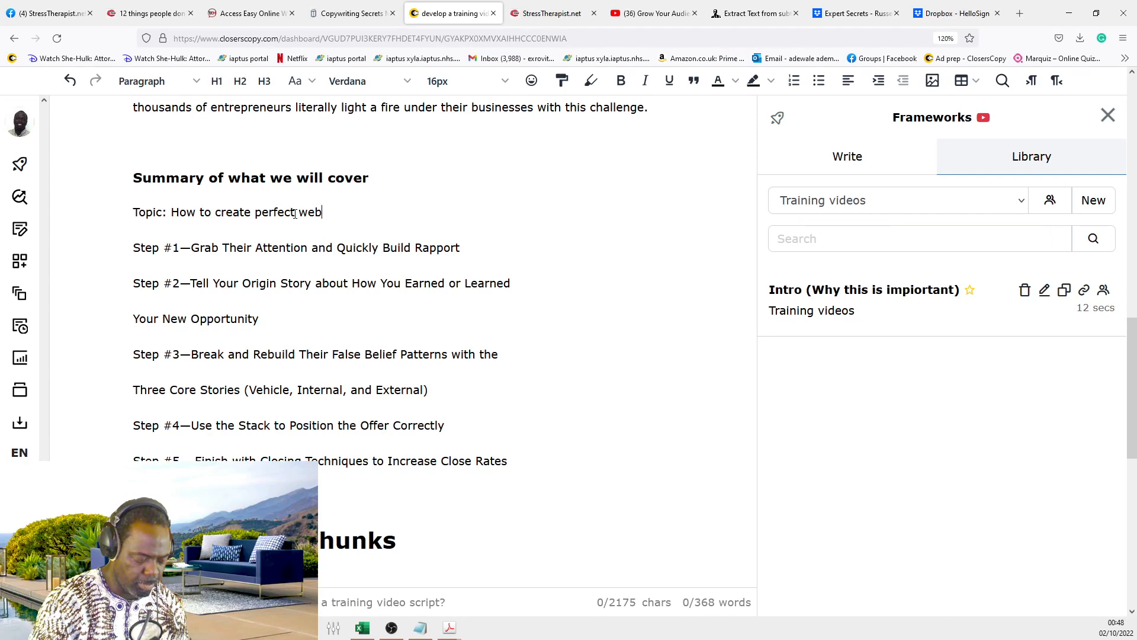
type("inars")
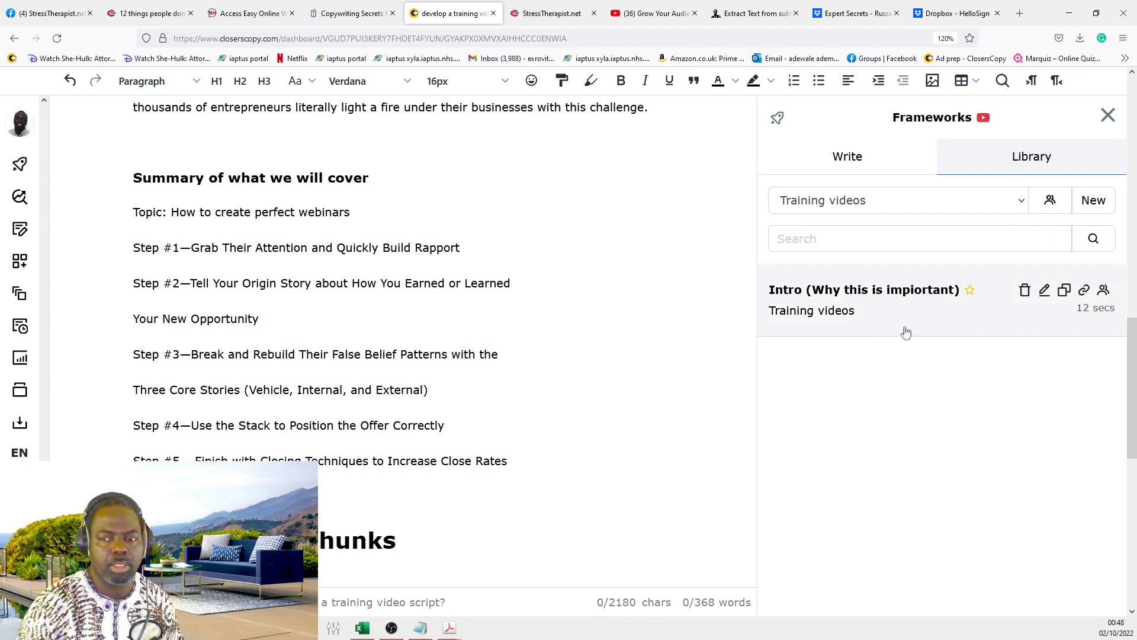
Step: Duplicate the "Intro (Why this is impiortant)" framework in the Training videos library and open the copy
left_click(1064, 292)
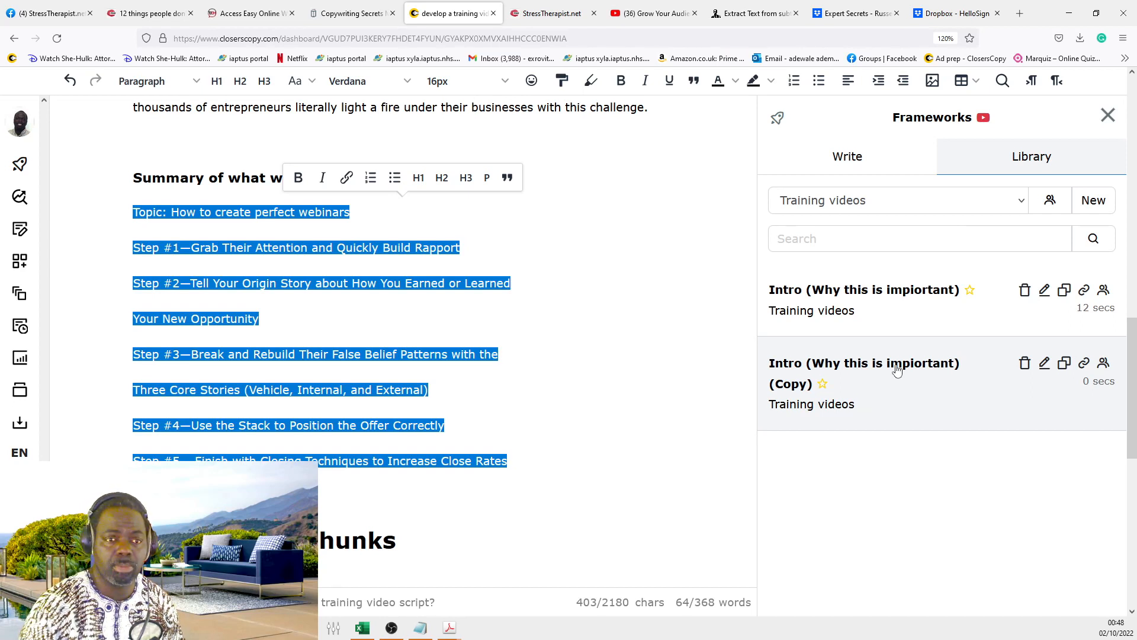
left_click(897, 370)
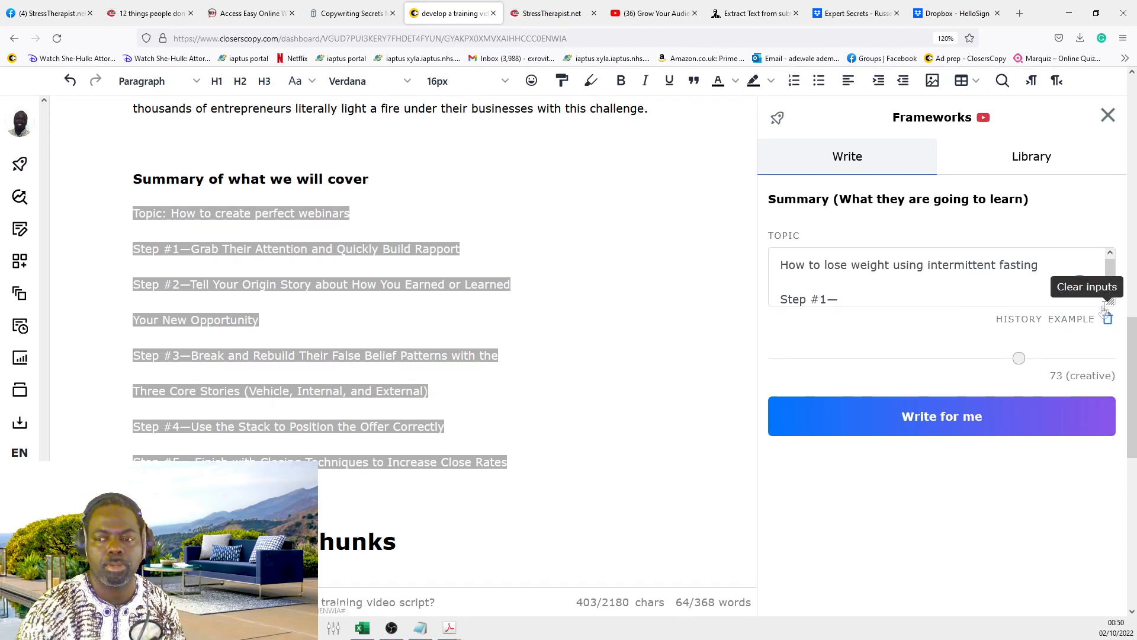
Step: Generate outputs with the "Summary (What they are going to learn)" framework for "How to lose weight using intermittent fasting" and "Step #1—", and review the suggested steps
mouse_move(1111, 302)
left_mouse_down()
mouse_move(1102, 364)
mouse_move(1106, 308)
mouse_move(1109, 323)
left_mouse_up()
left_click(886, 297)
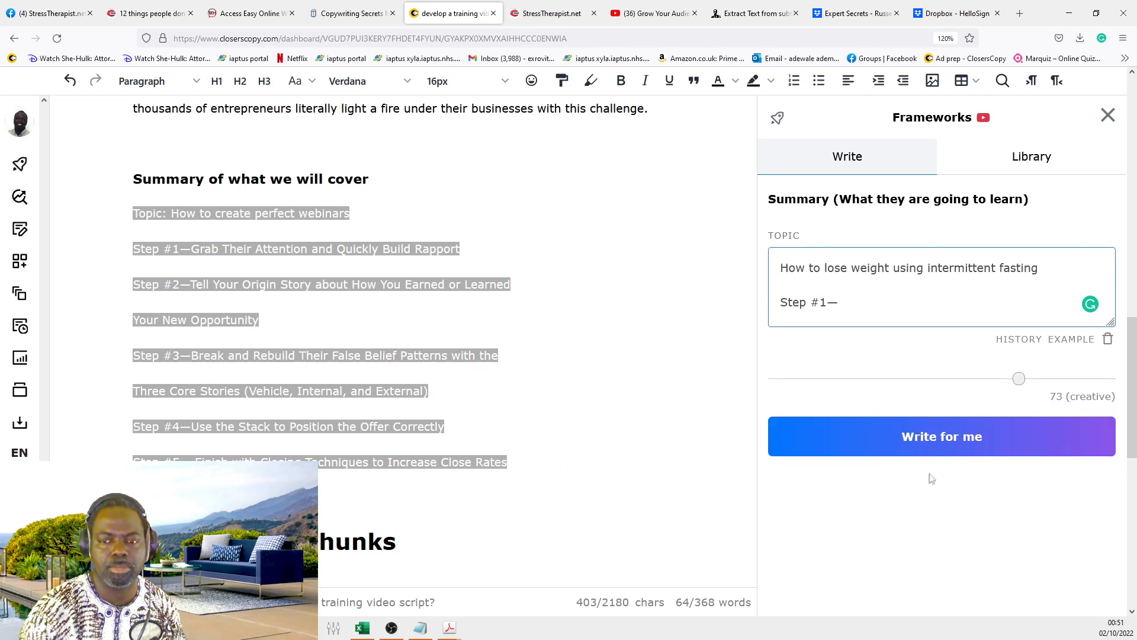
left_click(936, 441)
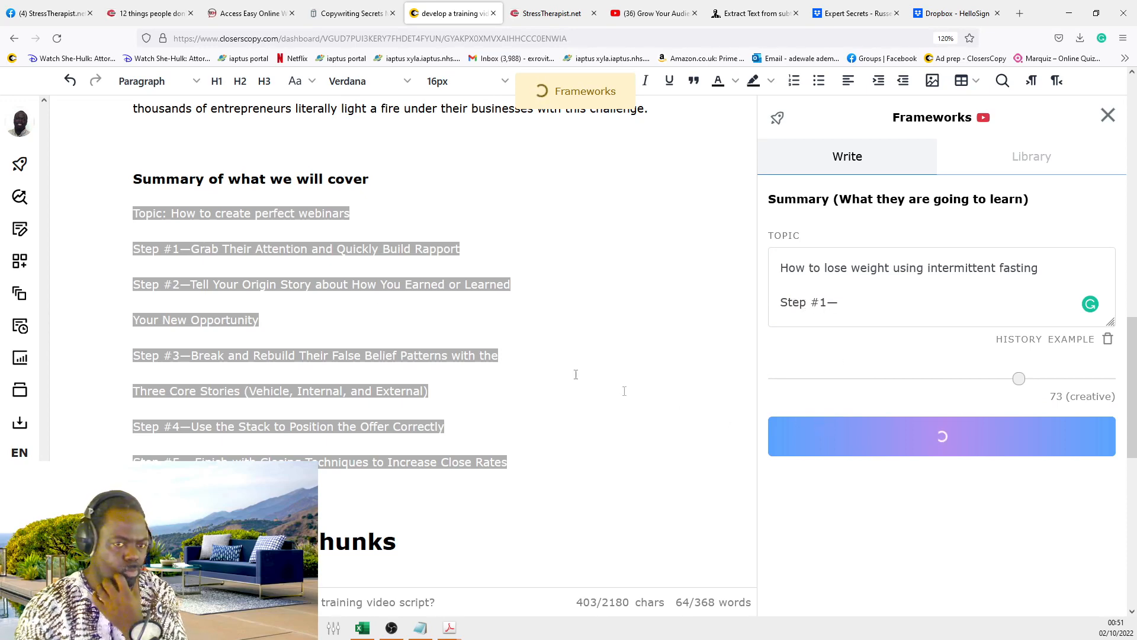
left_click(487, 263)
scroll(910, 507, "up", 2)
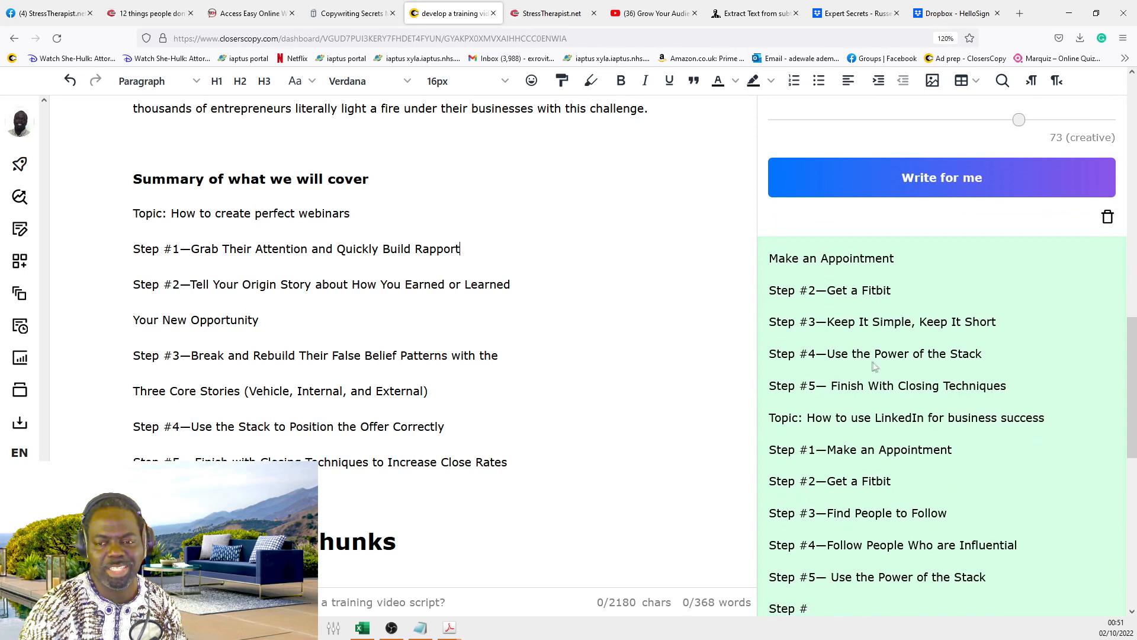
left_click_drag(984, 354, 816, 354)
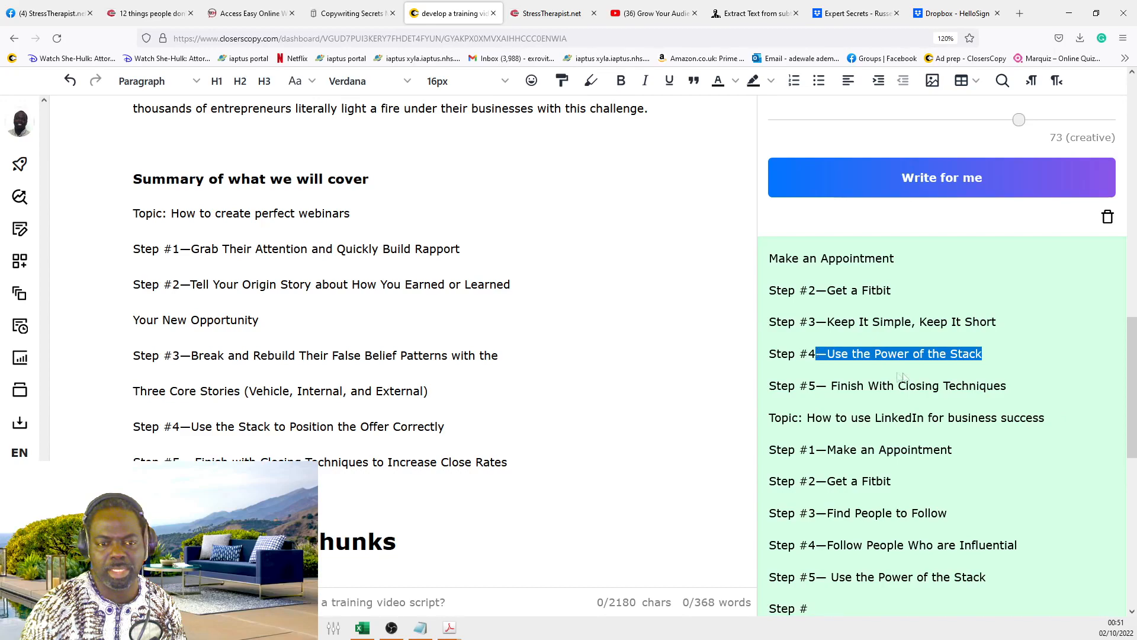
scroll(935, 364, "down", 5)
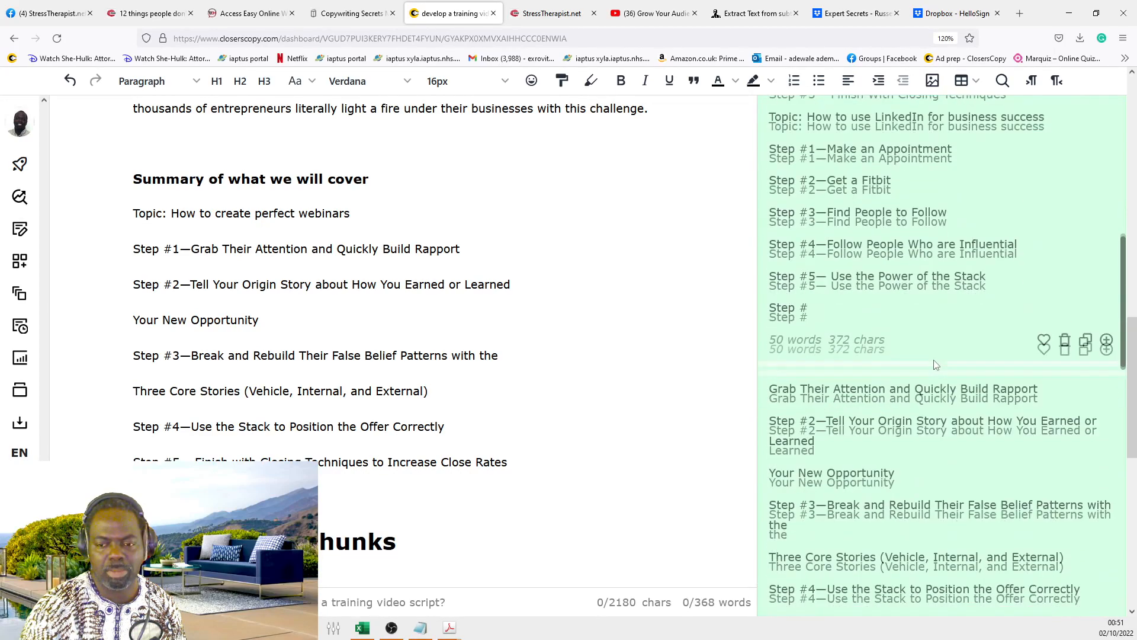
scroll(915, 373, "up", 5)
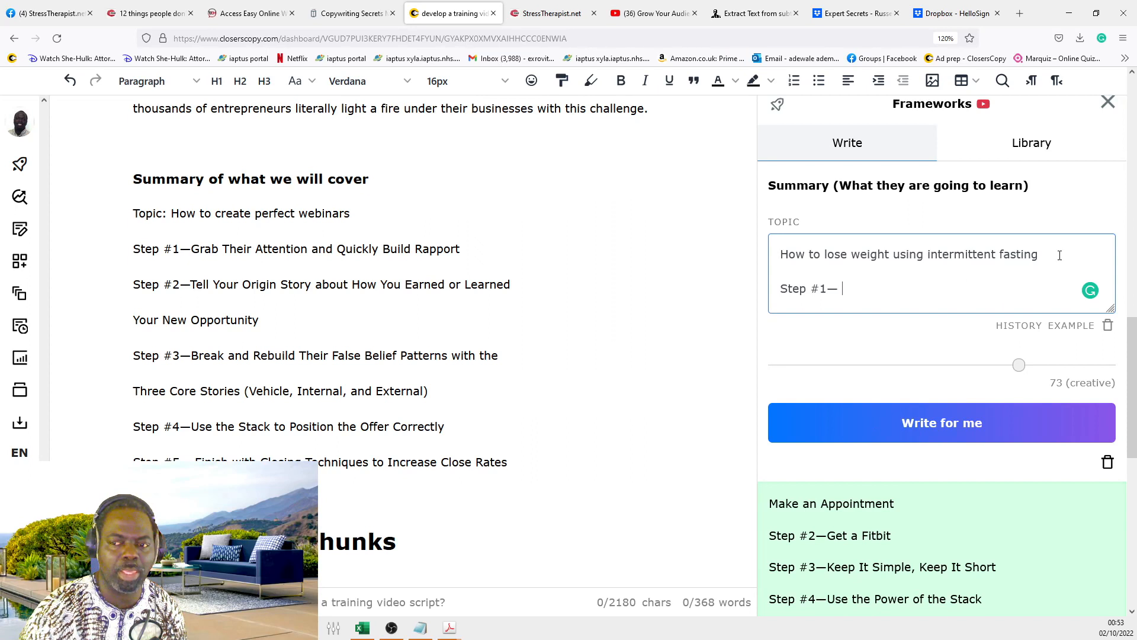
Step: Reuse the topic "How to lose weight using intermittent fasting" in the "Straight benefits bullets" framework, clear the old outputs and generate bullets
left_click_drag(1060, 256, 770, 256)
key("ctrl+c")
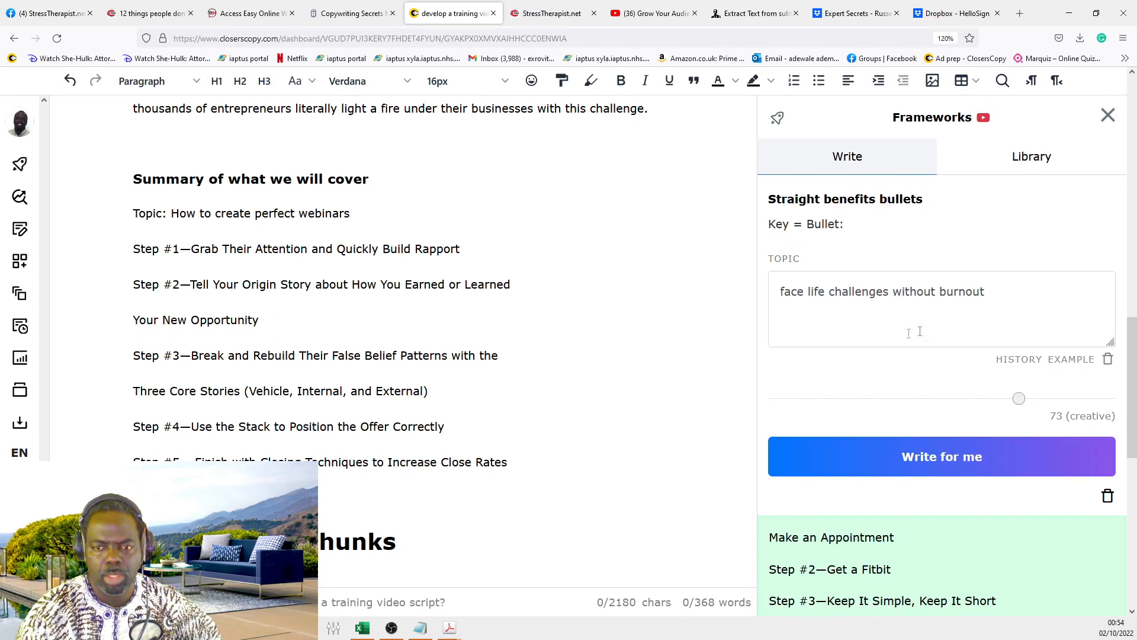
left_click_drag(920, 332, 717, 274)
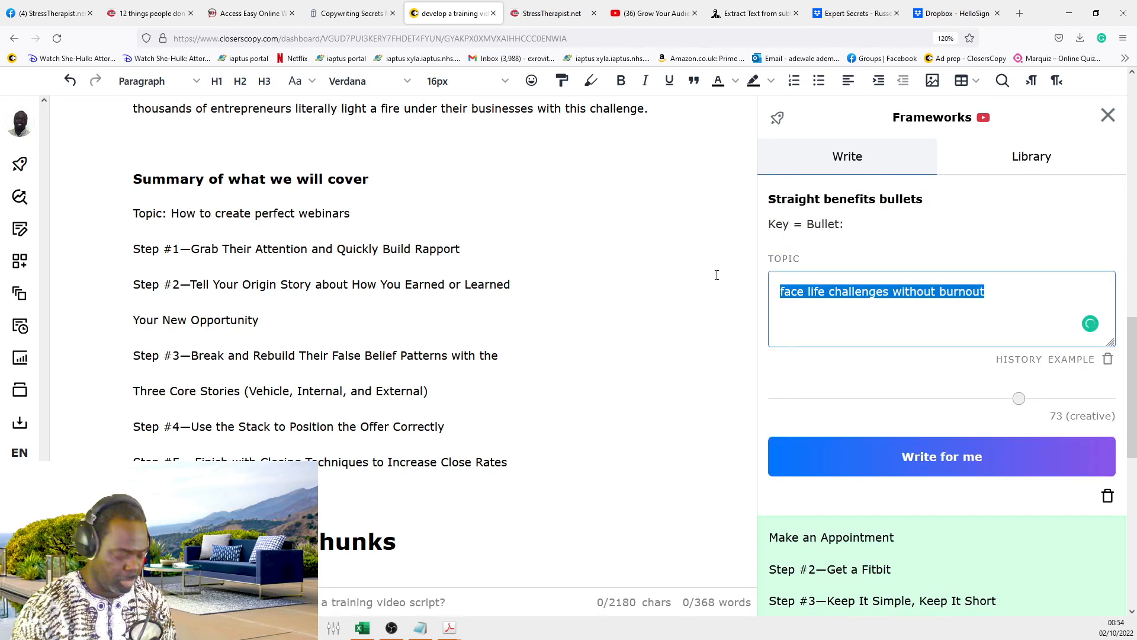
key("ctrl+v")
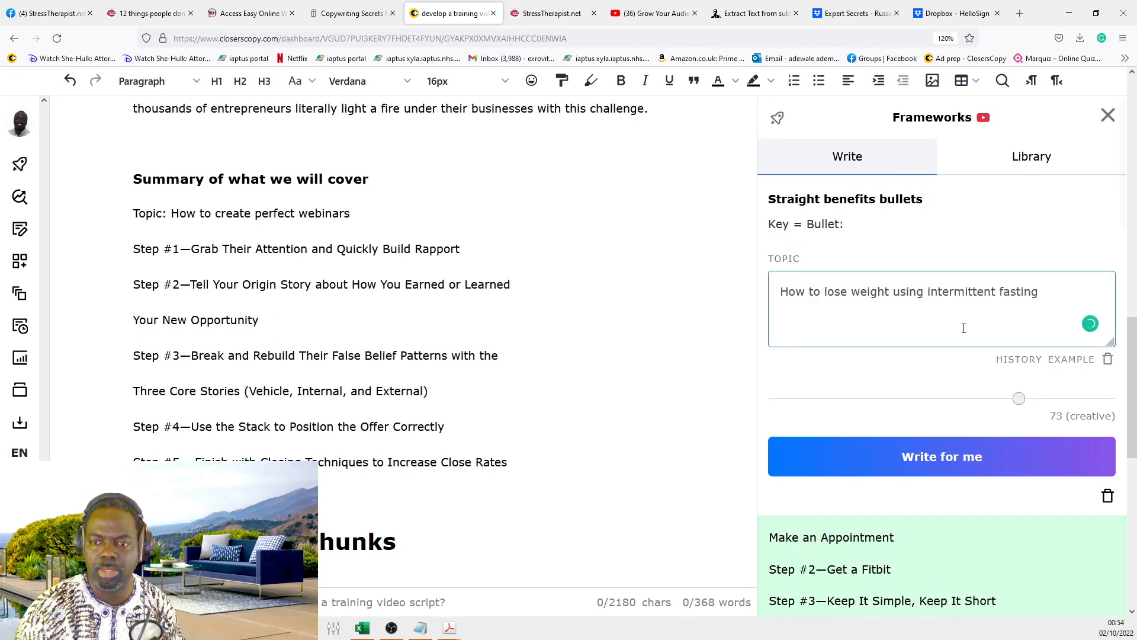
left_click(1108, 496)
left_click(1024, 472)
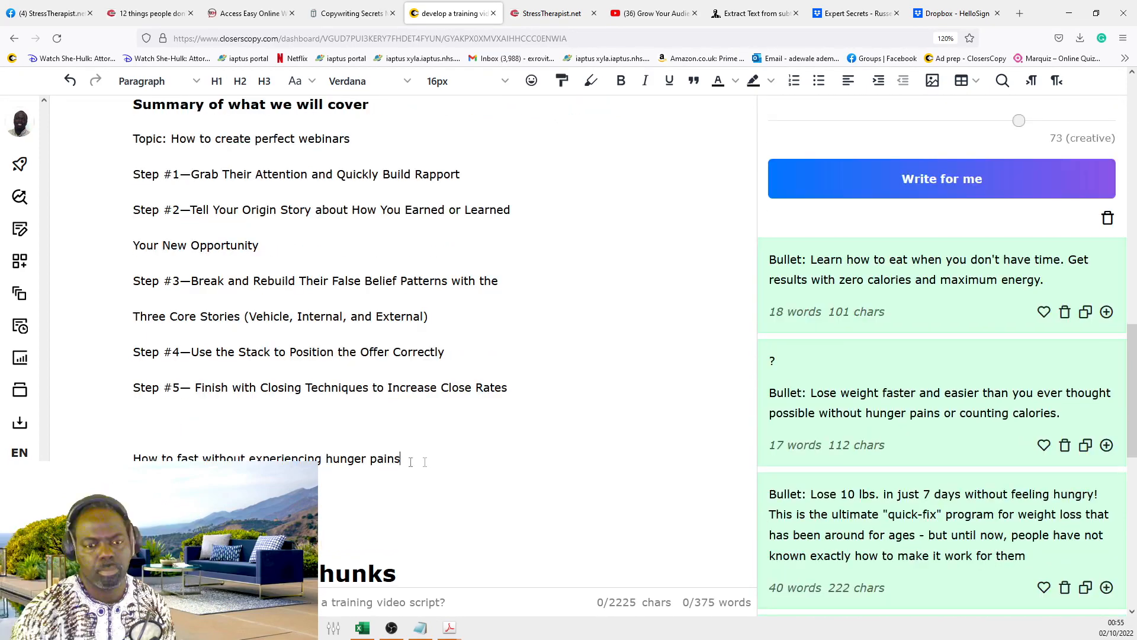
Step: Examine the wording of the line "How to fast without experiencing hunger pains" below the webinar outline, part by part
left_click_drag(425, 462, 87, 458)
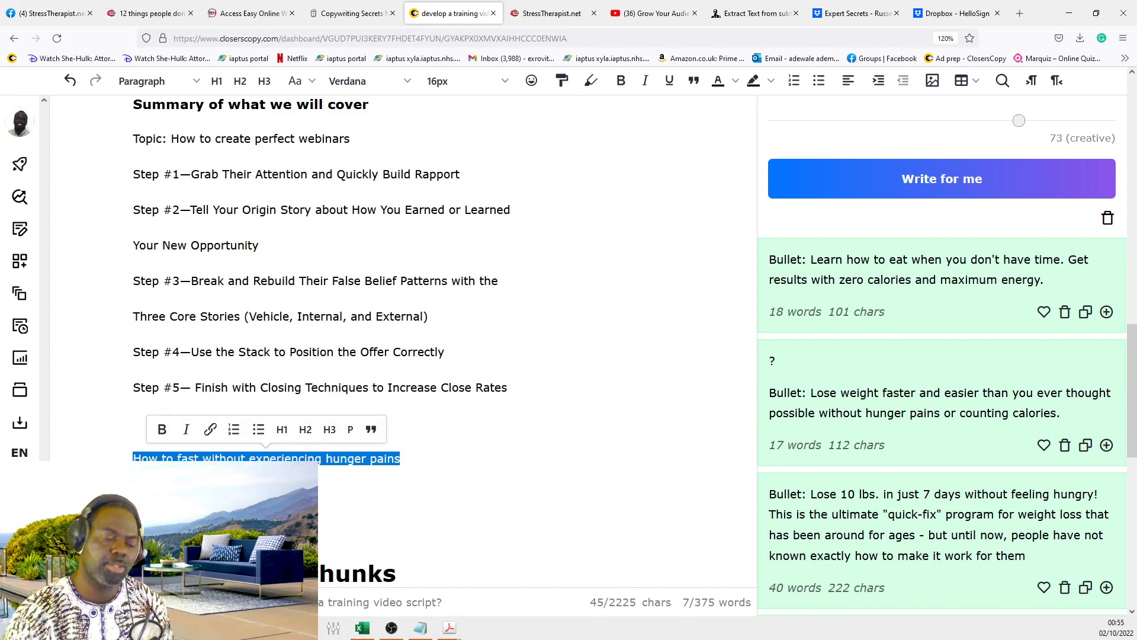
left_click(227, 458)
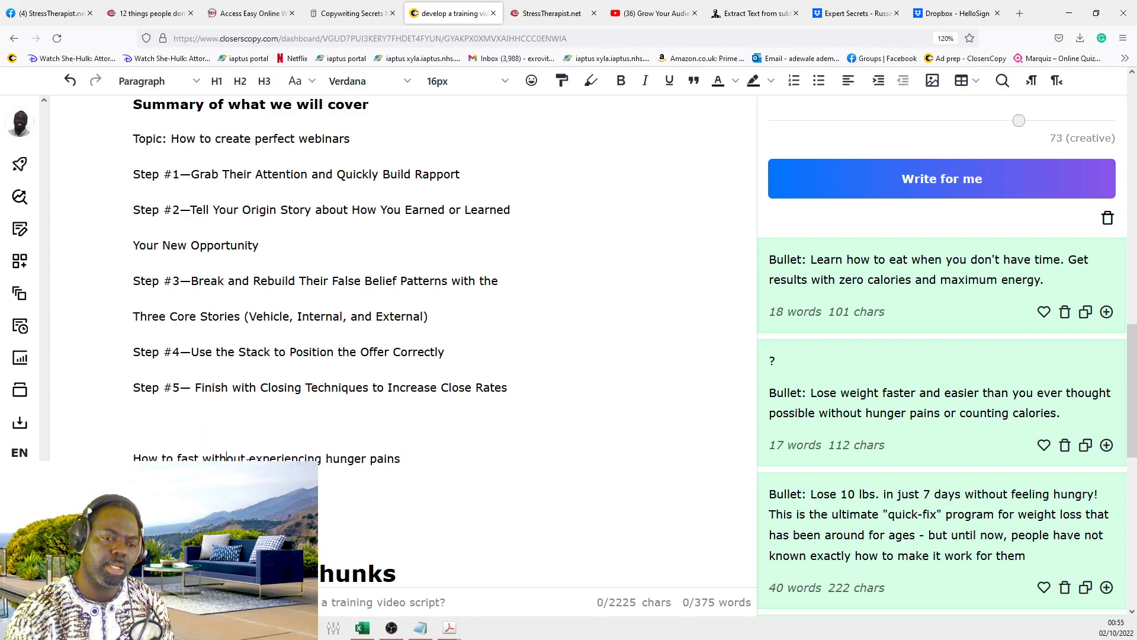
left_click_drag(249, 458, 416, 466)
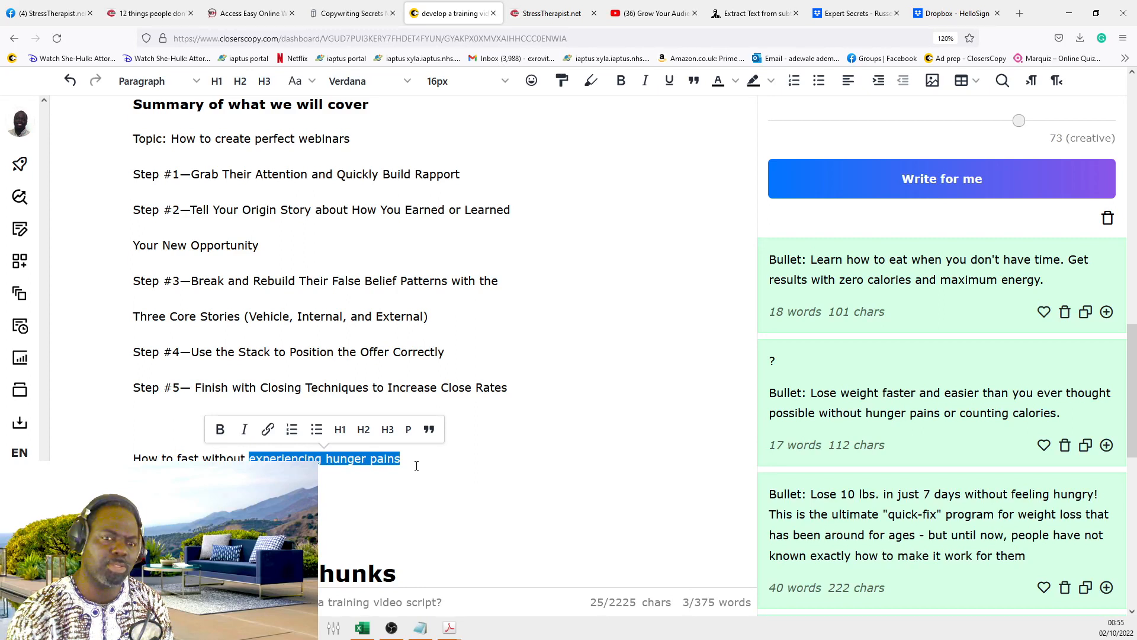
left_click(413, 461)
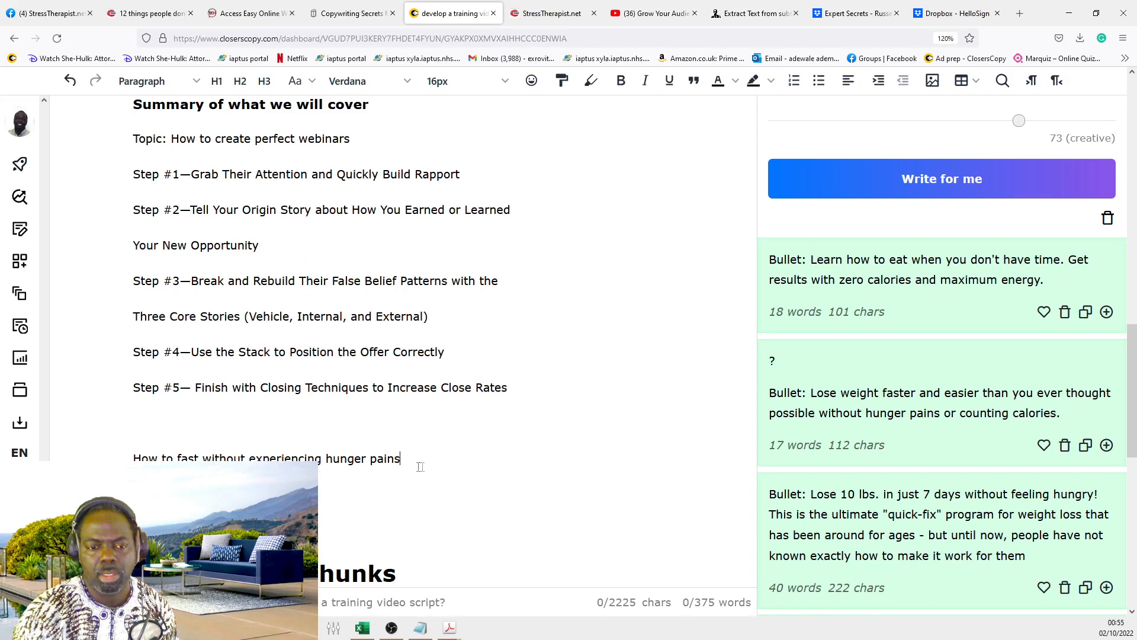
left_click_drag(419, 462, 327, 459)
left_click(338, 485)
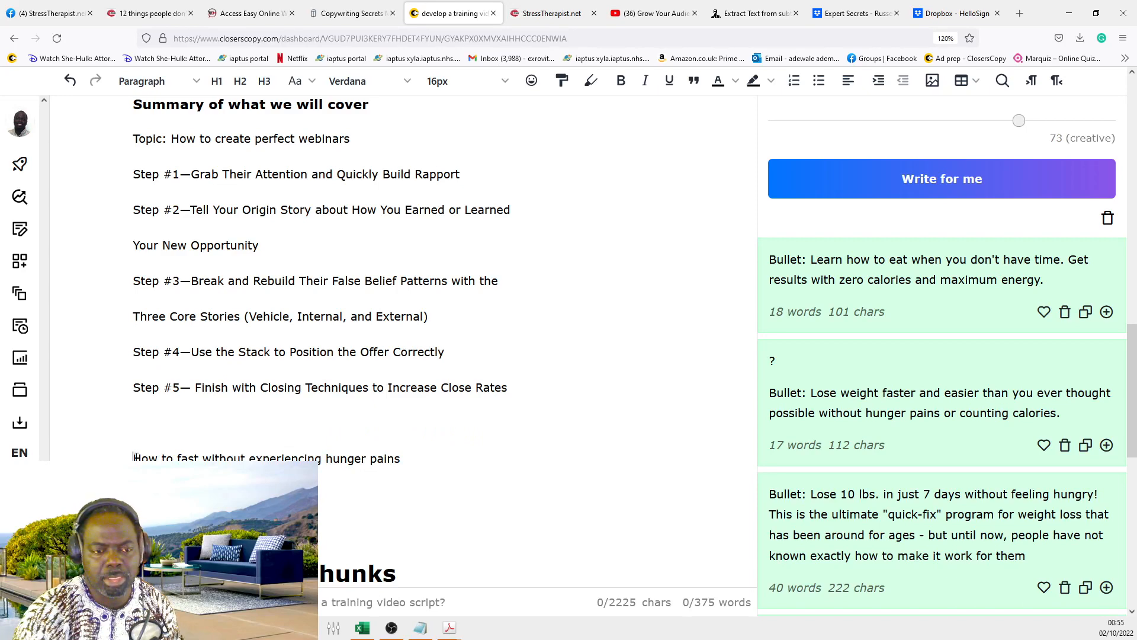
left_click_drag(135, 457, 172, 457)
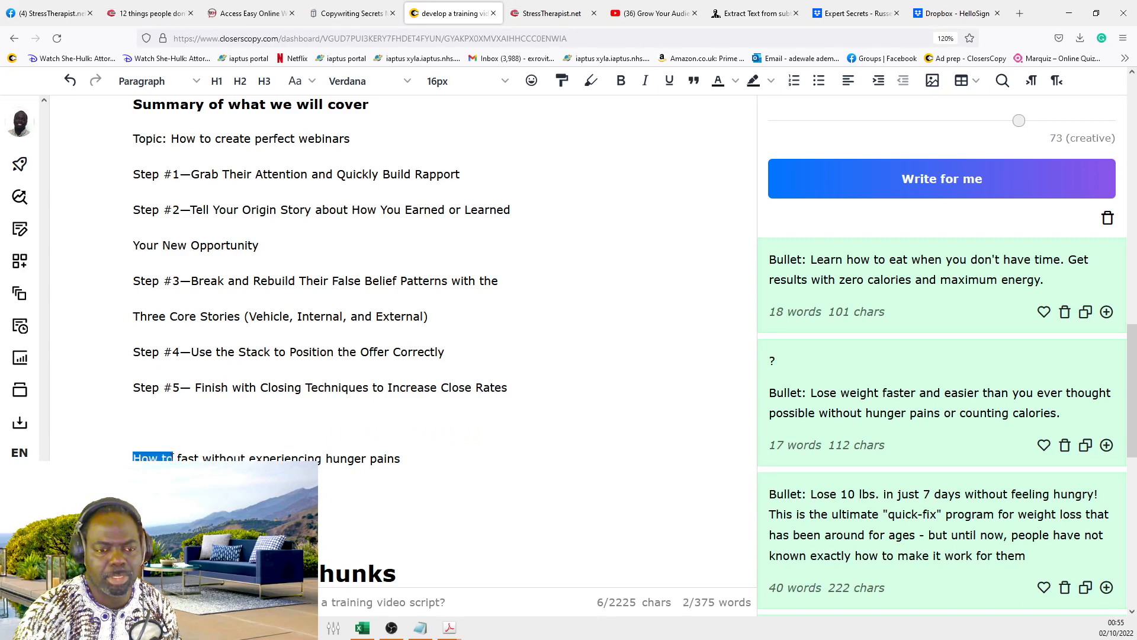
key("shift+End")
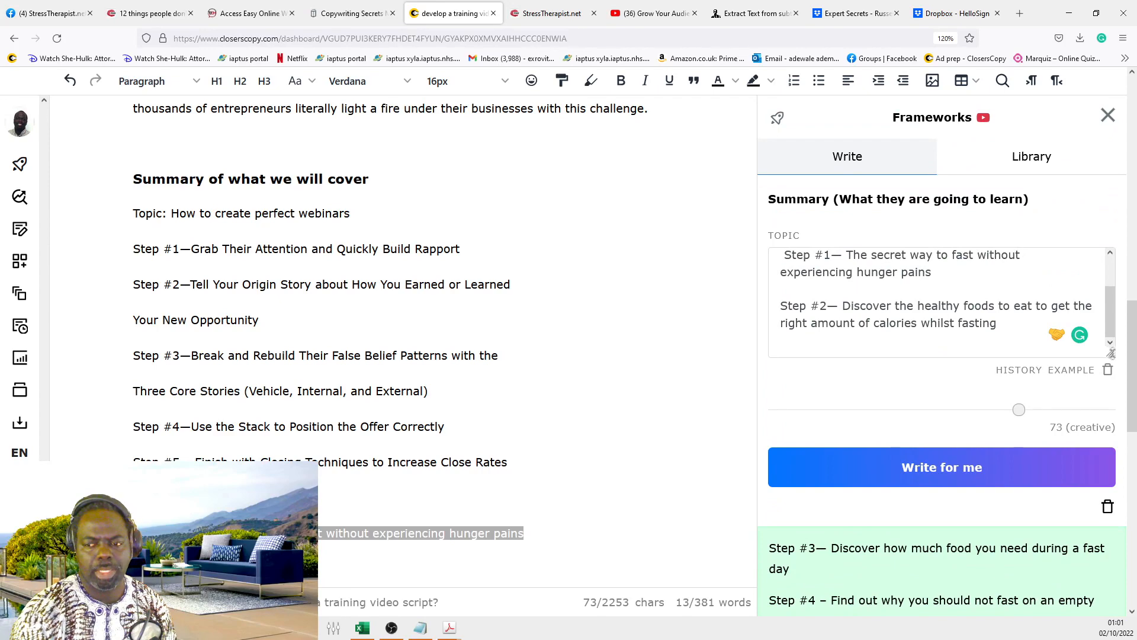
Step: Enlarge the topic box to check the "Step #1—" wording, and open the "Summary (What they are going to learn)" framework for editing
left_click_drag(1111, 353, 1112, 501)
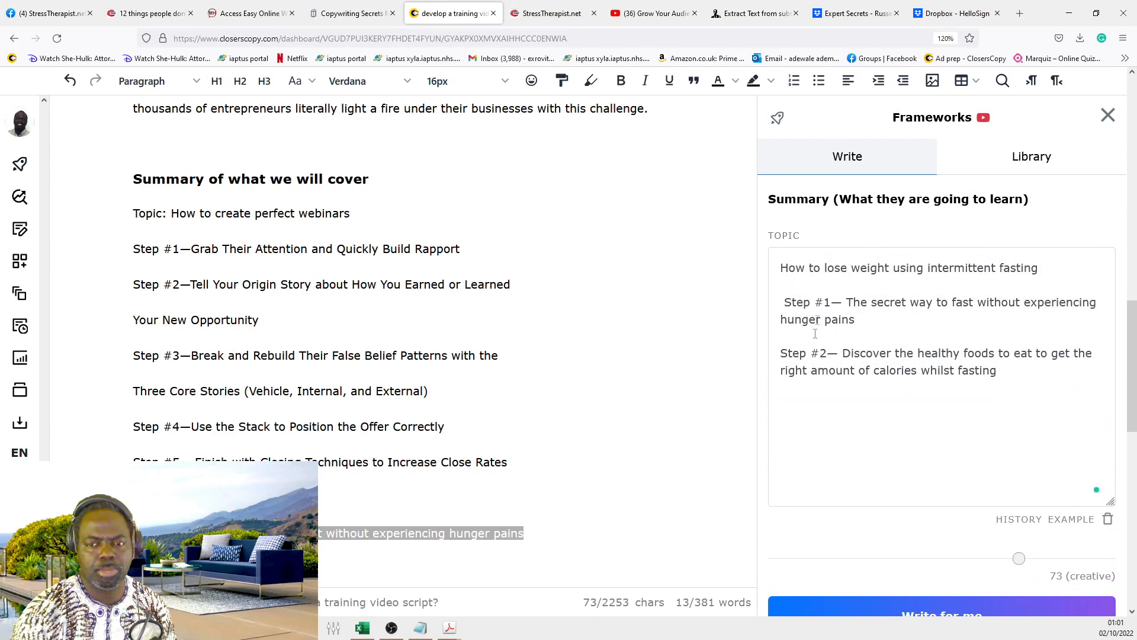
left_click_drag(840, 298, 774, 291)
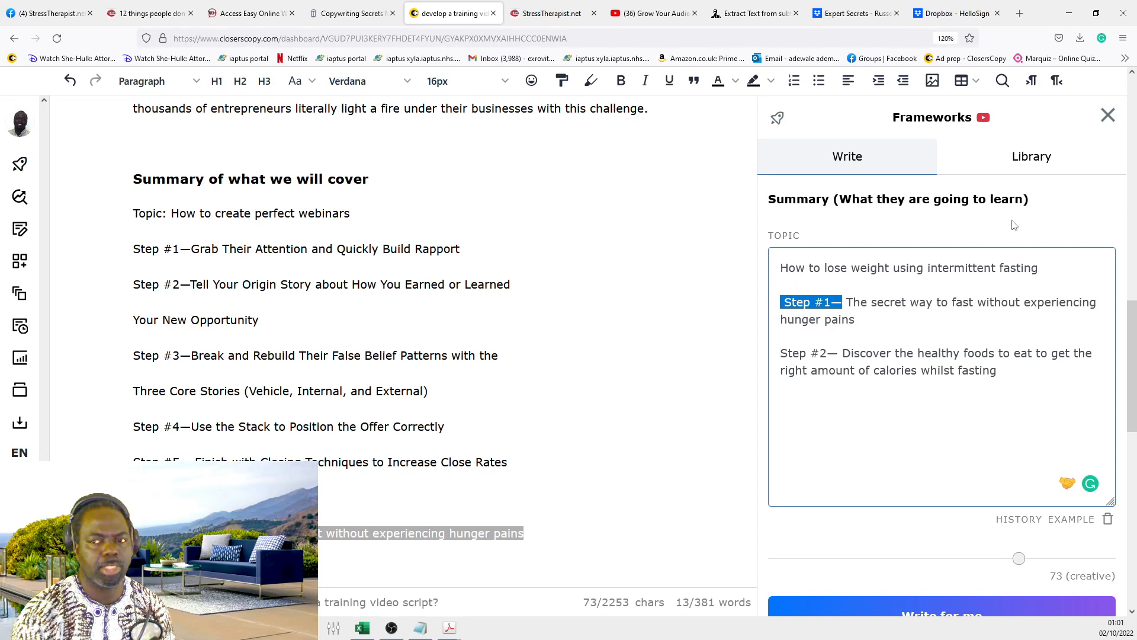
left_click(1035, 157)
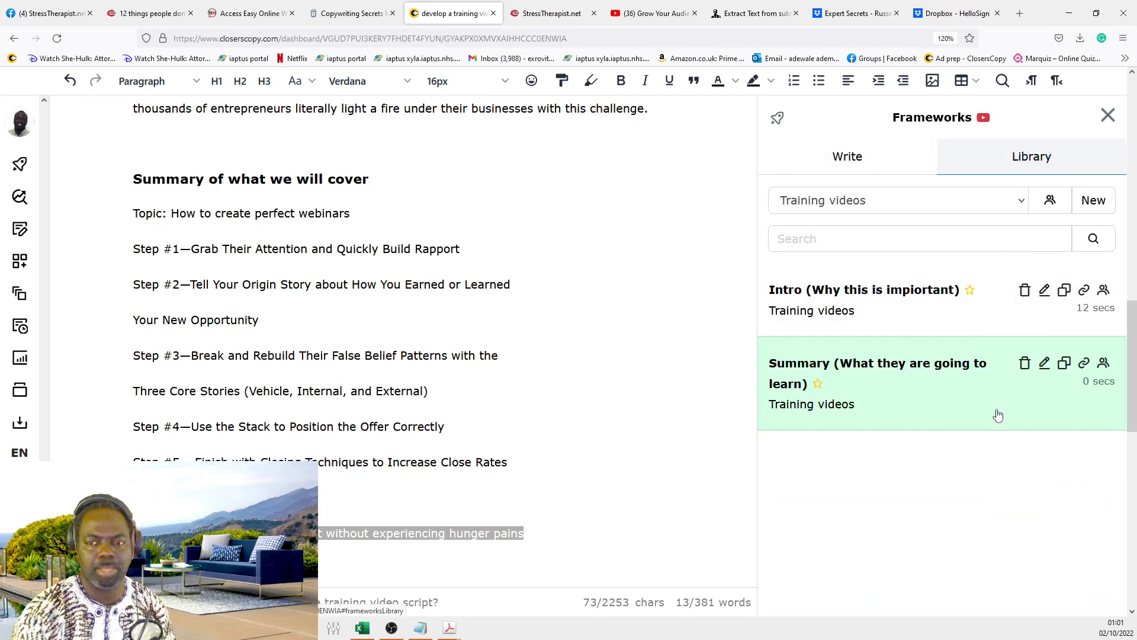
left_click(1044, 365)
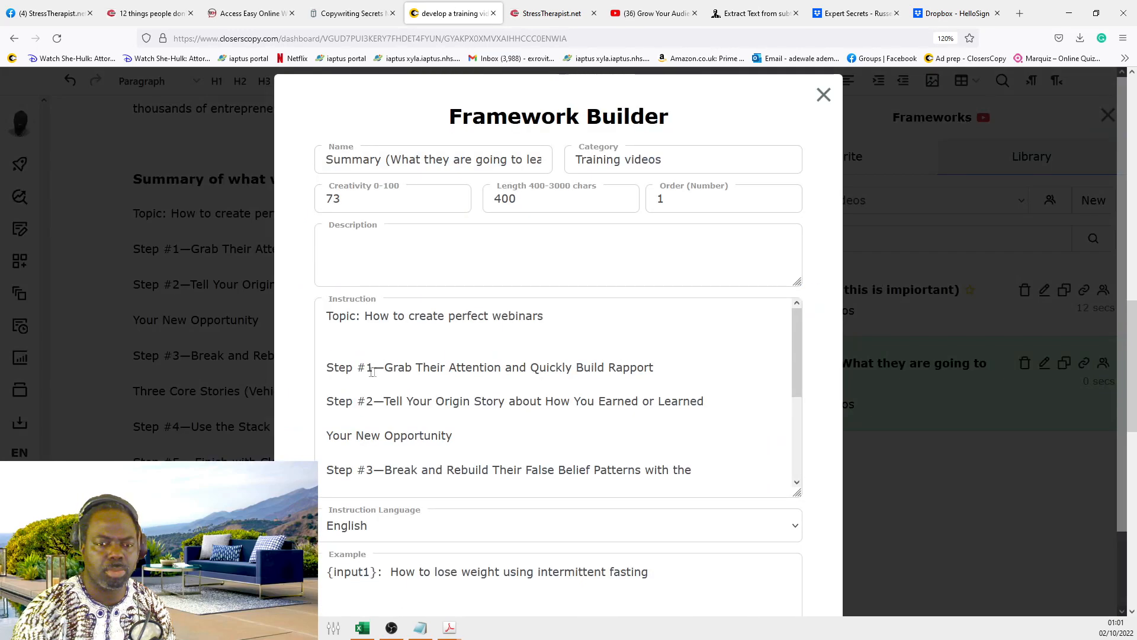
Step: Change "Step #1" to "Point #1" in the summary framework's instruction
double_click(339, 368)
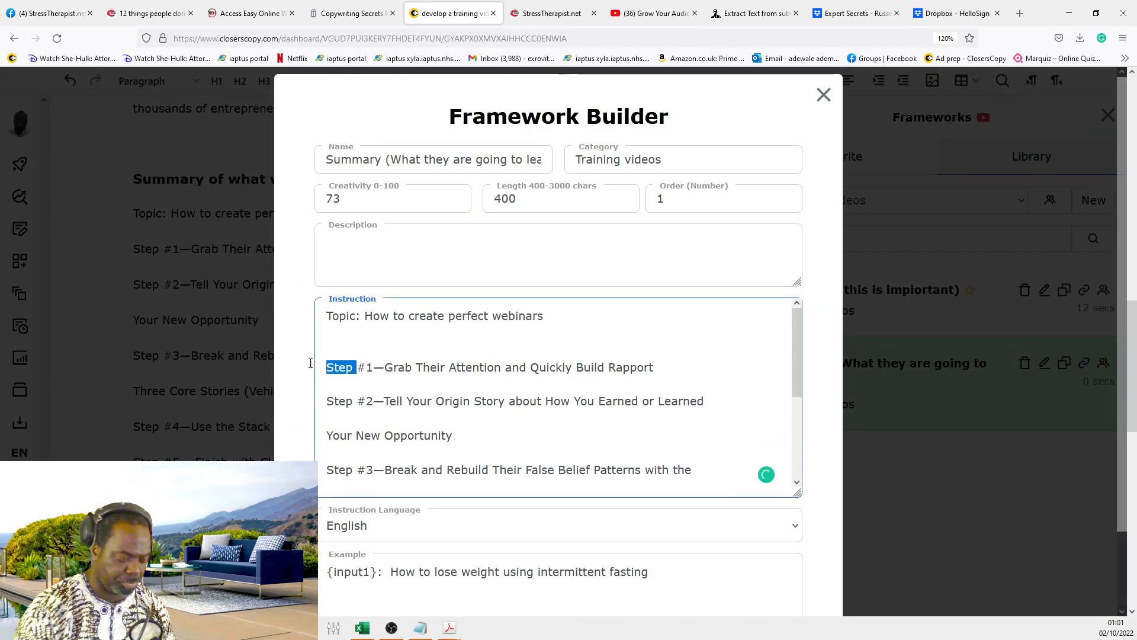
left_click(352, 369)
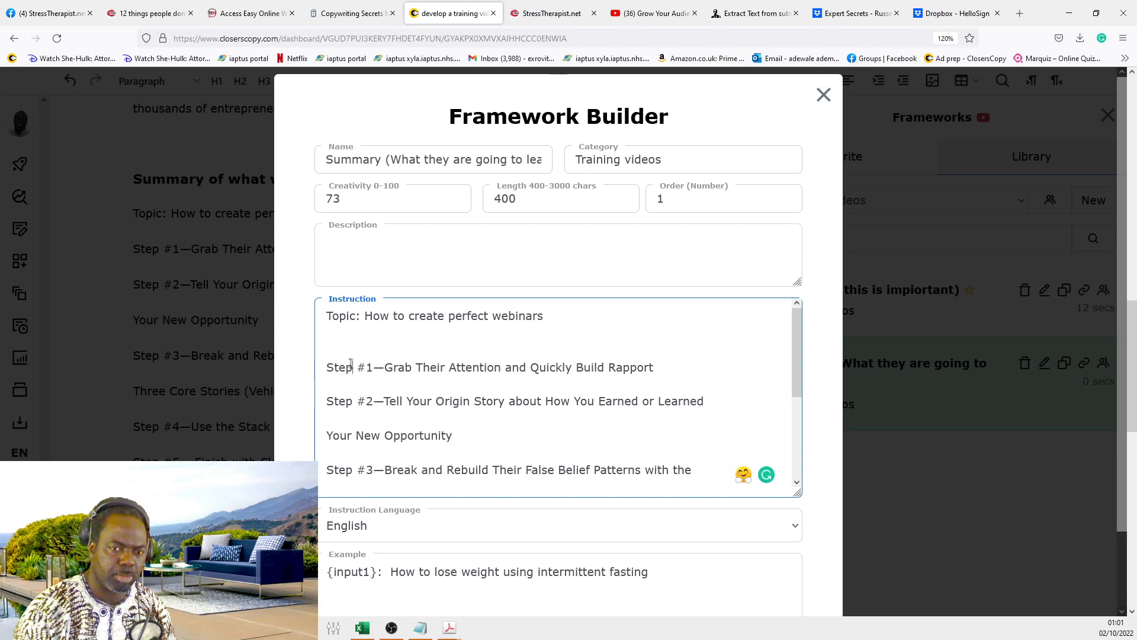
left_click_drag(353, 367, 296, 365)
type("Poin")
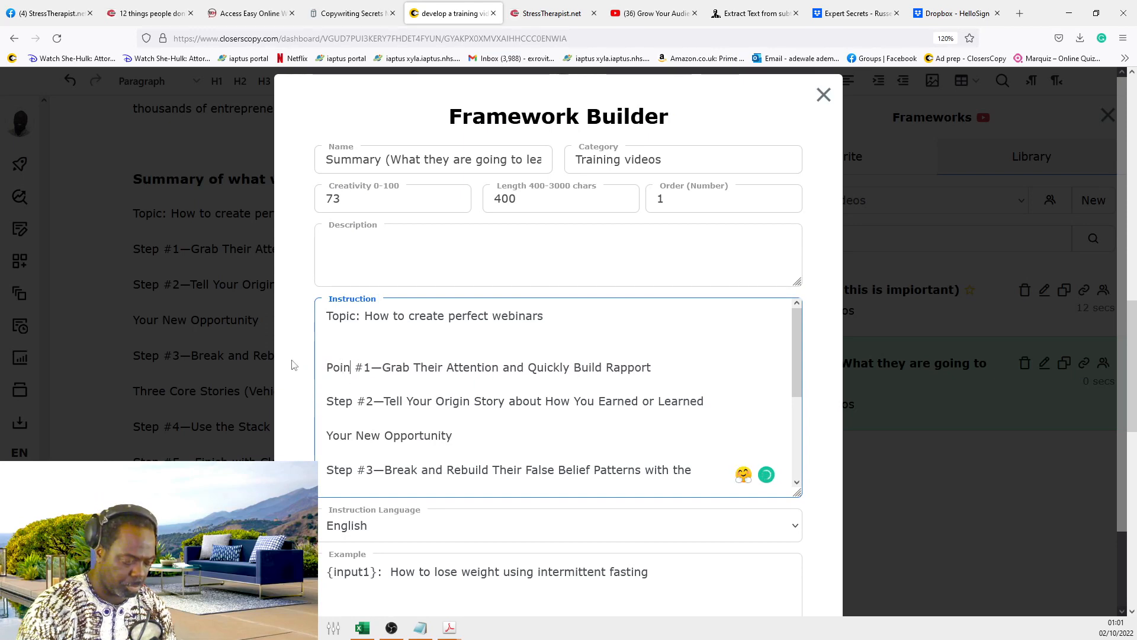
type("t")
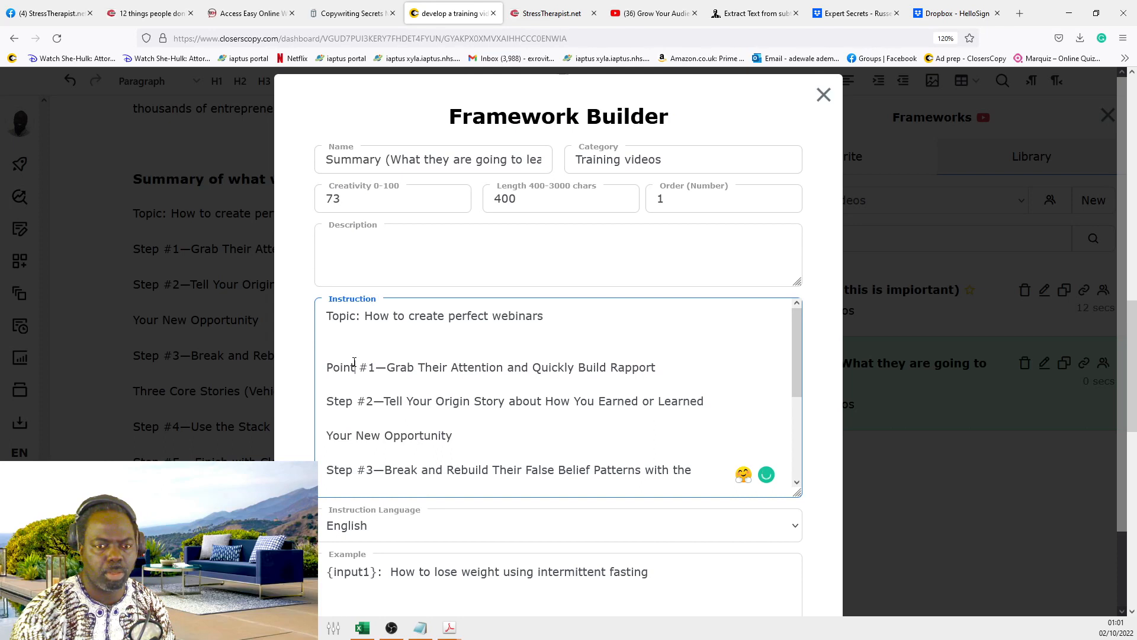
Step: Change "Step #2" to "Point #2" in the instruction, keeping a single blank line above it
left_click_drag(354, 364, 314, 364)
key("ctrl+c")
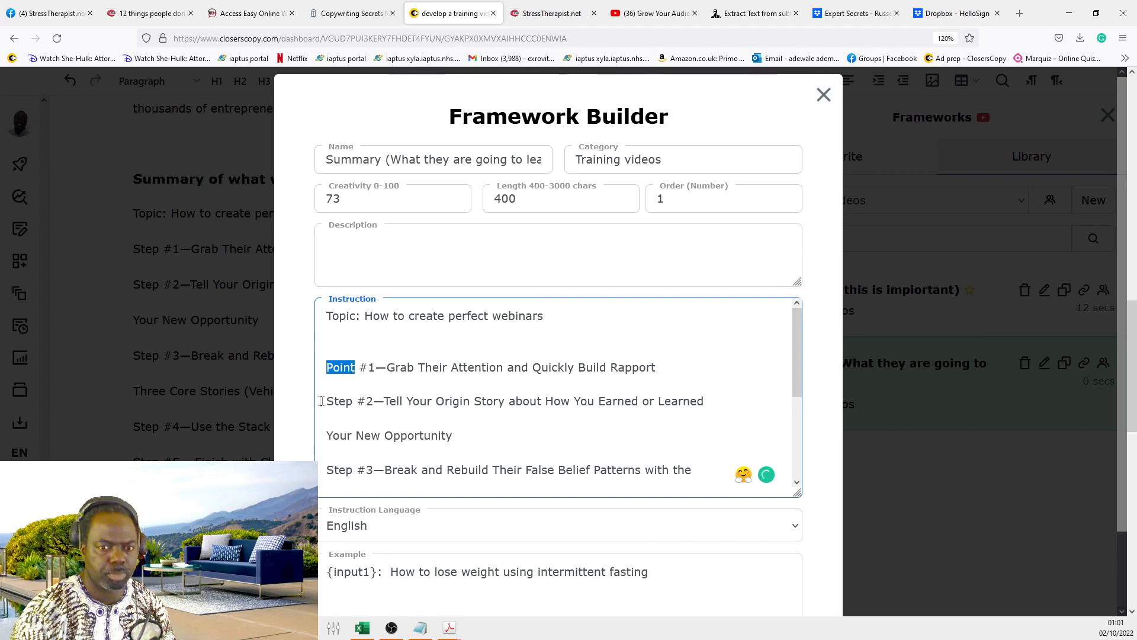
left_click_drag(356, 401, 292, 398)
key("ctrl+v")
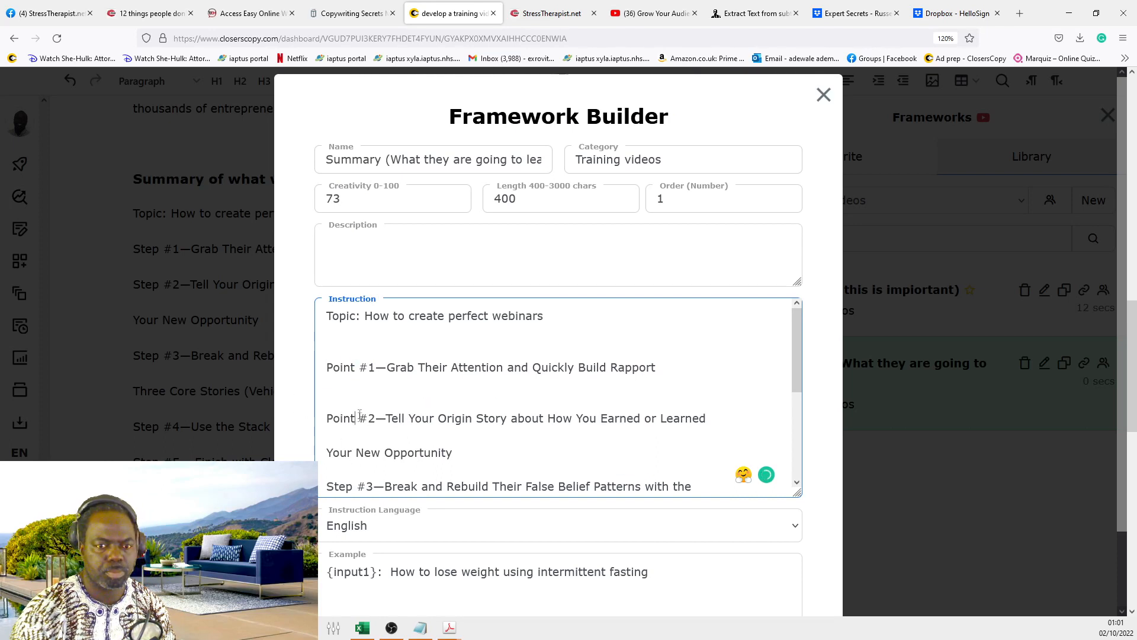
left_click(358, 392)
key("BackSpace")
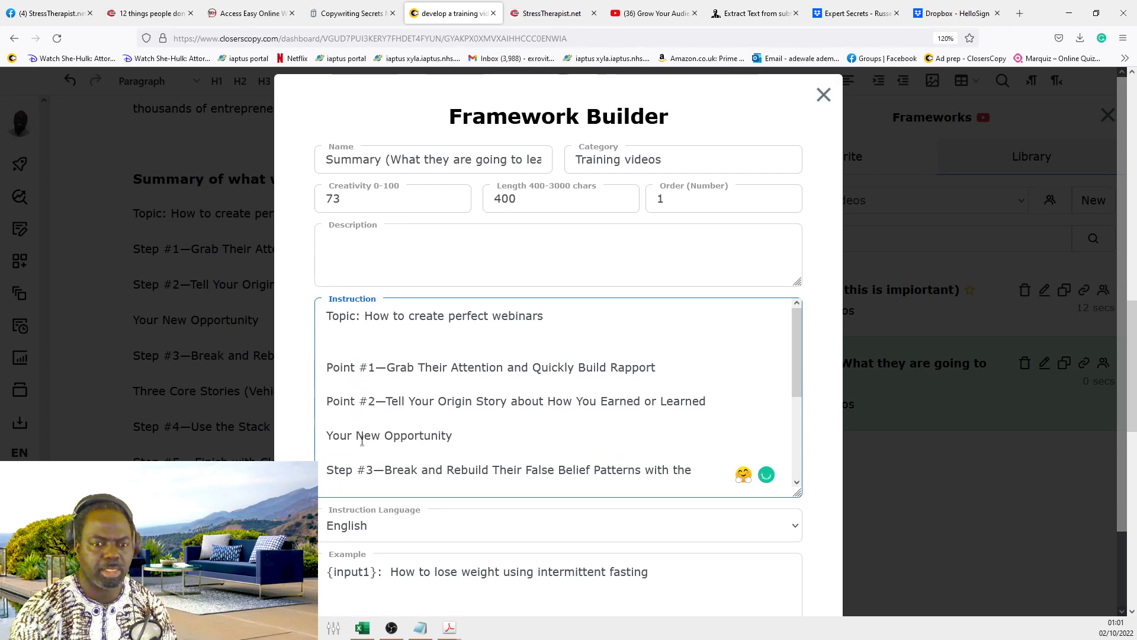
Step: Replace "Step" with "Point" for items #3, #4 and #5 of the framework's instruction
left_click_drag(354, 470, 325, 470)
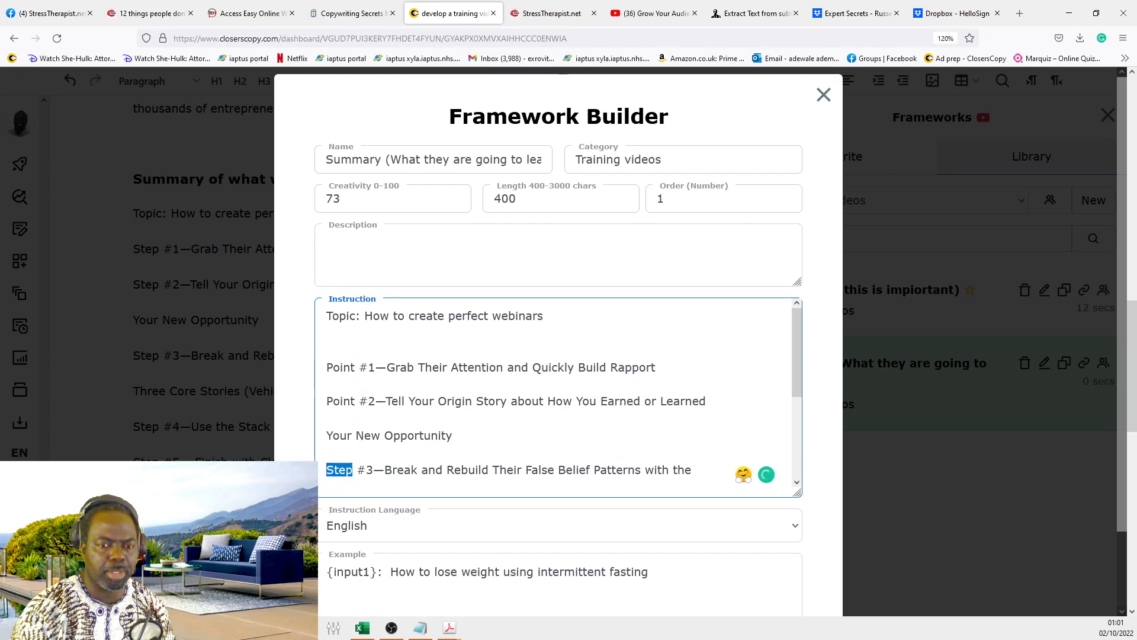
key("ctrl+v")
scroll(358, 398, "down", 2)
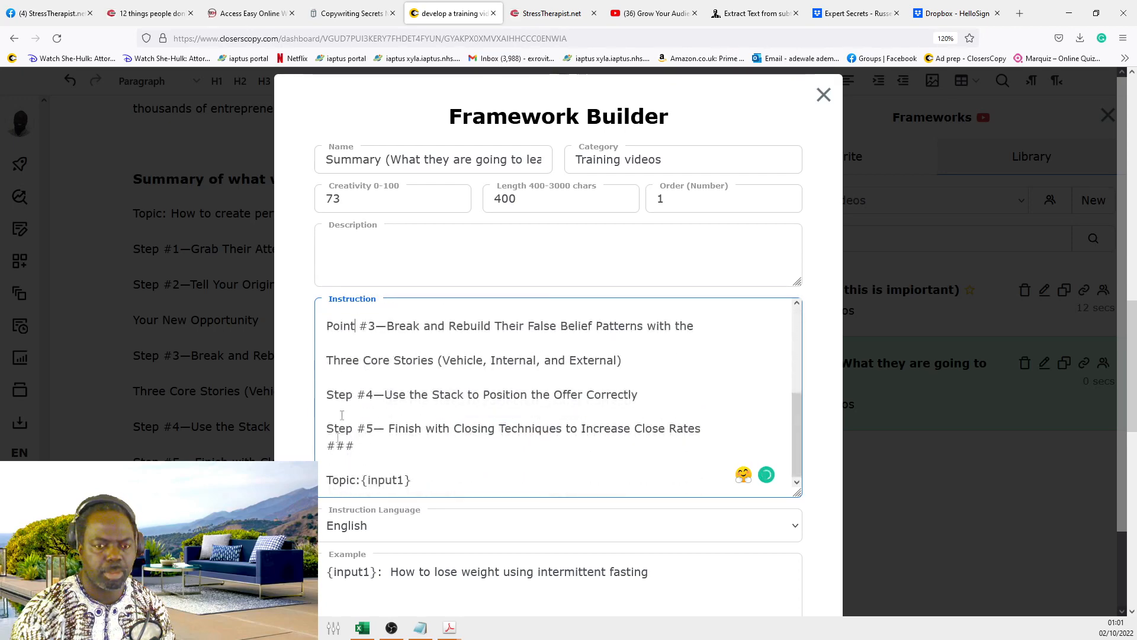
left_click_drag(355, 395, 326, 394)
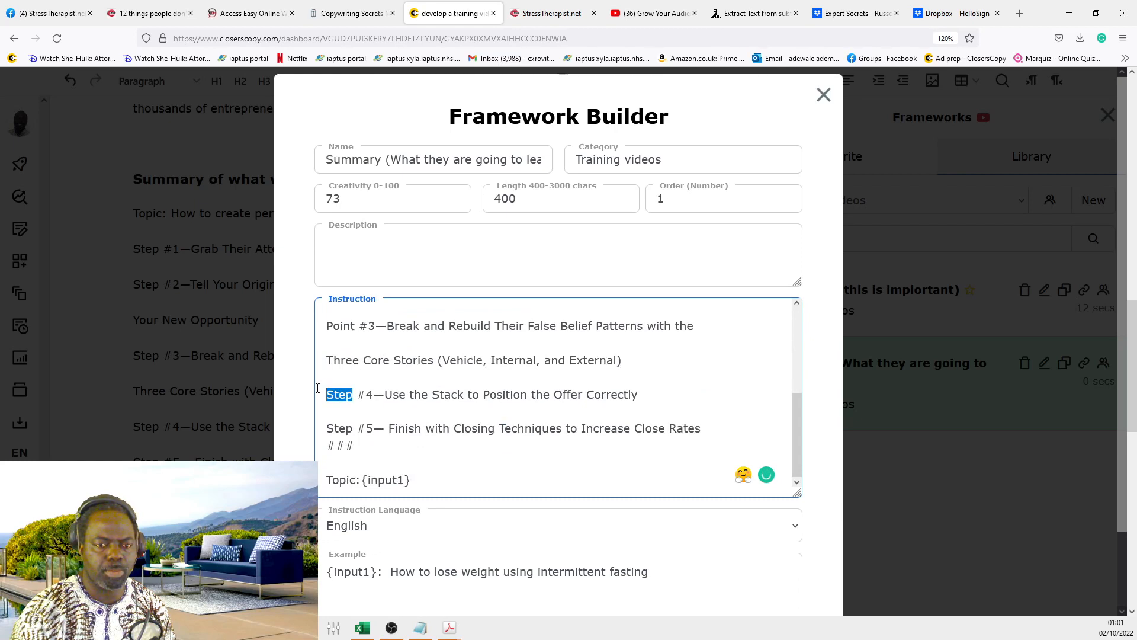
key("ctrl+v")
left_click_drag(356, 445, 325, 445)
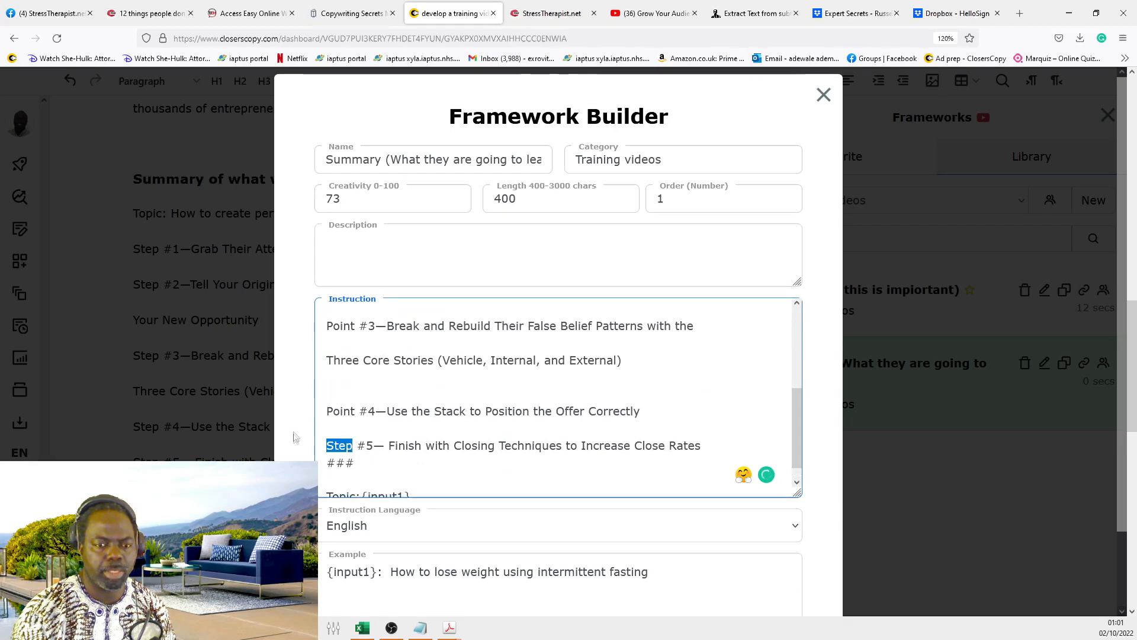
key("ctrl+v")
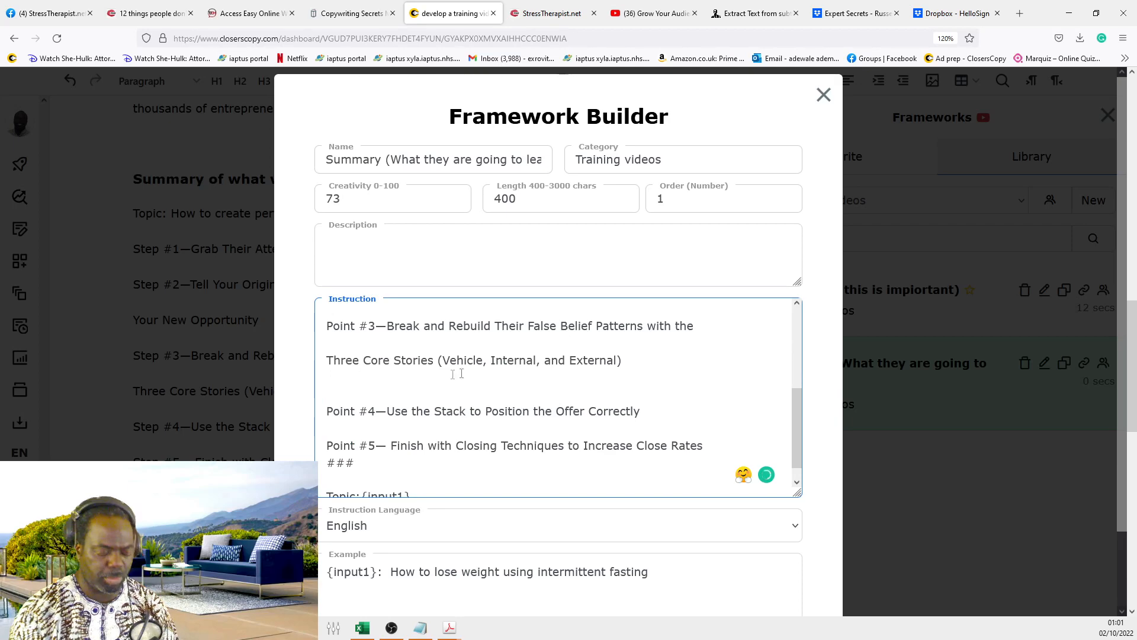
scroll(613, 387, "up", 5)
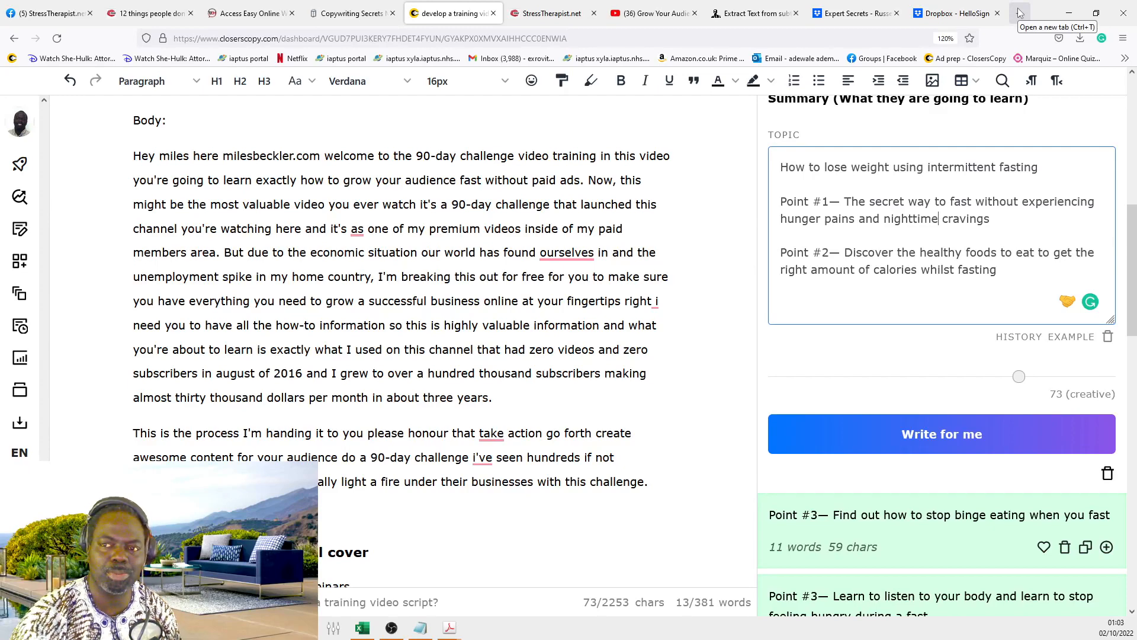
Step: Search Google in a new tab for "How to lose weight using intermittent fasting", review the related questions, and close the tab
left_click_drag(1042, 167, 767, 175)
key("ctrl+c")
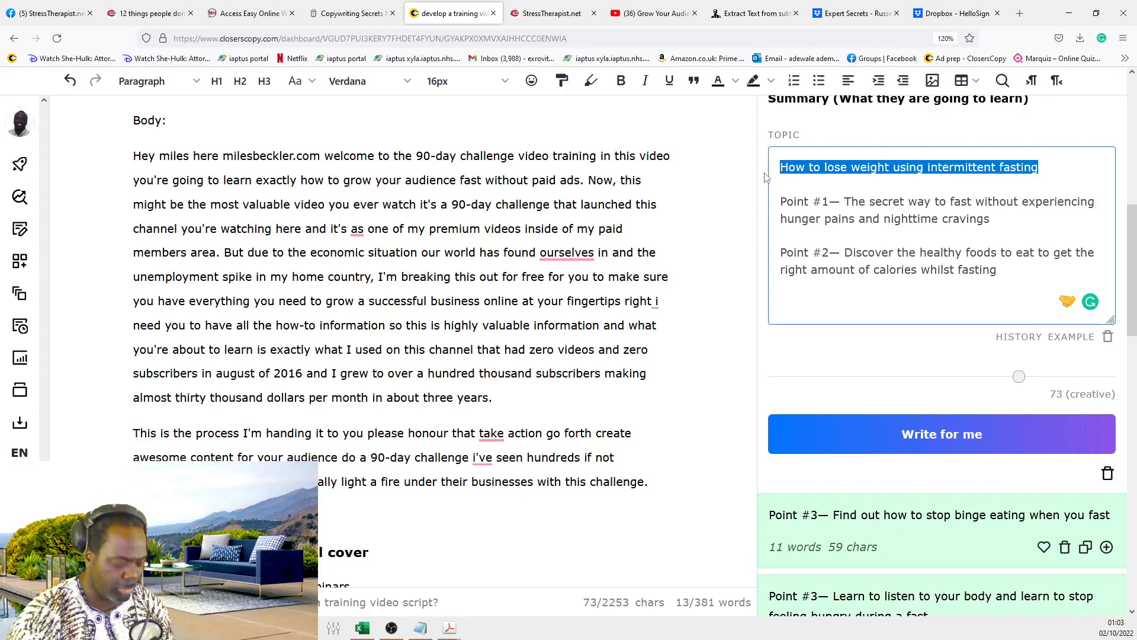
key("ctrl+t")
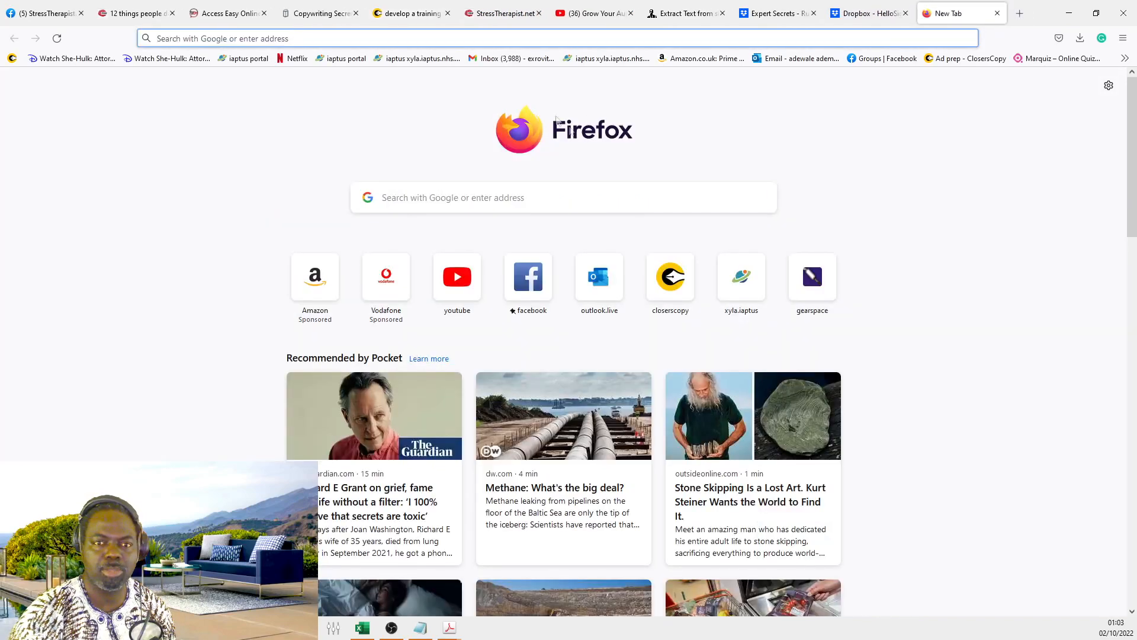
key("ctrl+v")
key("Return")
scroll(604, 224, "down", 3)
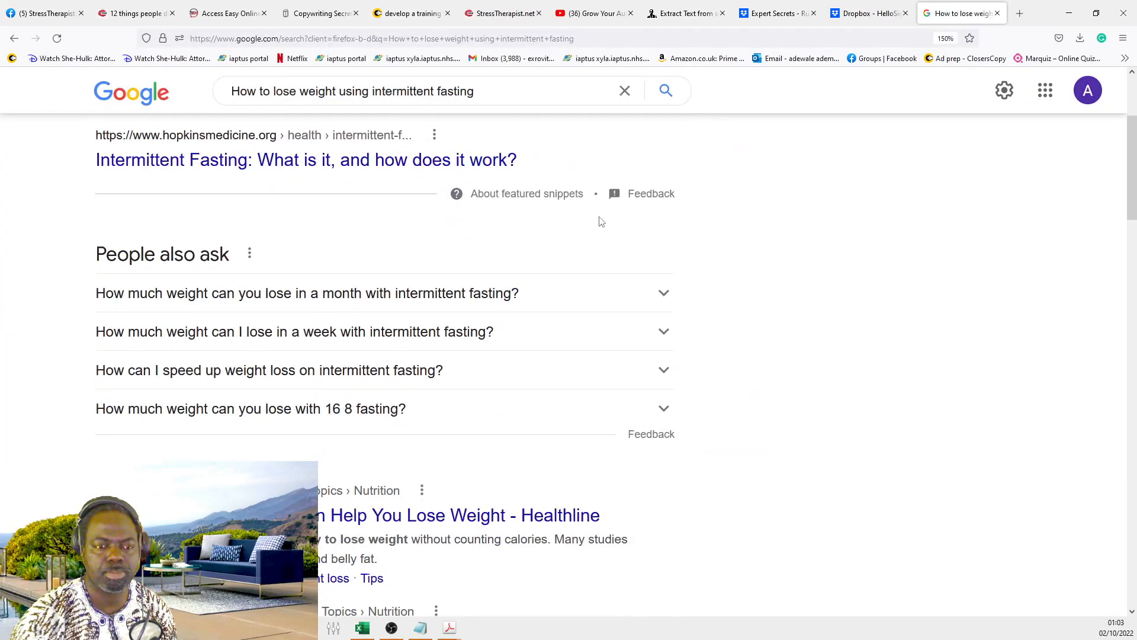
key("ctrl+w")
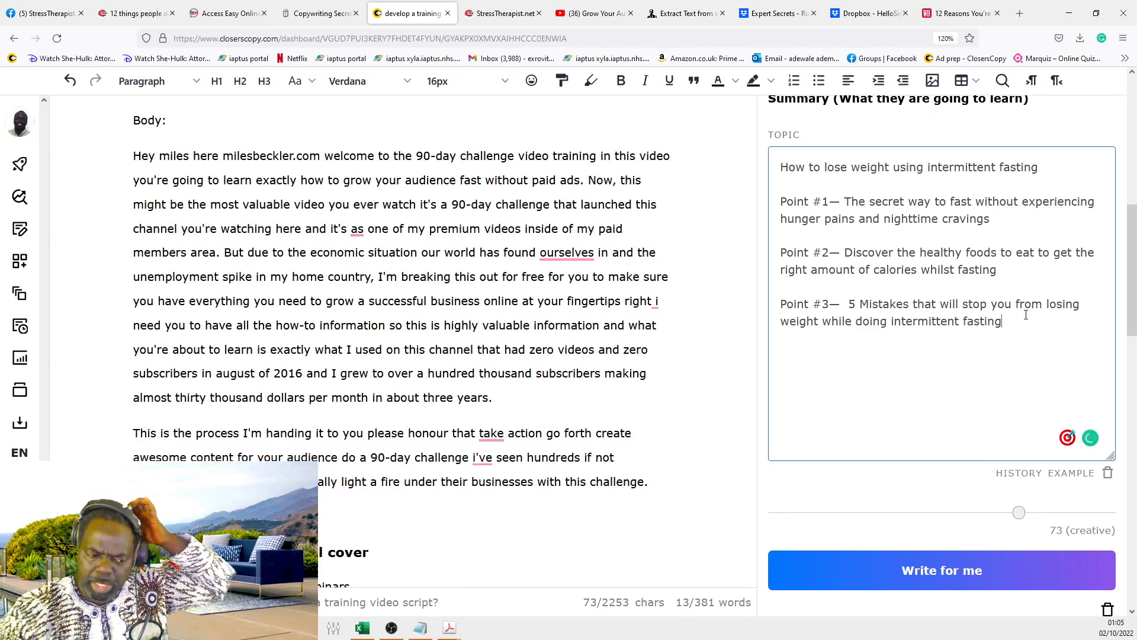
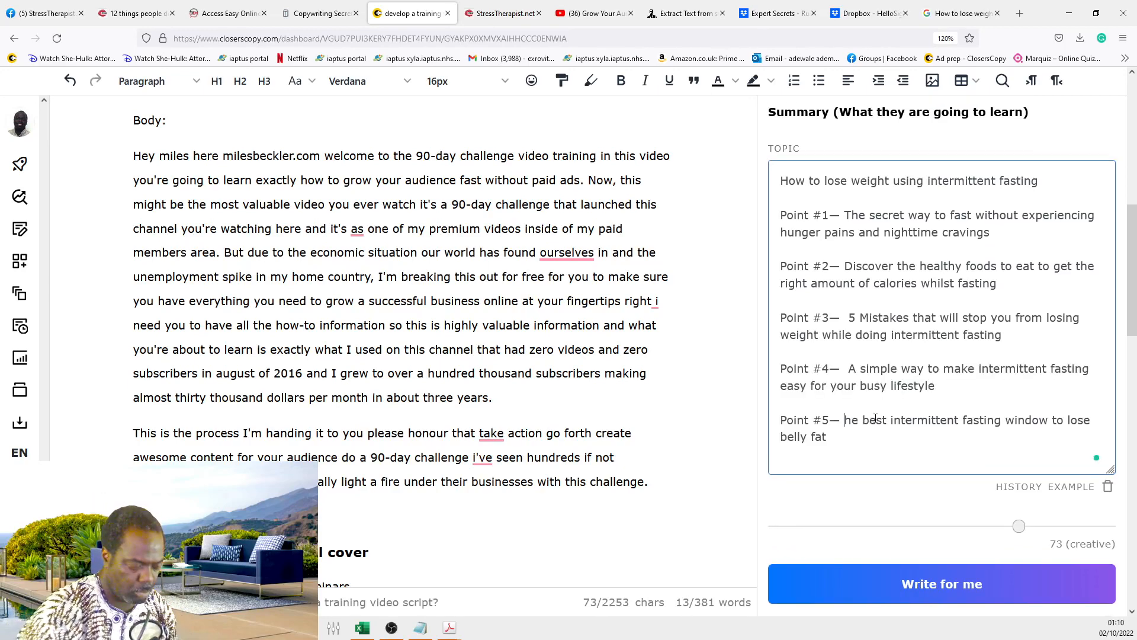
Step: Correct Point #5 to read "The best intermittent fasting window to lose belly fat" and review all five points under the topic
type("T")
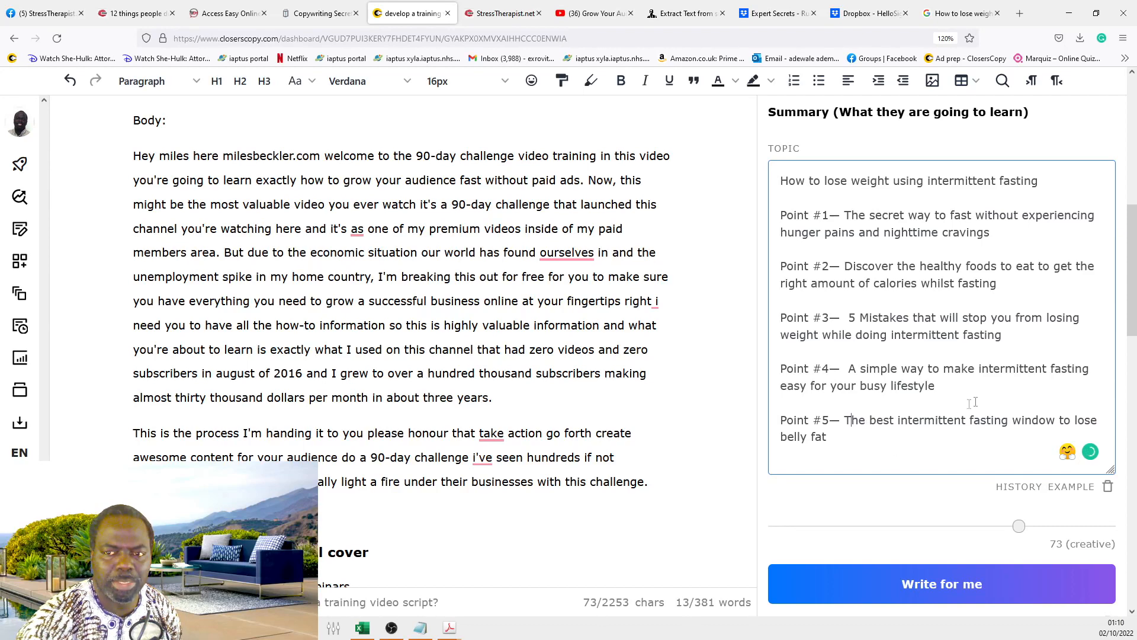
scroll(907, 356, "up", 1)
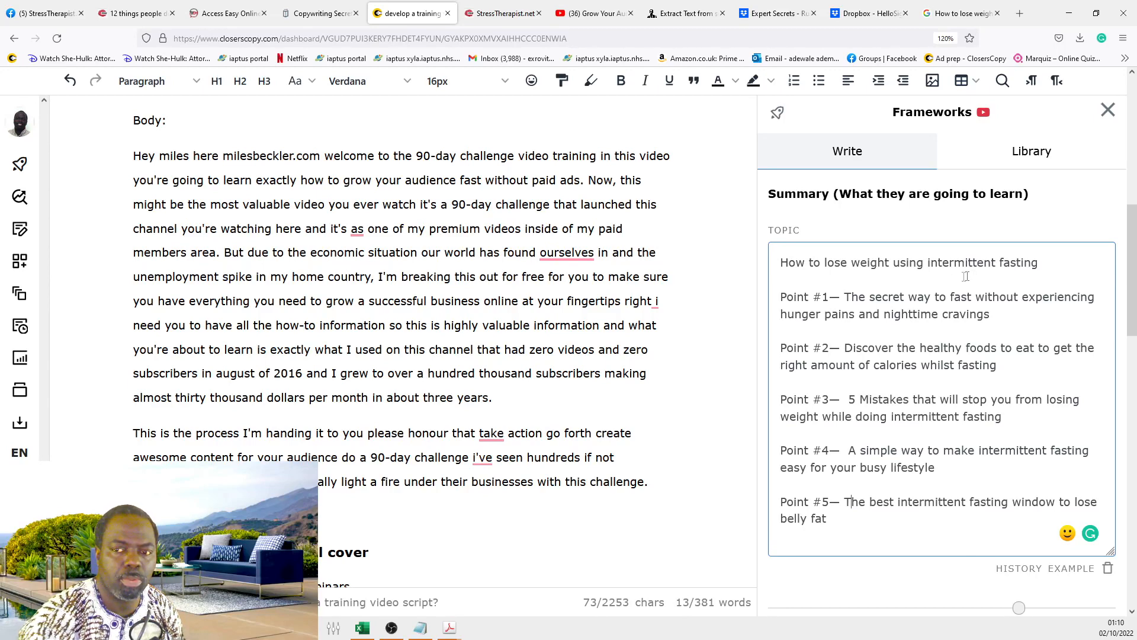
left_click(1026, 310)
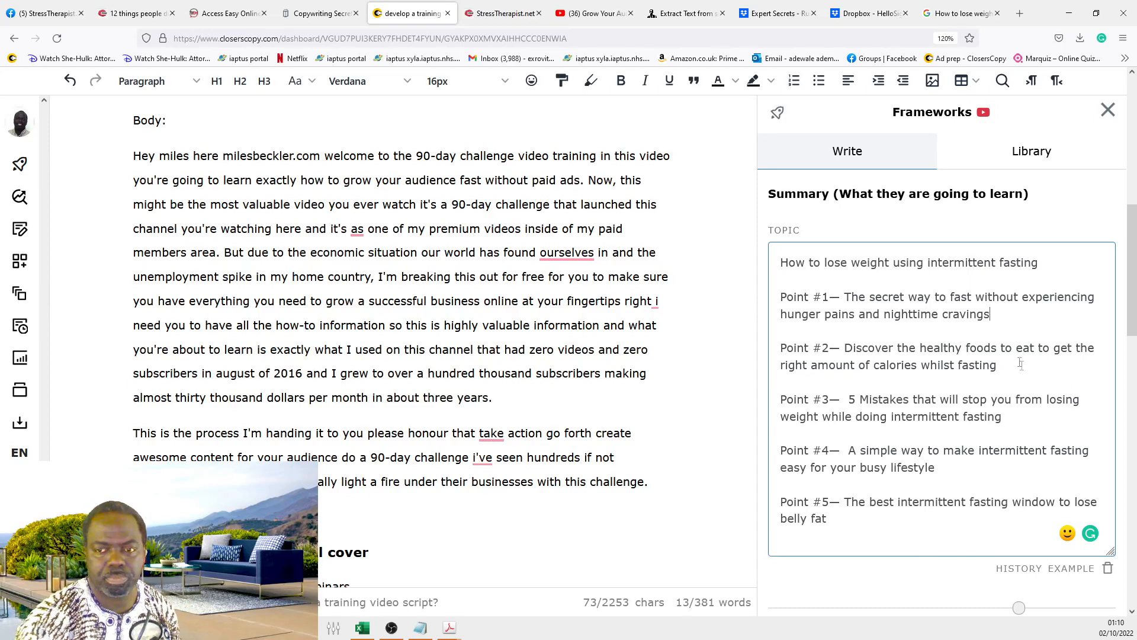
scroll(954, 373, "down", 1)
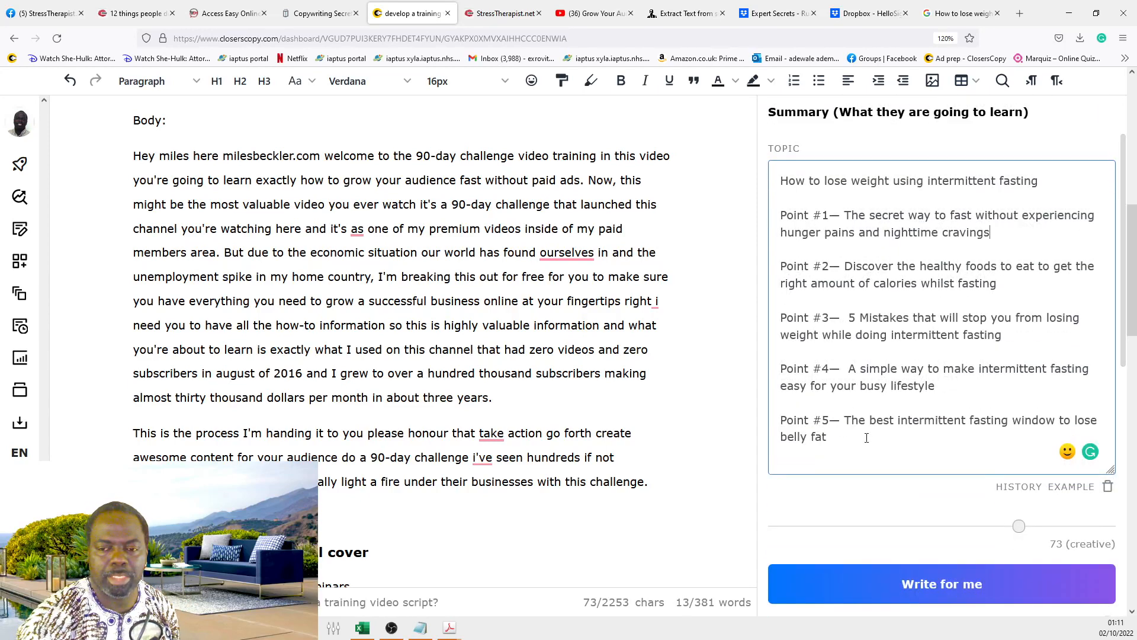
scroll(840, 434, "up", 1)
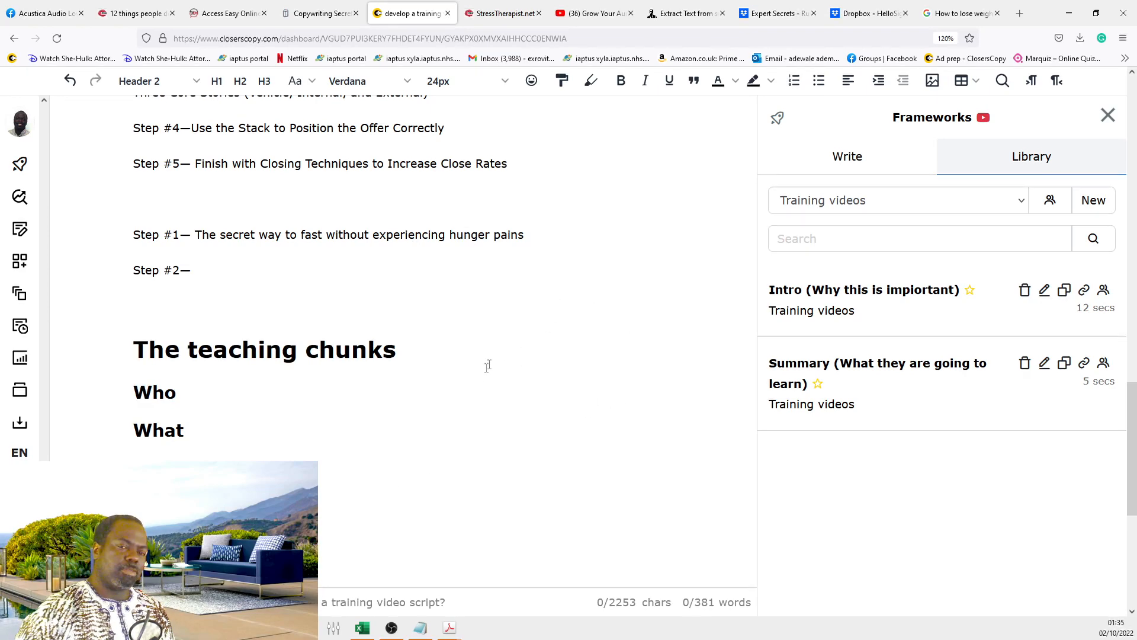
Step: Review the summary steps and the question headings under "The teaching chunks", focusing on the "Who" heading
scroll(569, 279, "down", 2)
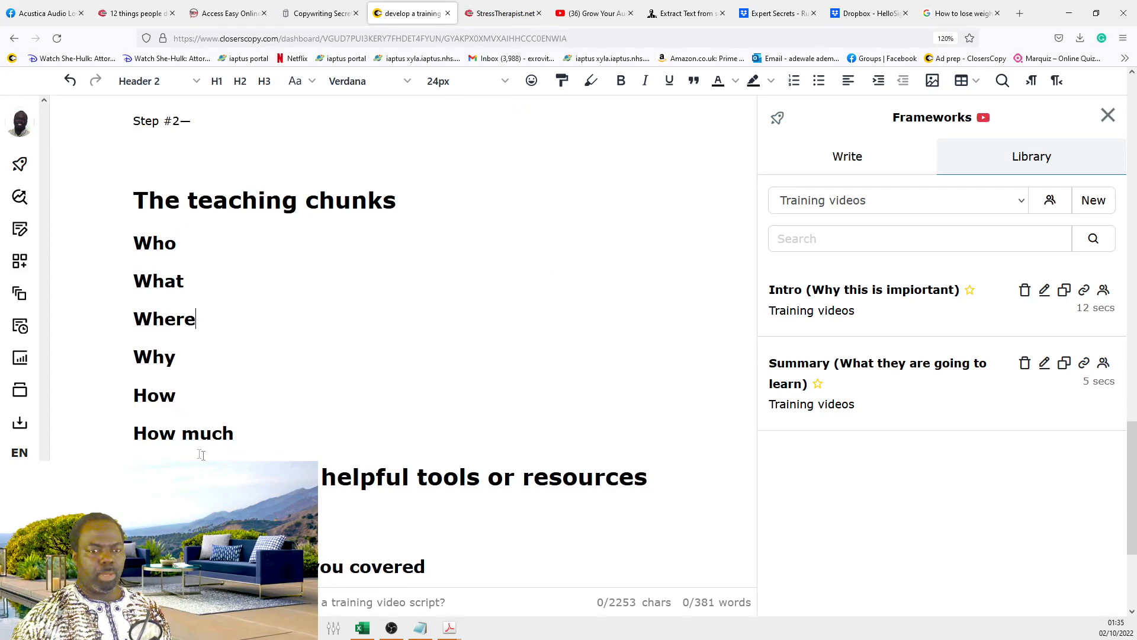
scroll(245, 422, "up", 2)
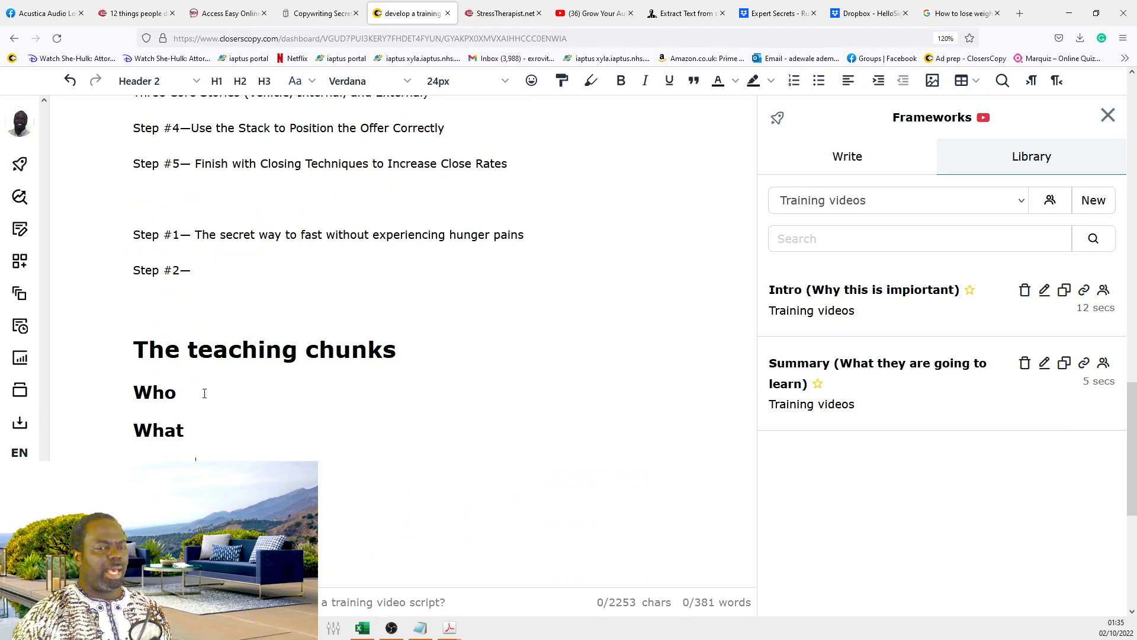
left_click_drag(204, 393, 114, 391)
left_click(178, 393)
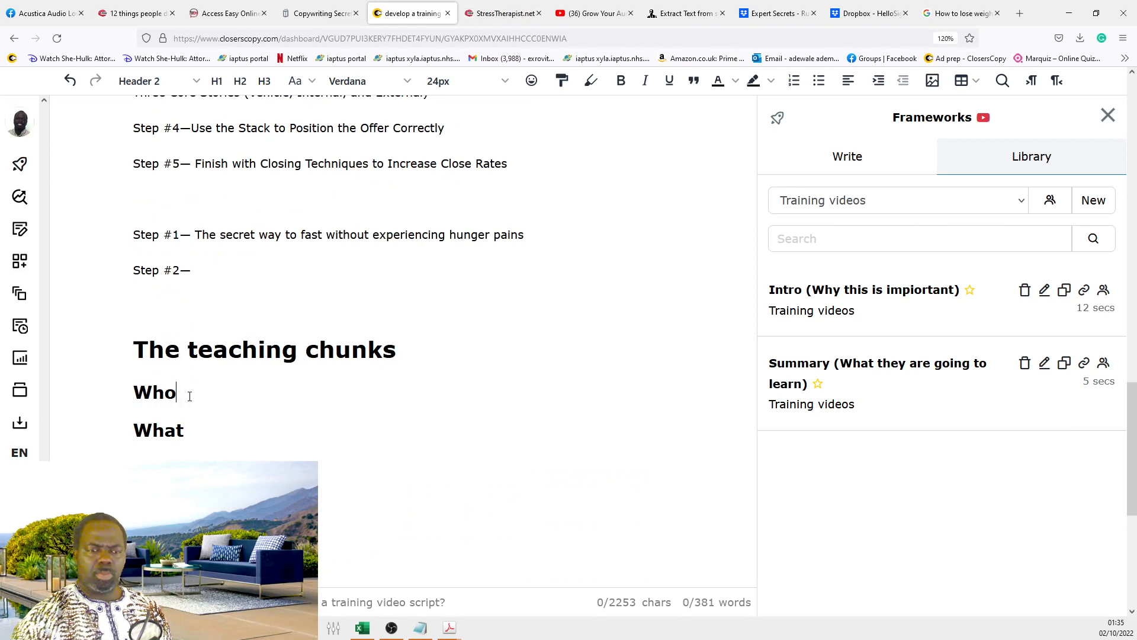
left_click_drag(190, 395, 105, 395)
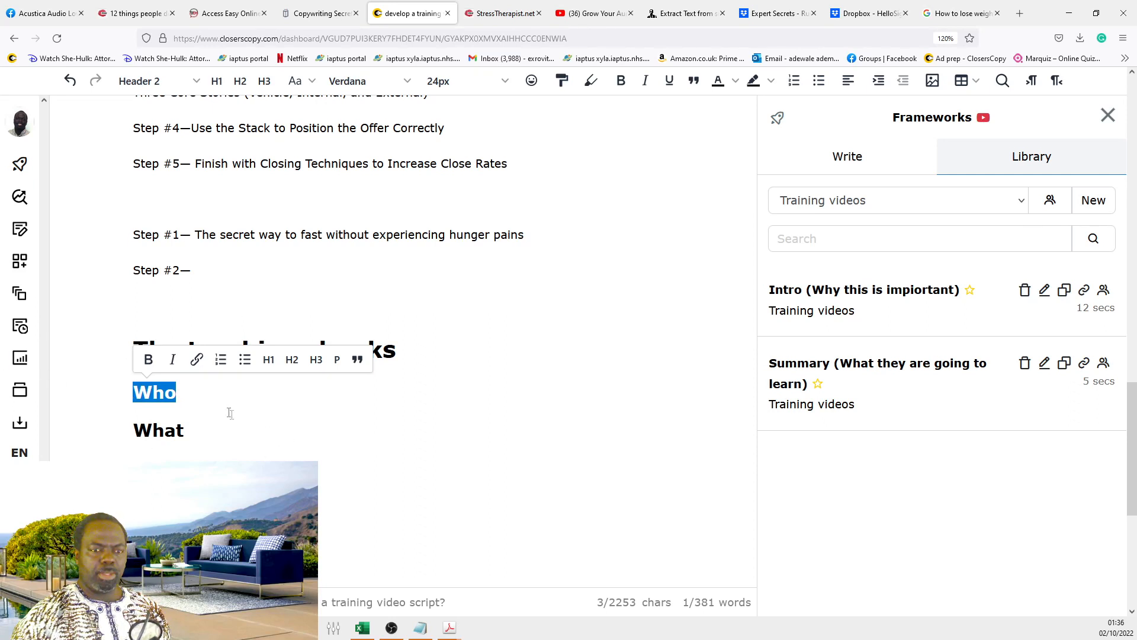
left_click(198, 390)
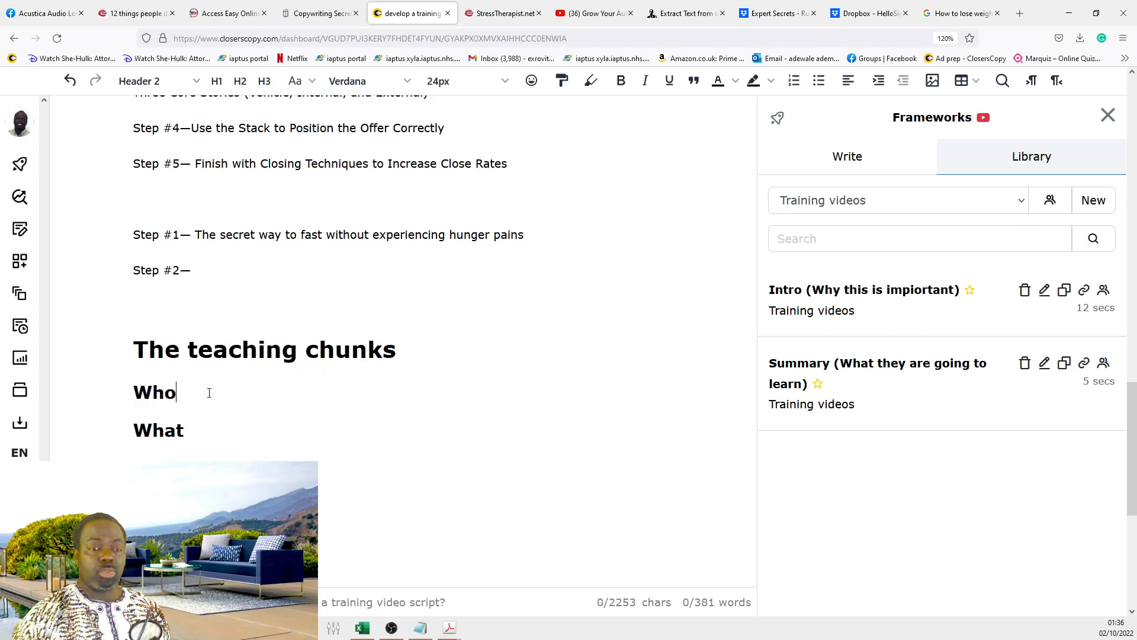
left_click_drag(197, 390, 140, 382)
left_click(221, 441)
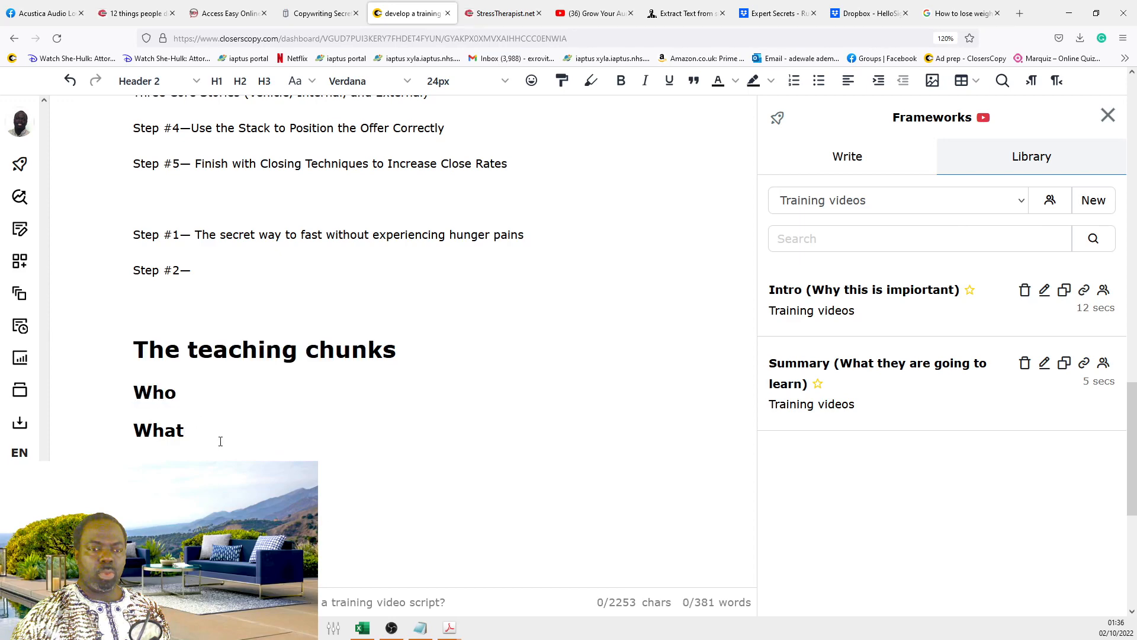
scroll(486, 442, "up", 3)
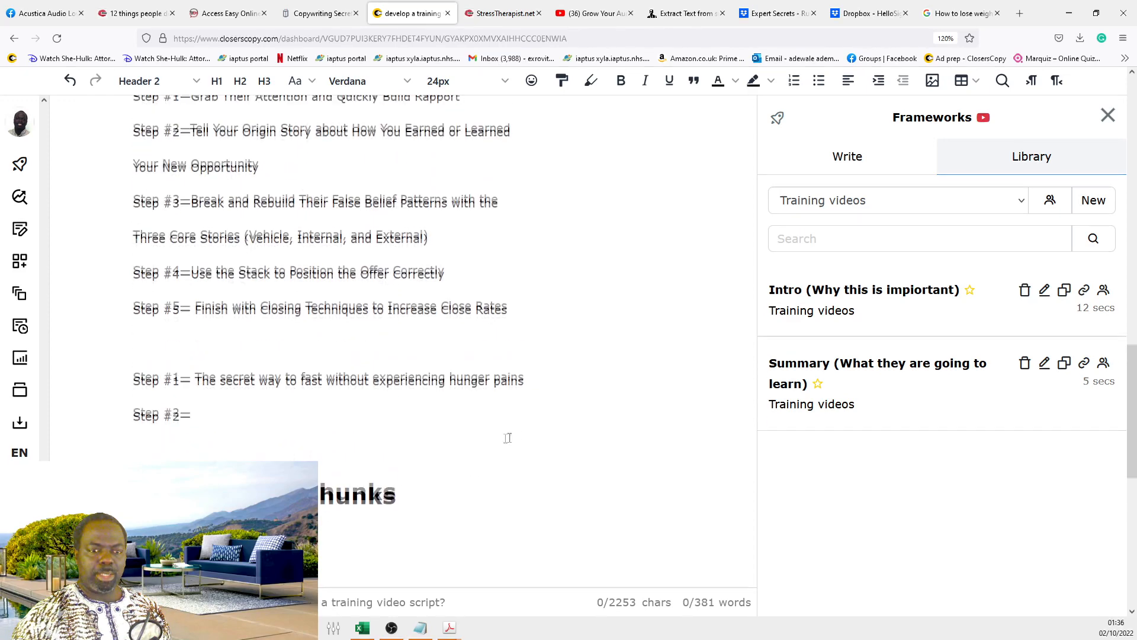
scroll(509, 430, "down", 5)
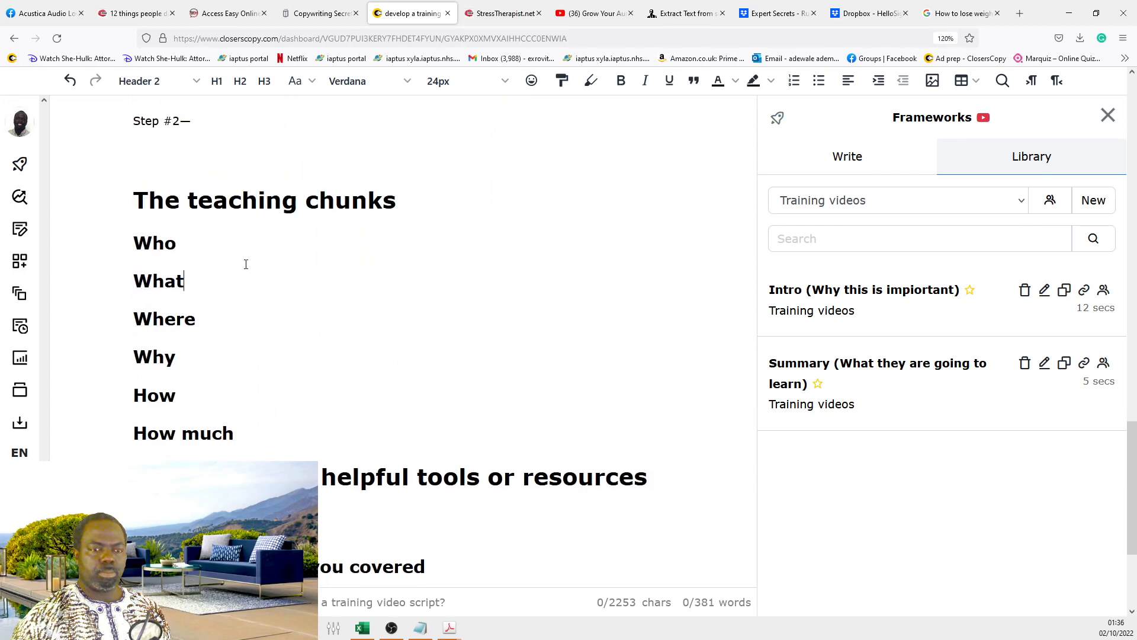
Step: Delete the "Who" heading under "The teaching chunks" together with its empty line
left_click_drag(213, 234, 111, 236)
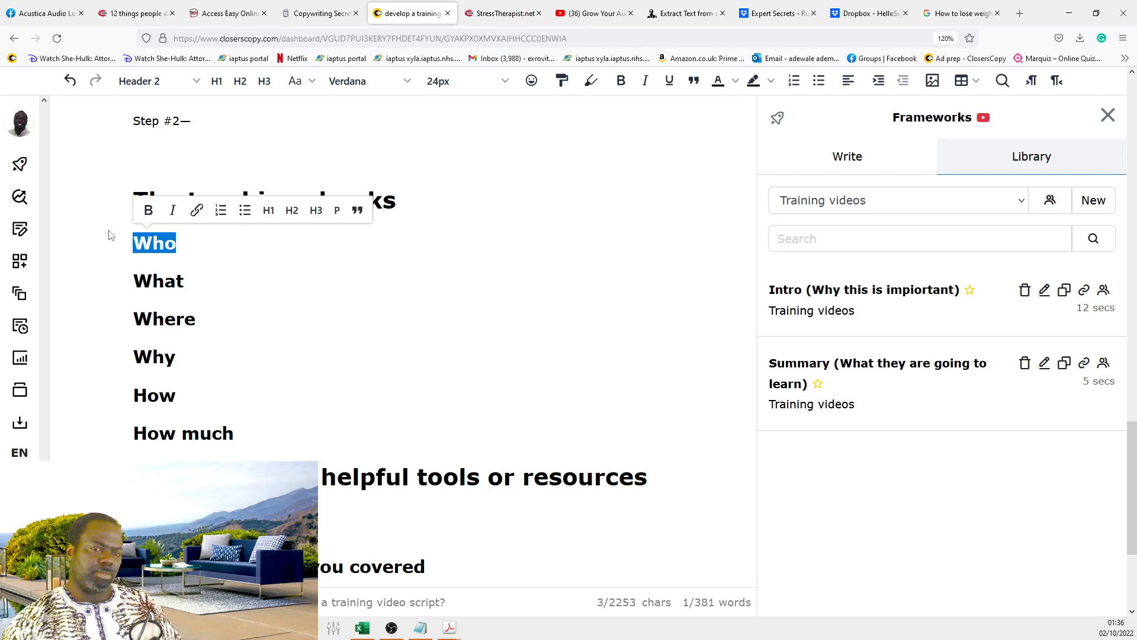
key("BackSpace")
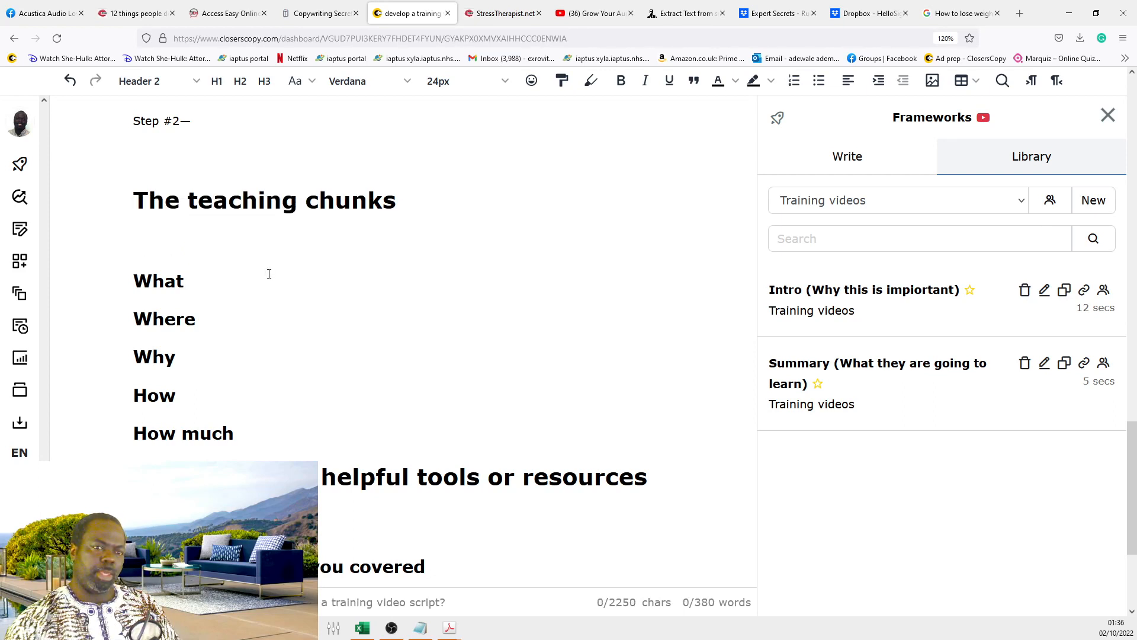
key("Delete")
Step: Review the remaining teaching-chunk headings one by one: What, Where, Why, How and How much
left_click(210, 246)
left_click_drag(211, 247, 143, 240)
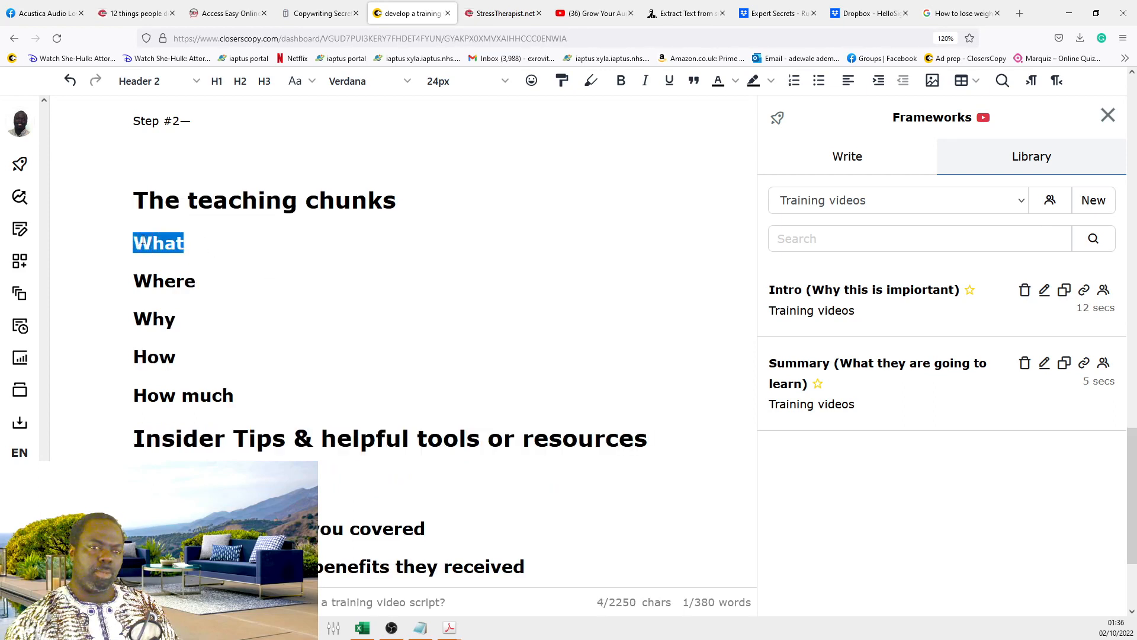
left_click(180, 358)
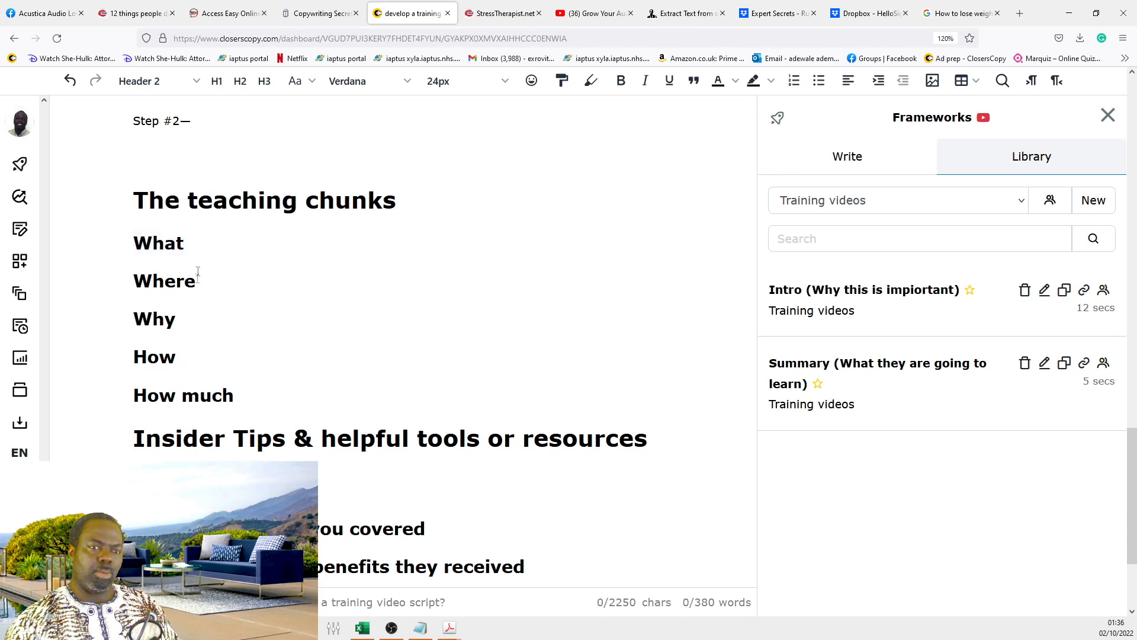
left_click(194, 234)
left_click(199, 318)
left_click_drag(223, 326, 109, 312)
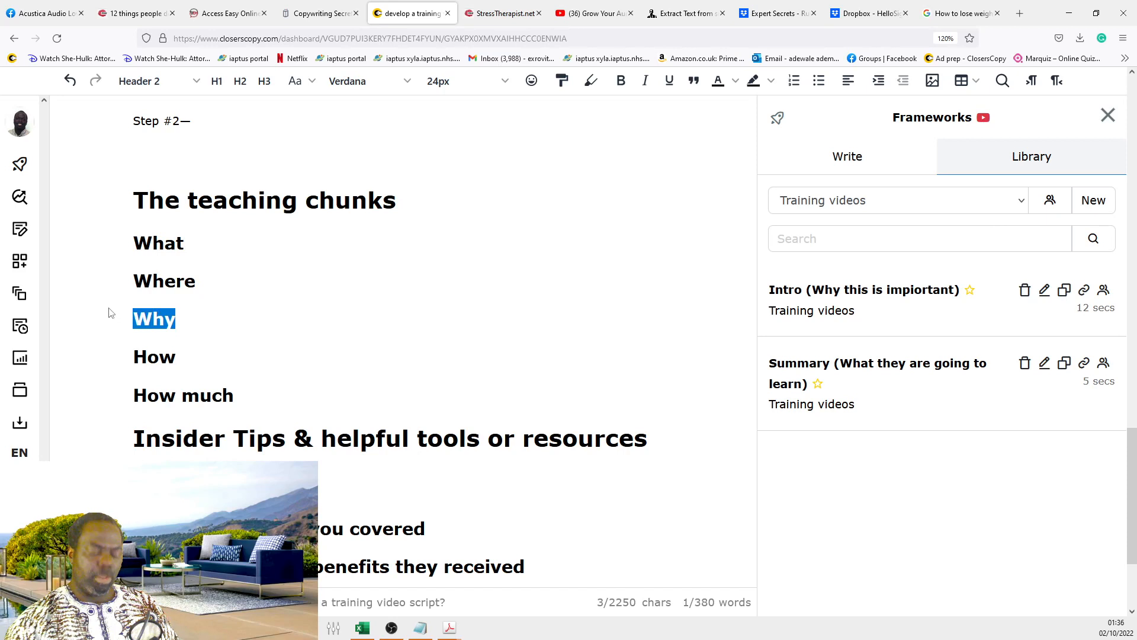
left_click(218, 342)
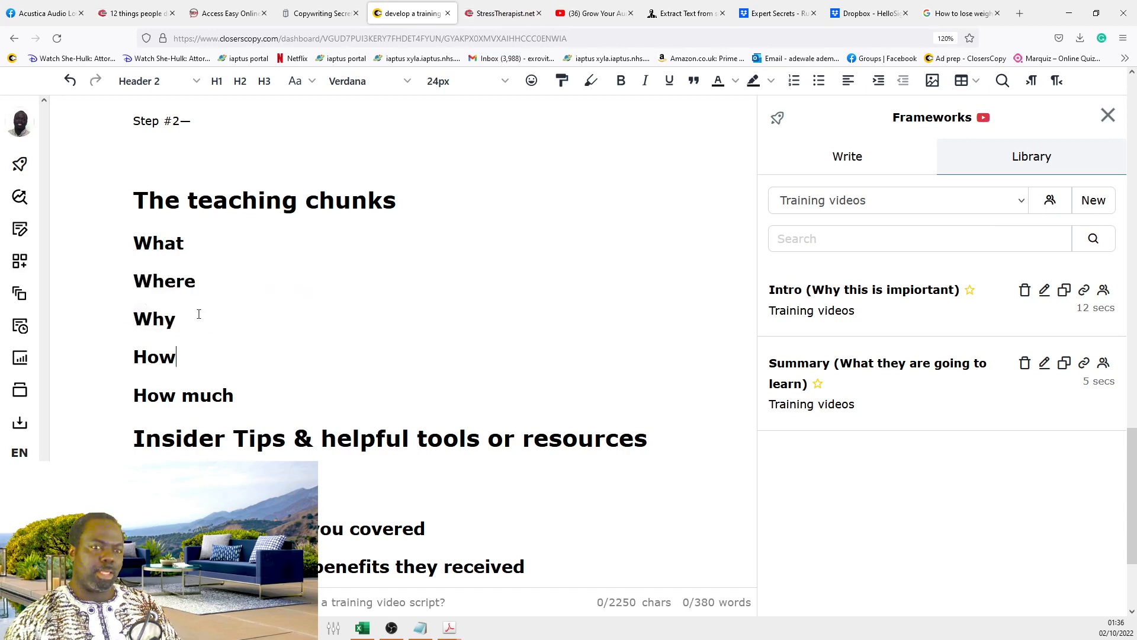
left_click_drag(199, 317, 128, 315)
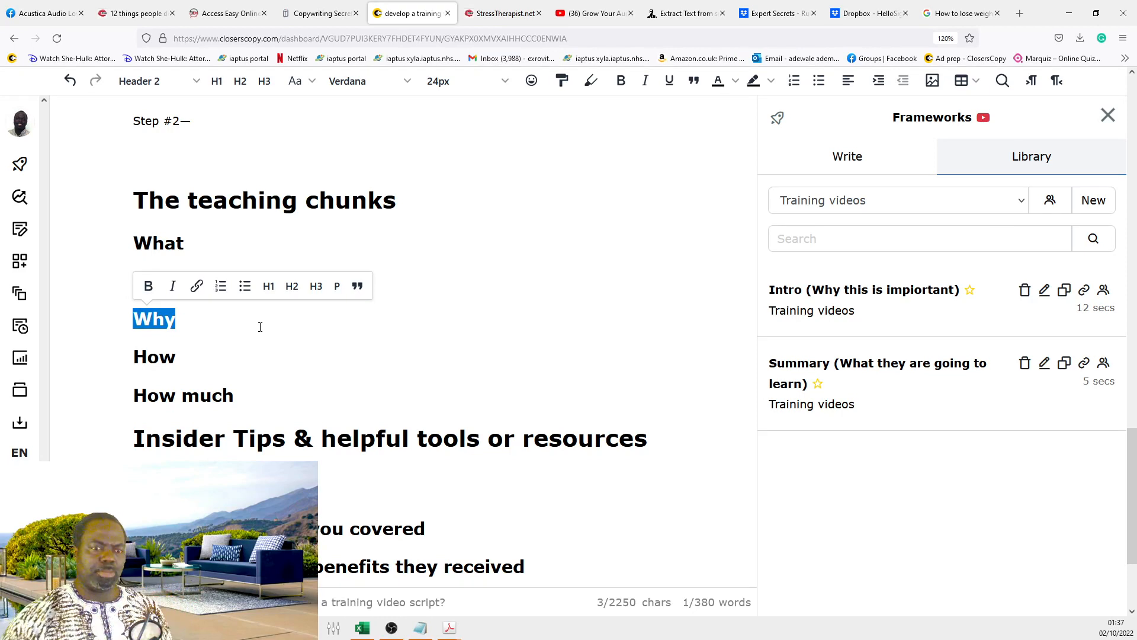
key("ctrl+z")
left_click(190, 240)
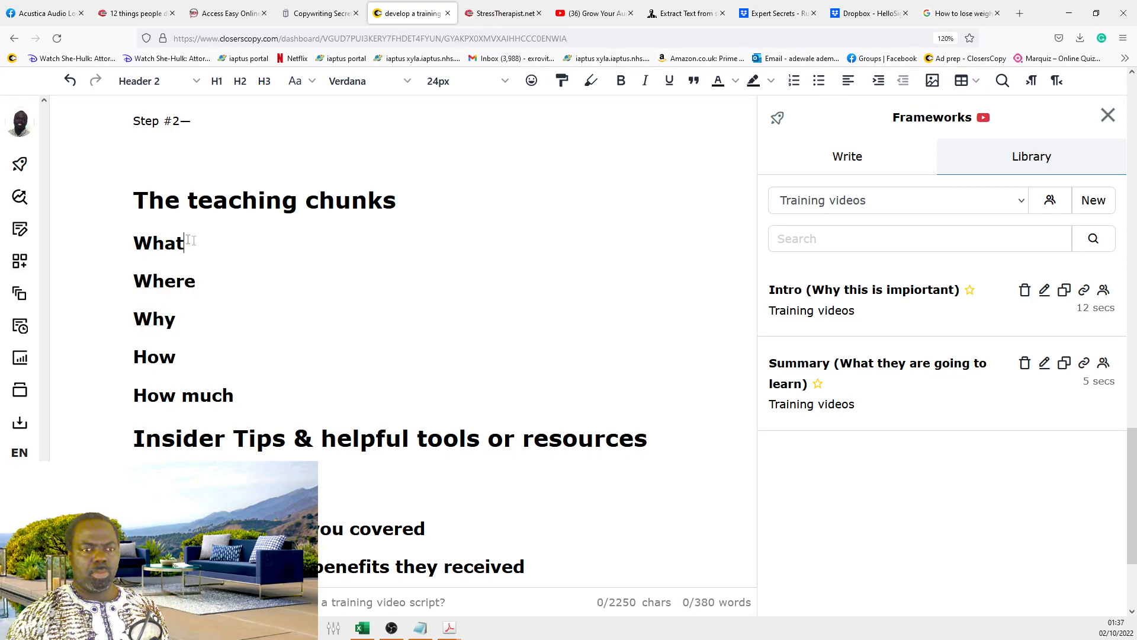
left_click_drag(190, 240, 116, 236)
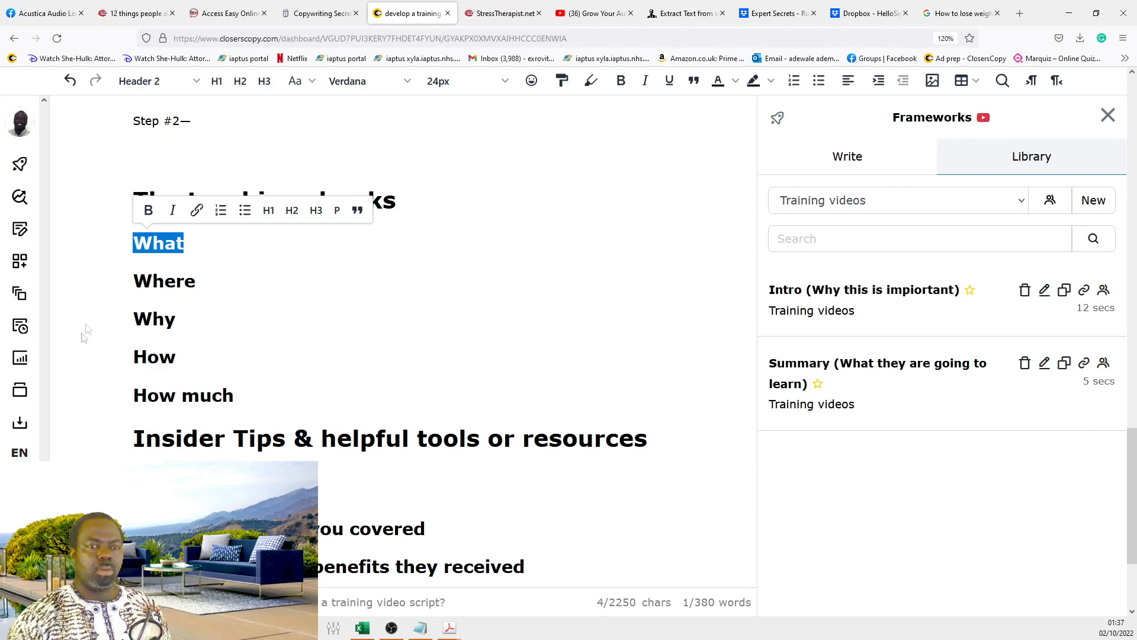
left_click(217, 282)
left_click_drag(244, 276, 134, 297)
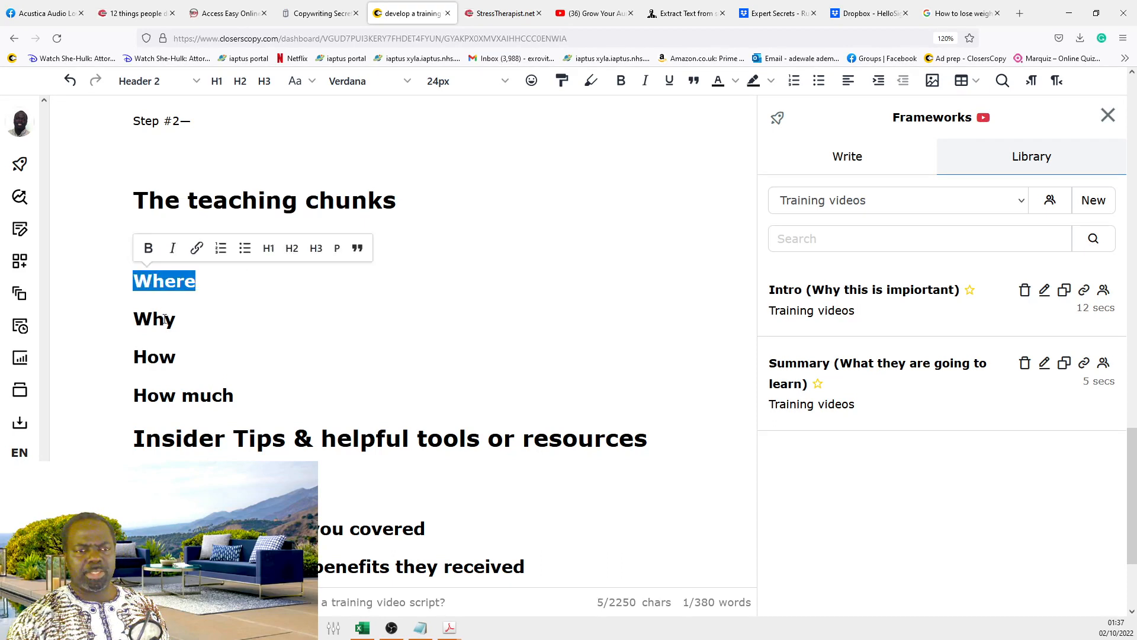
left_click(183, 315)
left_click_drag(208, 283, 127, 282)
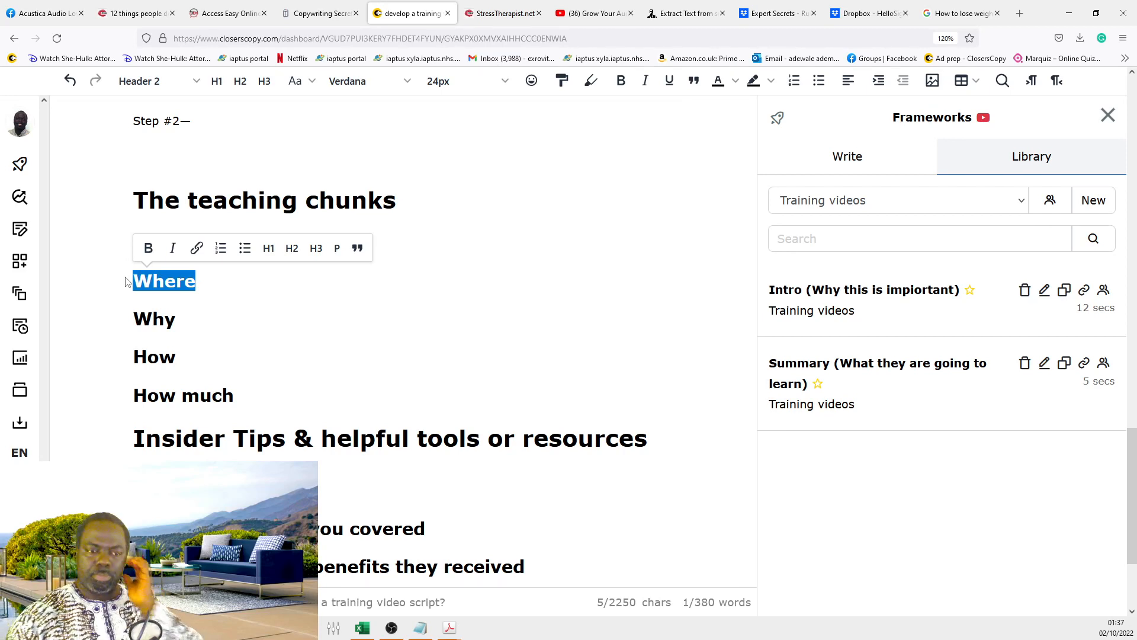
key("ctrl+z")
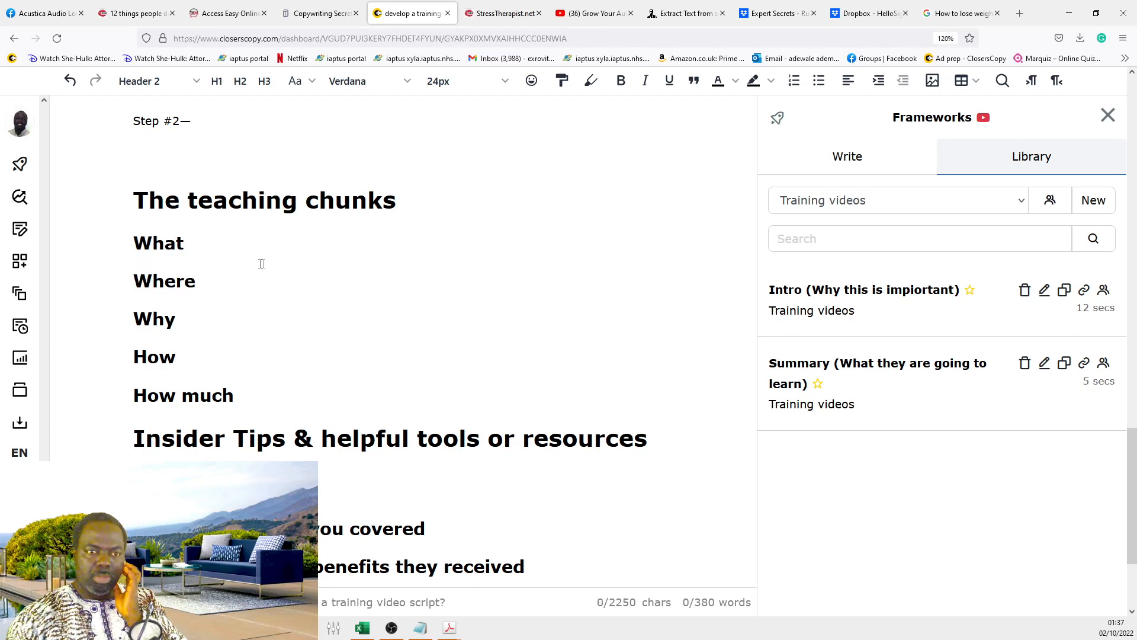
left_click(188, 244)
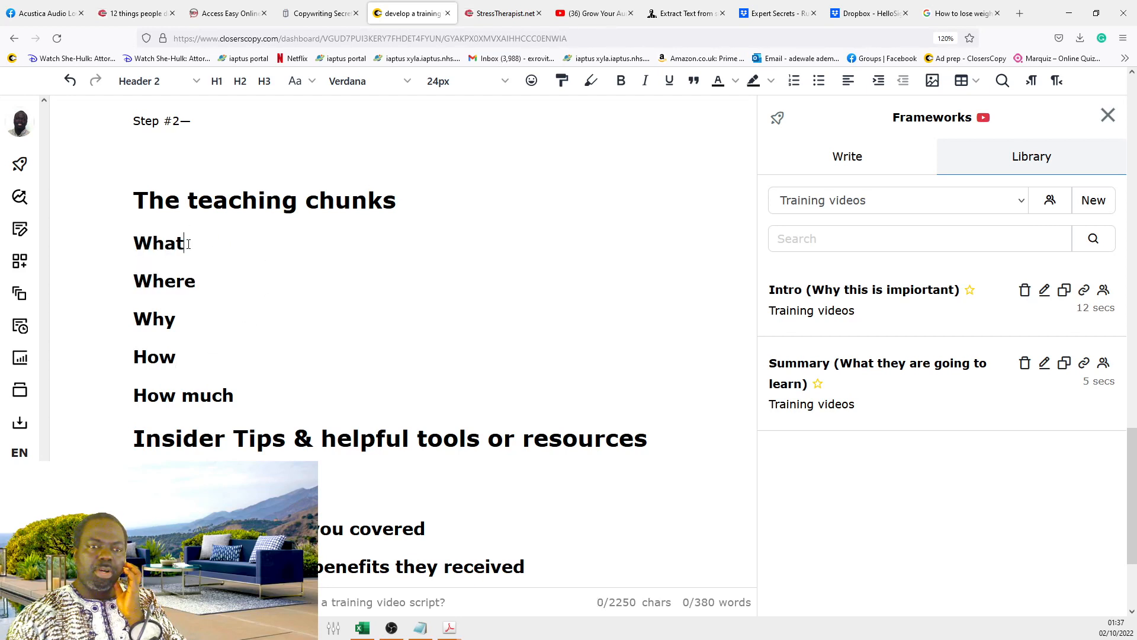
left_click_drag(189, 244, 133, 244)
left_click_drag(203, 272, 131, 282)
left_click_drag(178, 323, 131, 323)
left_click_drag(178, 361, 149, 364)
left_click(237, 395)
left_click_drag(237, 396, 127, 394)
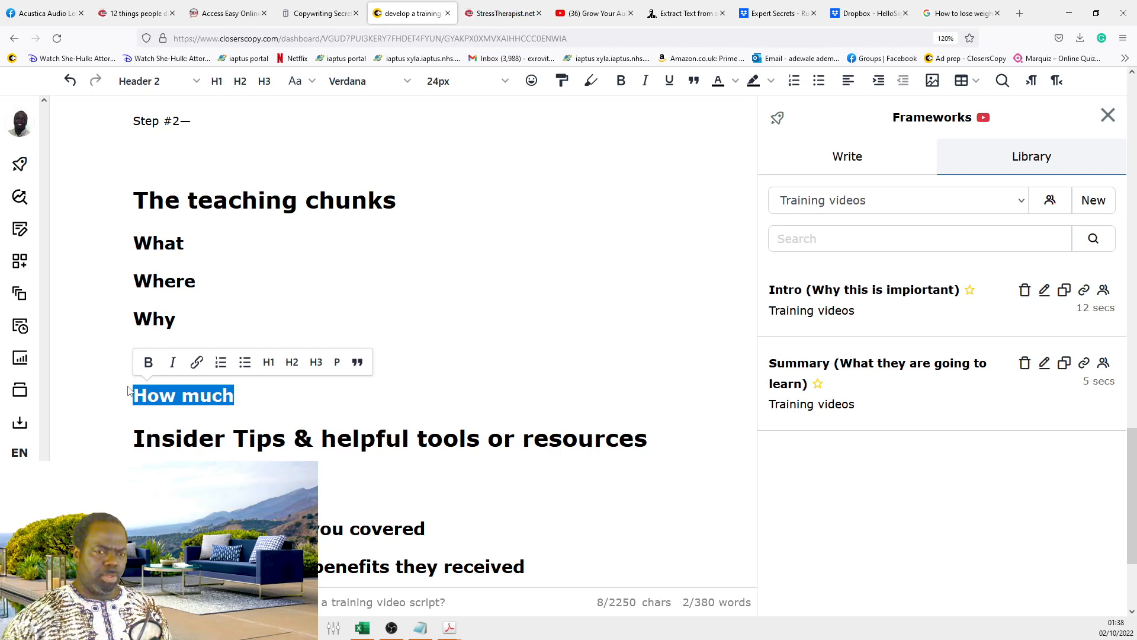
Step: Add a paragraph reading "What to do:" directly under the "What" heading
left_click(200, 237)
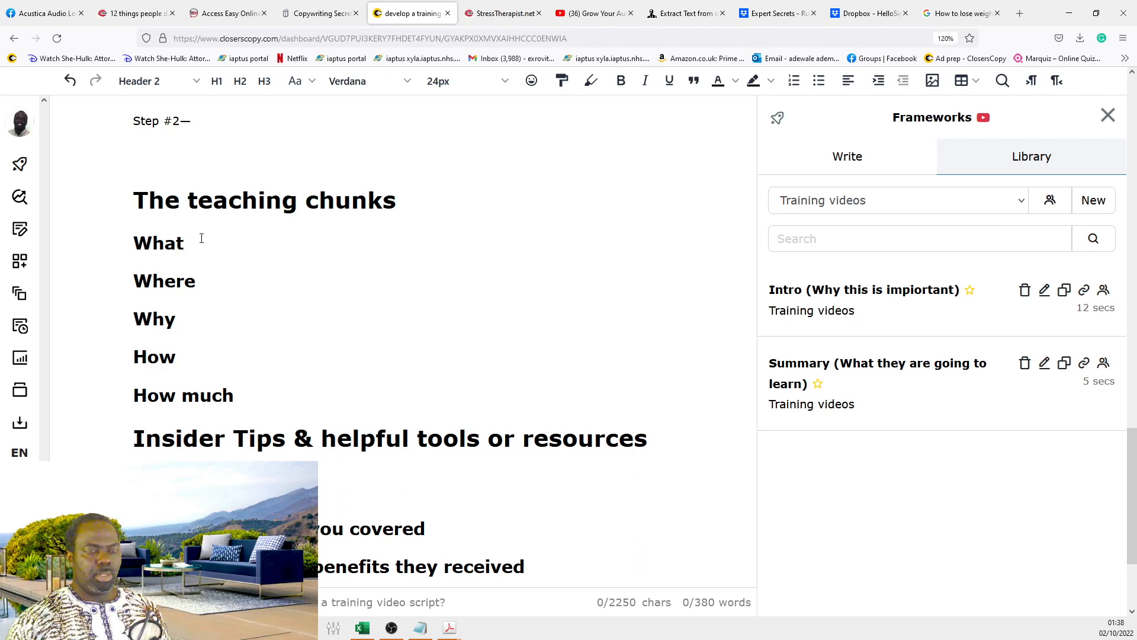
key("Return")
left_click(202, 242)
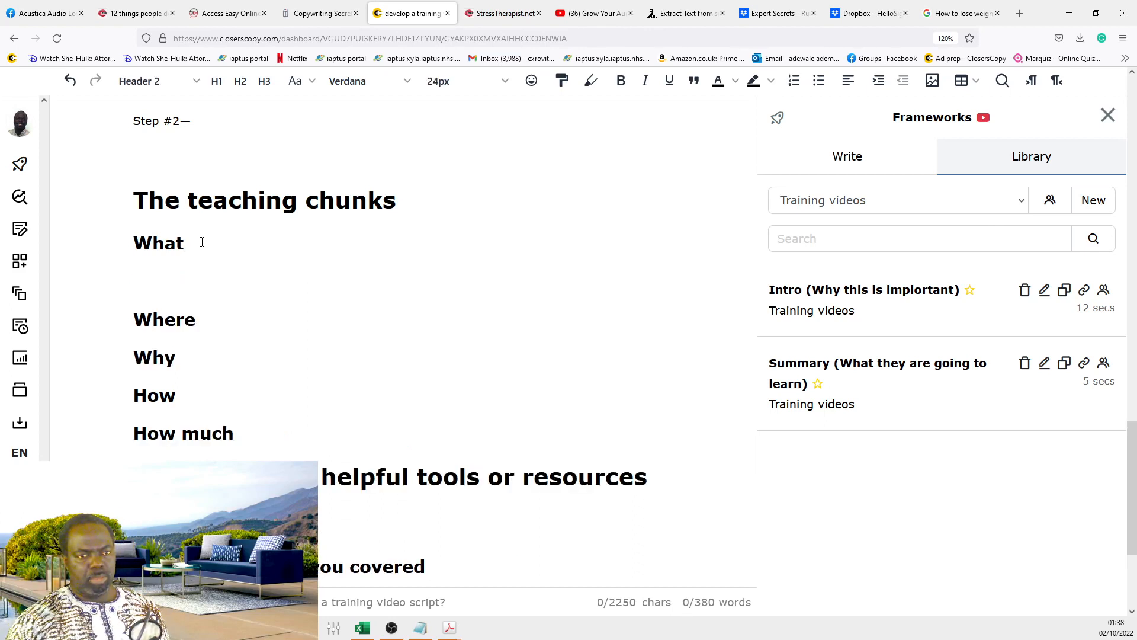
left_click(144, 278)
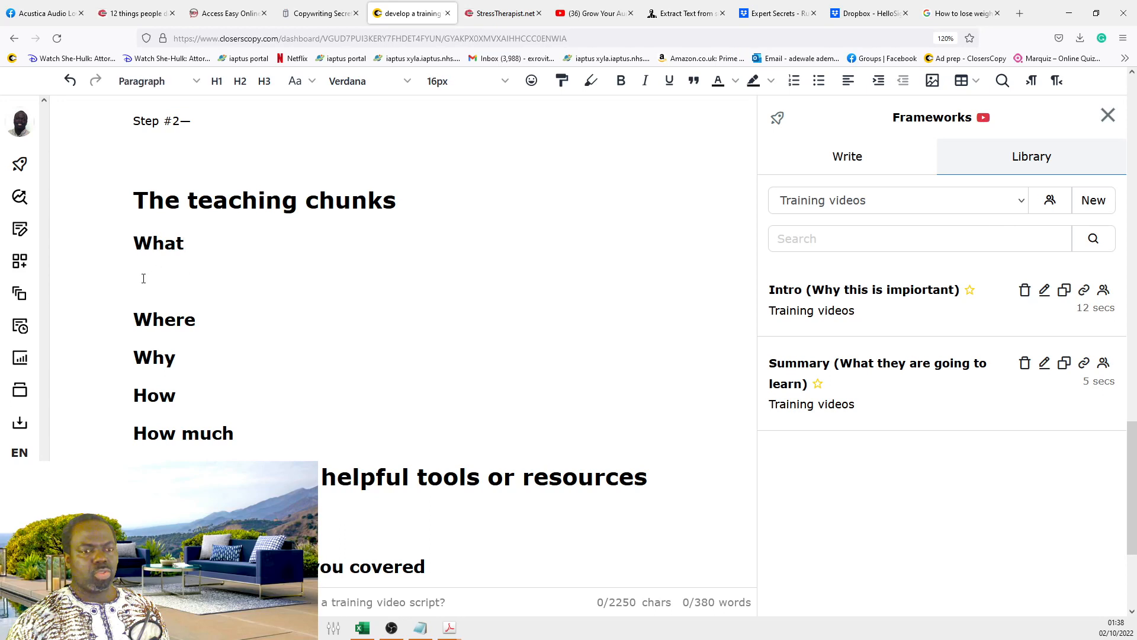
type("What to do:")
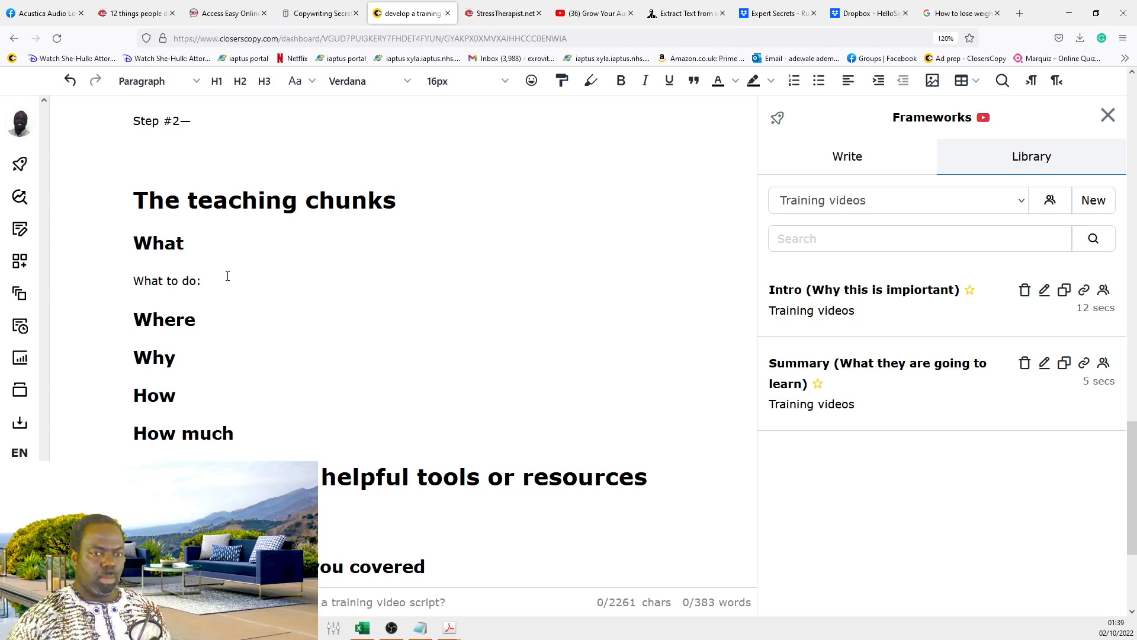
Step: Below "What to do:", add the lines "Topic: How to create perfect webinars", "Subtopic:" and "Body"
key("Return")
type("Topic:")
key("Return")
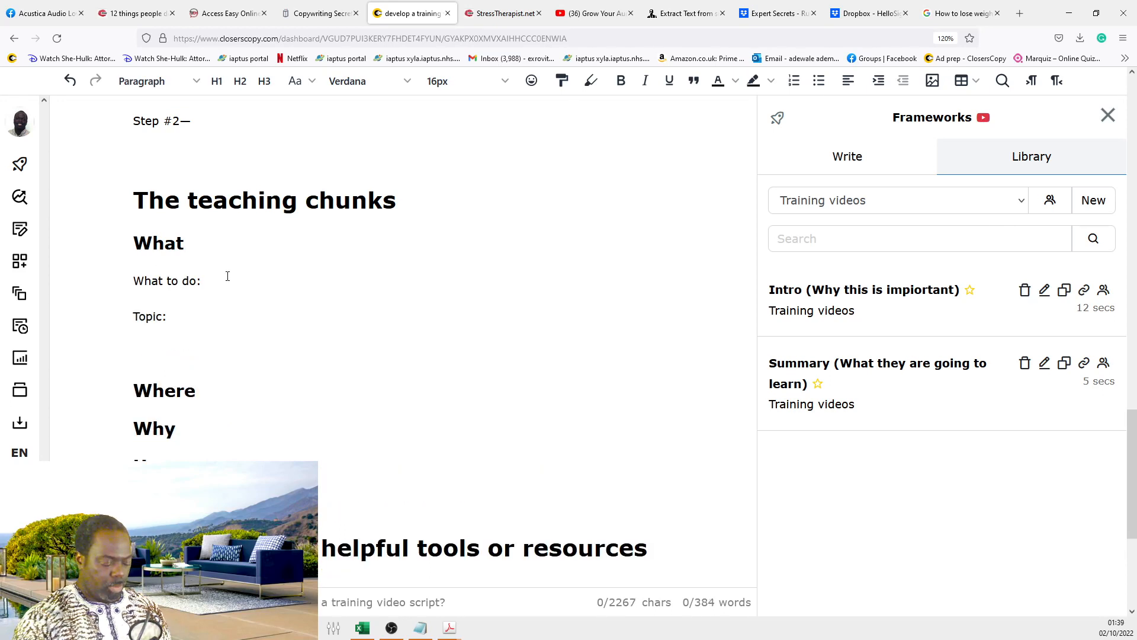
type("Subtopic")
key("Return")
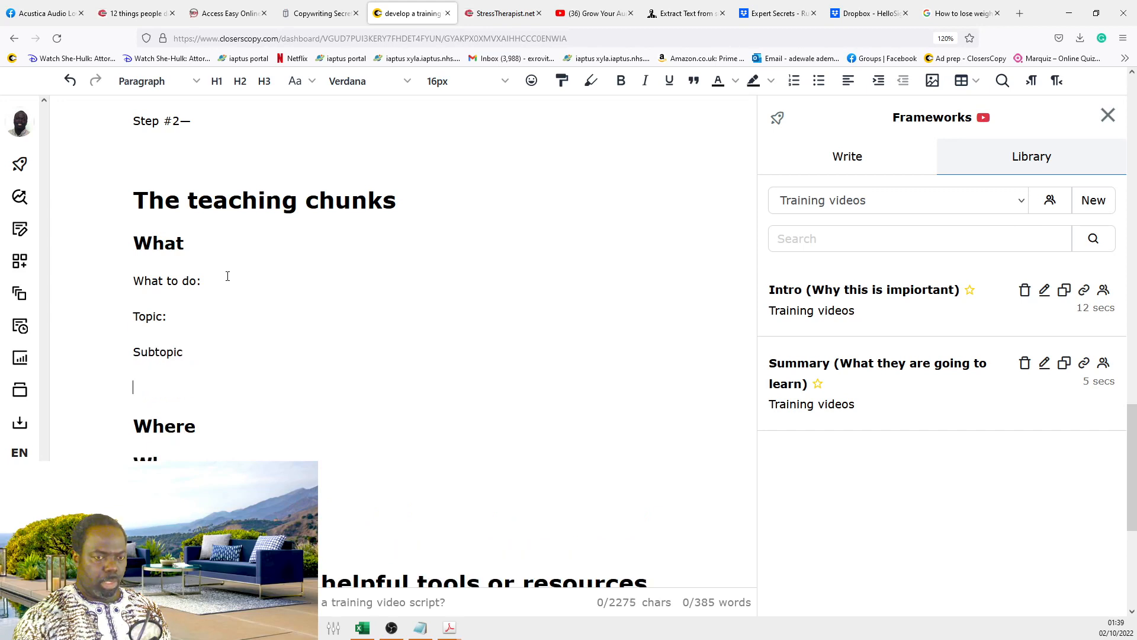
type("Body")
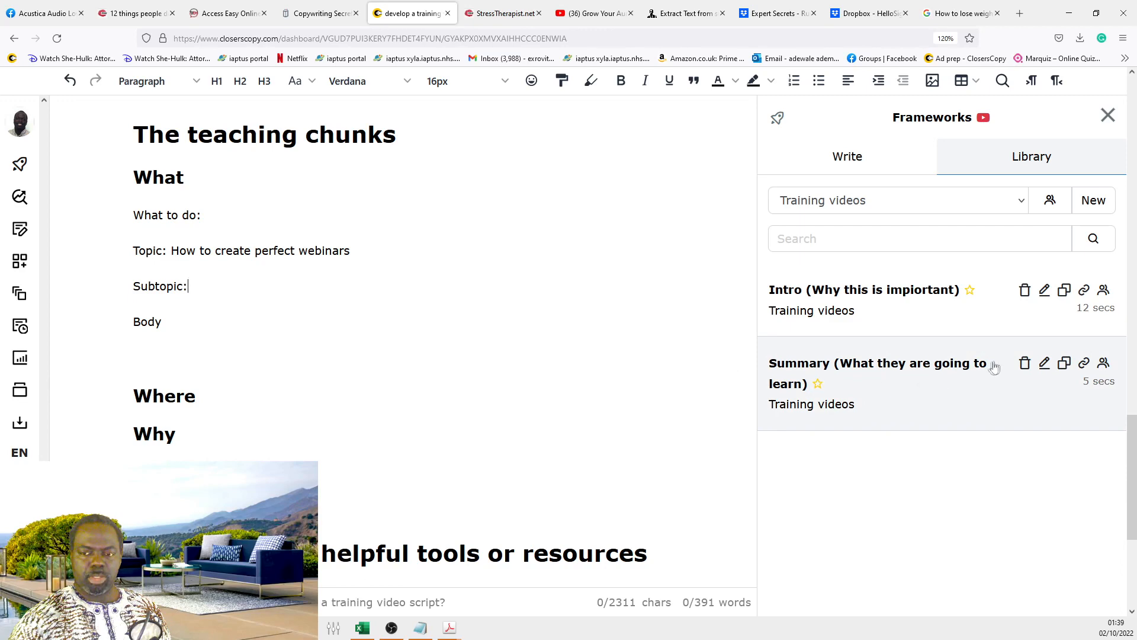
Step: Take the Point #1 wording from the Summary framework's instruction and fill the subtopic with "How to grab attention and quickly build rapport"
left_click(1045, 364)
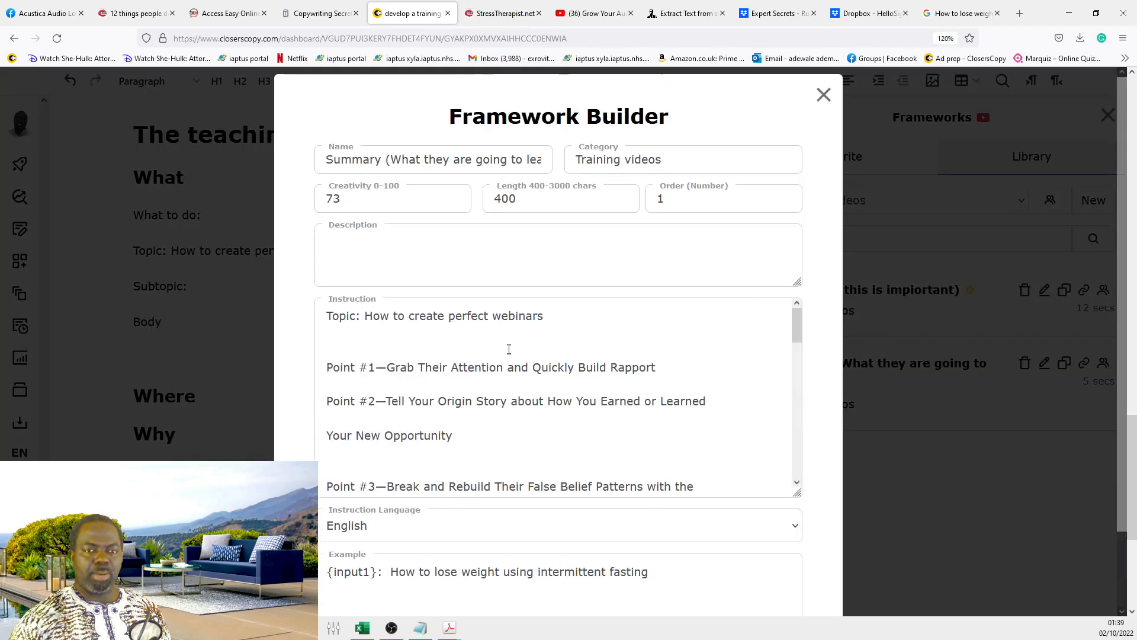
left_click_drag(658, 368, 388, 367)
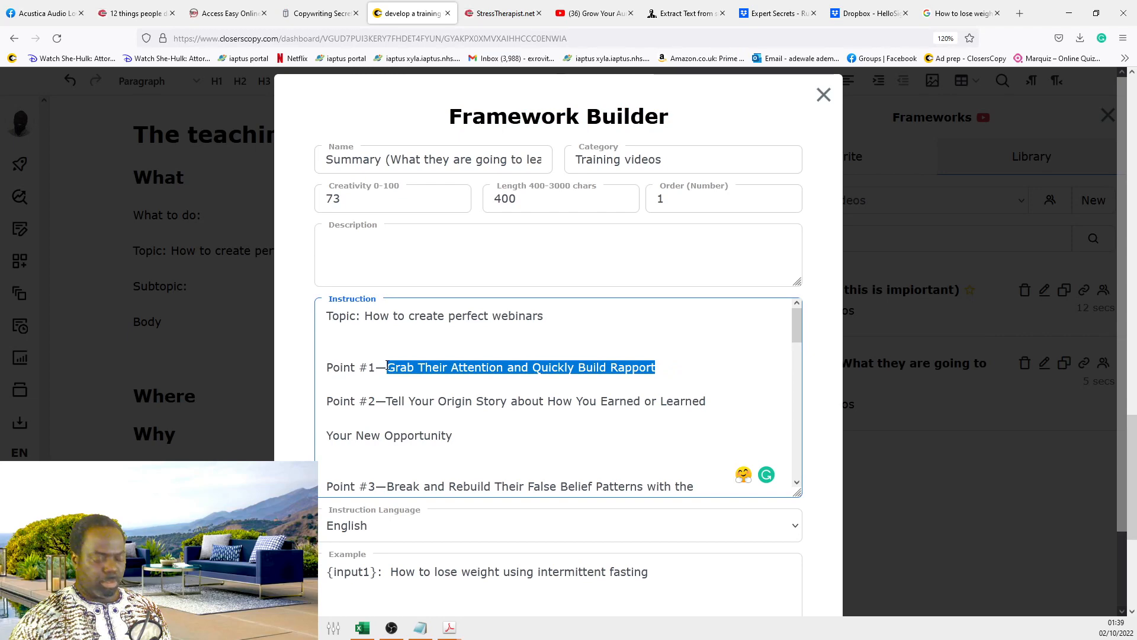
left_click(824, 95)
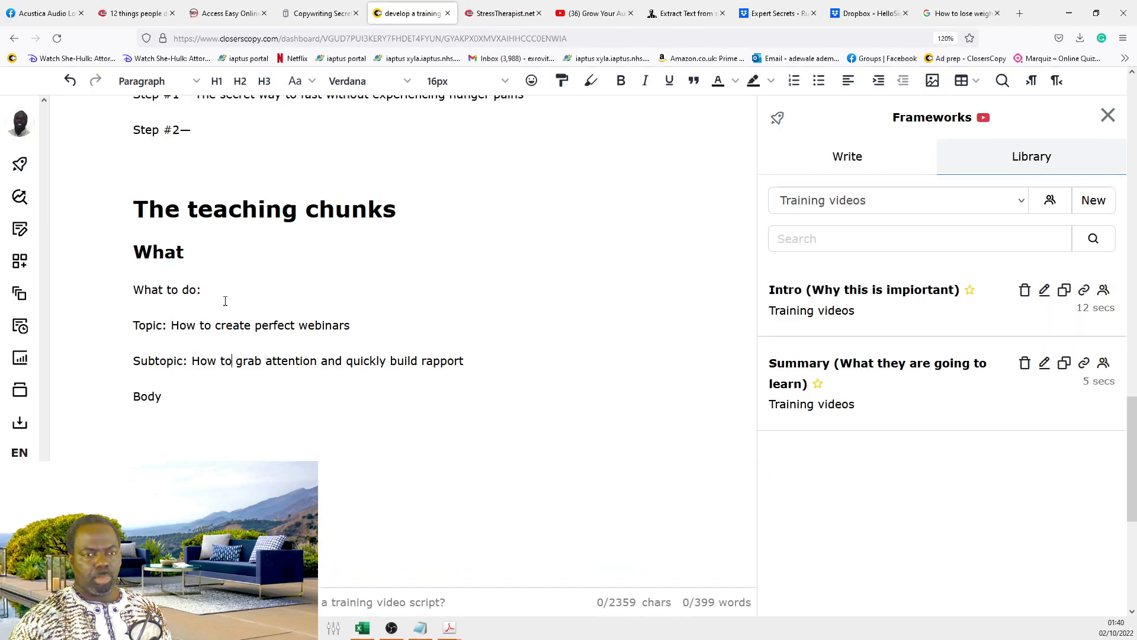
Step: Reword the subtopic as "How to grab attention and quickly build rapport in a webinar" and add a colon after "Body"
left_click_drag(218, 362, 192, 359)
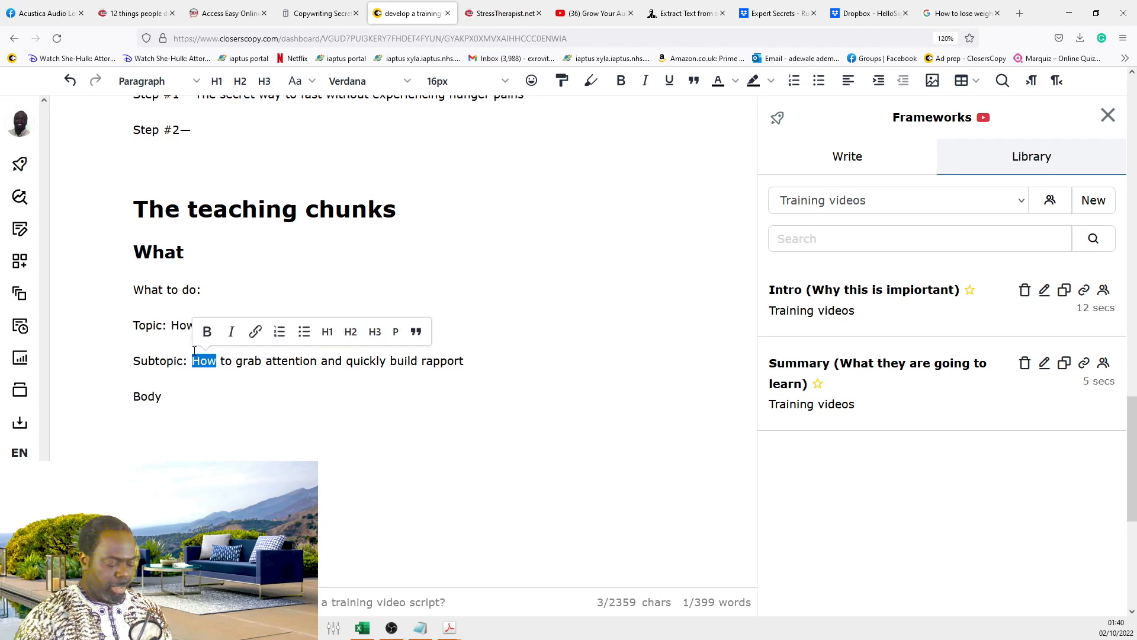
key("BackSpace")
type("Steps to")
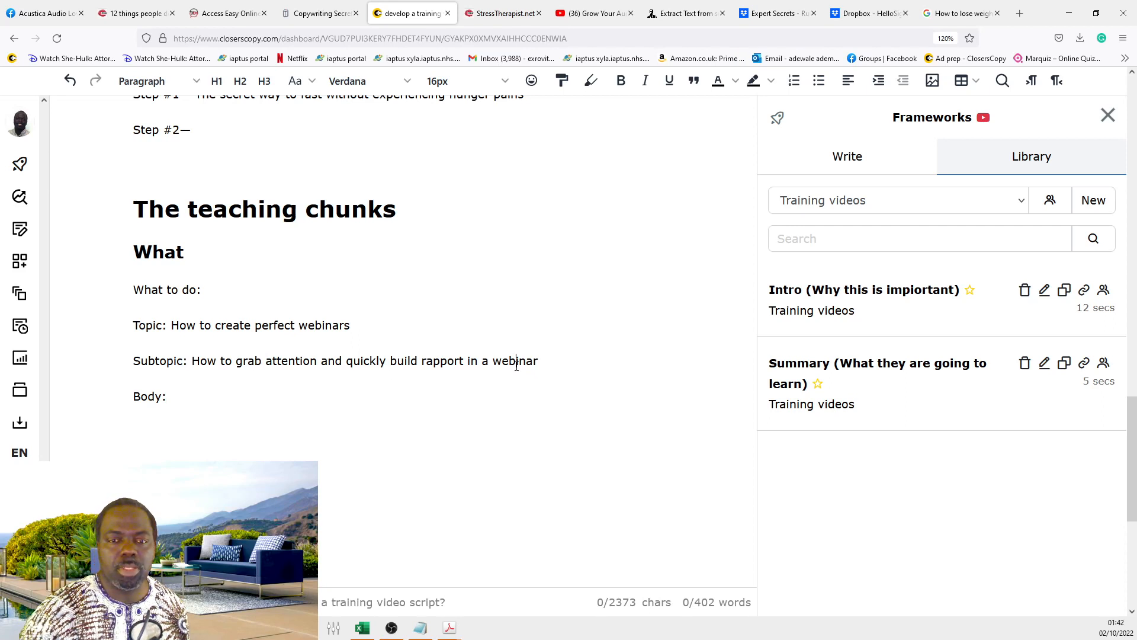
left_click_drag(548, 364, 193, 363)
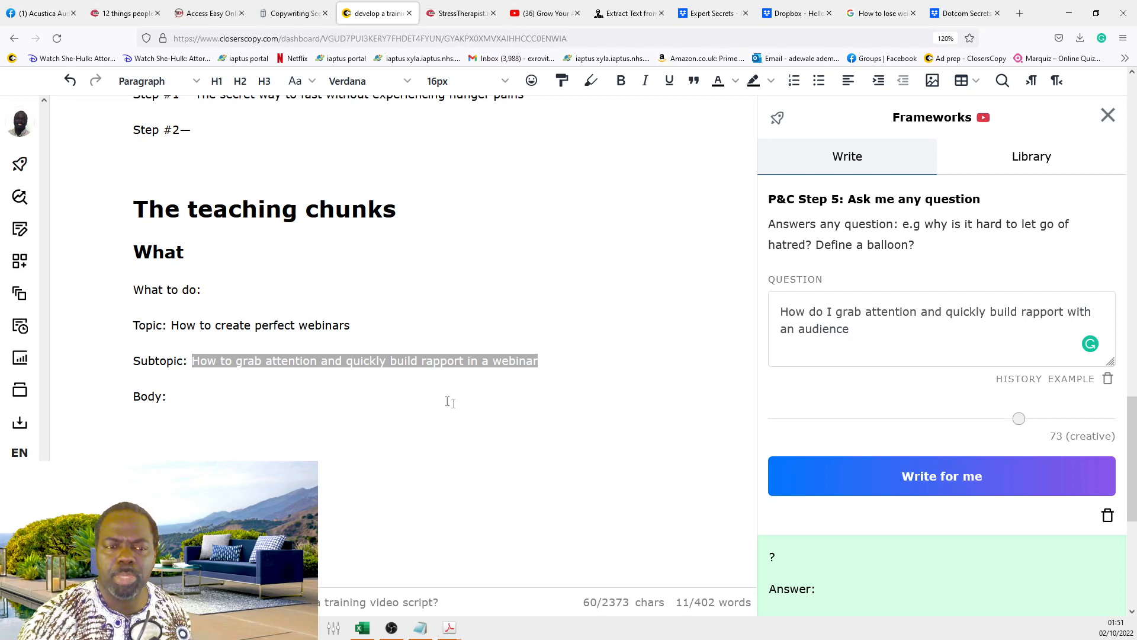
Step: Compare the subtopic line in the document with the question entered in the "Ask me any question" framework
left_click(191, 361)
left_click_drag(191, 360, 339, 375)
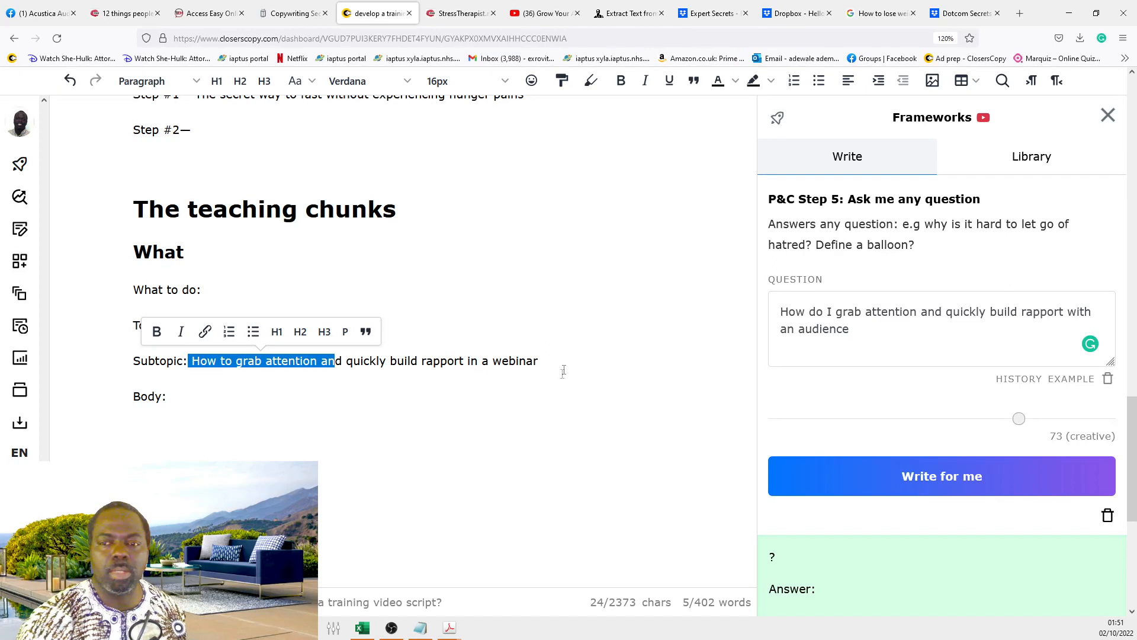
left_click(282, 401)
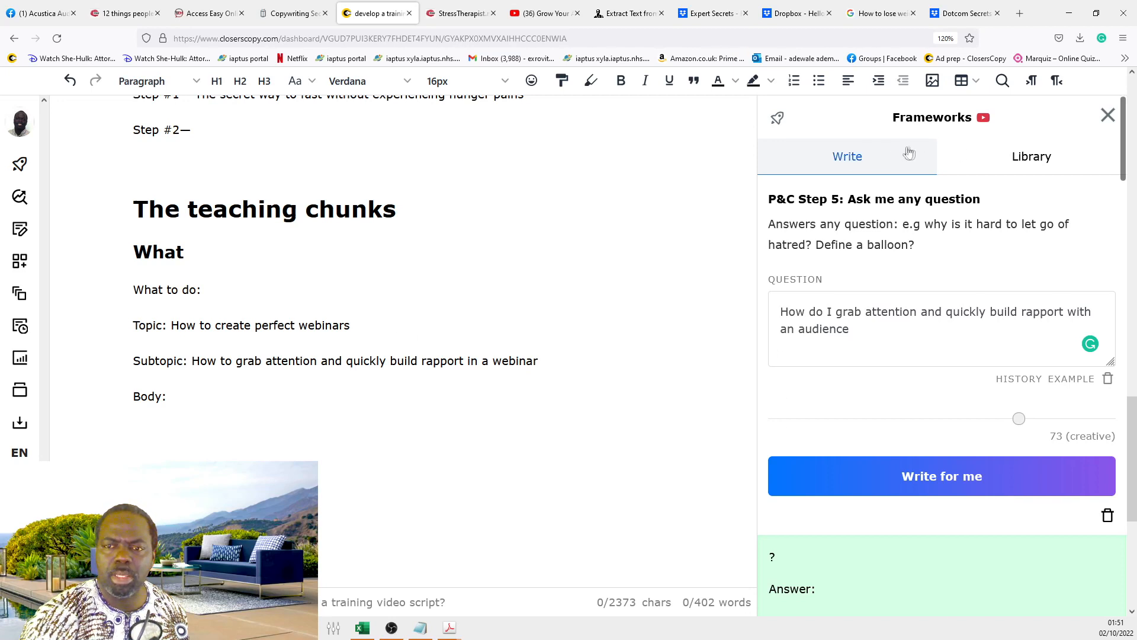
left_click(891, 344)
left_click(922, 312)
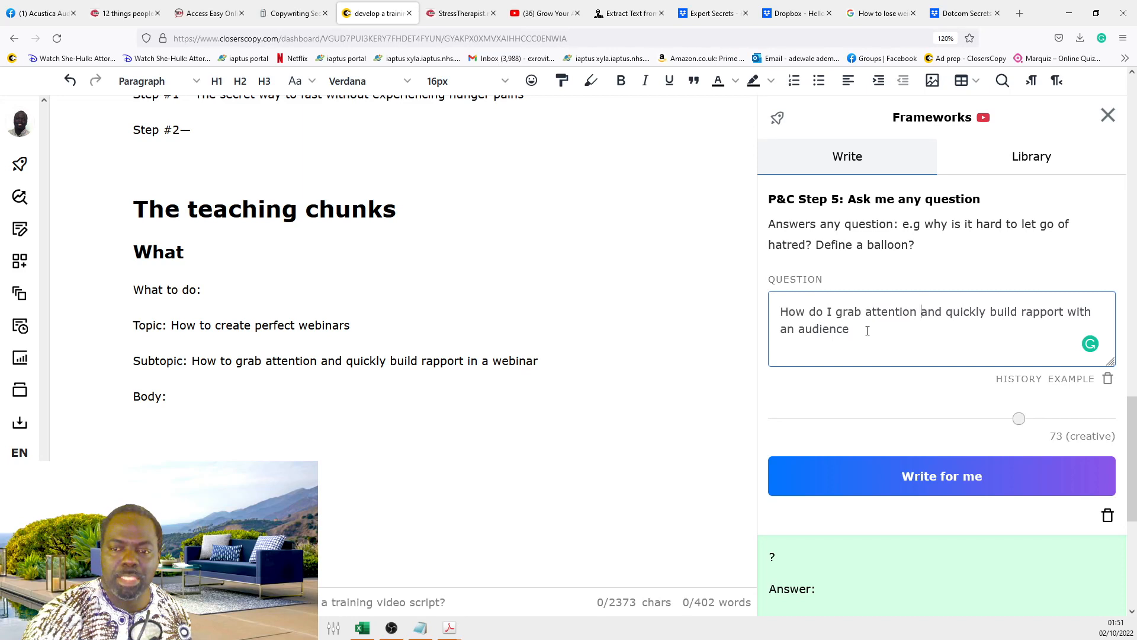
left_click_drag(853, 329, 827, 311)
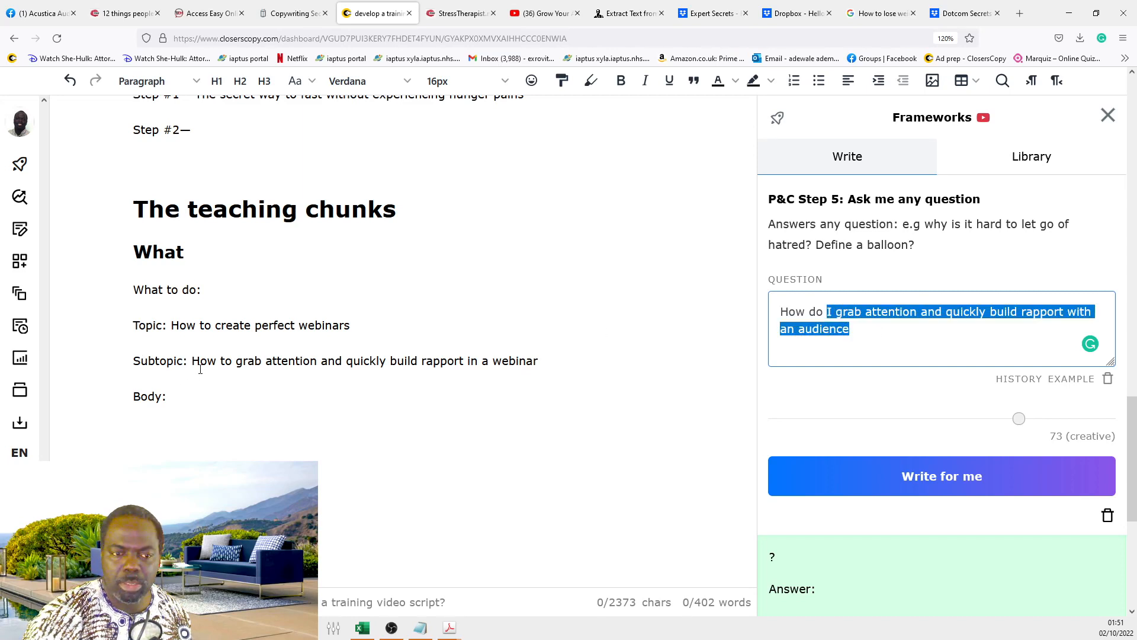
left_click_drag(538, 361, 202, 363)
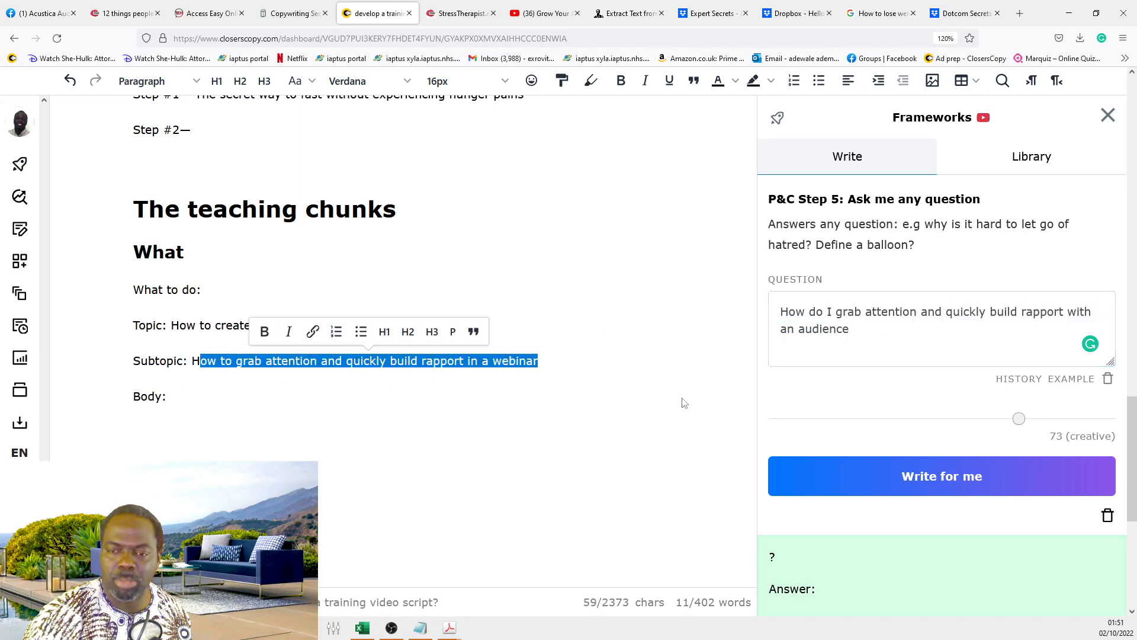
left_click(828, 338)
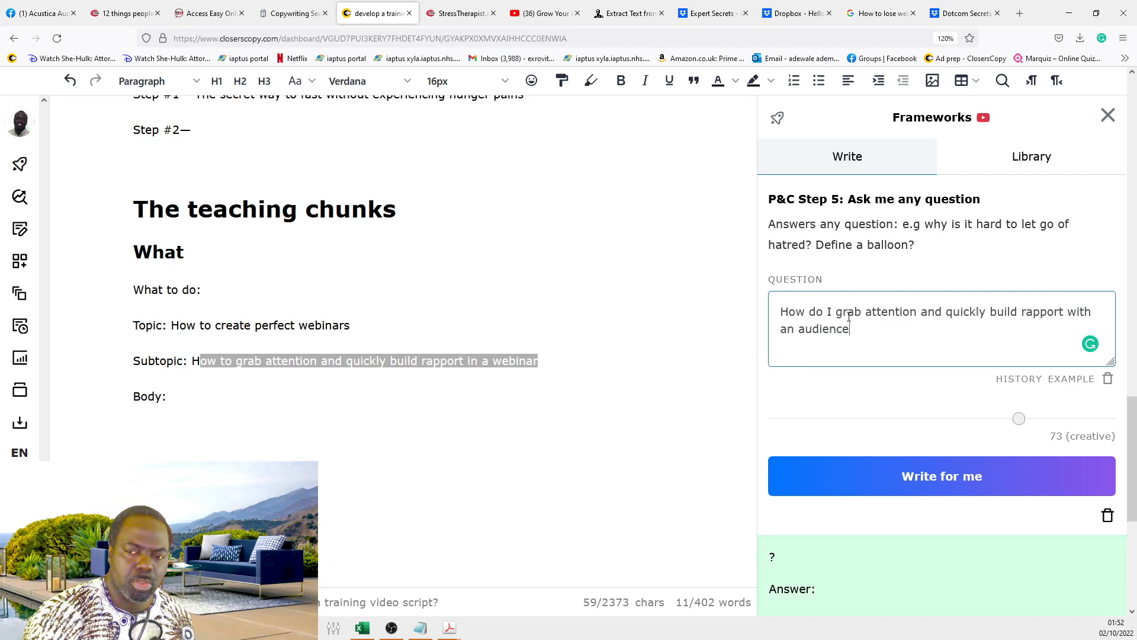
left_click_drag(816, 312, 972, 325)
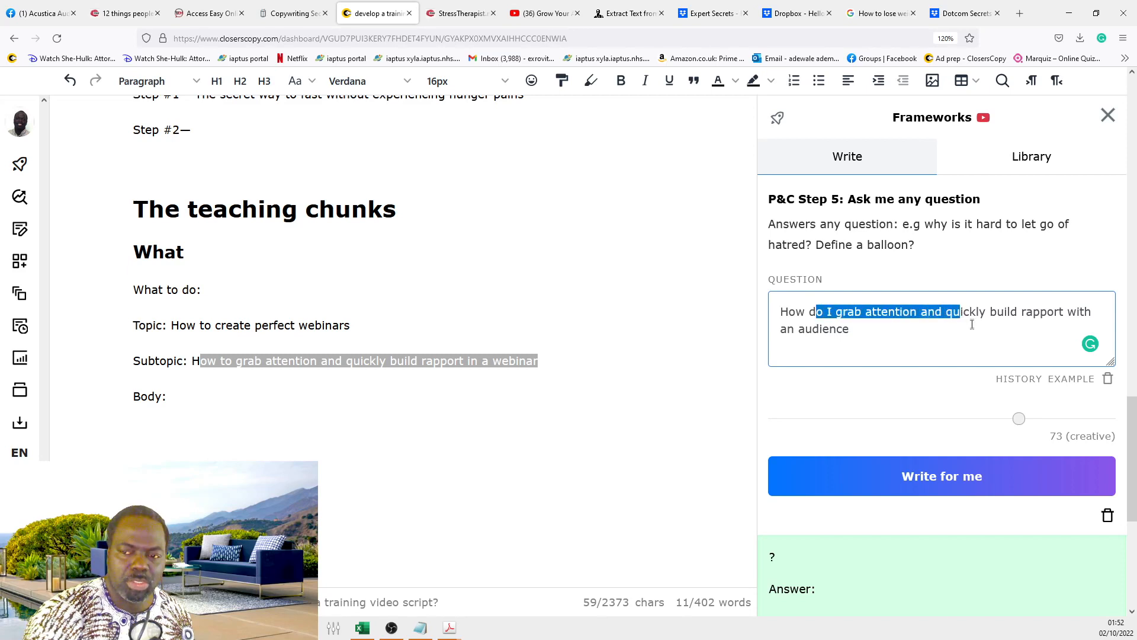
left_click(972, 324)
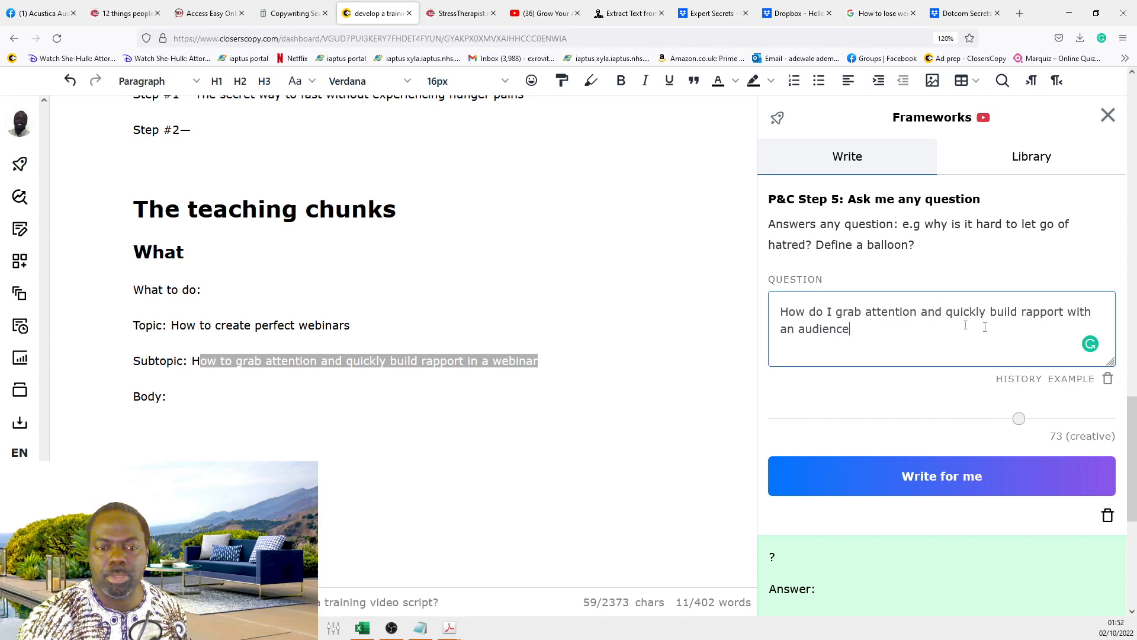
Step: In the curiosity-inducing question paragraph, remove the extra space between "will" and "create" and add a comma after "mind"
scroll(1024, 585, "down", 4)
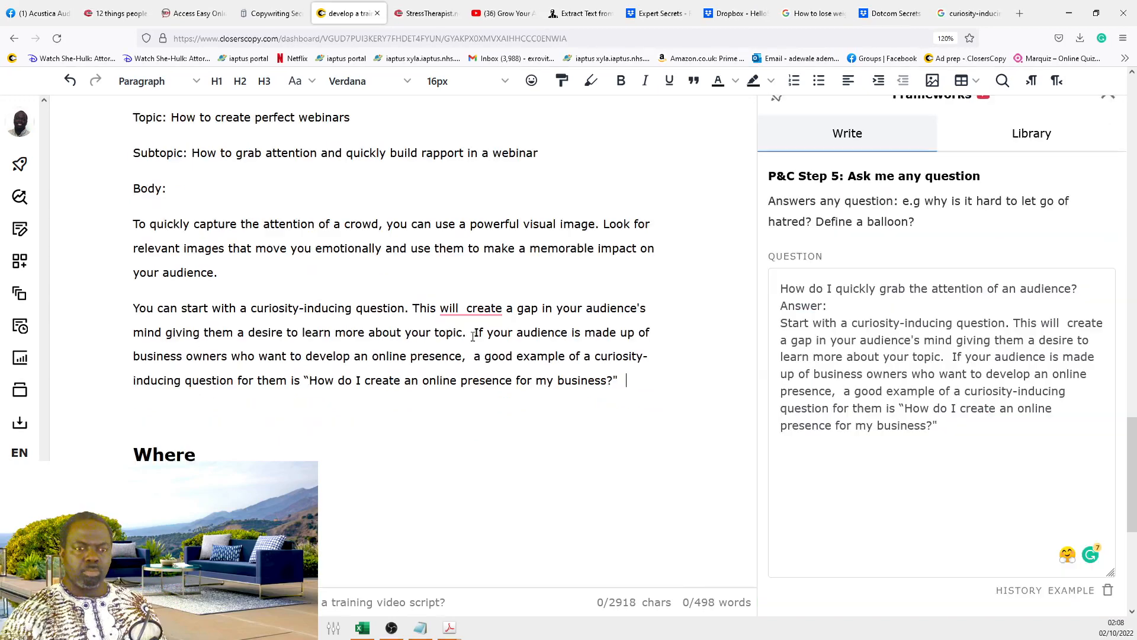
mouse_move(467, 298)
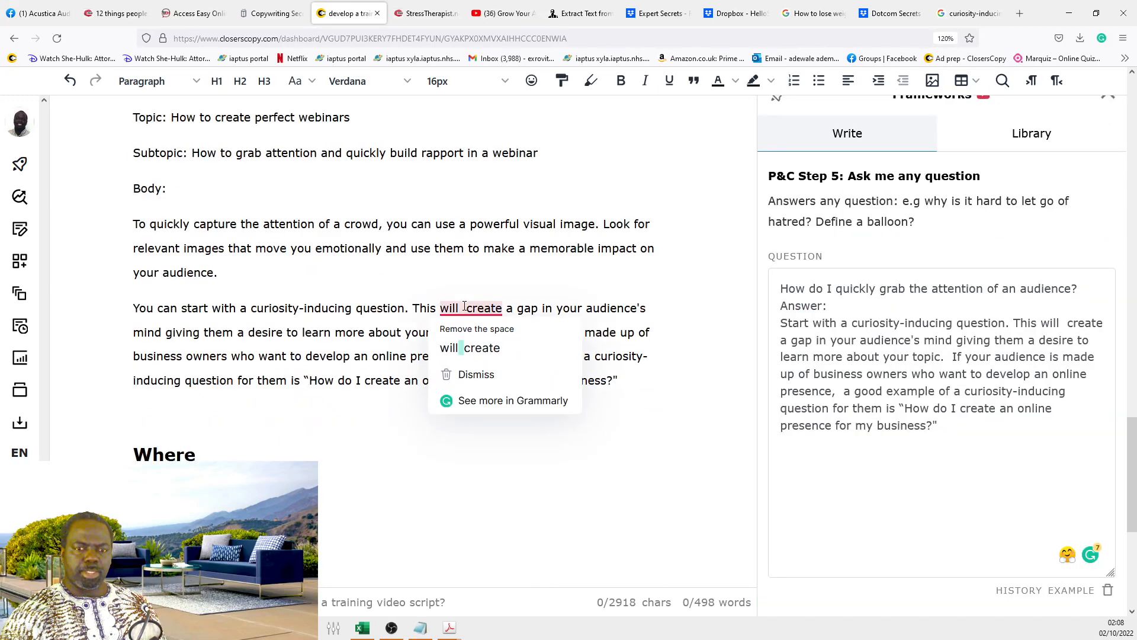
left_click(459, 347)
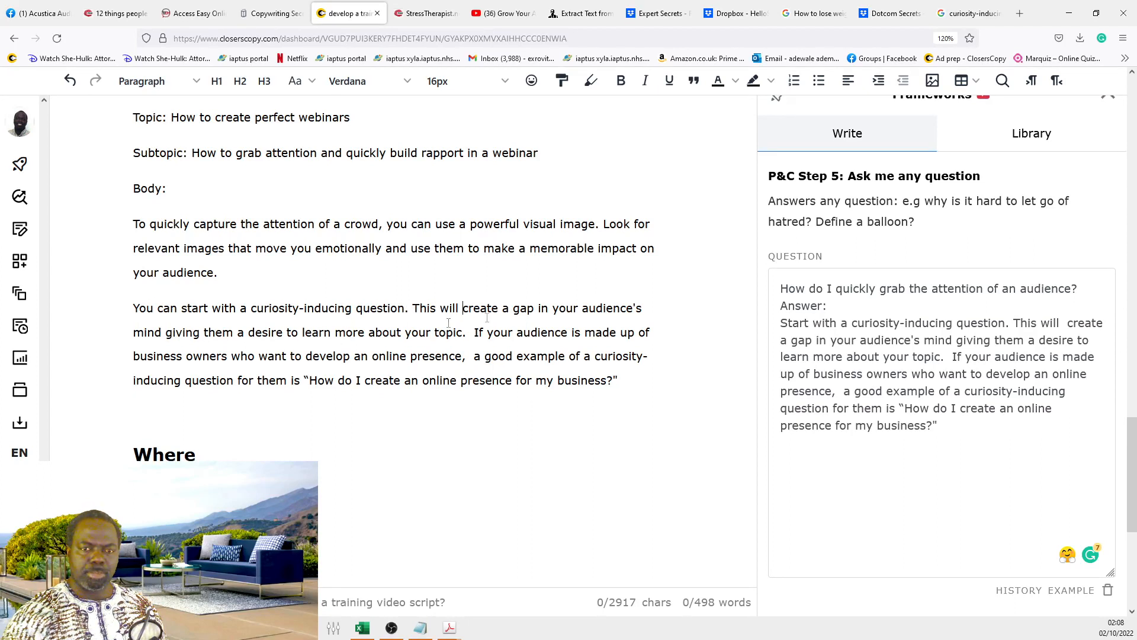
left_click(163, 333)
type(",")
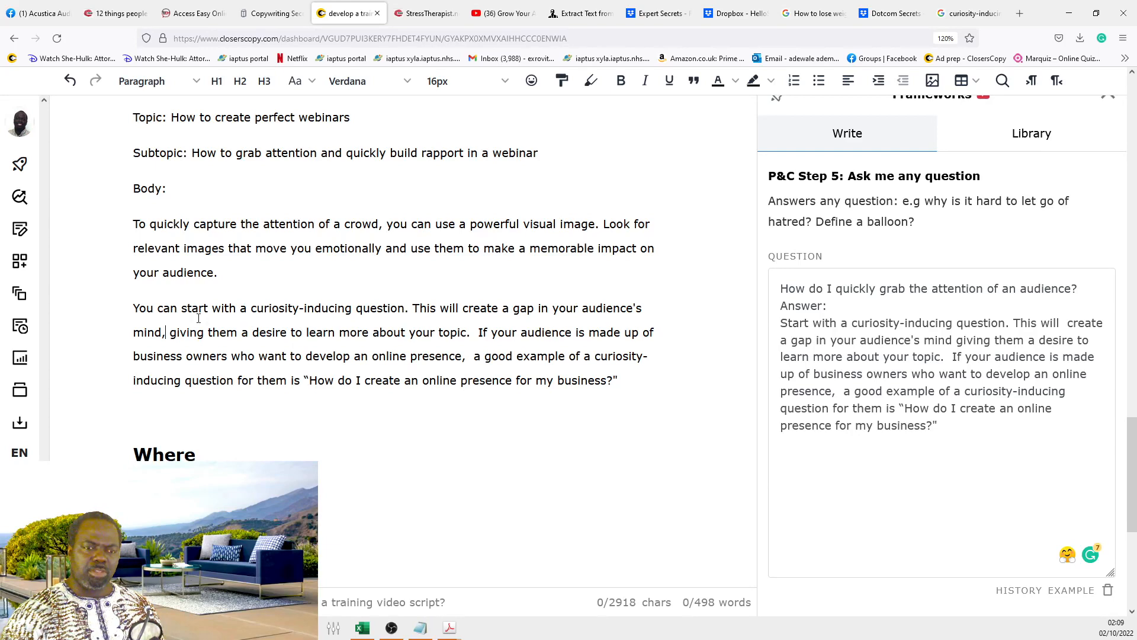
scroll(332, 291, "up", 1)
left_click_drag(192, 227, 544, 235)
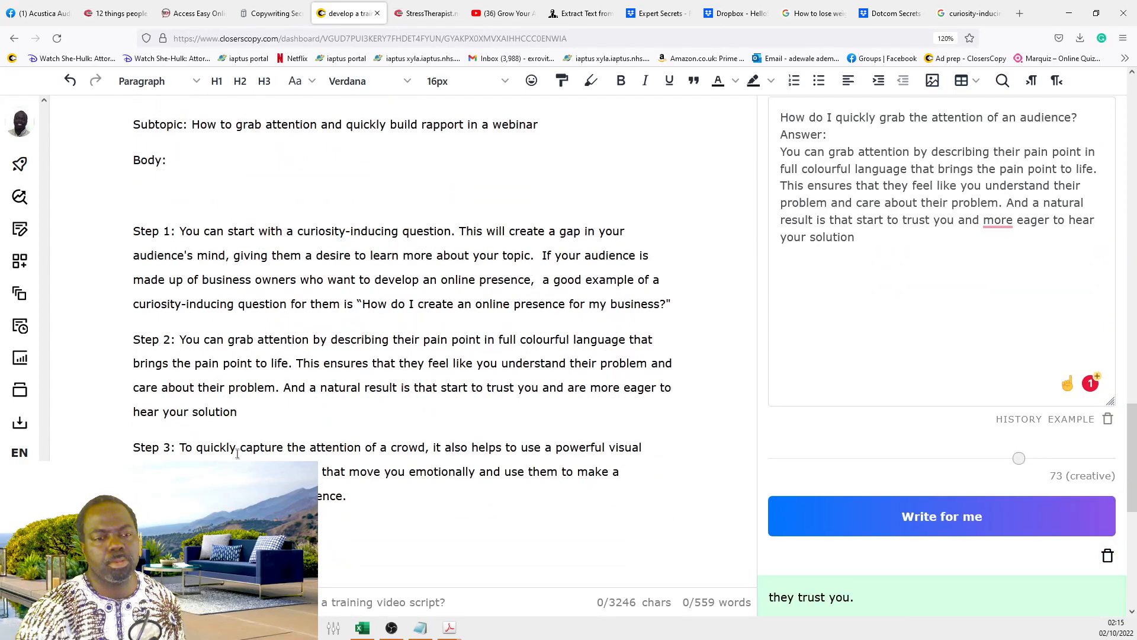
Step: Add a line reading "Why is this important:" directly below "Body:"
scroll(279, 385, "up", 2)
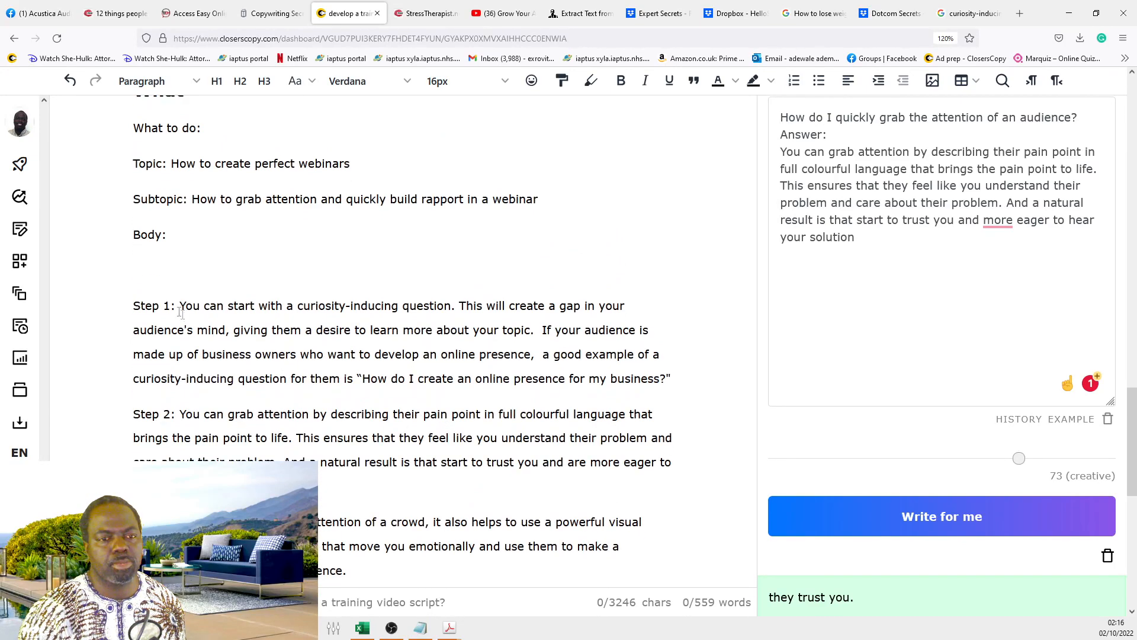
left_click(171, 235)
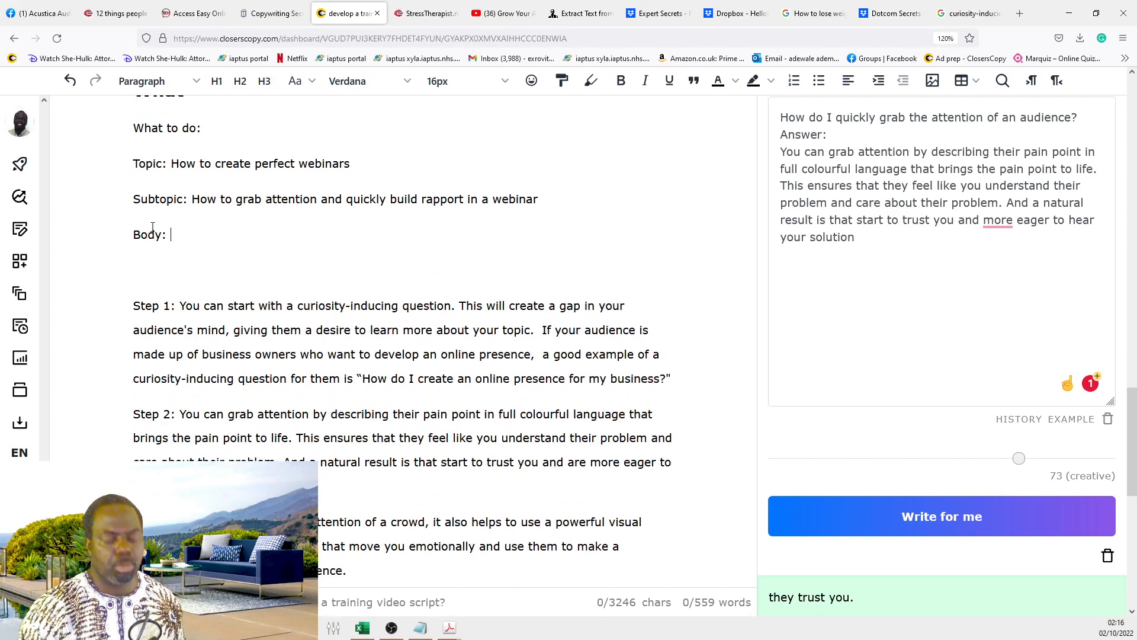
key("Return")
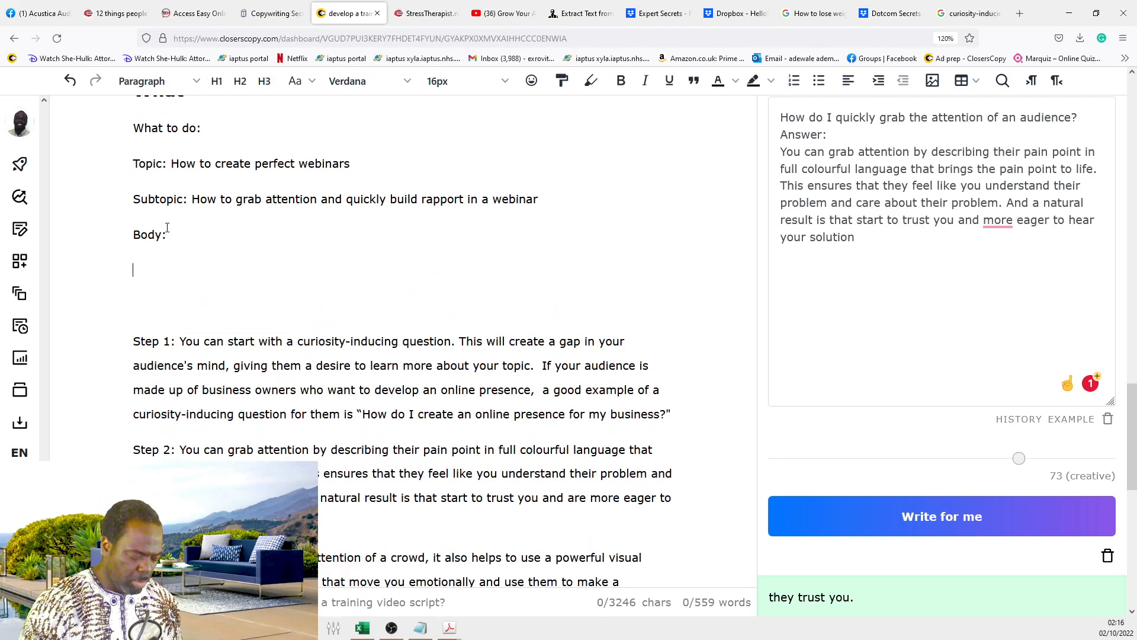
type("WHy")
key("BackSpace")
key("BackSpace")
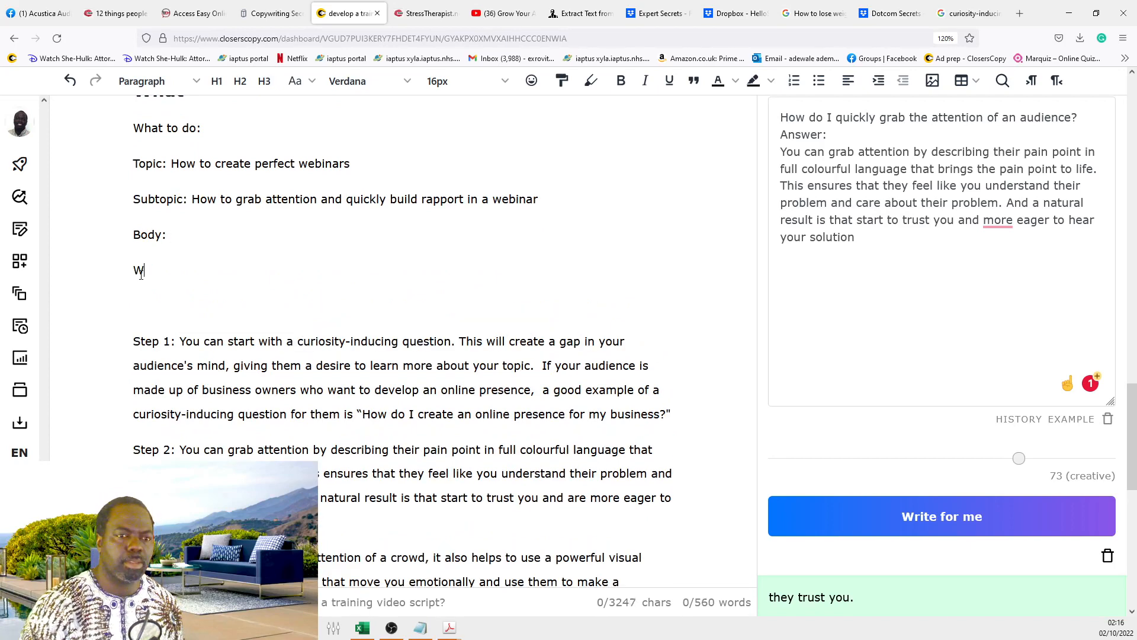
type("hy is this important:")
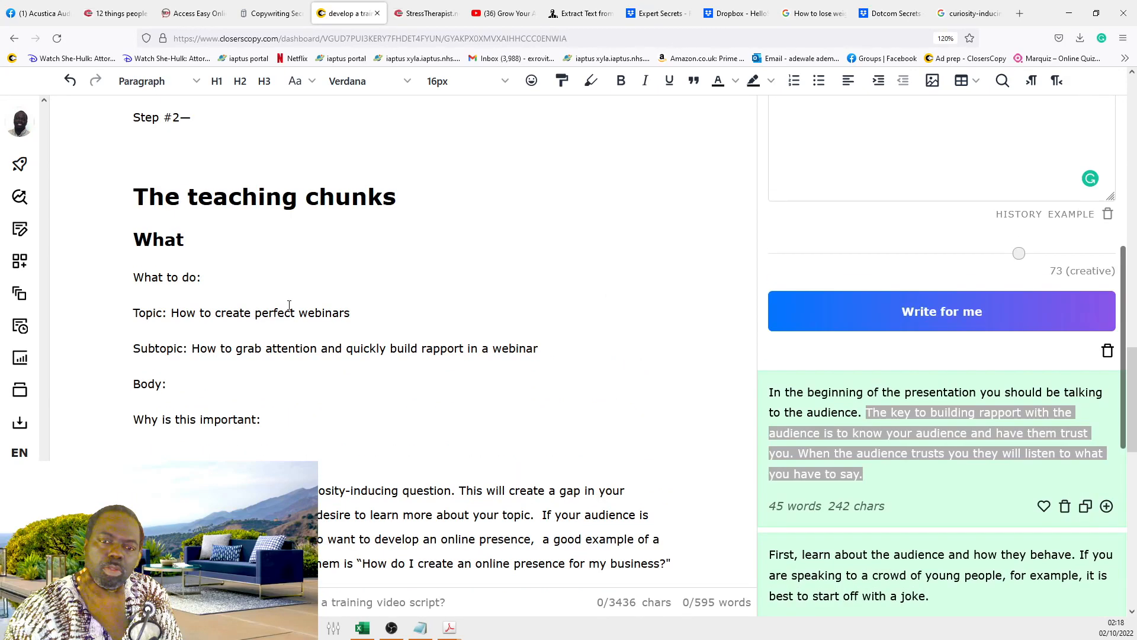
Step: Review the drafted steps alongside the rapport question and its generated answers in the framework
scroll(320, 302, "down", 3)
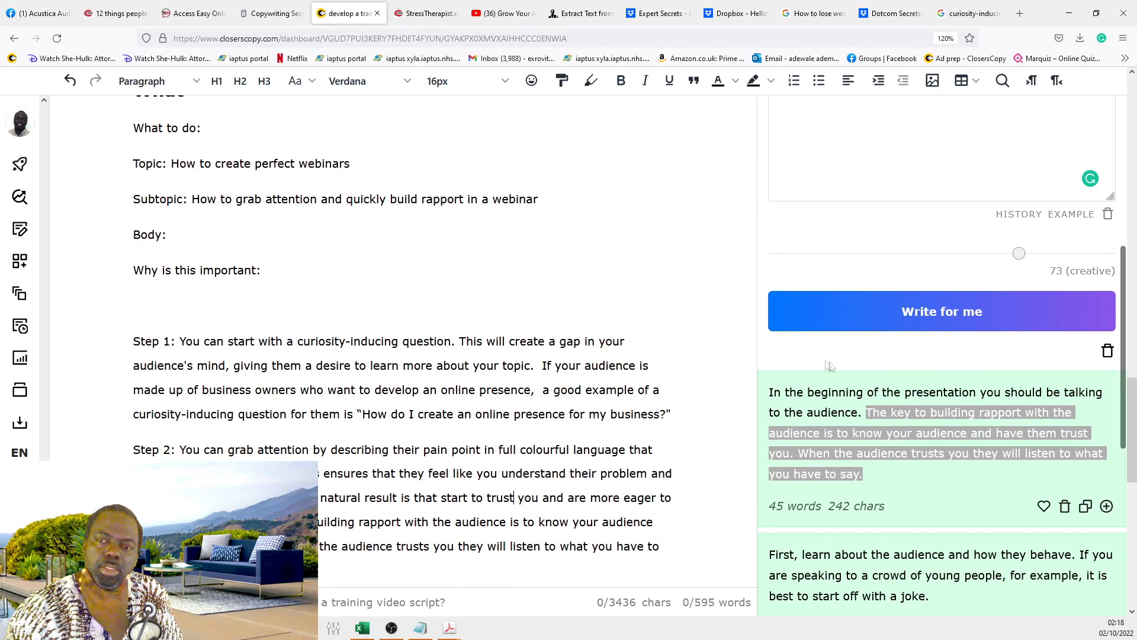
scroll(829, 365, "up", 4)
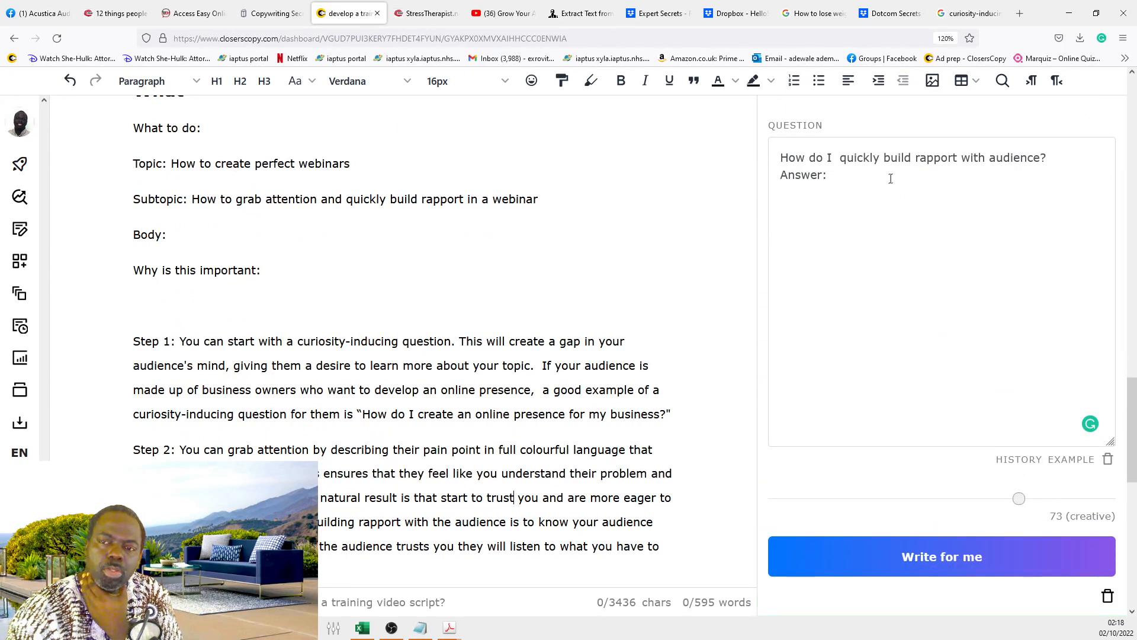
left_click_drag(915, 158, 1005, 169)
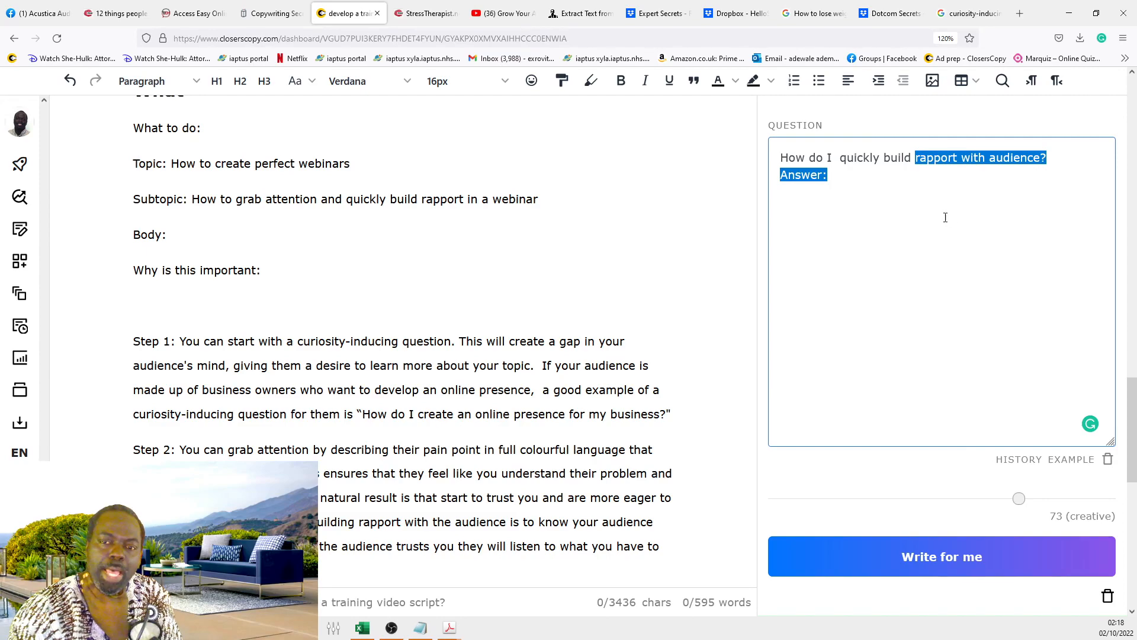
scroll(888, 157, "down", 3)
scroll(904, 213, "up", 5)
scroll(927, 254, "down", 8)
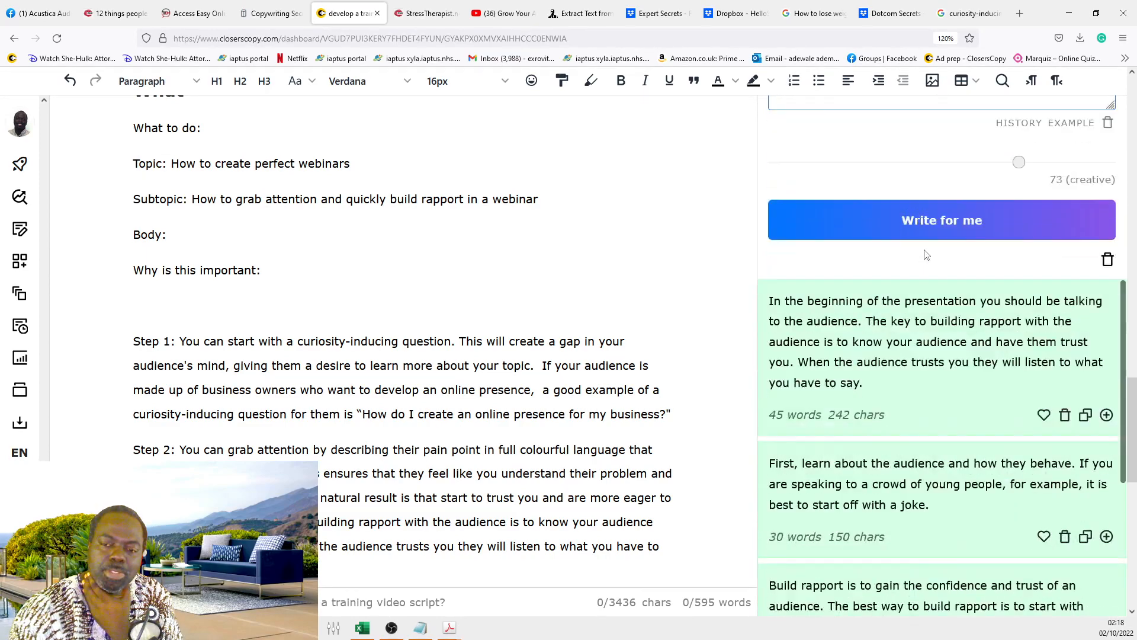
scroll(927, 255, "down", 1)
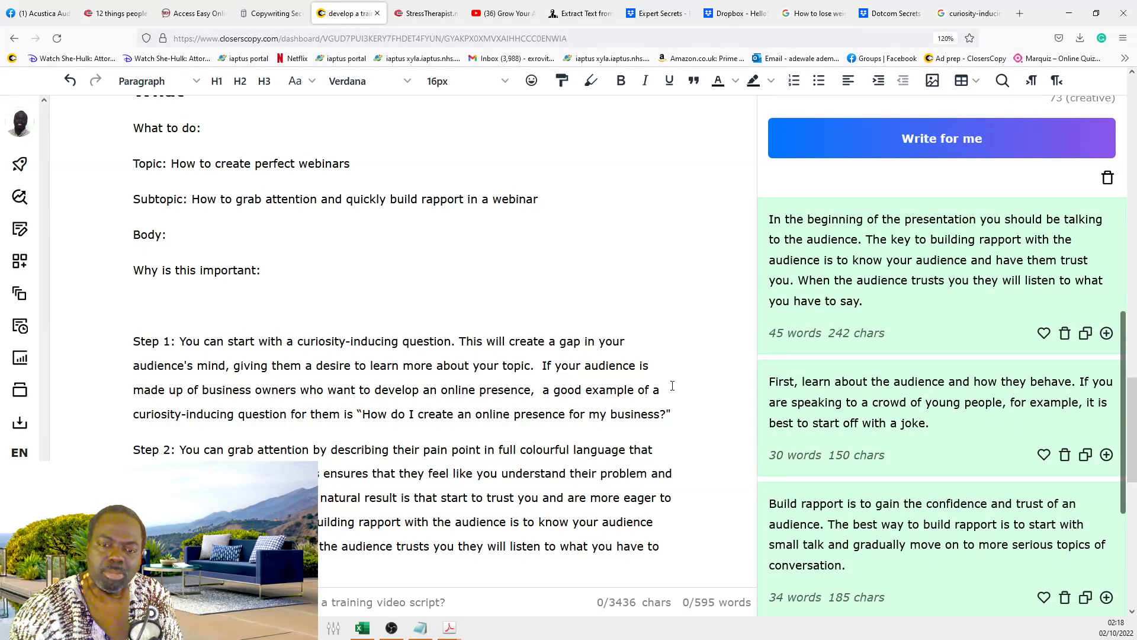
scroll(673, 385, "down", 3)
scroll(406, 146, "up", 2)
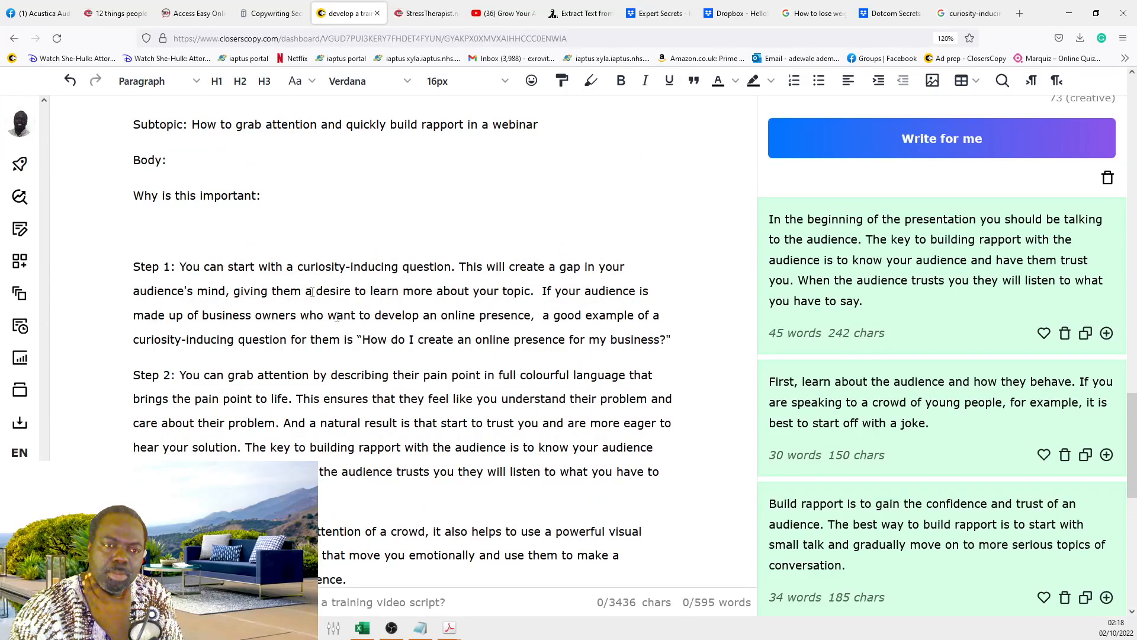
scroll(434, 335, "up", 1)
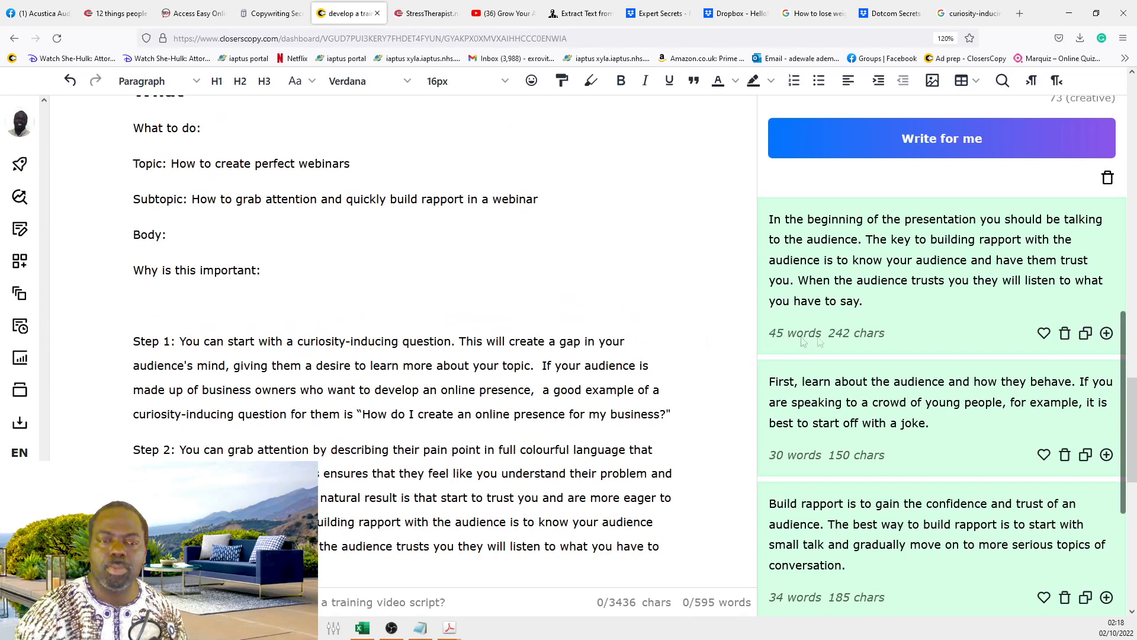
Step: Replace the framework question with "Why is it important to grab an audience's attention before presenting"
scroll(1023, 300, "up", 5)
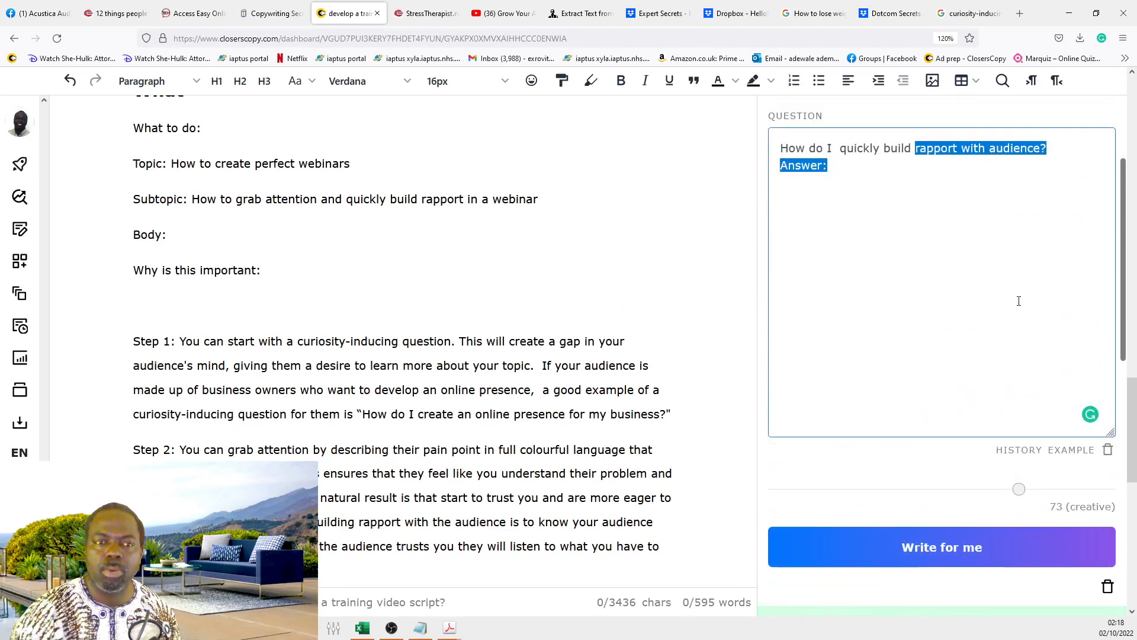
left_click_drag(918, 332, 764, 301)
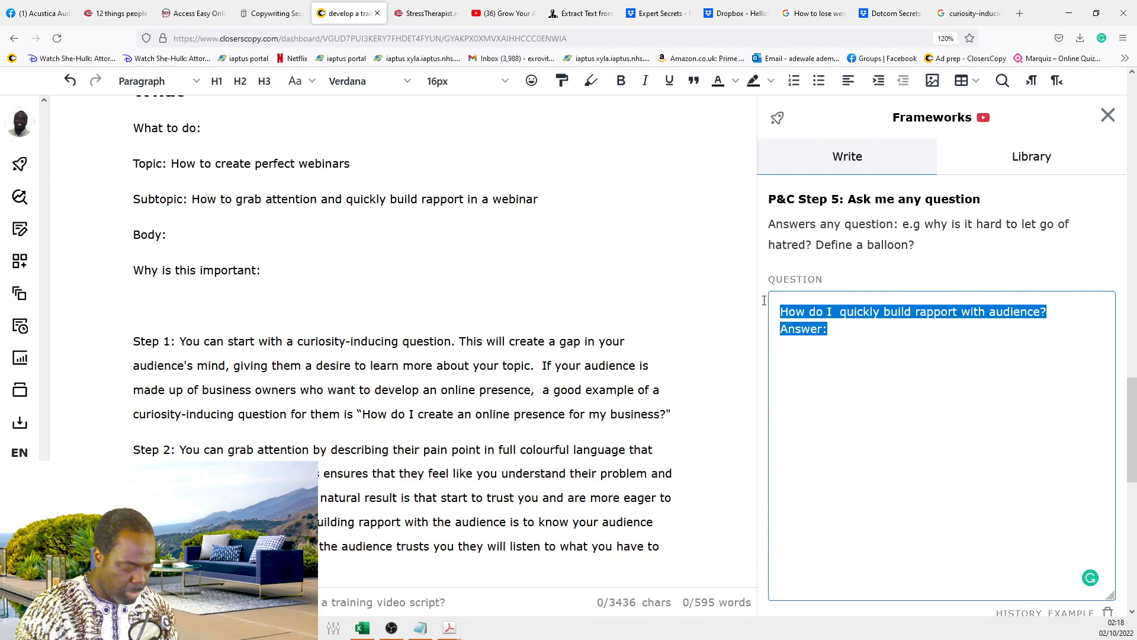
type("WH")
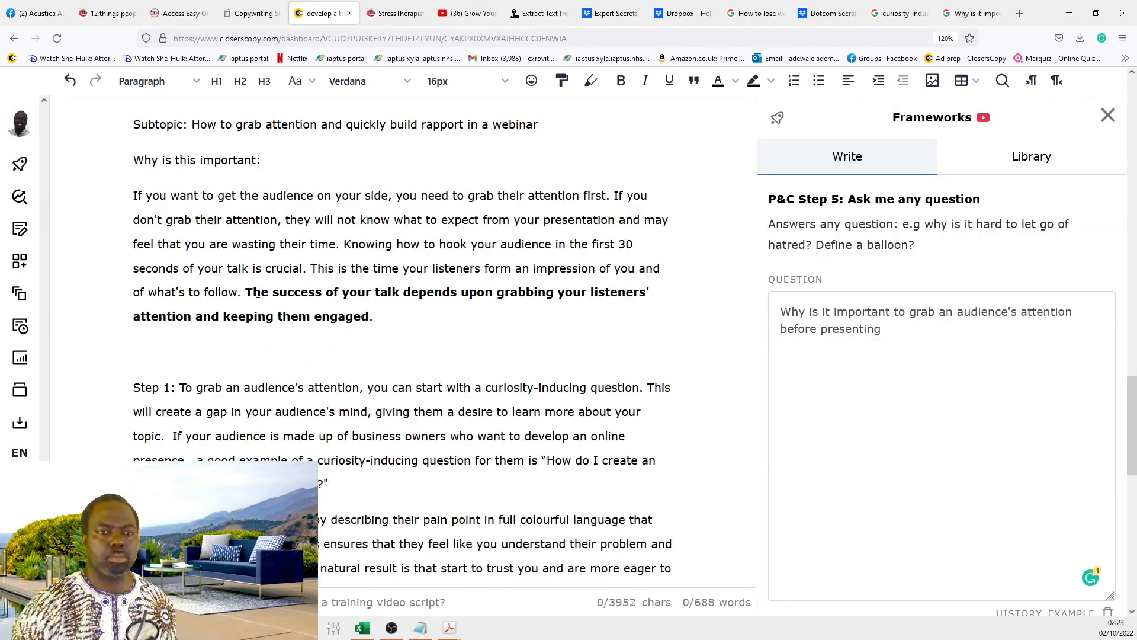
Step: Remove the colon from the "What to do" line under the "What" heading
scroll(279, 330, "down", 4)
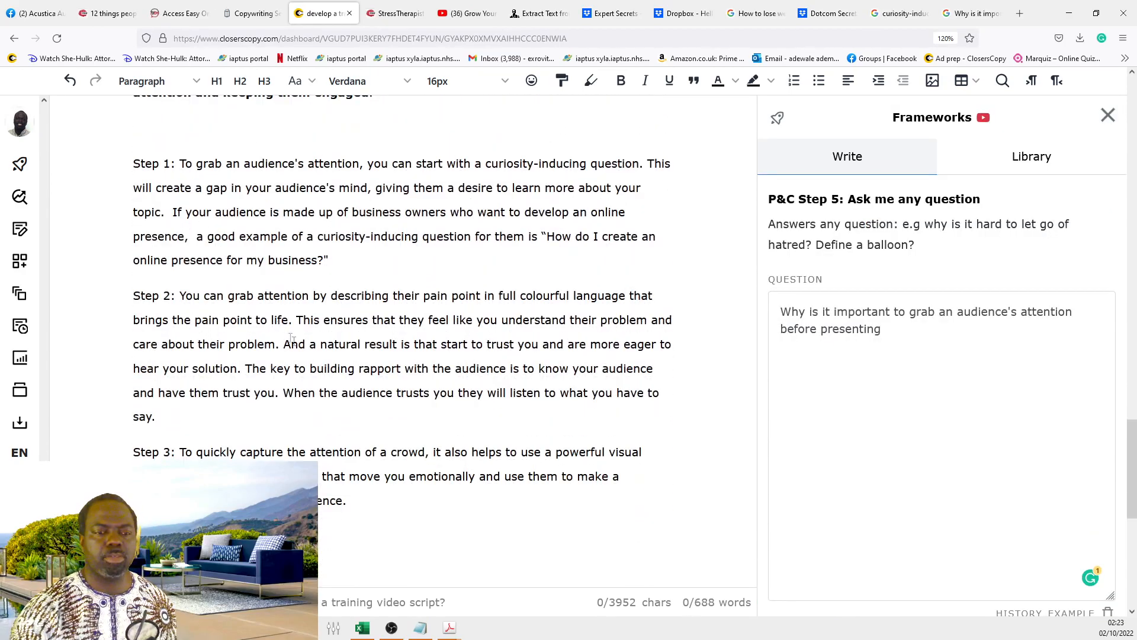
scroll(291, 338, "up", 8)
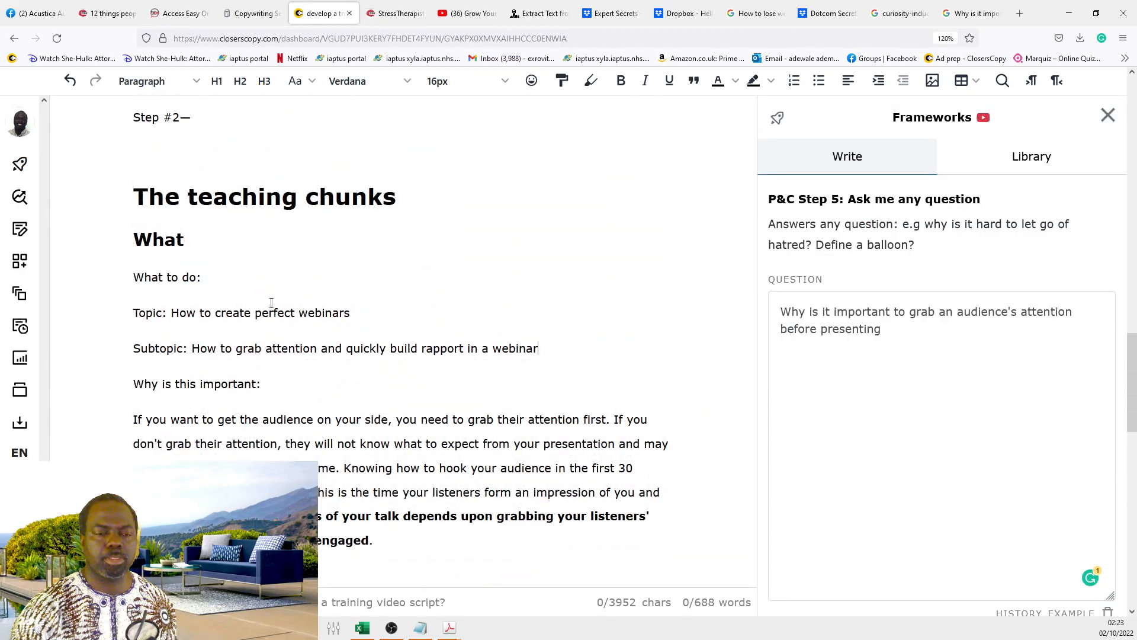
triple_click(259, 270)
left_click(259, 271)
key("BackSpace")
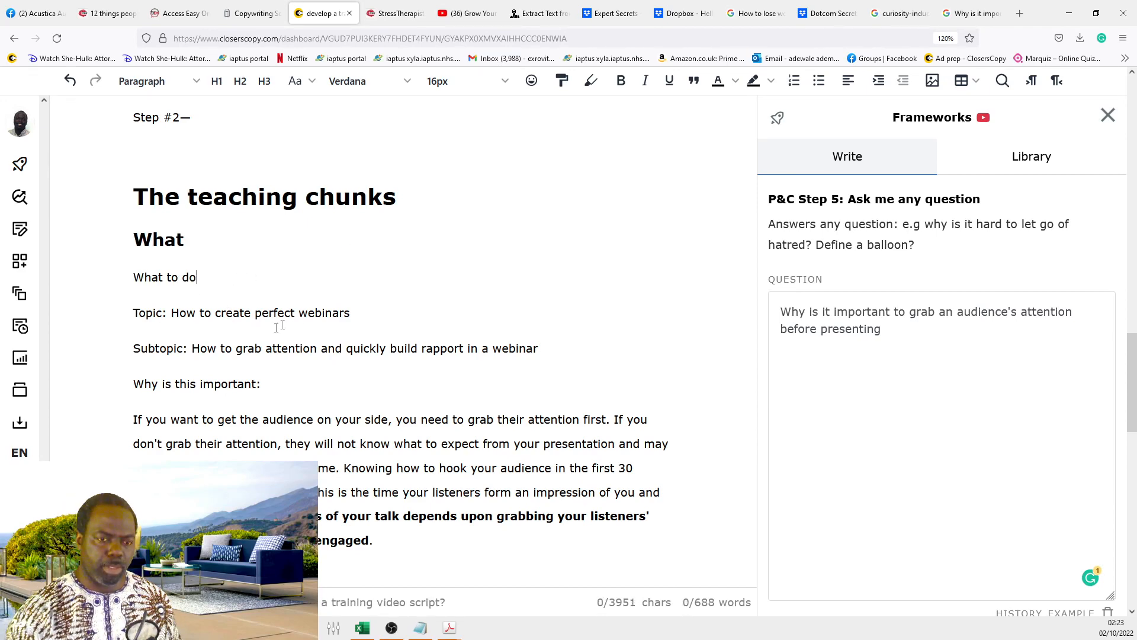
Step: Examine the drafted "What" chunk and the "What to do" framework's inputs and generated text
scroll(277, 385, "down", 1)
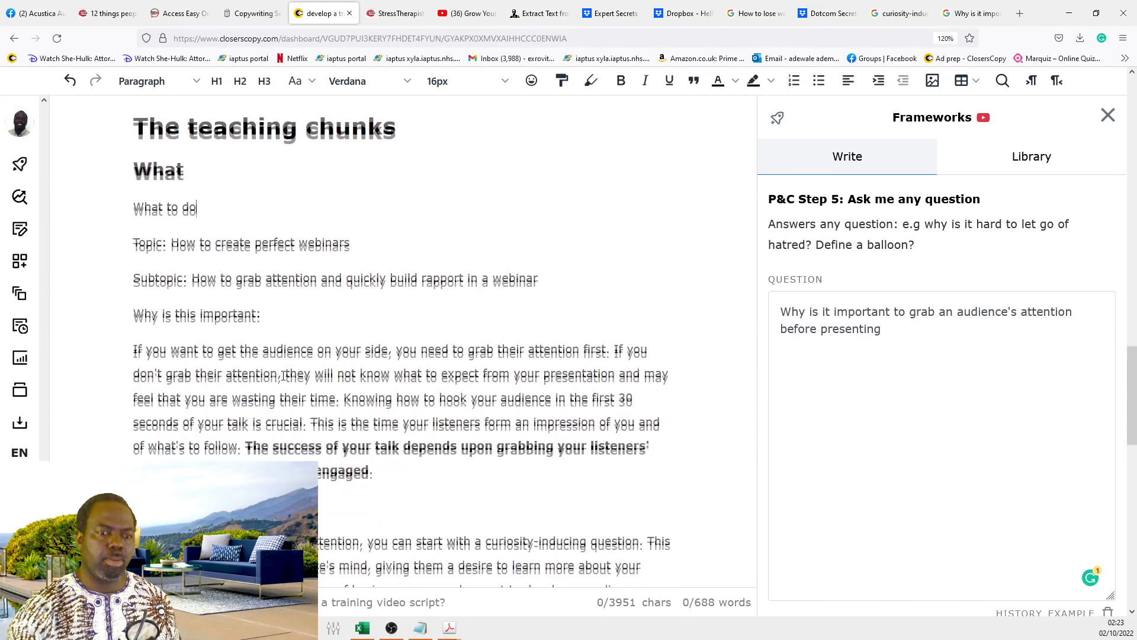
scroll(340, 368, "down", 3)
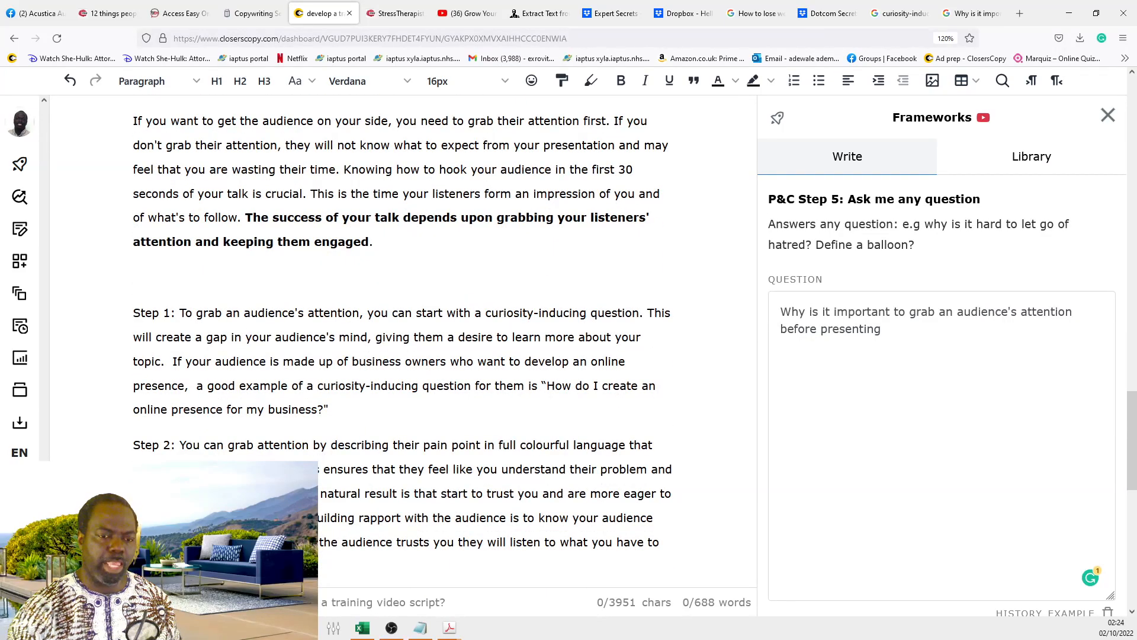
scroll(385, 356, "up", 6)
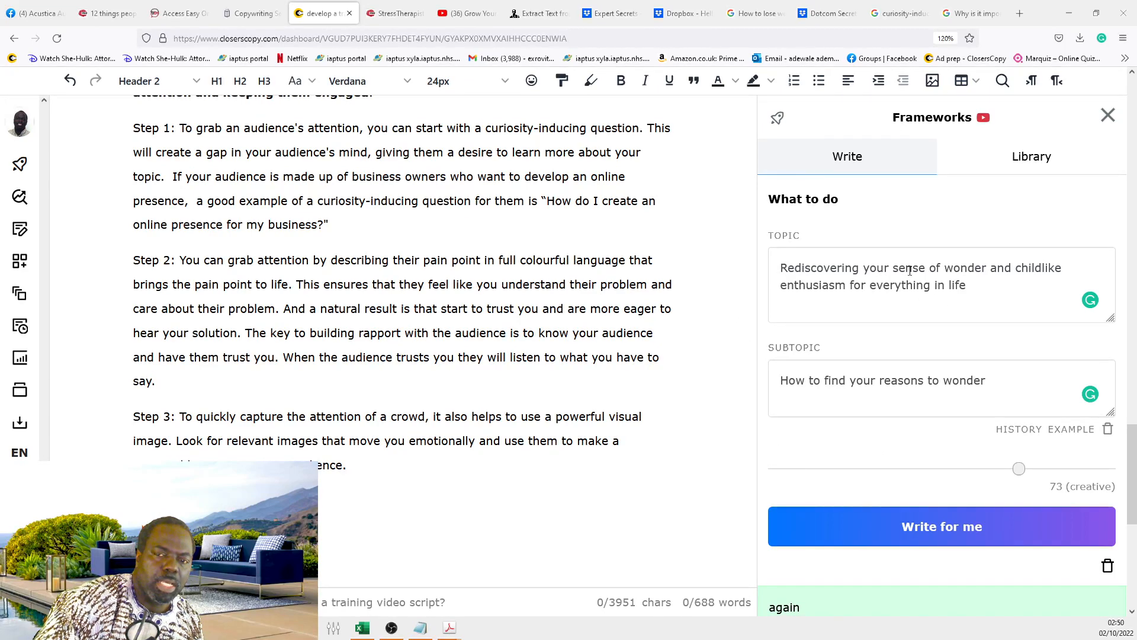
scroll(910, 271, "down", 4)
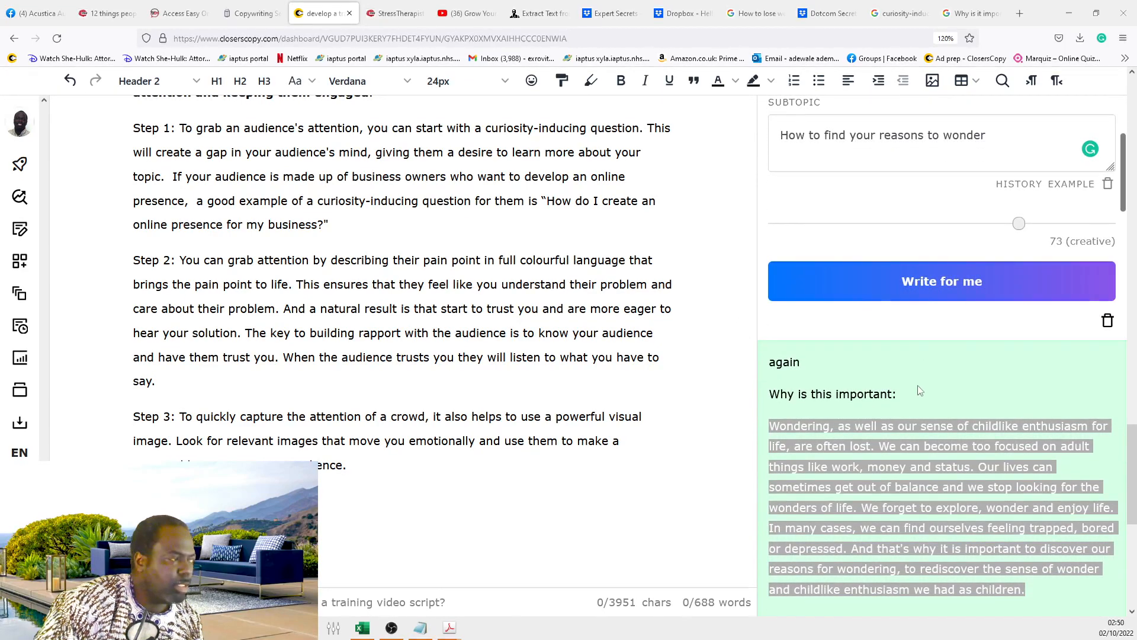
Step: Read the generated importance paragraph and steps for the subtopic "How to find your reasons to wonder"
scroll(917, 388, "down", 1)
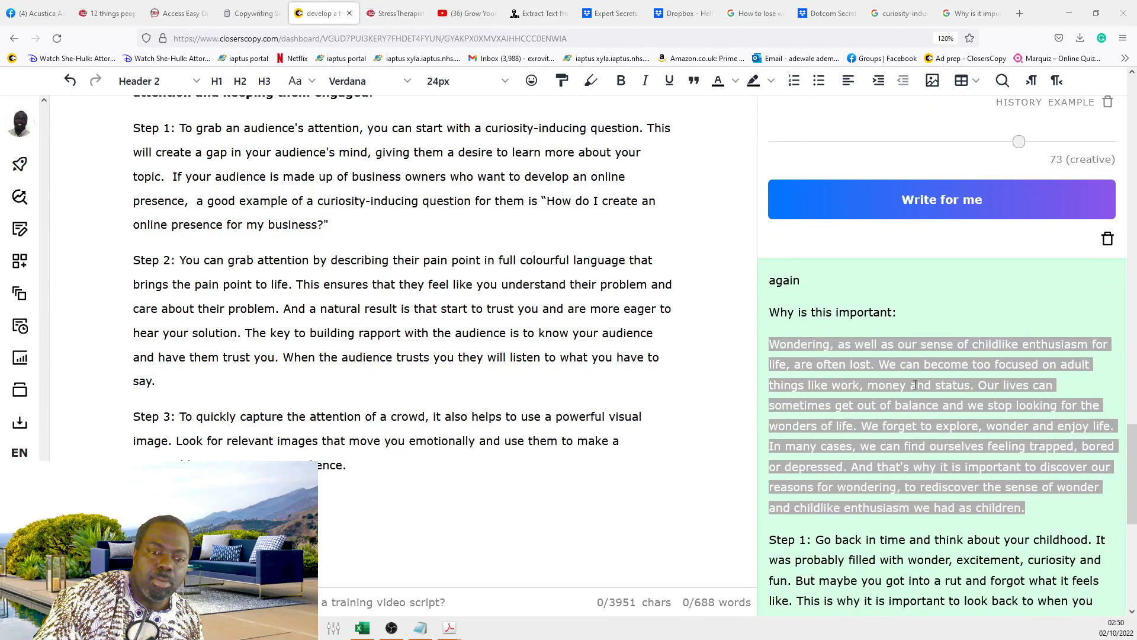
scroll(916, 385, "down", 5)
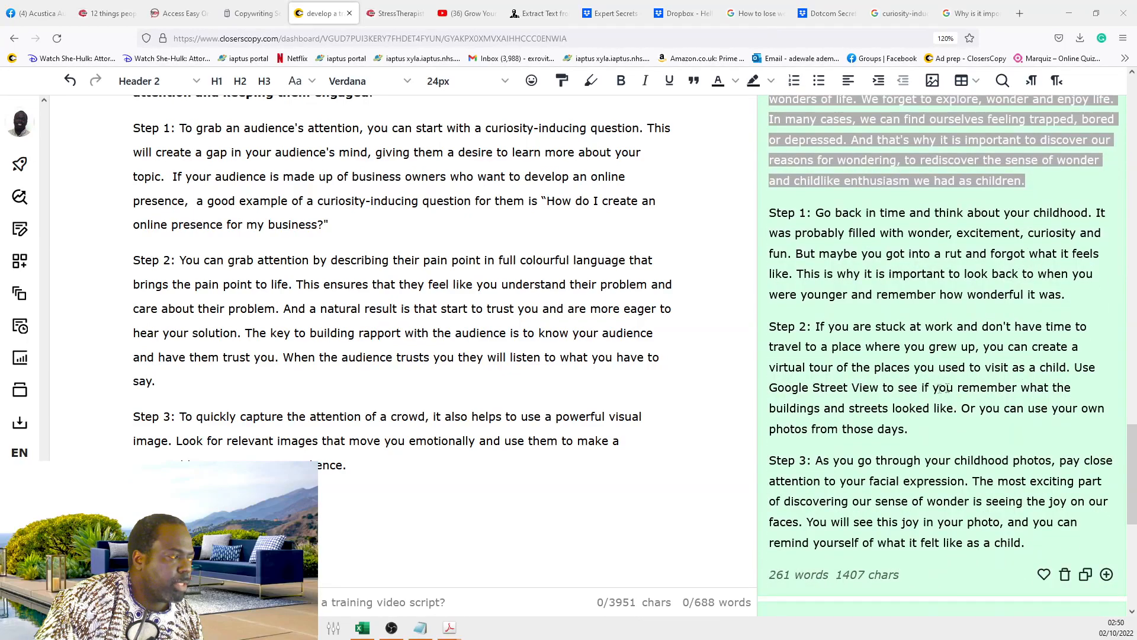
scroll(1047, 379, "up", 4)
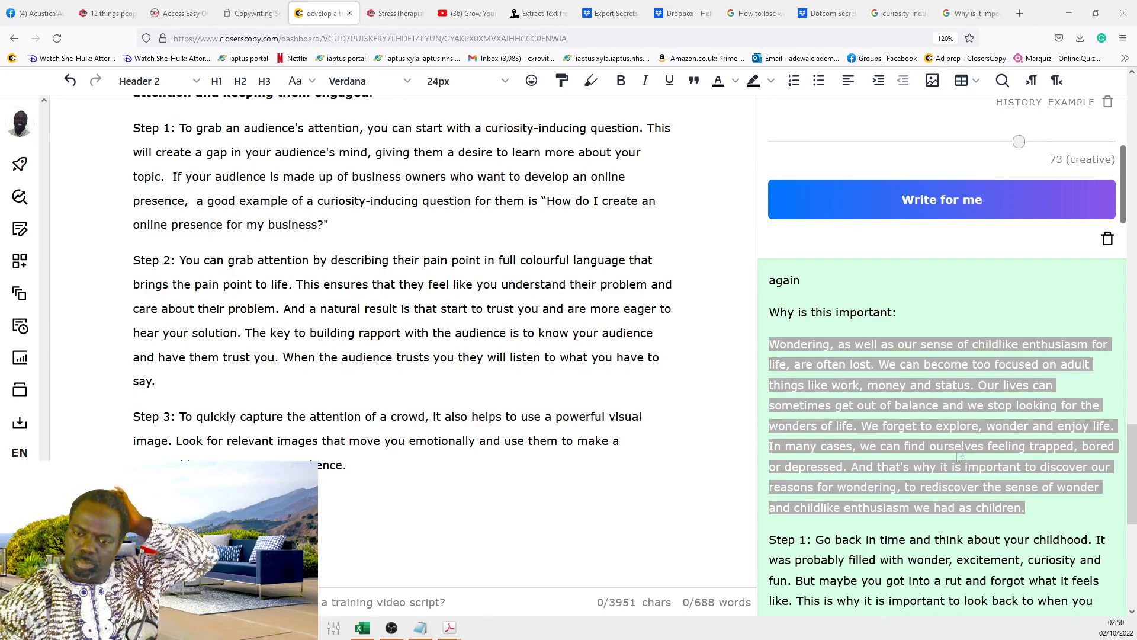
scroll(963, 453, "down", 3)
scroll(932, 412, "down", 6)
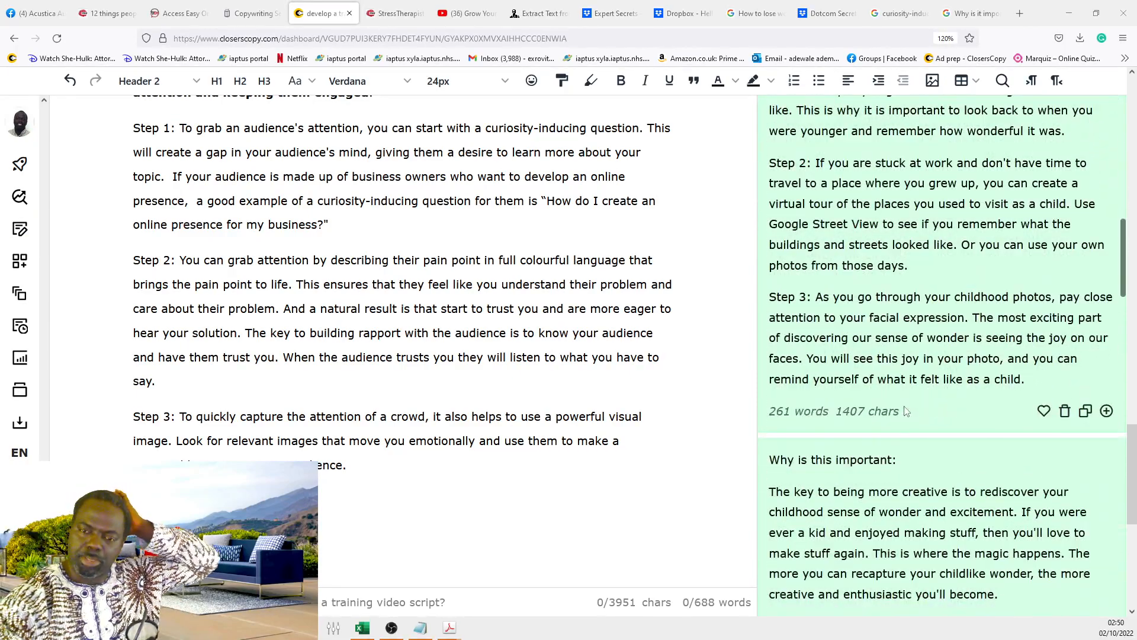
scroll(930, 402, "up", 6)
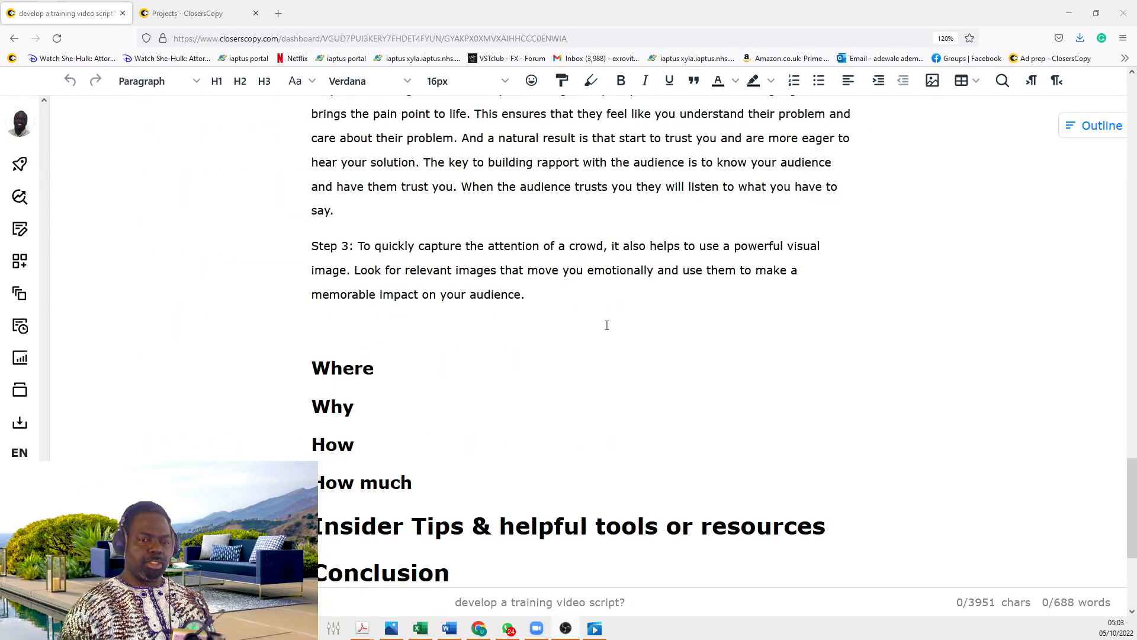
Step: Review the drafted importance section and three steps alongside the remaining "Where", "Why", "How" and "How much" headings
left_click(413, 425)
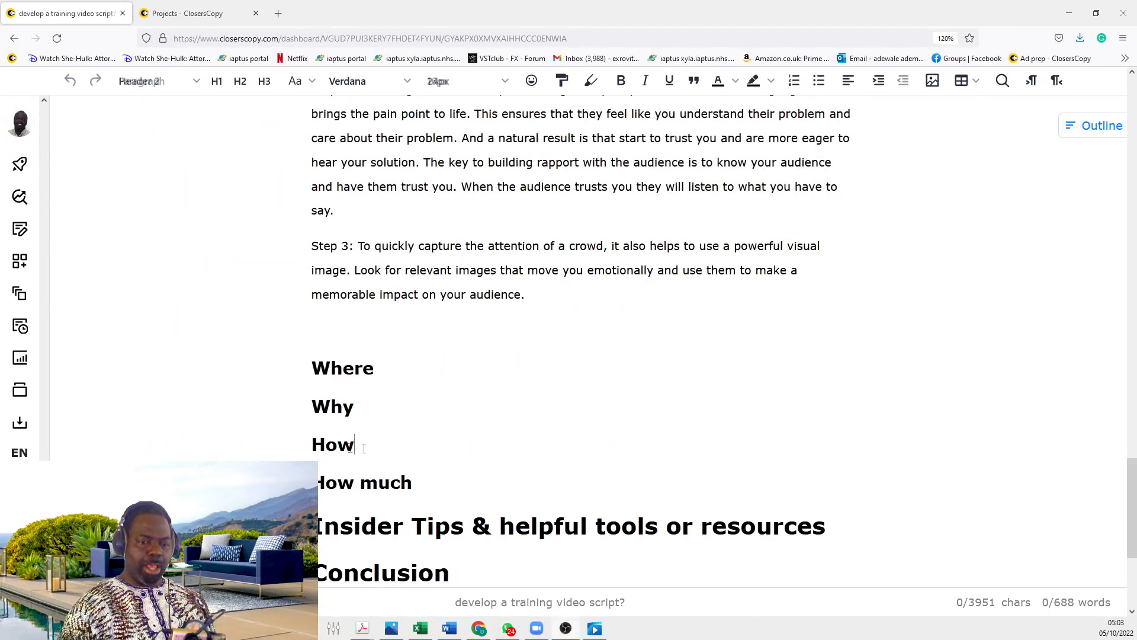
scroll(510, 426, "up", 5)
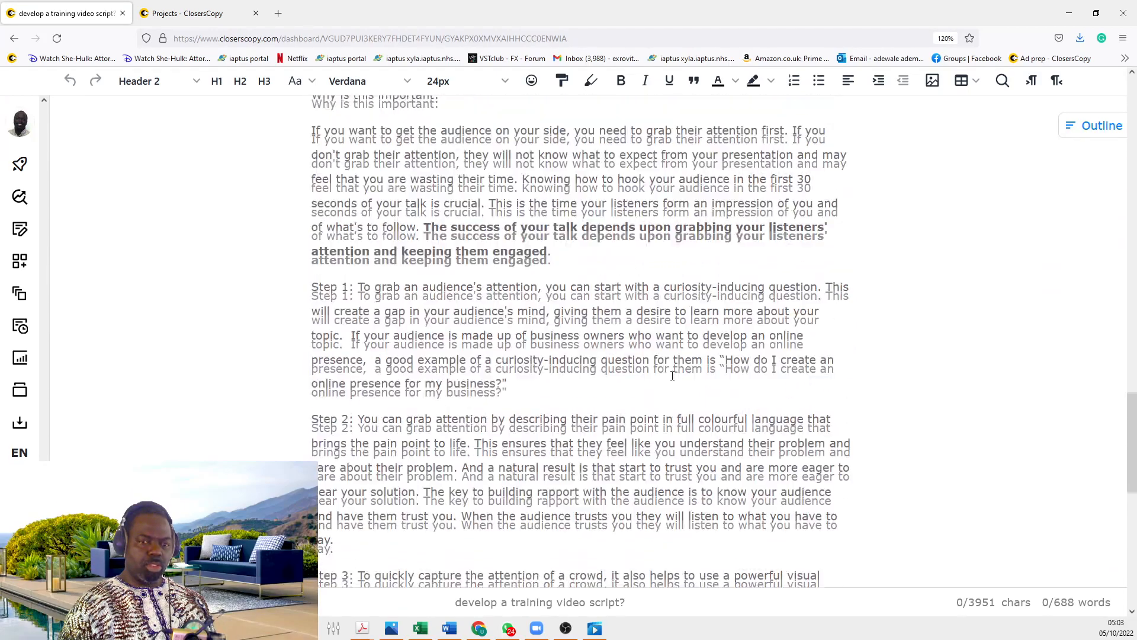
scroll(450, 483, "down", 3)
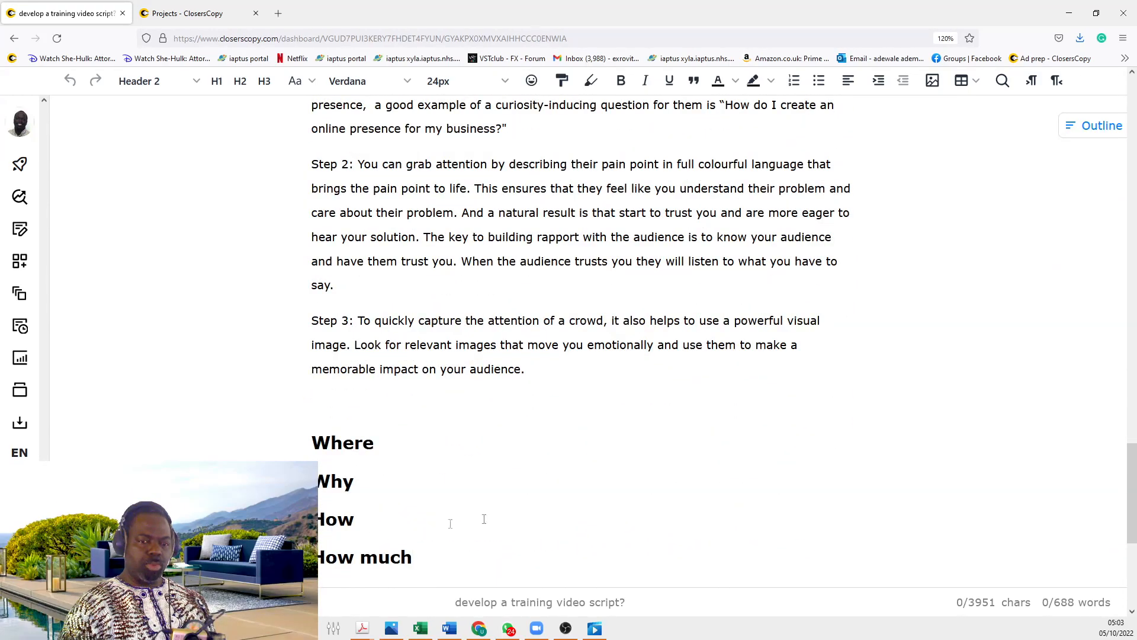
scroll(510, 231, "up", 10)
scroll(511, 227, "down", 15)
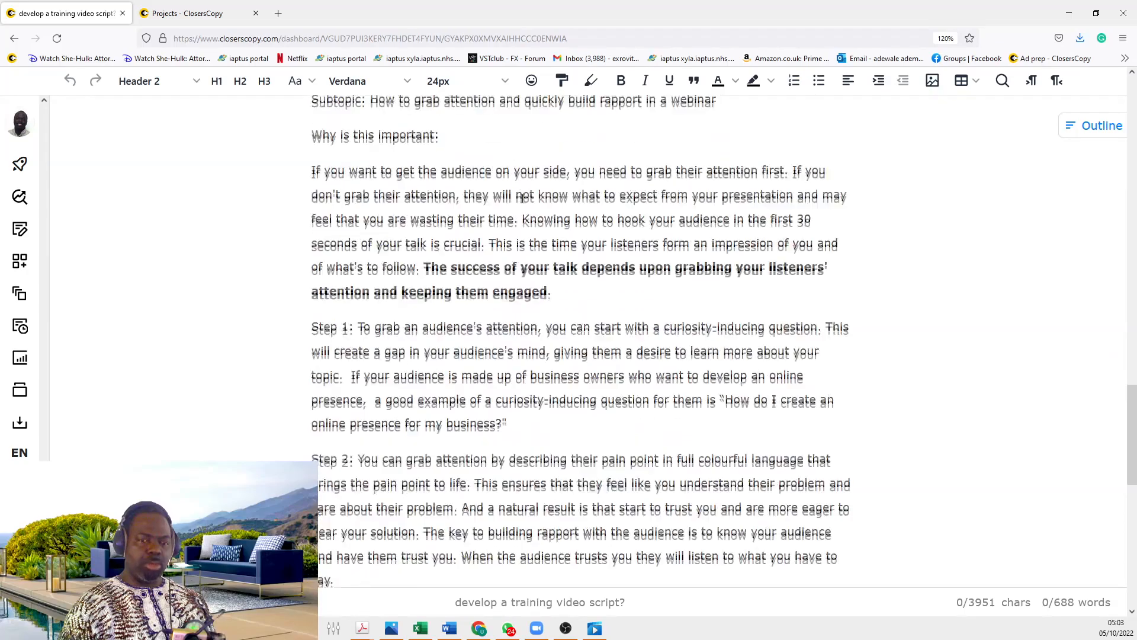
left_click_drag(387, 343, 294, 325)
left_click(442, 326)
left_click_drag(442, 325, 419, 355)
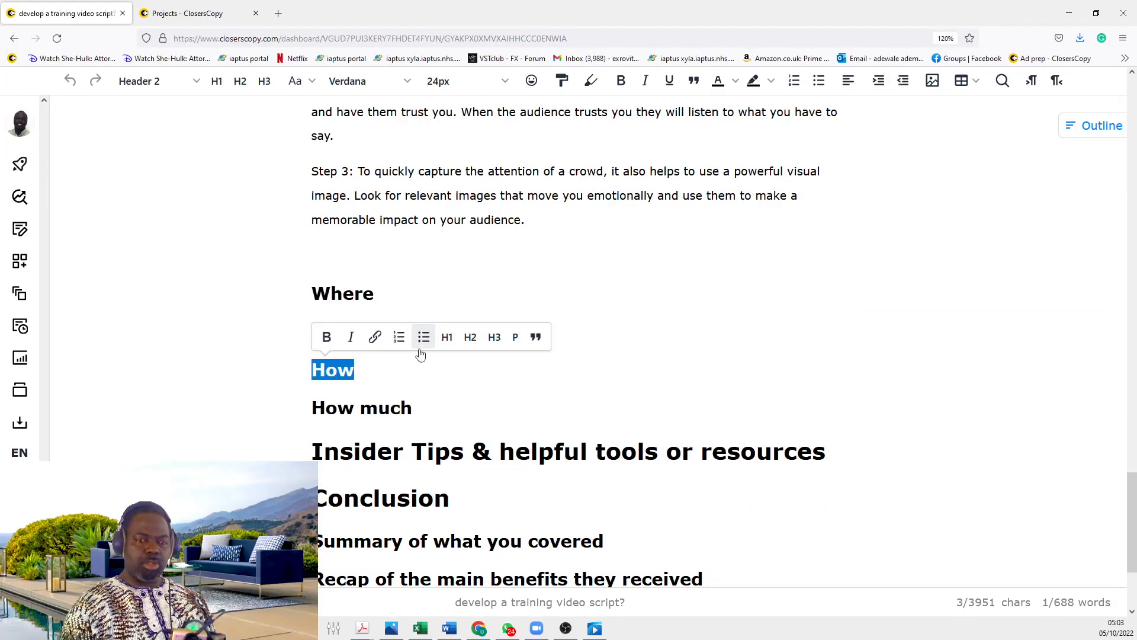
scroll(419, 355, "up", 9)
scroll(438, 400, "down", 3)
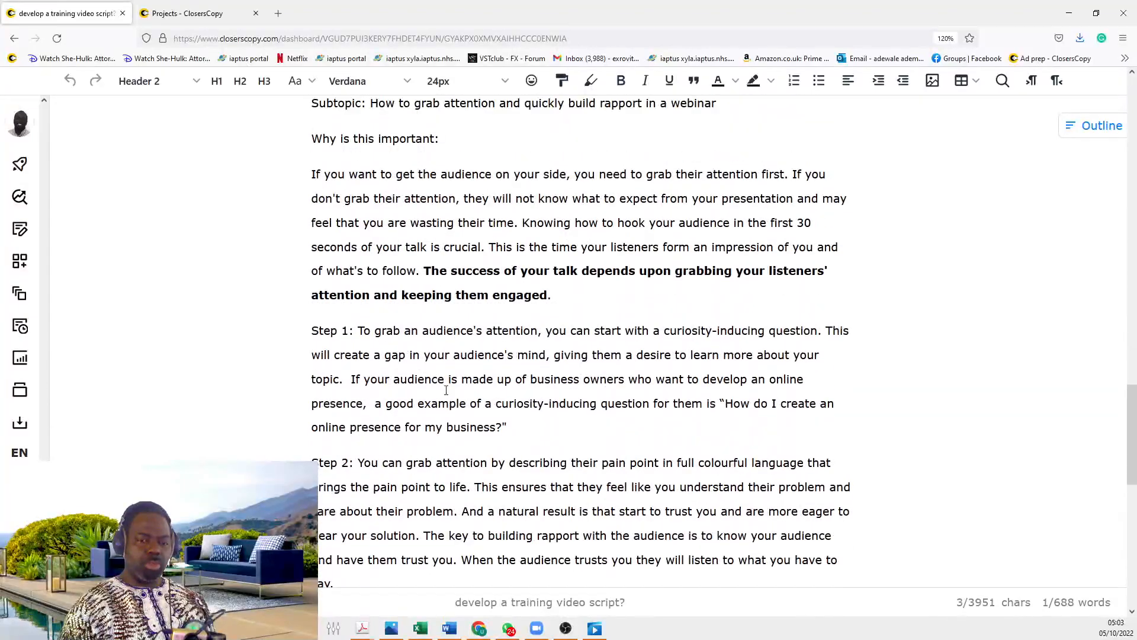
scroll(441, 379, "down", 9)
scroll(443, 356, "up", 12)
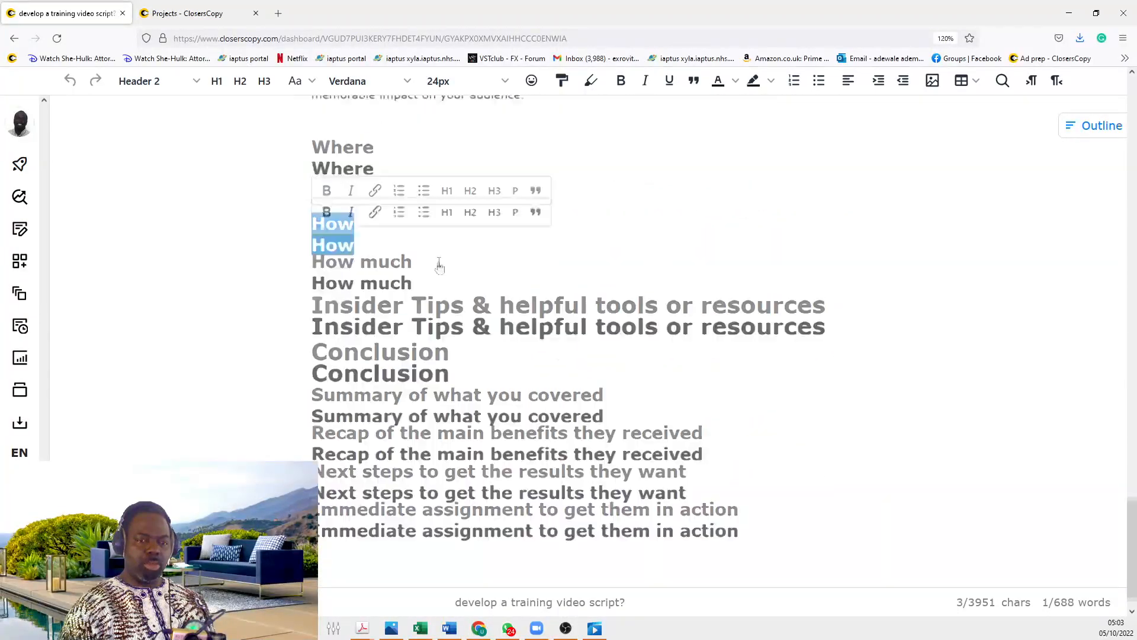
Step: Delete the "Where", "Why", "How" and "How much" headings above the insider tips section, leaving blank lines in their place
scroll(507, 278, "up", 15)
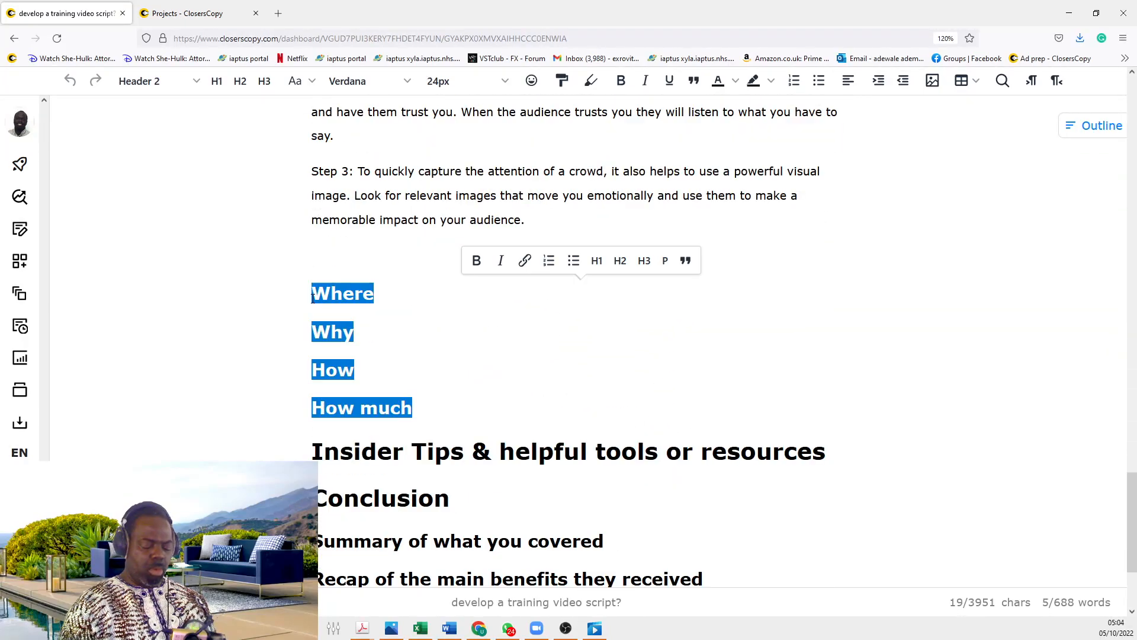
key("BackSpace")
key("Return")
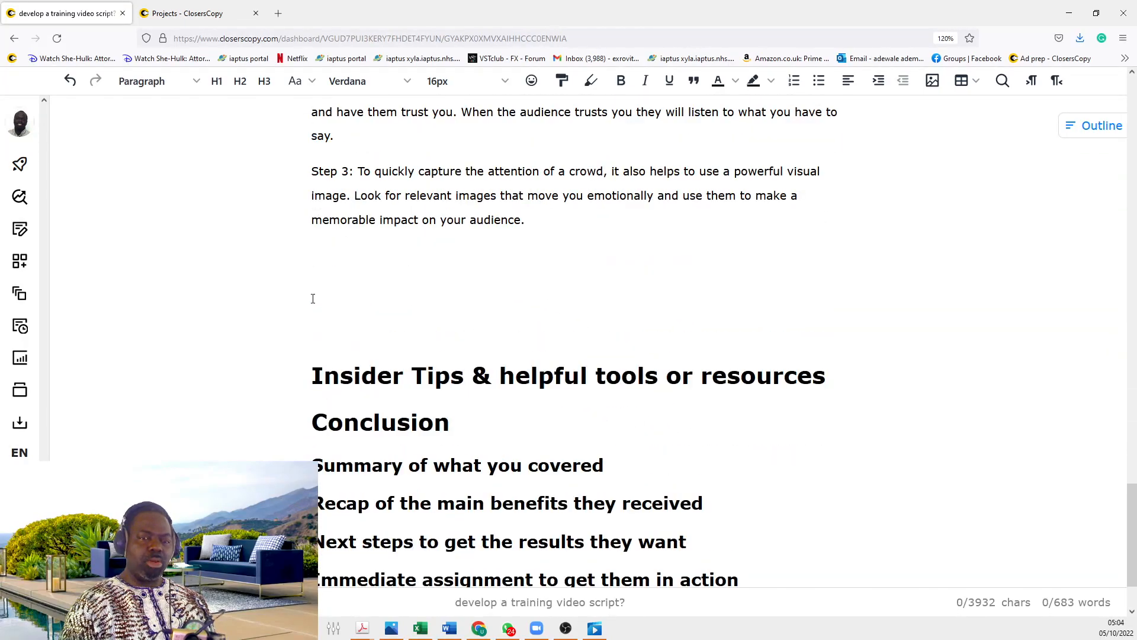
Step: Add two bold lines below Step 3 reading "Analogies, metaphors and" and "Stories & Parables"
scroll(351, 280, "up", 8)
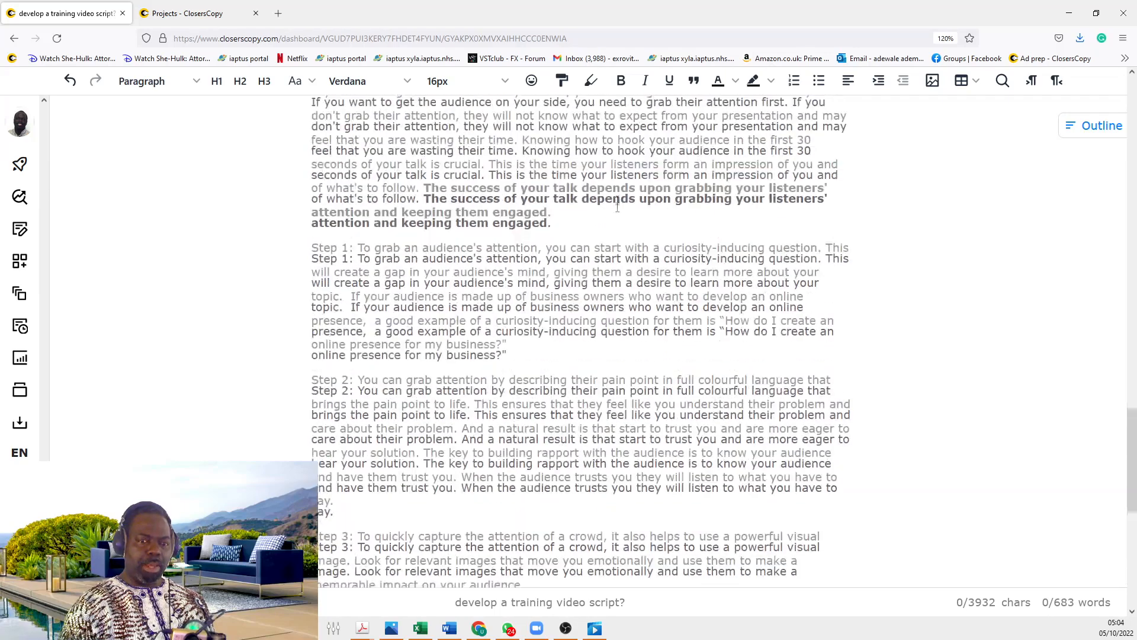
scroll(581, 136, "down", 5)
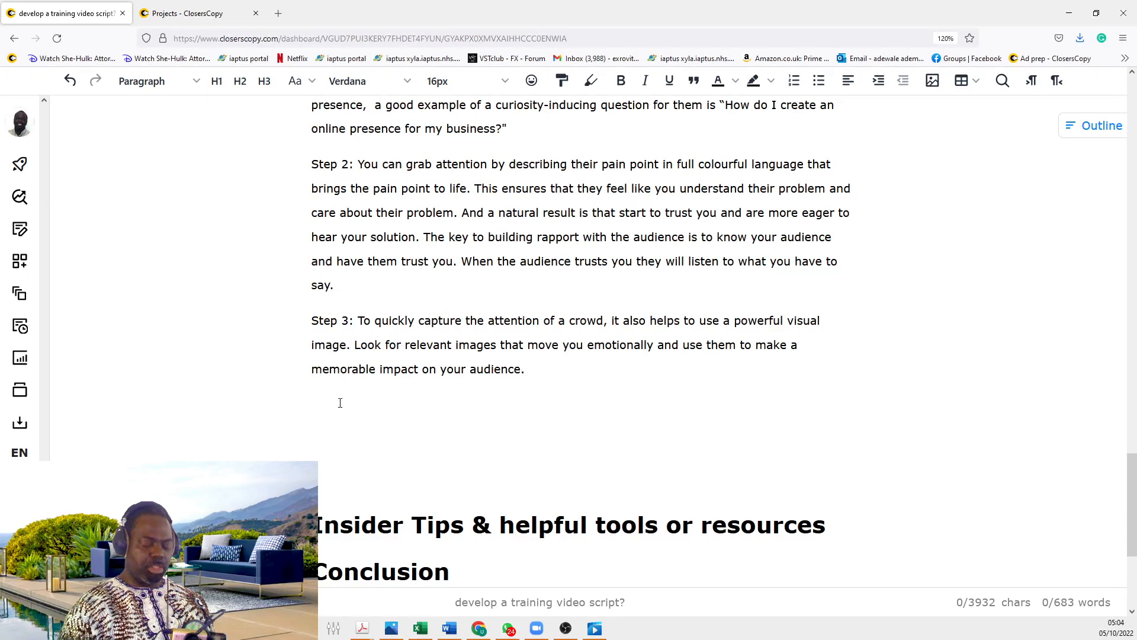
type("Analogies, metaphors and Stories")
type("&")
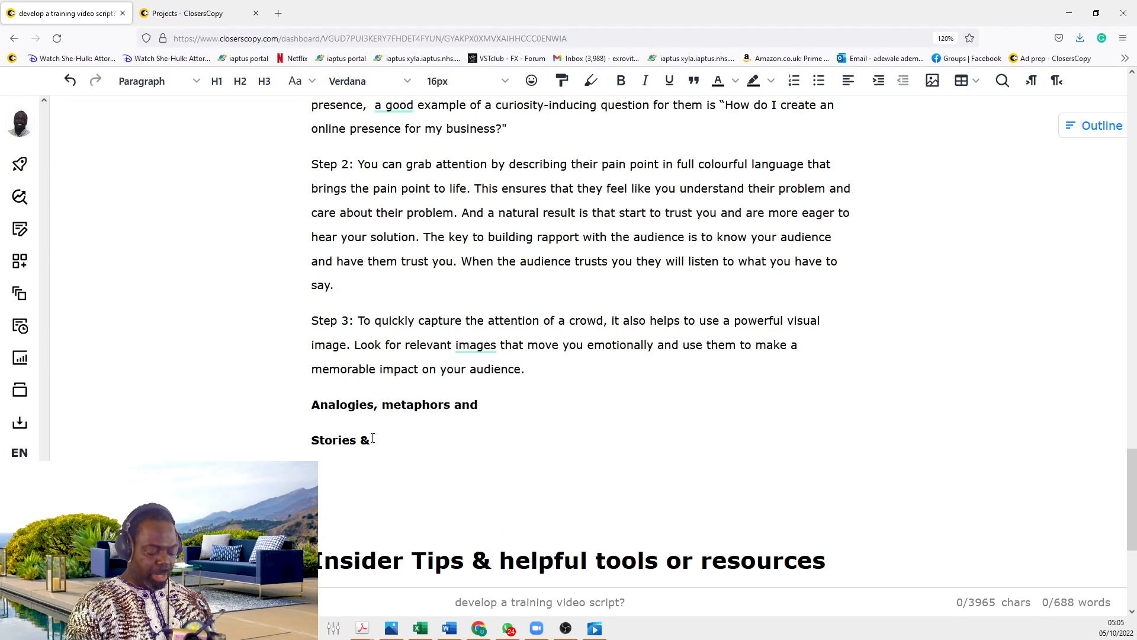
type(" Parables")
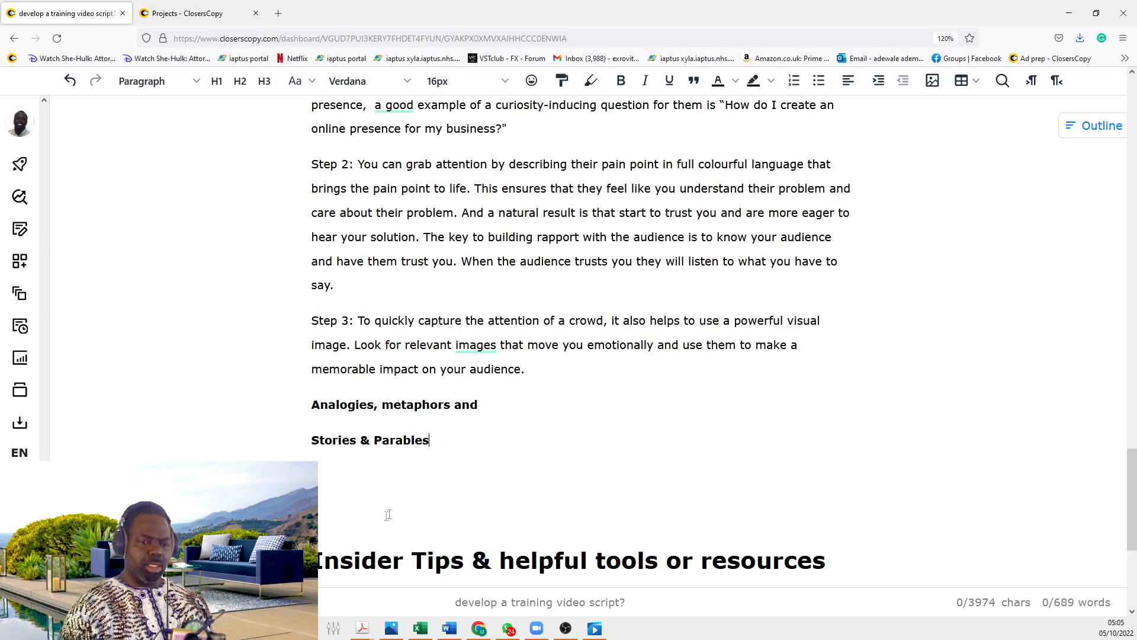
Step: Insert an empty line between the "Analogies, metaphors and" and "Stories & Parables" lines
left_click_drag(428, 440, 302, 454)
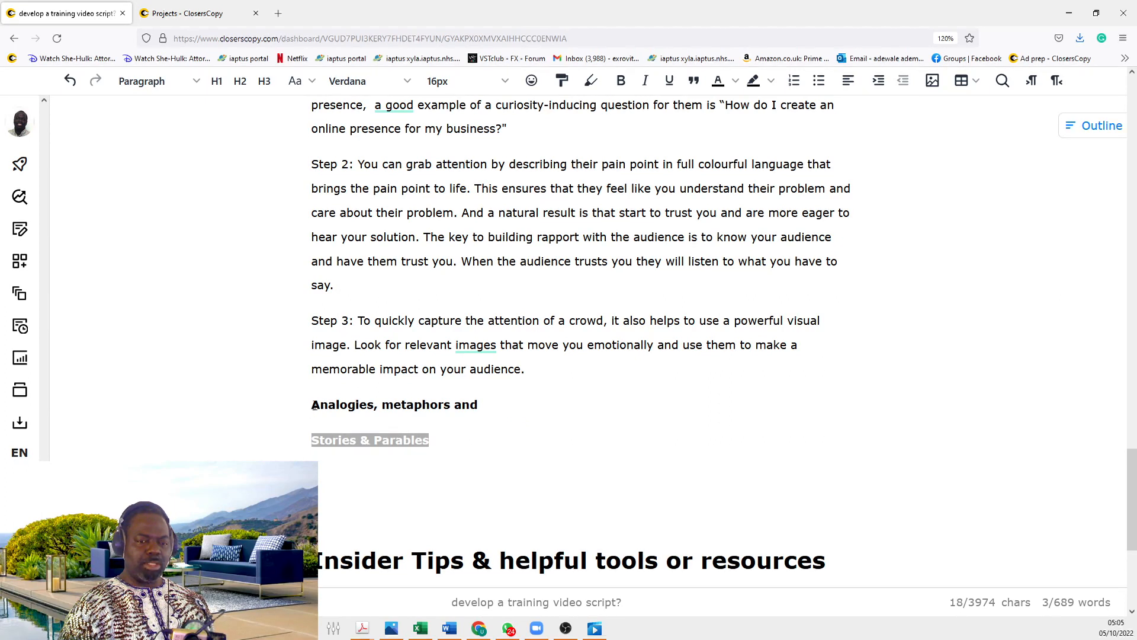
left_click_drag(487, 404, 311, 405)
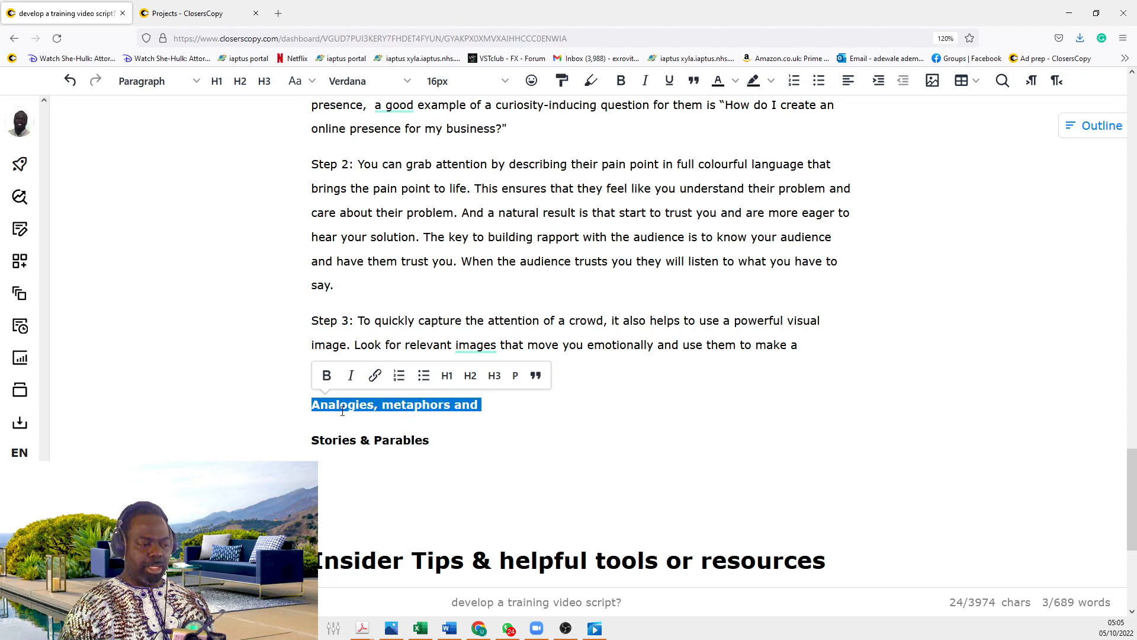
left_click(342, 411)
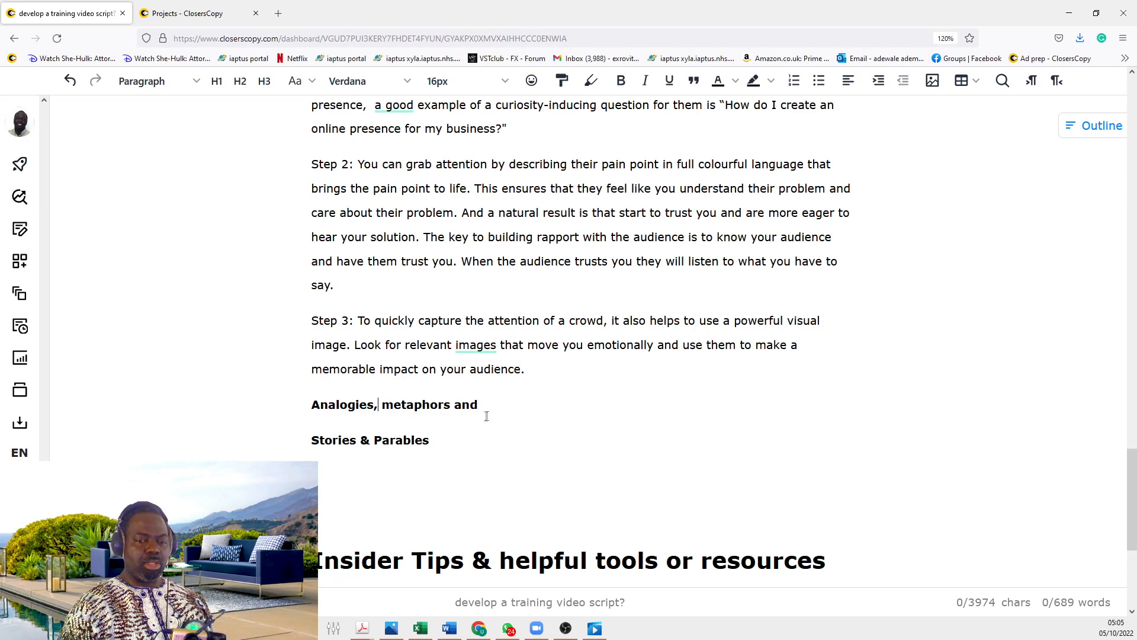
key("Return")
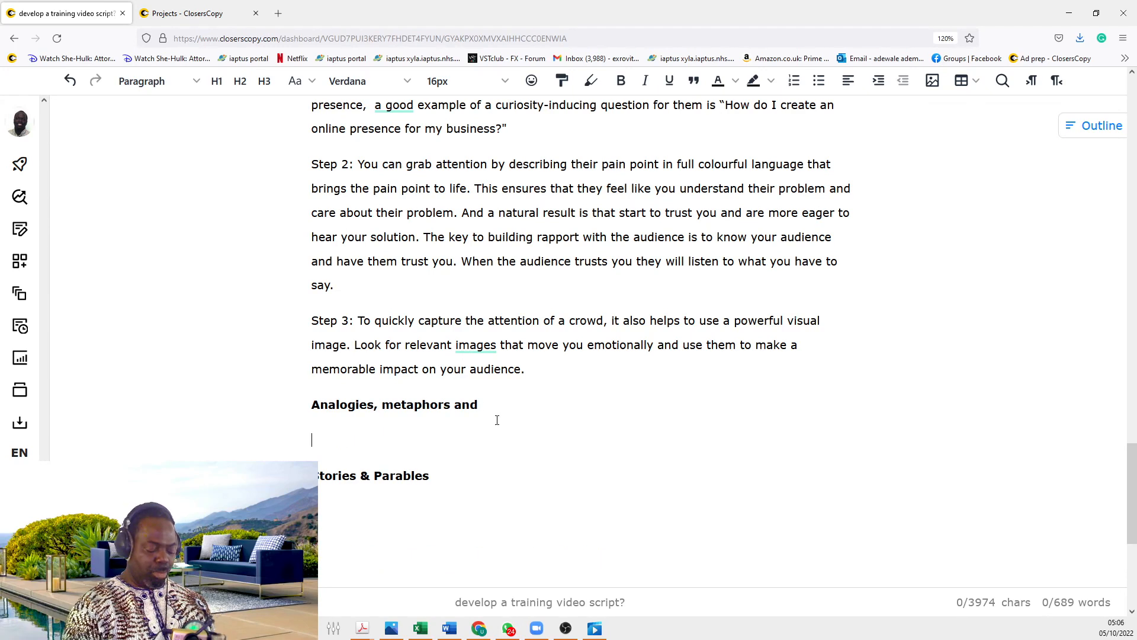
type("Pom")
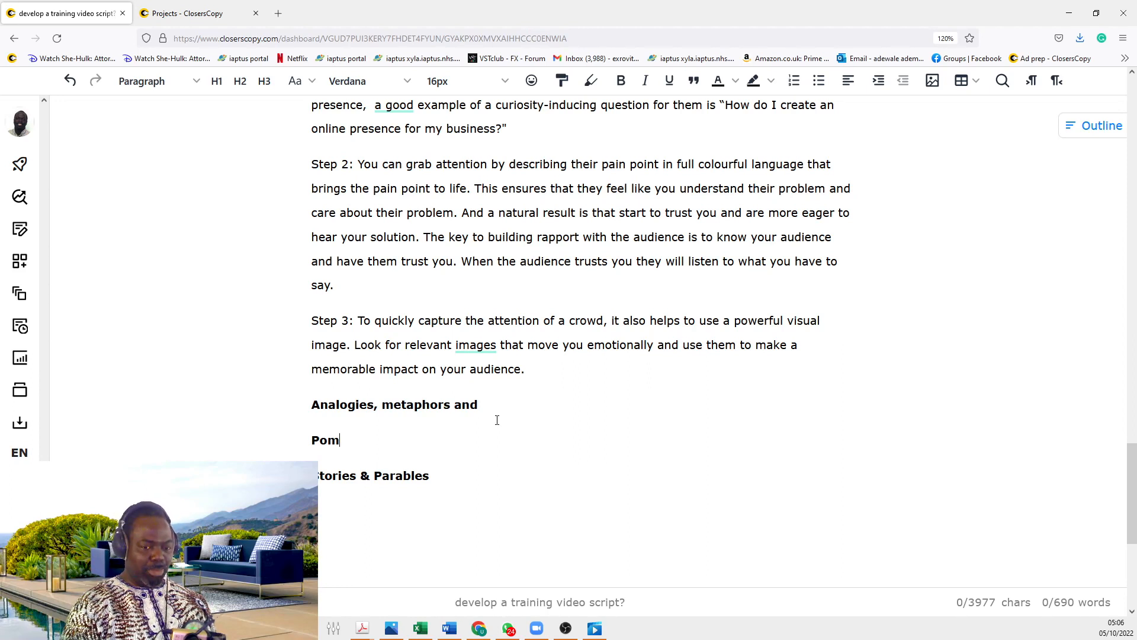
type("elo")
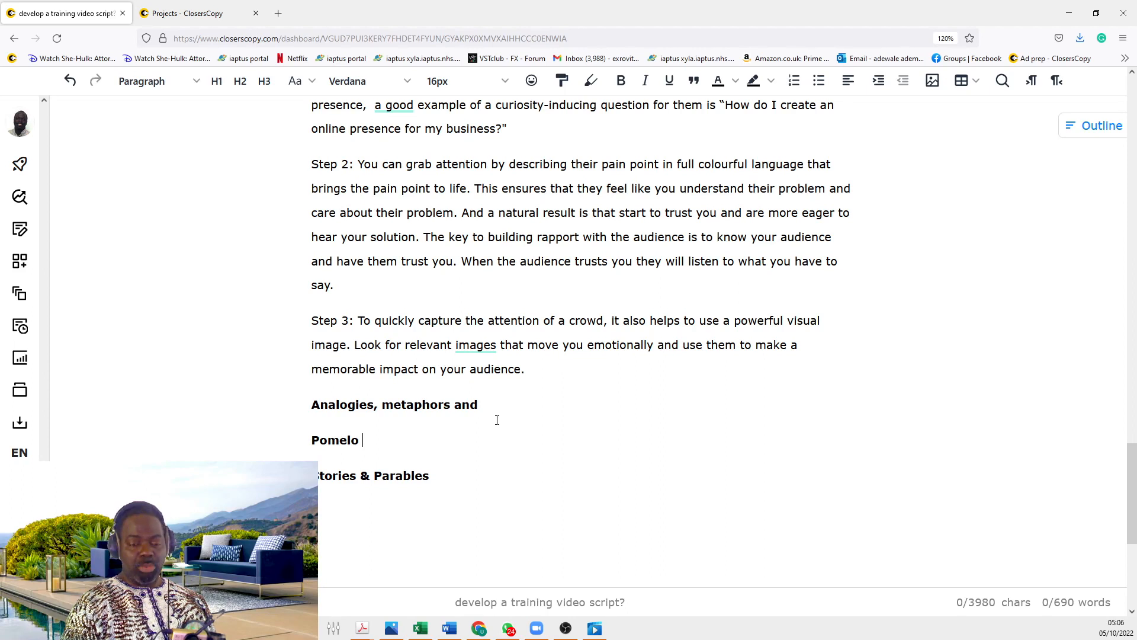
left_click_drag(497, 420, 288, 435)
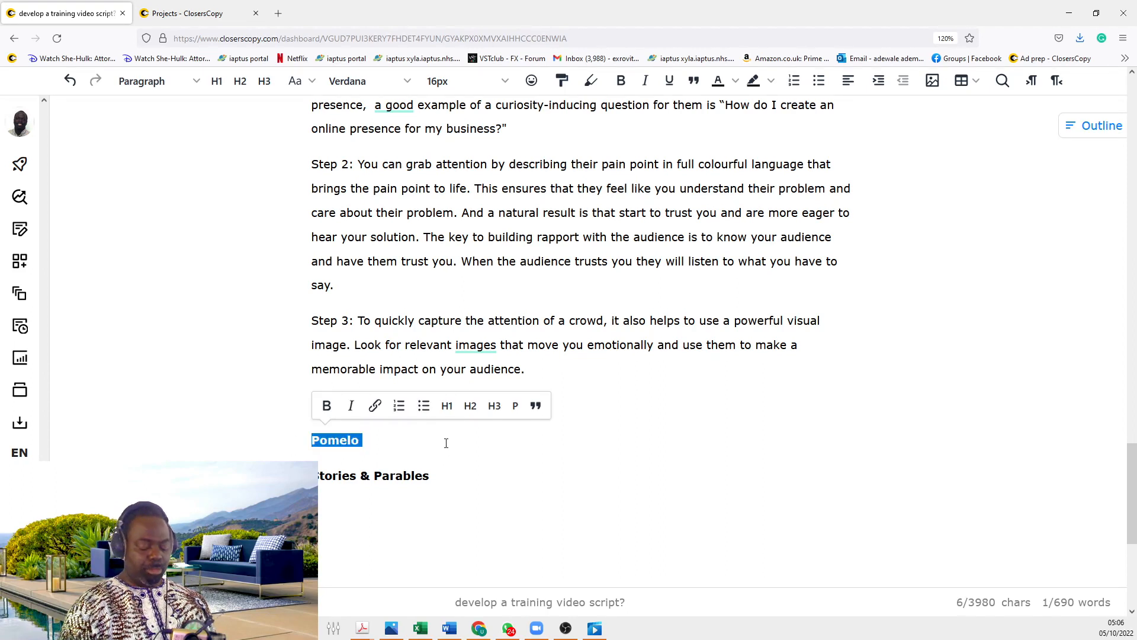
key("BackSpace")
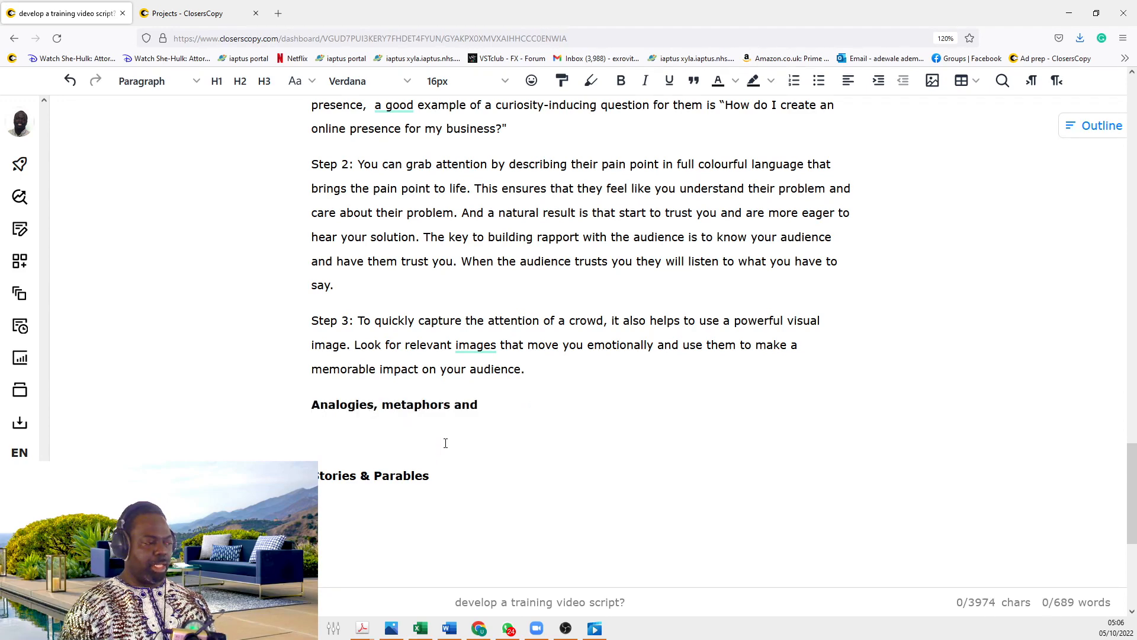
Step: Copy Step #3's title from the summary into a Header 2 line above "Stories & Parables", ending at "Three Core Stories", and add a blank line below
scroll(557, 103, "down", 1)
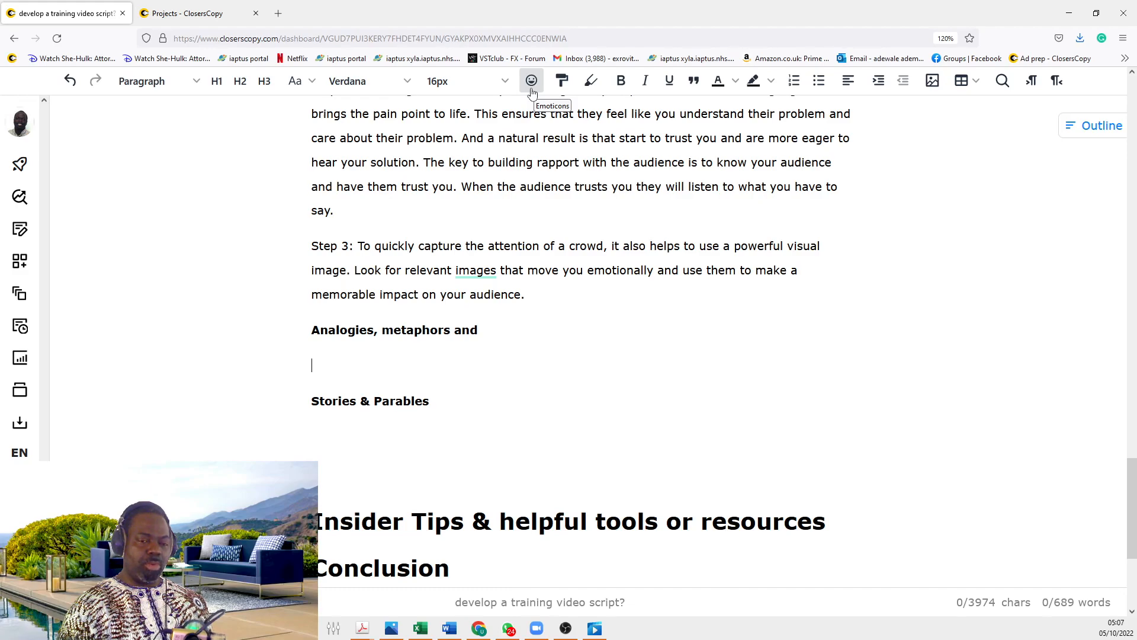
scroll(460, 225, "up", 4)
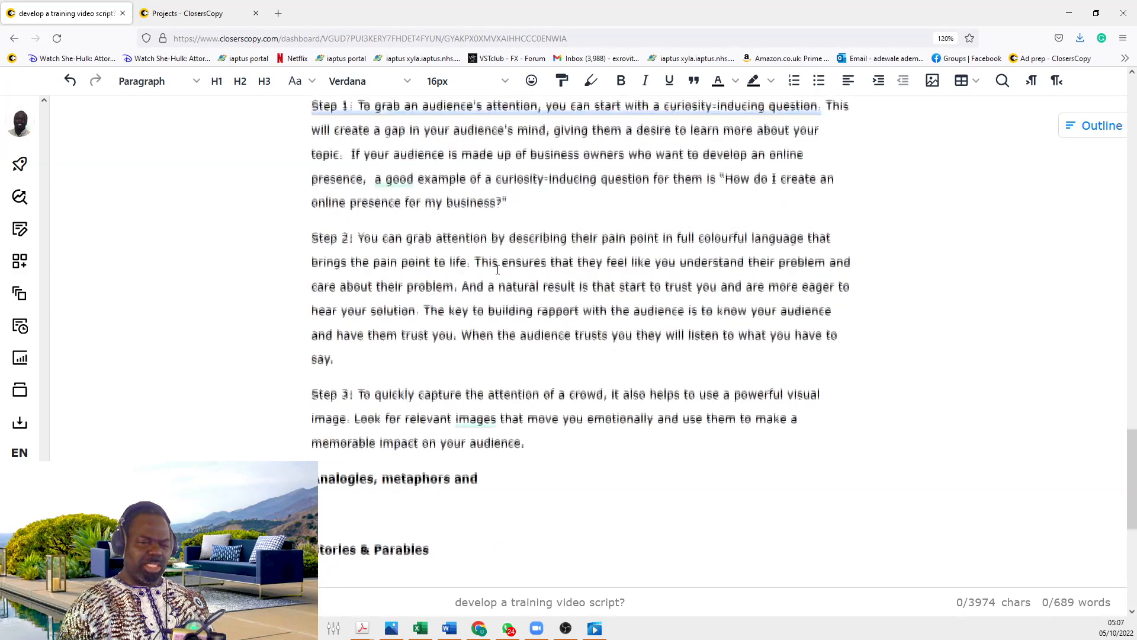
scroll(506, 275, "up", 3)
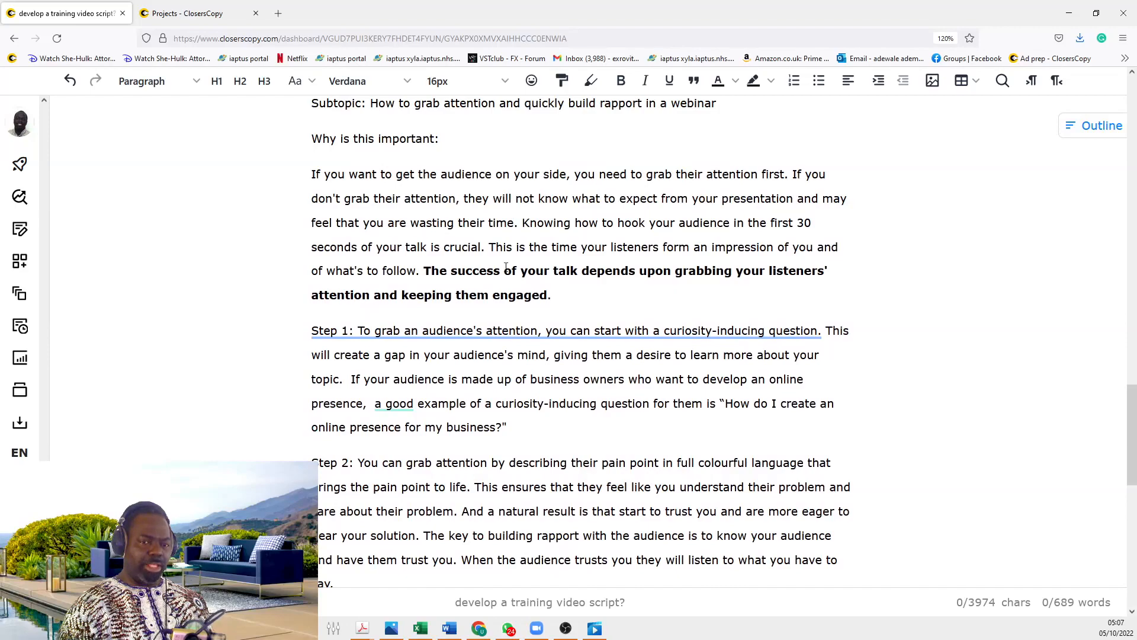
scroll(507, 266, "up", 12)
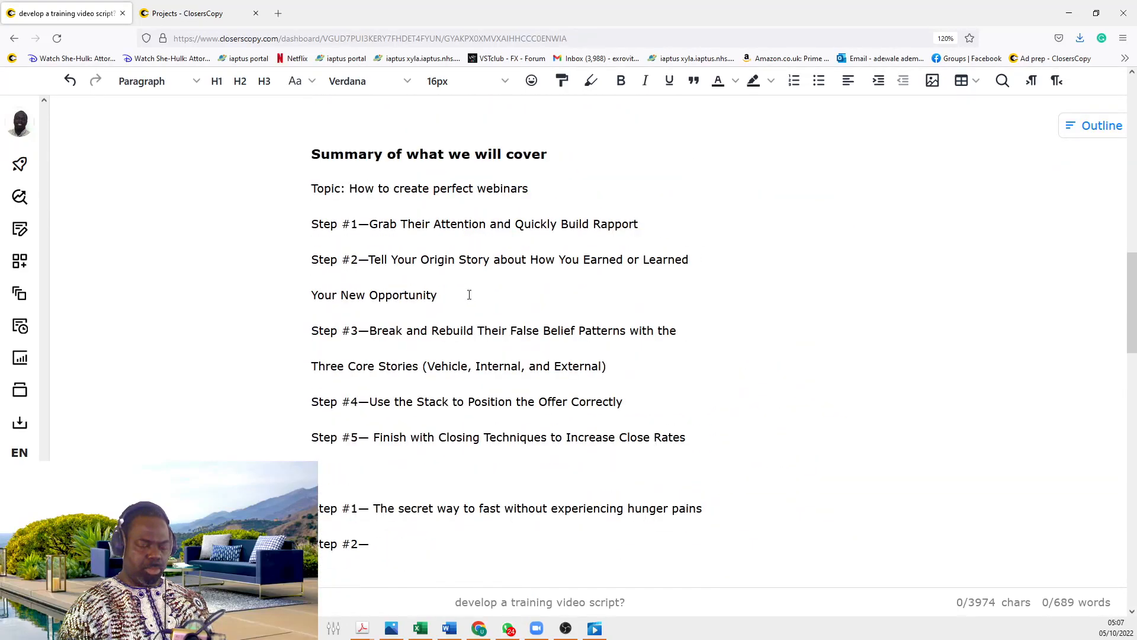
scroll(469, 295, "up", 1)
left_click_drag(369, 405, 680, 407)
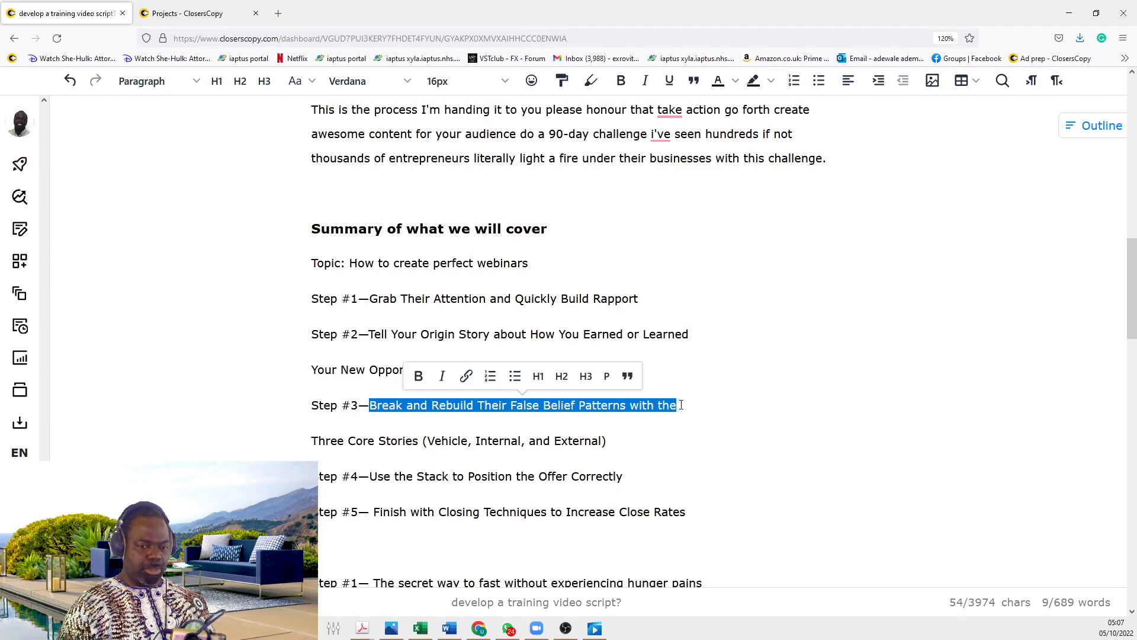
left_click_drag(729, 291, 255, 308)
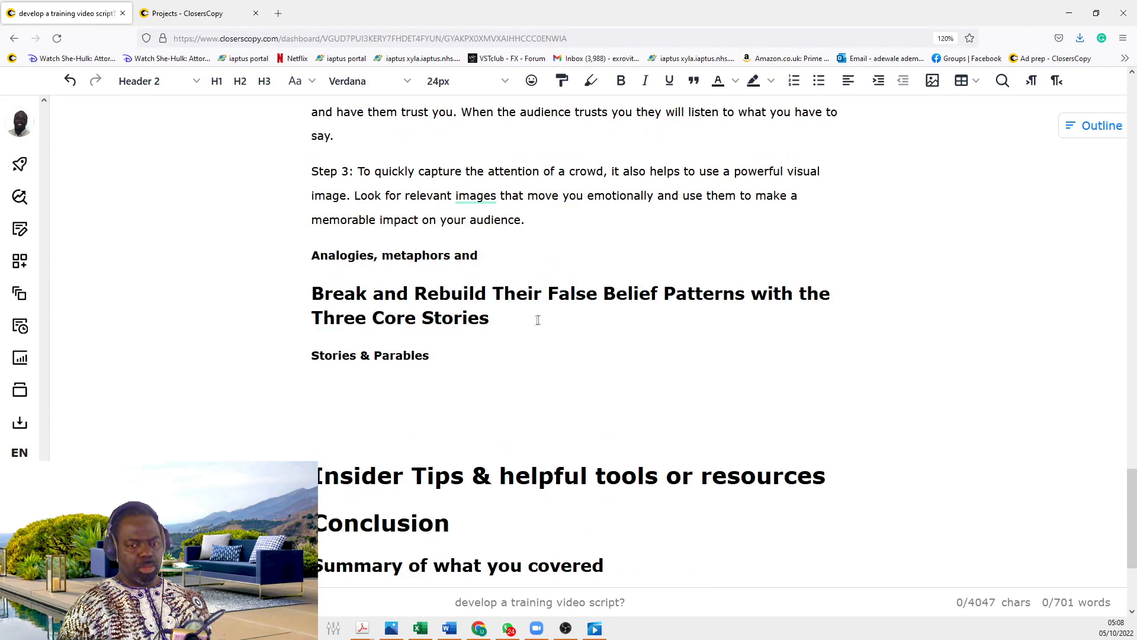
key("Return")
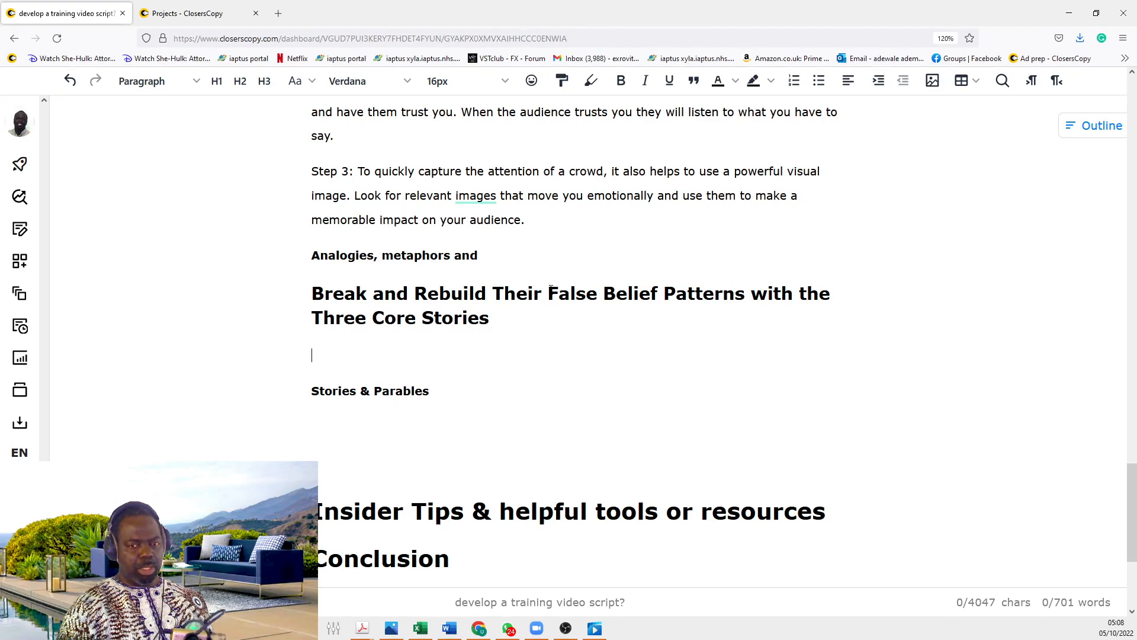
left_click_drag(551, 289, 746, 296)
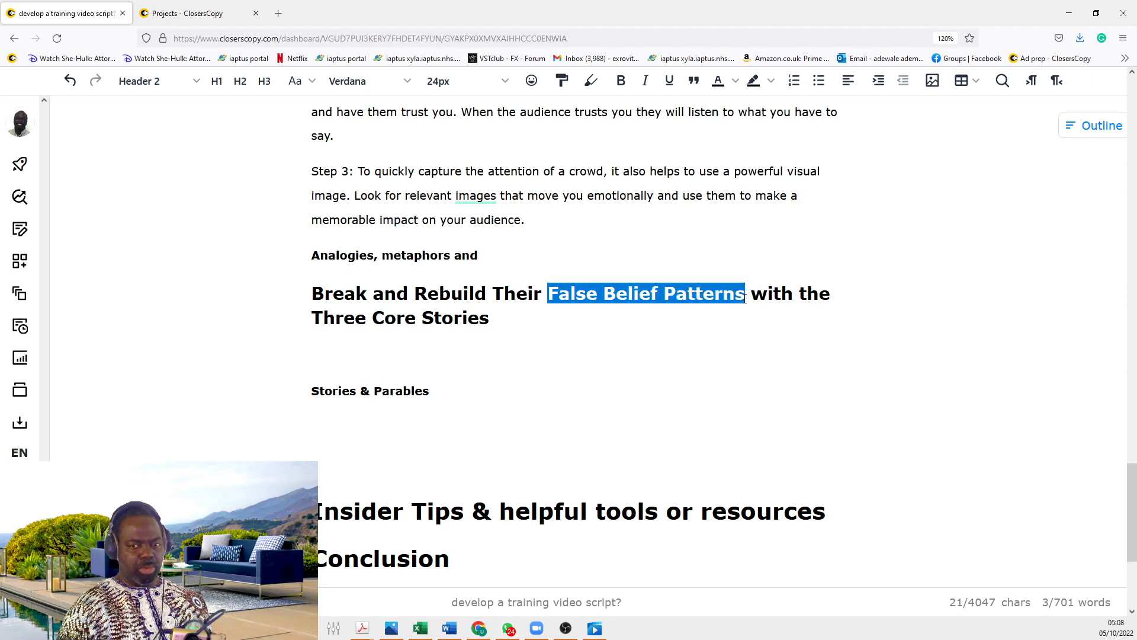
left_click(430, 347)
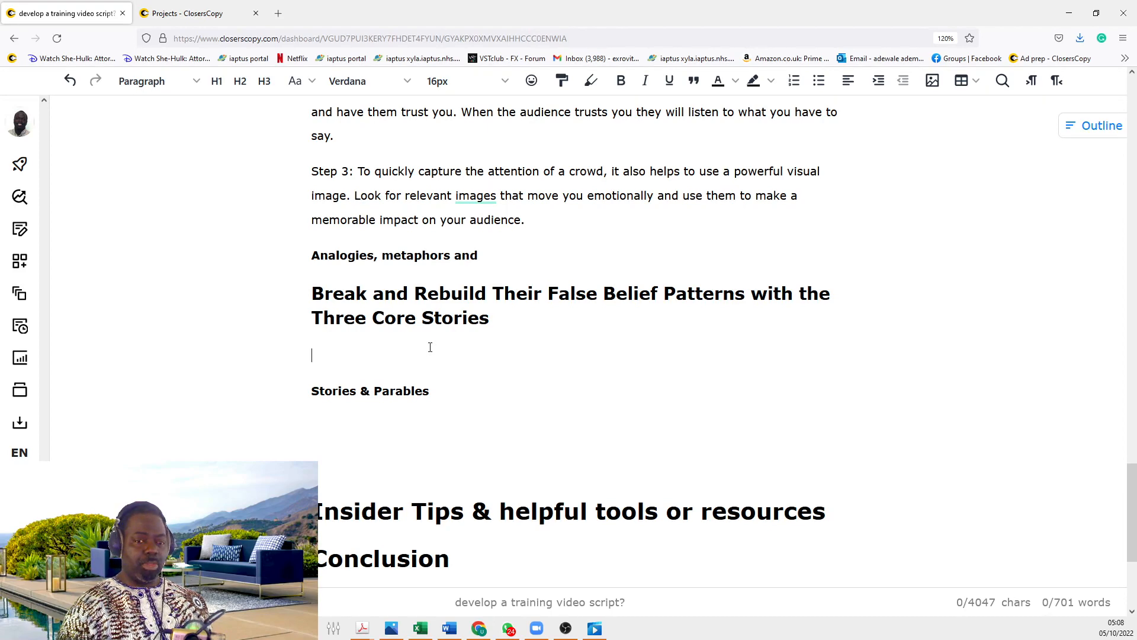
Step: Open the Analogy maker framework from the "Analogies & metaphors" category of the frameworks library
left_click(20, 261)
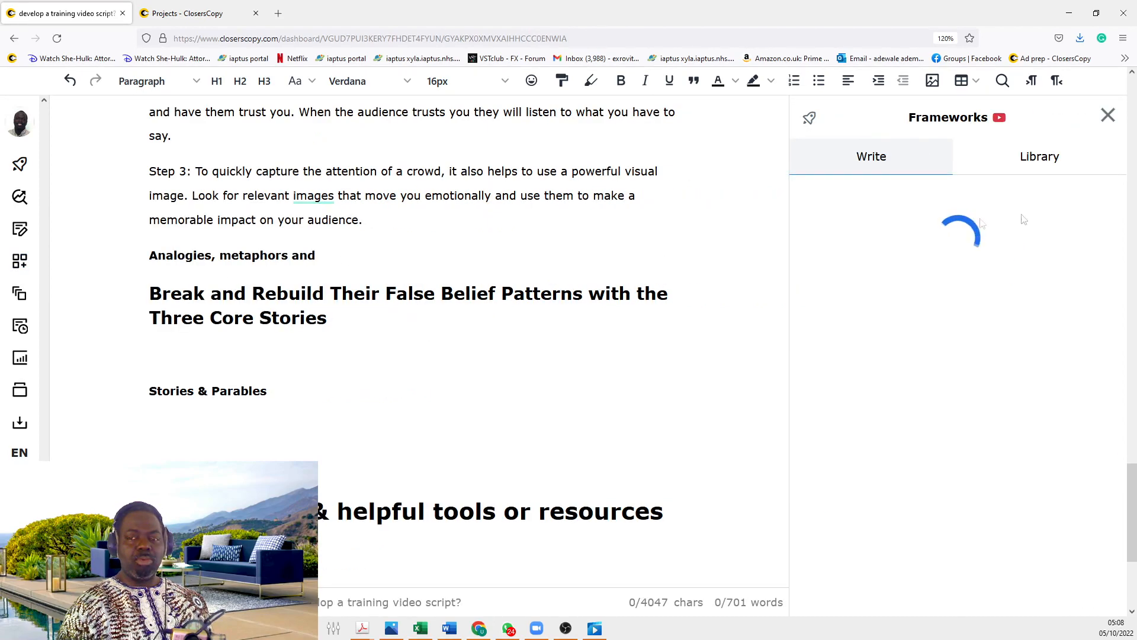
left_click(1058, 163)
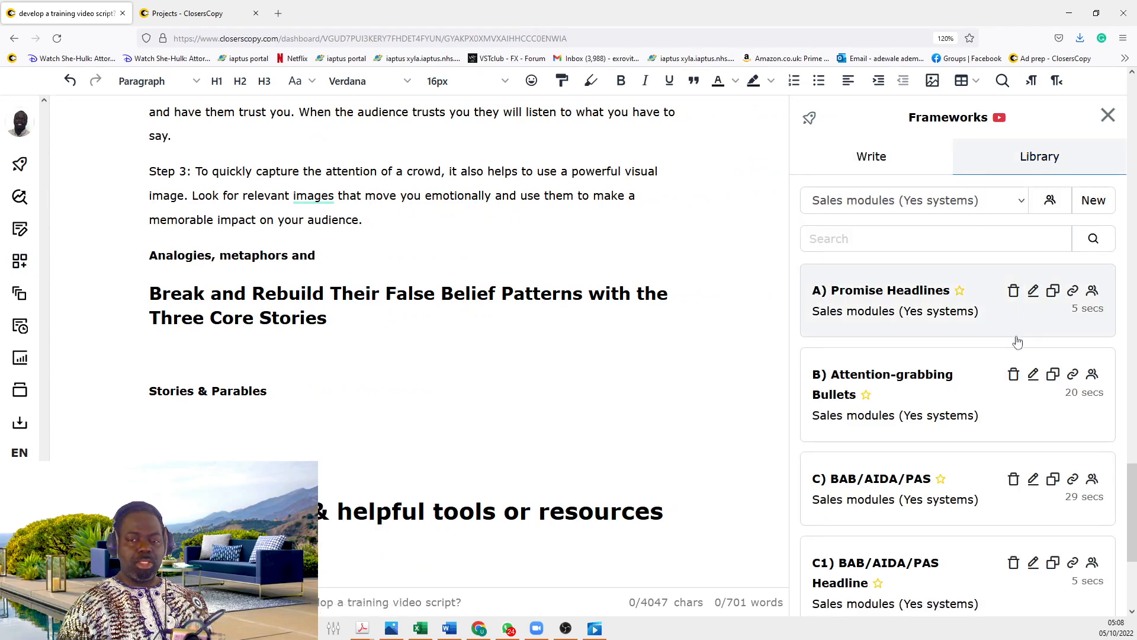
left_click(894, 207)
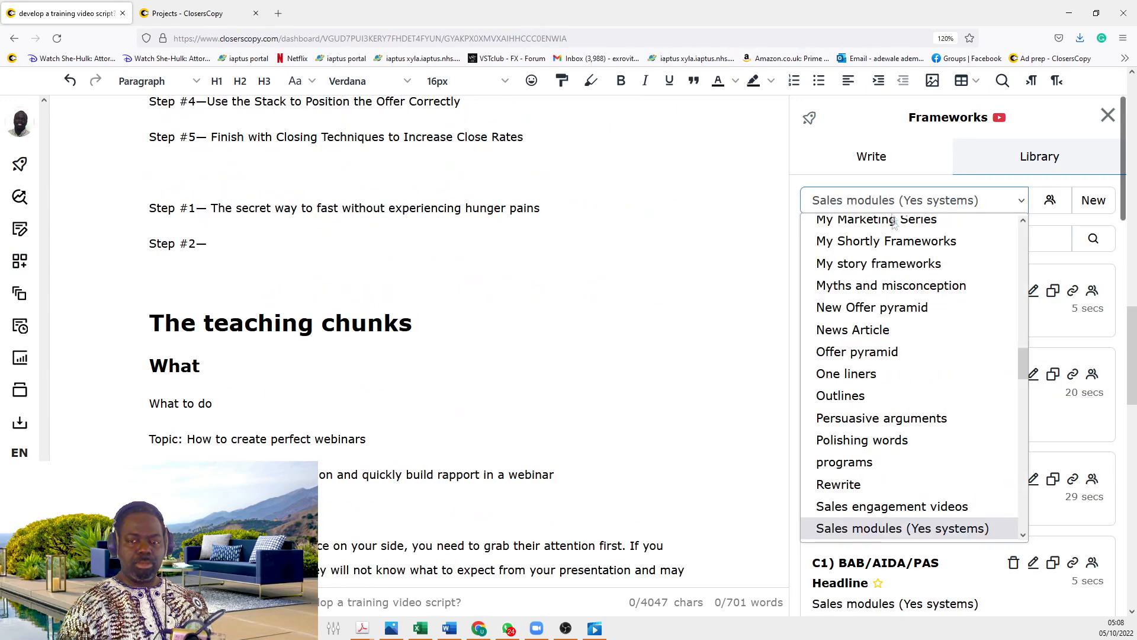
scroll(955, 322, "up", 15)
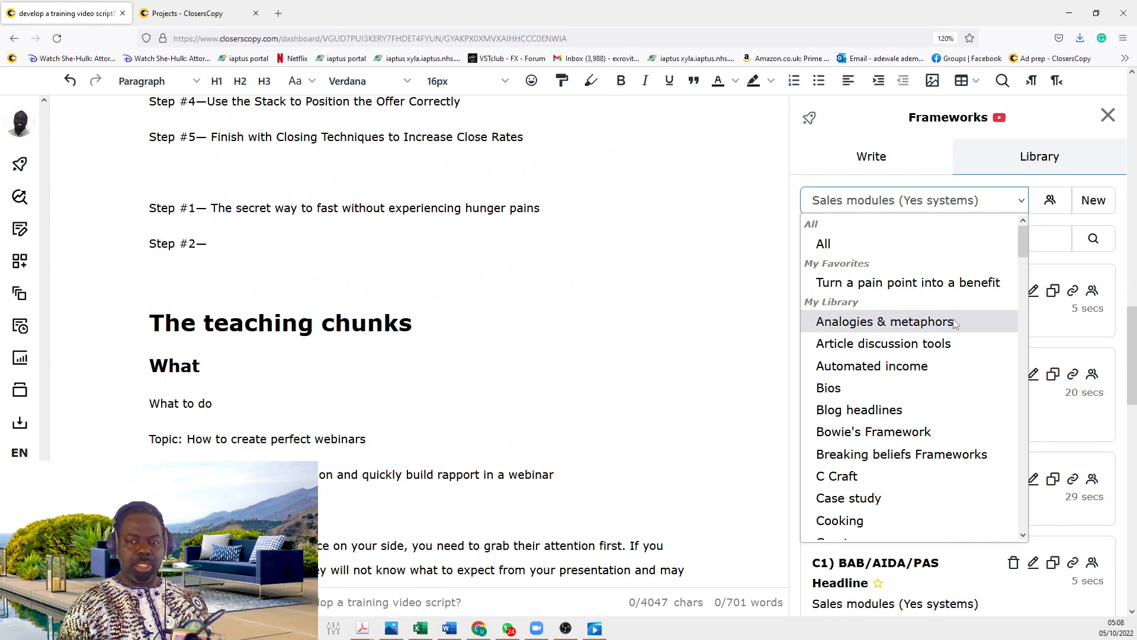
left_click(955, 323)
left_click(879, 301)
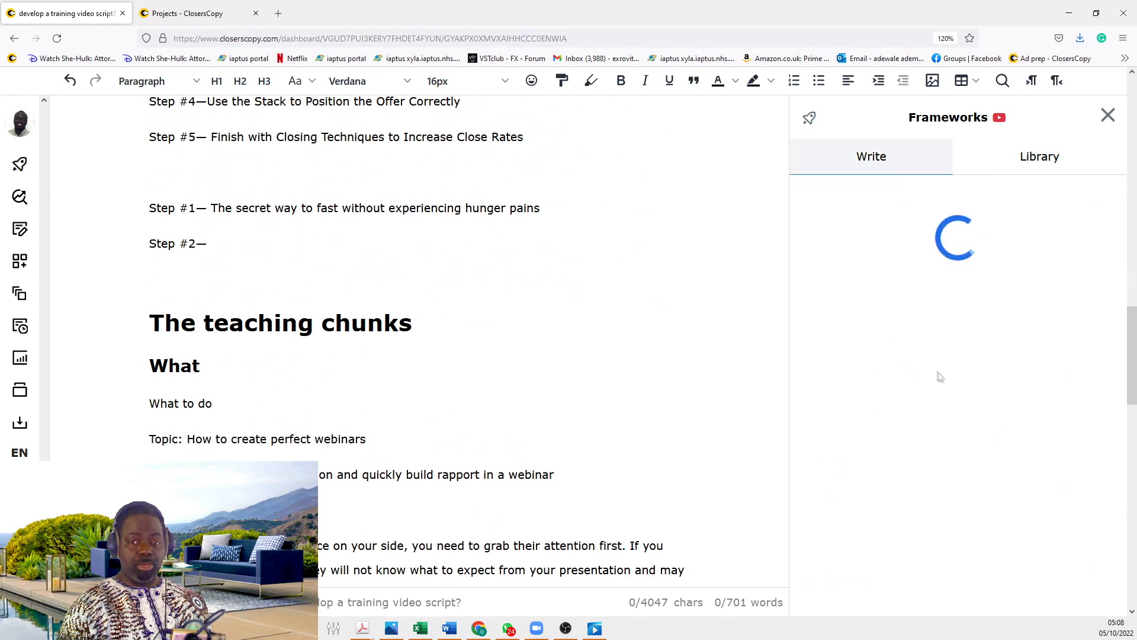
Step: Generate analogies around "False Belief Patterns", copied from the Header 2 line, and insert the first answer below that heading
scroll(381, 343, "down", 12)
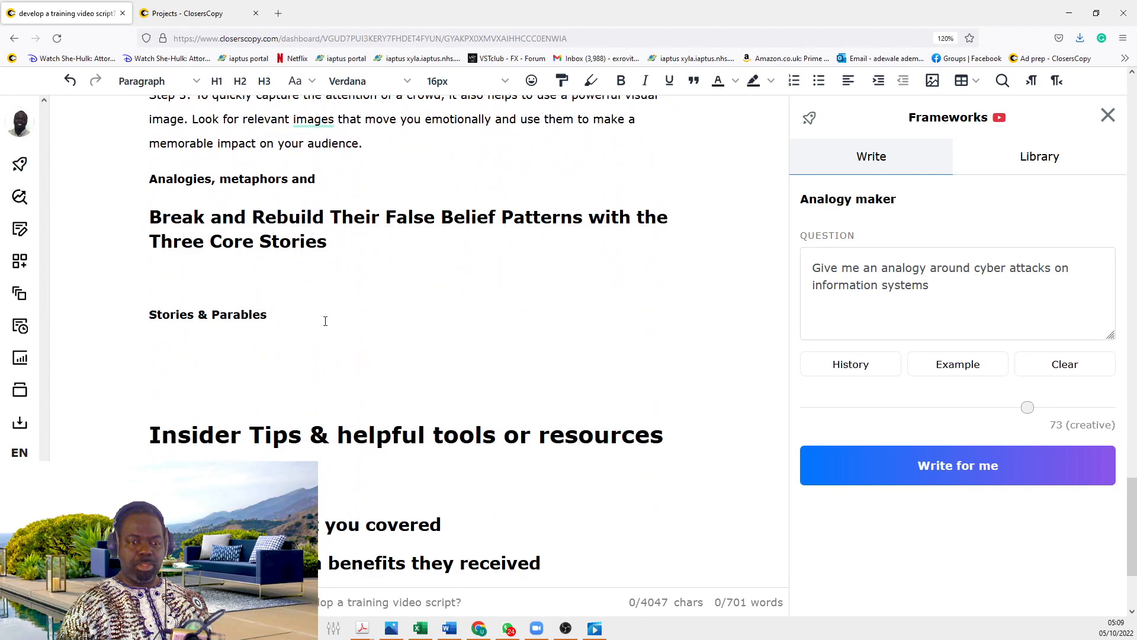
left_click_drag(325, 321, 146, 315)
scroll(379, 296, "up", 1)
left_click_drag(588, 284, 390, 274)
key("ctrl+c")
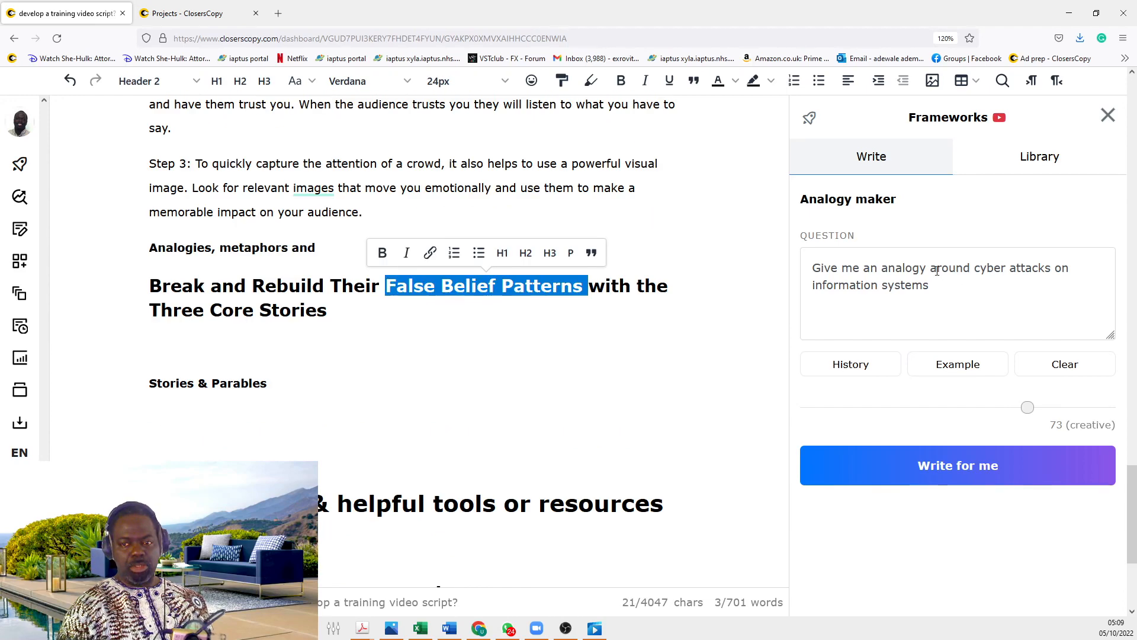
left_click_drag(972, 268, 980, 285)
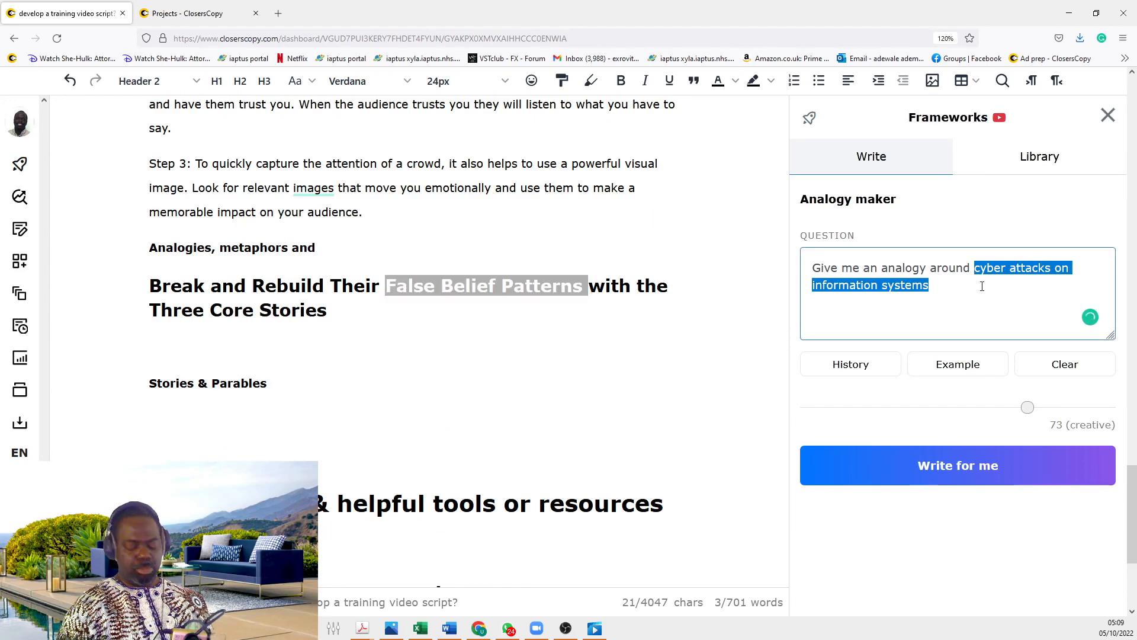
key("ctrl+v")
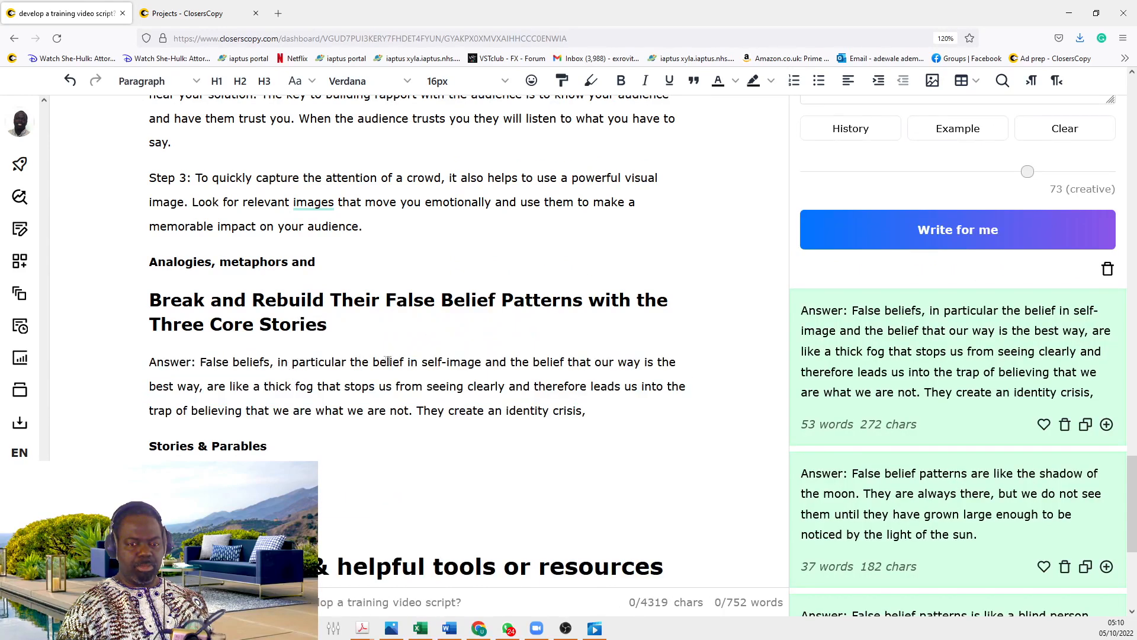
double_click(413, 361)
left_click(446, 362)
left_click_drag(213, 385, 512, 386)
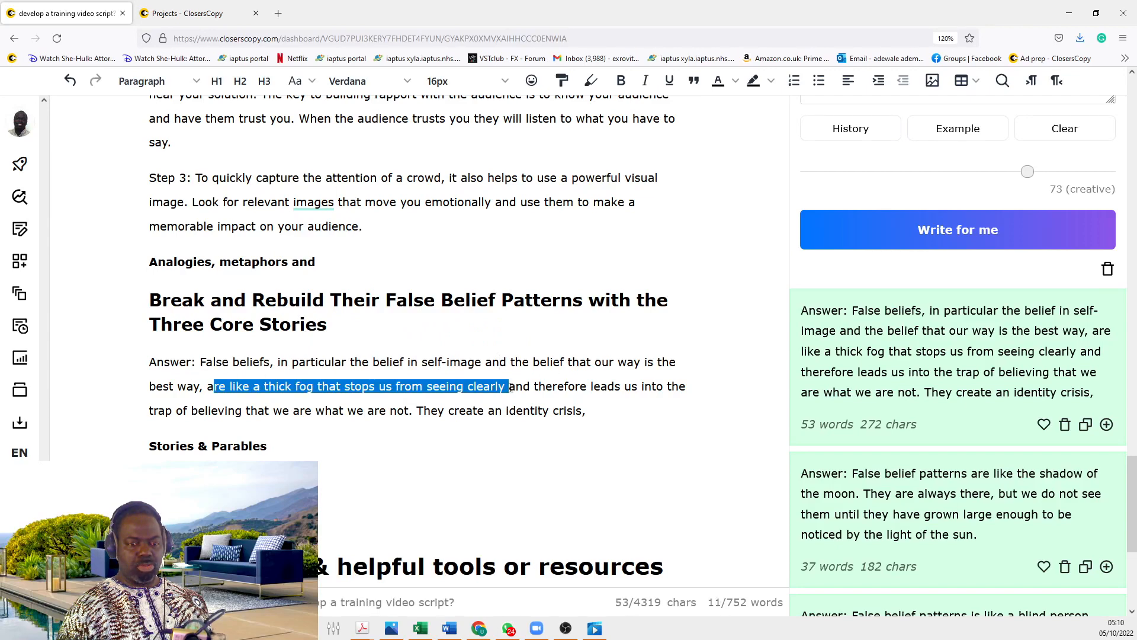
left_click(296, 415)
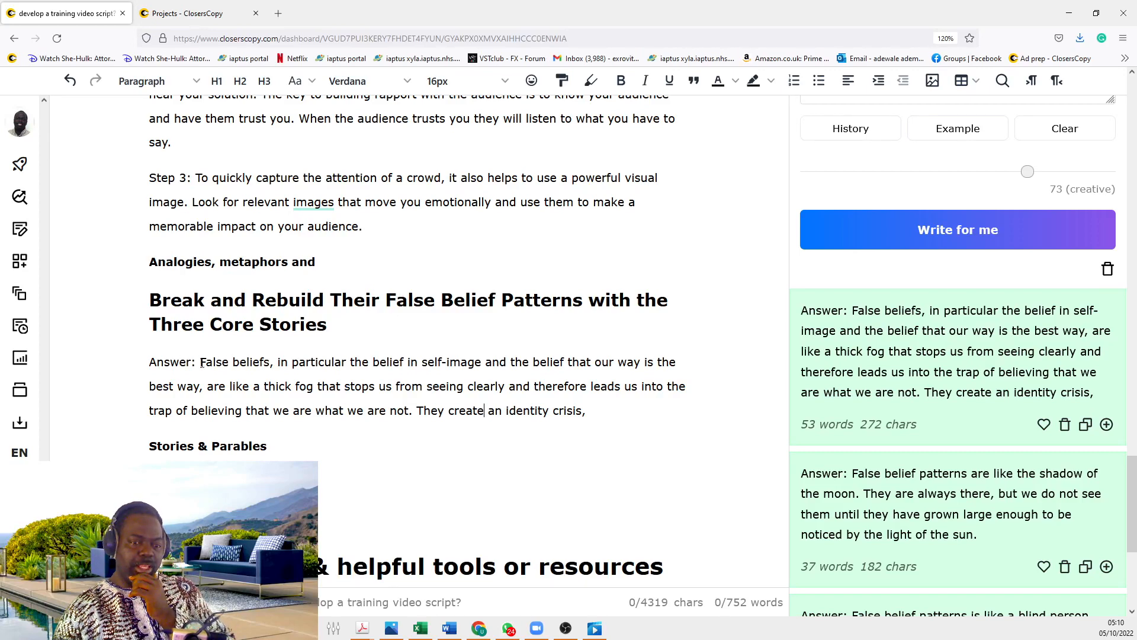
Step: Remove the "Answer:" label from the inserted false beliefs paragraph and add an empty line below it
left_click_drag(200, 361, 142, 361)
key("BackSpace")
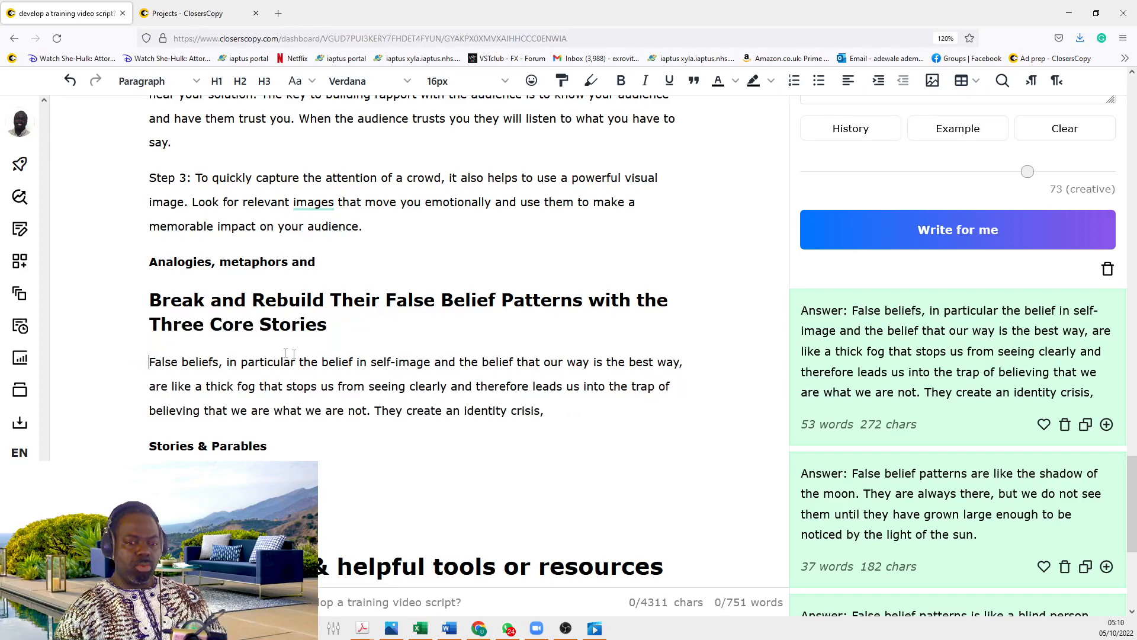
left_click(567, 415)
key("Return")
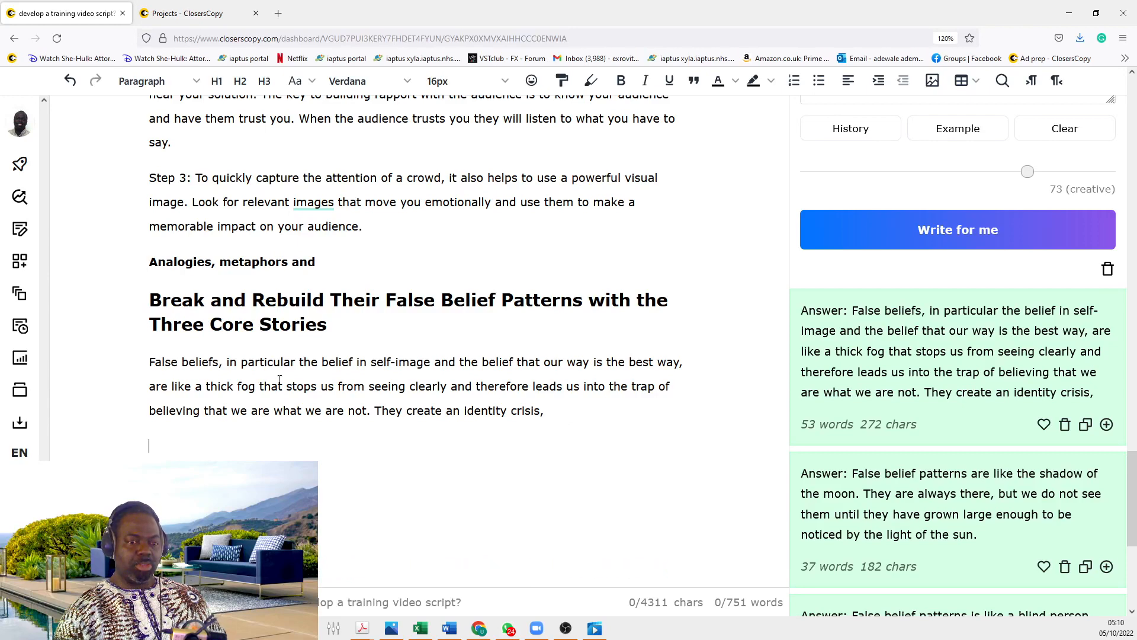
Step: Label the false beliefs paragraph by adding "Analogy:" at its start, with room for another line below
left_click_drag(154, 361, 189, 362)
left_click(259, 362)
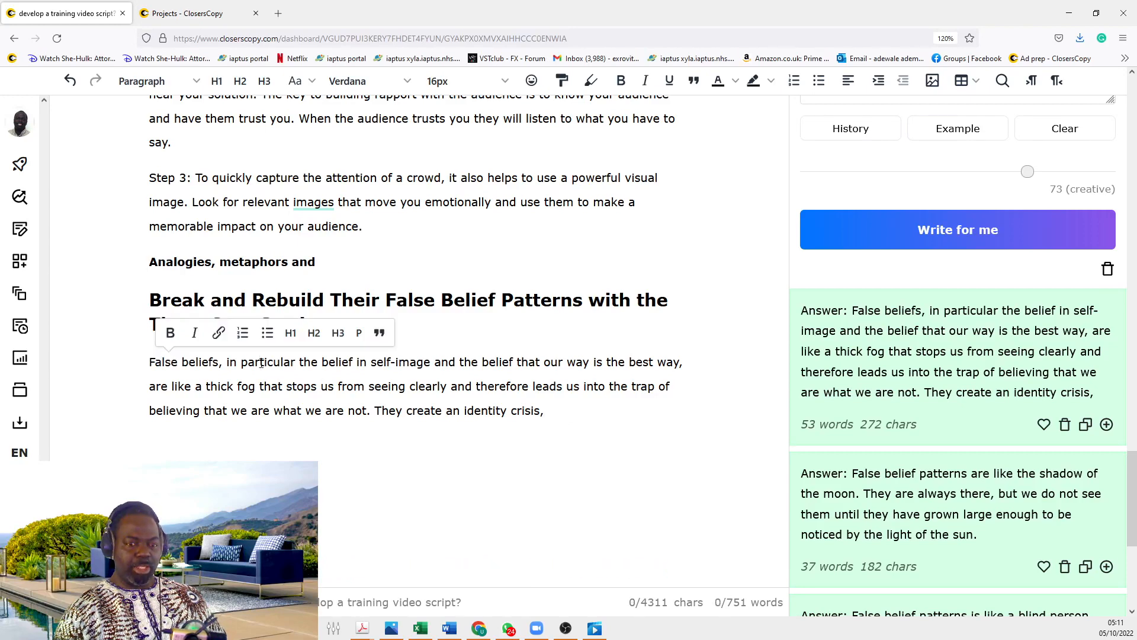
left_click(549, 408)
key("Return")
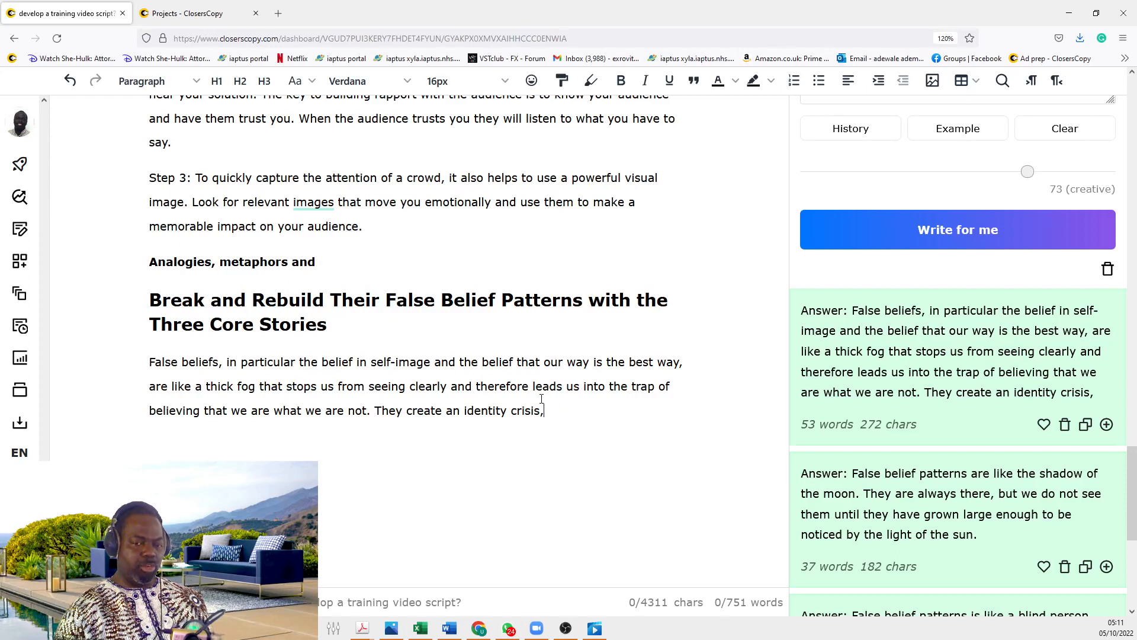
triple_click(560, 420)
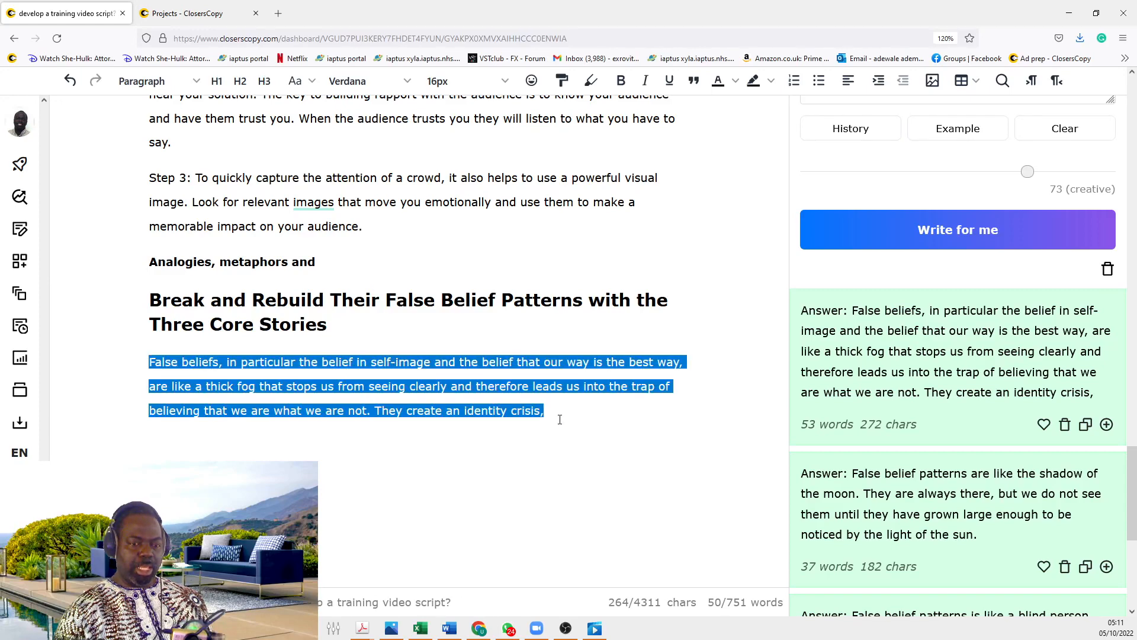
left_click(558, 416)
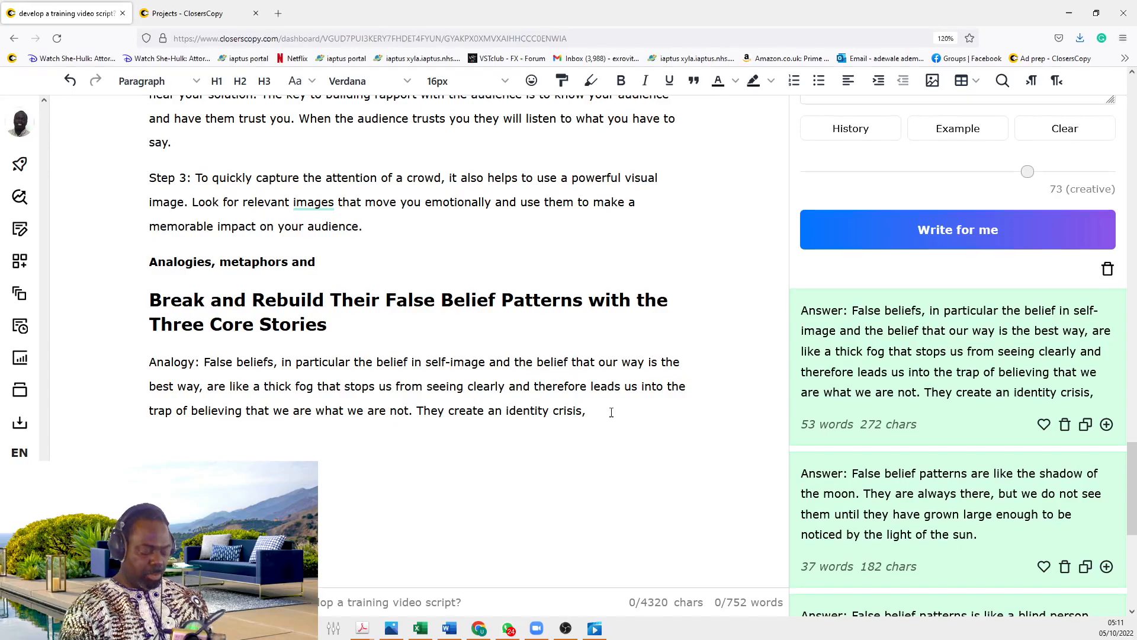
Step: Begin a new line of text beneath the analogy paragraph, starting with "Wh"
type("Wh")
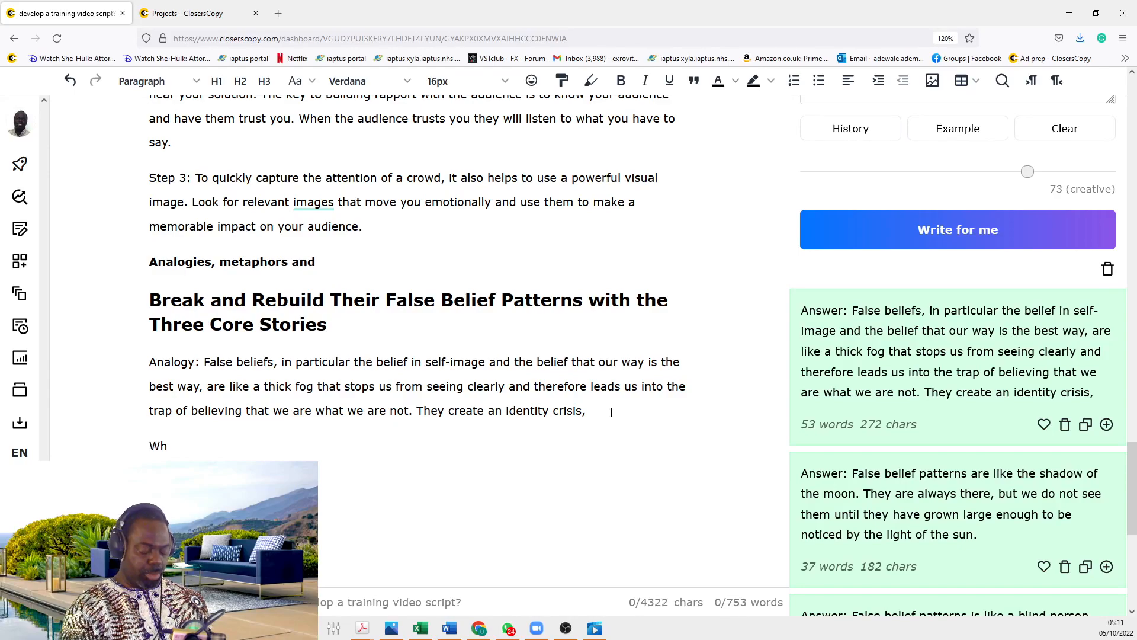
Step: Open the framework library and change its category from Analogies & metaphors to Training videos
scroll(375, 352, "up", 1)
scroll(356, 342, "up", 2)
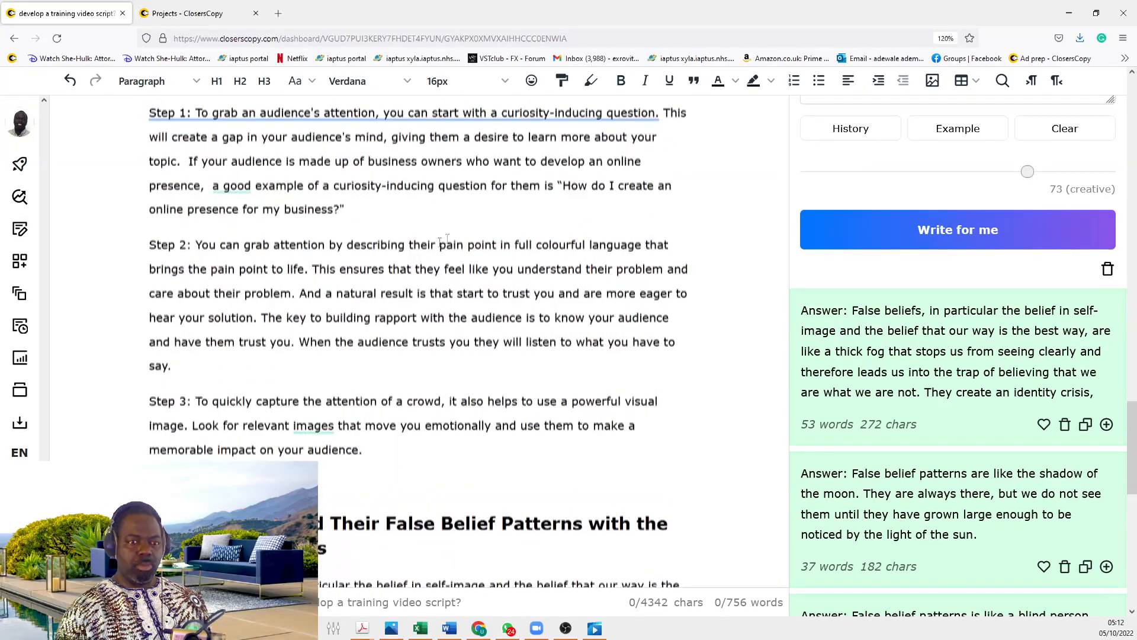
scroll(424, 278, "down", 3)
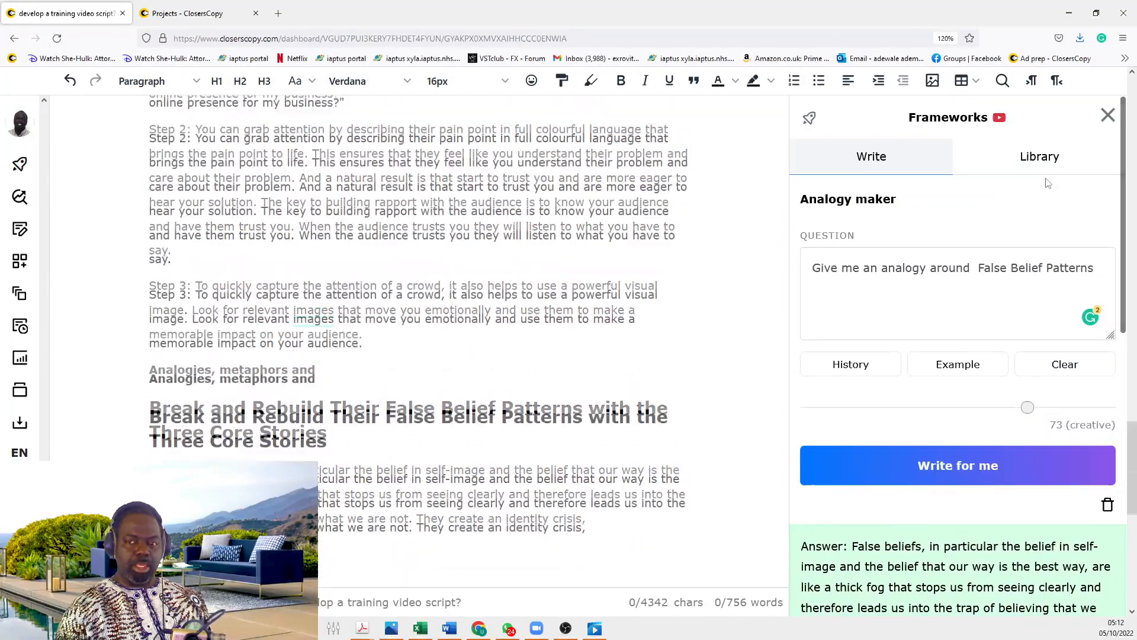
scroll(474, 256, "down", 2)
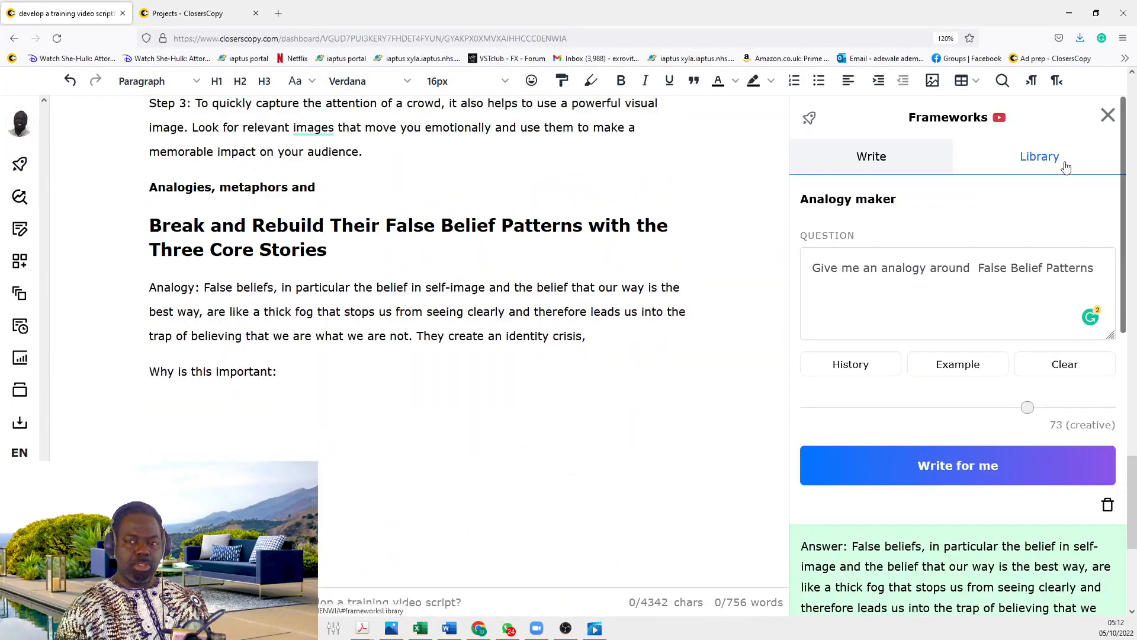
left_click(1063, 166)
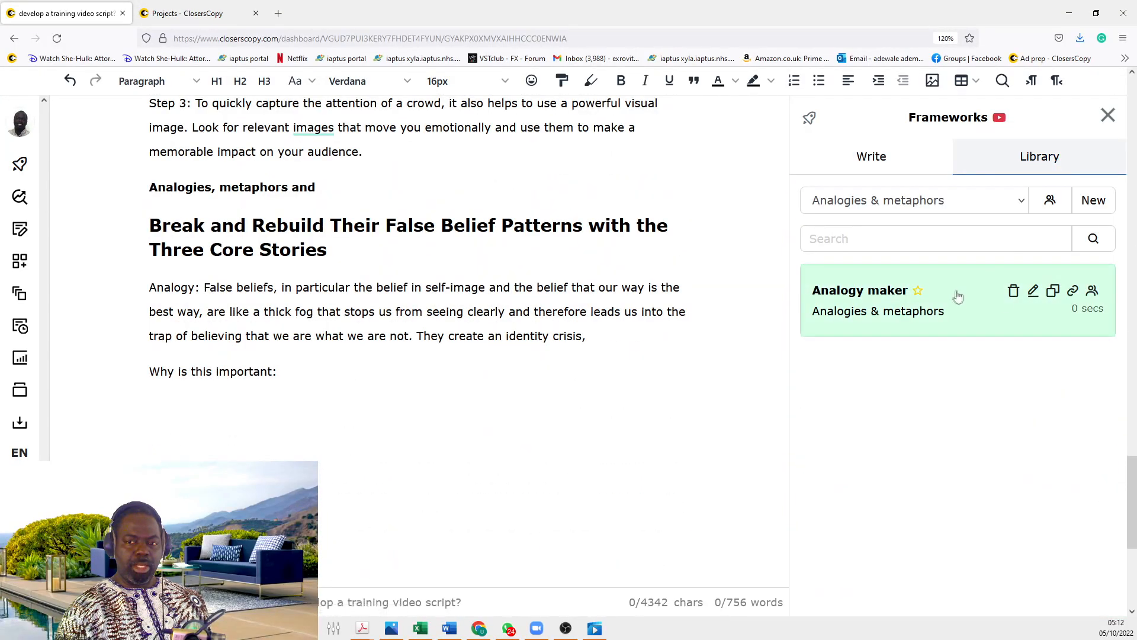
left_click(956, 201)
Step: Extend the Intro framework's topic with the generated Body heading and greeting, the false-beliefs analogy and the paragraph on breaking and rebuilding false belief patterns
scroll(1008, 261, "down", 8)
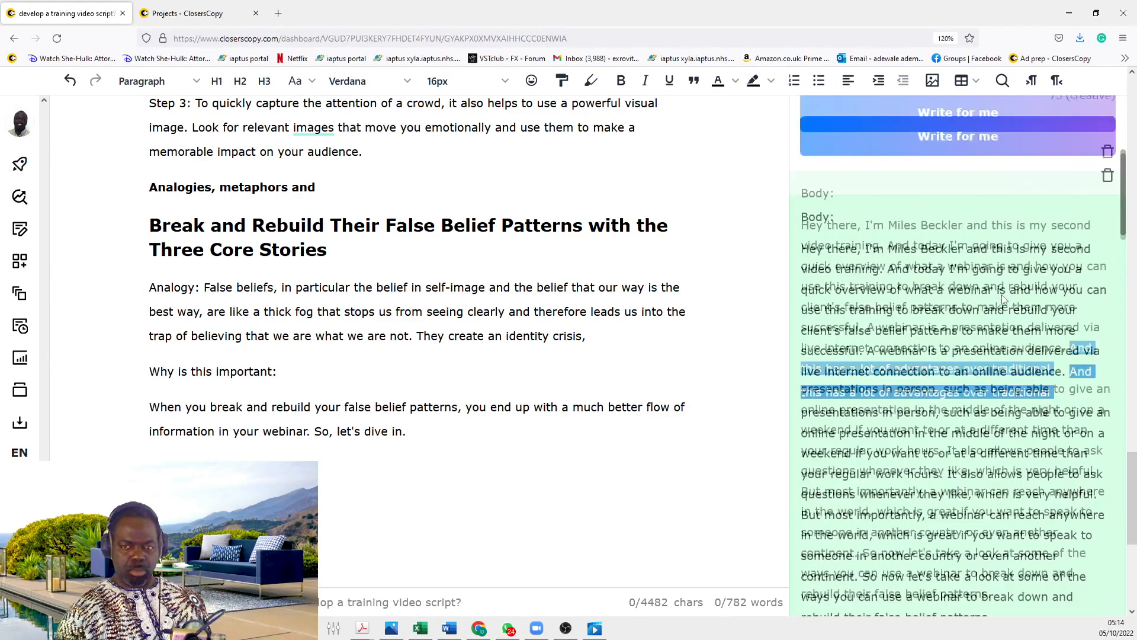
scroll(1001, 293, "up", 2)
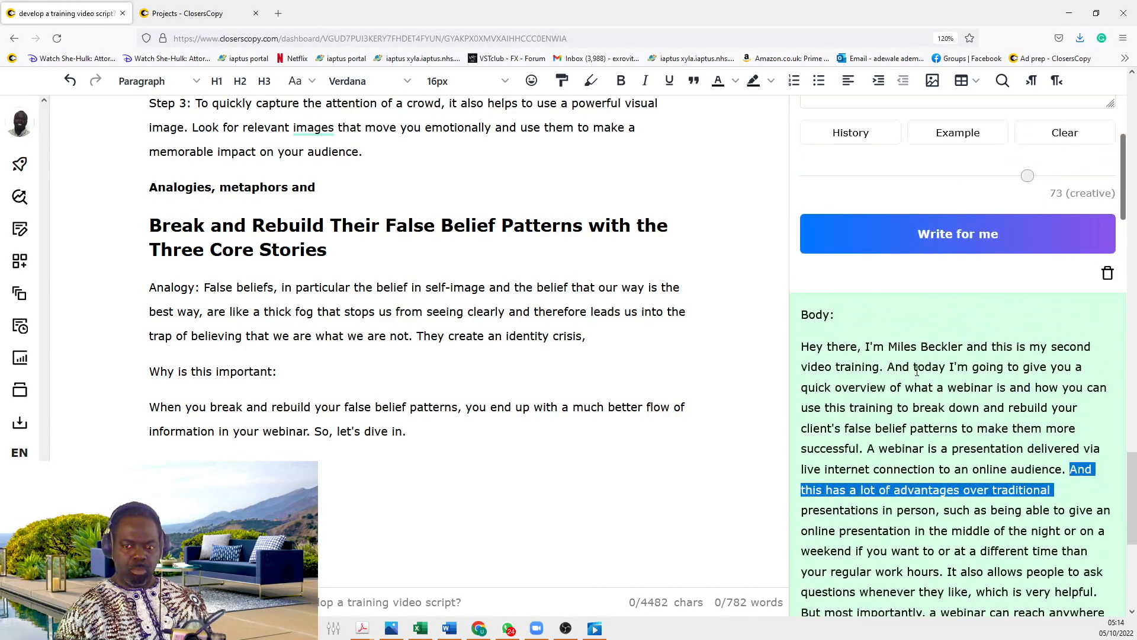
scroll(830, 334, "up", 2)
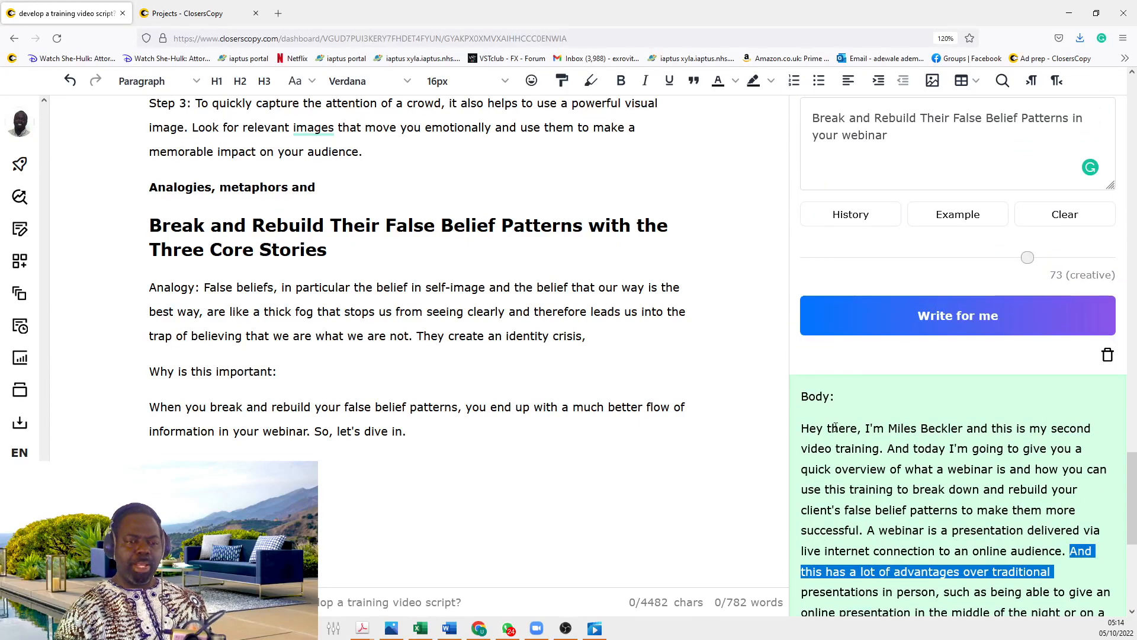
left_click_drag(803, 428, 964, 426)
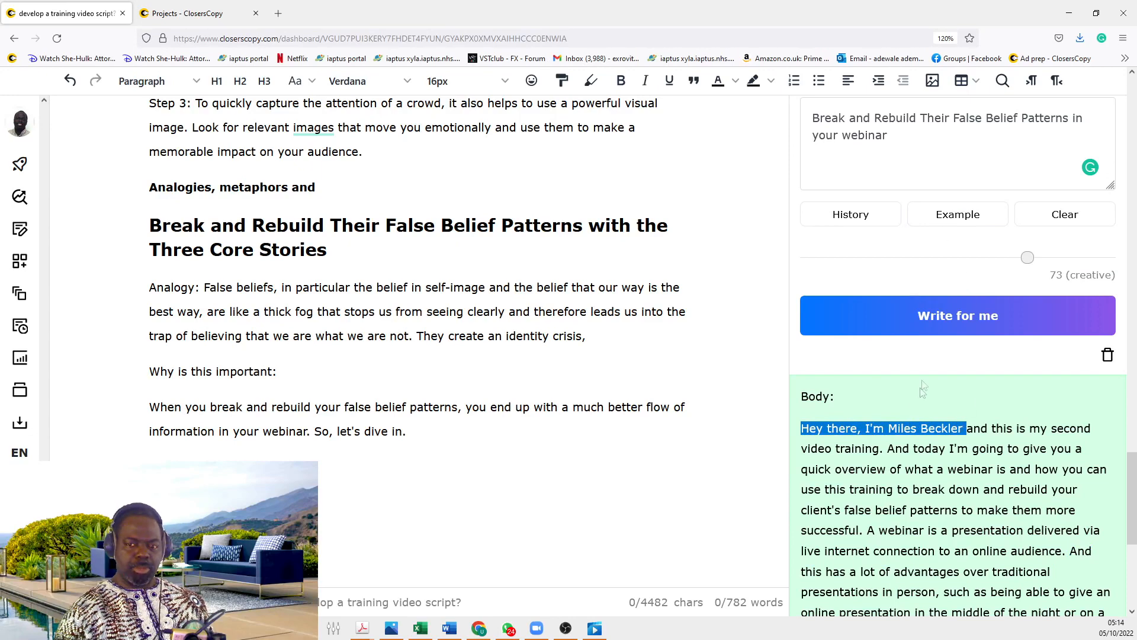
left_click_drag(835, 396, 1112, 387)
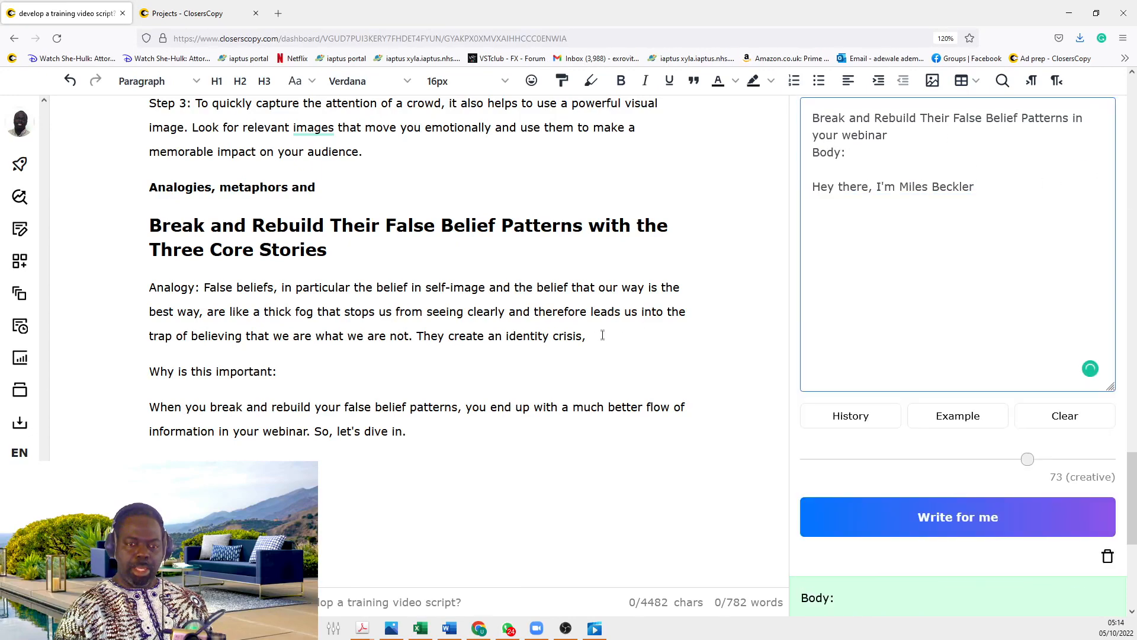
left_click_drag(593, 336, 206, 289)
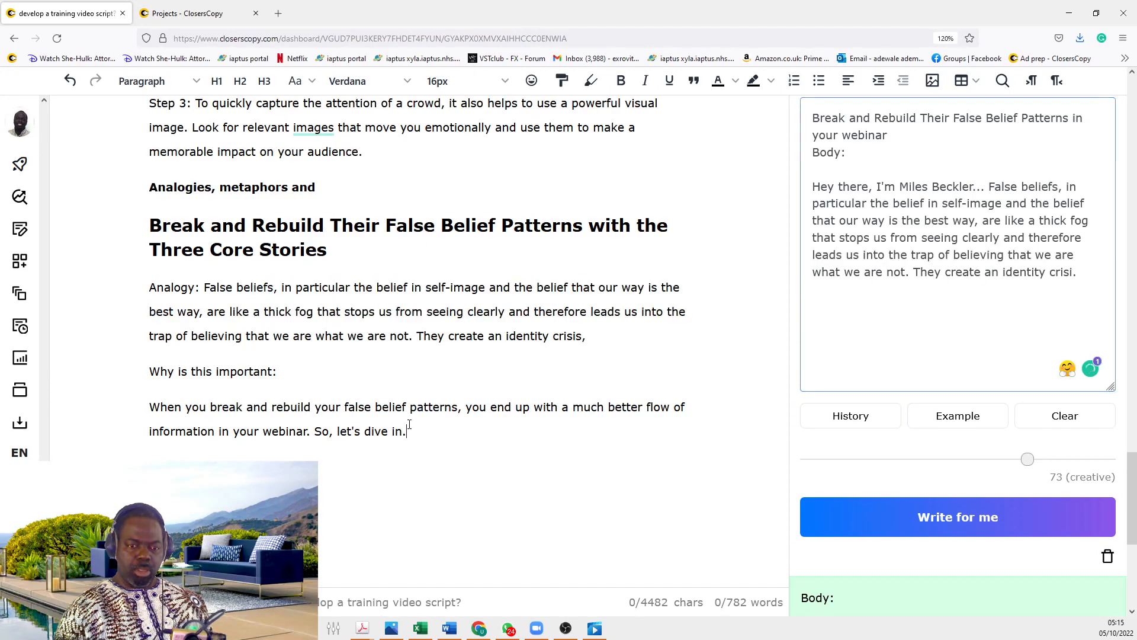
left_click_drag(407, 432, 76, 406)
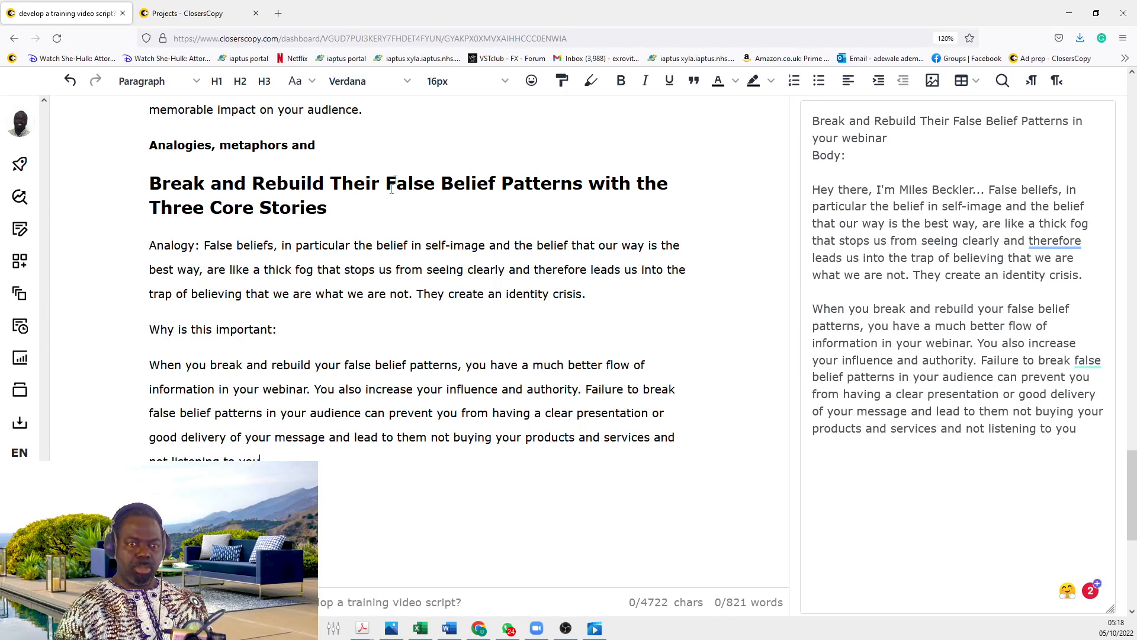
Step: Prefix the false belief patterns heading with "Subtitle:" and join the "Why is this important:" label to the paragraph below it
left_click_drag(260, 461, 157, 263)
left_click(154, 188)
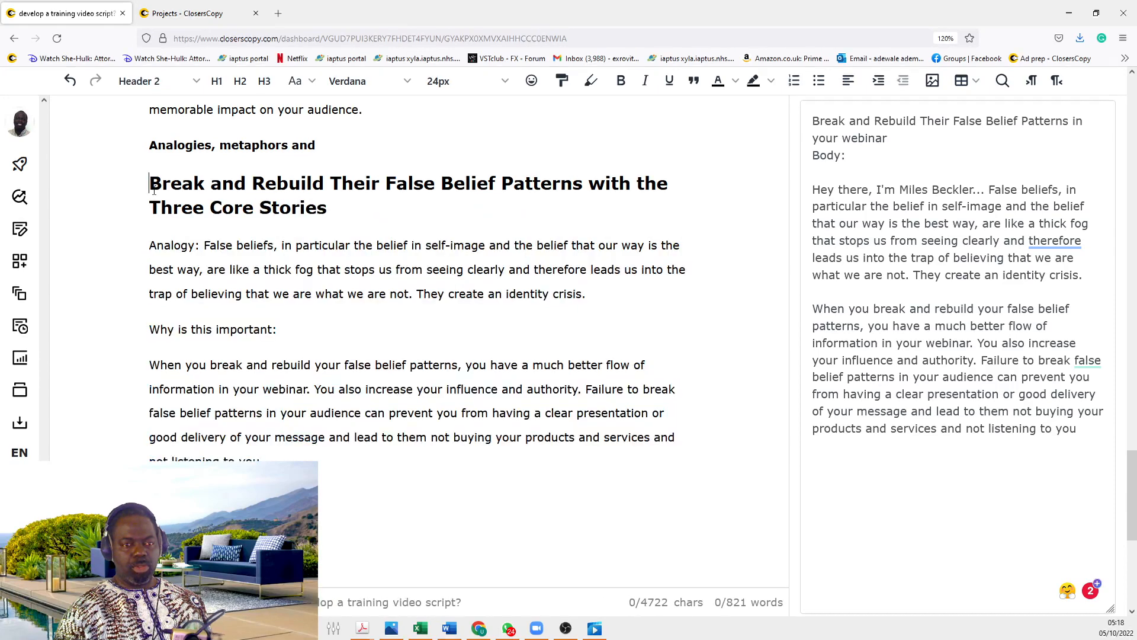
type("Subtitle:")
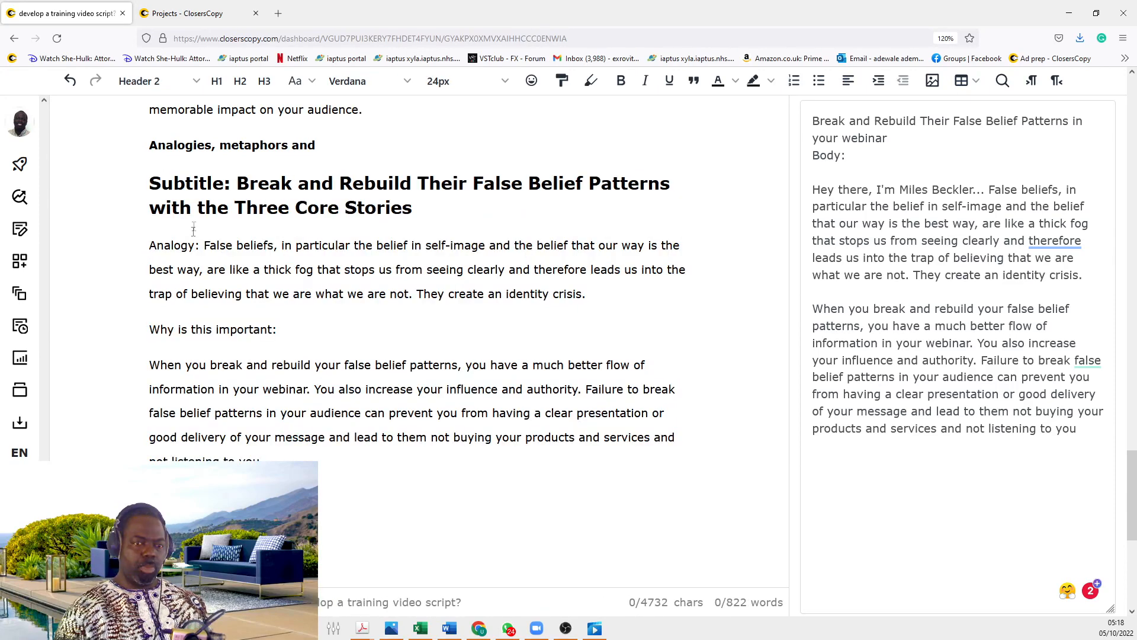
left_click(296, 331)
key("Delete")
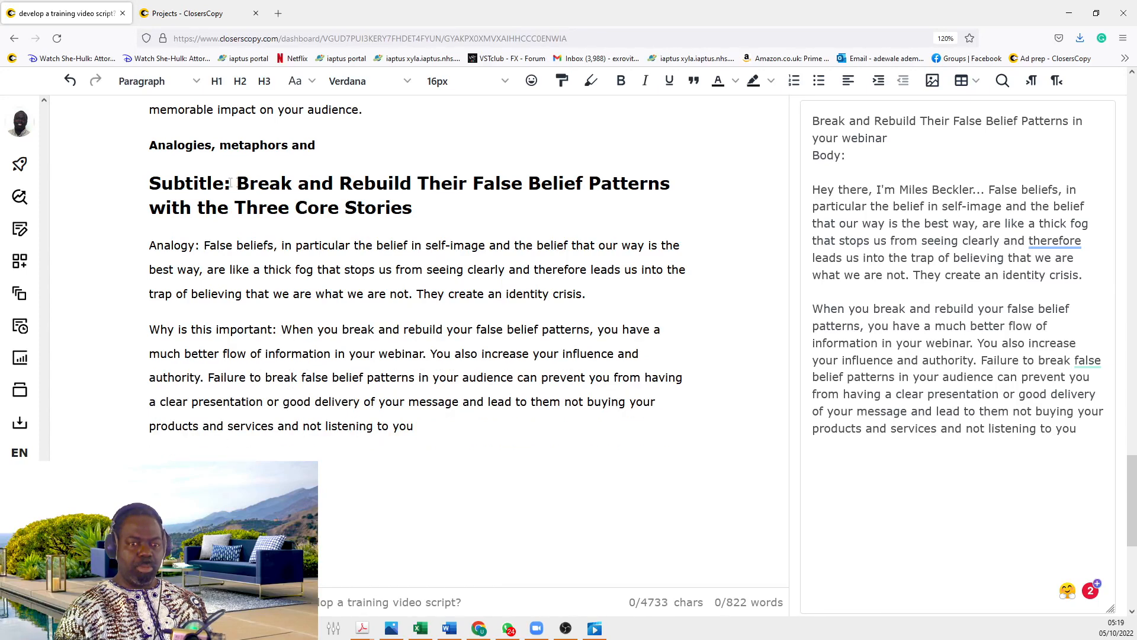
Step: Duplicate the What to do framework in the Training videos library and open the copy for editing
scroll(881, 229, "up", 4)
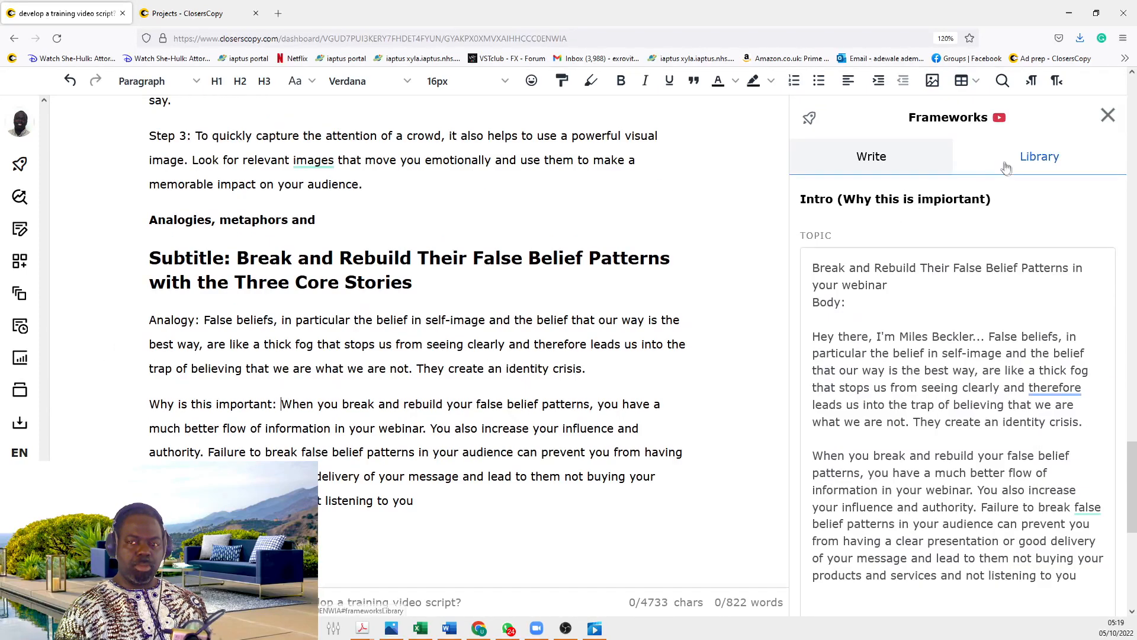
left_click(1023, 164)
scroll(889, 296, "down", 4)
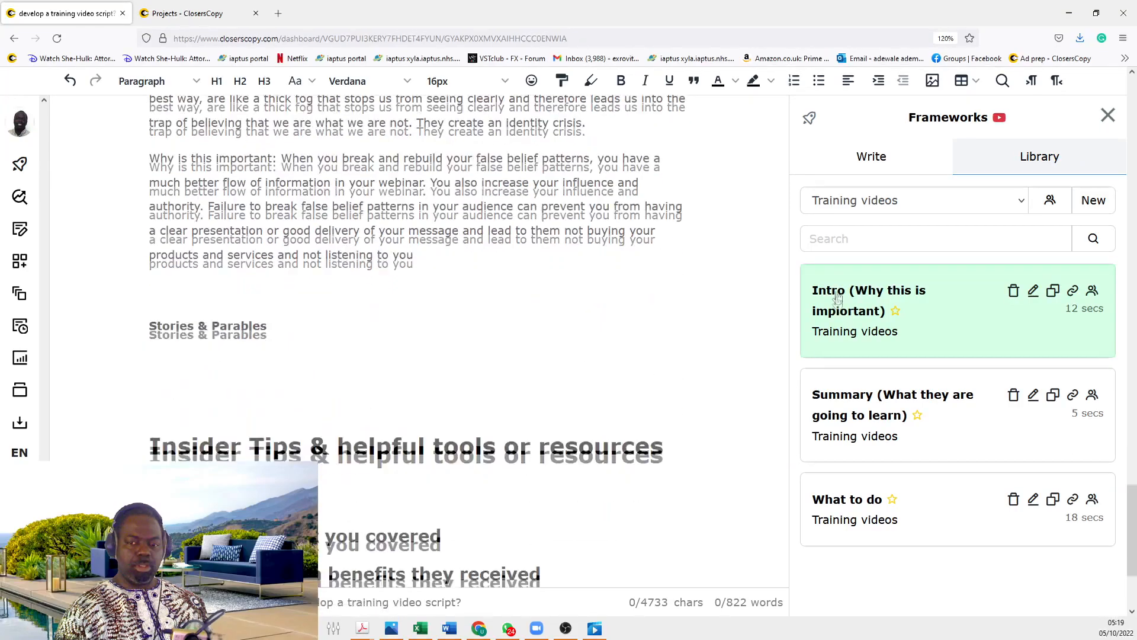
scroll(450, 287, "up", 3)
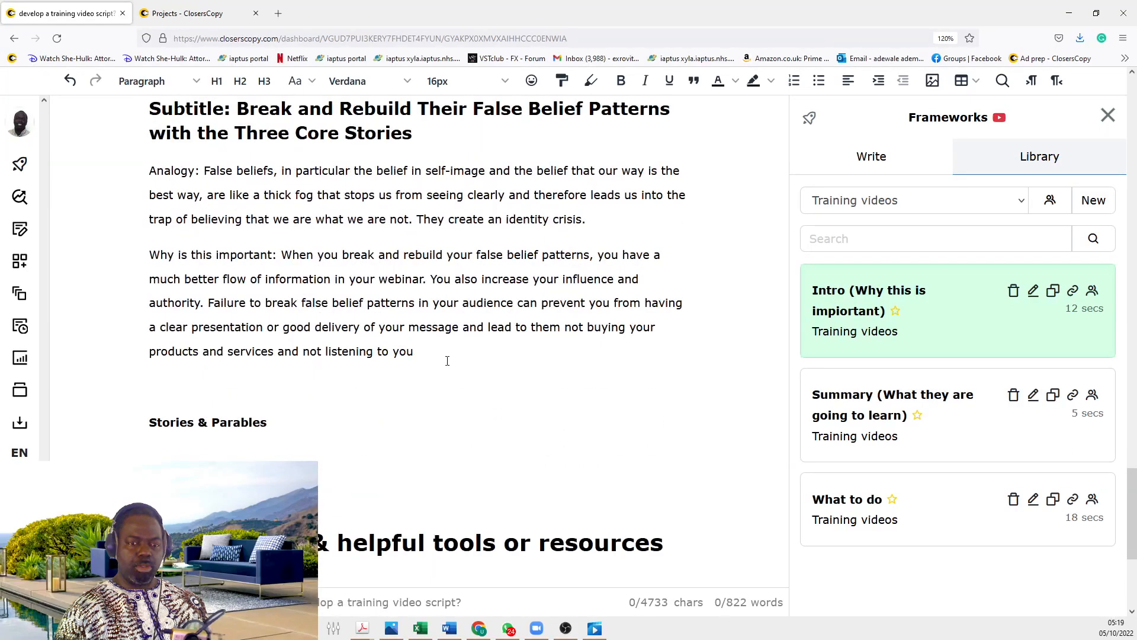
scroll(830, 455, "down", 3)
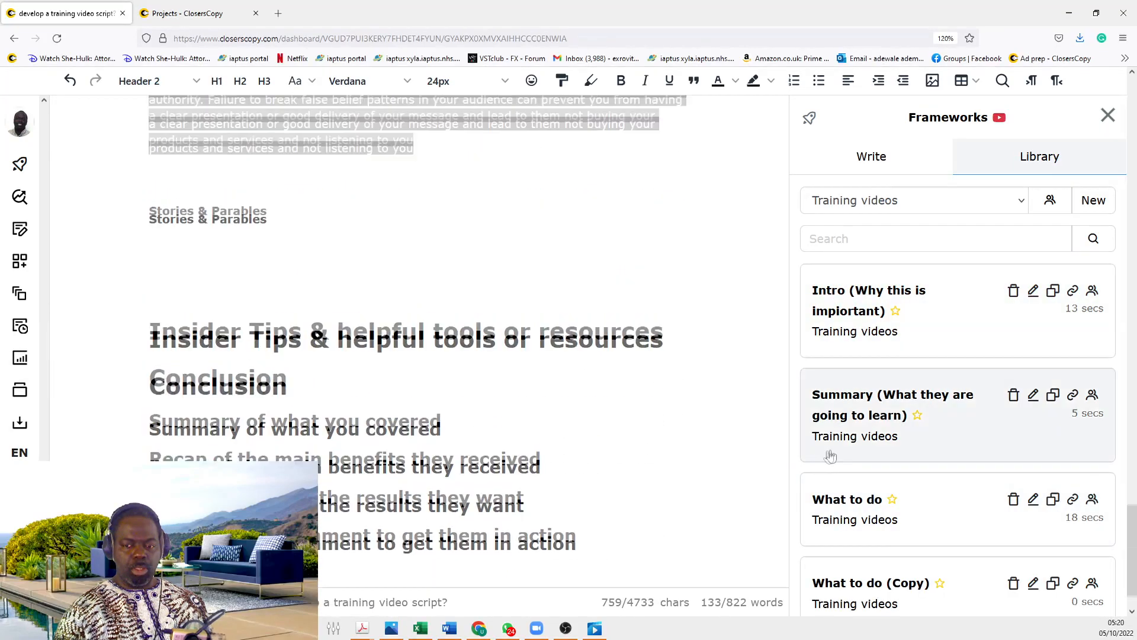
scroll(883, 446, "down", 2)
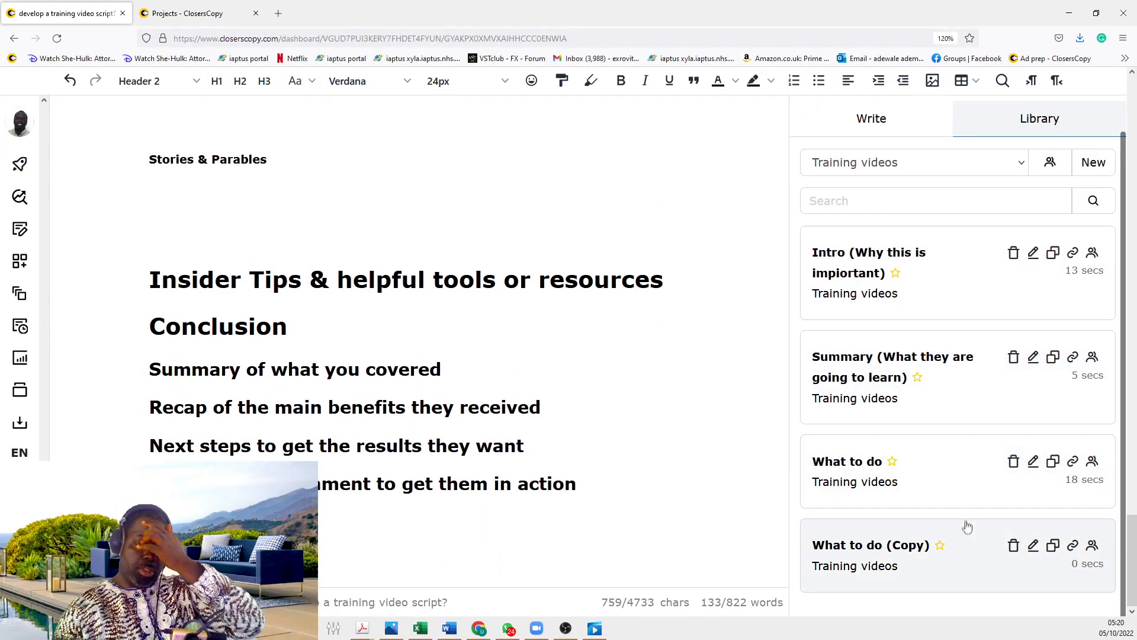
left_click(1033, 545)
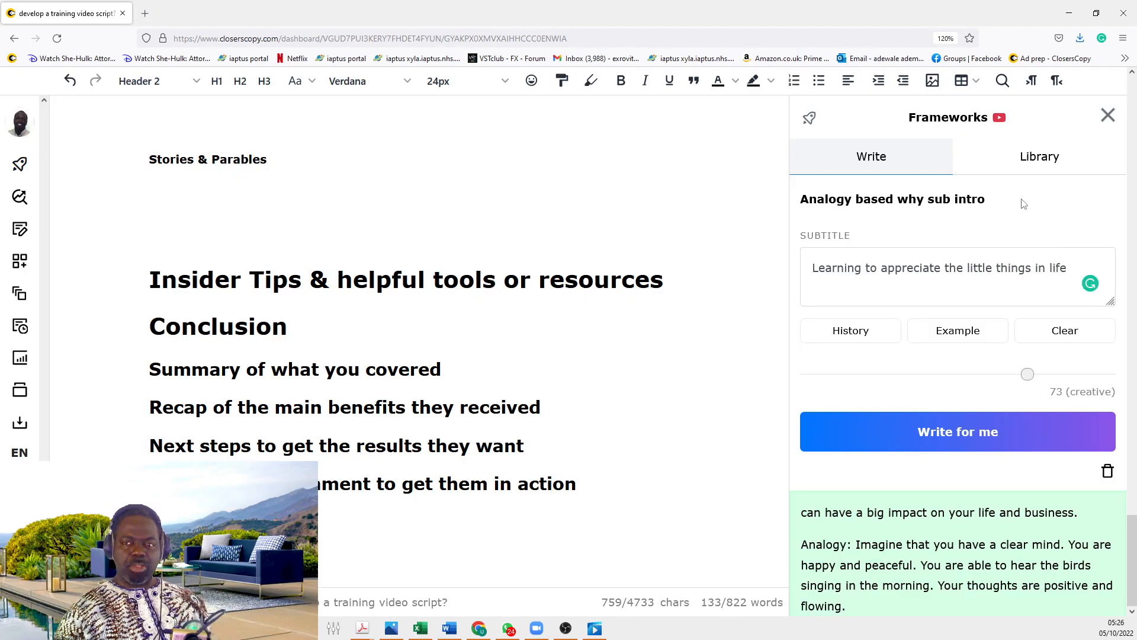
Step: Review the settings and instruction of the "Analogy based why sub intro" framework, and close the Framework Builder
left_click(1042, 161)
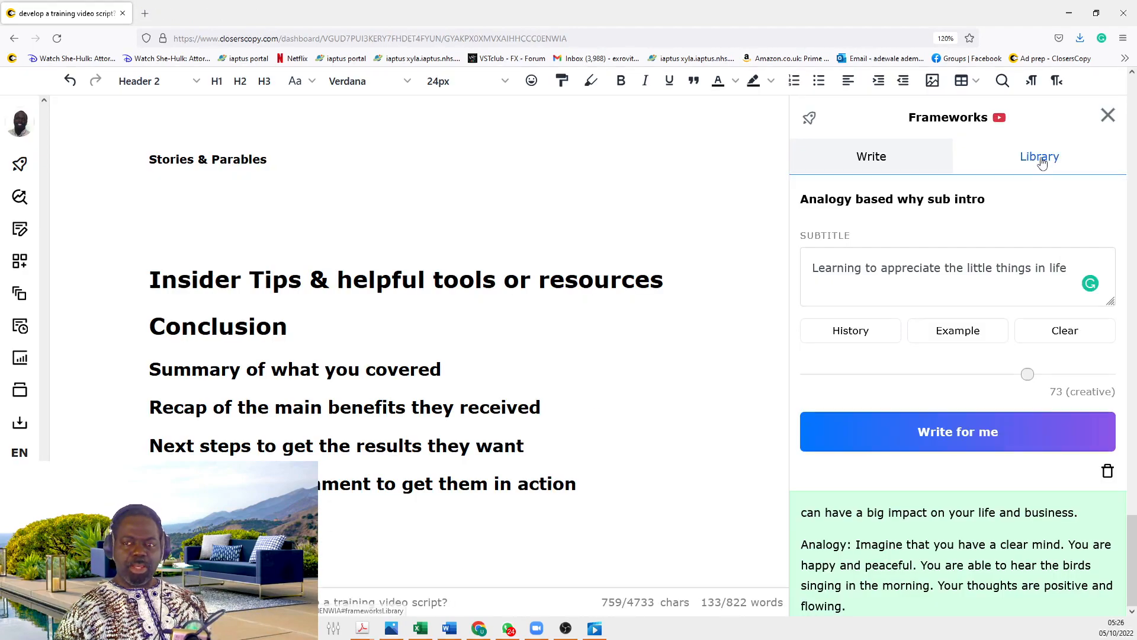
scroll(977, 300, "down", 1)
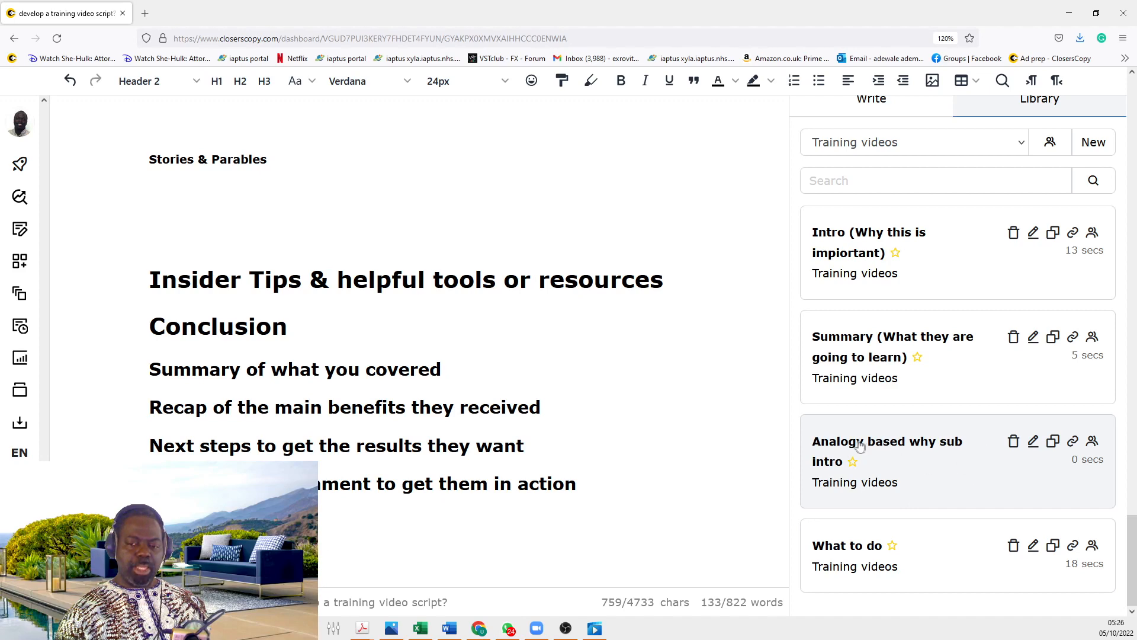
left_click(1033, 439)
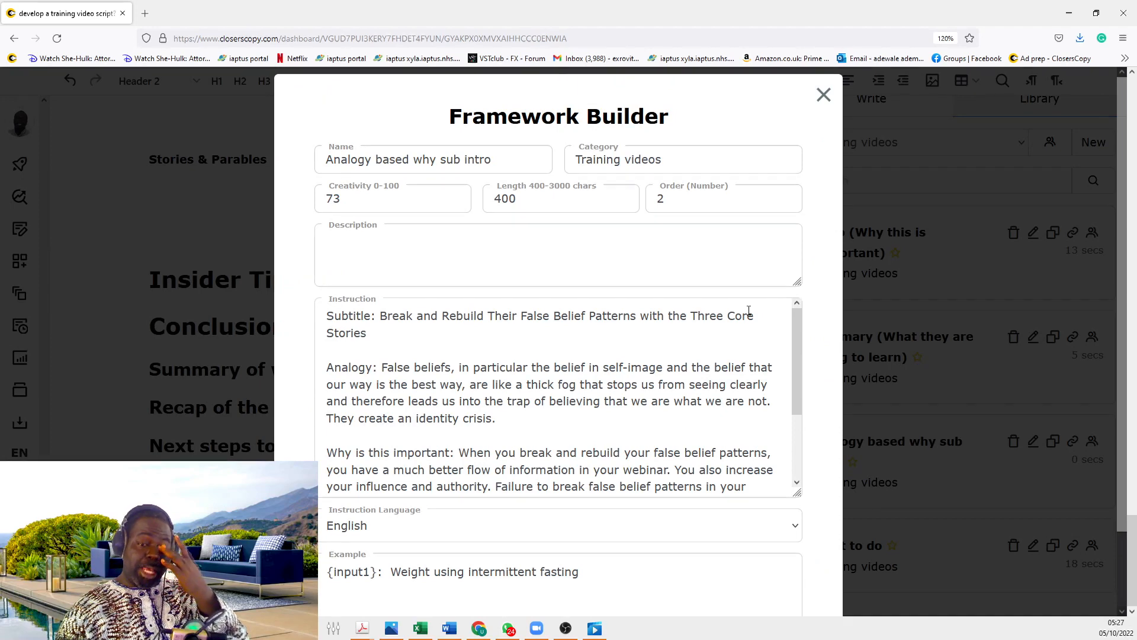
left_click(822, 101)
Step: Copy the topic "How to create perfect webinars" from the "Summary of what we will cover" section of the document
scroll(399, 376, "up", 15)
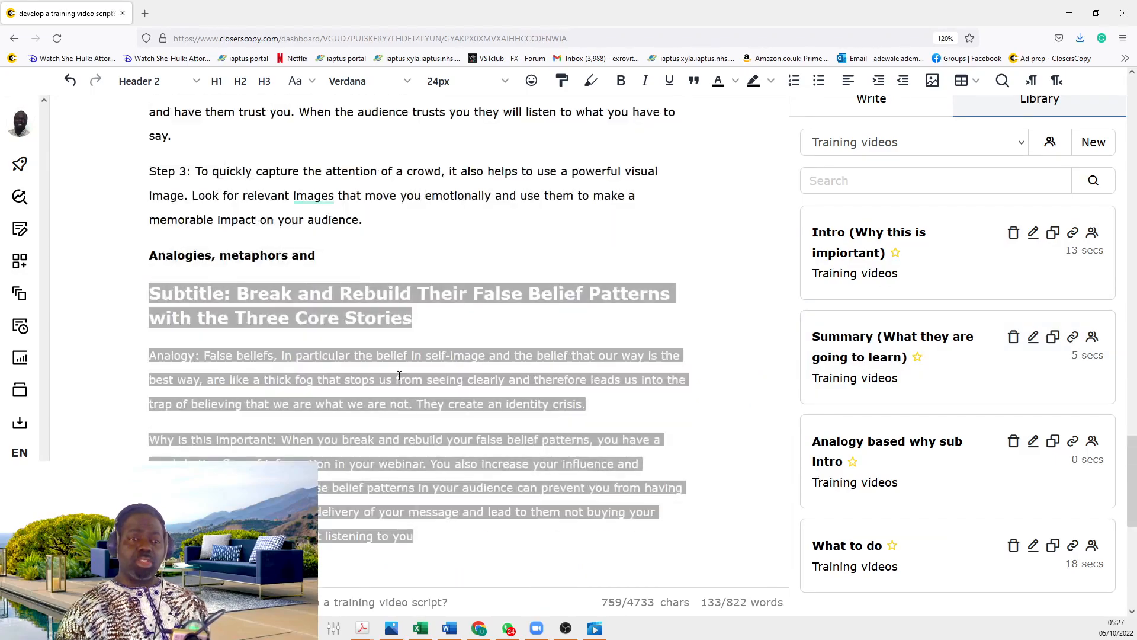
scroll(399, 376, "up", 15)
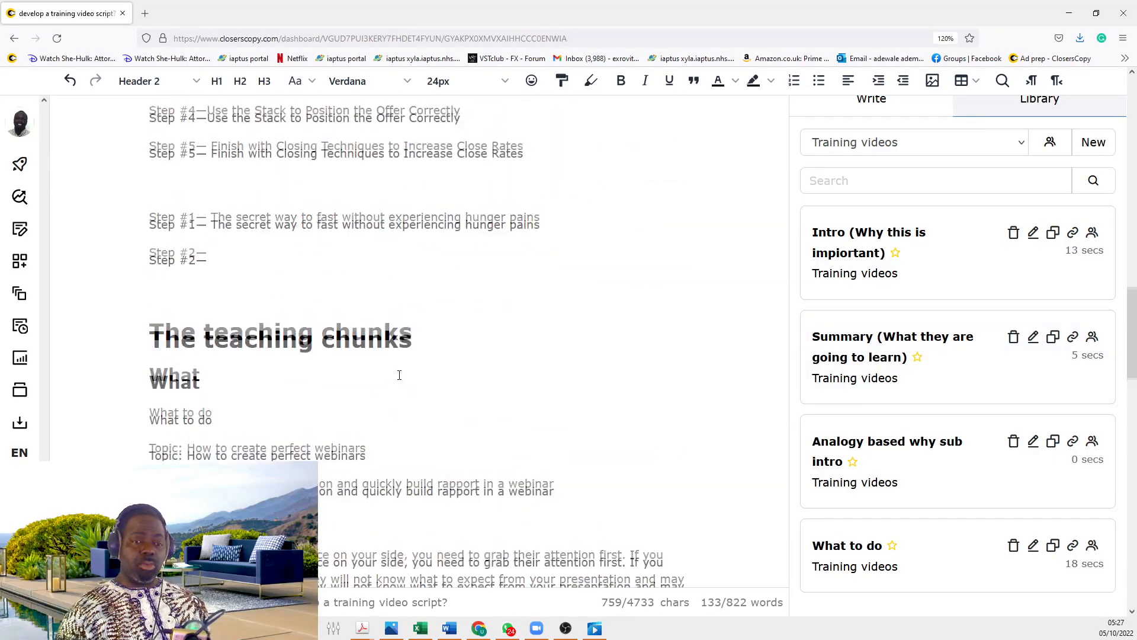
scroll(399, 376, "up", 10)
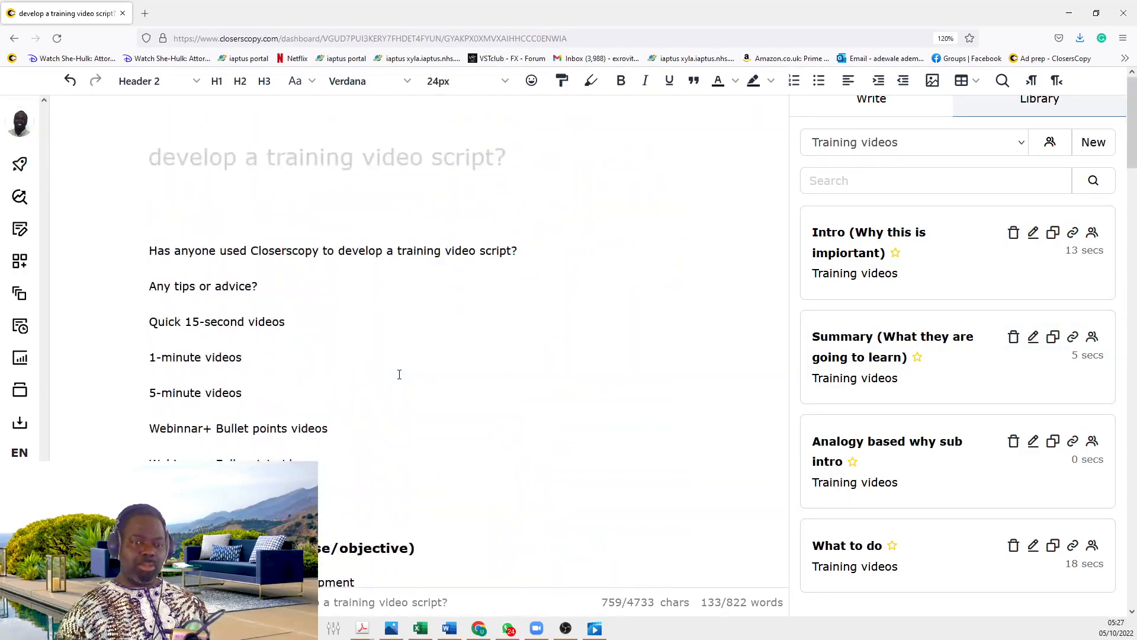
scroll(340, 369, "down", 2)
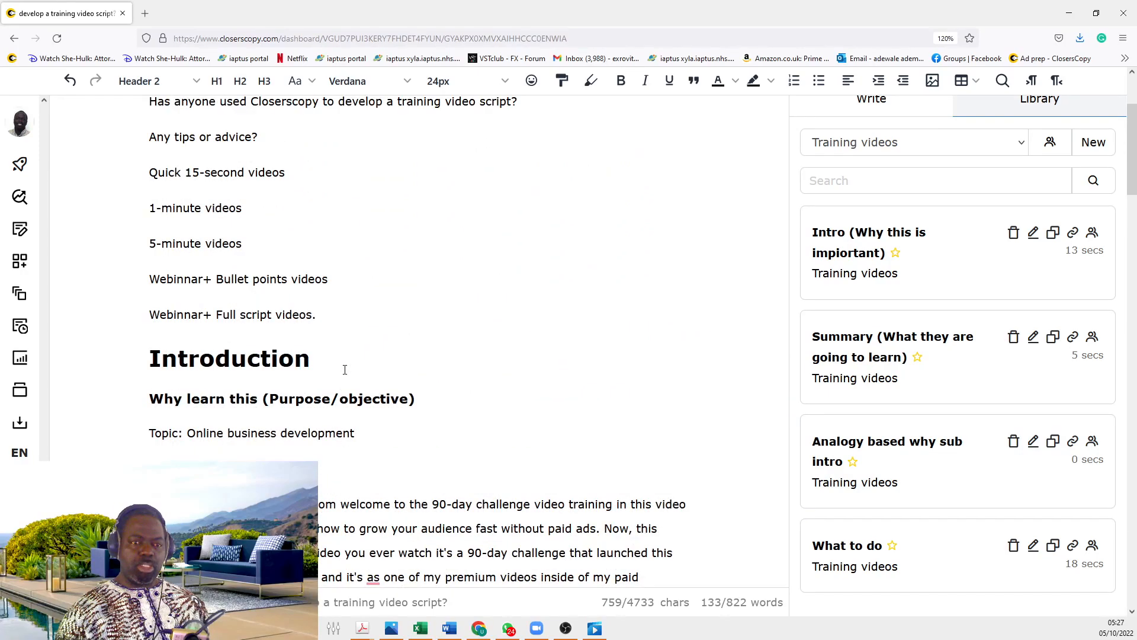
scroll(346, 369, "up", 2)
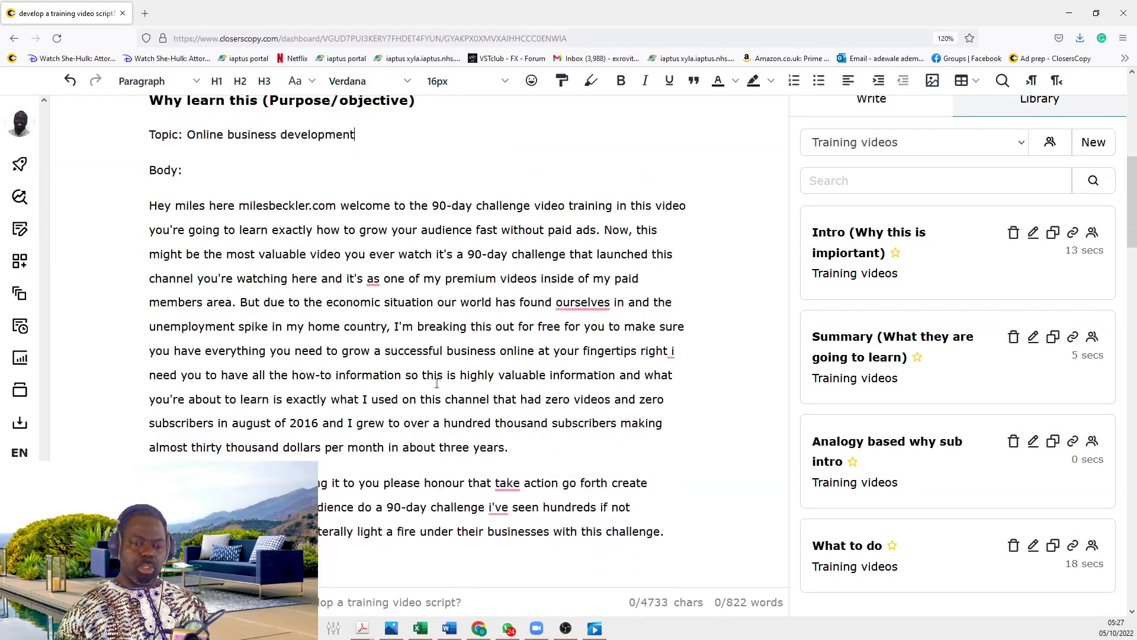
scroll(437, 382, "down", 5)
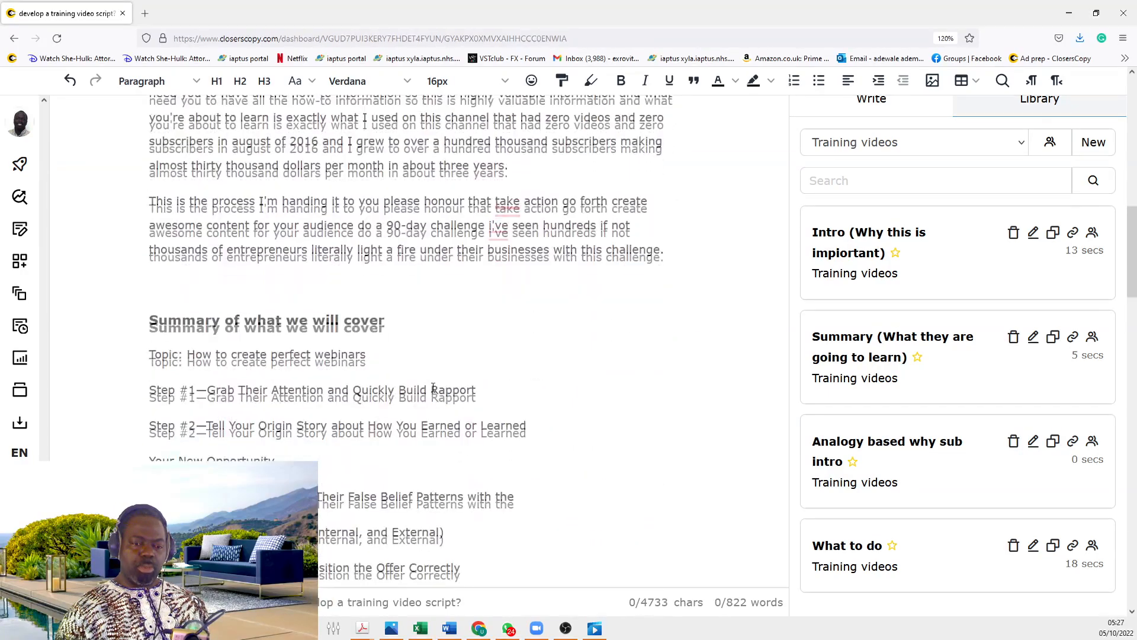
left_click(394, 337)
left_click_drag(394, 337, 187, 338)
key("ctrl+c")
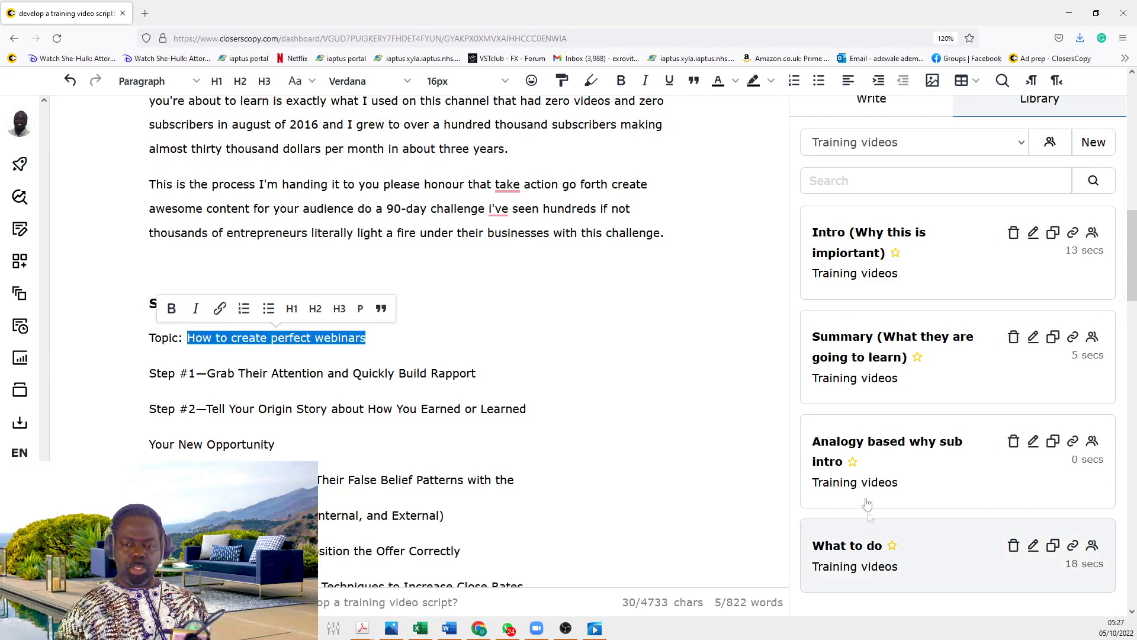
Step: Insert "Topic: How to create perfect webinars" above the subtitle in the "Analogy based why sub intro" framework's instruction
left_click(1033, 441)
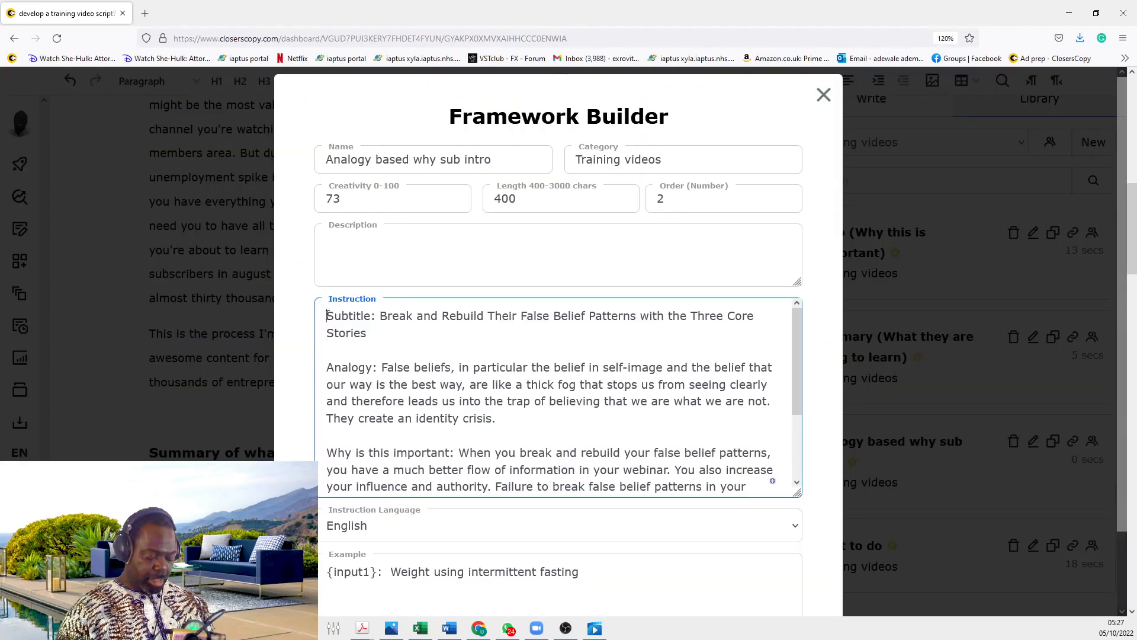
key("ctrl+v")
key("Return")
key("Return")
key("ctrl+Home")
type("Topic:")
Step: Add a line between the ### separator and the Subtitle line of the instruction, and begin an input placeholder there
scroll(423, 373, "down", 3)
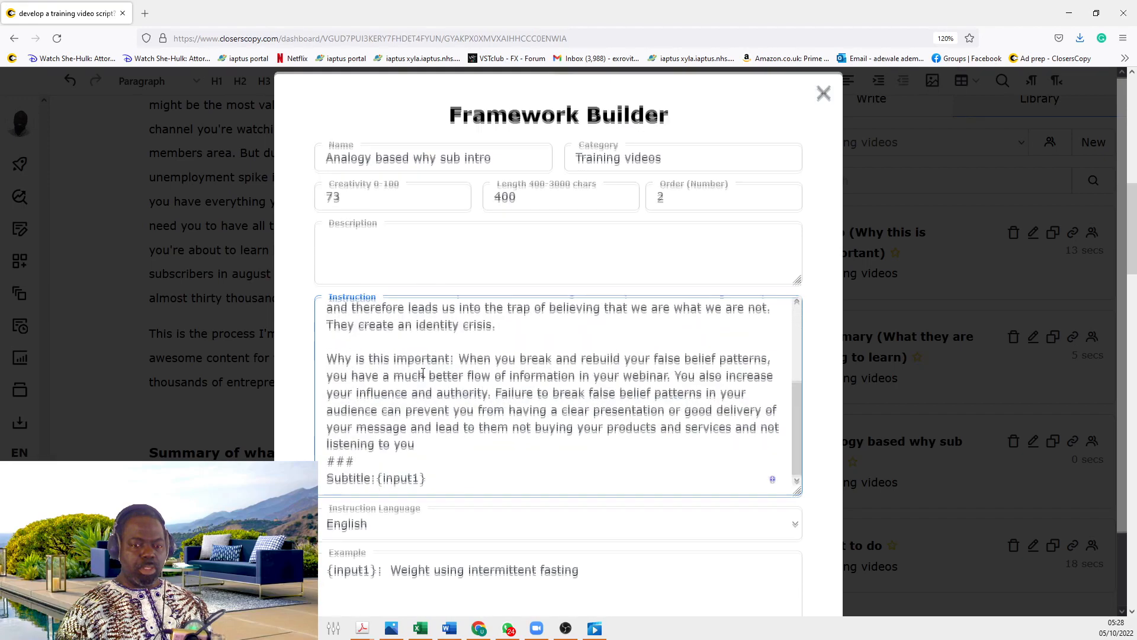
scroll(423, 374, "down", 2)
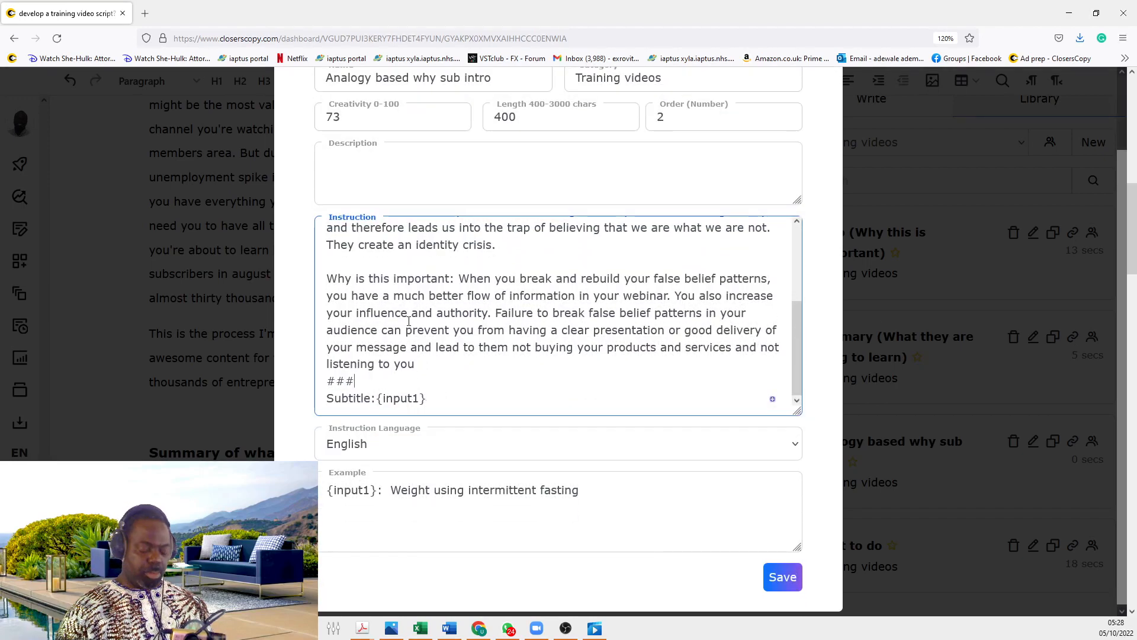
key("Return")
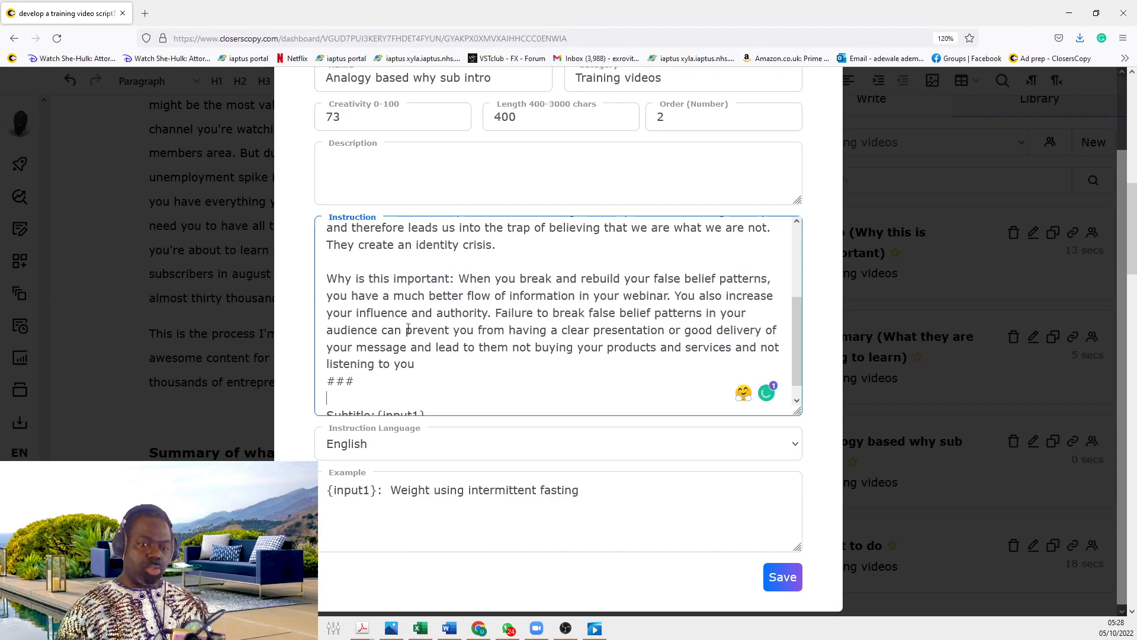
type("{")
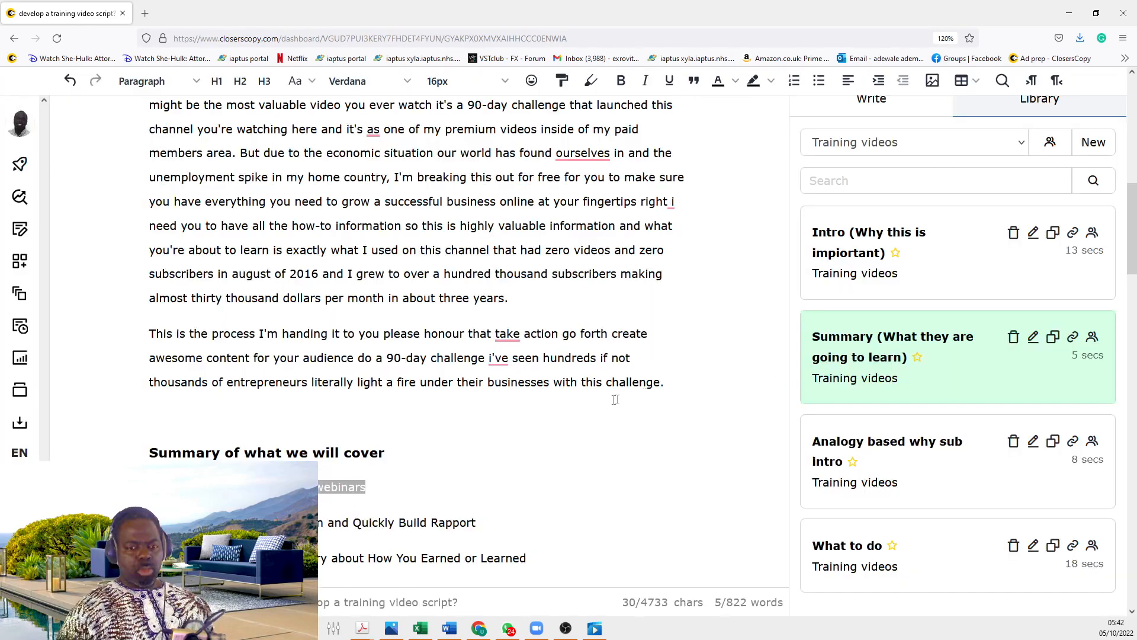
Step: Examine the webinar topic summary and its teaching chunk, down to Step 2's phrase about describing their pain point
scroll(616, 400, "down", 3)
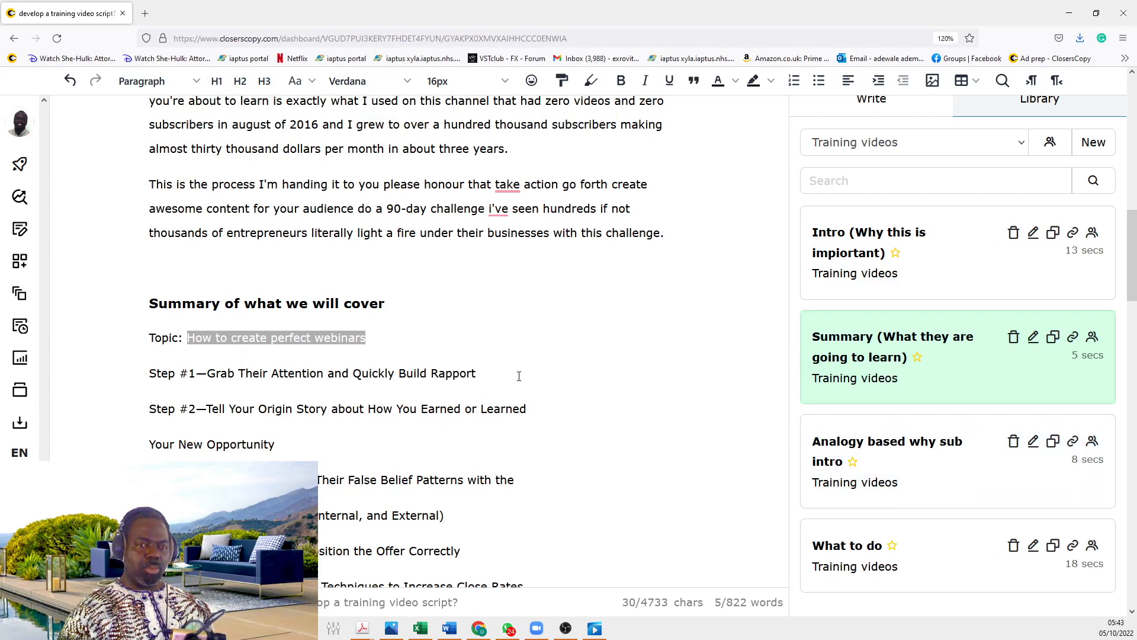
scroll(519, 375, "up", 3)
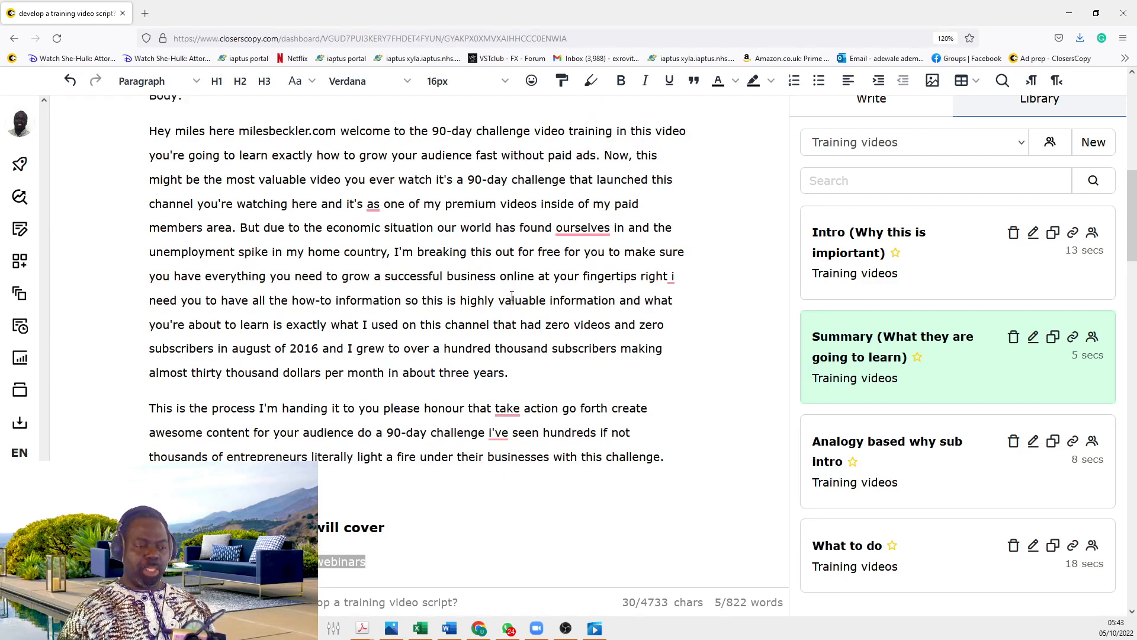
scroll(512, 295, "down", 12)
scroll(514, 290, "up", 3)
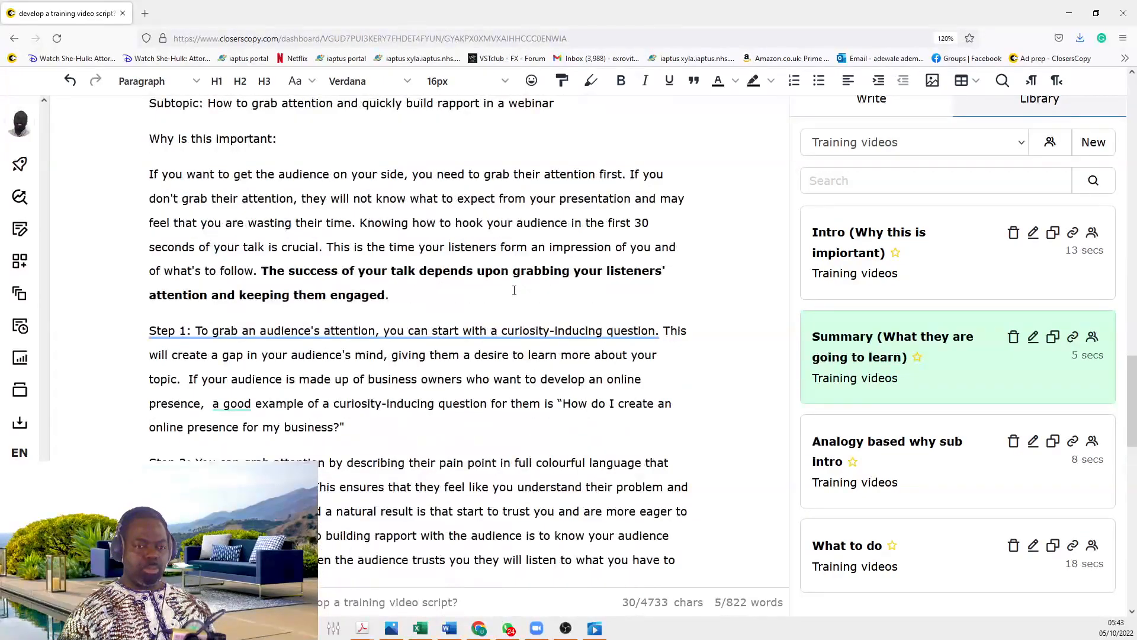
scroll(490, 289, "down", 2)
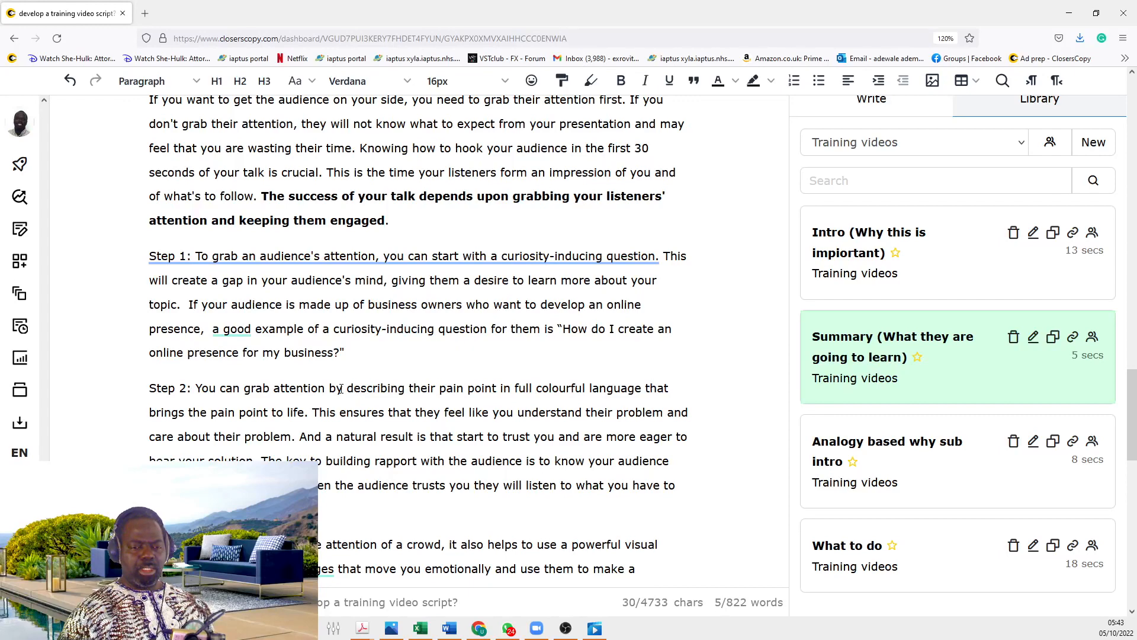
left_click_drag(341, 389, 492, 395)
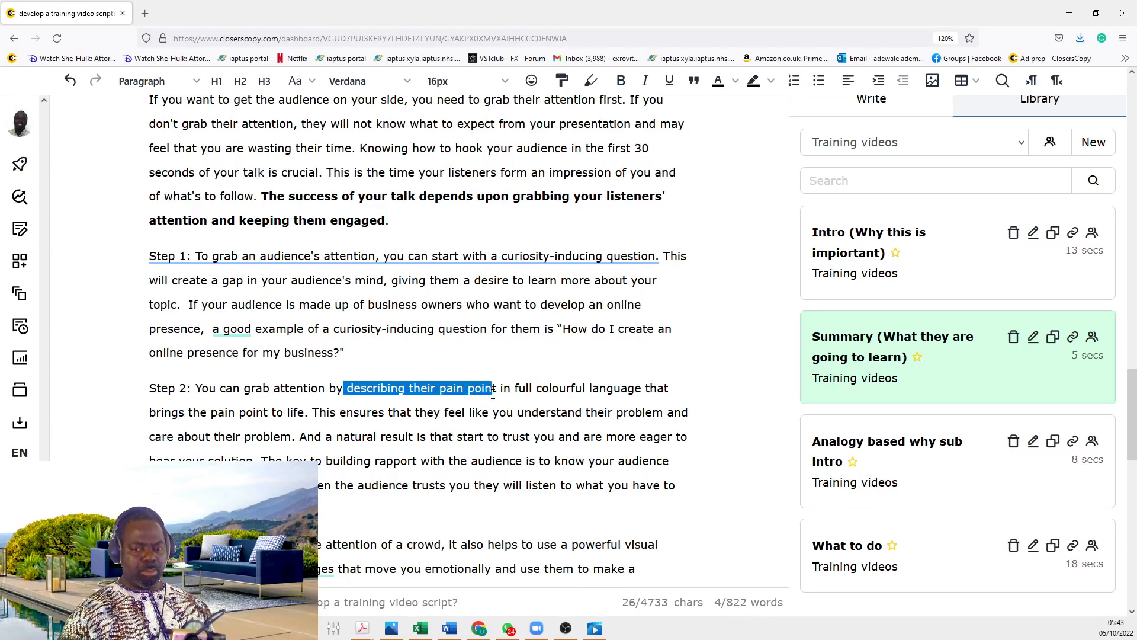
left_click(537, 393)
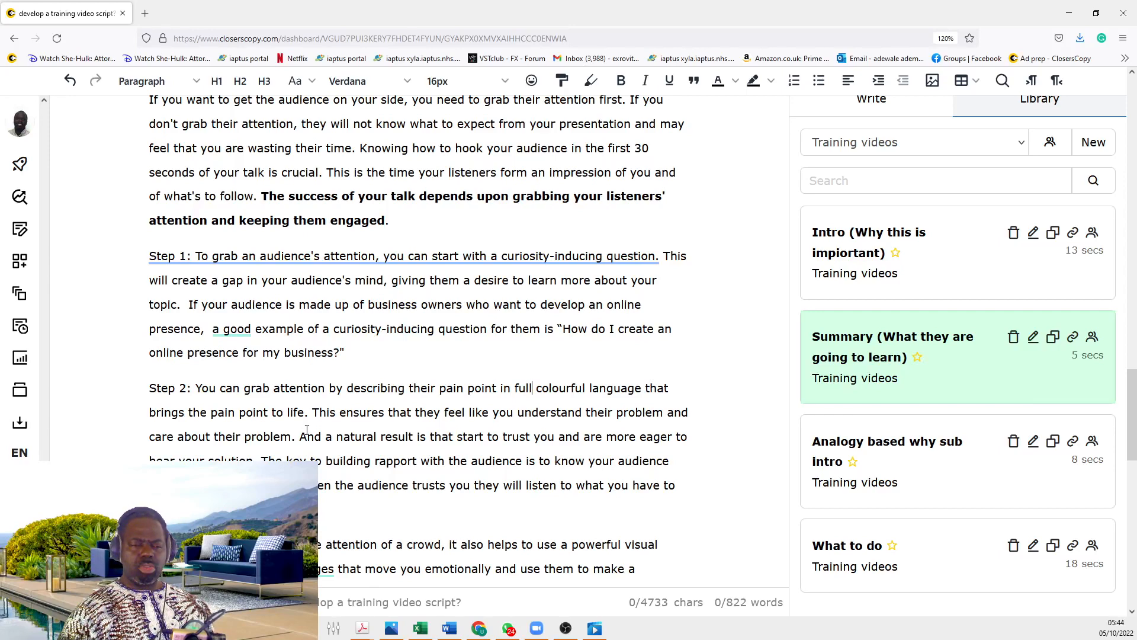
Step: Insert the label lines "Topic:", "Subtopic:" and "Anology:" above the Step 2 paragraph of the document
key("Home")
key("Return")
key("Up")
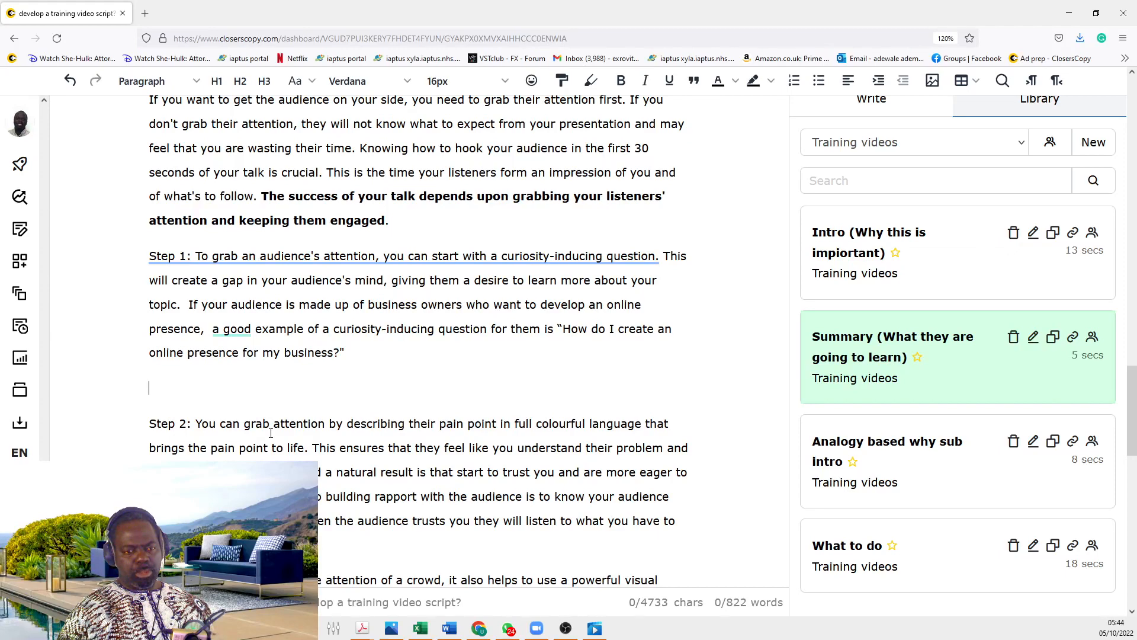
type("Topic:")
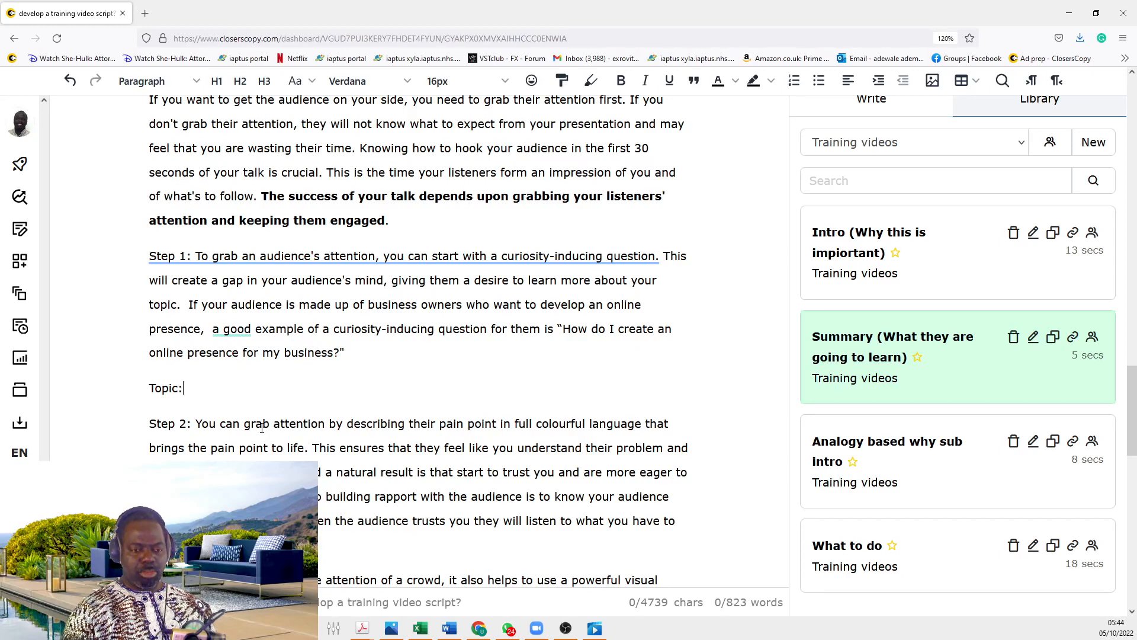
key("Return")
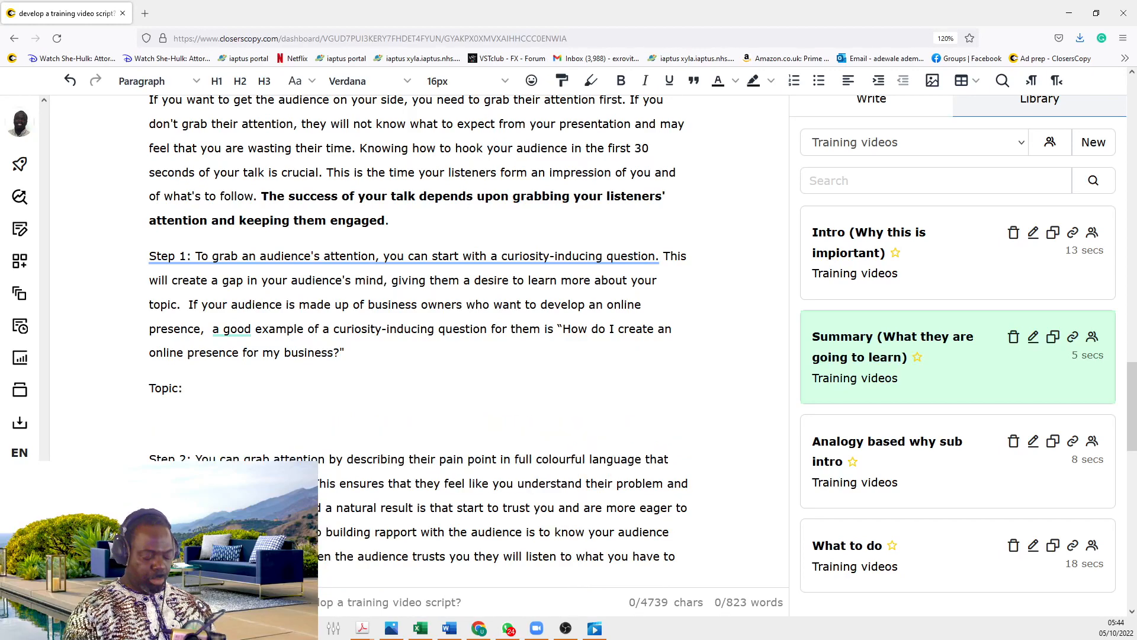
type("Subtopic:")
key("Return")
type("Anology:")
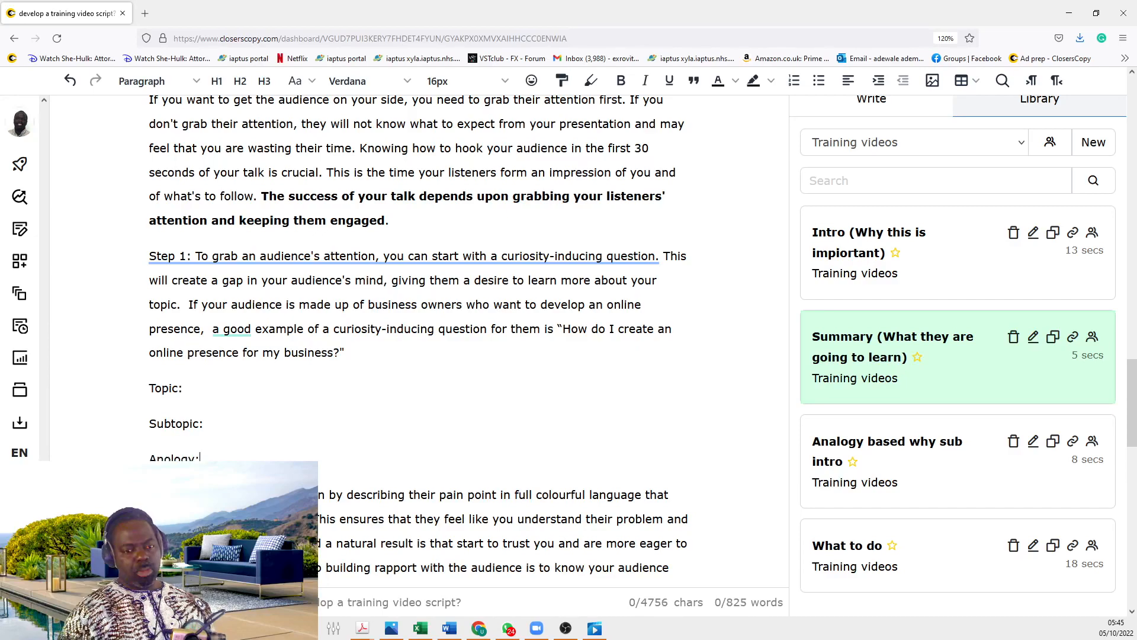
Step: Set Topic to "How to create perfect webinars", Subtopic to "How to grab attention and quickly", and add "point to elaborate: describing their pain point" below
scroll(393, 451, "up", 8)
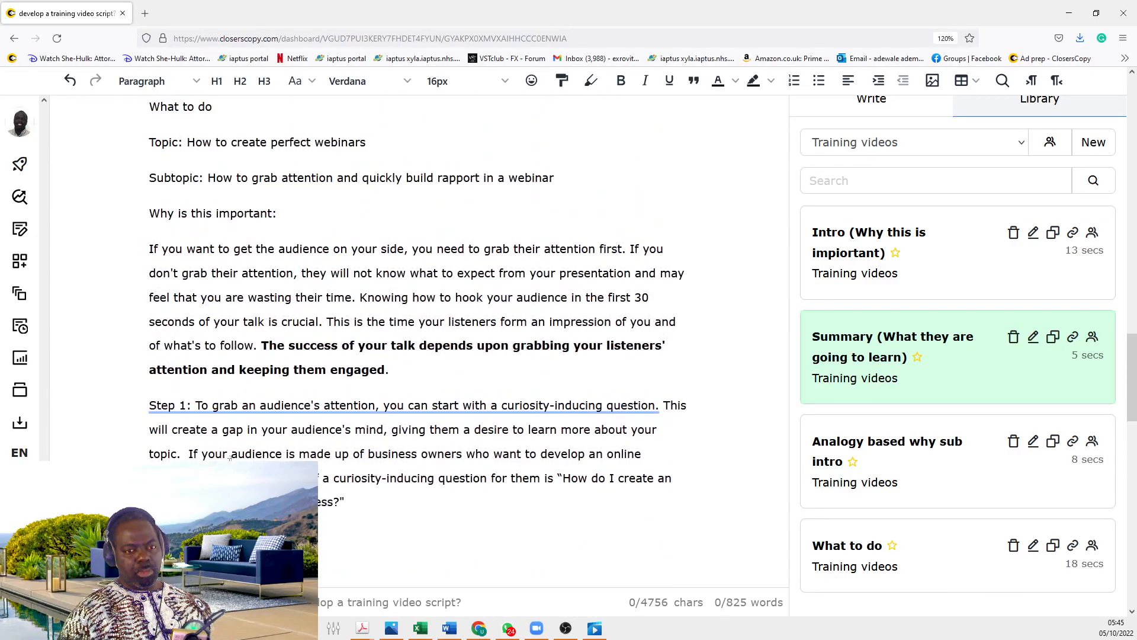
left_click_drag(366, 366, 186, 364)
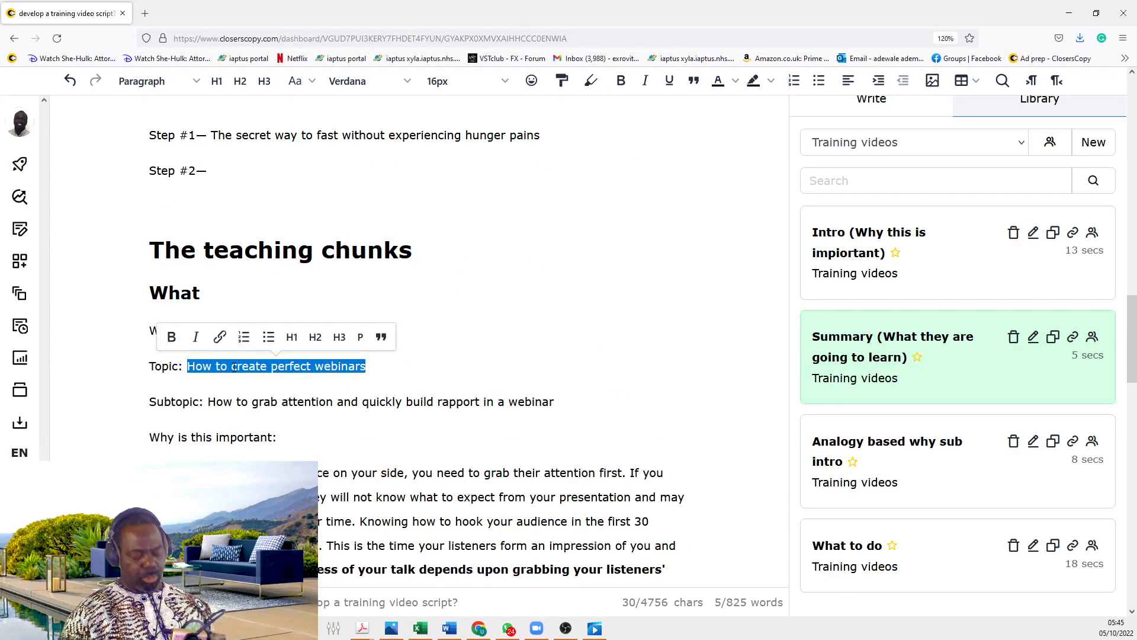
scroll(244, 337, "up", 3)
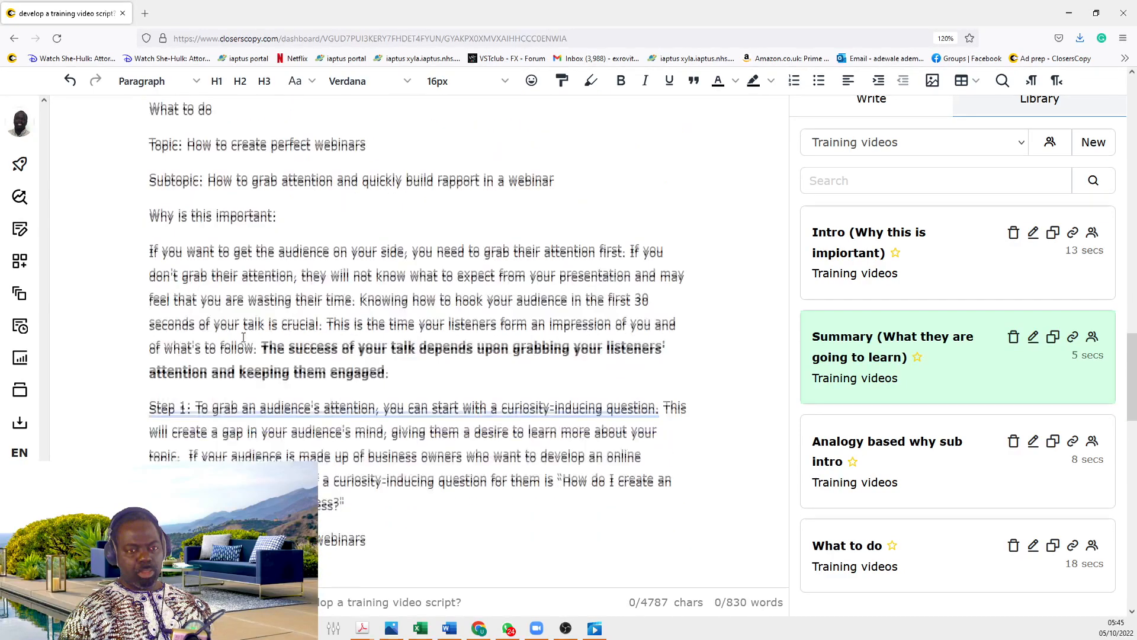
scroll(244, 337, "up", 2)
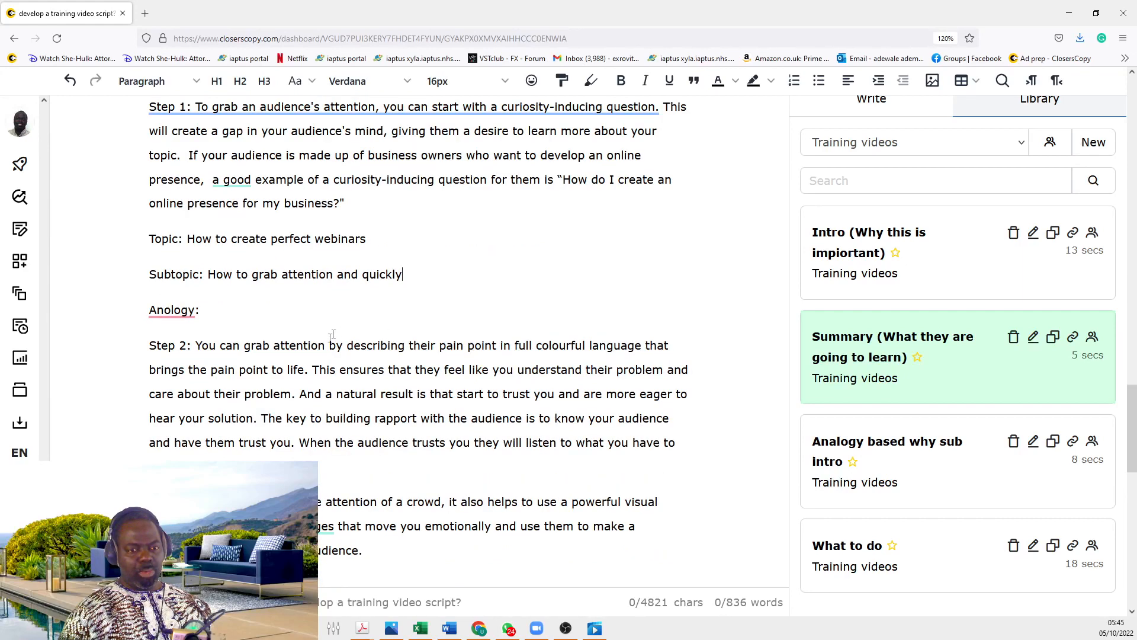
left_click_drag(497, 345, 348, 345)
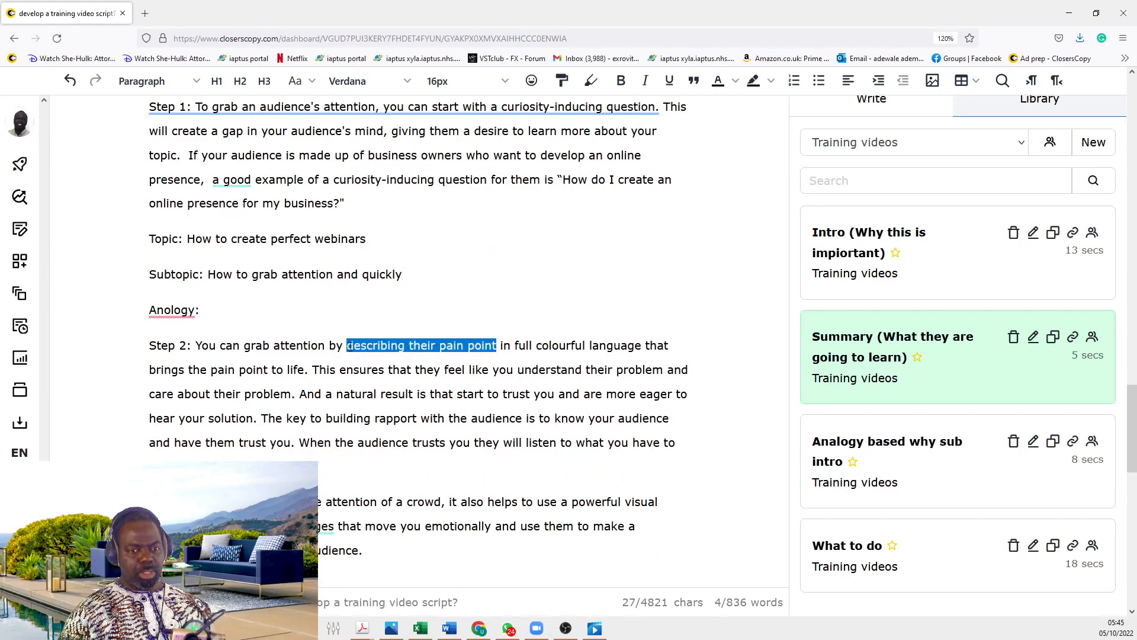
left_click(426, 272)
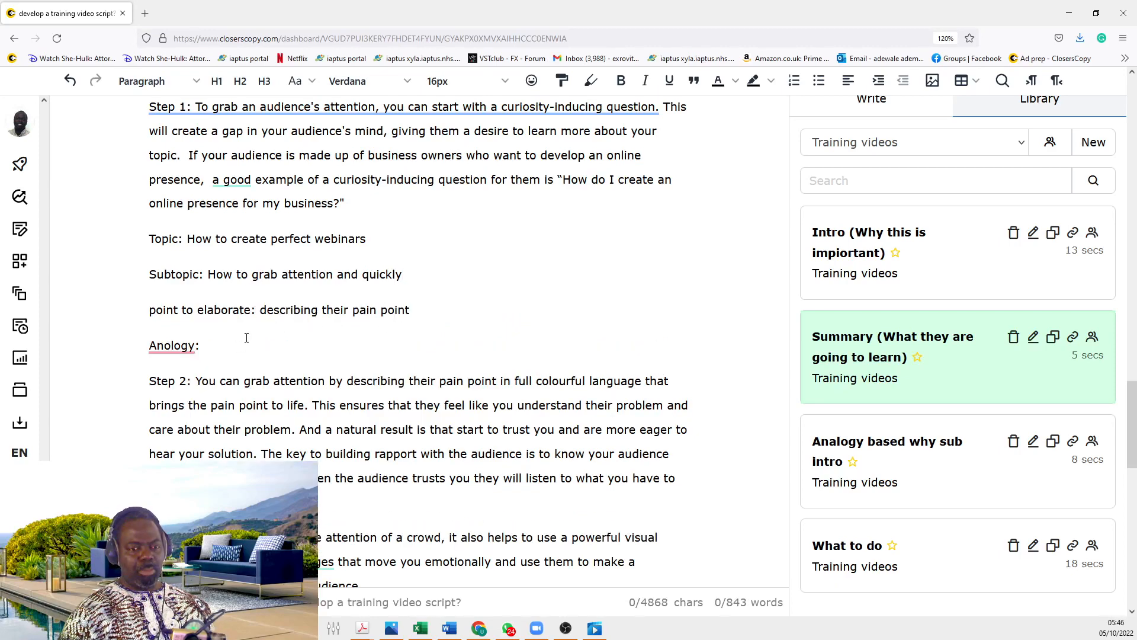
Step: Begin the sentence on the "Anology:" line with "Your audience's painpoint are like"
type("Your audience pa")
key("BackSpace")
key("BackSpace")
key("BackSpace")
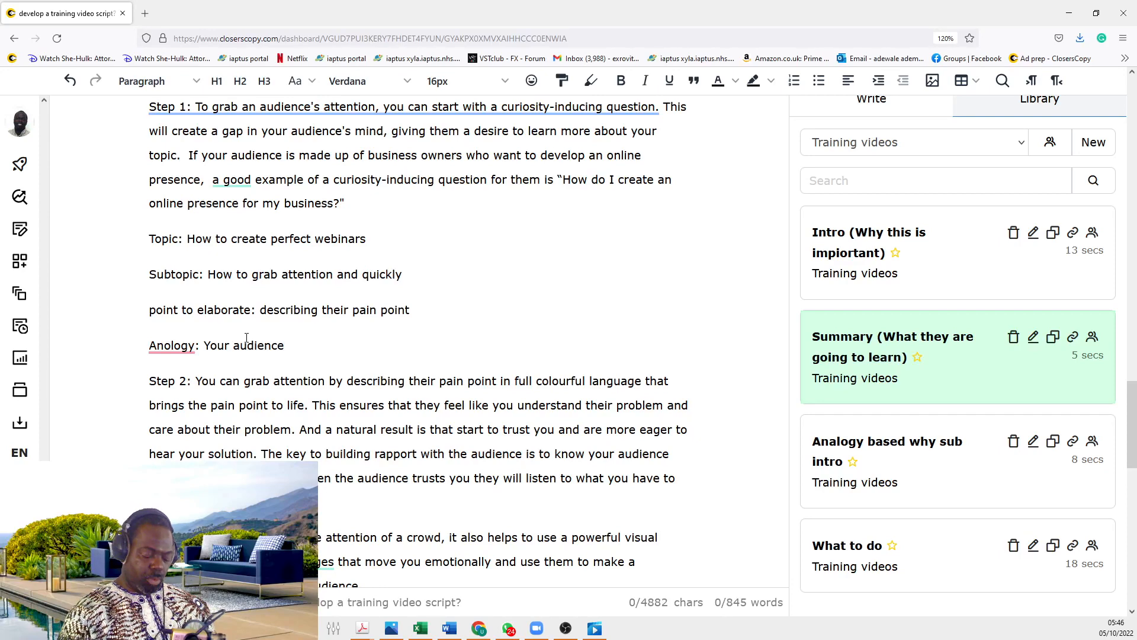
type("'s")
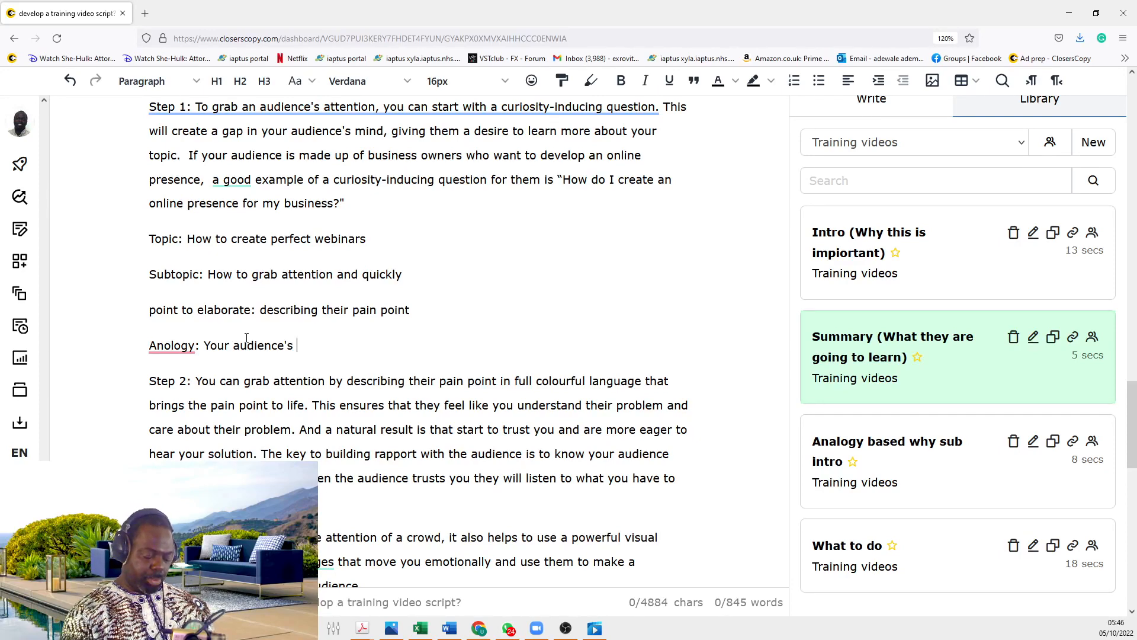
type(" painpoint are")
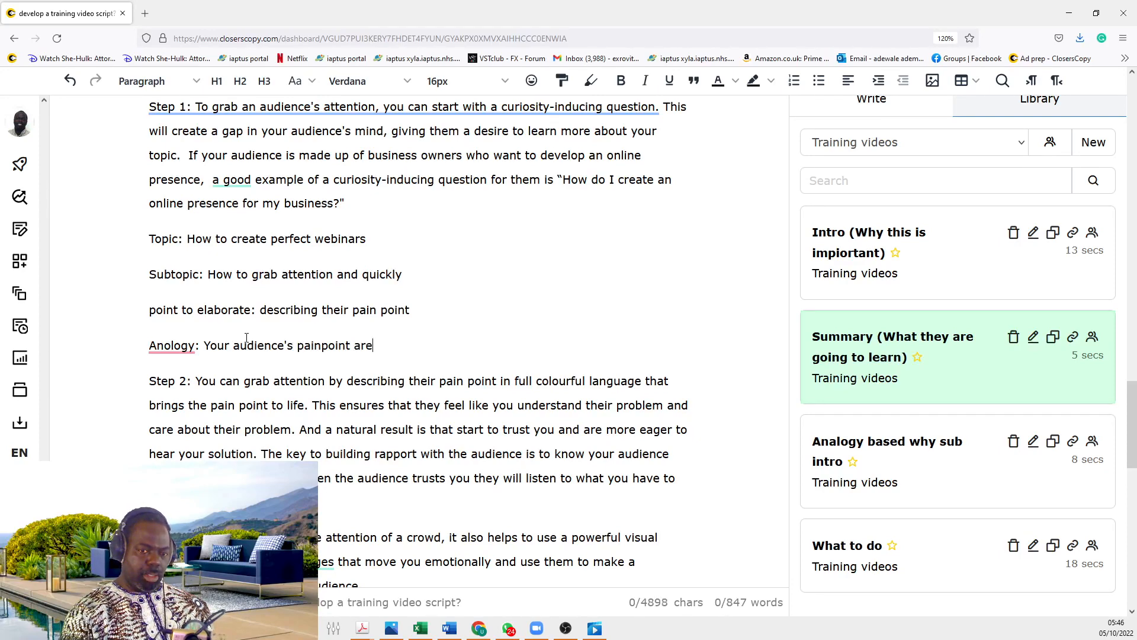
type(" like")
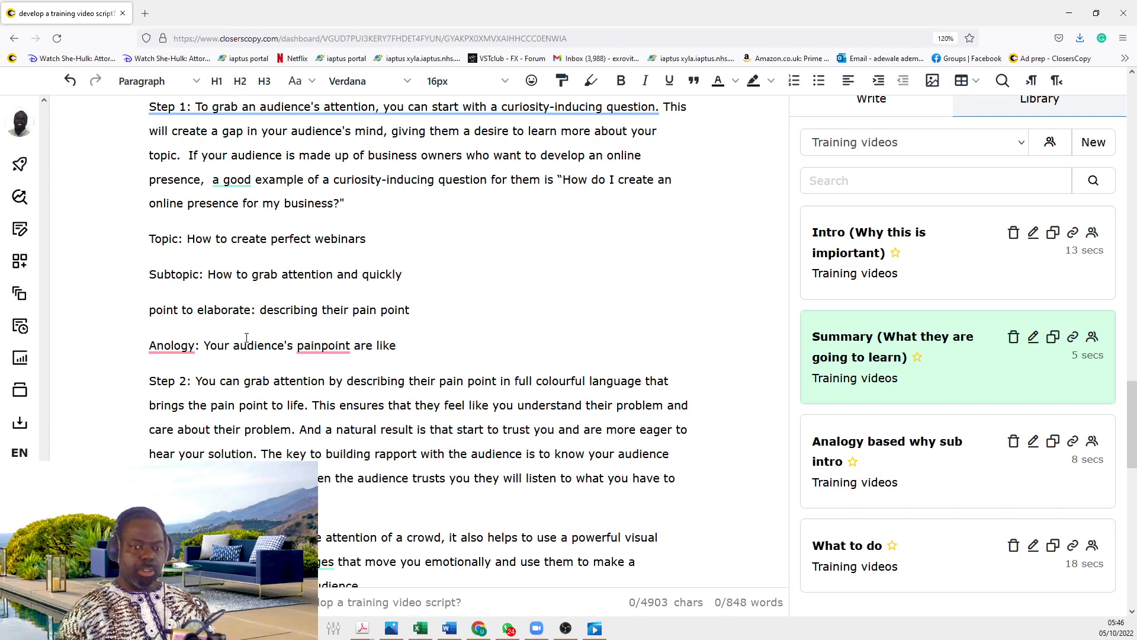
Step: Browse the framework library's categories from "Training videos" up towards the beginning of the list
left_click(987, 143)
scroll(865, 362, "up", 5)
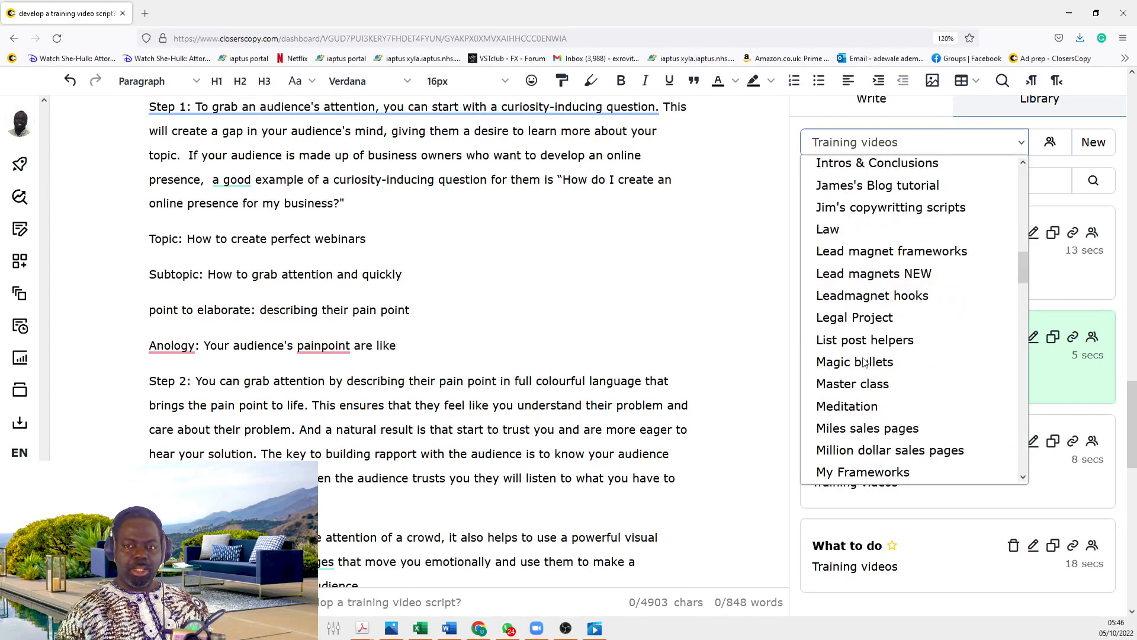
scroll(864, 362, "up", 10)
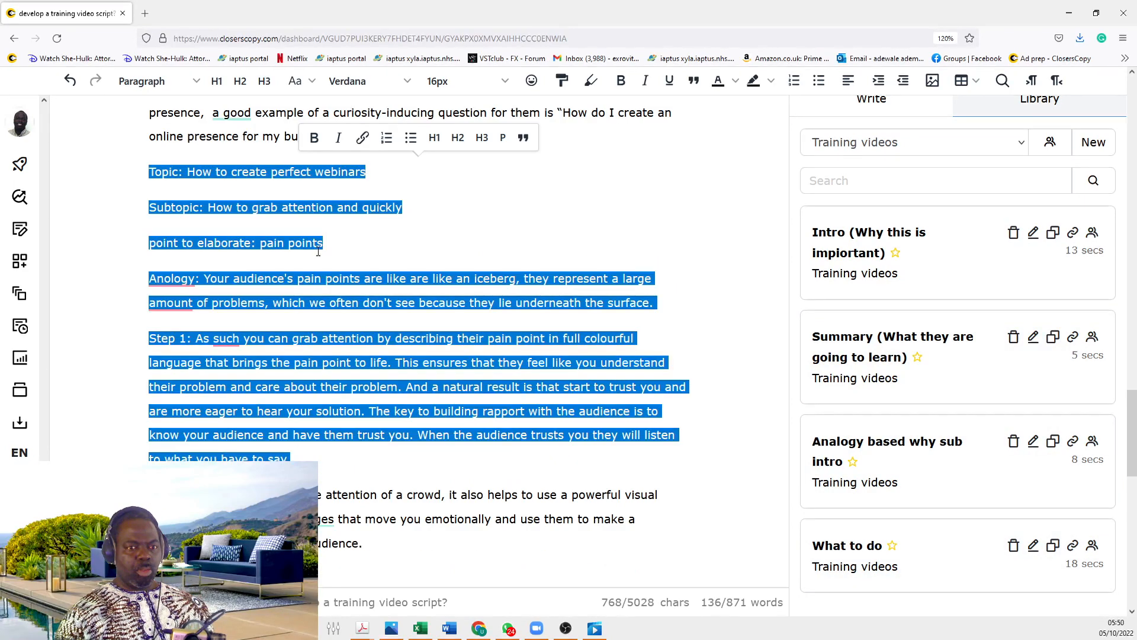
Step: Add the line "point to elaborate: pain points" below "Subtopic:{input2}" in the instruction of the "What to do (Copy)" framework
left_click(318, 248)
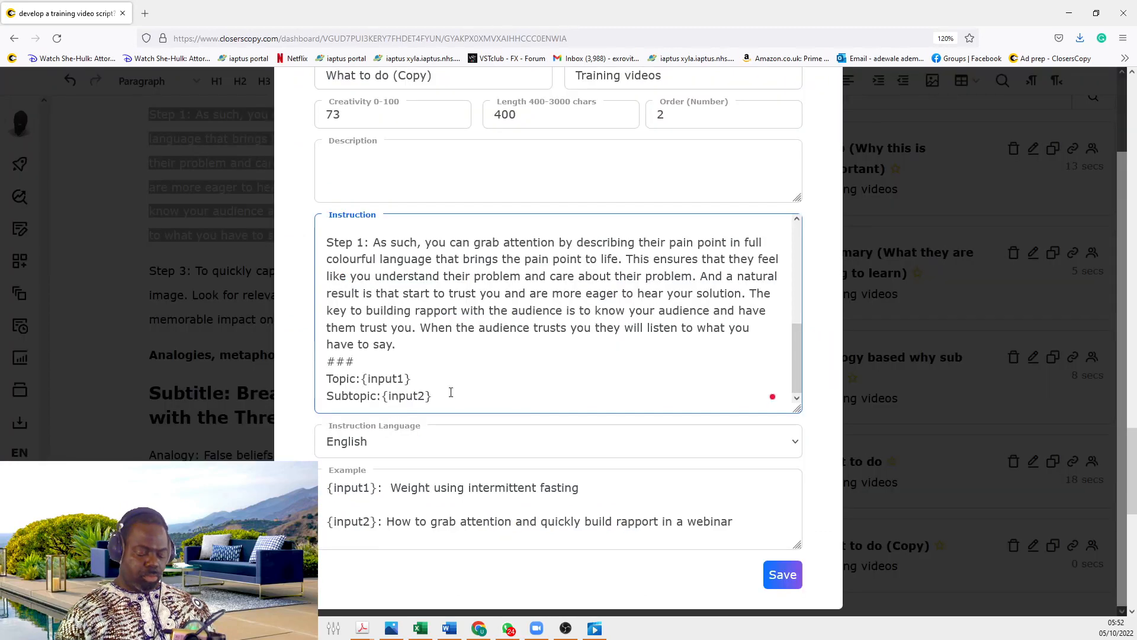
key("Return")
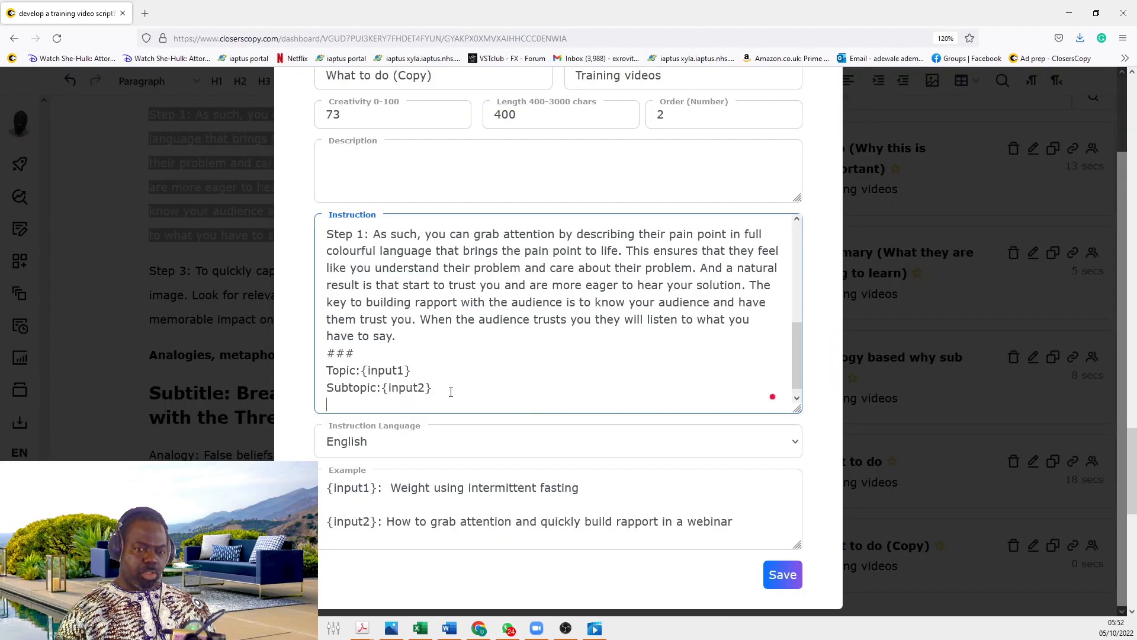
type("point to elaborate: pain points")
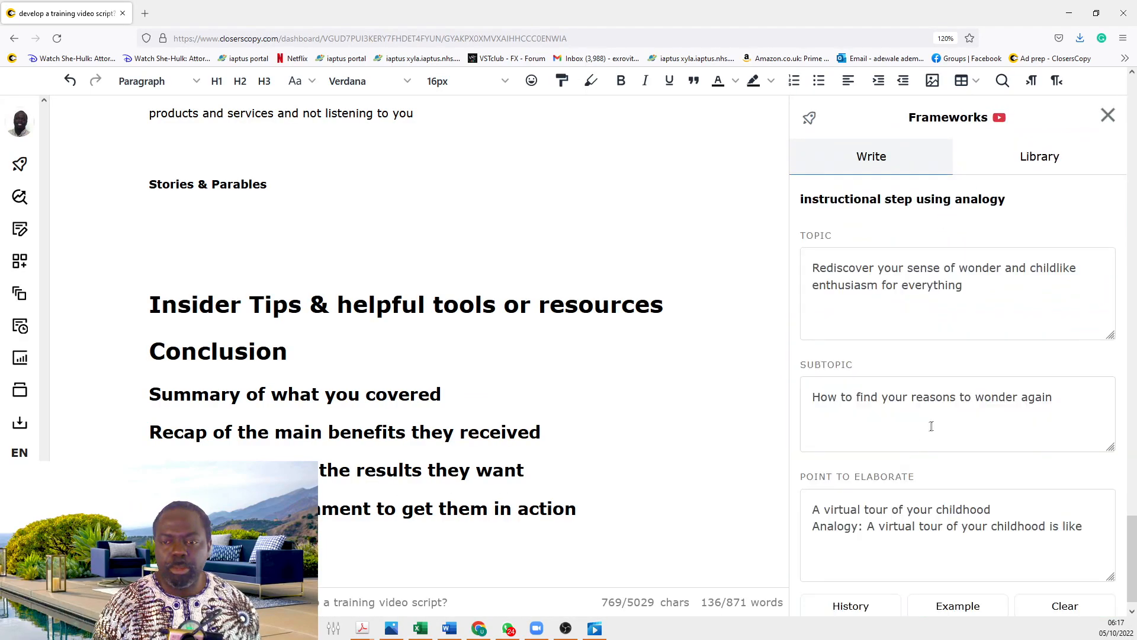
Step: Set the subtopic of the "instructional step using analogy" framework to "Learning to appreciate the little things in life"
scroll(930, 426, "down", 4)
scroll(941, 435, "up", 4)
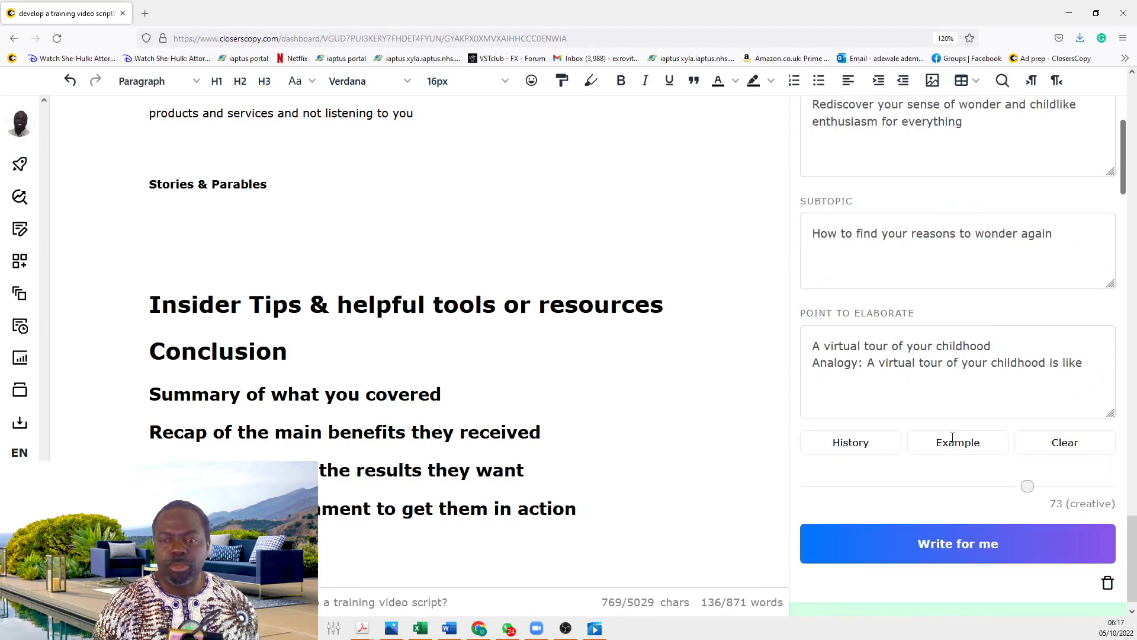
scroll(953, 436, "down", 8)
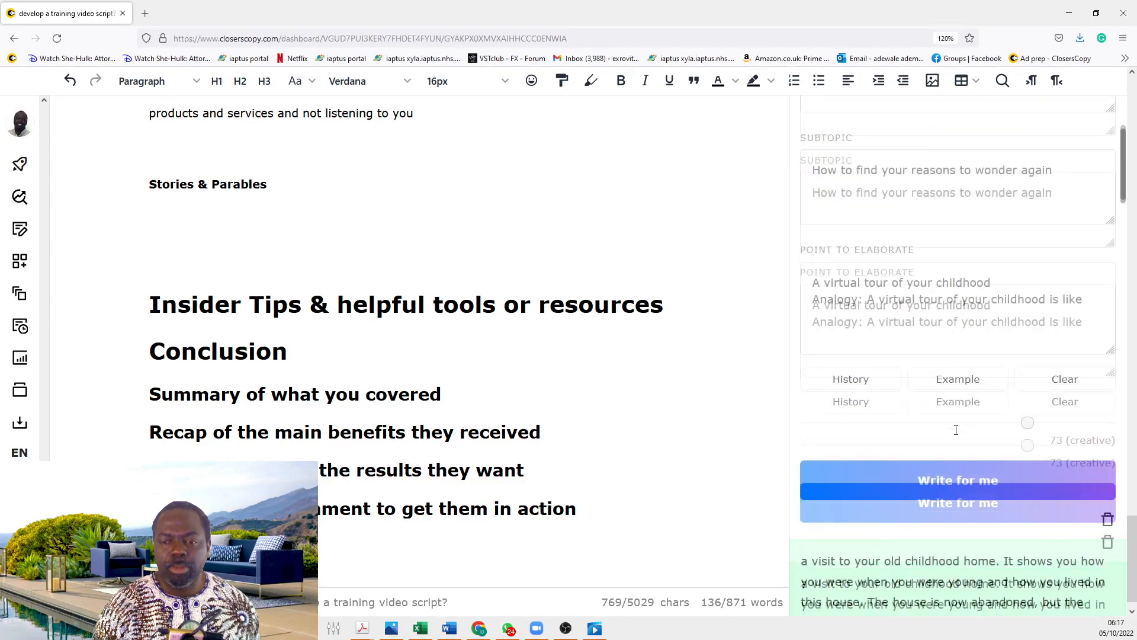
scroll(960, 429, "up", 7)
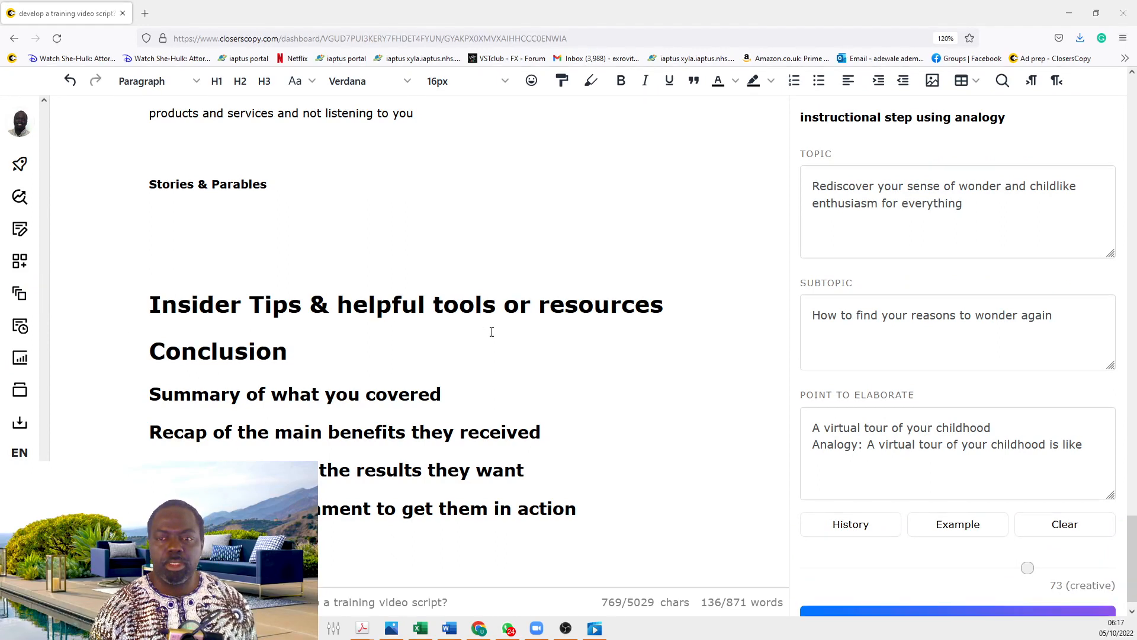
left_click_drag(1061, 318, 790, 298)
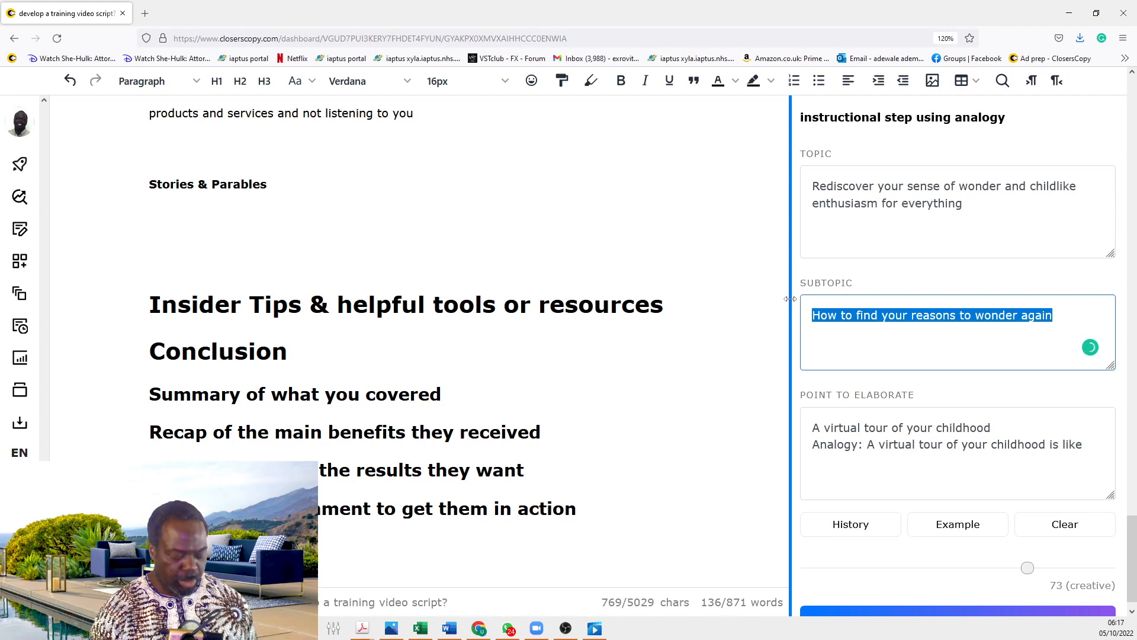
type("Learning to appreciate the little things in life")
Step: Clear the text after "Analogy:", replace the point to elaborate with "the little things in life", and generate new copy
left_click_drag(1072, 453, 867, 445)
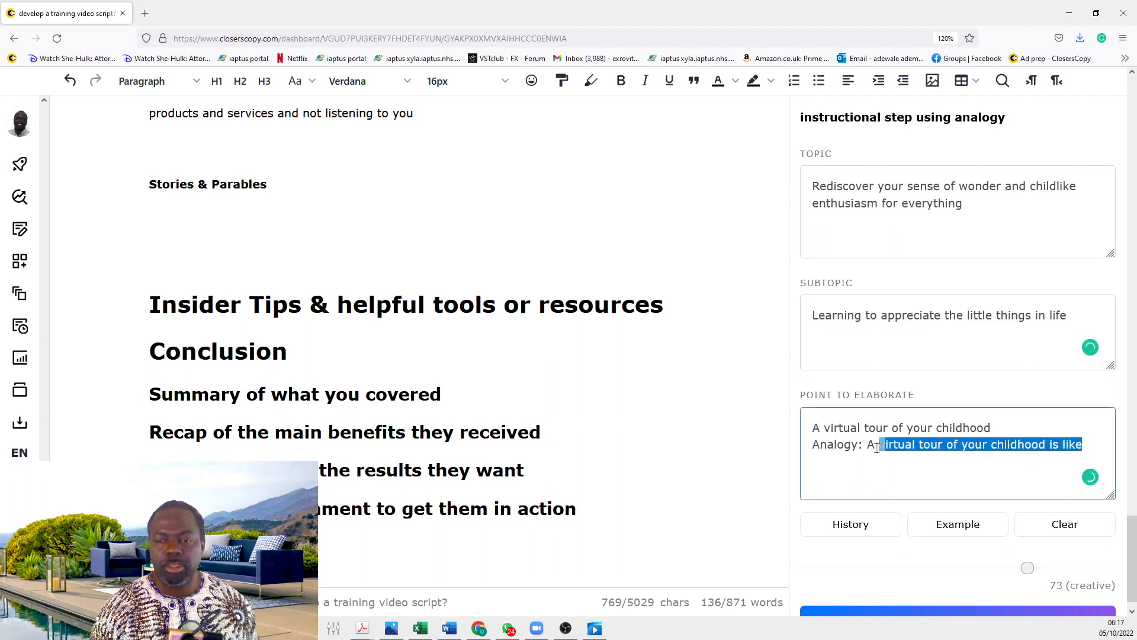
key("BackSpace")
left_click_drag(991, 427, 764, 422)
type("the little things in life")
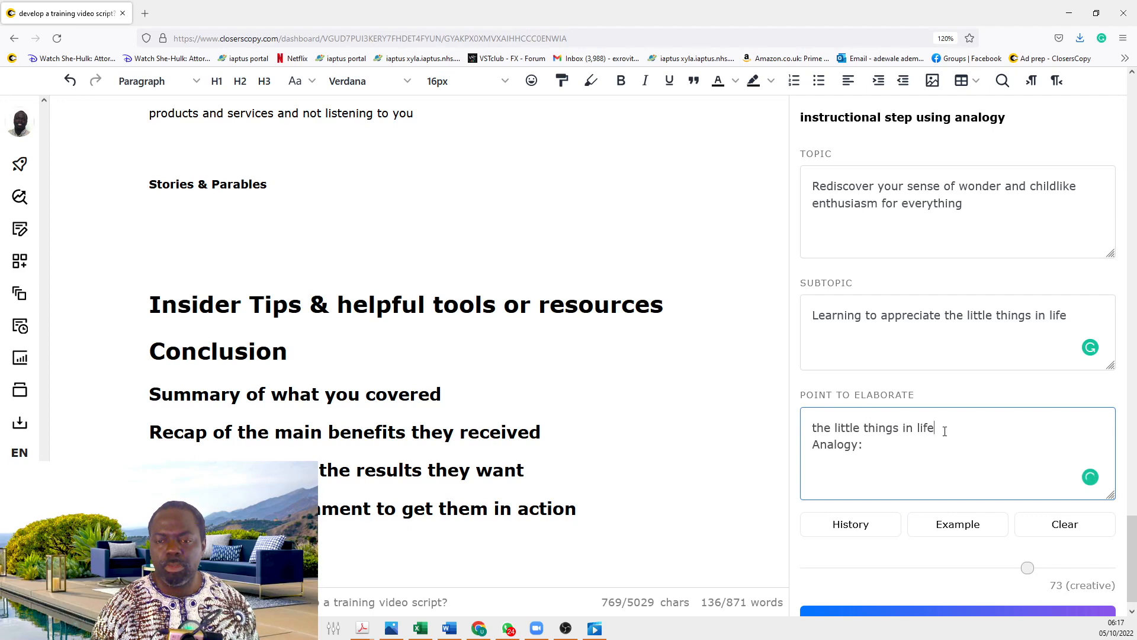
scroll(917, 444, "down", 5)
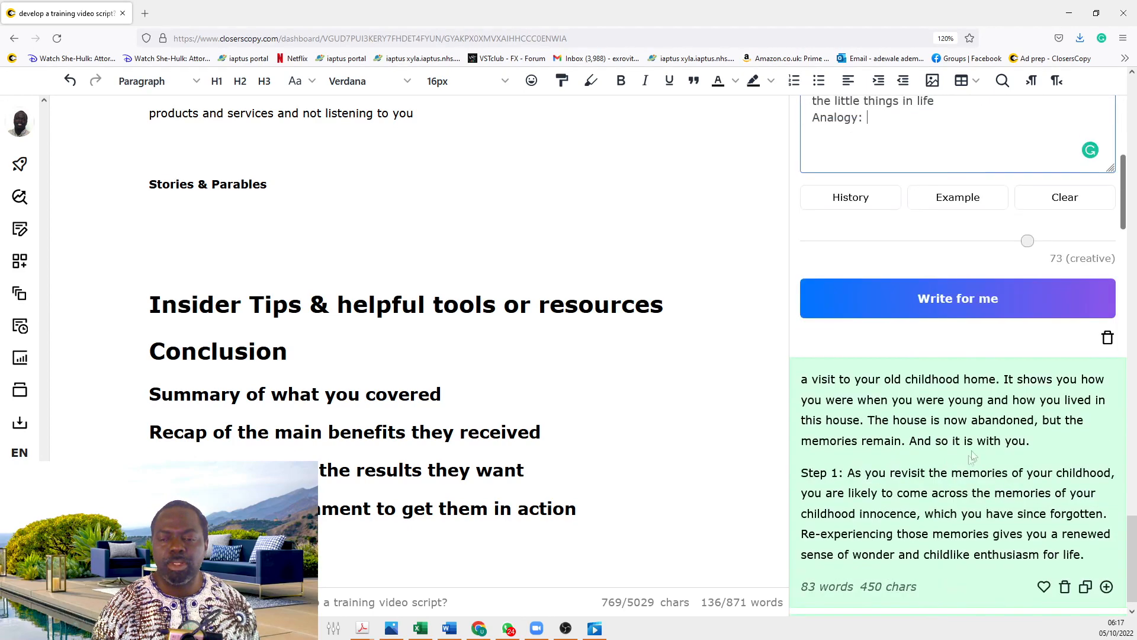
left_click(972, 308)
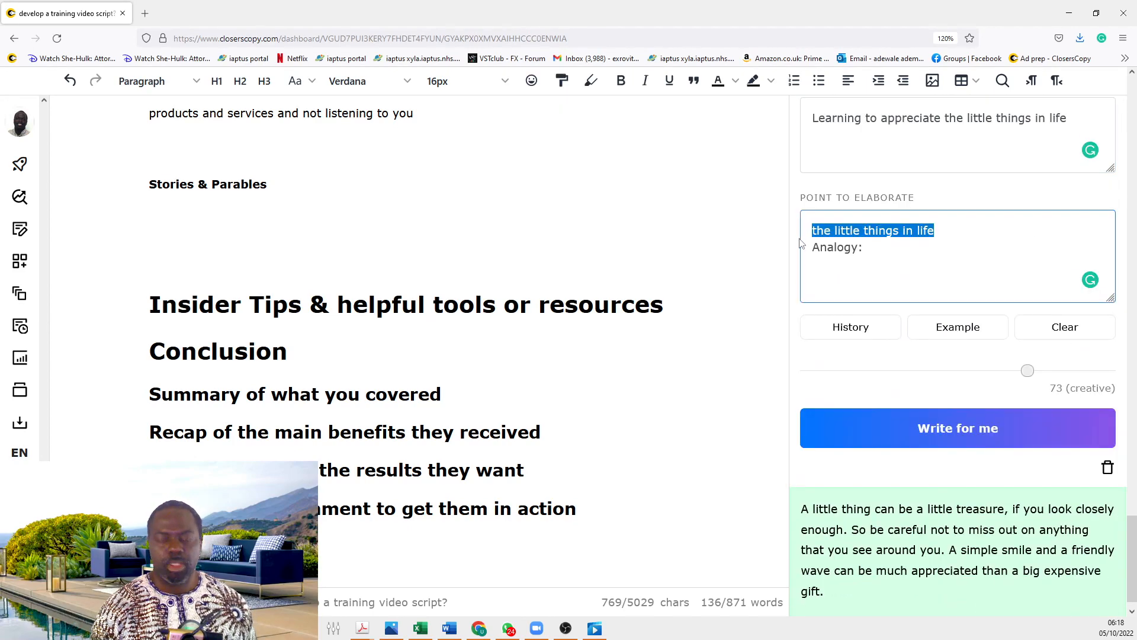
Step: Complete the "Analogy:" line of the point to elaborate with "the little things in life are like" and generate new copy
left_click(883, 244)
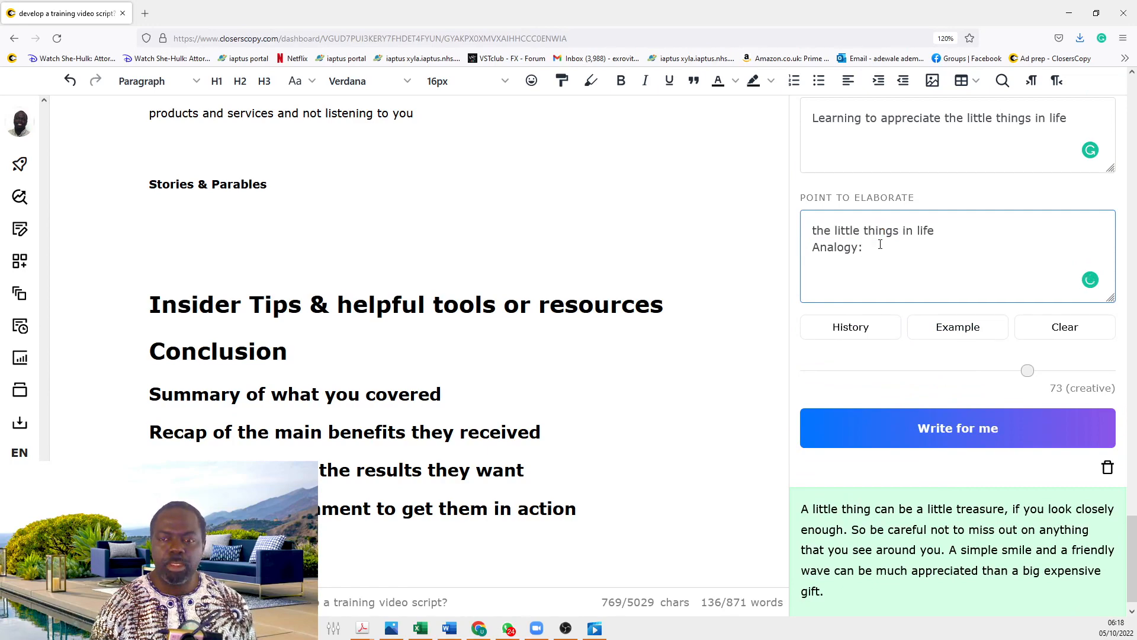
type("the little things in life")
type("are like")
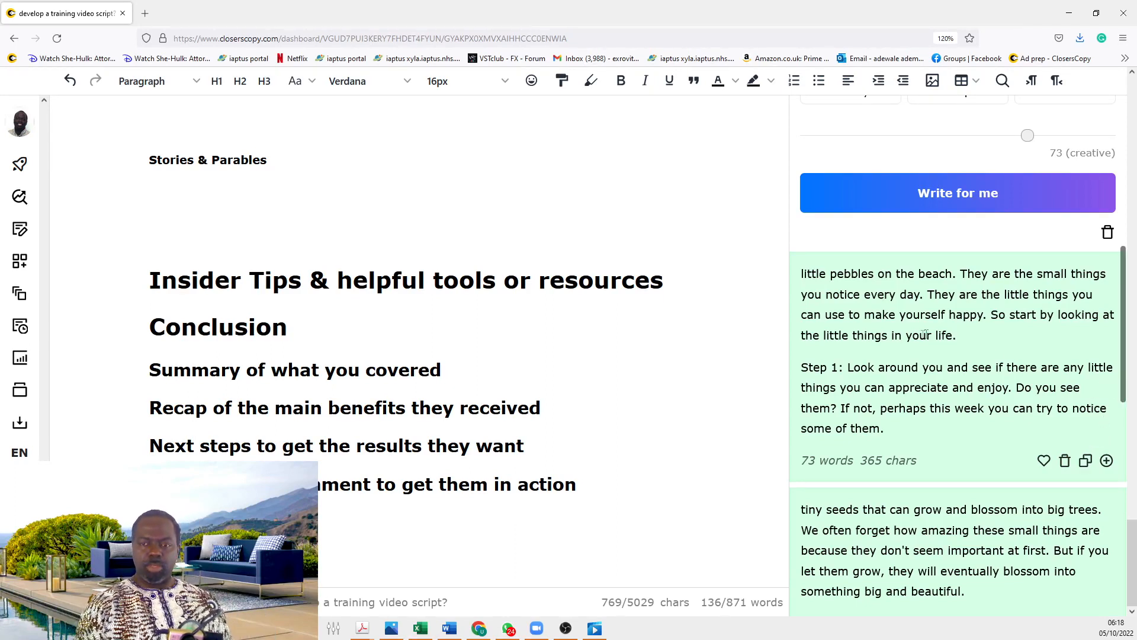
Step: Review the generated "the little things in life are like" analogies and their instructional steps
scroll(983, 332, "down", 3)
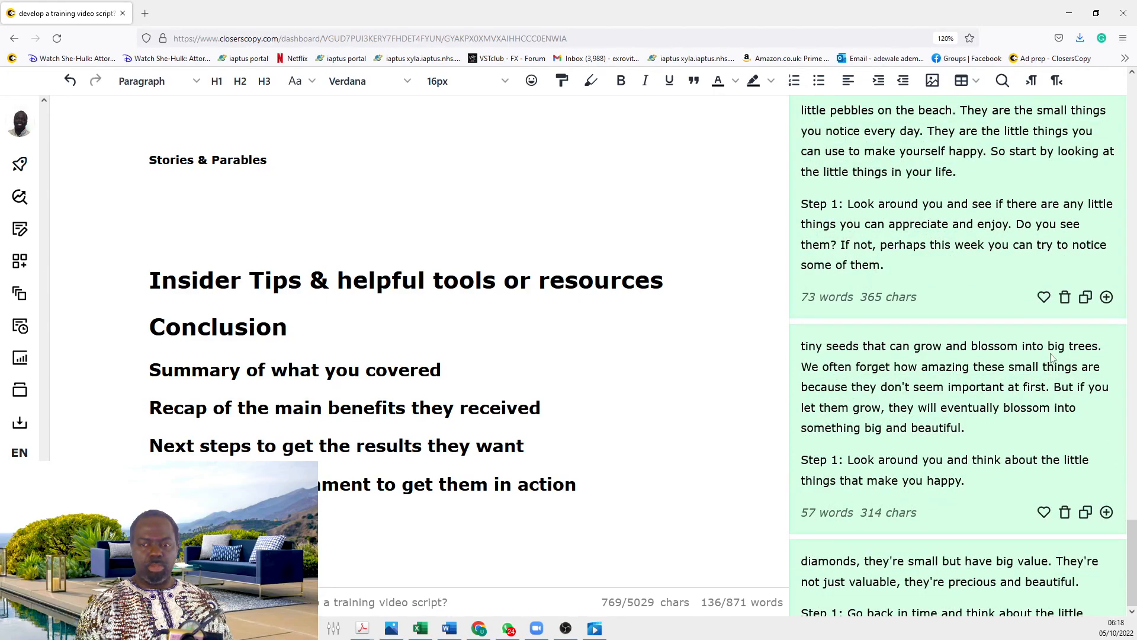
scroll(1050, 359, "up", 3)
scroll(1050, 359, "up", 4)
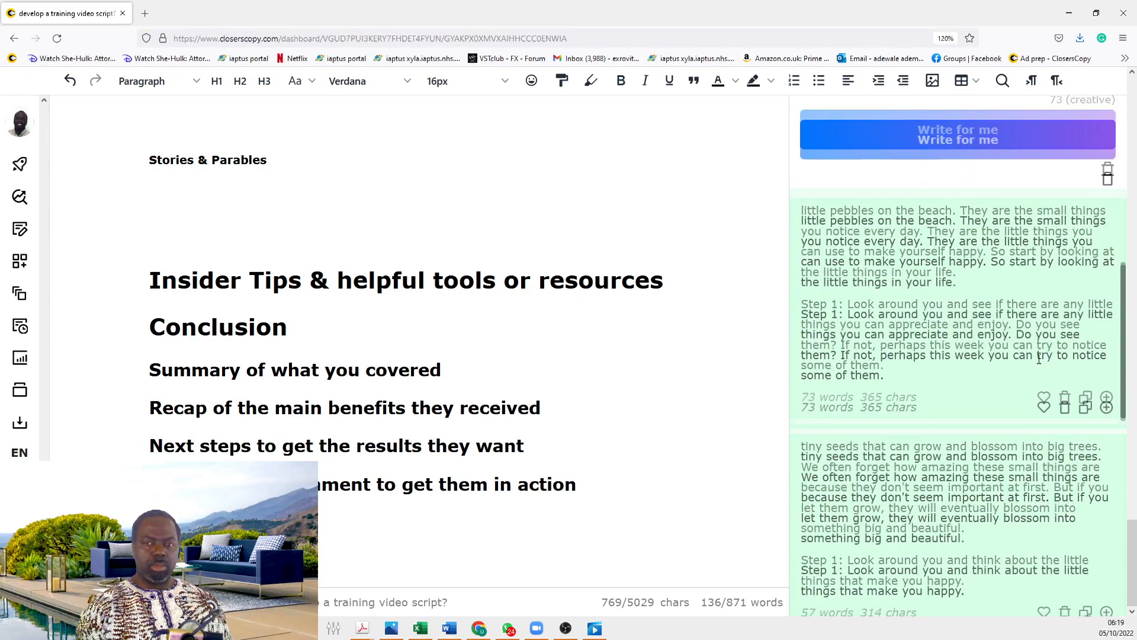
scroll(1023, 359, "down", 3)
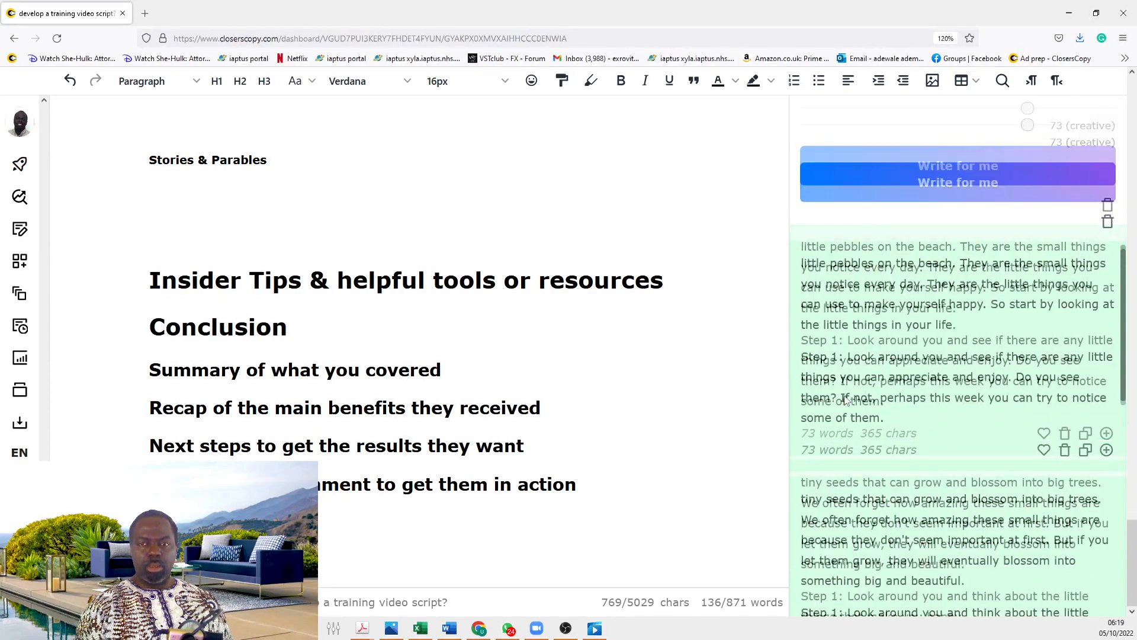
scroll(847, 393, "up", 4)
scroll(978, 323, "down", 4)
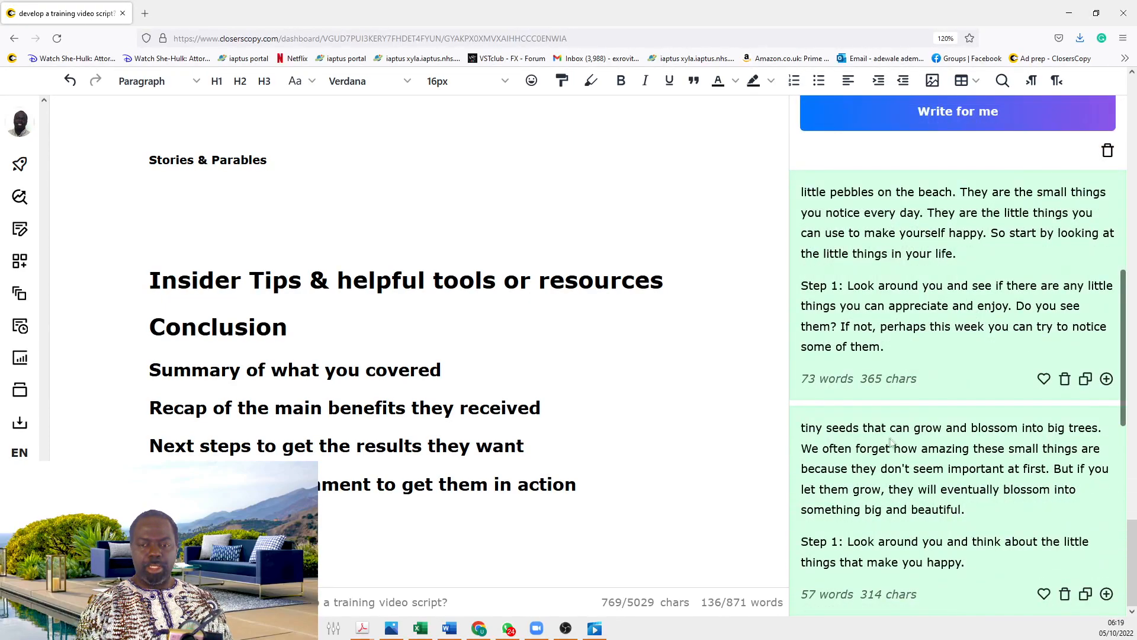
scroll(873, 480, "down", 3)
left_click_drag(871, 480, 1004, 477)
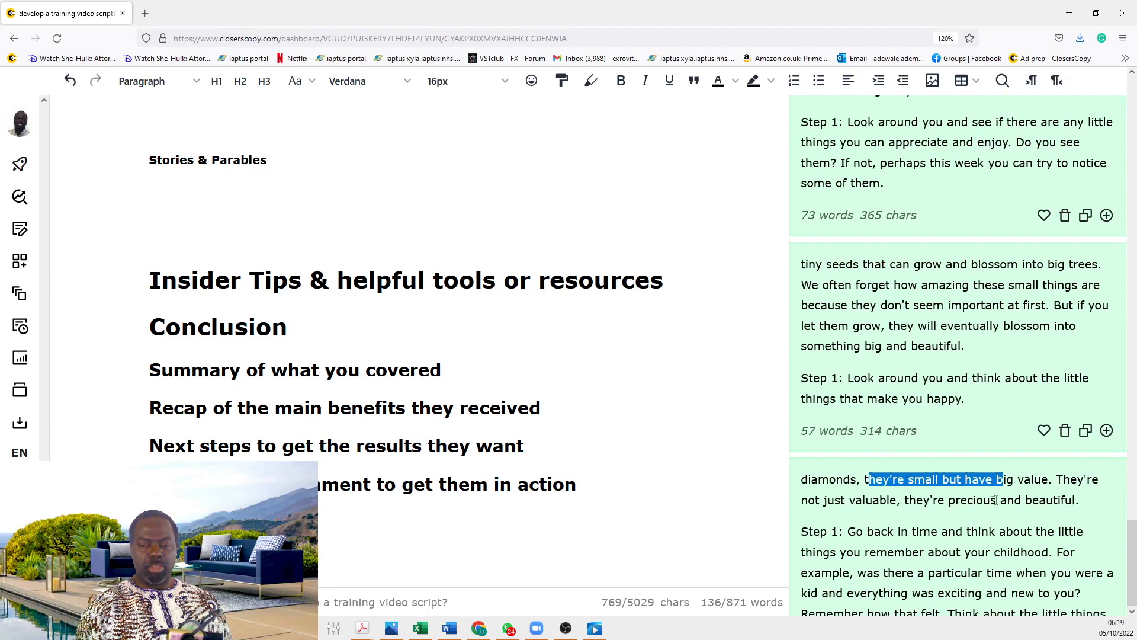
scroll(973, 502, "up", 10)
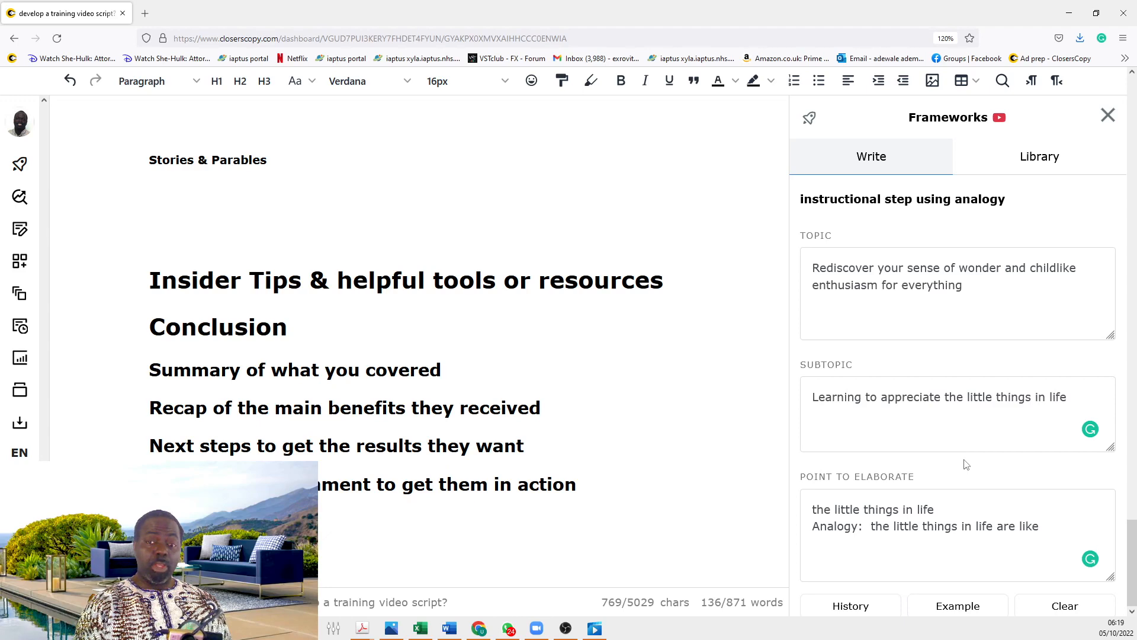
Step: Add the line "Change belief" below the "Stories & Parables" heading in the document
scroll(671, 379, "up", 5)
left_click(324, 460)
left_click_drag(324, 459, 136, 459)
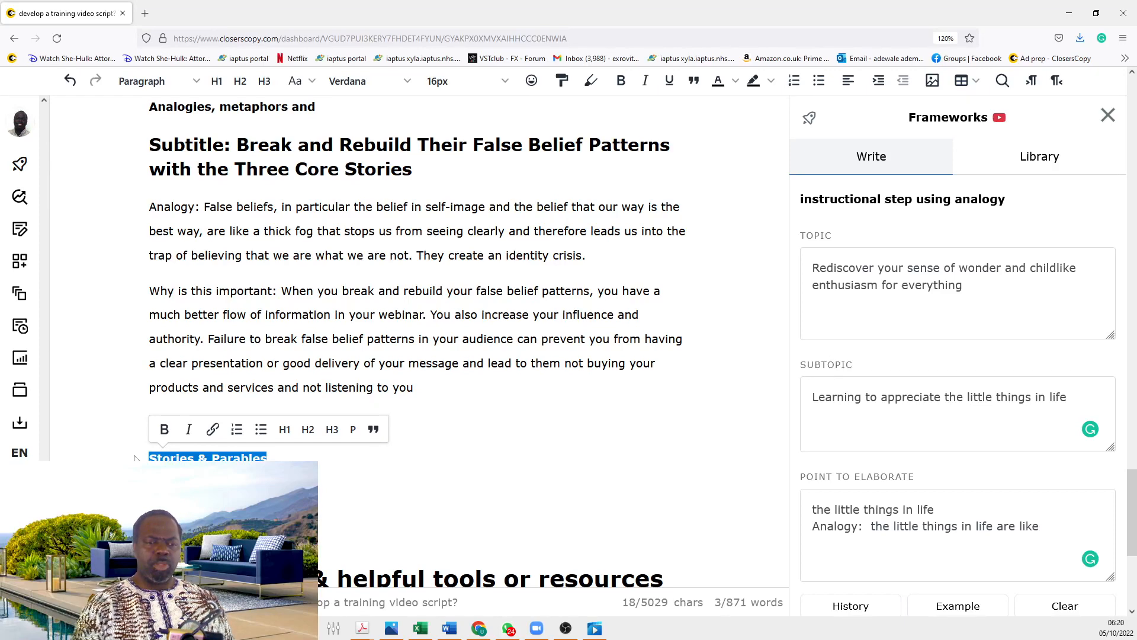
left_click(325, 451)
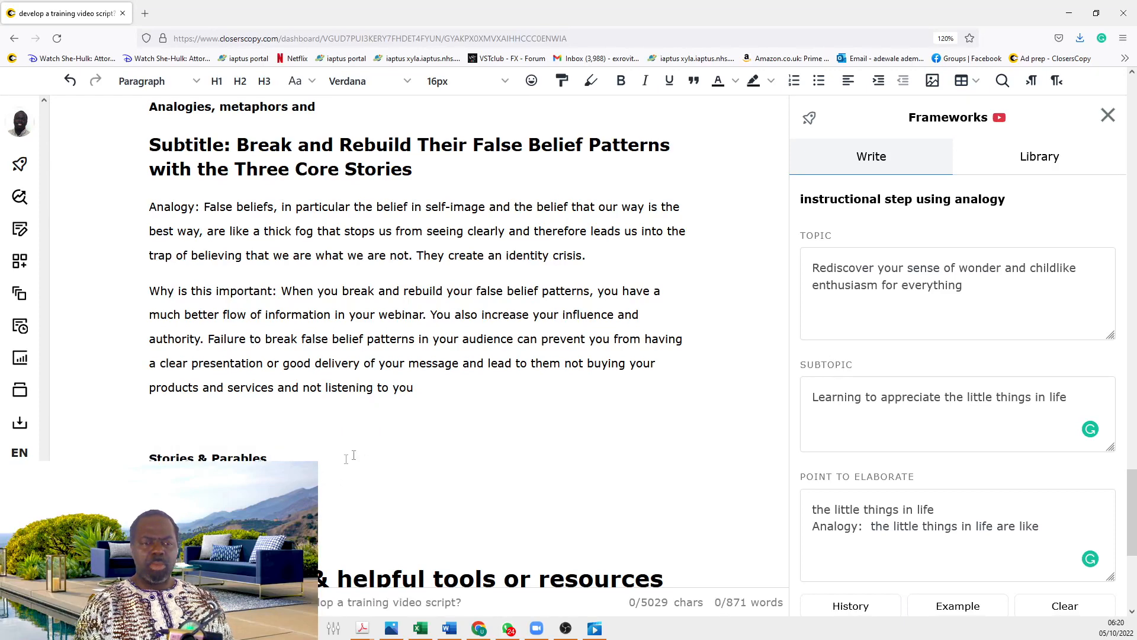
scroll(409, 424, "down", 2)
key("Return")
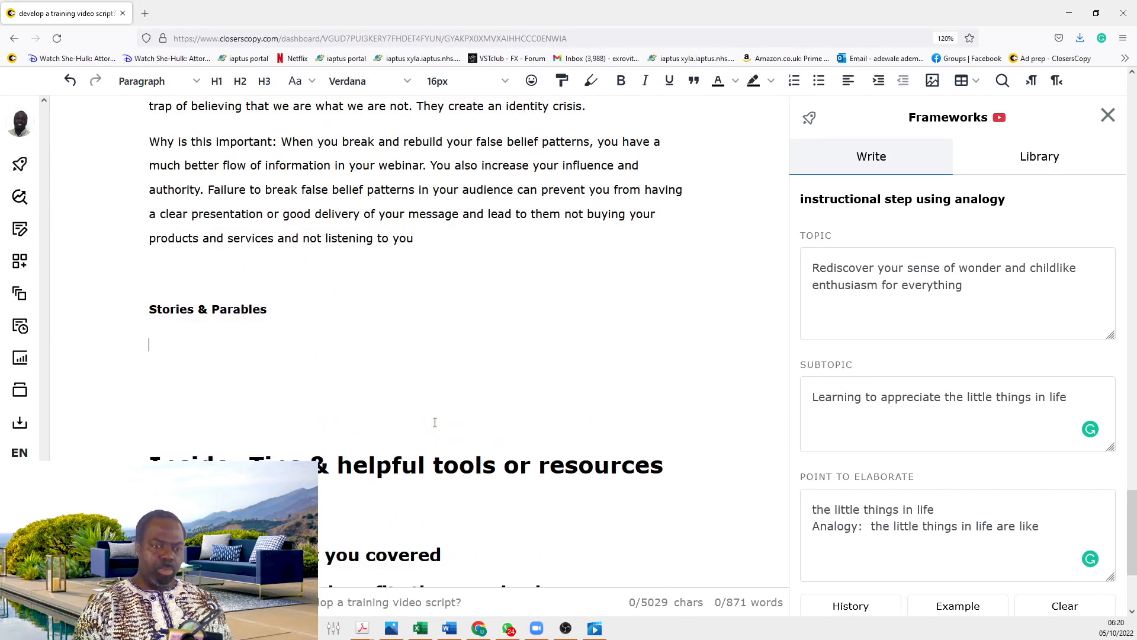
type("Change belief")
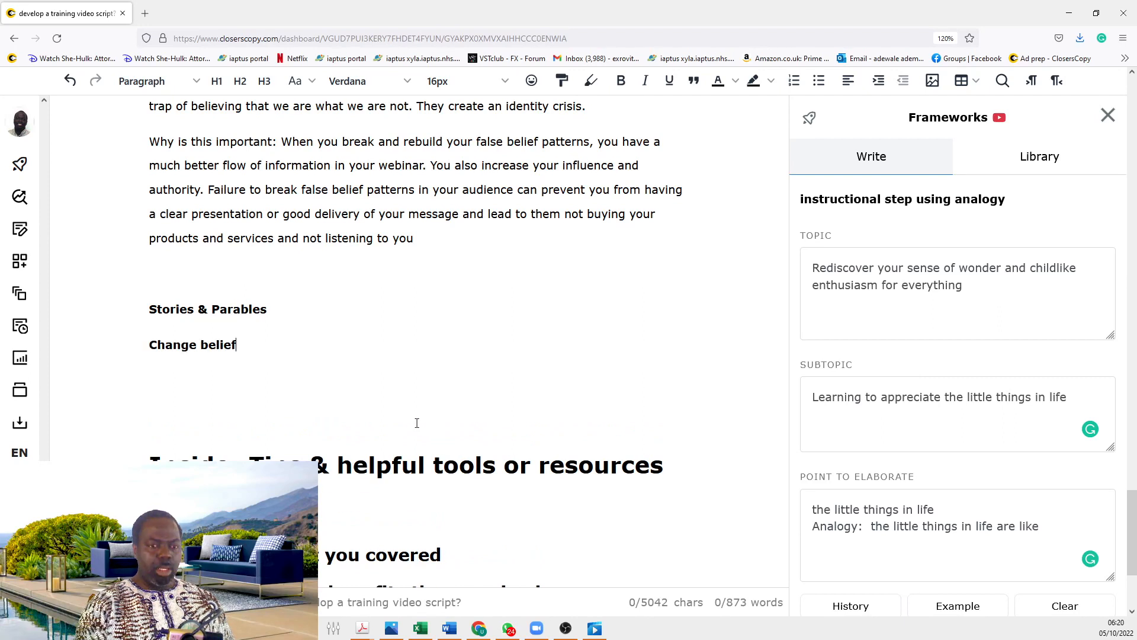
Step: Below "Change belief", add the lines "What are they not believing", "Story that changes the belief." and "What I want them to believe"
key("Return")
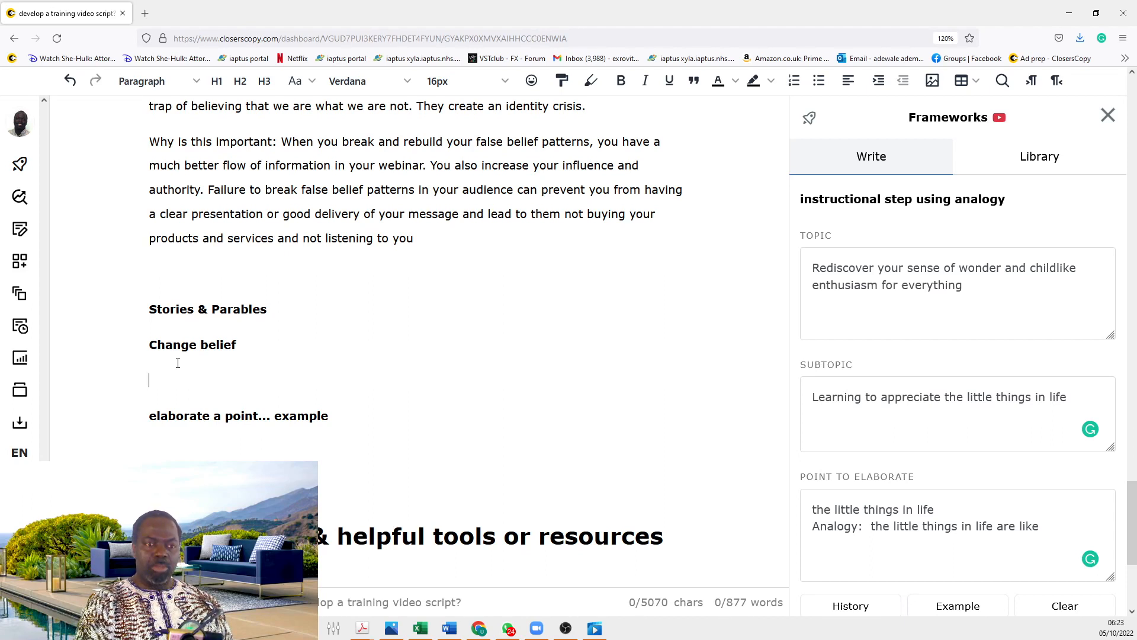
type("what are they not believing")
key("Return")
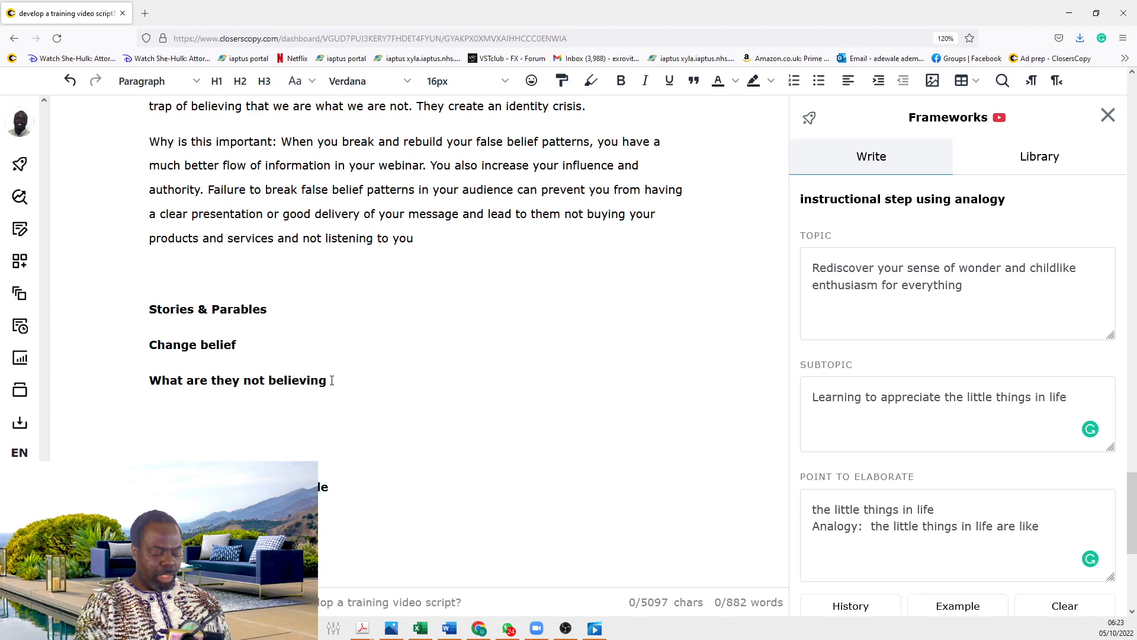
type("Who")
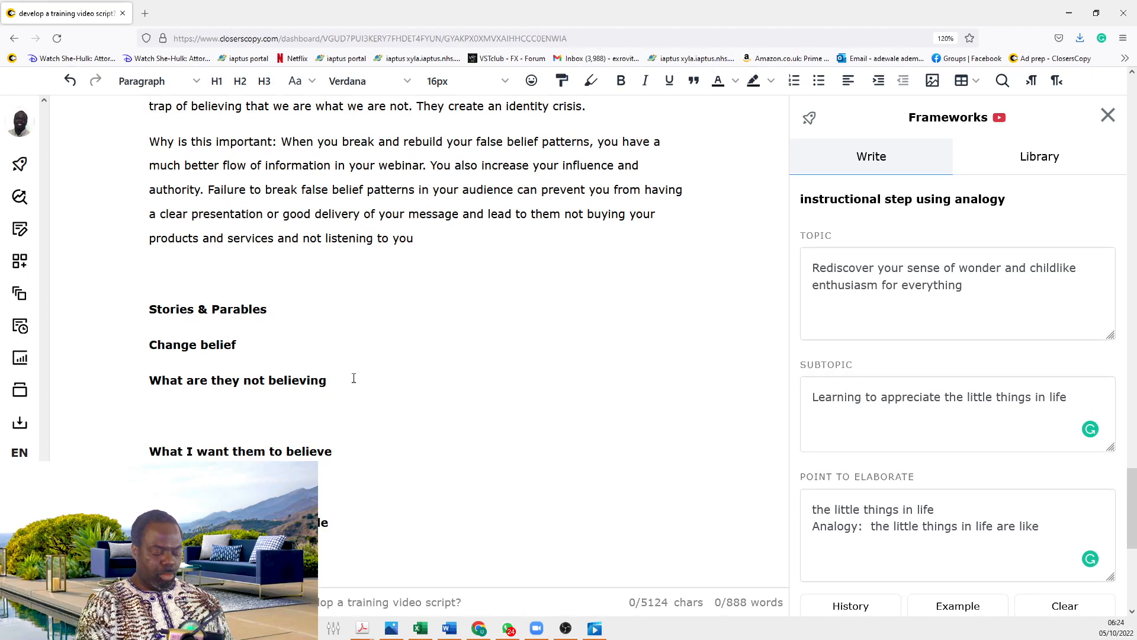
type("Story that changes the belief.")
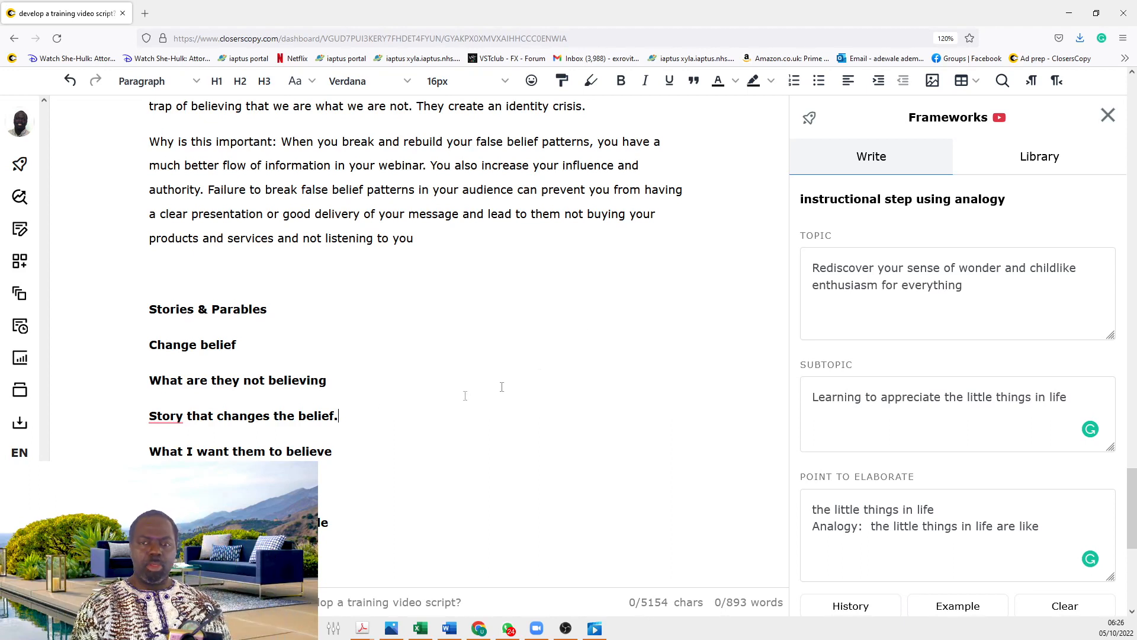
Step: Filter the framework library to the "Sales modules (Yes systems)" category
left_click(1028, 166)
scroll(877, 468, "up", 3)
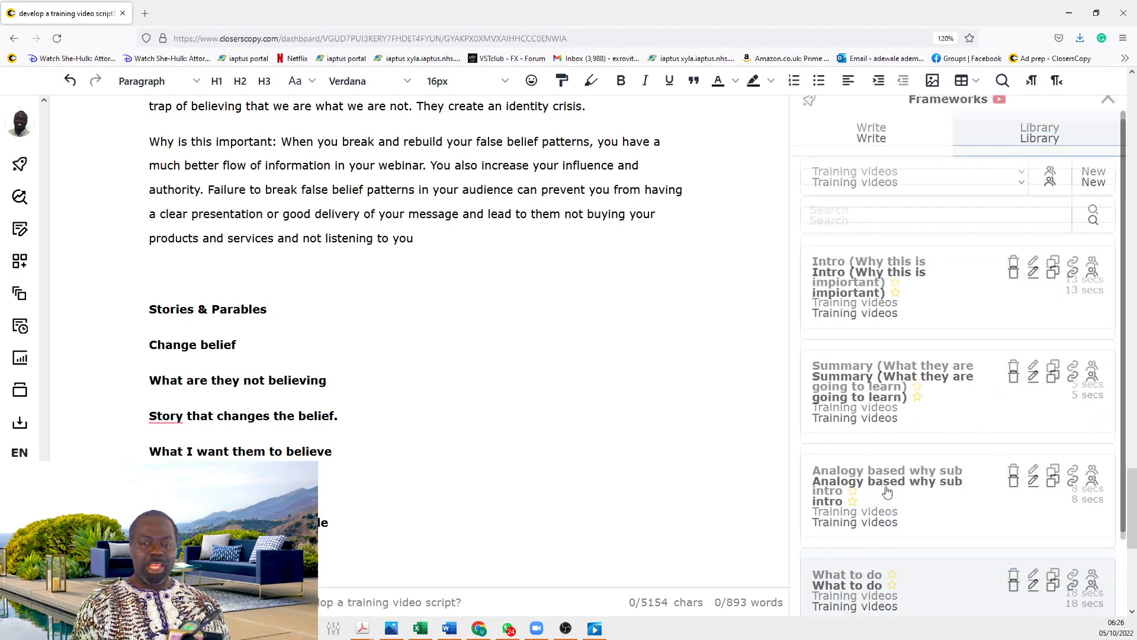
scroll(888, 489, "up", 3)
scroll(694, 393, "down", 3)
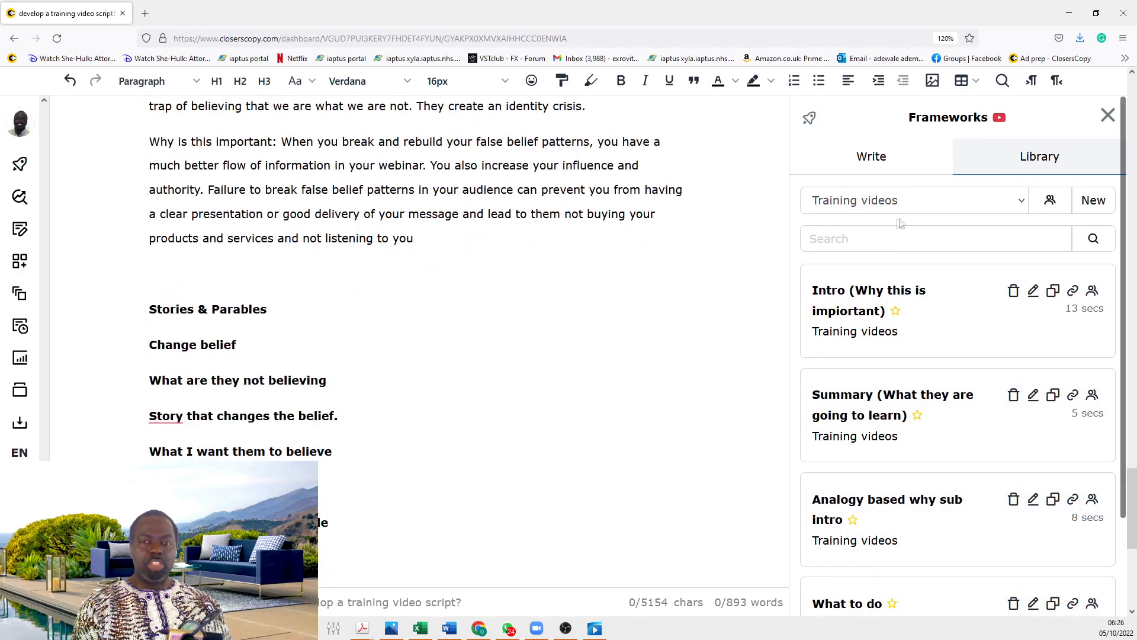
left_click(920, 203)
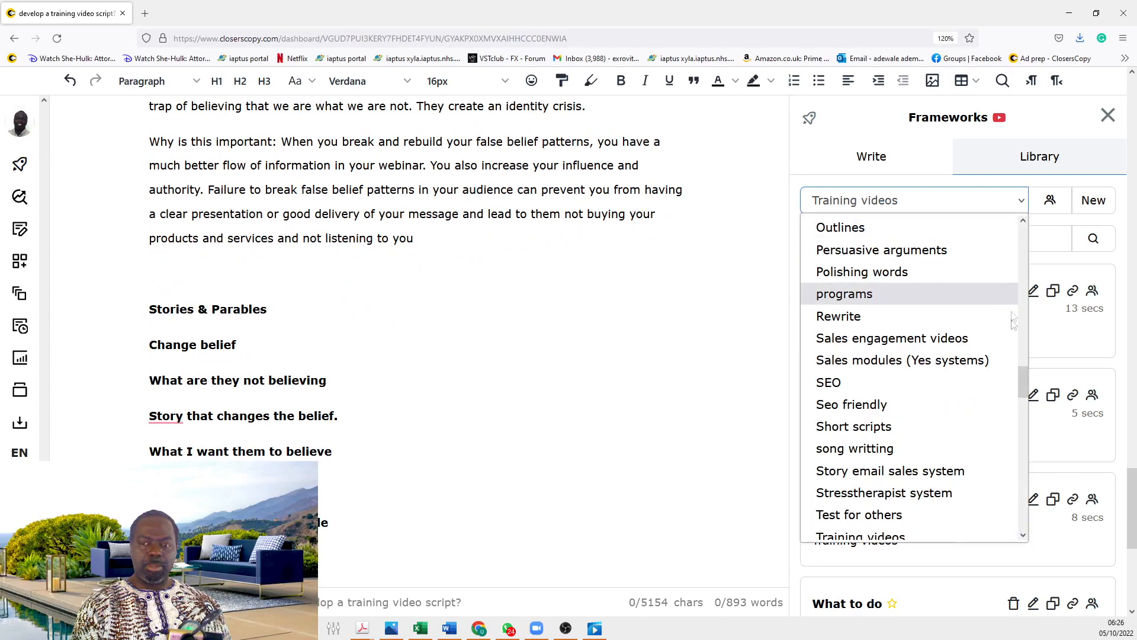
scroll(1013, 323, "down", 5)
scroll(1013, 385, "up", 4)
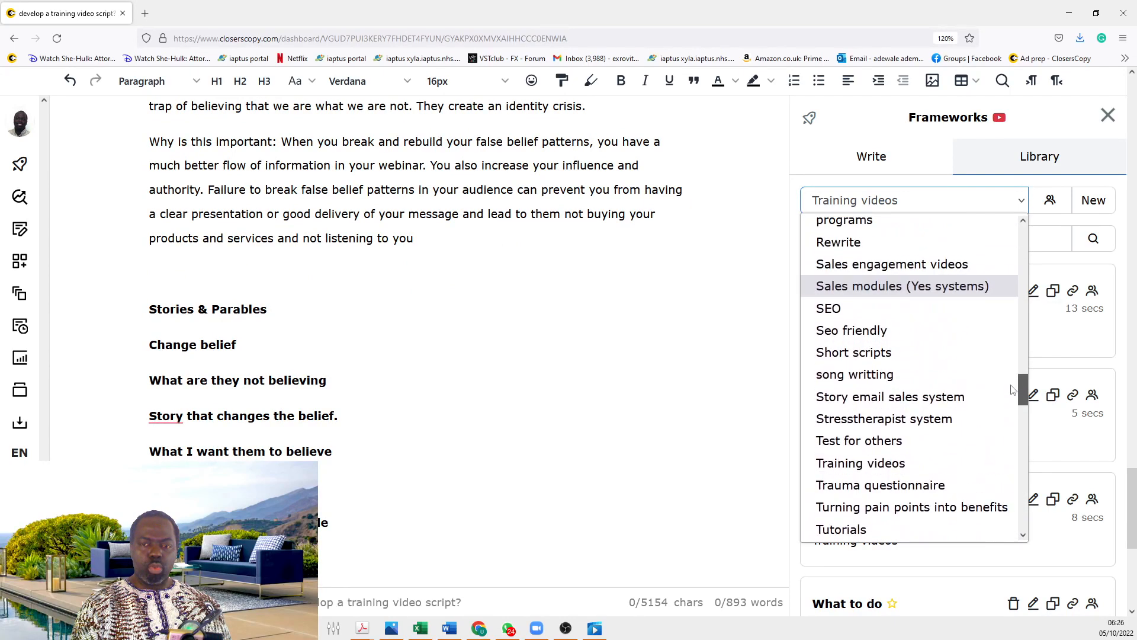
scroll(1013, 390, "up", 3)
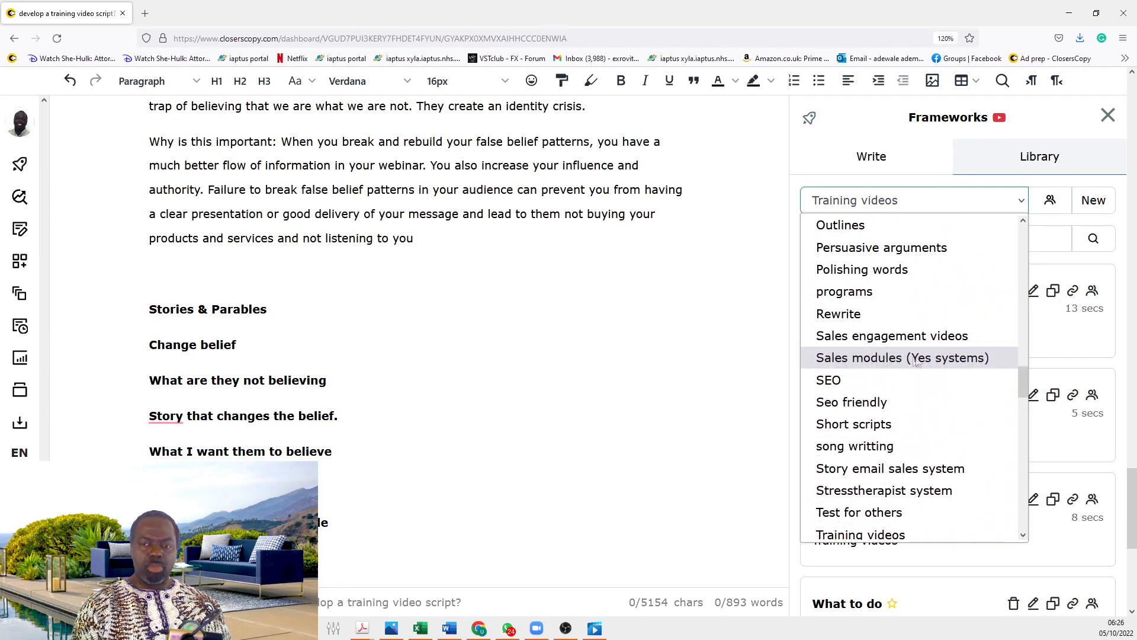
left_click(915, 359)
Step: Find the "D1) Your Creation Story (more creative)" framework among the sales modules and load it for writing
scroll(939, 291, "down", 5)
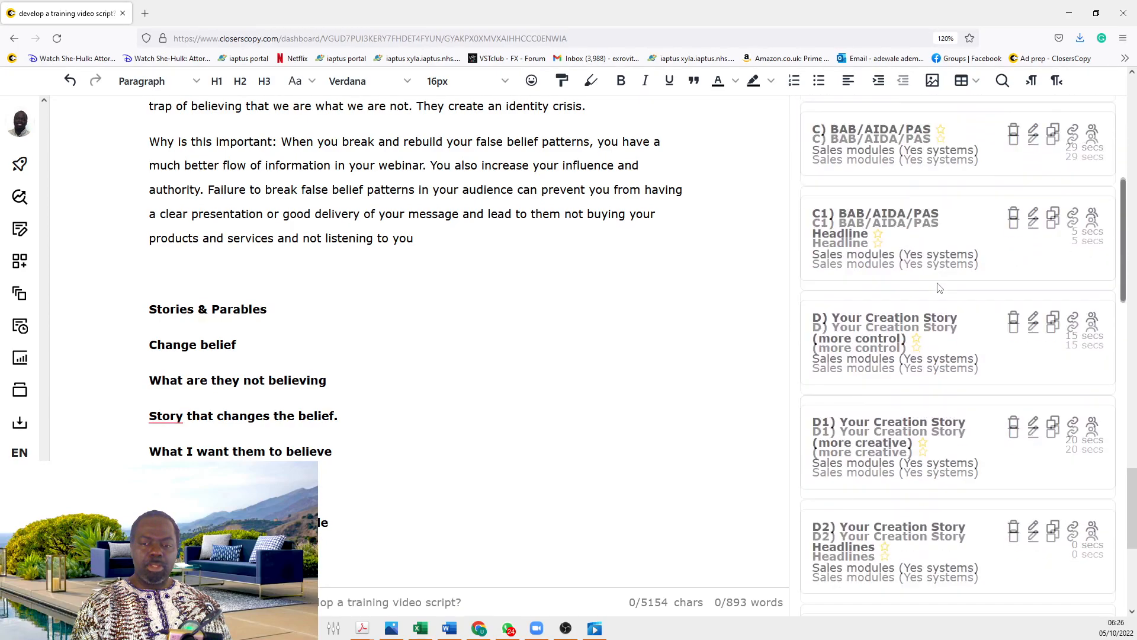
scroll(940, 288, "down", 8)
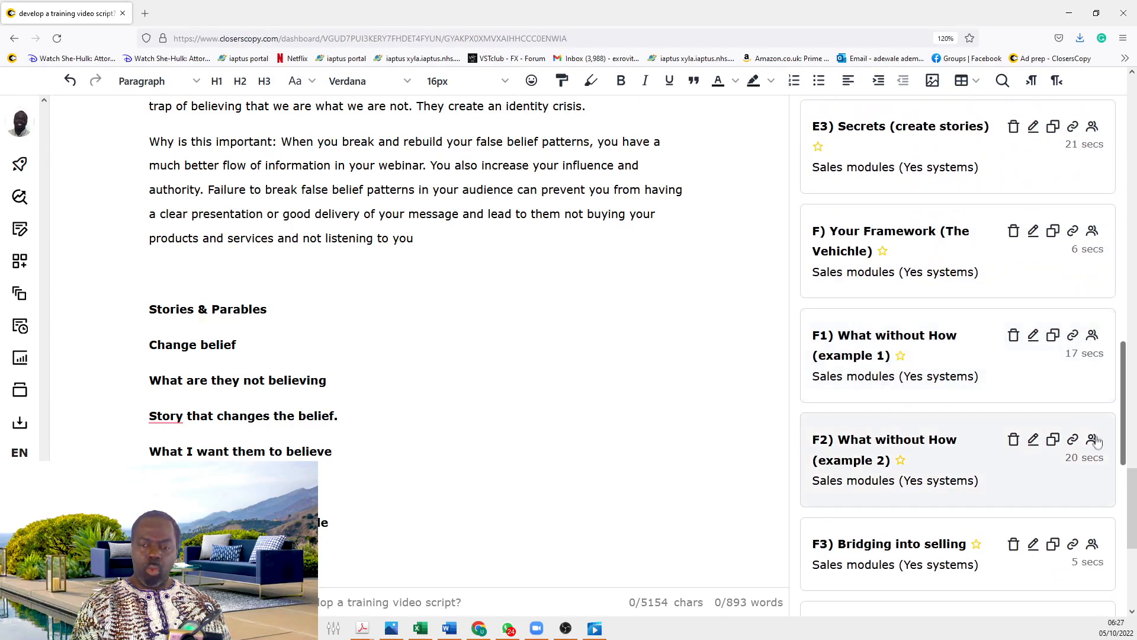
scroll(898, 344, "up", 8)
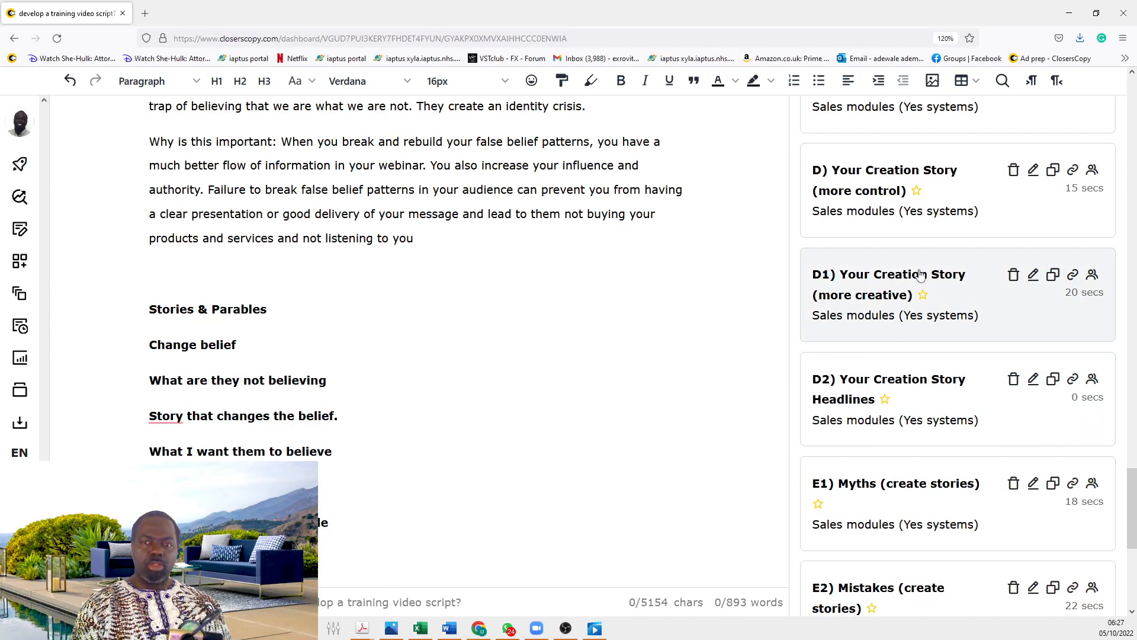
scroll(941, 296, "up", 1)
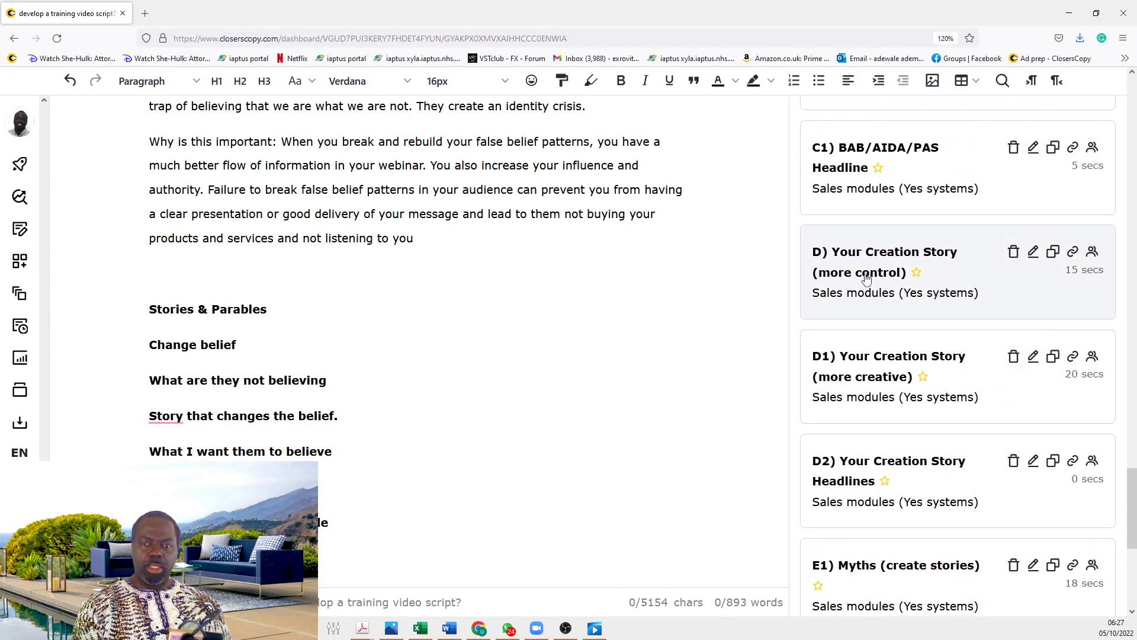
left_click(905, 365)
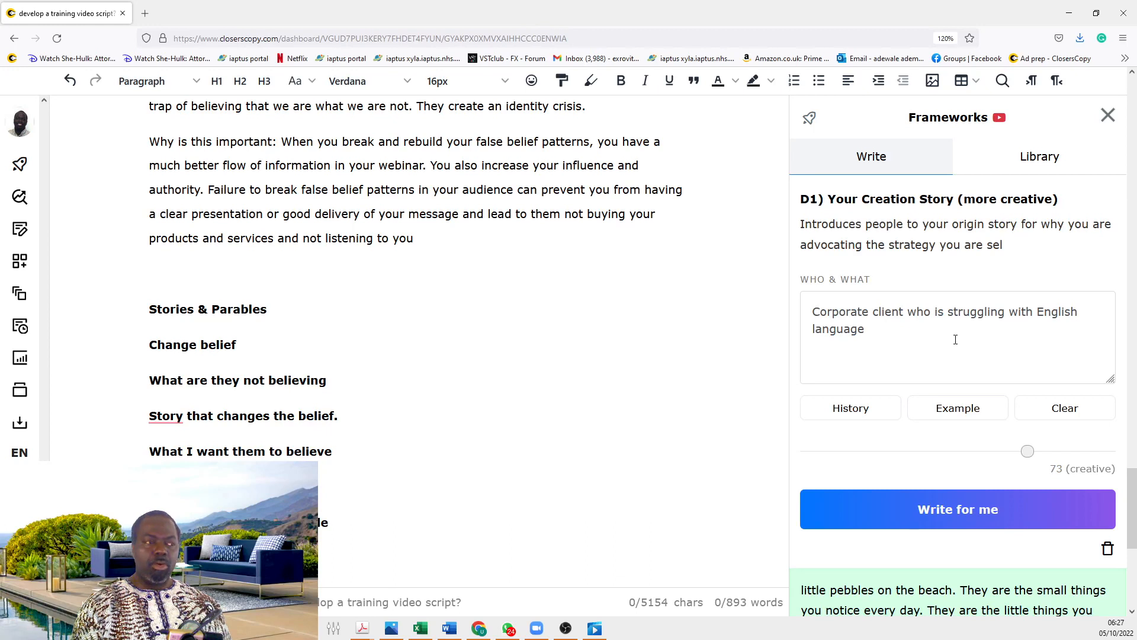
Step: Generate a creation story from the existing who & what text about the corporate client struggling with English language
left_click_drag(813, 311, 910, 329)
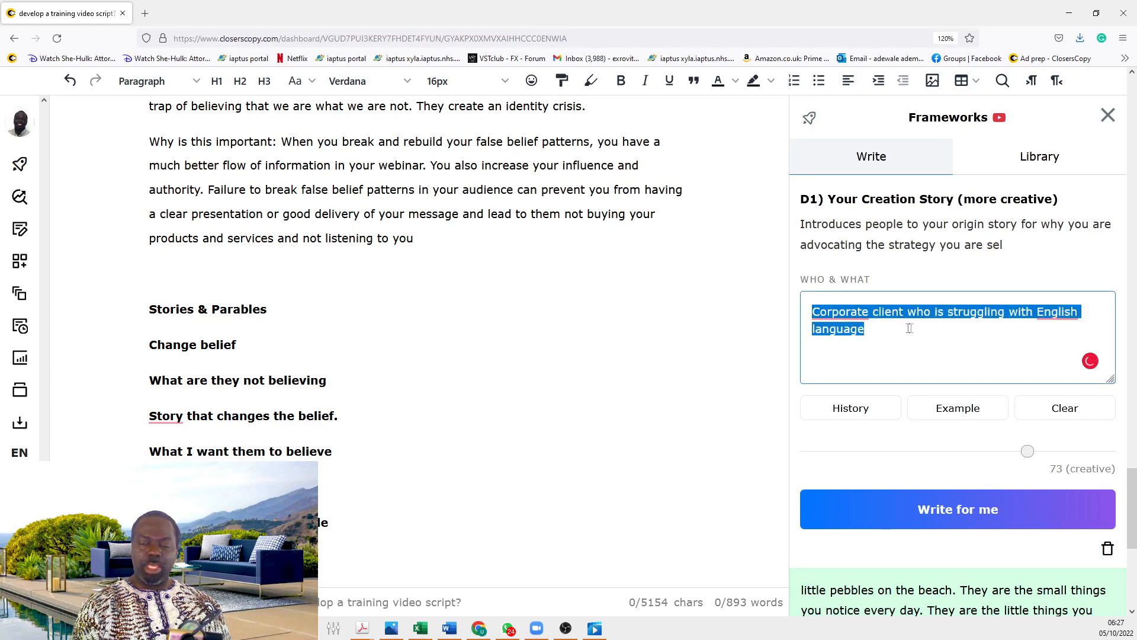
left_click(916, 337)
left_click(986, 504)
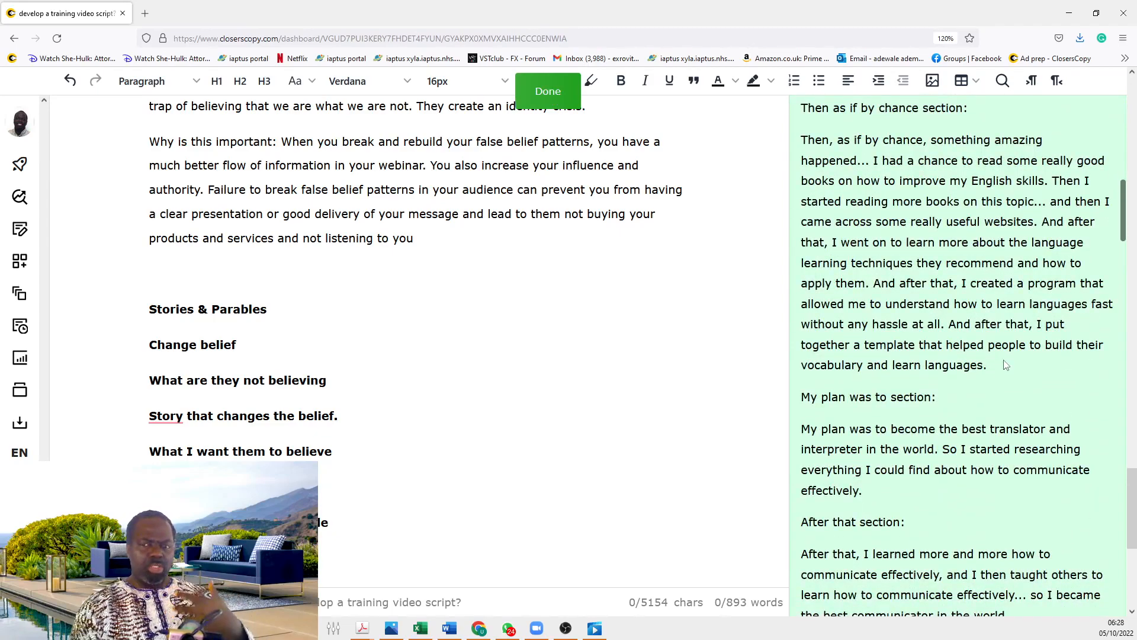
Step: Read through the generated creation story section by section, from "There I was" to "We call it"
scroll(1005, 365, "up", 5)
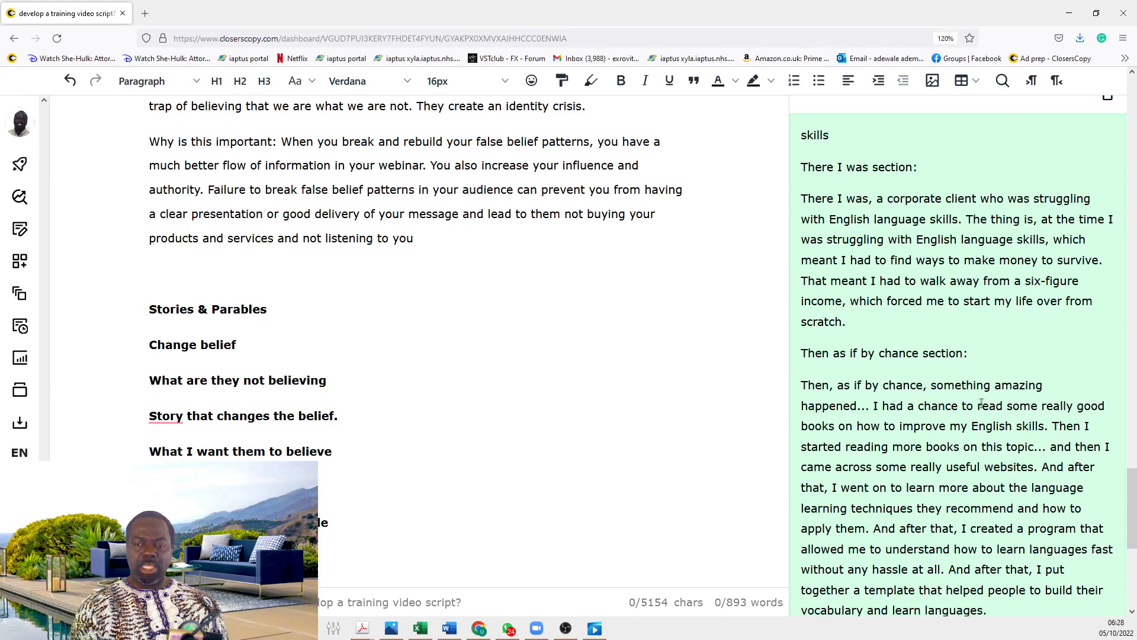
scroll(882, 417, "down", 1)
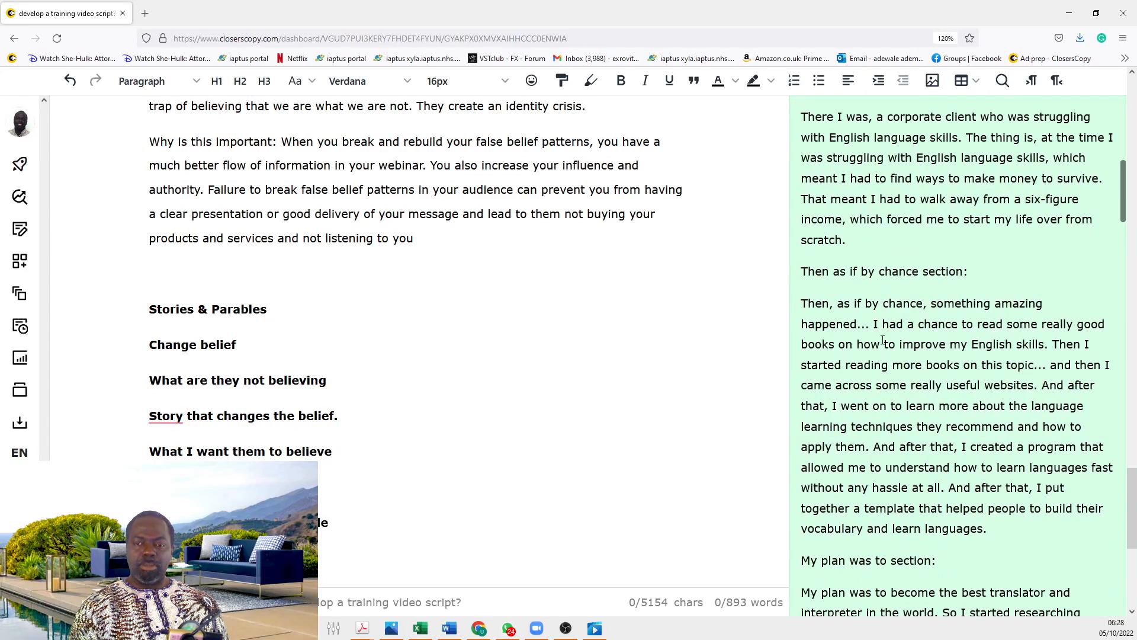
left_click_drag(876, 323, 1031, 345)
left_click(1053, 351)
left_click_drag(1058, 375, 1058, 382)
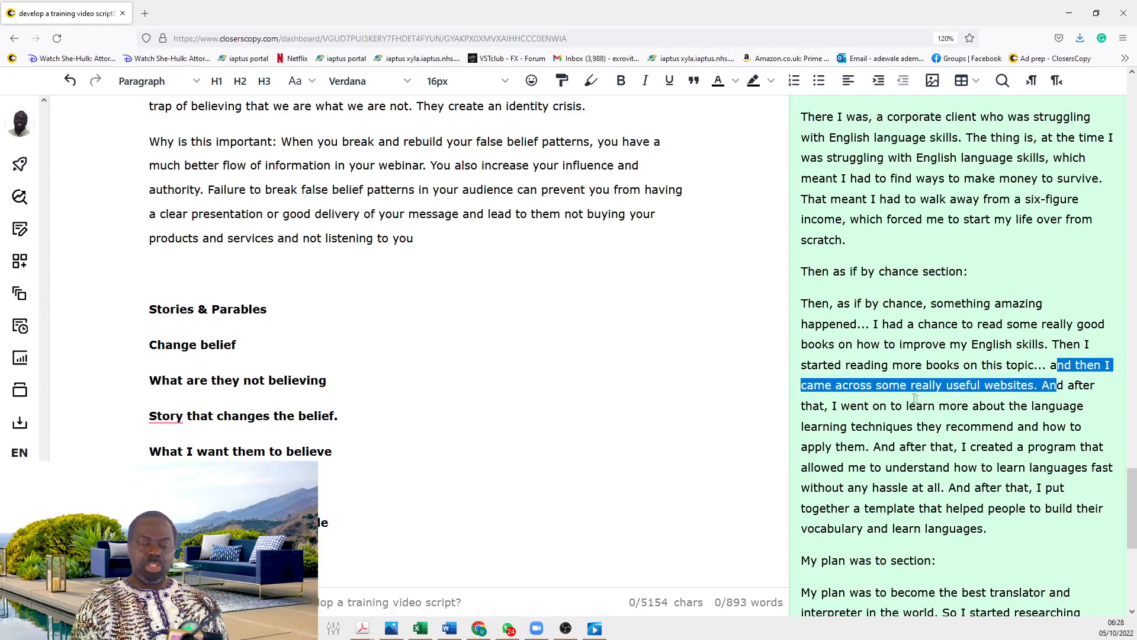
scroll(916, 399, "down", 1)
scroll(911, 403, "up", 2)
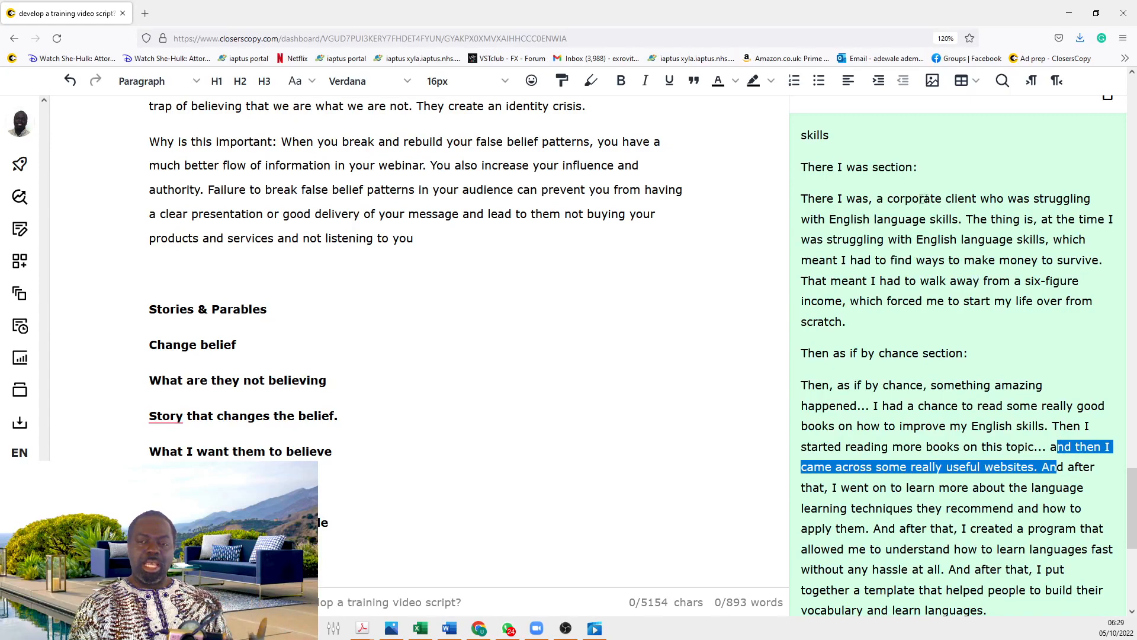
scroll(966, 283, "down", 6)
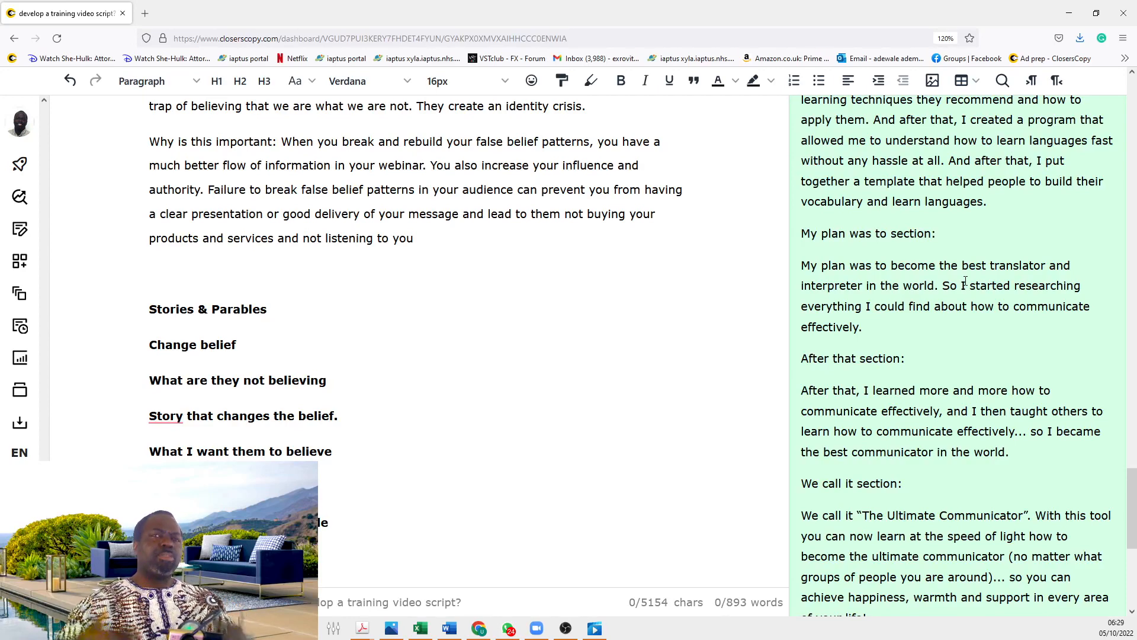
Step: Return to the framework library and open "D1) Your Creation Story (more creative)" for editing in the Framework Builder
scroll(965, 281, "up", 10)
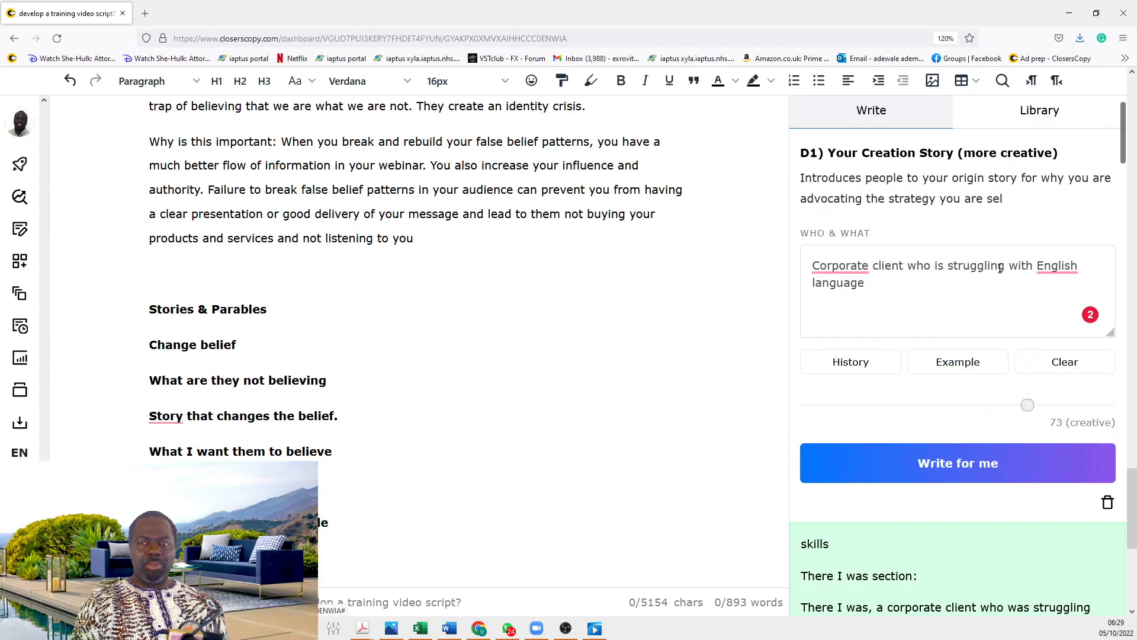
scroll(1000, 268, "up", 2)
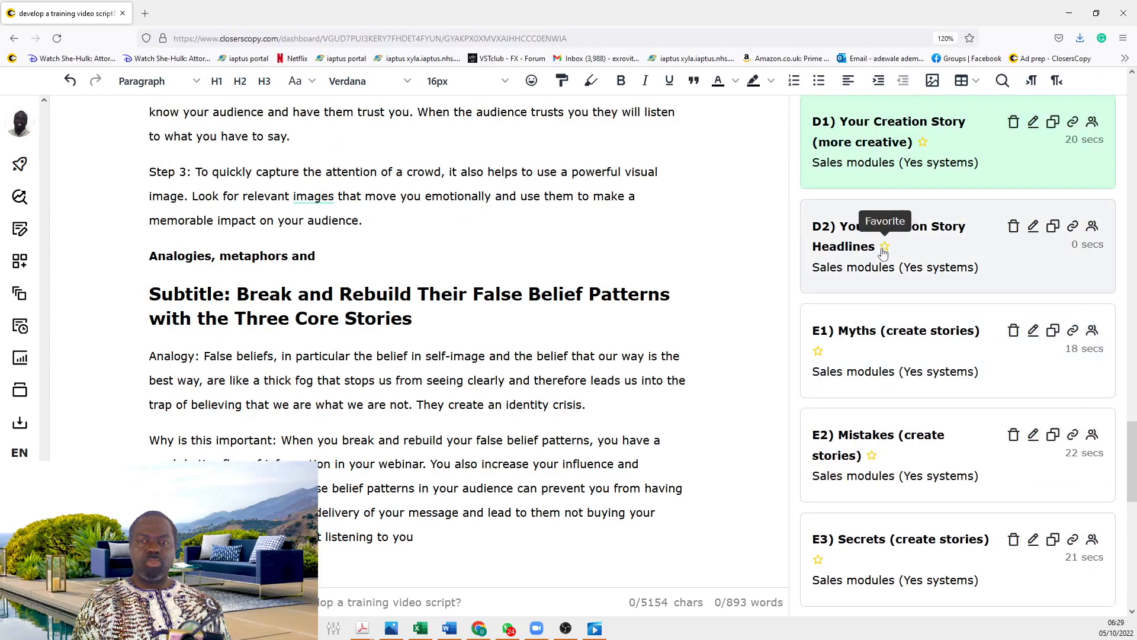
scroll(894, 231, "up", 3)
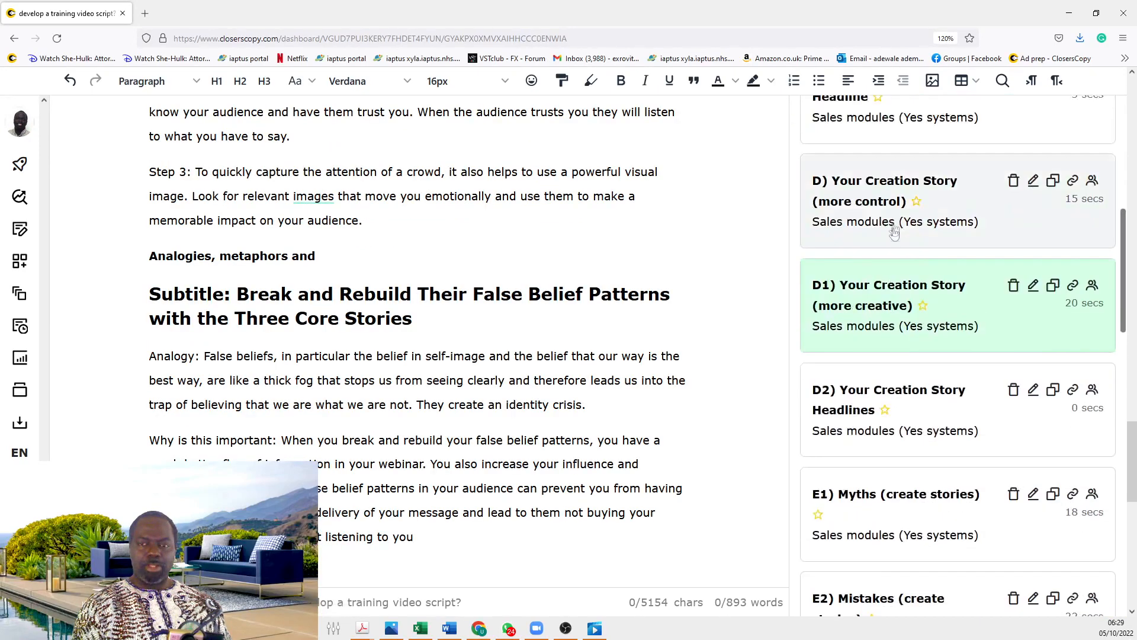
left_click(1033, 285)
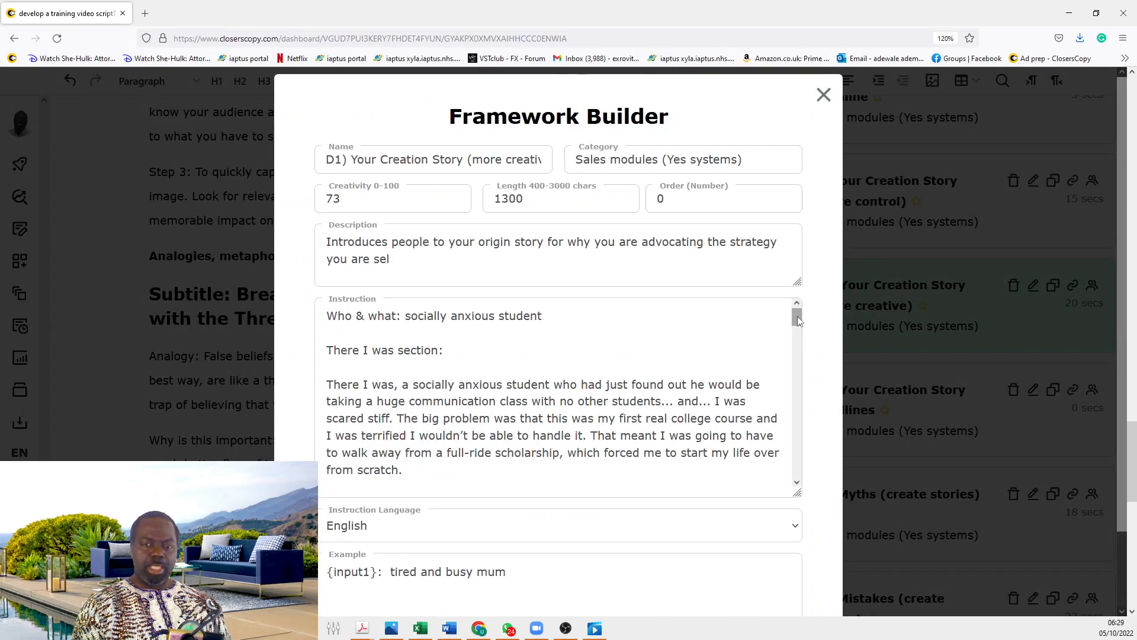
Step: Skim the "socially anxious student" example in the framework's instruction, from the Who & what line to the ### separator and the next example
left_click_drag(798, 318, 800, 319)
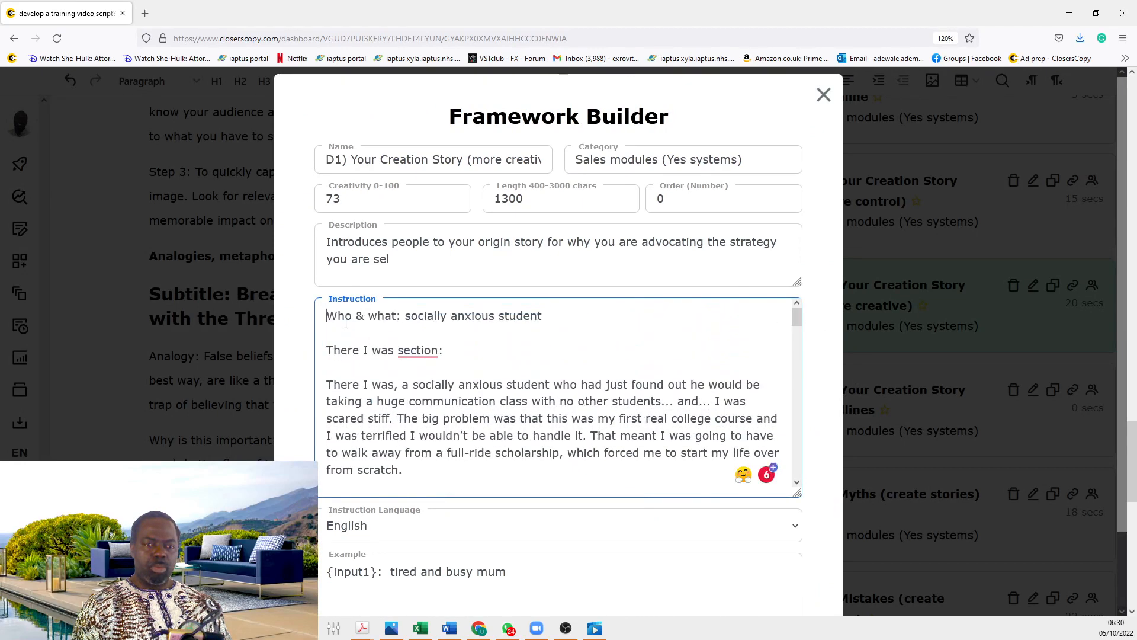
left_click_drag(404, 317, 544, 316)
left_click(470, 347)
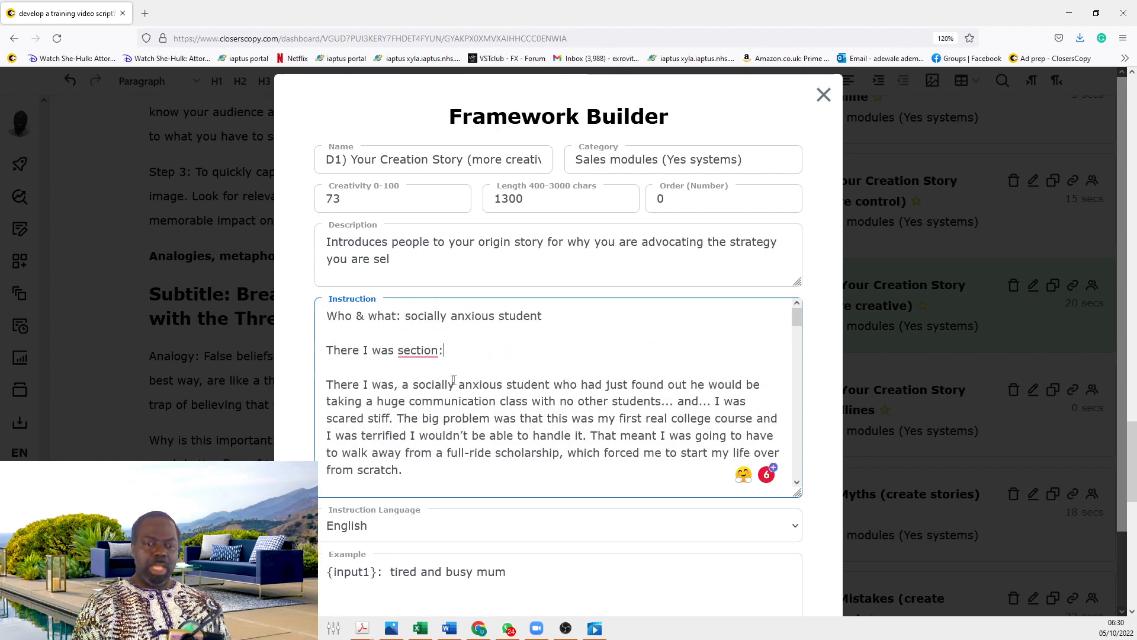
scroll(483, 379, "down", 3)
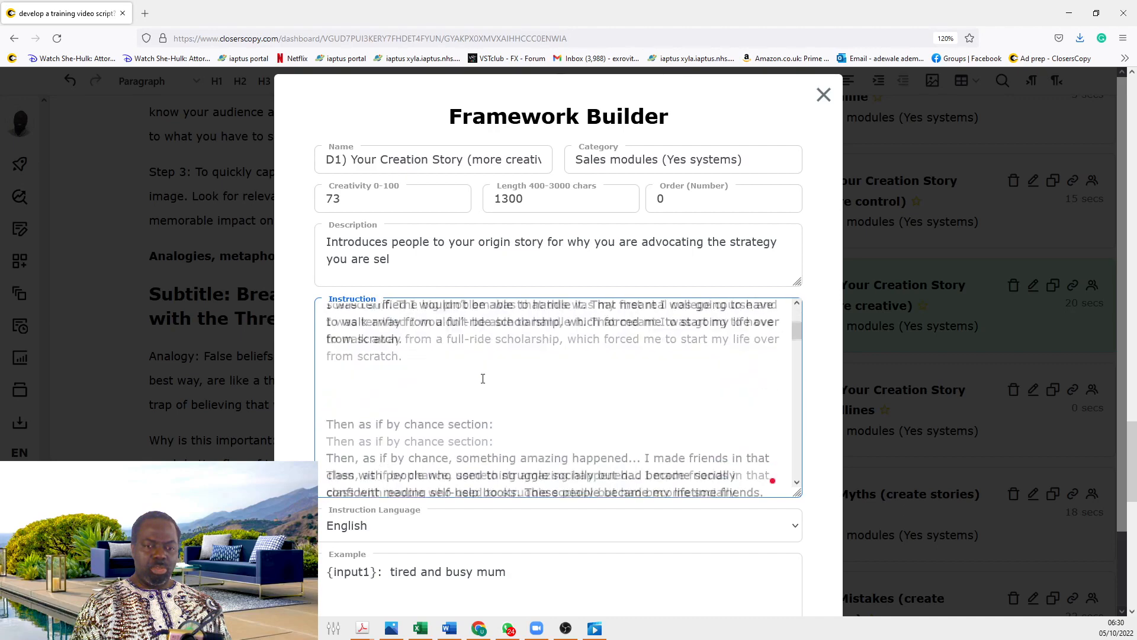
scroll(483, 379, "down", 1)
scroll(511, 385, "down", 3)
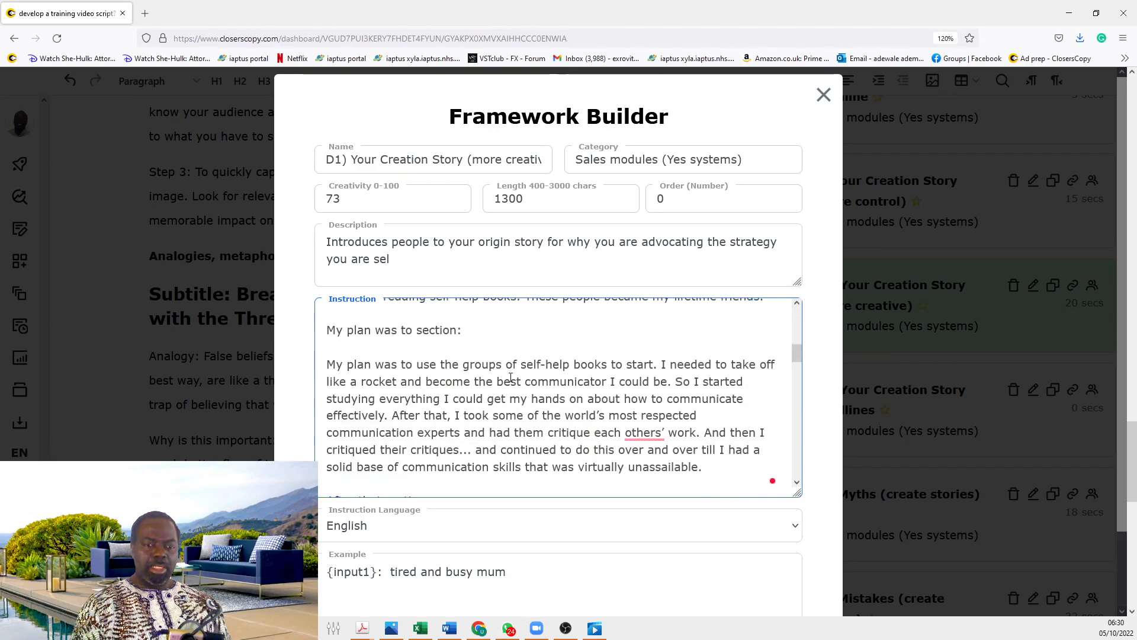
scroll(527, 412, "down", 2)
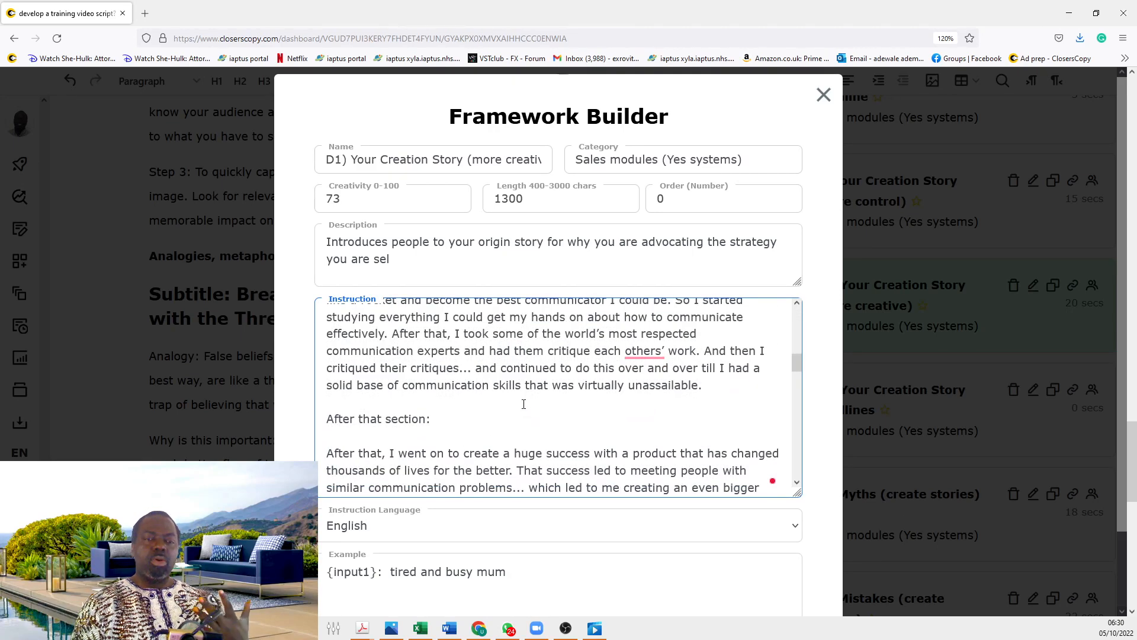
scroll(527, 412, "down", 2)
scroll(524, 399, "down", 2)
scroll(524, 399, "down", 2)
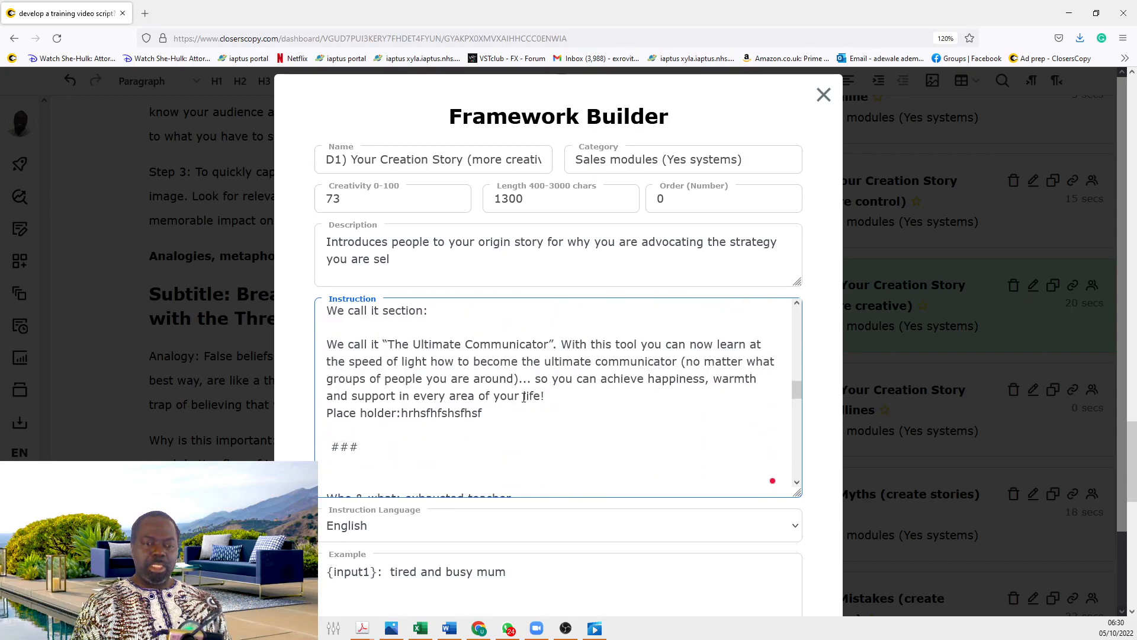
scroll(524, 397, "down", 2)
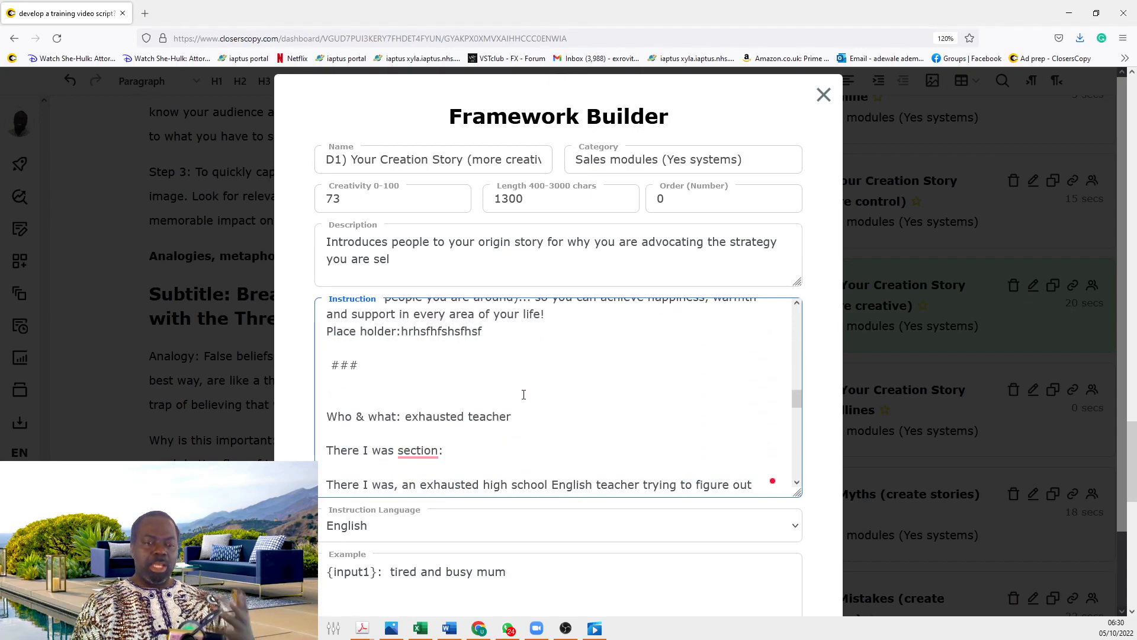
scroll(523, 395, "up", 10)
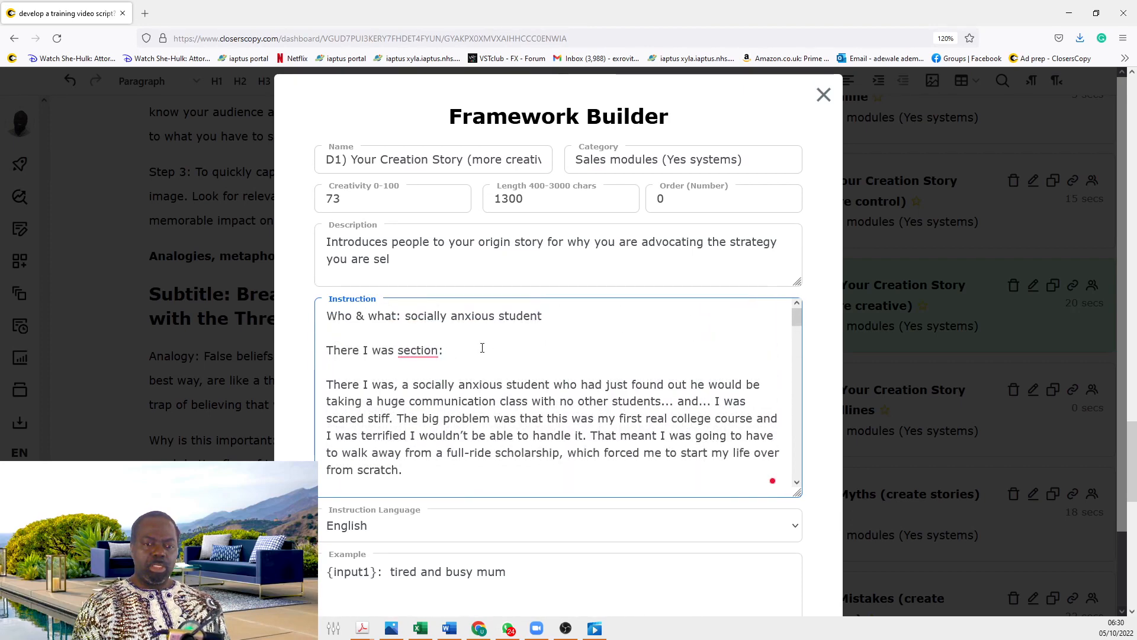
Step: Examine the first example's "There I was", "Then as if by chance" and "My plan was to" sections in the instruction
left_click_drag(474, 350, 472, 385)
scroll(549, 384, "down", 1)
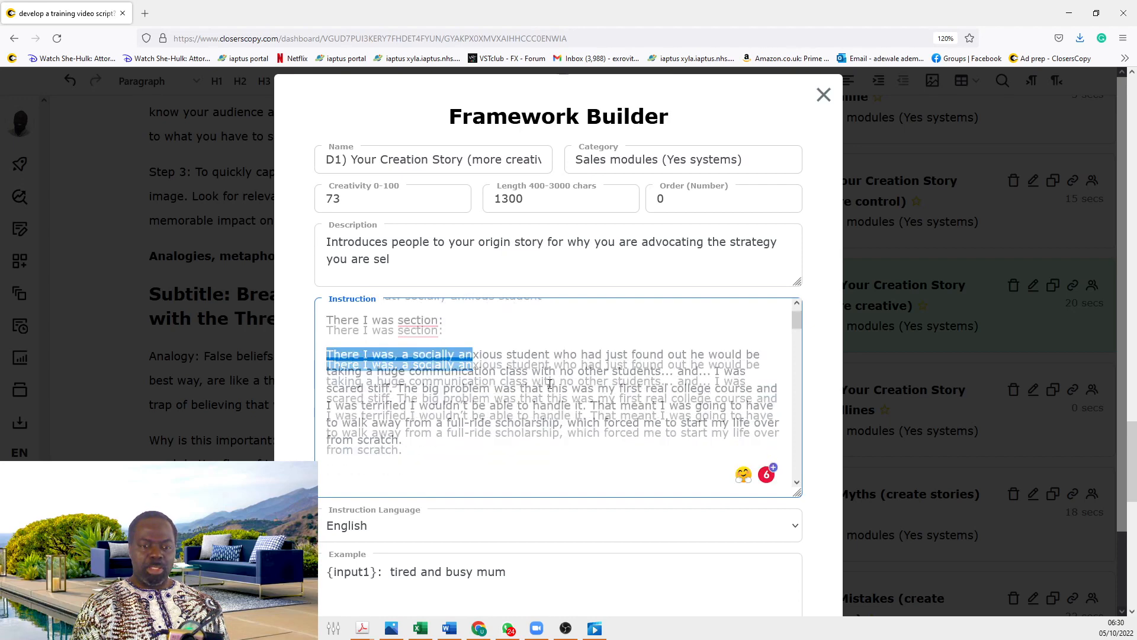
scroll(550, 384, "down", 3)
left_click_drag(327, 392, 522, 394)
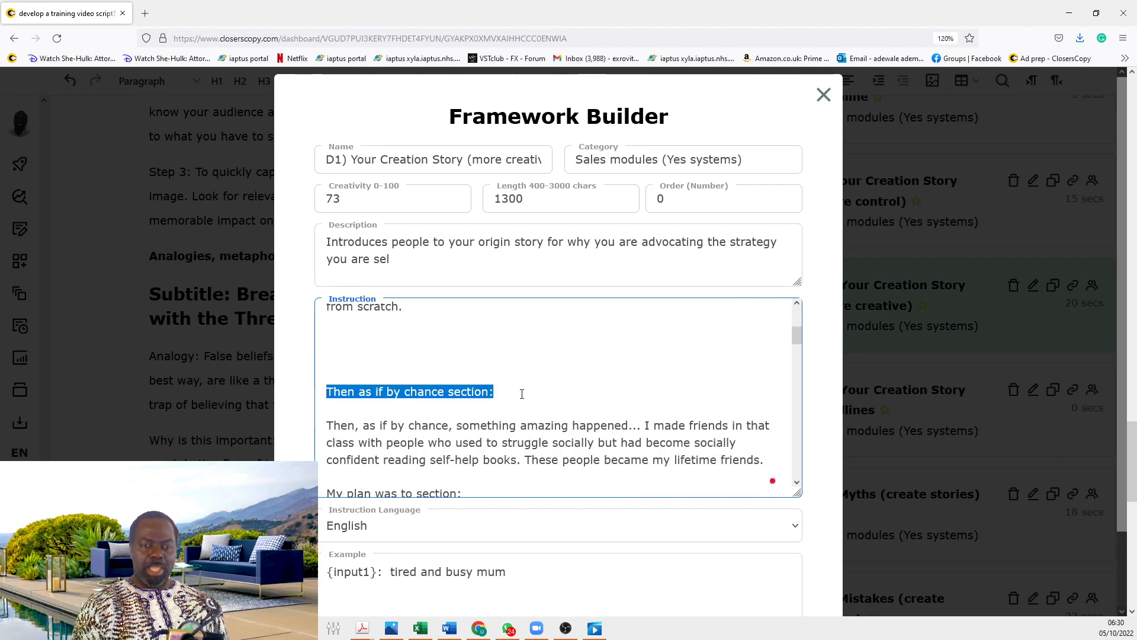
left_click(578, 396)
scroll(579, 396, "down", 5)
scroll(442, 358, "up", 5)
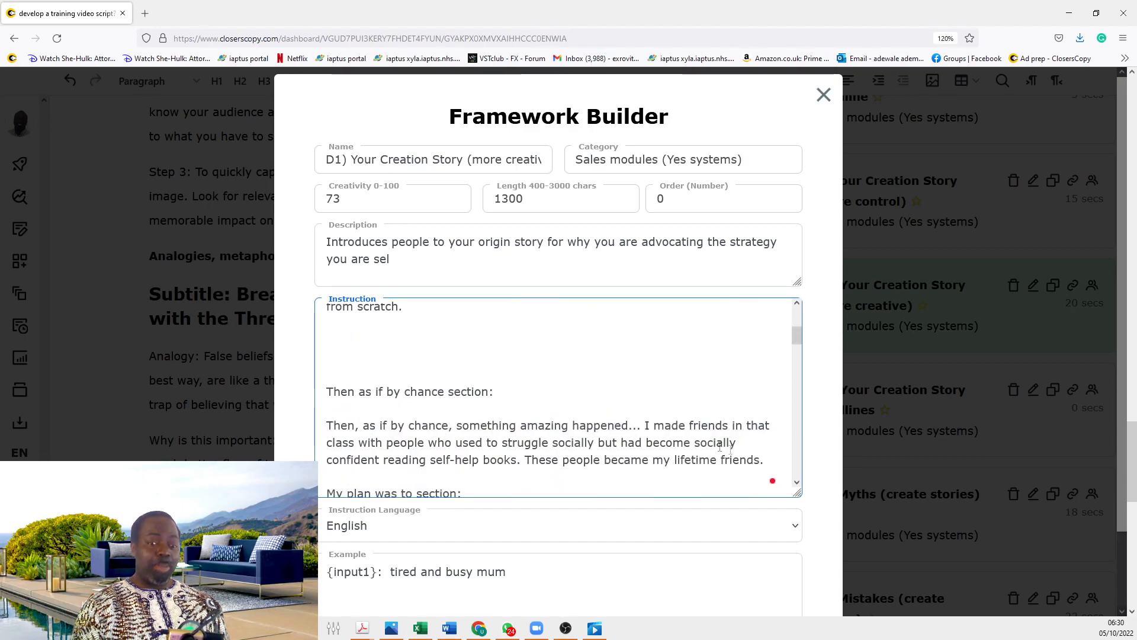
scroll(721, 448, "down", 3)
left_click_drag(465, 330, 324, 330)
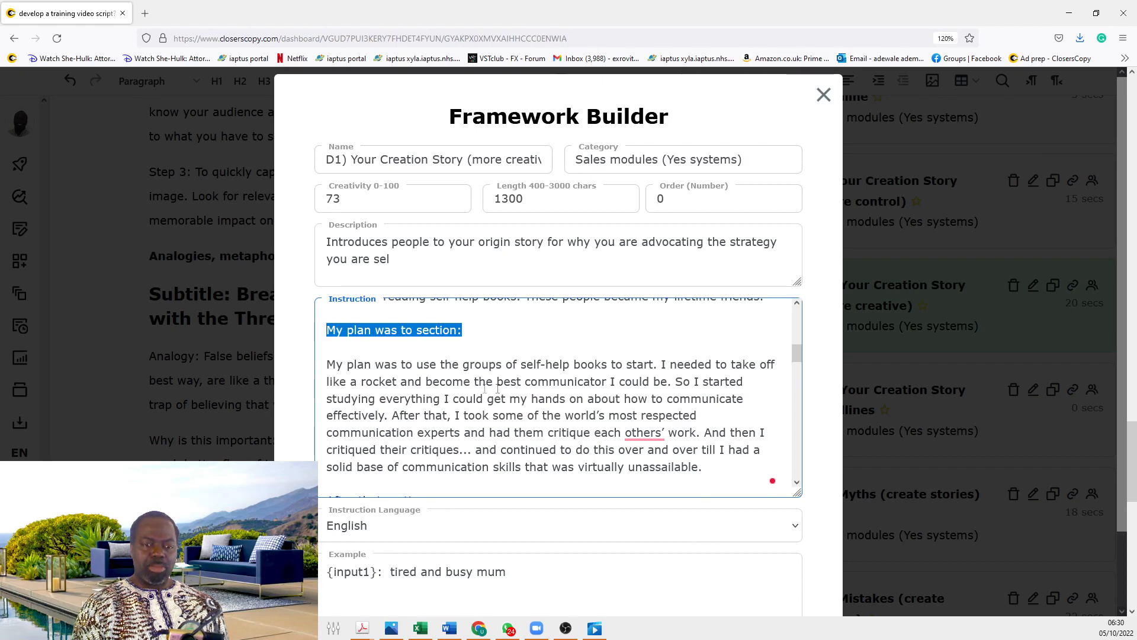
Step: Examine the first example's "After that" and "We call it" sections and the closing place holder line
scroll(467, 353, "down", 3)
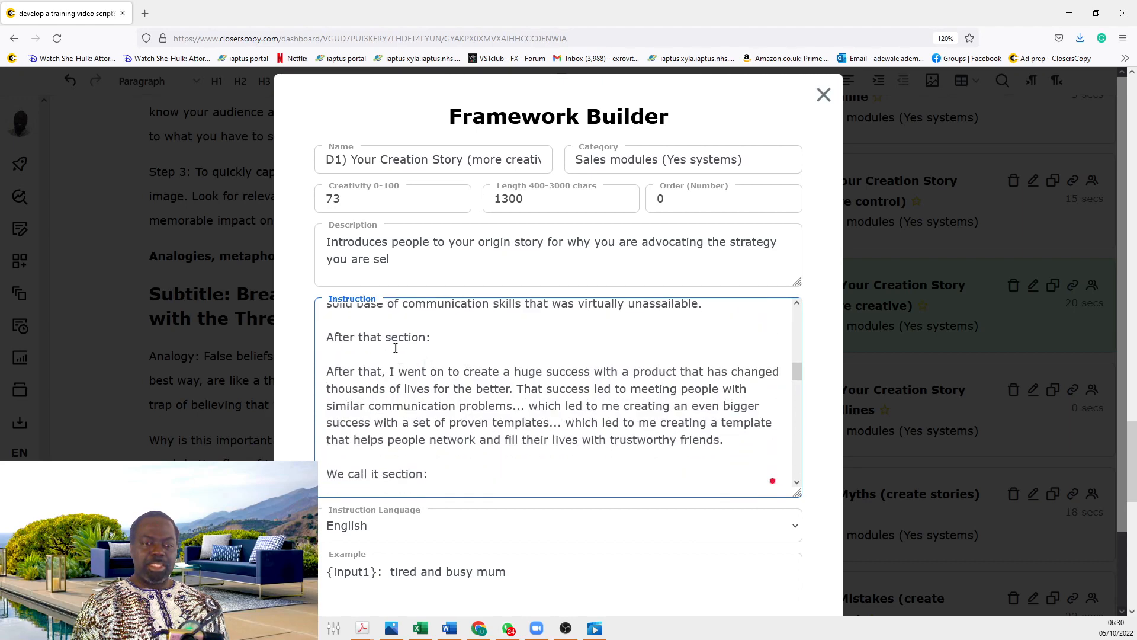
left_click_drag(503, 371, 557, 396)
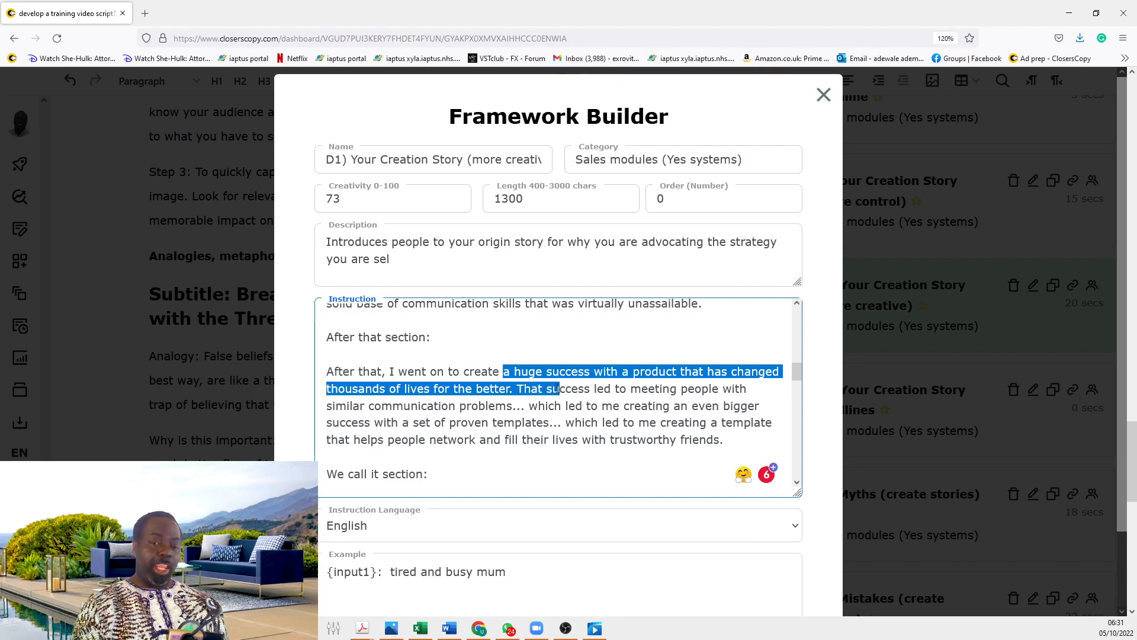
scroll(633, 397, "down", 2)
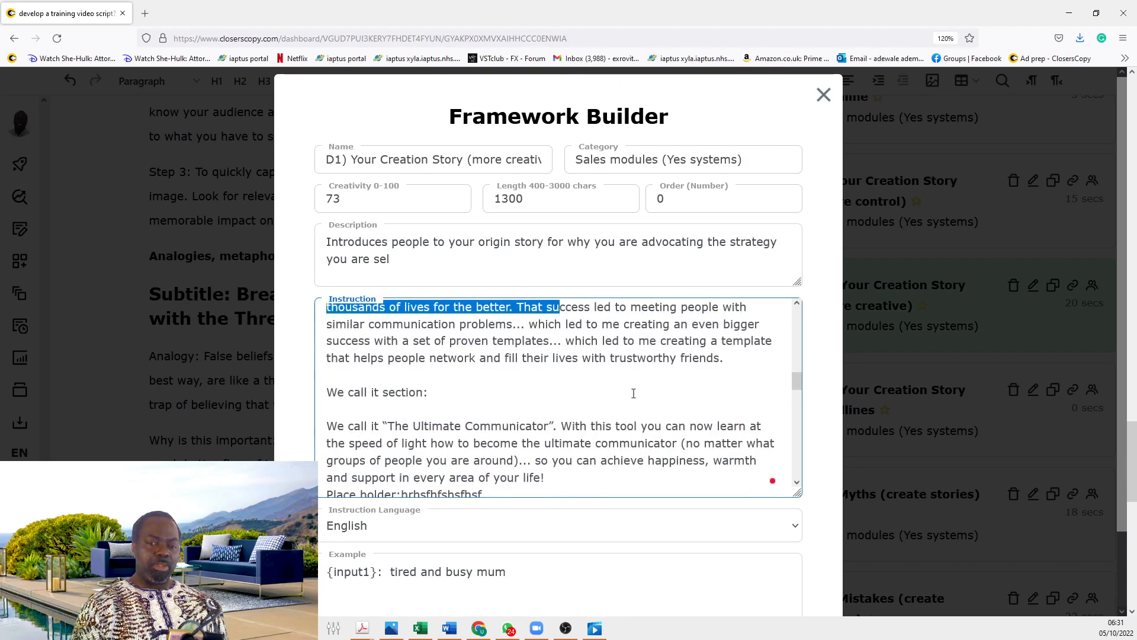
left_click(441, 402)
scroll(453, 394, "down", 1)
scroll(450, 408, "down", 1)
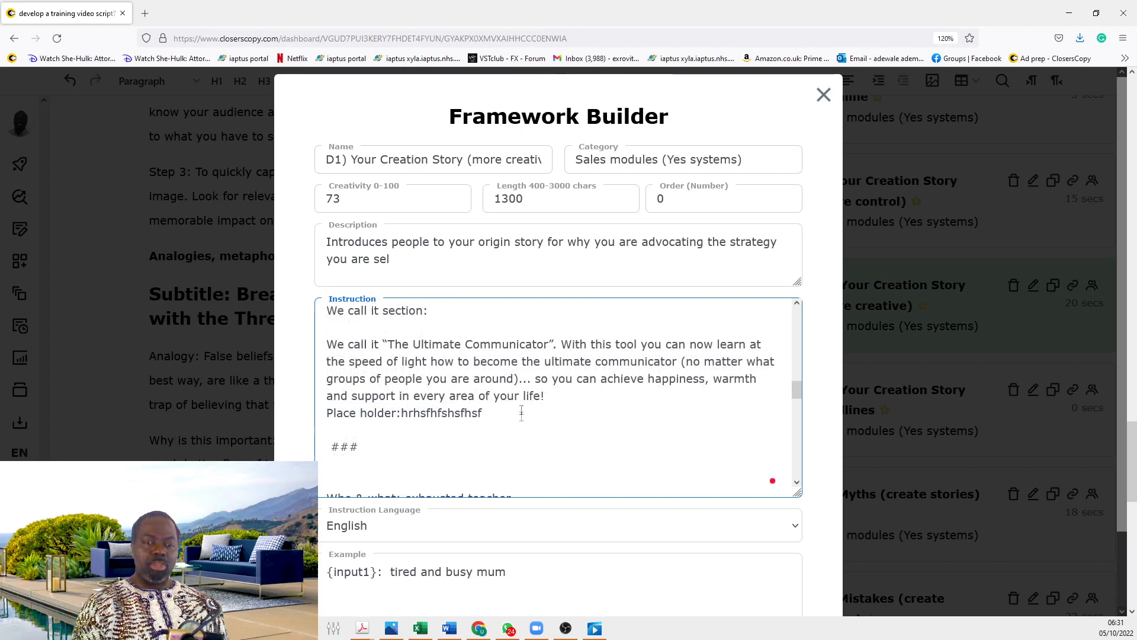
scroll(456, 383, "down", 1)
scroll(526, 371, "up", 3)
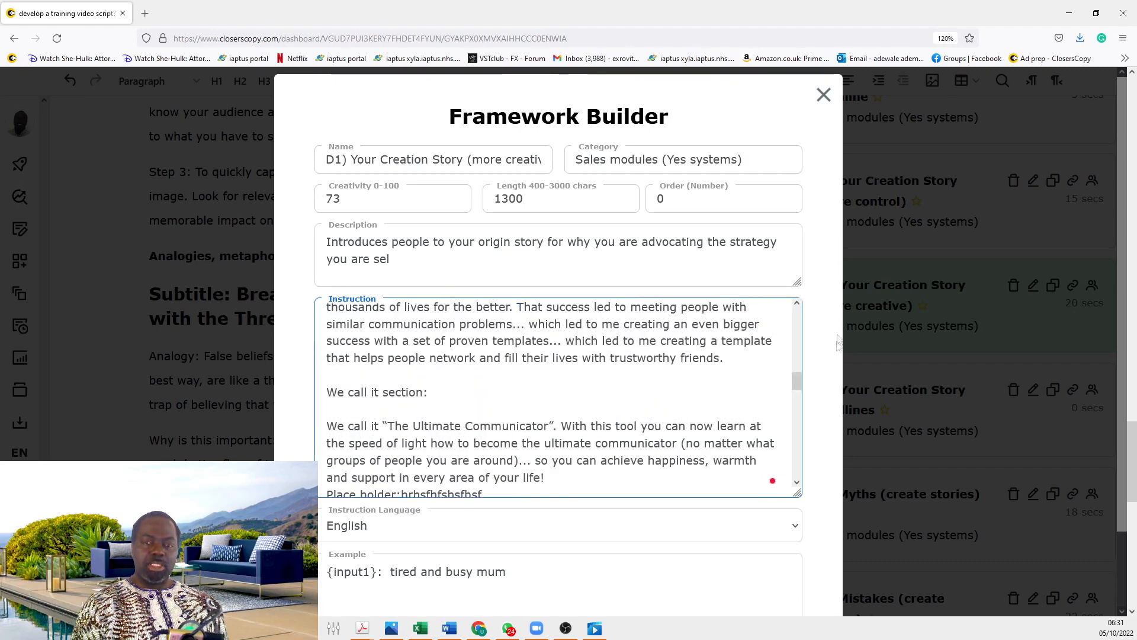
Step: Save the creation story framework and browse the framework library's list of categories
key("ctrl+a")
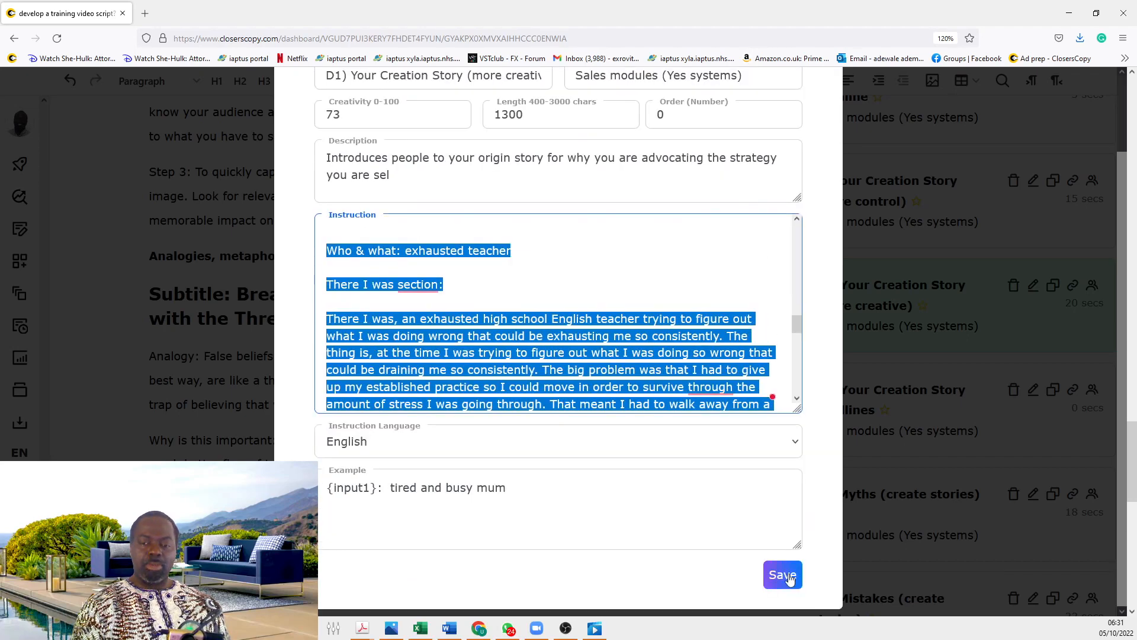
left_click(790, 576)
left_click_drag(1024, 354, 1022, 348)
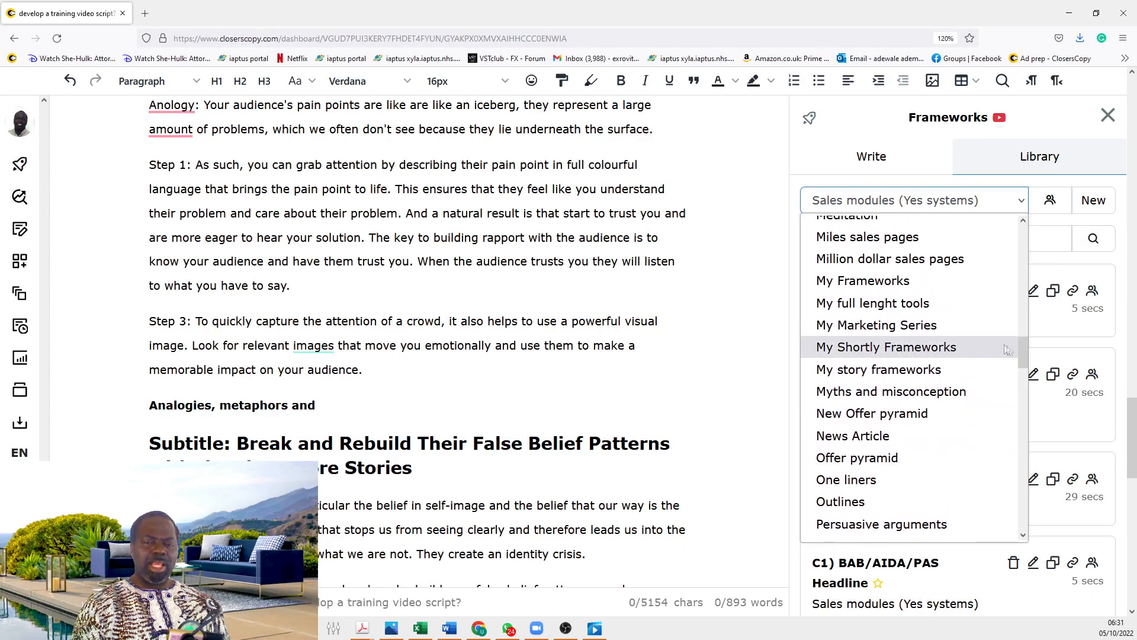
scroll(965, 293, "up", 5)
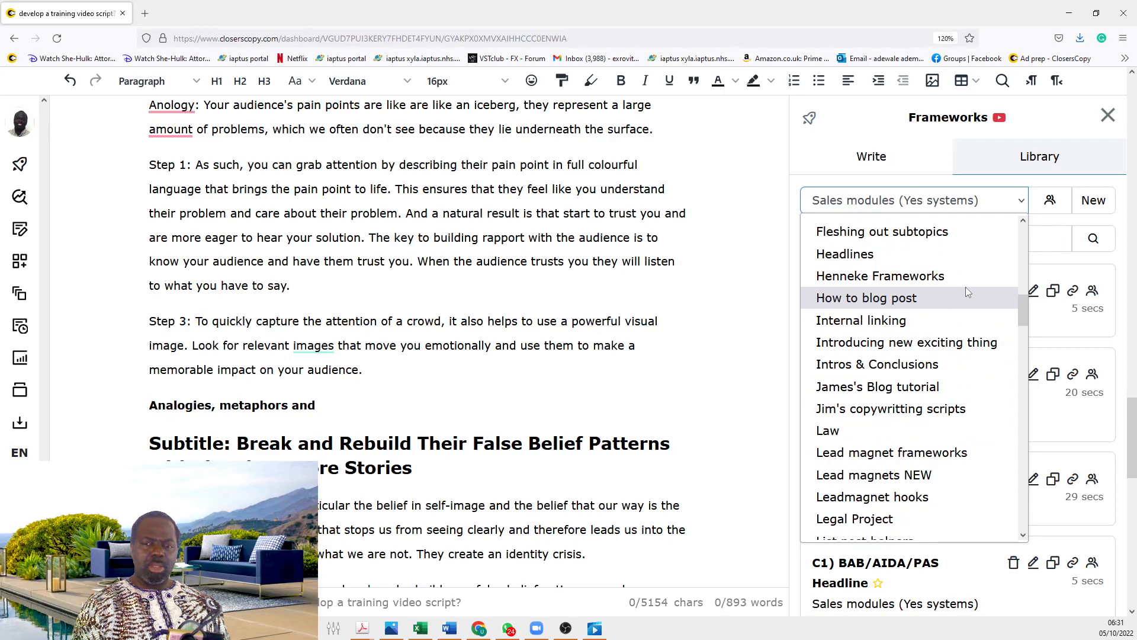
scroll(966, 287, "down", 4)
left_click_drag(1023, 344, 1019, 356)
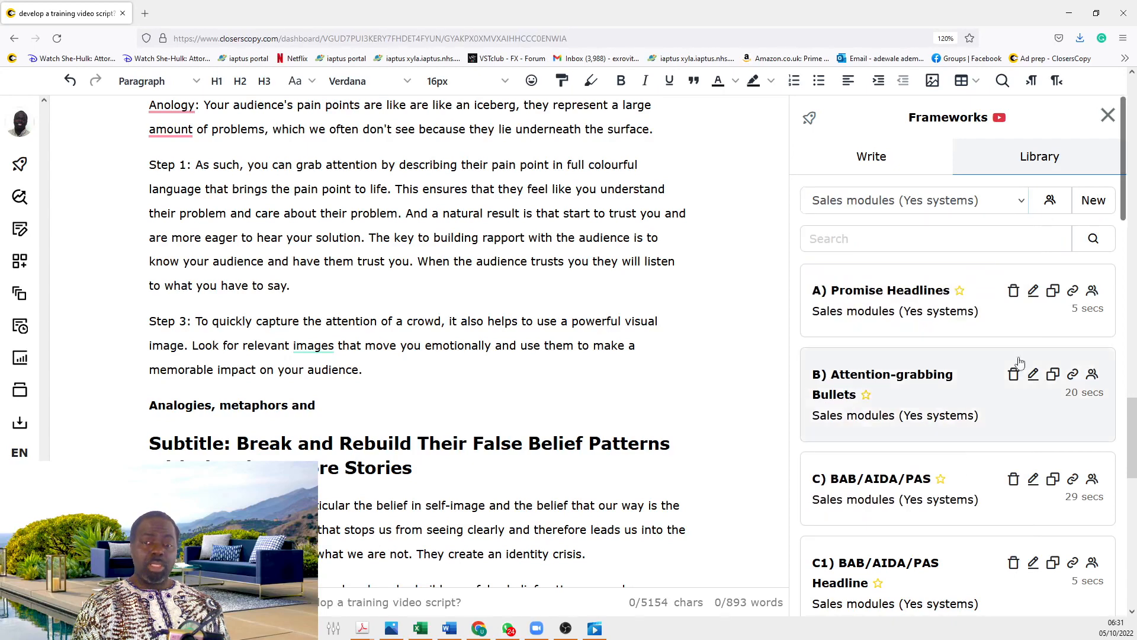
left_click(1011, 203)
left_click(1021, 221)
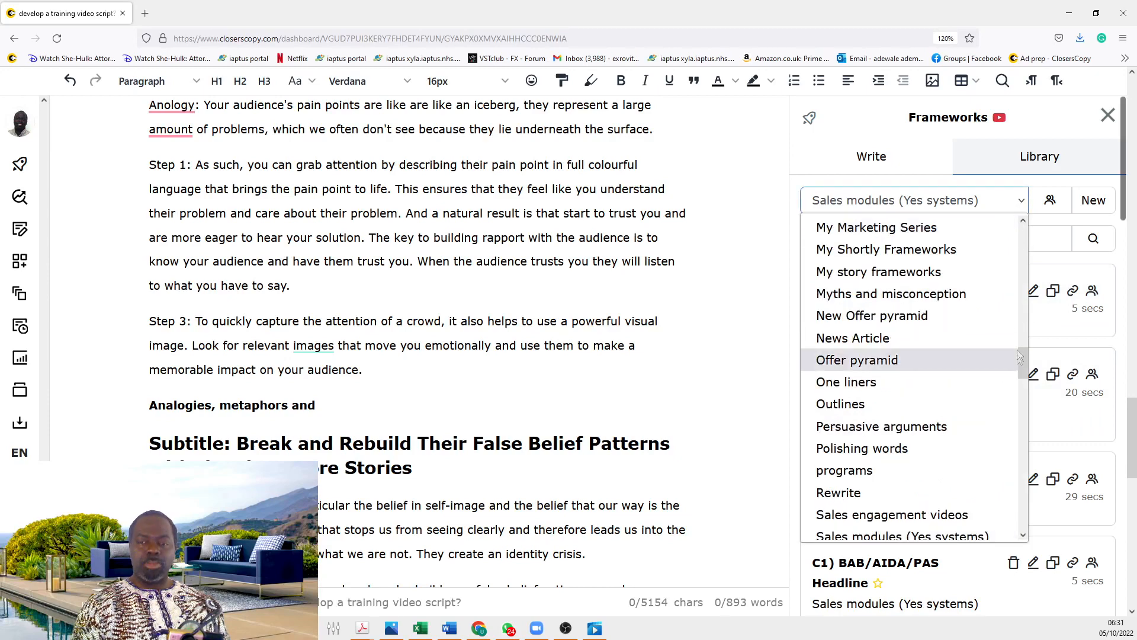
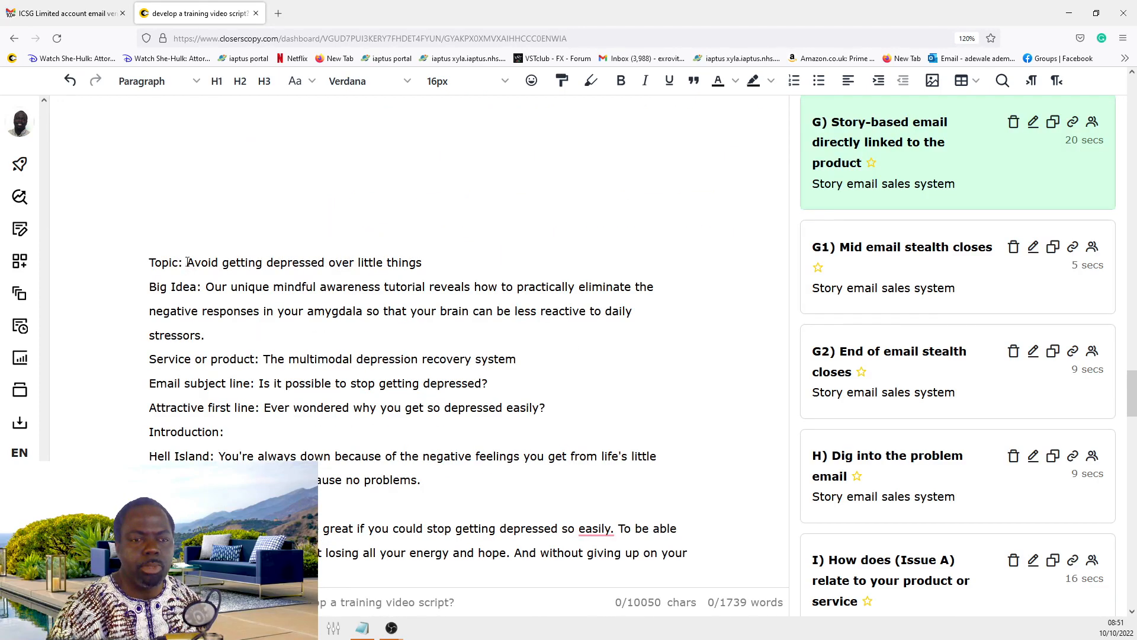
Step: Read through the story-based email example in the document, from Topic and Big Idea to the "Life after pain" and closing sections
left_click_drag(188, 262, 205, 313)
scroll(234, 293, "down", 3)
left_click(234, 292)
scroll(235, 288, "up", 3)
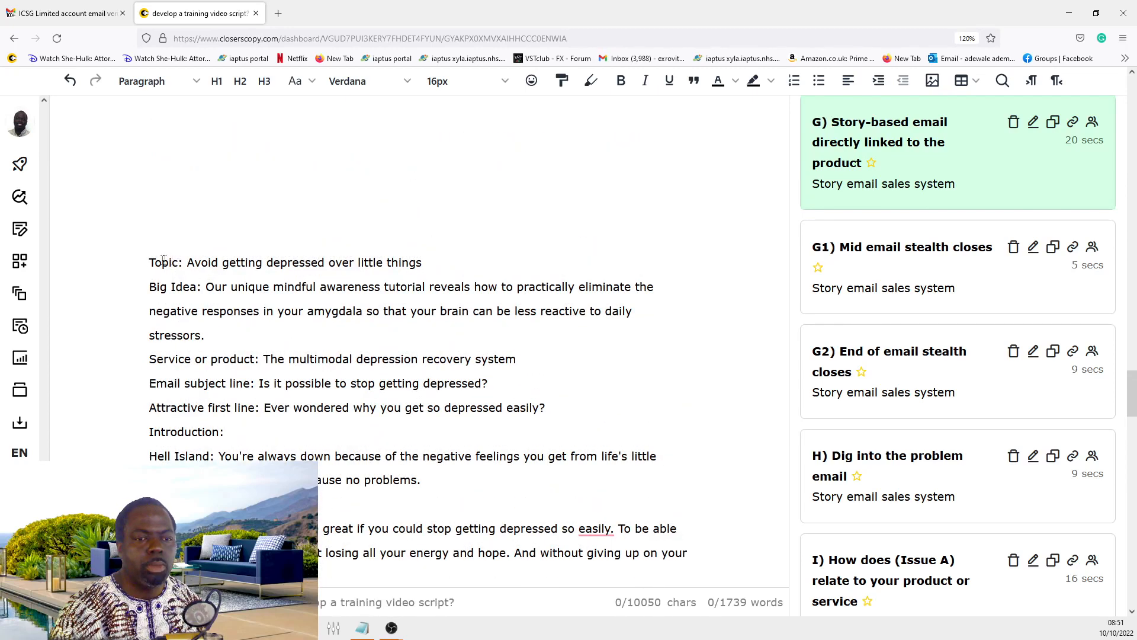
left_click_drag(148, 262, 223, 308)
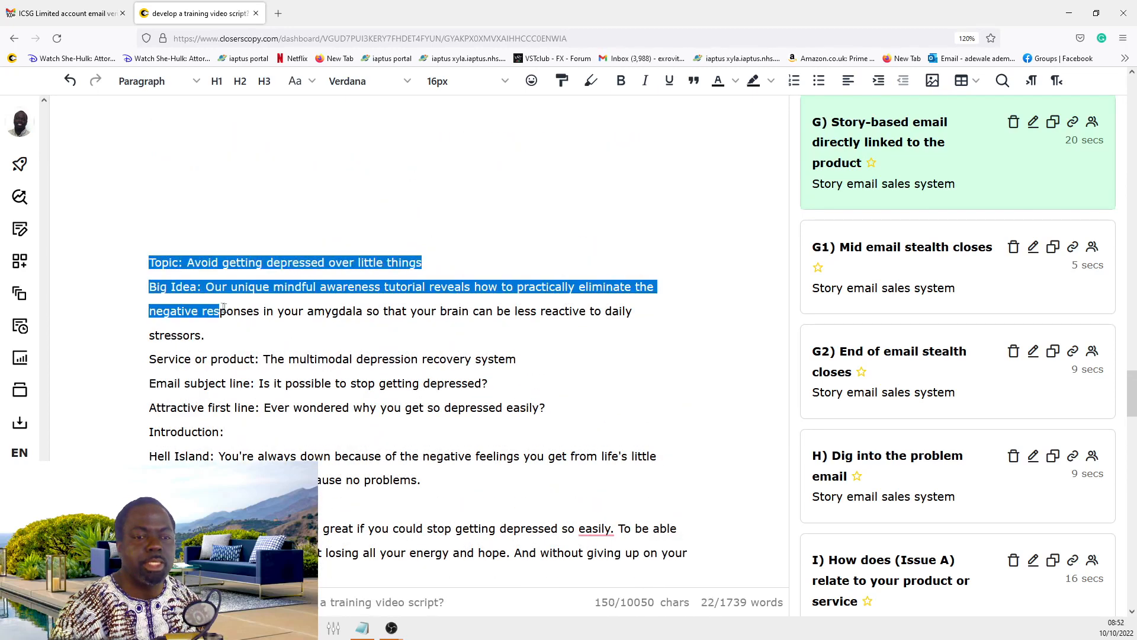
left_click(250, 327)
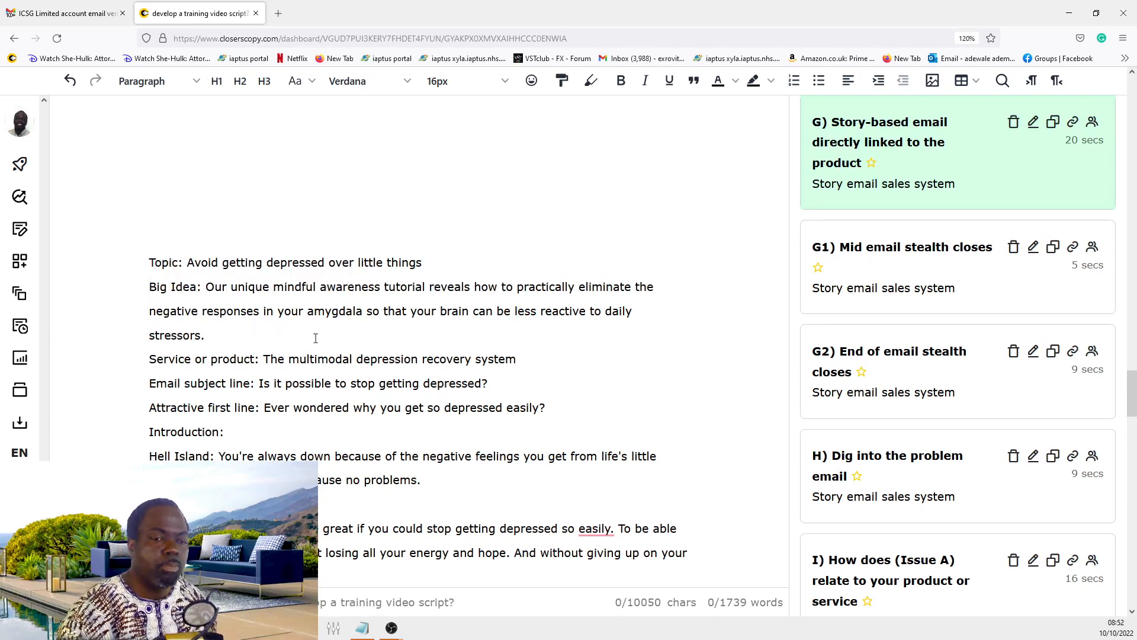
scroll(312, 293, "down", 1)
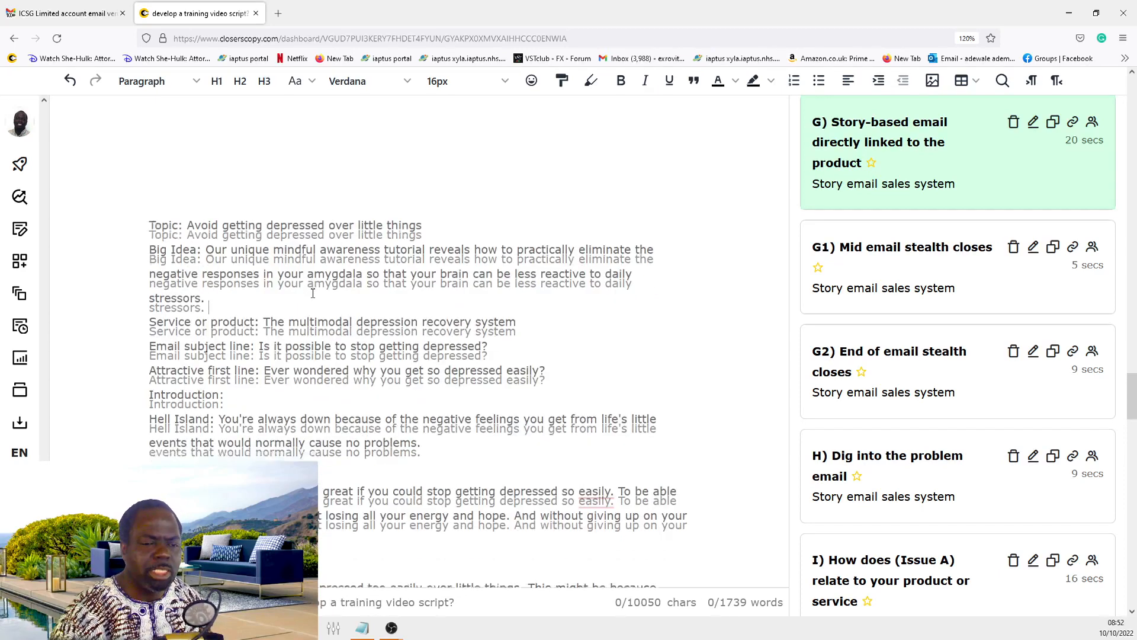
scroll(313, 294, "down", 7)
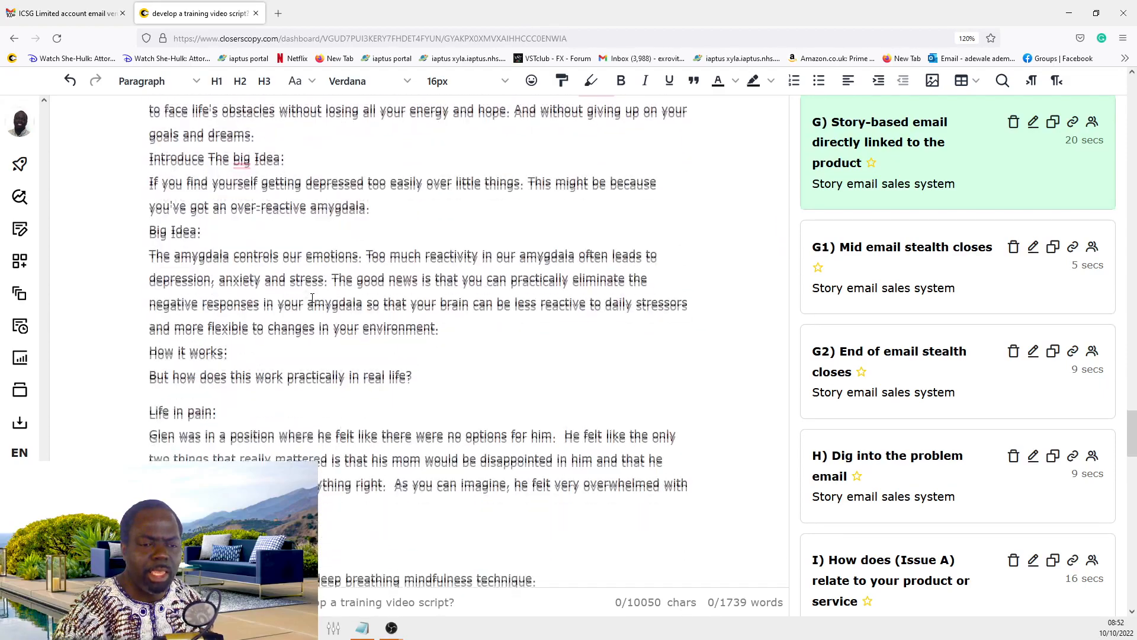
scroll(312, 298, "down", 3)
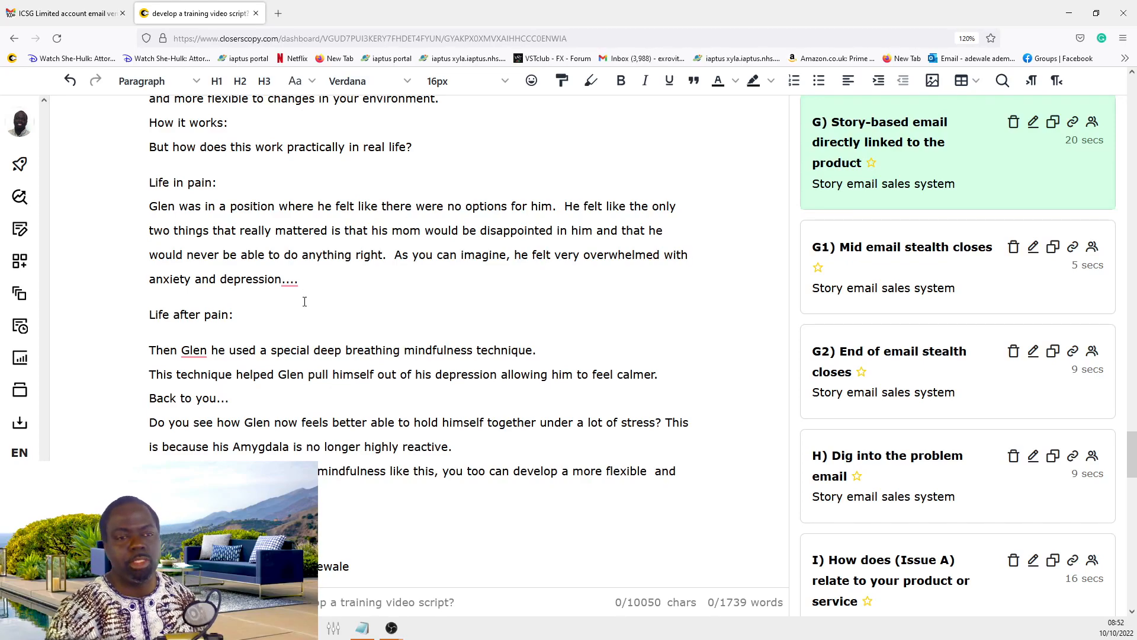
scroll(304, 294, "up", 7)
scroll(380, 317, "up", 4)
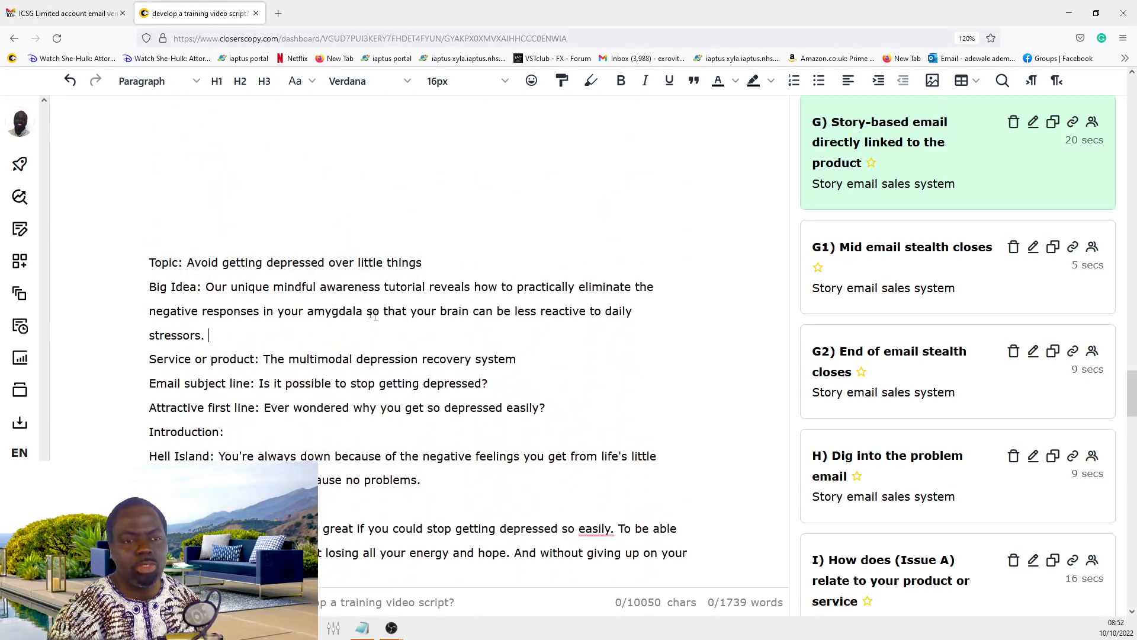
Step: Examine the Topic, Big Idea and Service or product lines of the story-based email example
left_click_drag(149, 262, 239, 302)
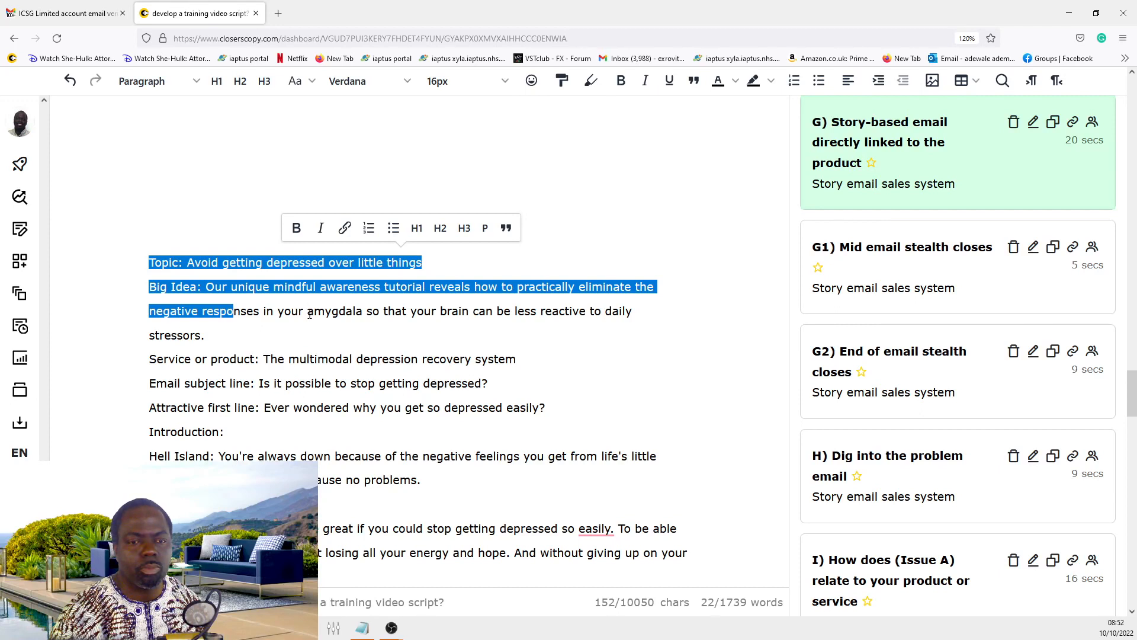
left_click(285, 312)
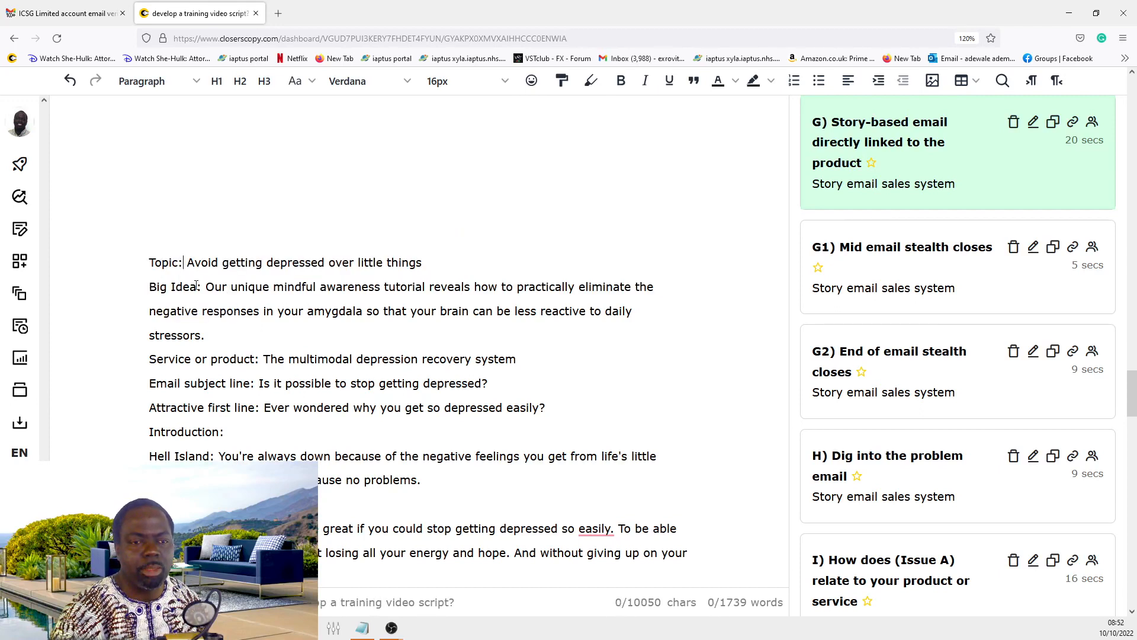
left_click_drag(209, 287, 467, 295)
left_click(309, 321)
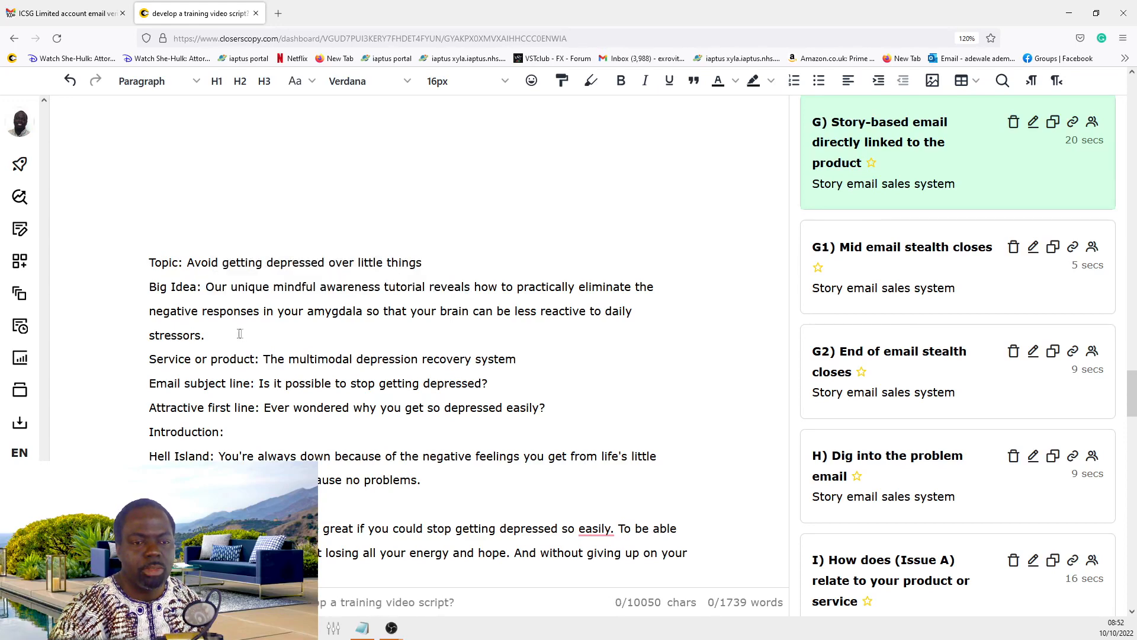
scroll(239, 331, "down", 2)
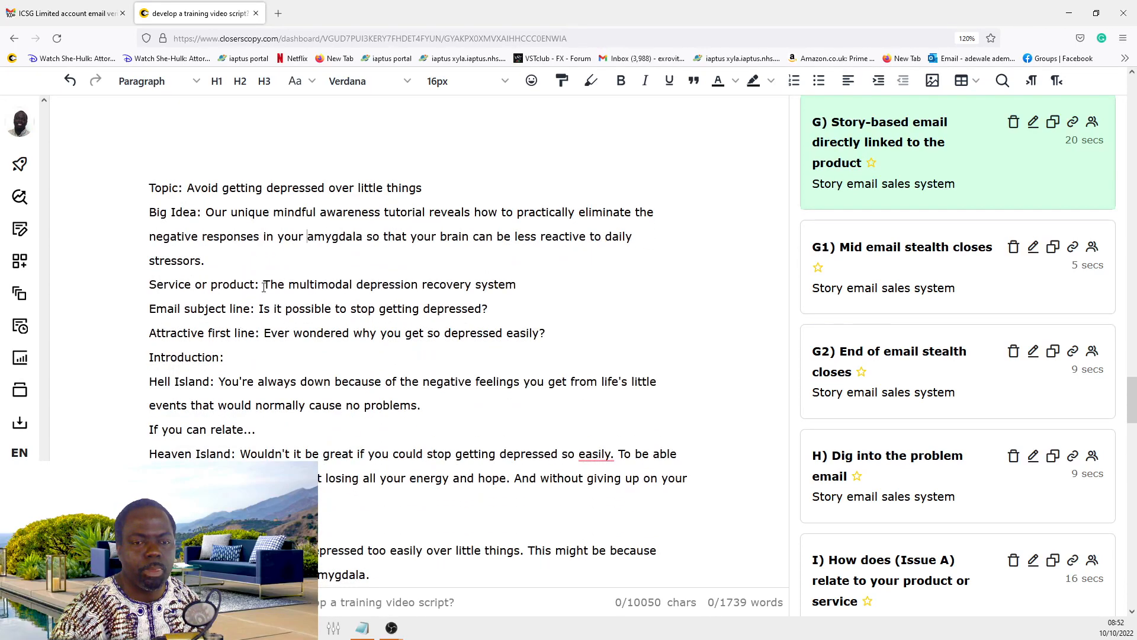
left_click_drag(263, 284, 510, 285)
left_click(235, 332)
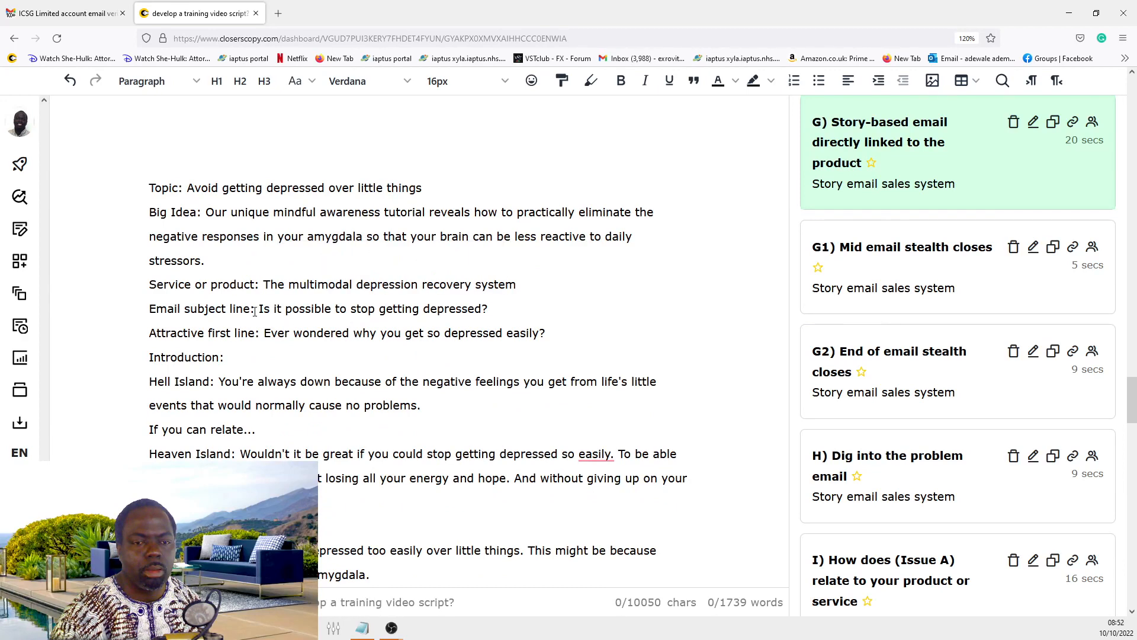
Step: Examine the example's email subject line, "Is it possible to stop getting depressed?", and its place among the neighbouring lines
left_click_drag(254, 309, 510, 309)
left_click(510, 309)
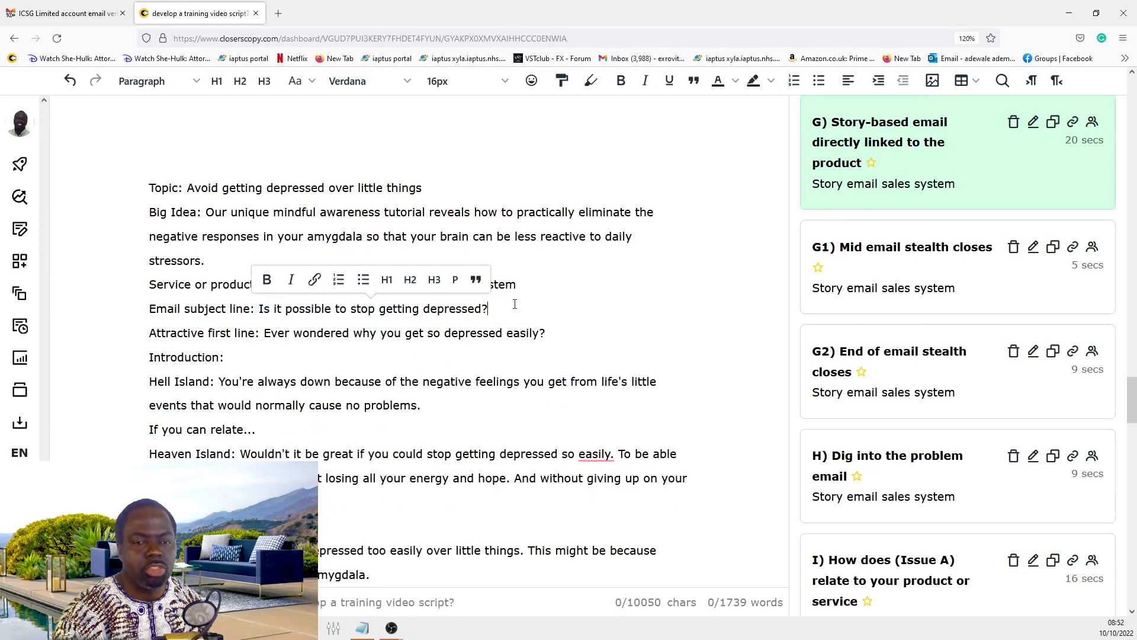
scroll(469, 155, "down", 4)
left_click_drag(510, 155, 260, 155)
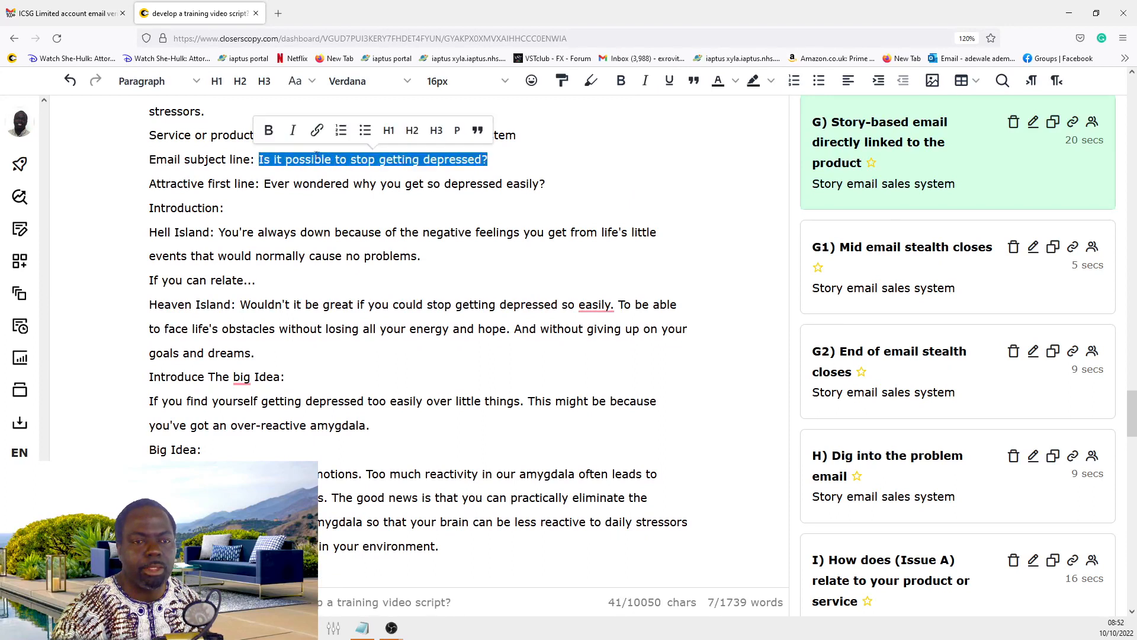
left_click(435, 166)
left_click_drag(491, 159, 136, 164)
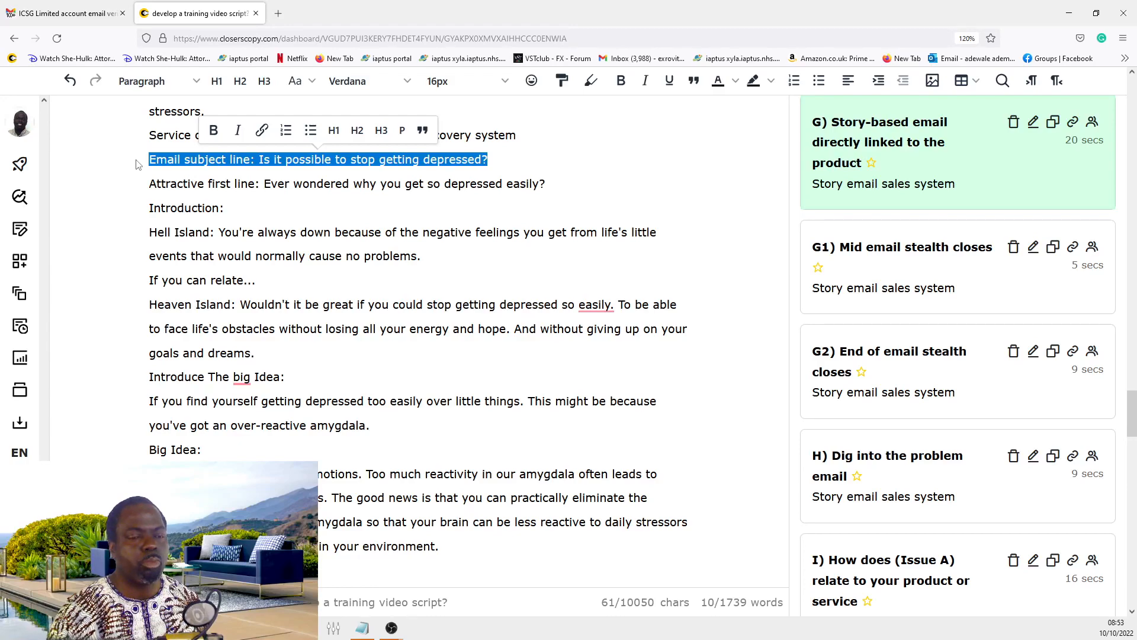
left_click(229, 200)
scroll(248, 220, "up", 2)
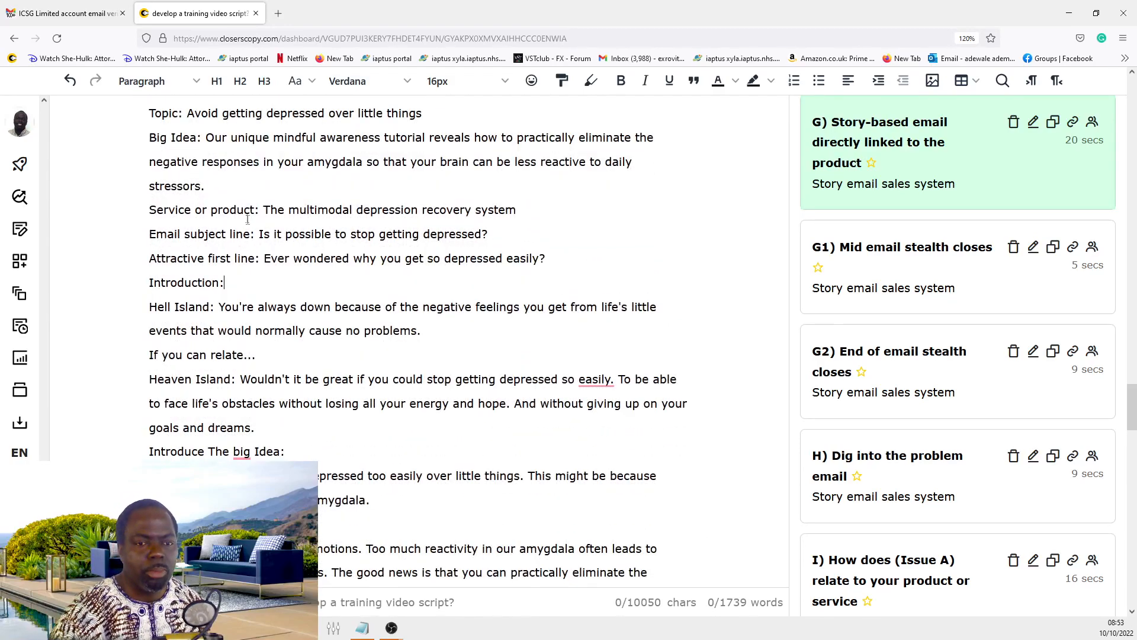
Step: Replace the "Email subject line" label under the Topic line with "Subtopic"
scroll(317, 272, "down", 1)
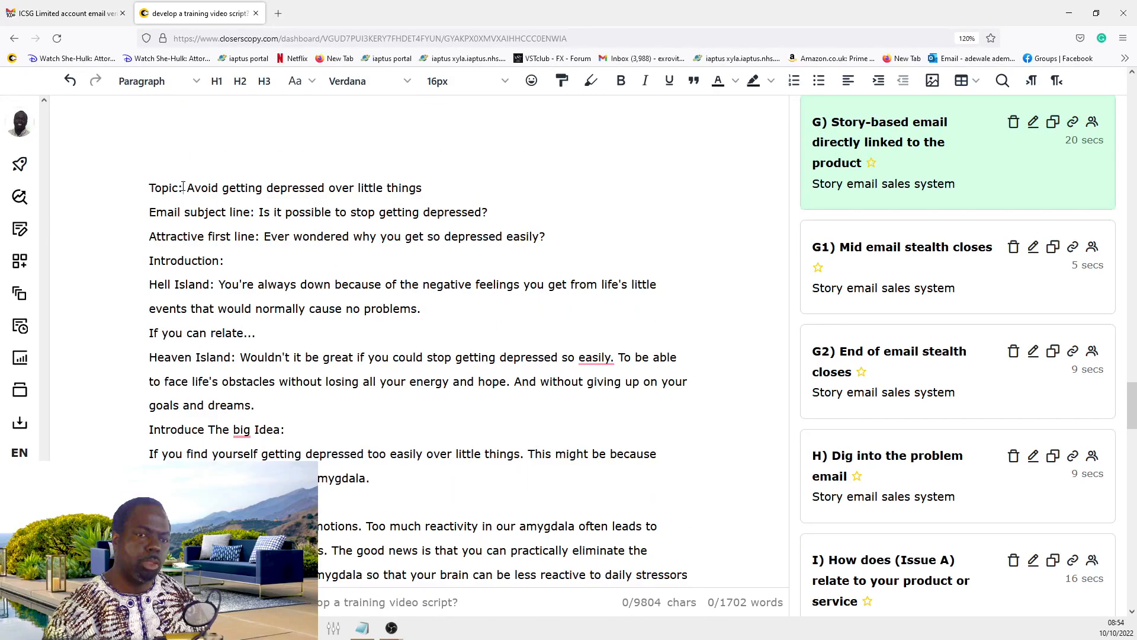
left_click_drag(184, 188, 136, 188)
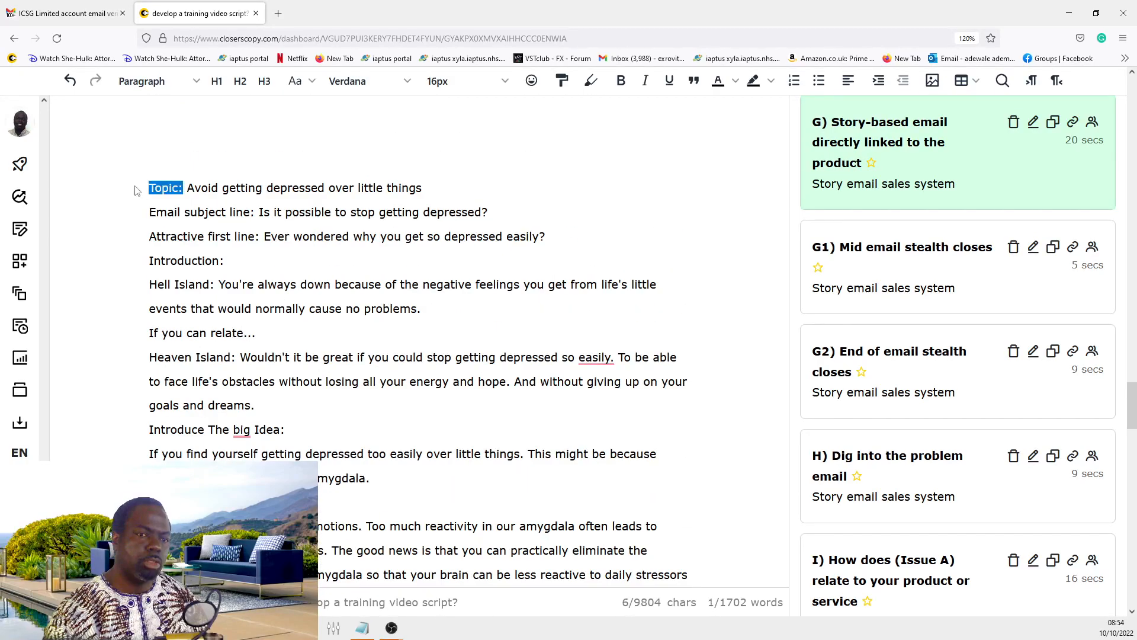
left_click_drag(250, 212, 140, 217)
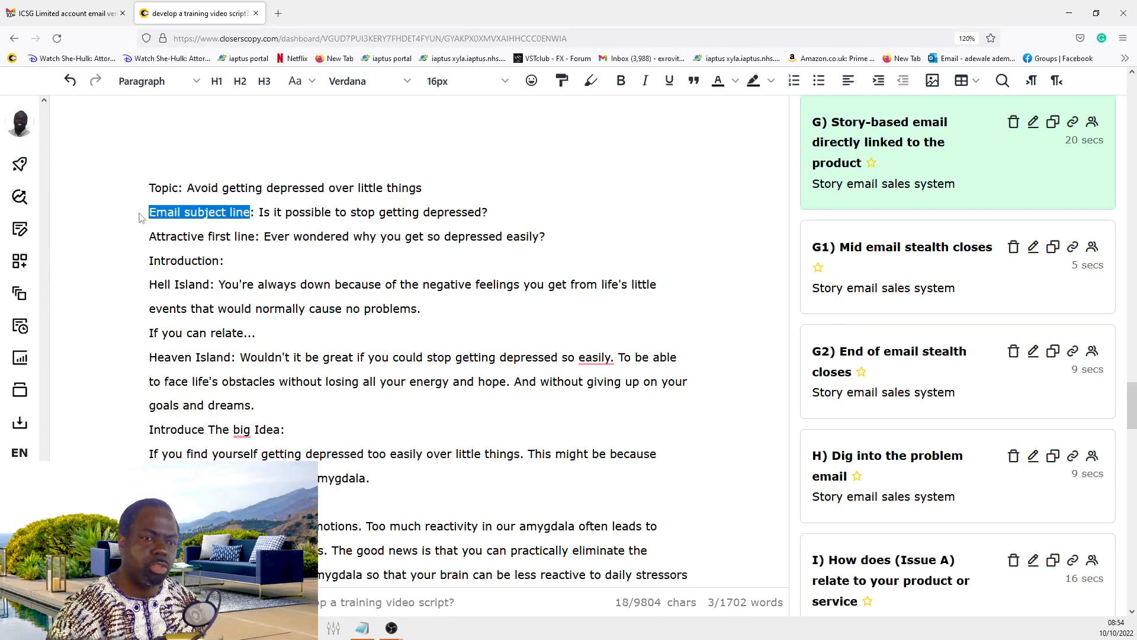
type("Su")
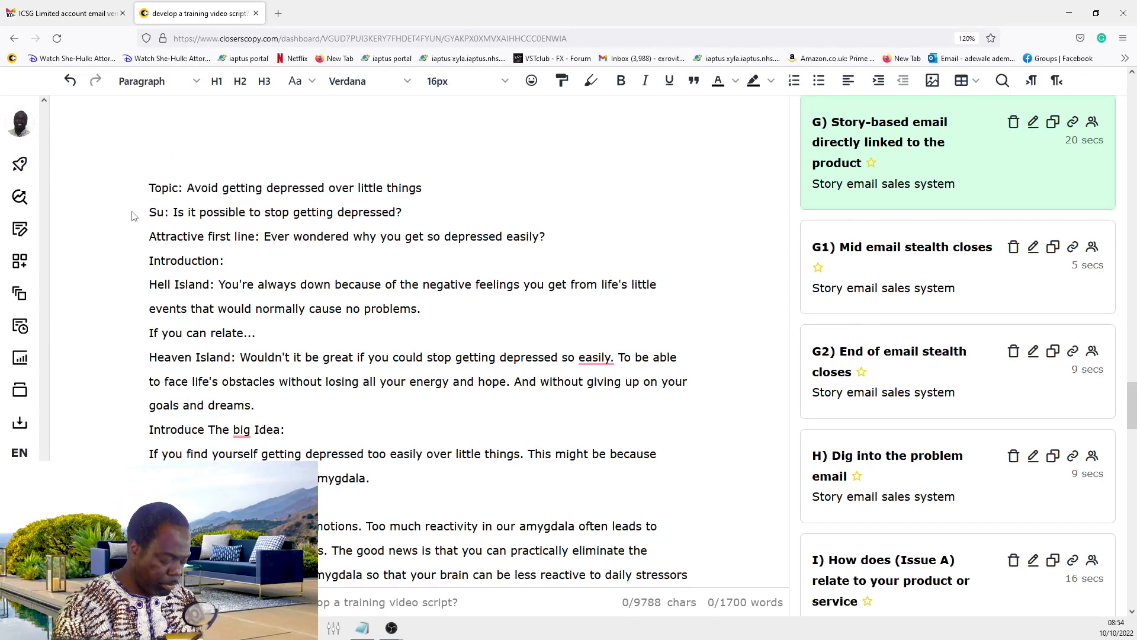
type("btopic")
Step: Delete the example's text from "Attractive first line" through the "Introduce The big Idea" section, so that "Big Idea:" directly follows the Subtopic line
left_click_drag(373, 478, 122, 234)
key("BackSpace")
key("BackSpace")
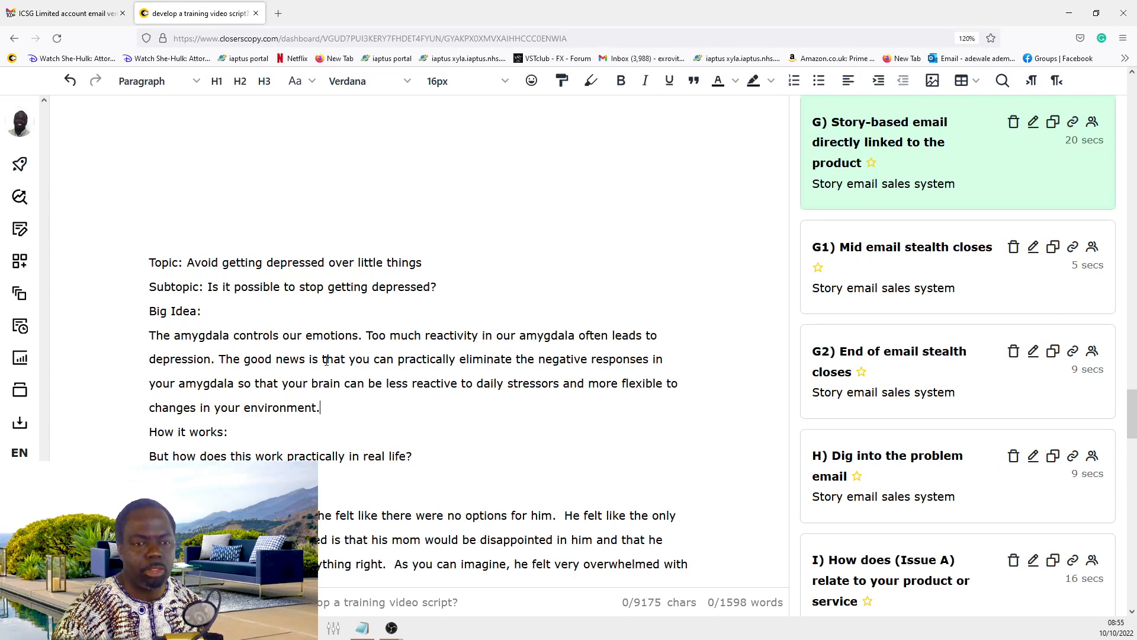
Step: Review the shortened example's Subtopic, Big Idea, "How it works" and "Life in pain" parts
scroll(323, 355, "down", 1)
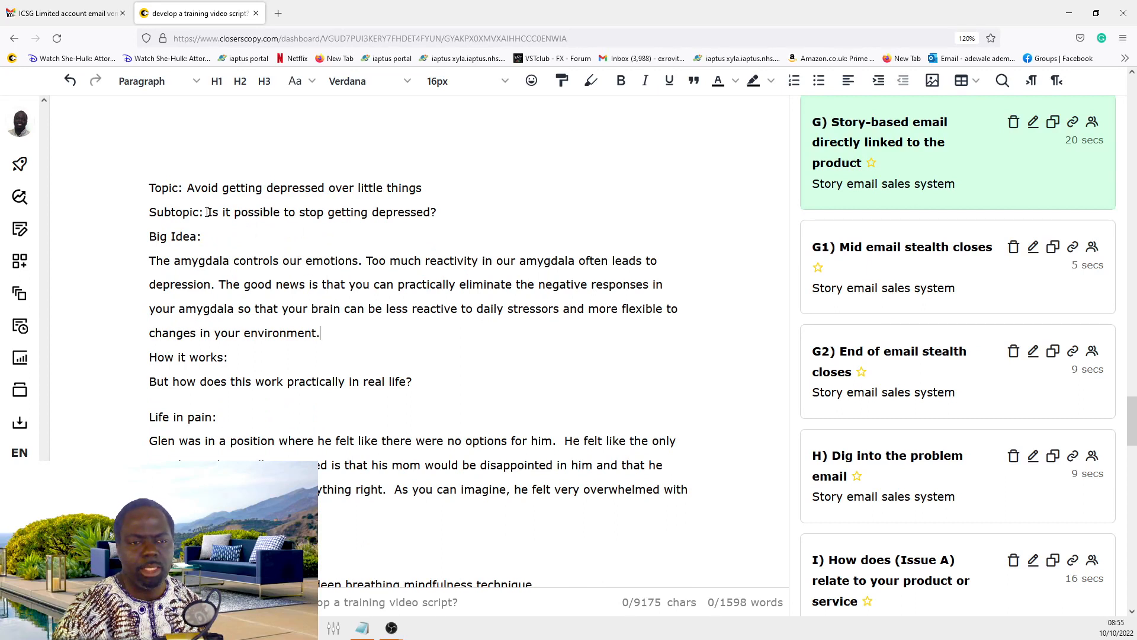
left_click_drag(205, 213, 434, 213)
right_click(441, 215)
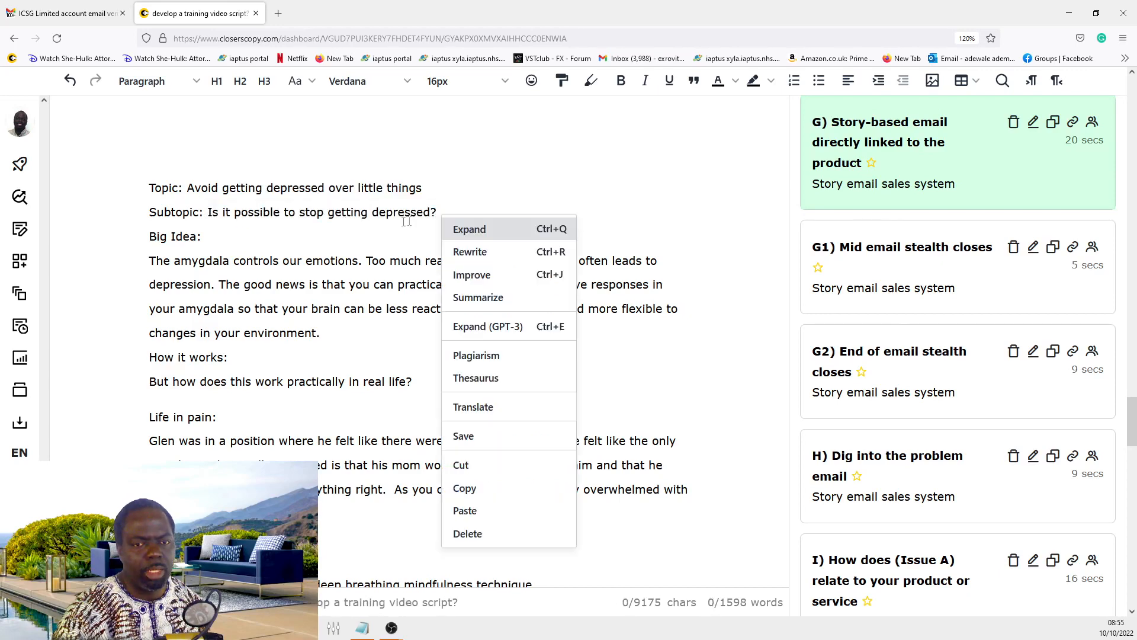
left_click(364, 227)
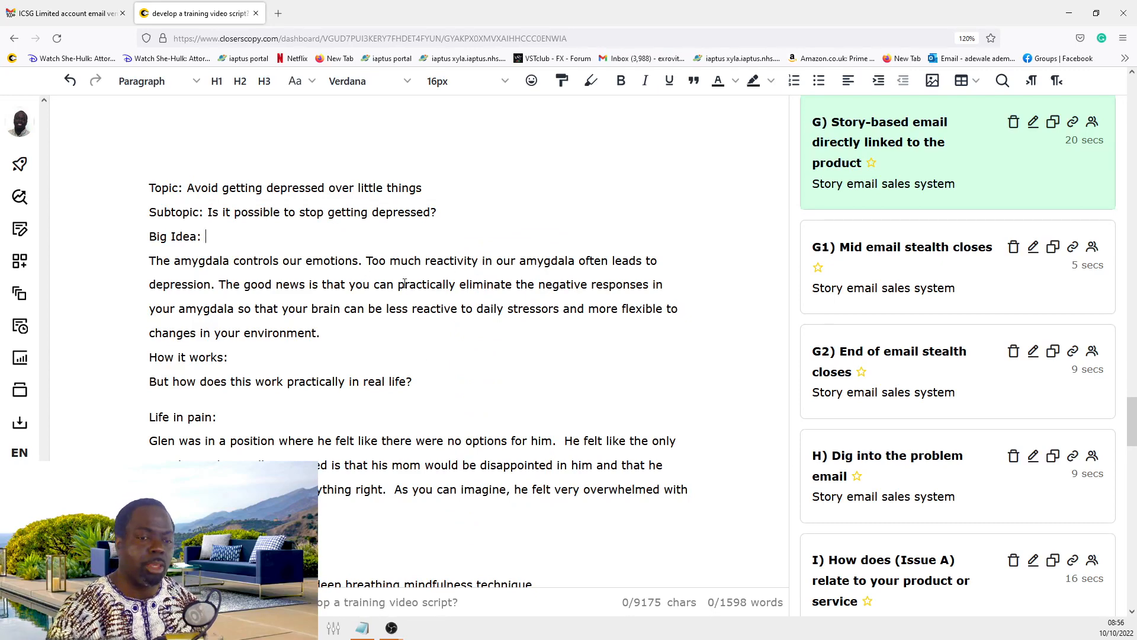
scroll(406, 283, "down", 3)
scroll(409, 293, "up", 2)
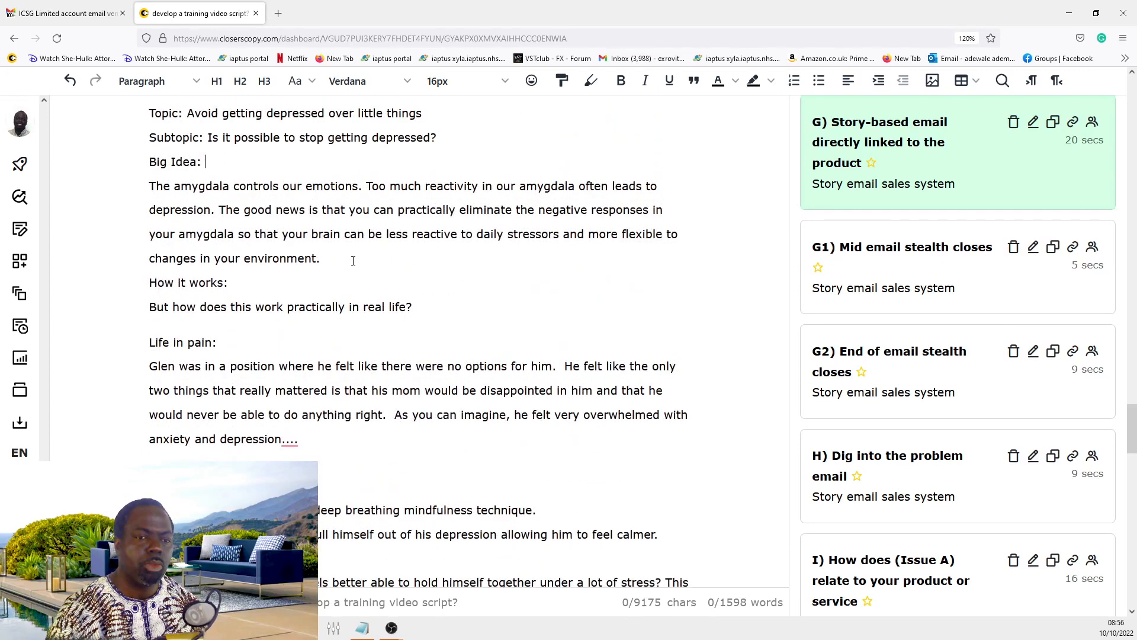
left_click(237, 290)
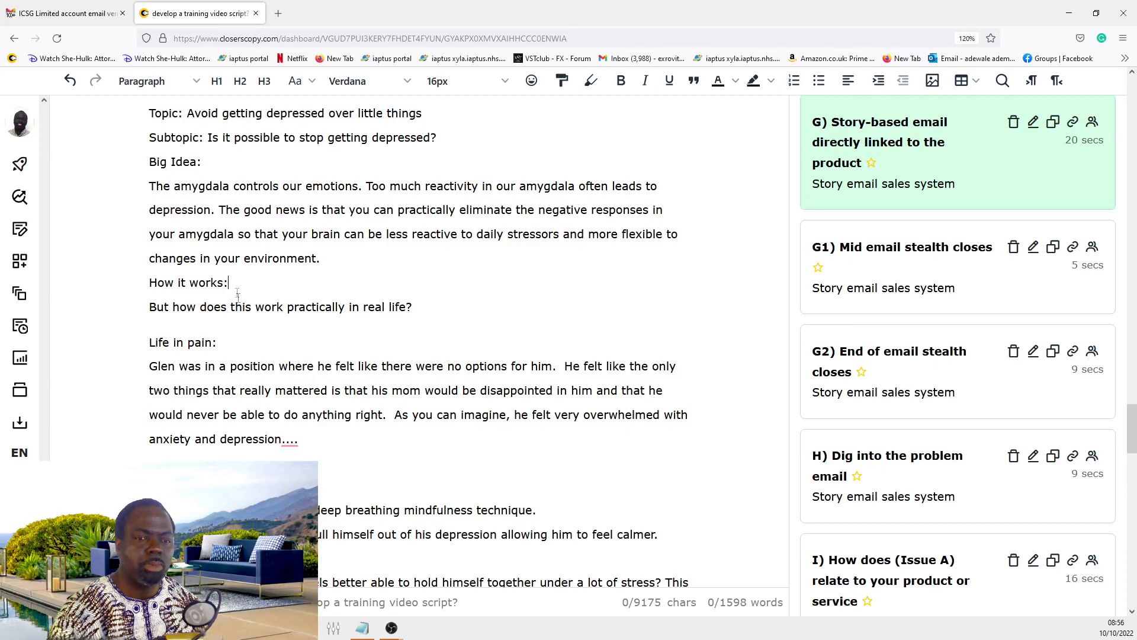
left_click(226, 338)
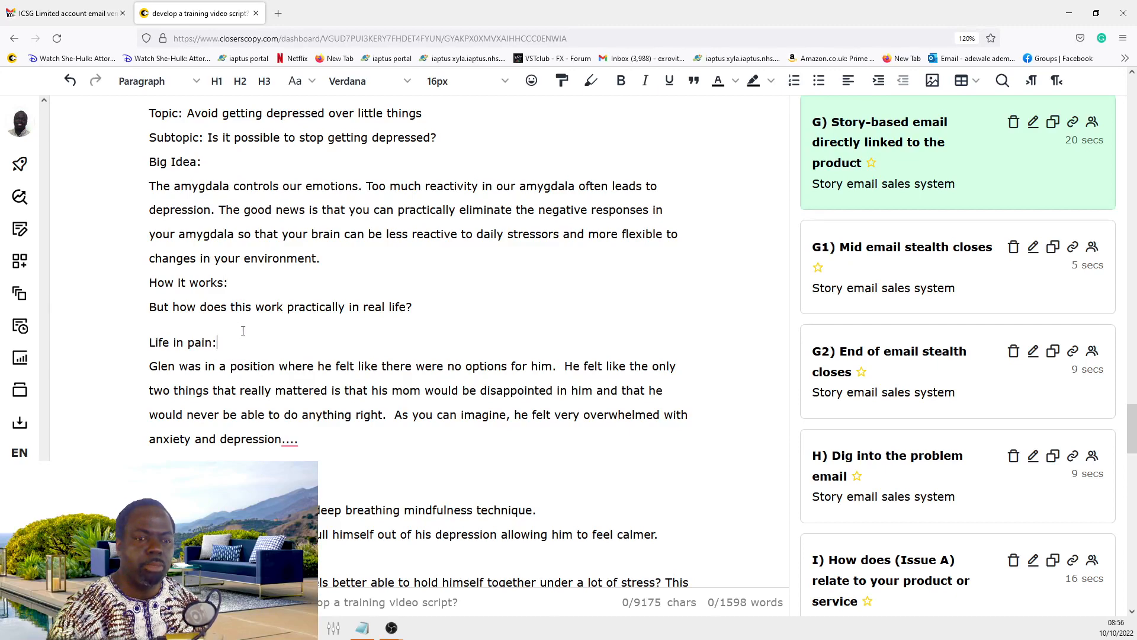
Step: Read through the "Life after pain" and closing sections, and examine the "Life in pain" story paragraph
scroll(240, 329, "down", 4)
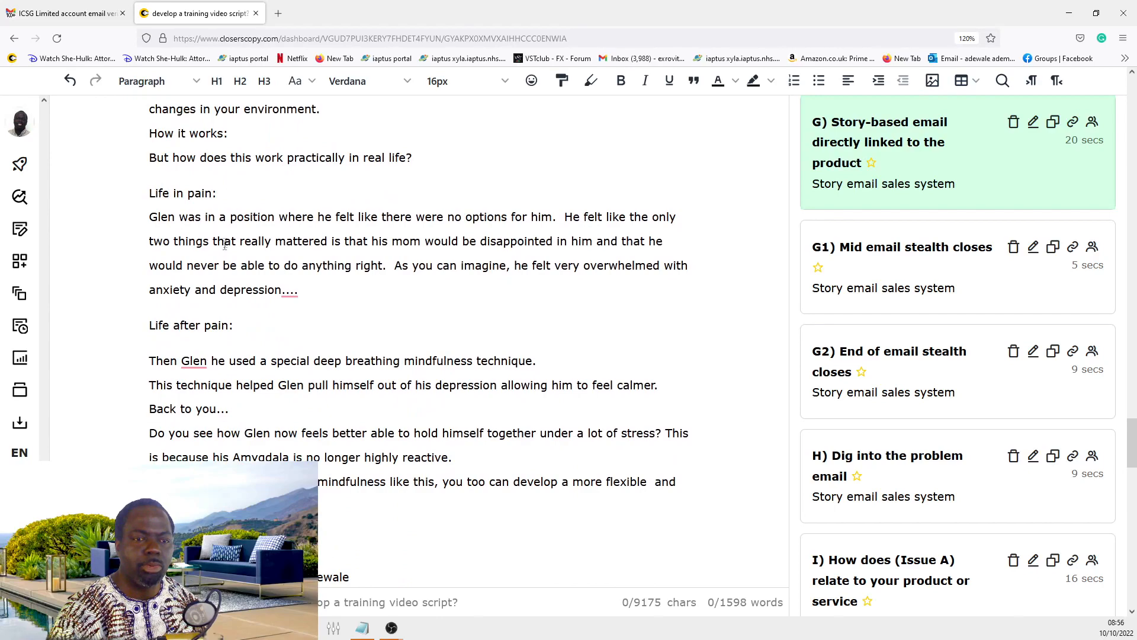
left_click(246, 321)
scroll(245, 322, "down", 4)
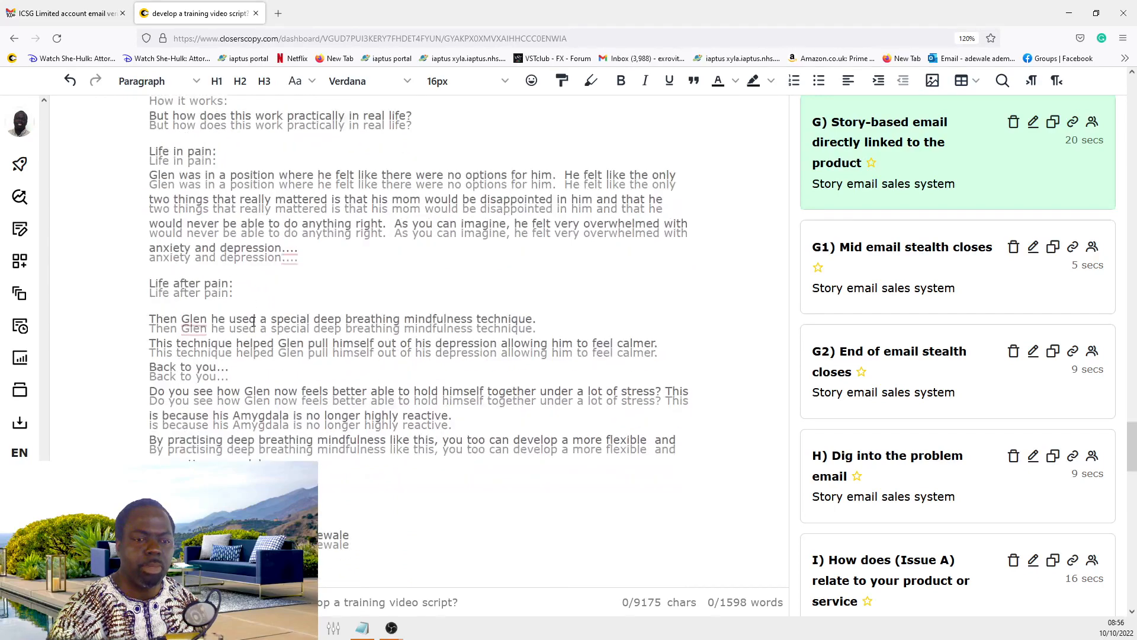
mouse_move(190, 211)
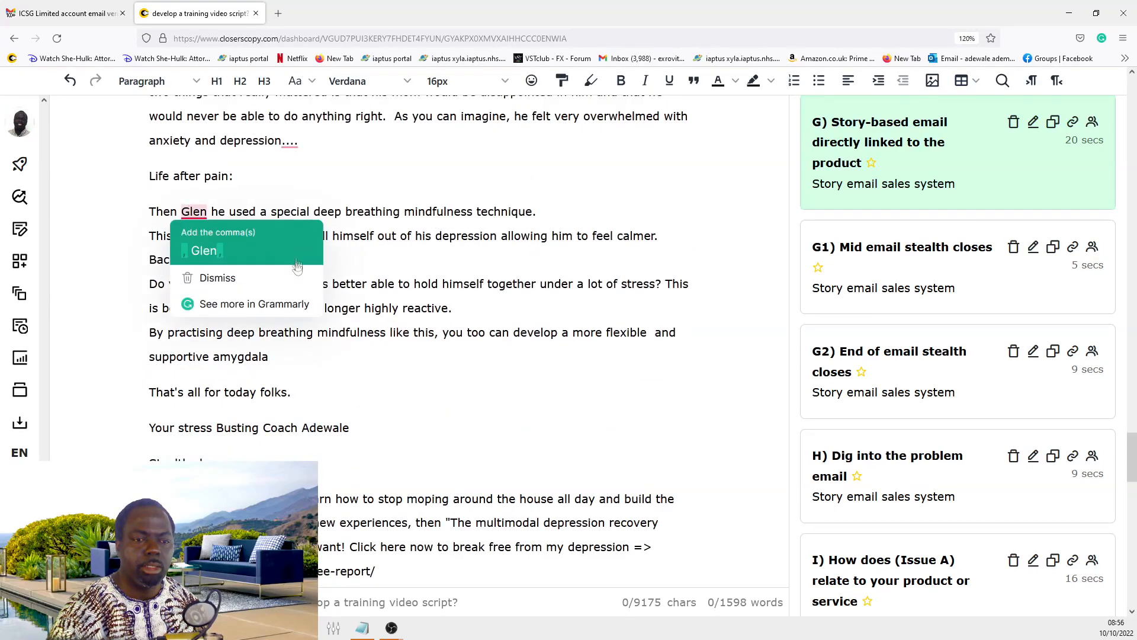
scroll(354, 255, "up", 6)
left_click(221, 268)
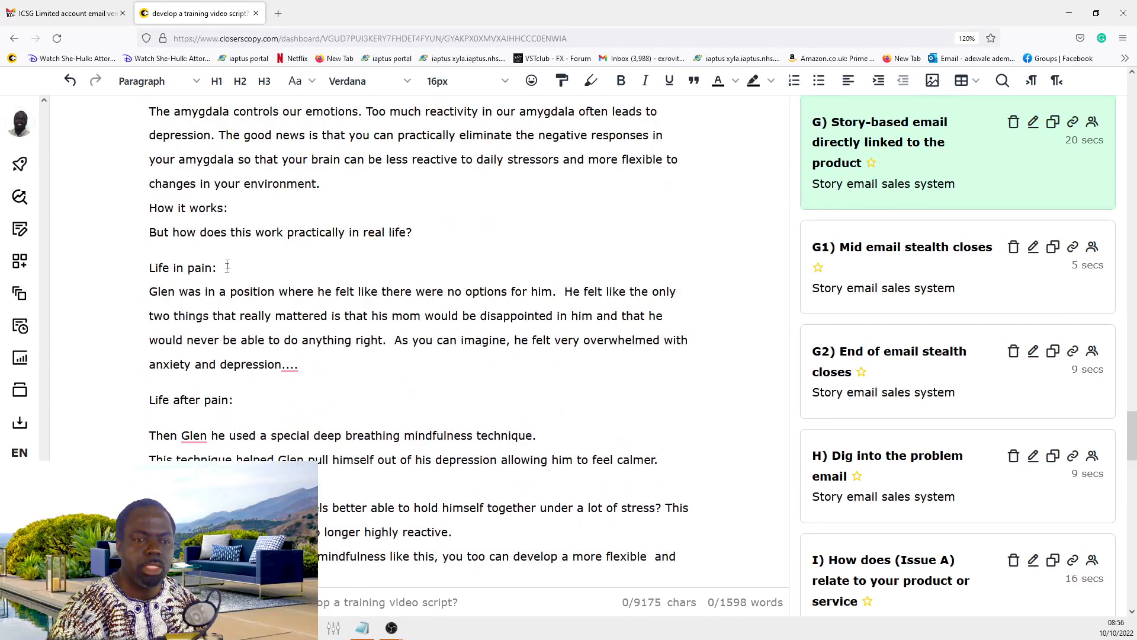
left_click_drag(298, 361, 125, 302)
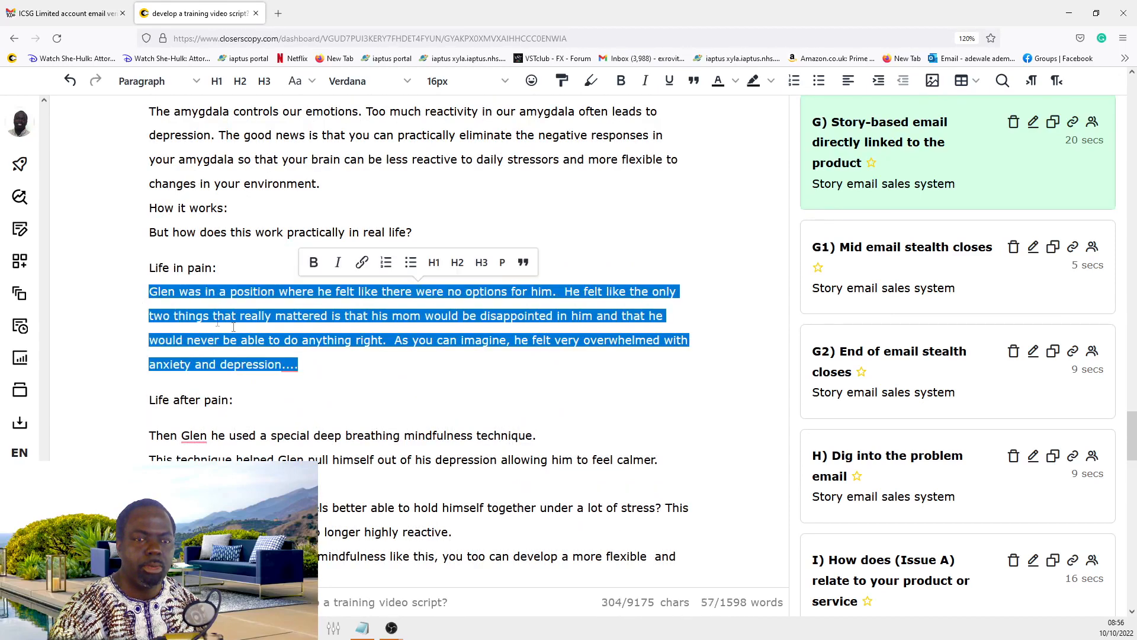
left_click(356, 354)
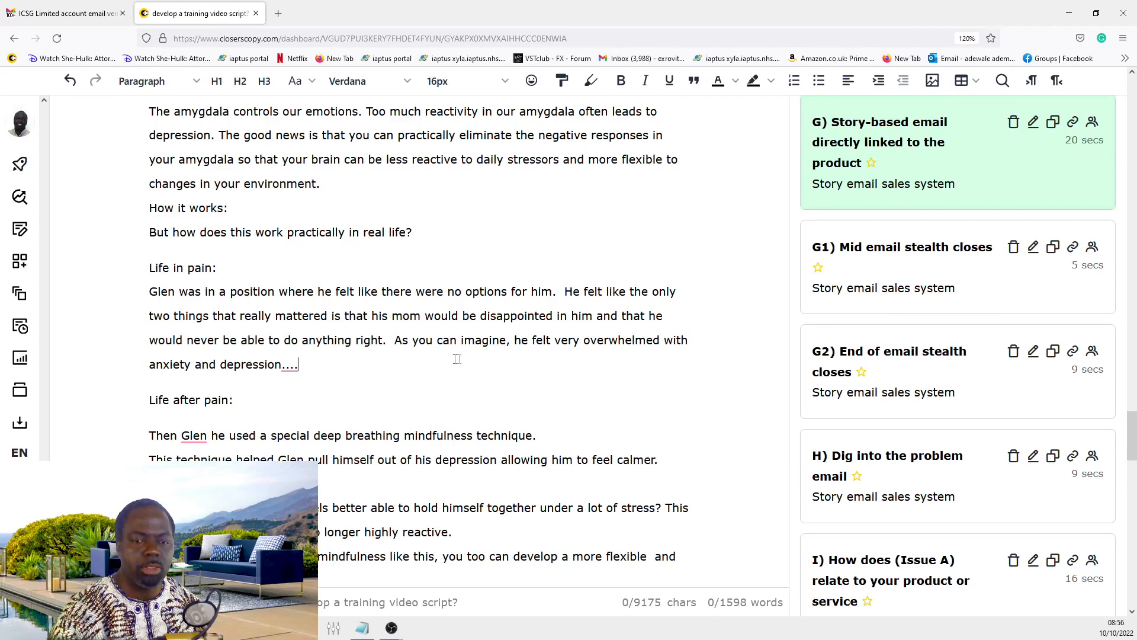
Step: Add the suggested commas around the client's name in the opening sentence of the "Life after pain" section
scroll(253, 340, "down", 1)
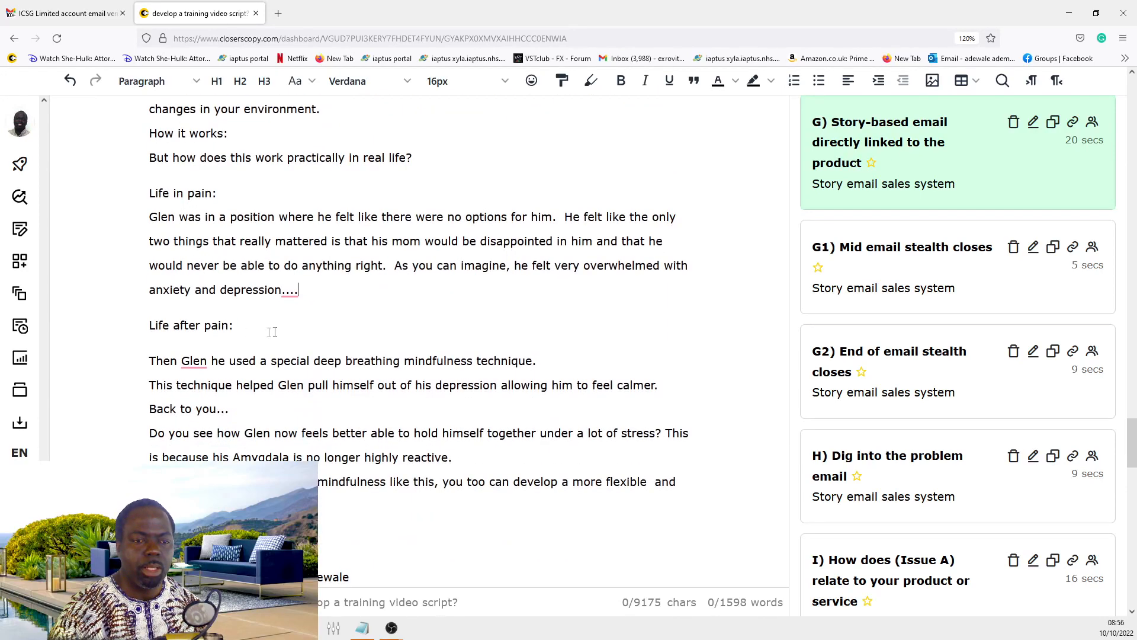
left_click(264, 333)
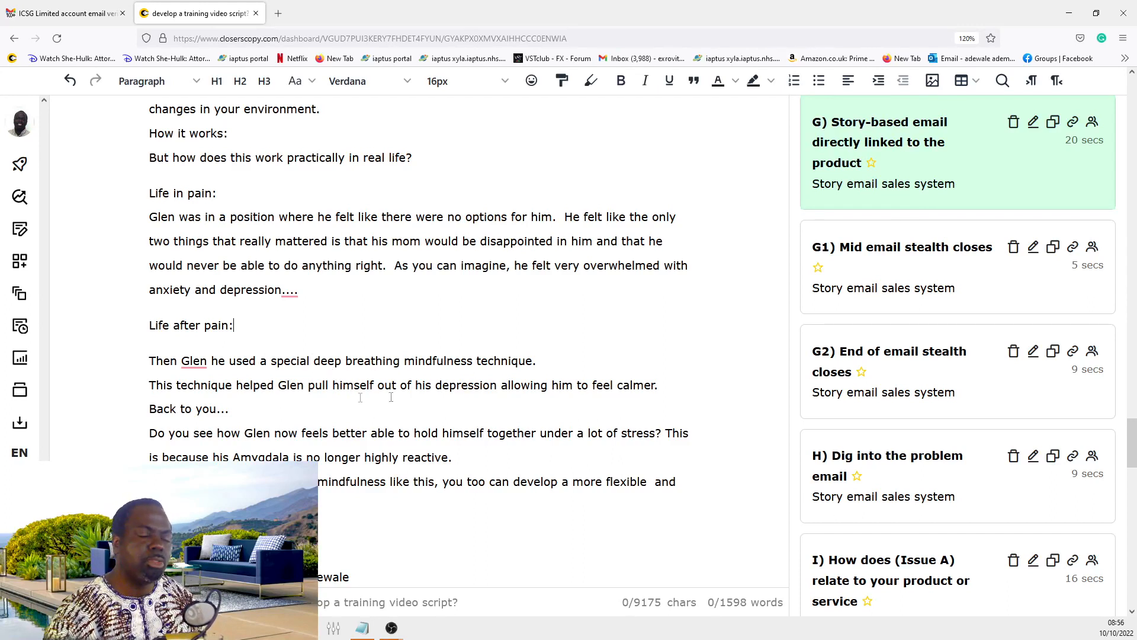
left_click_drag(243, 409, 152, 350)
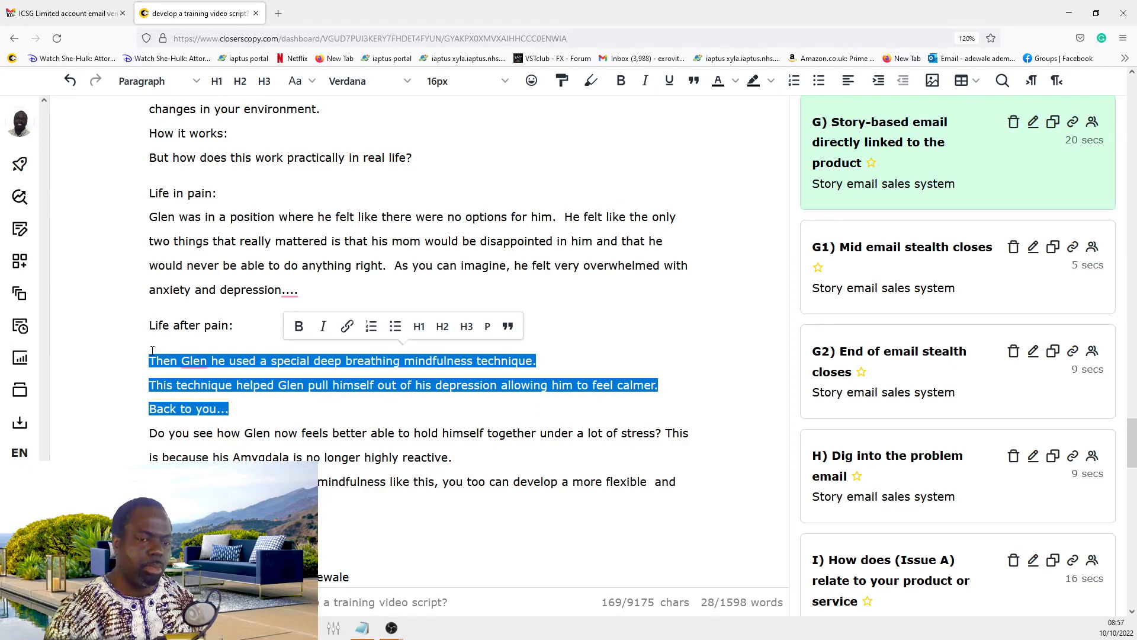
left_click(225, 369)
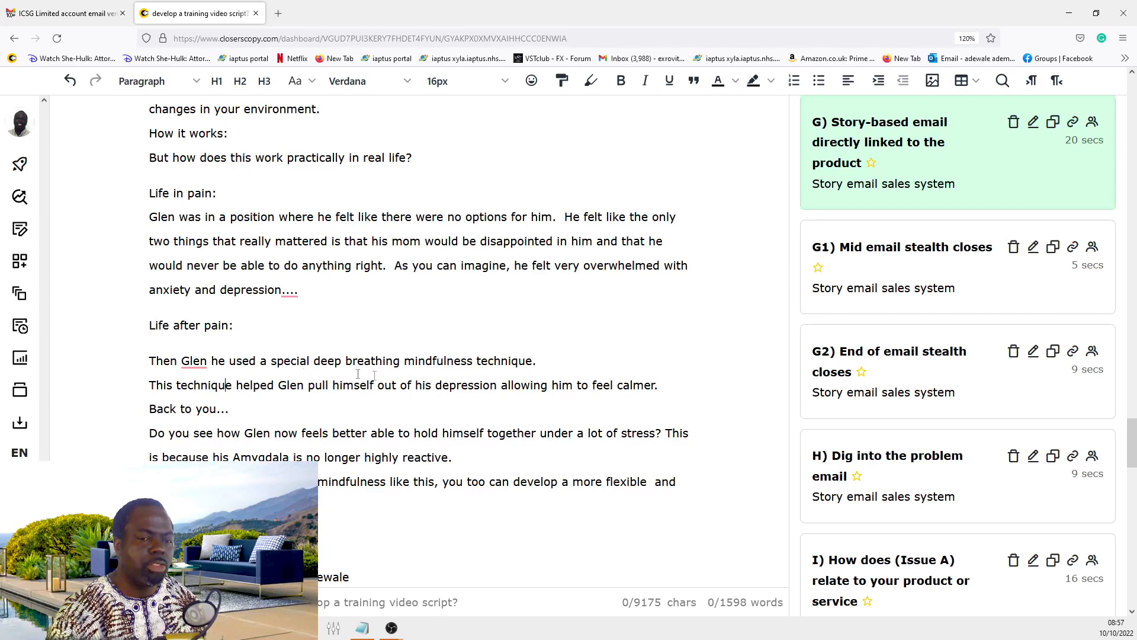
mouse_move(194, 361)
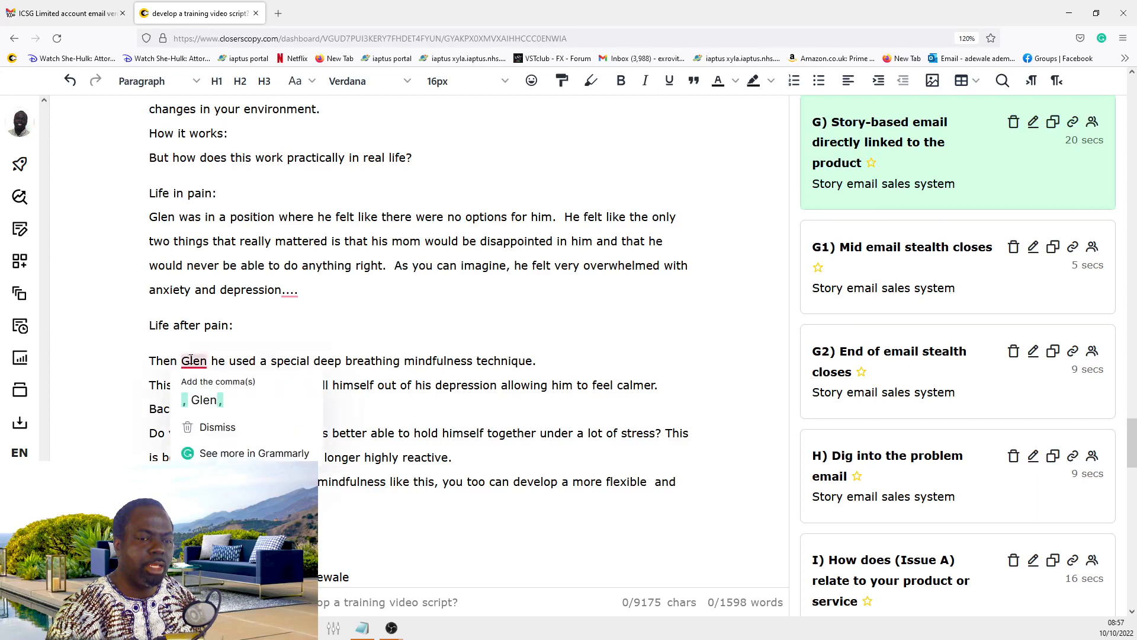
left_click(202, 400)
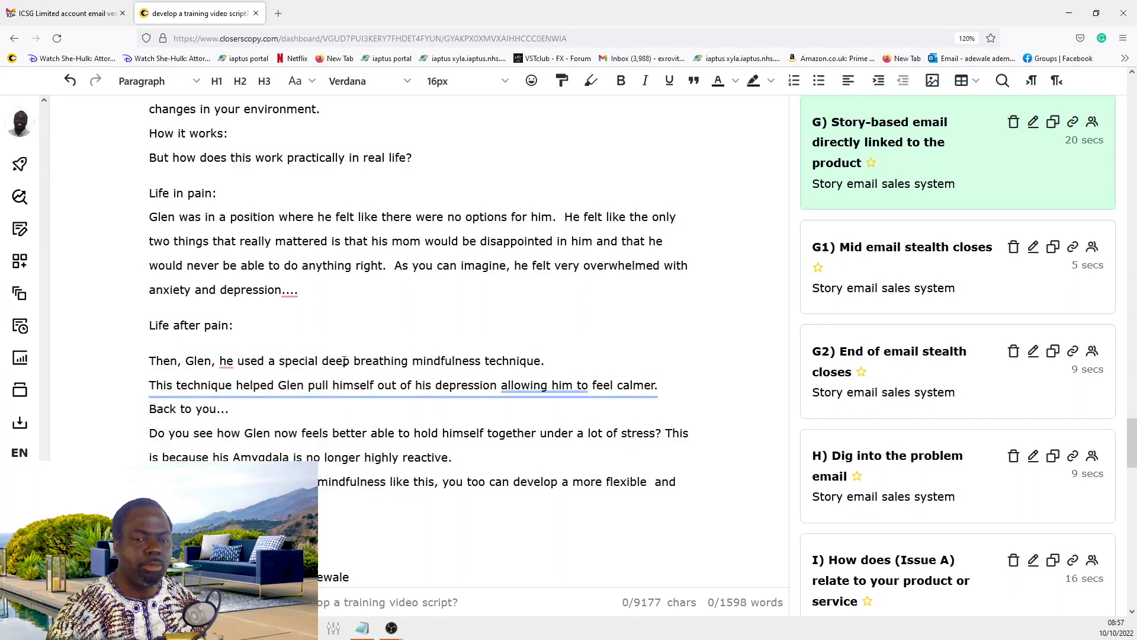
Step: Review the expanded "Life after pain" text on the breathing technique and the example's structure from Topic to "Life in pain"
left_click_drag(405, 481, 148, 361)
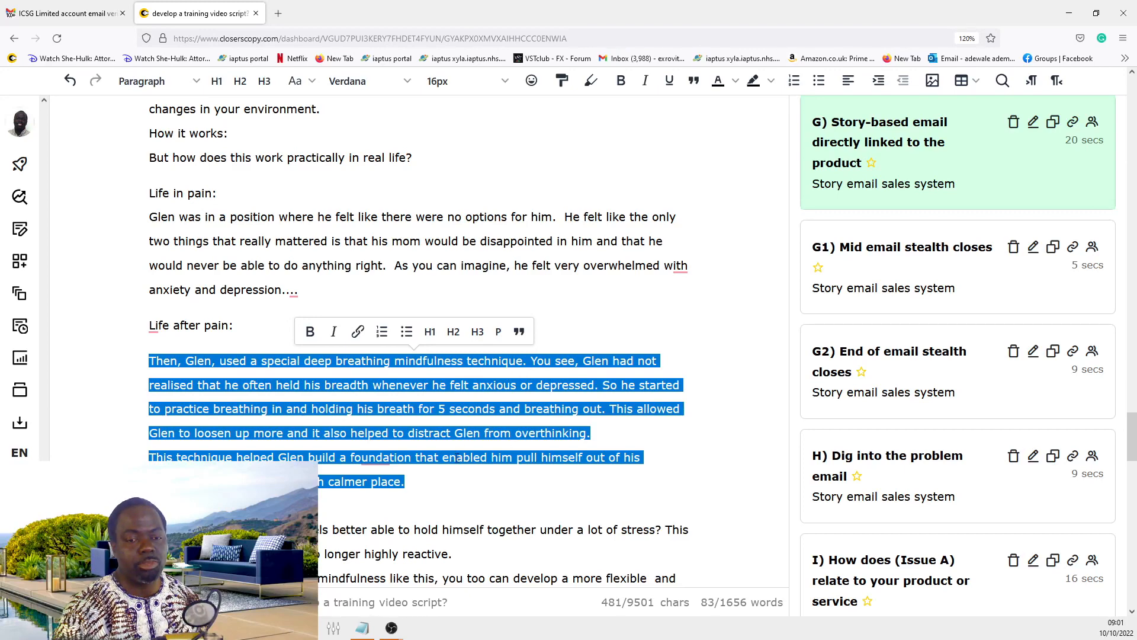
mouse_move(413, 449)
left_click(390, 385)
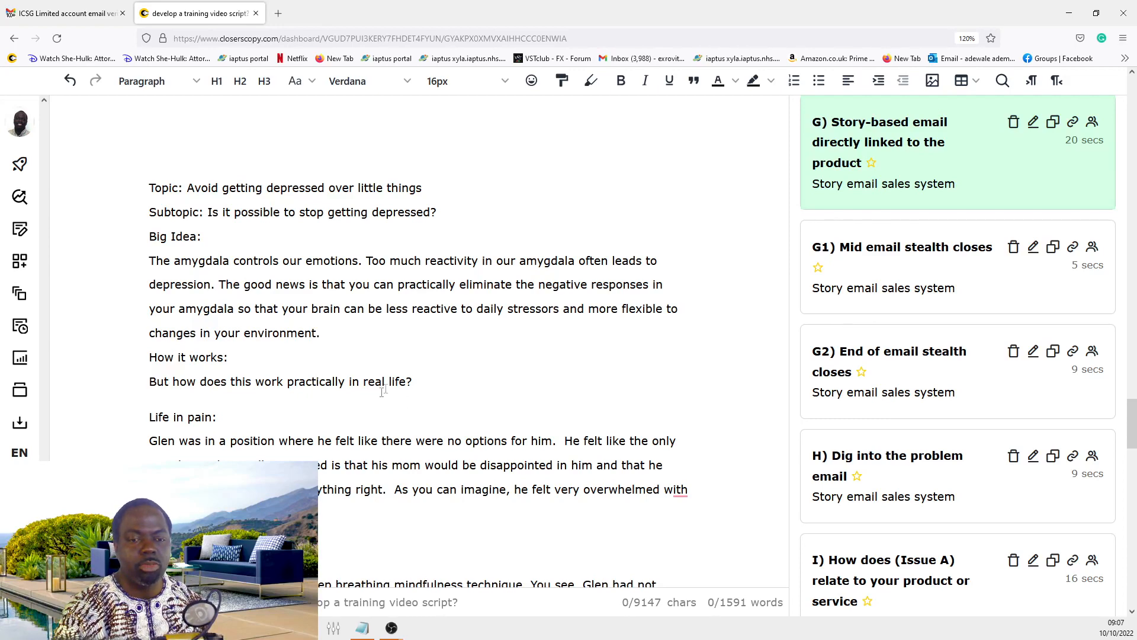
scroll(382, 391, "down", 2)
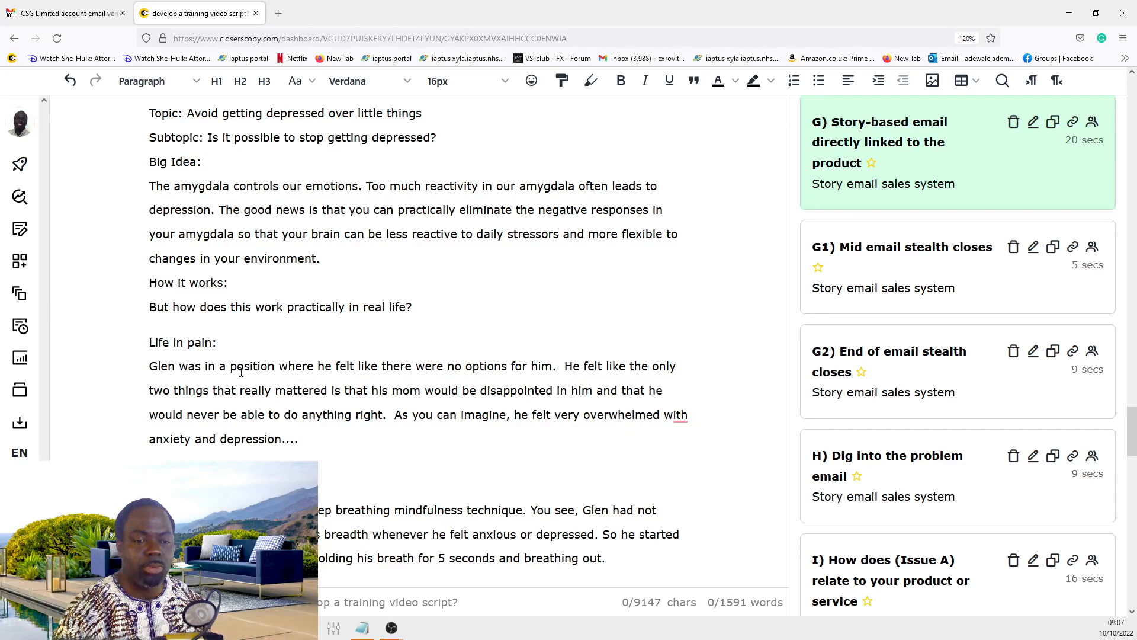
Step: Read the example's "Solution", "Life after pain" and "Why this worked" sections down to its end
scroll(239, 373, "down", 1)
scroll(225, 314, "down", 2)
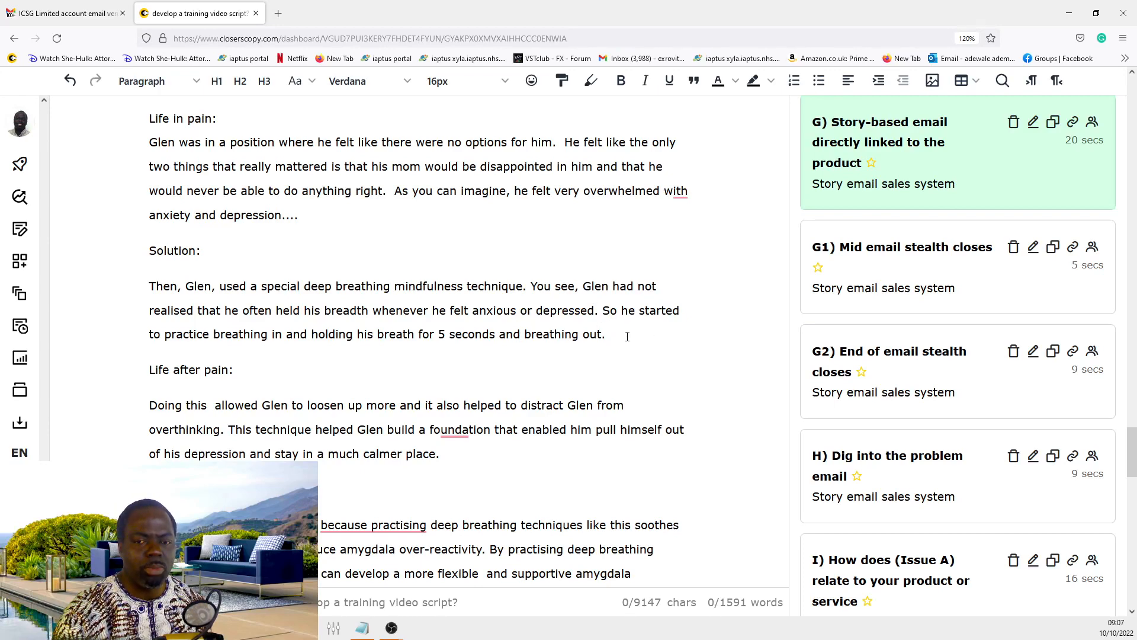
scroll(613, 326, "down", 2)
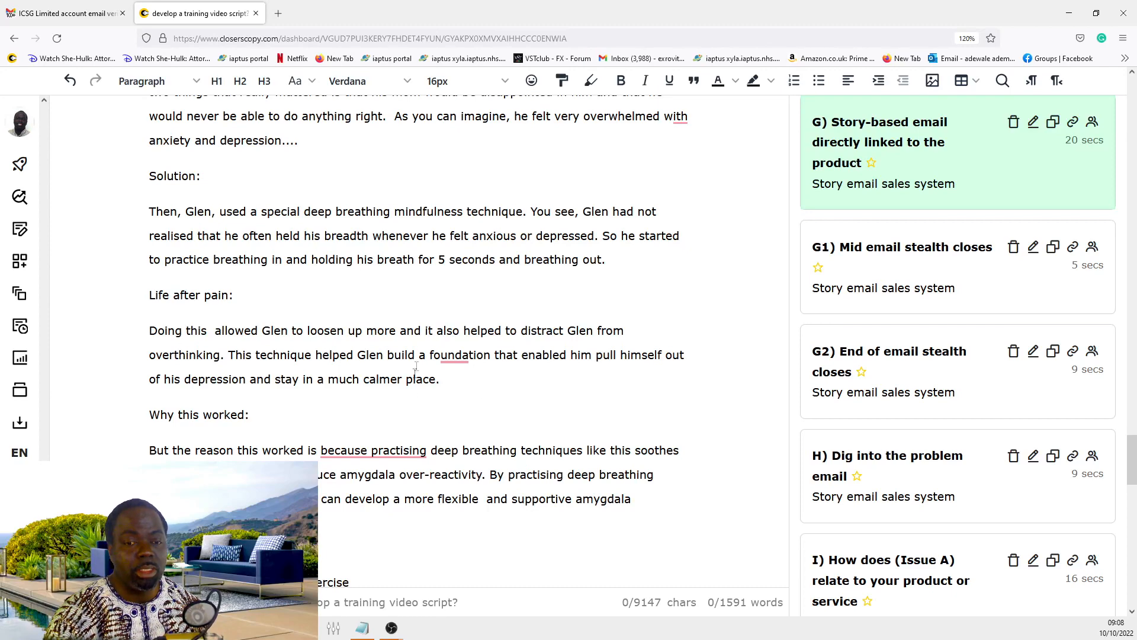
scroll(394, 352, "down", 2)
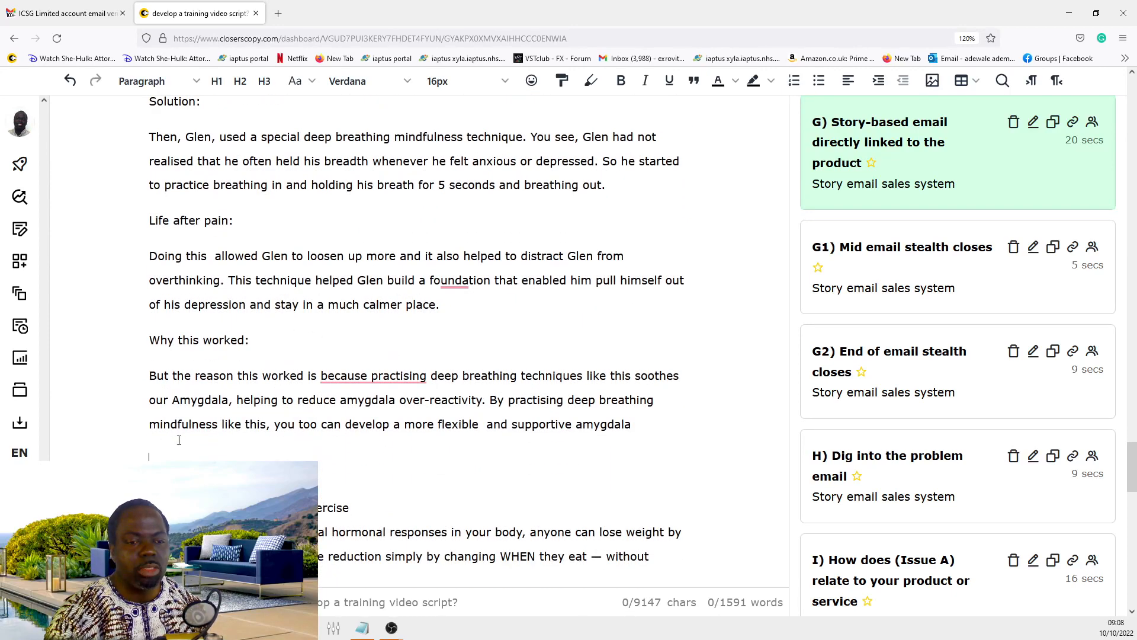
Step: Review the full depression example from its Topic and Subtopic to the "Why this worked" section and the ### separator
scroll(301, 439, "up", 10)
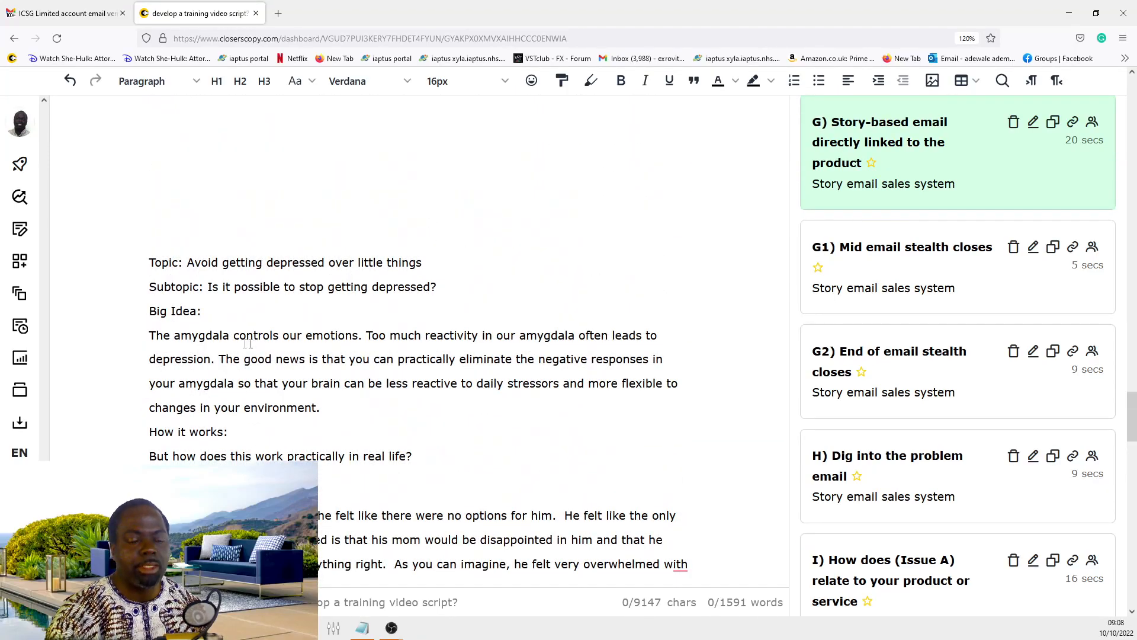
scroll(285, 287, "down", 6)
scroll(313, 178, "down", 6)
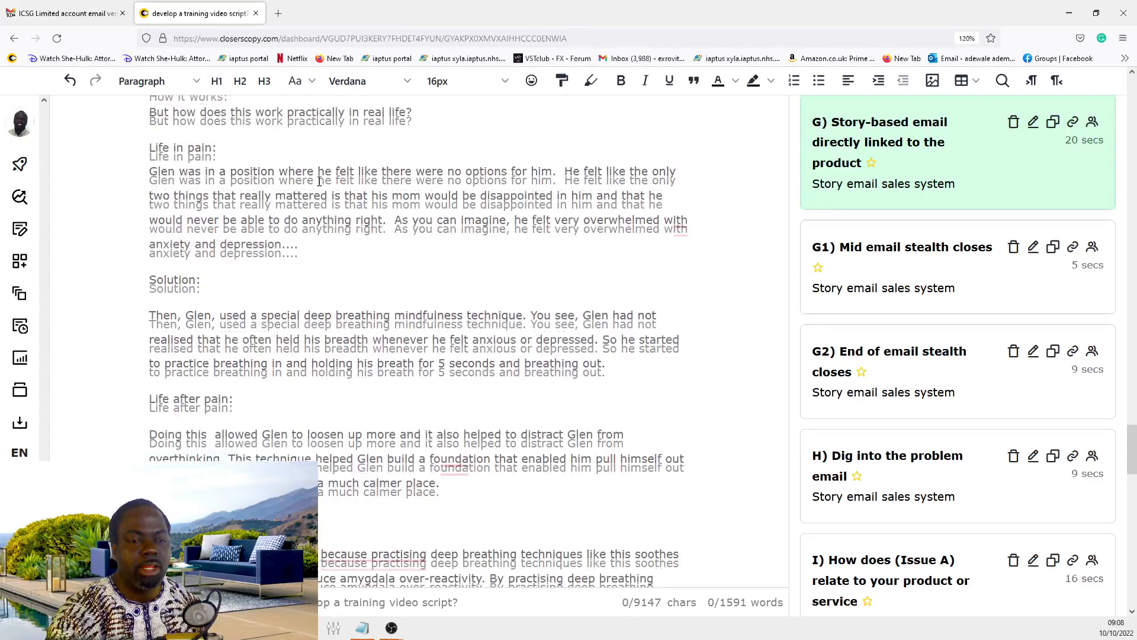
scroll(336, 257, "up", 10)
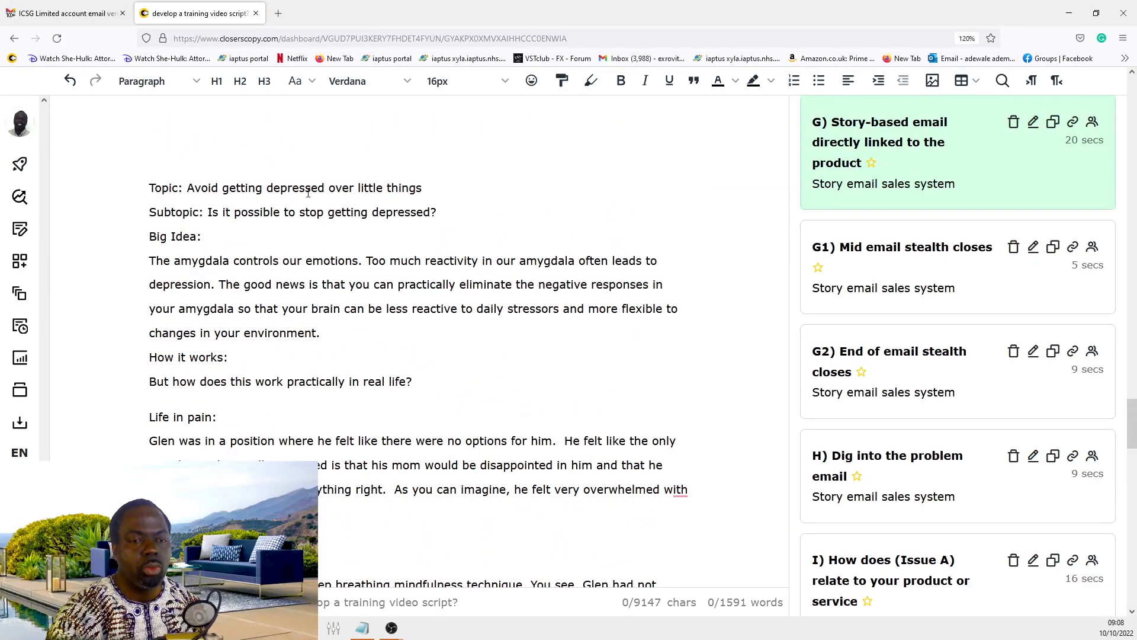
scroll(308, 193, "down", 1)
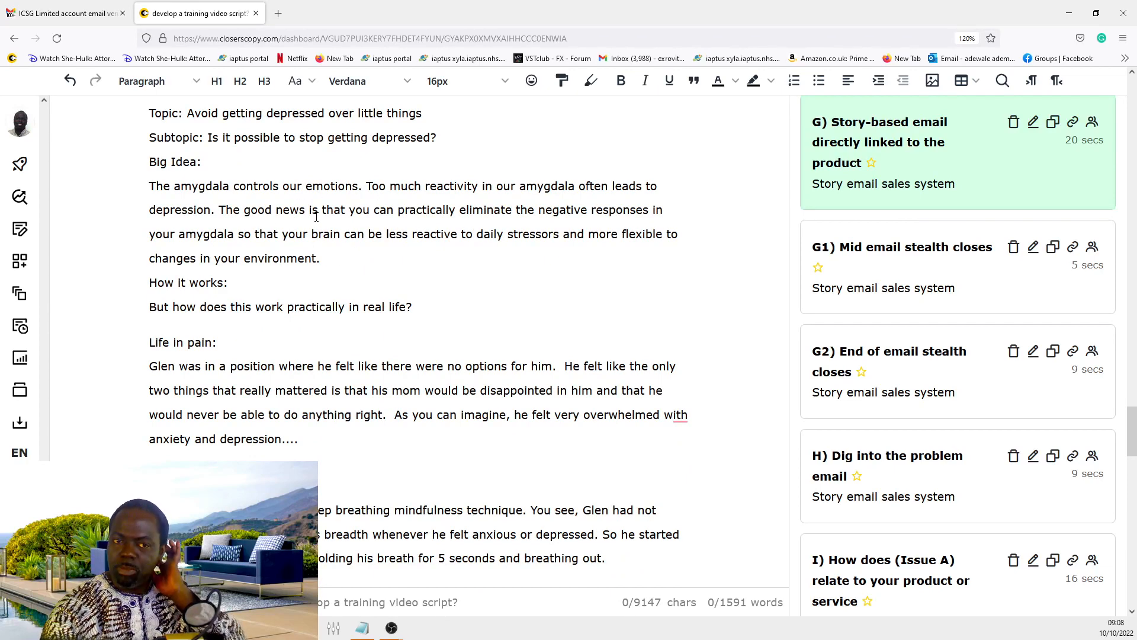
scroll(329, 246, "down", 6)
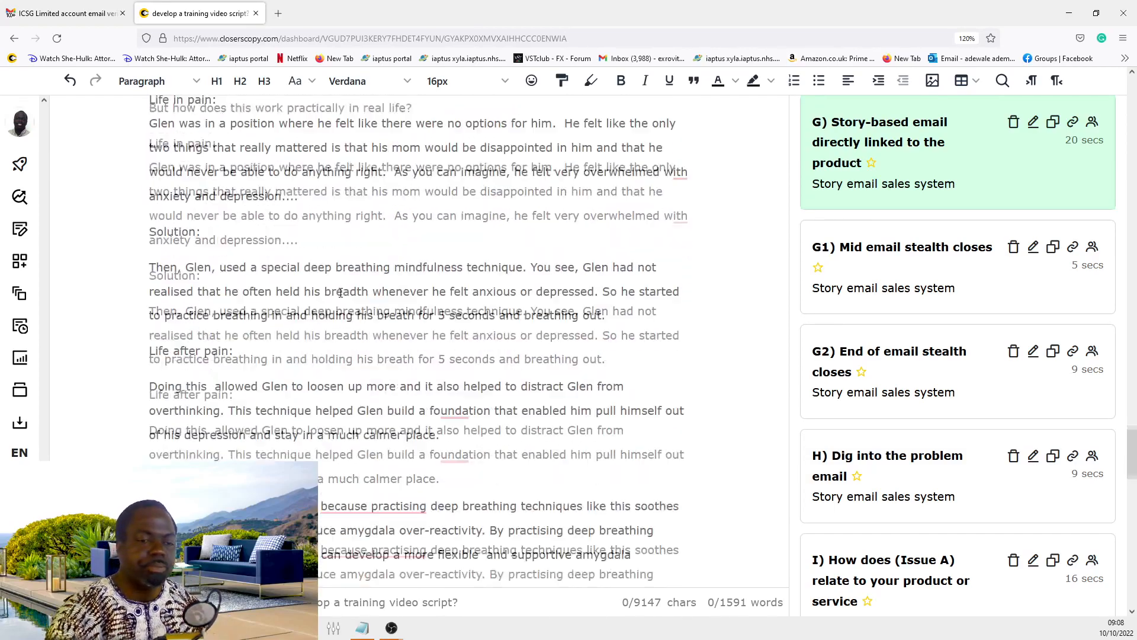
scroll(330, 292, "down", 1)
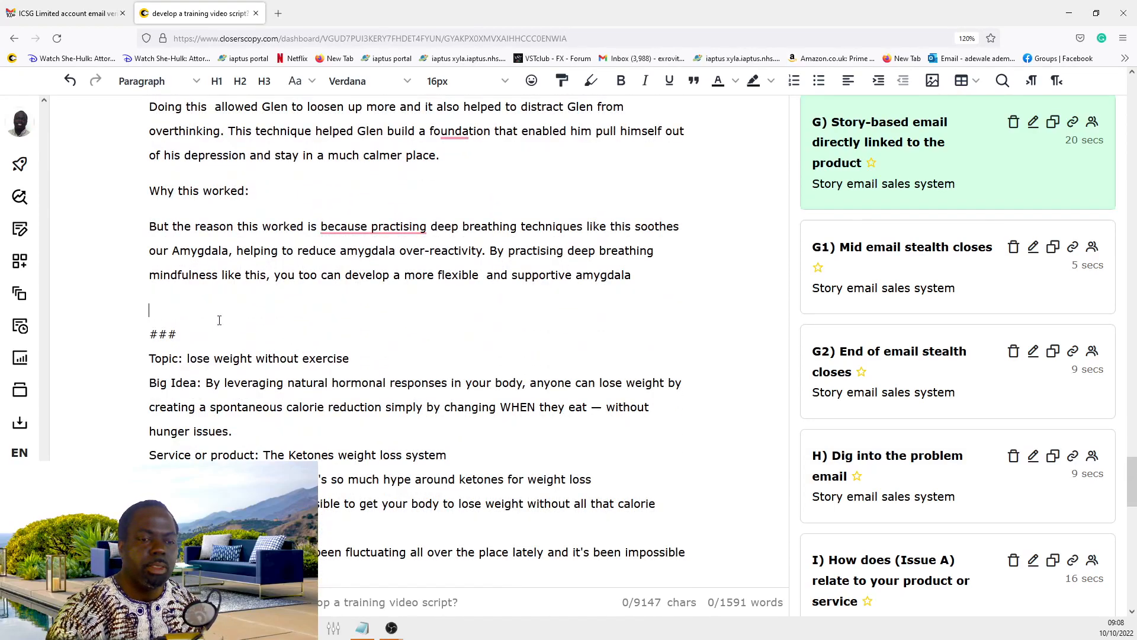
scroll(209, 273, "up", 1)
scroll(208, 274, "up", 8)
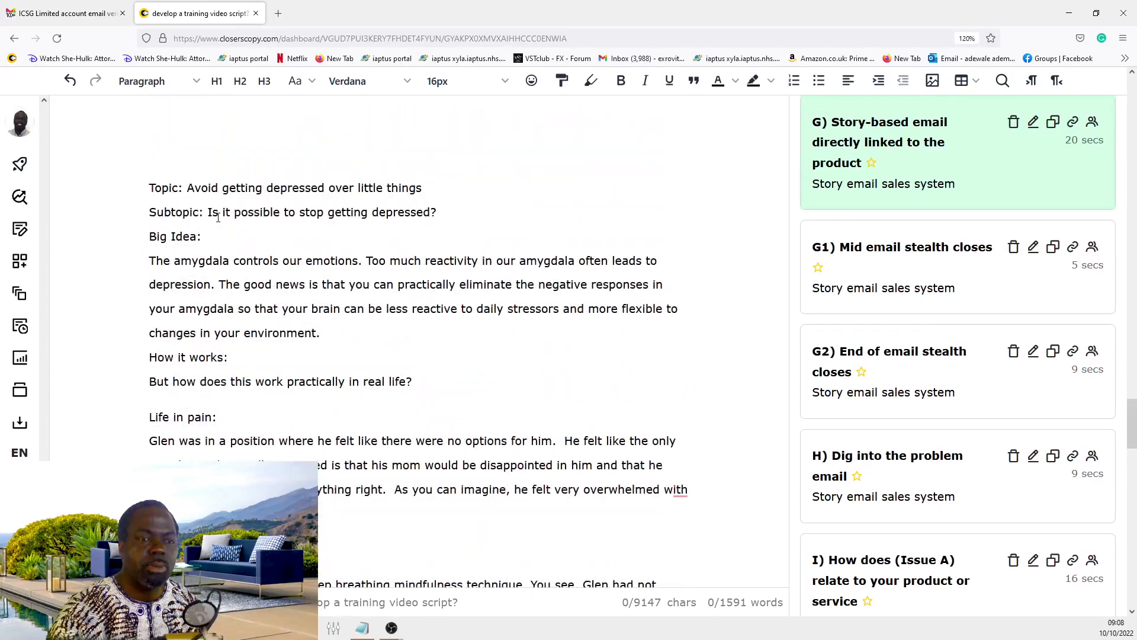
scroll(222, 215, "down", 4)
scroll(223, 234, "up", 5)
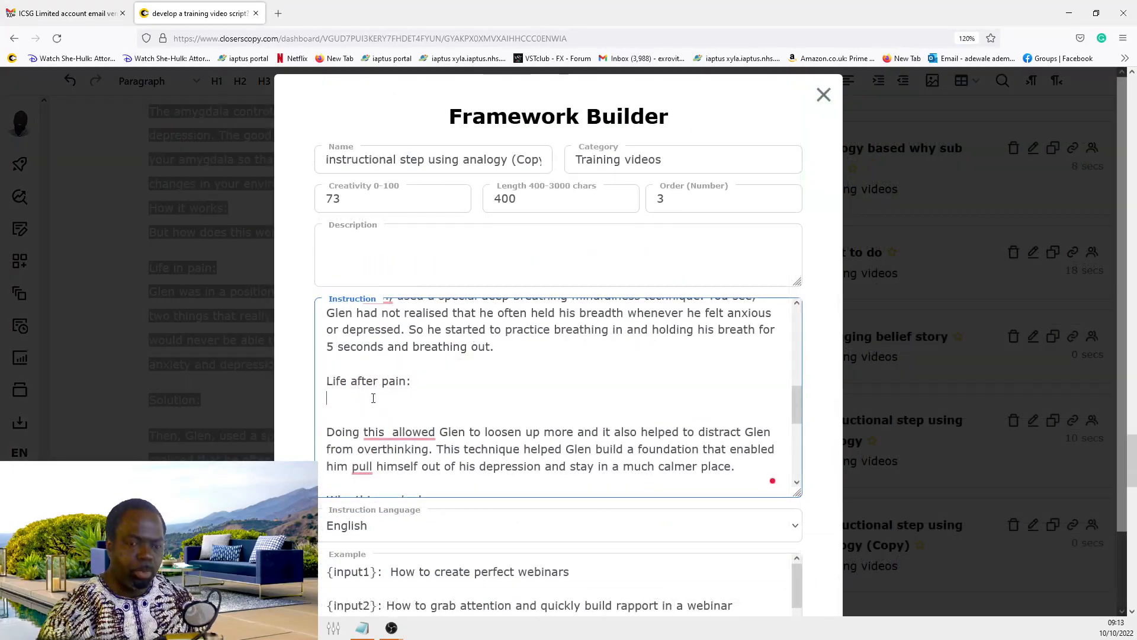
Step: Remove the blank lines below the "Life after pain" and "Why this worked" labels in the framework's instruction
left_click(376, 395)
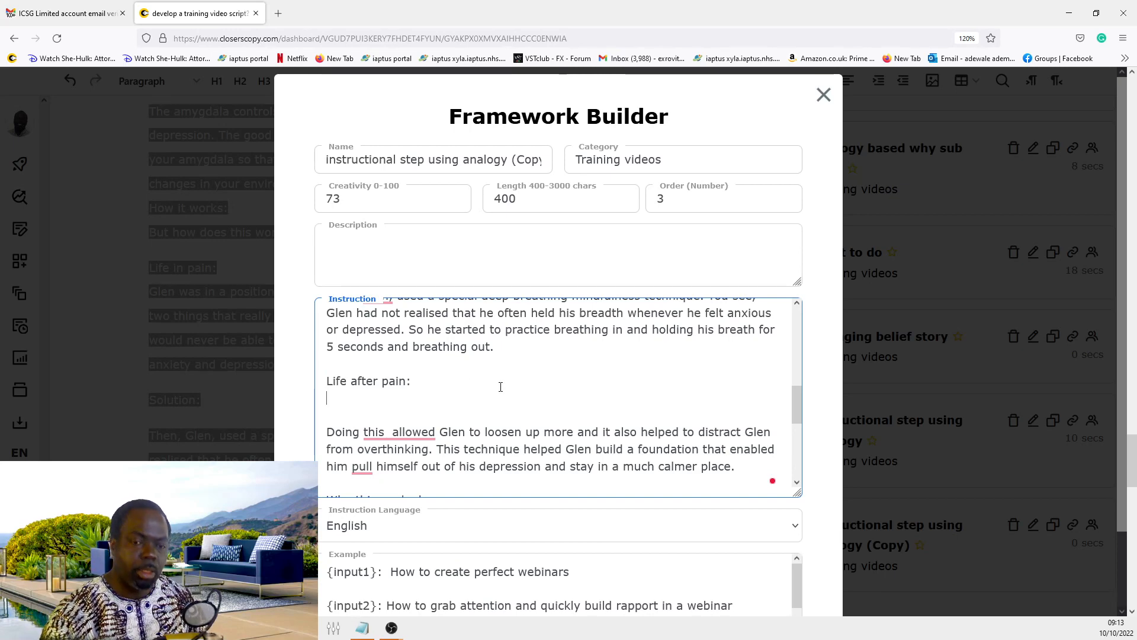
key("BackSpace")
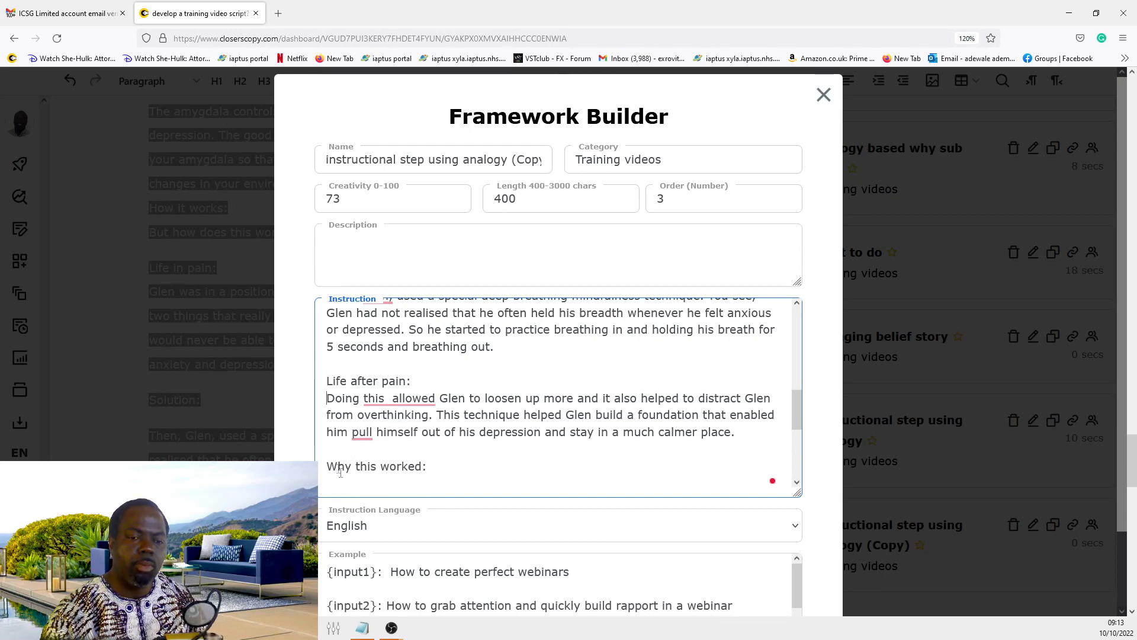
scroll(404, 441, "down", 3)
scroll(354, 355, "down", 1)
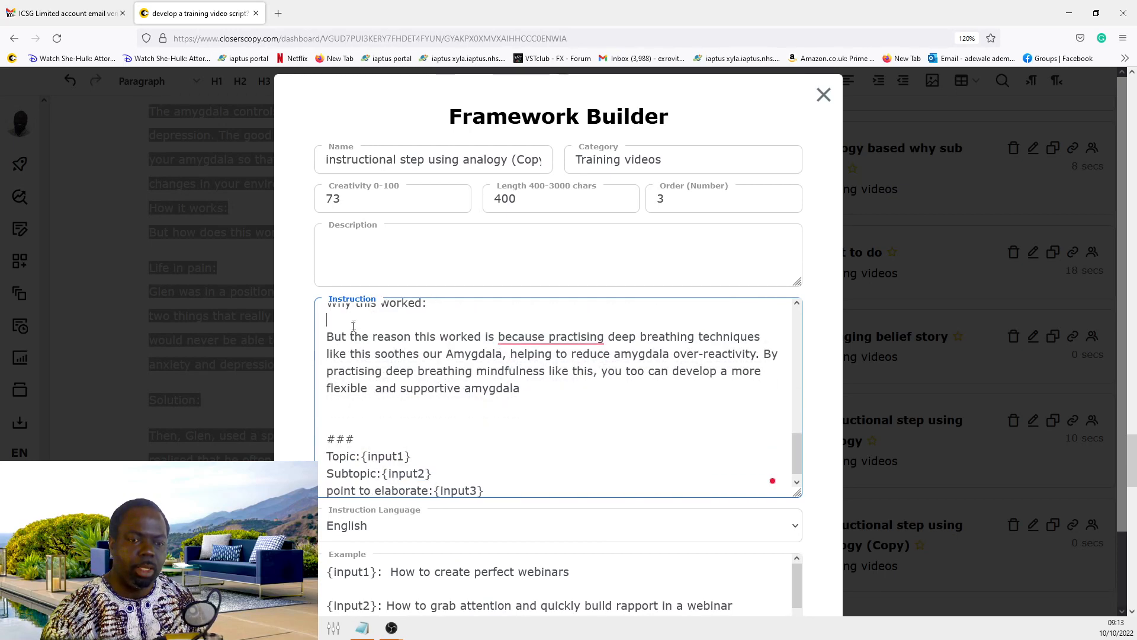
scroll(354, 385, "up", 6)
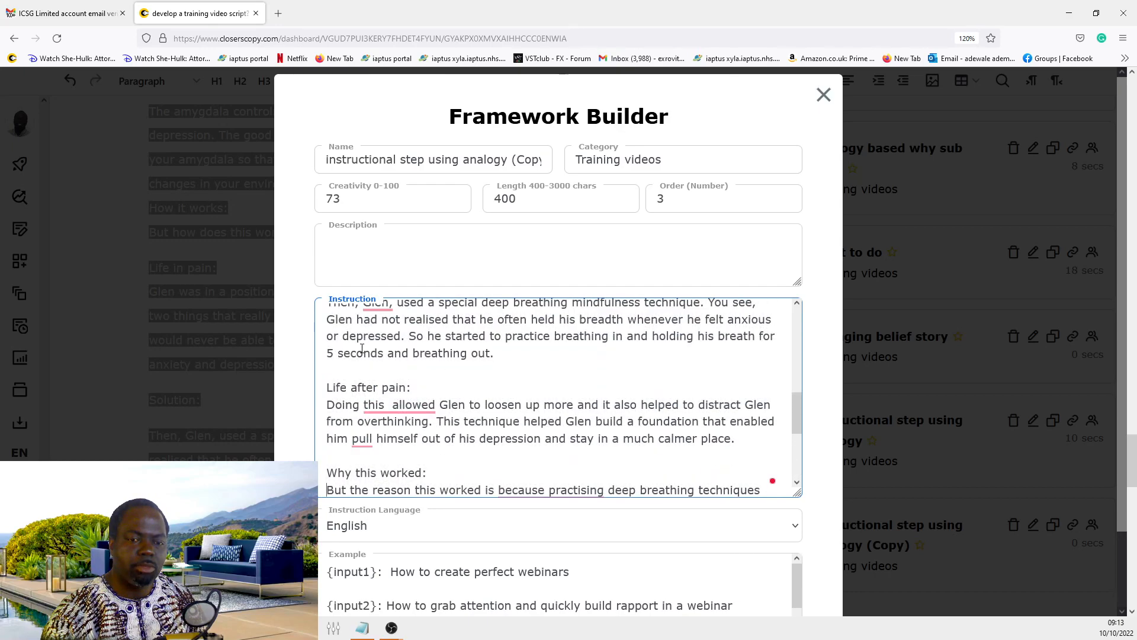
scroll(359, 421, "down", 2)
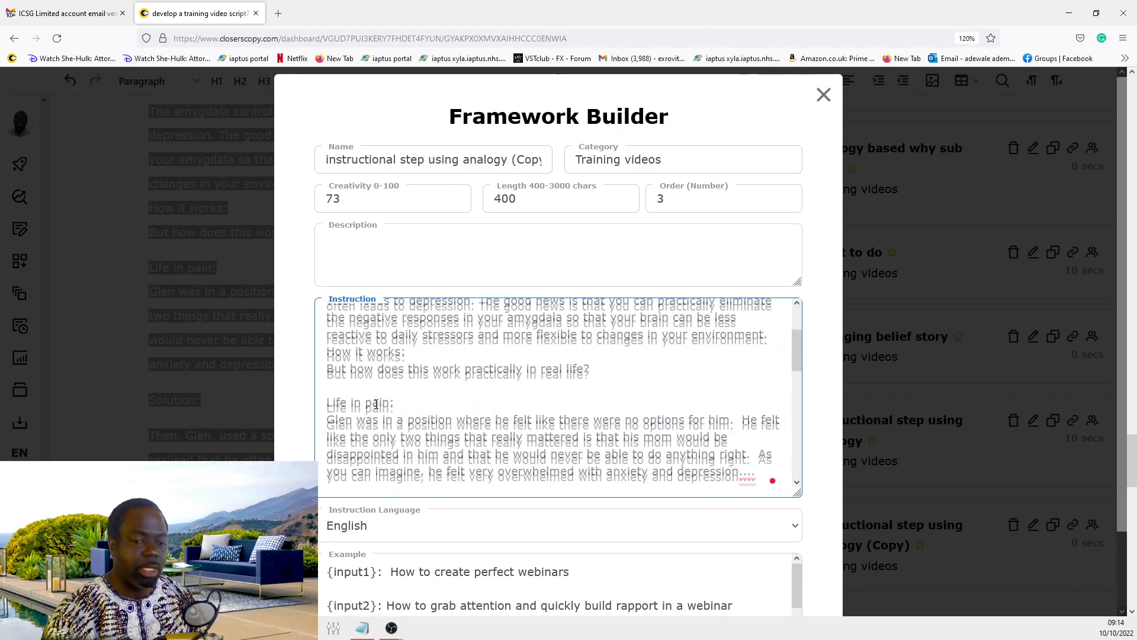
key("BackSpace")
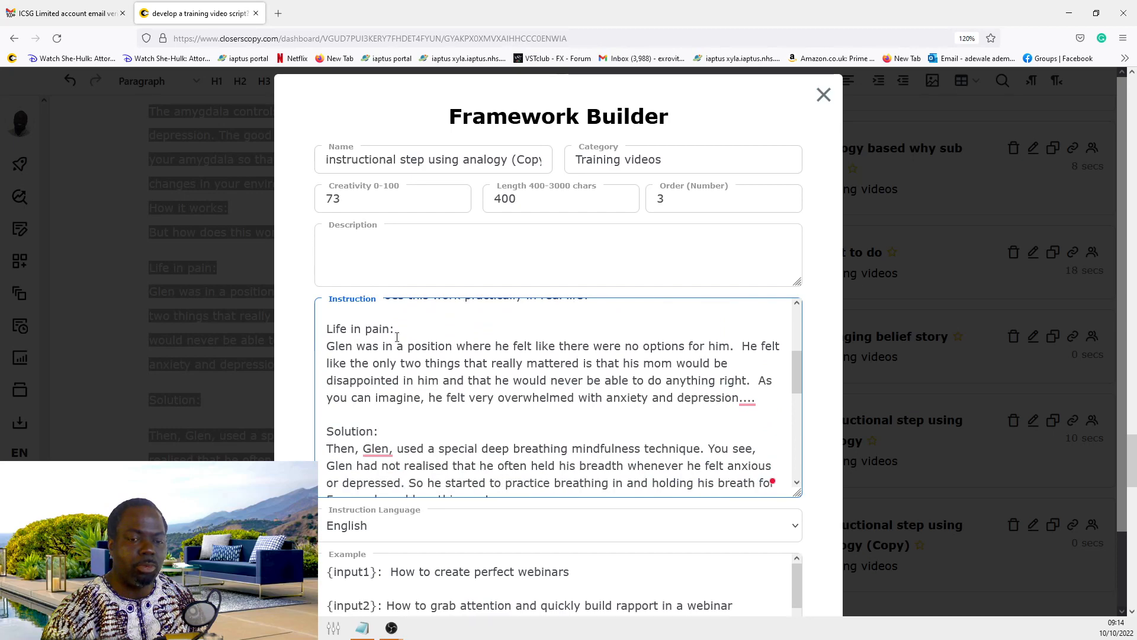
Step: Compare the example's Topic and Subtopic labels with the {input1} and {input2} lines at the end of the instruction
scroll(361, 403, "up", 4)
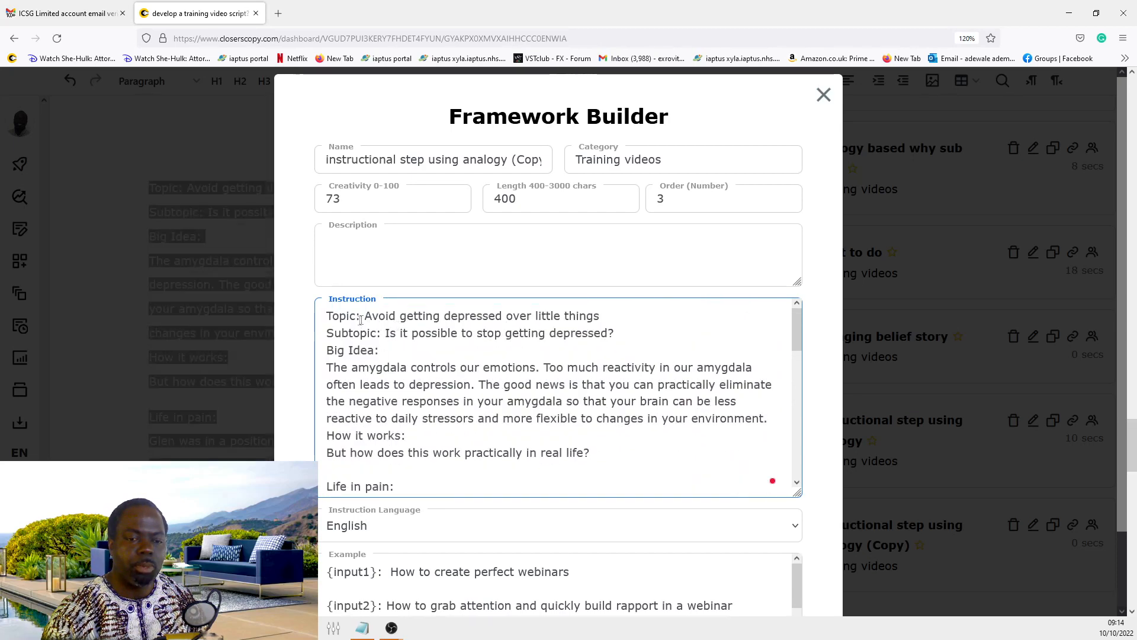
left_click_drag(367, 316, 310, 312)
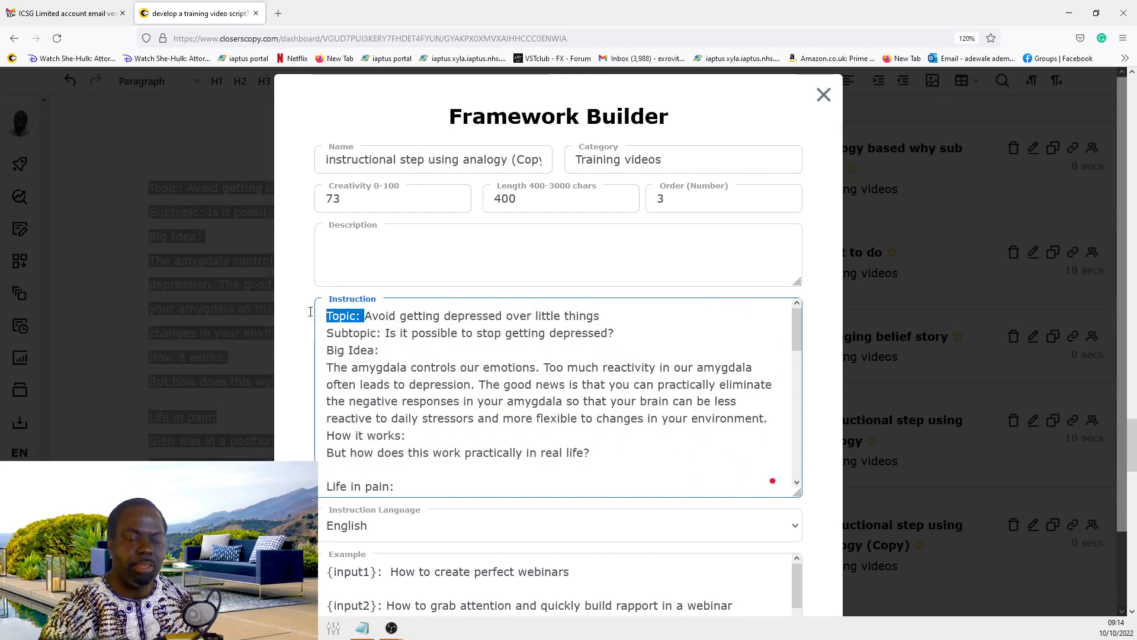
scroll(491, 387, "down", 10)
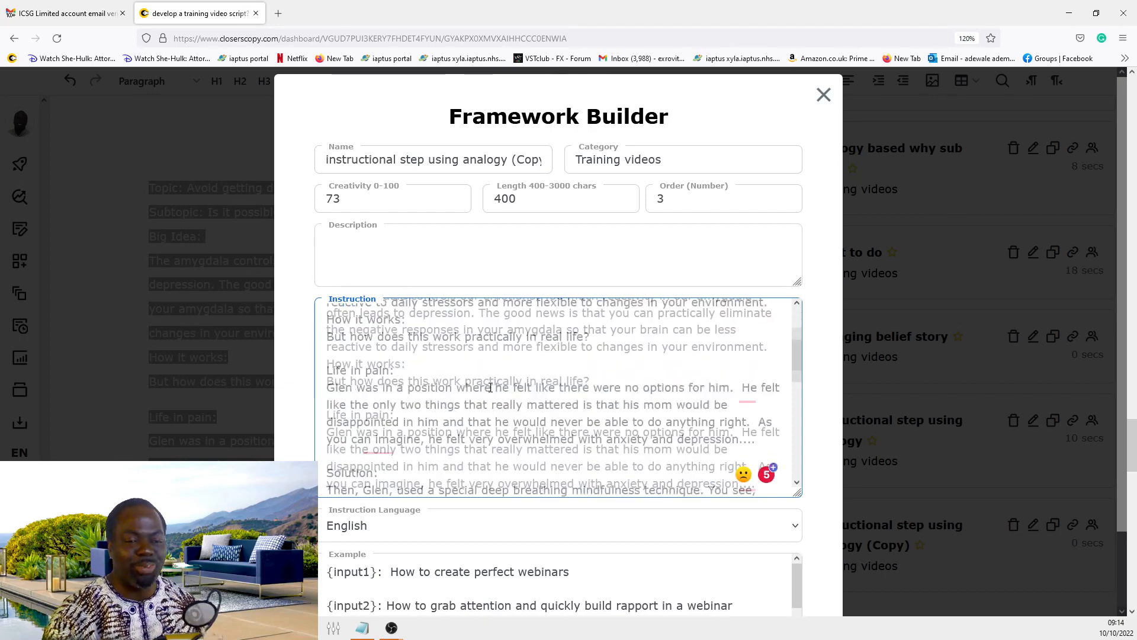
scroll(490, 387, "down", 5)
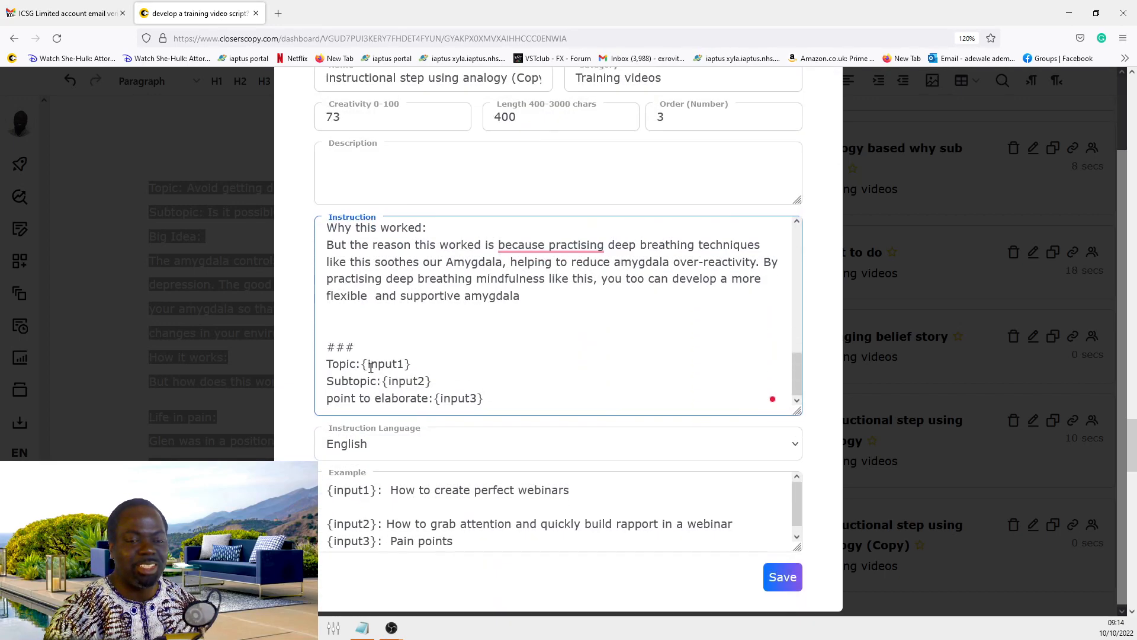
left_click_drag(327, 364, 338, 365)
left_click(400, 364)
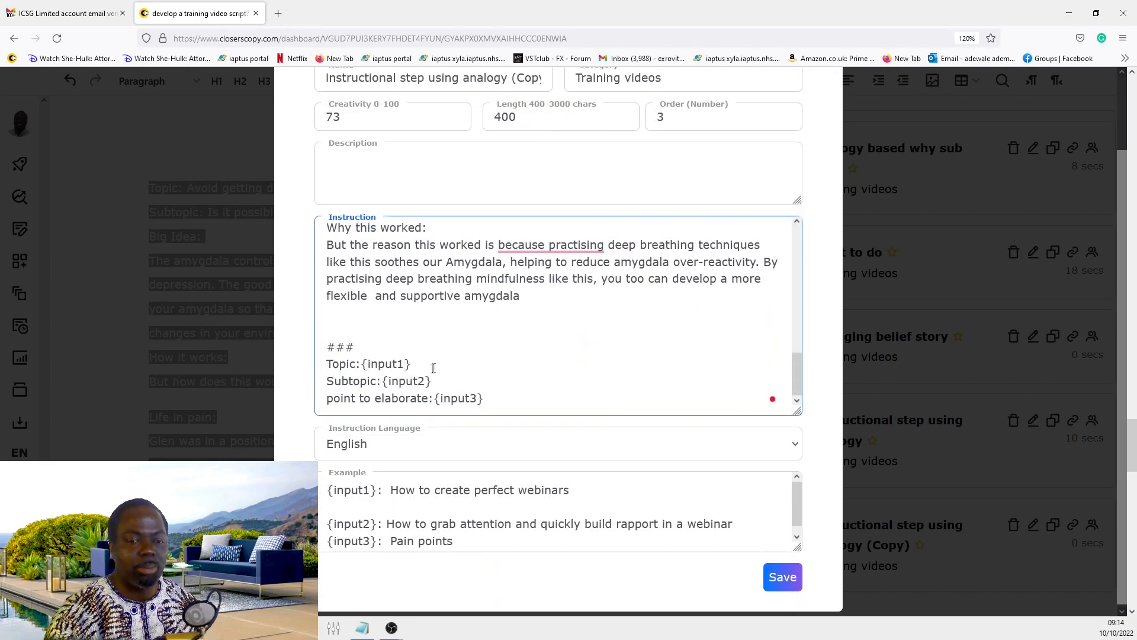
scroll(432, 365, "up", 12)
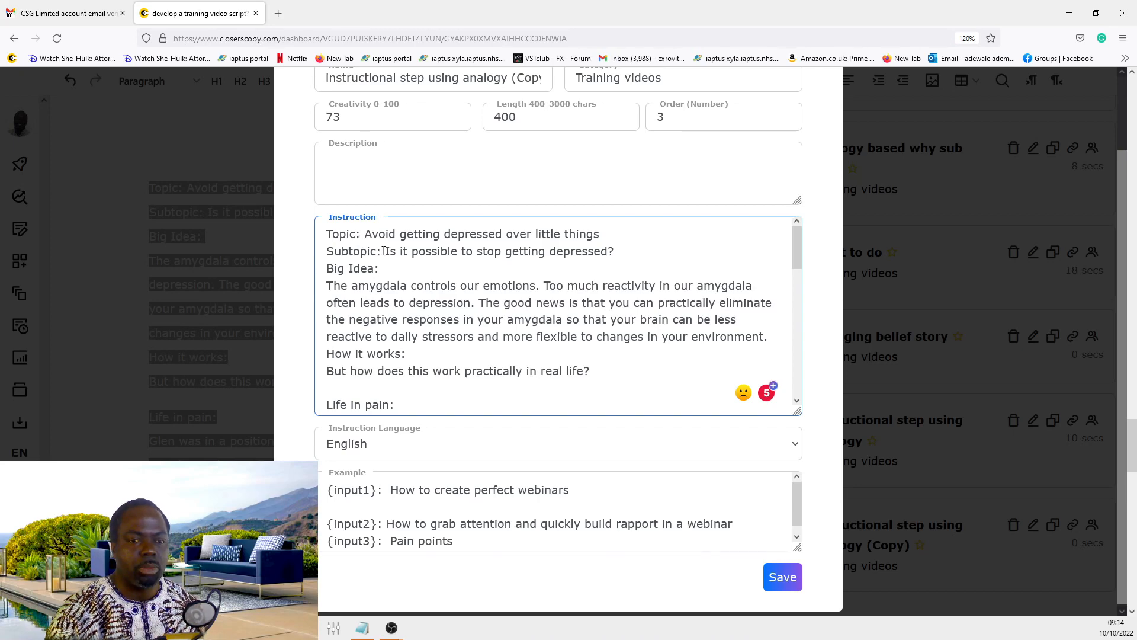
left_click_drag(384, 252, 325, 251)
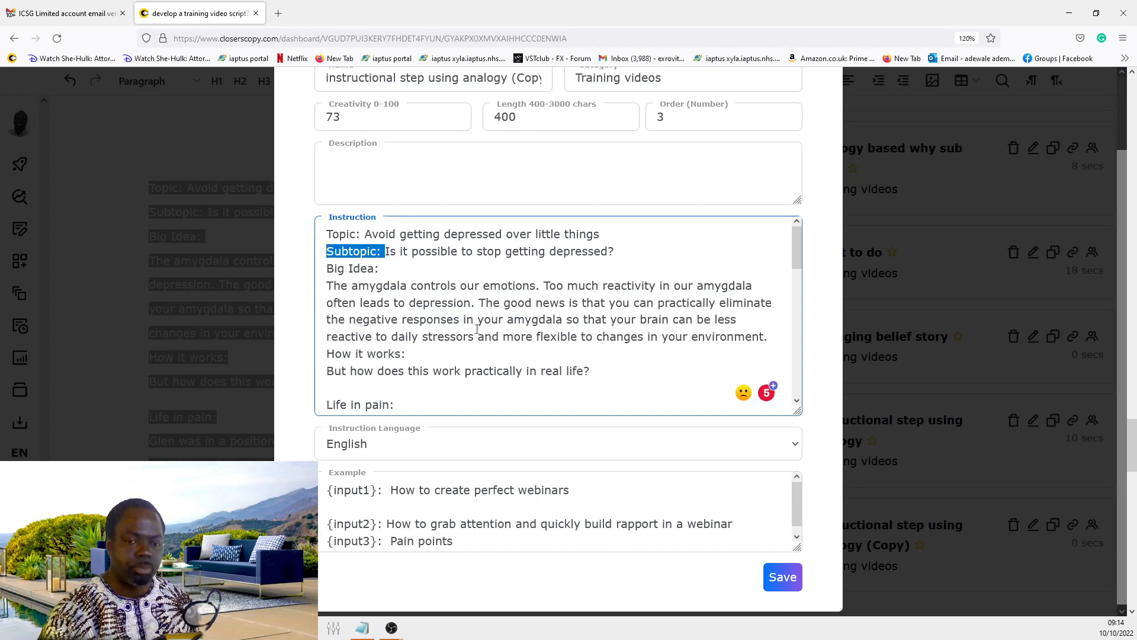
scroll(477, 329, "down", 10)
key("Escape")
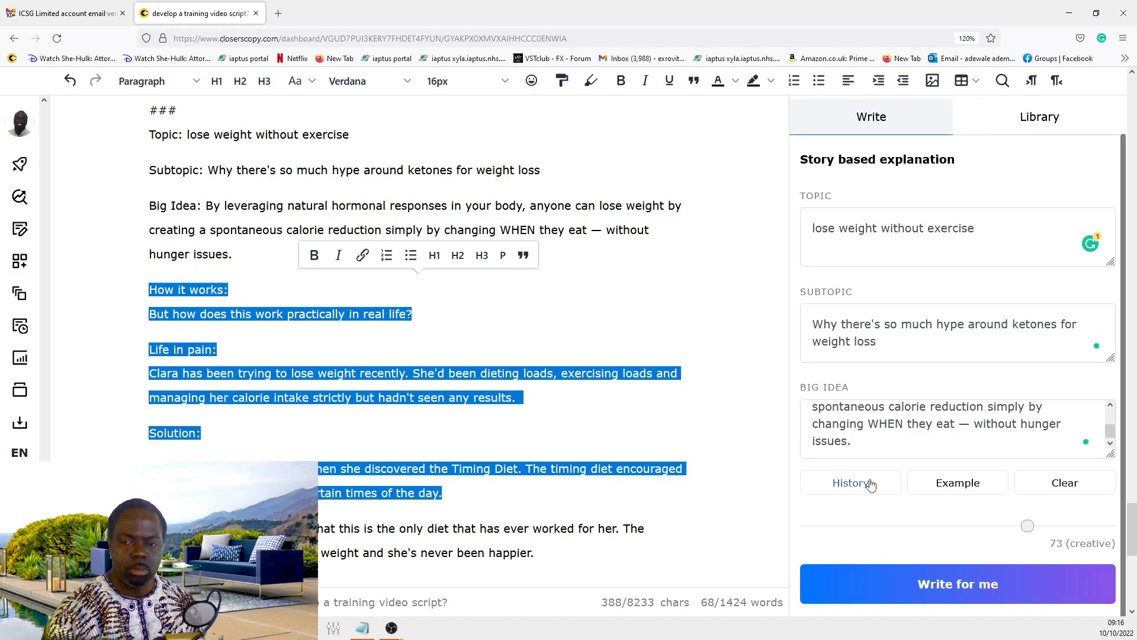
Step: Enlarge the Big Idea input and append the highlighted text from "How it works" through the "Solution" paragraph below the existing idea
left_click_drag(1109, 454, 1097, 549)
left_click(853, 500)
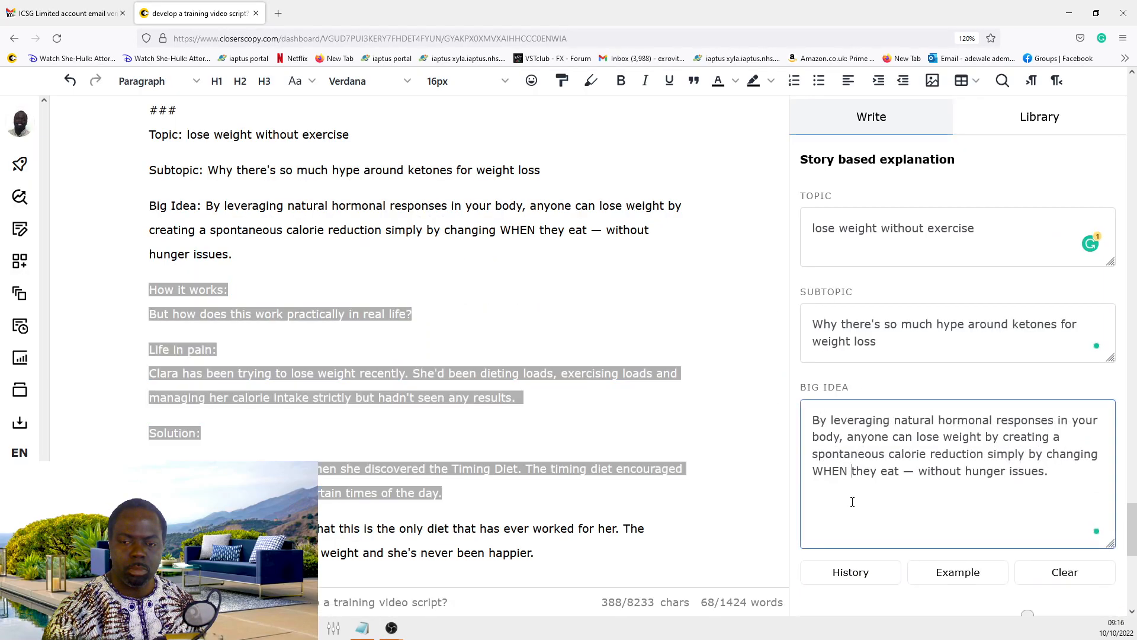
left_click(1064, 479)
key("Return")
type("How it works: But how does this work practically in real life?  Life in pain: Clara has been trying to lose weight recently. She'd been dieting loads, exercising loads and managing her calorie intake strictly but hadn't seen any results.  Solution:  Clara was about to give up when she discovered the Timing Diet. The timing diet encouraged her to eat at certain times of the day.")
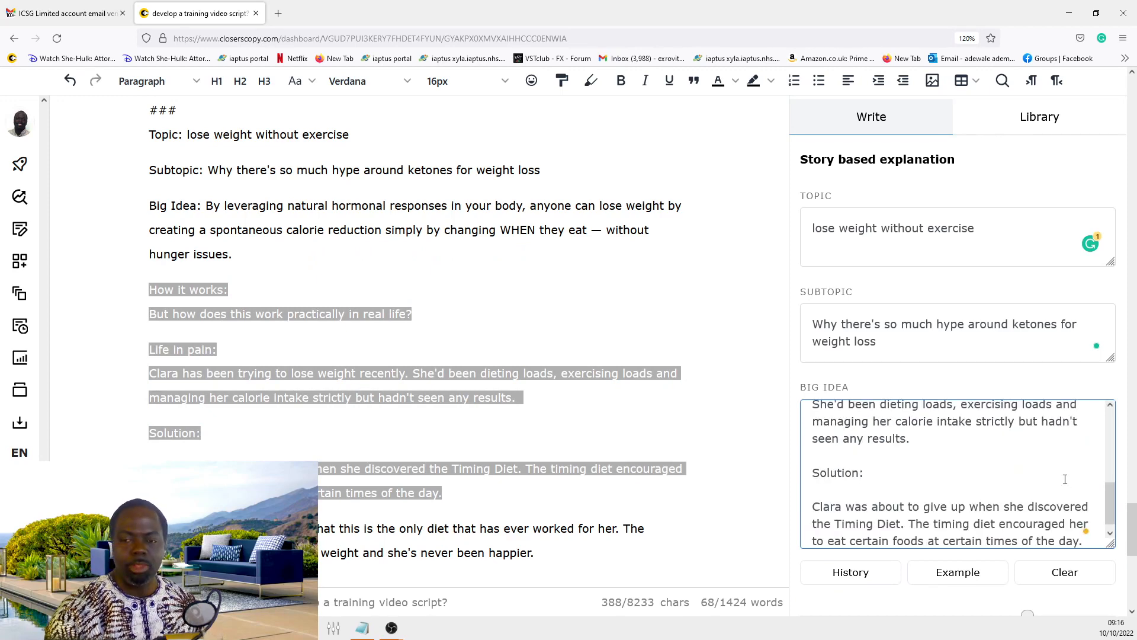
Step: Check the extended Big Idea input from the opening weight-loss idea through its "How it works", "Life in pain" and "Solution" parts
scroll(978, 452, "down", 1)
scroll(980, 454, "up", 5)
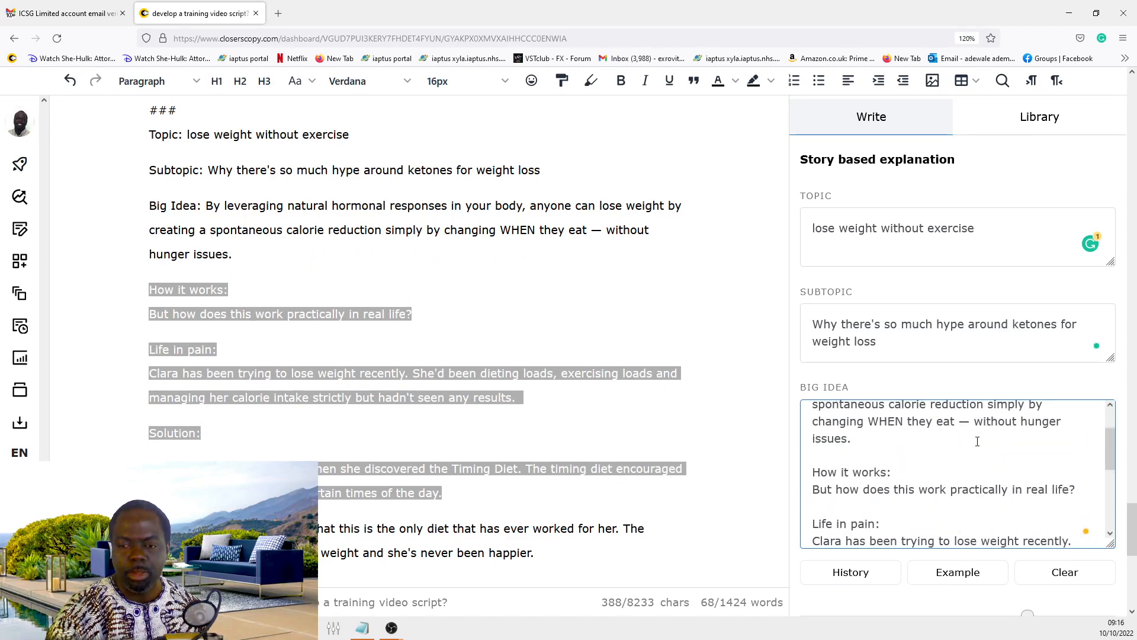
scroll(980, 454, "down", 6)
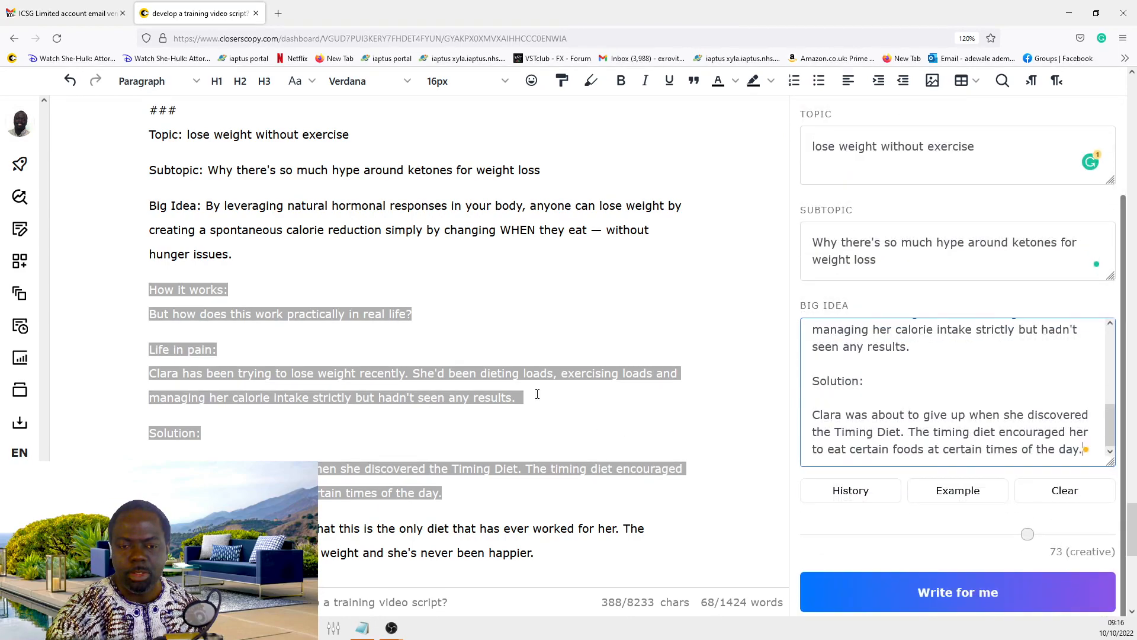
scroll(538, 394, "down", 1)
scroll(1110, 400, "up", 4)
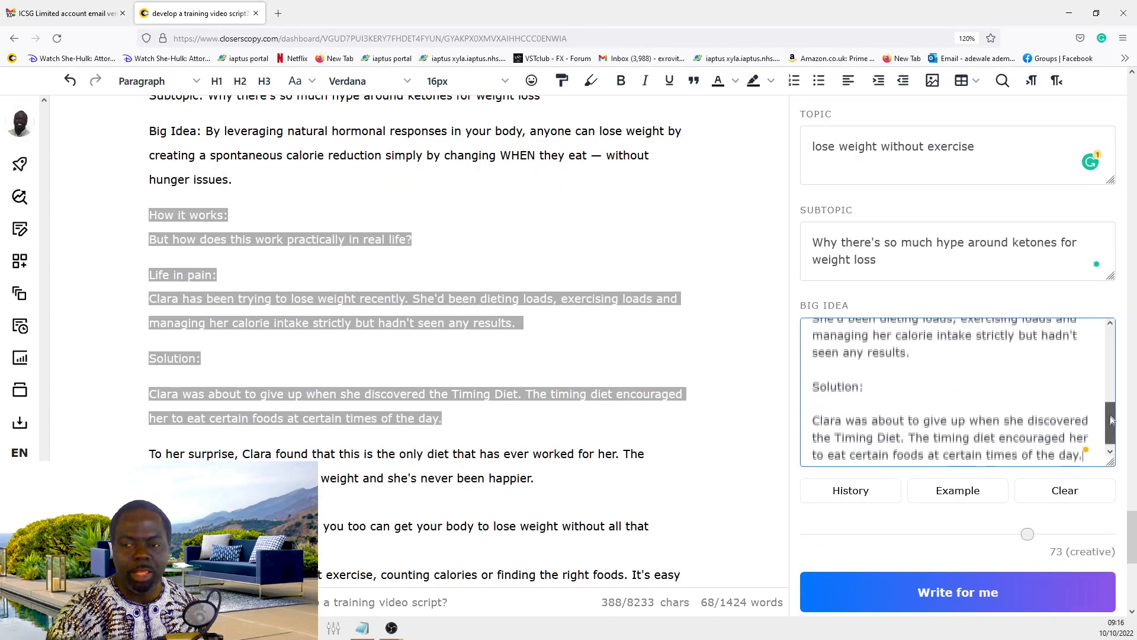
left_click_drag(1110, 385, 1110, 343)
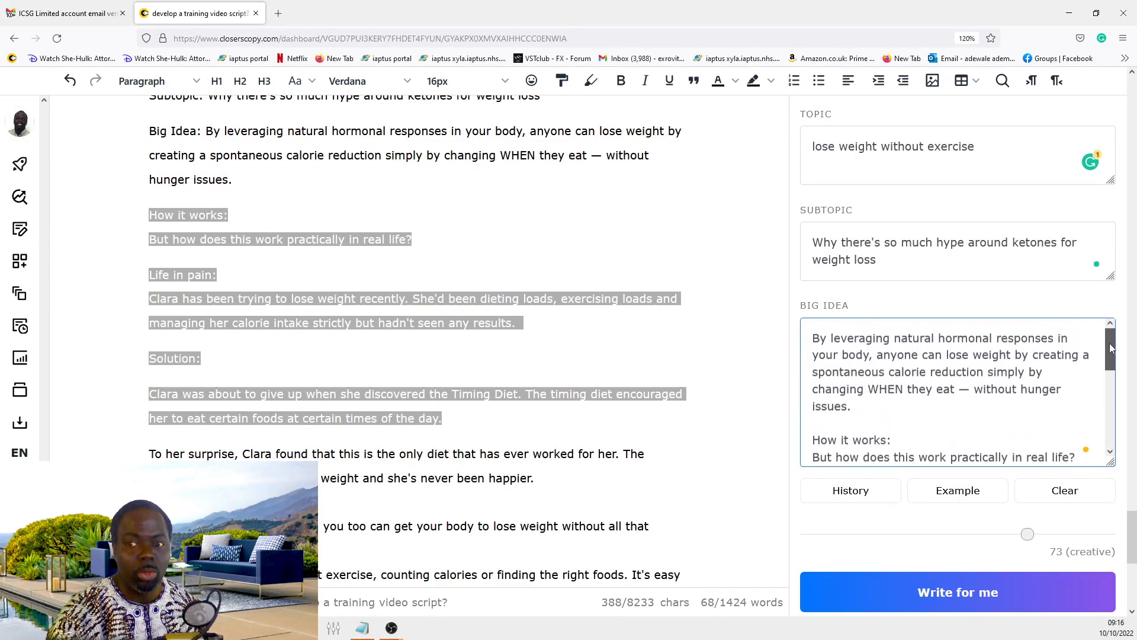
scroll(1101, 356, "down", 6)
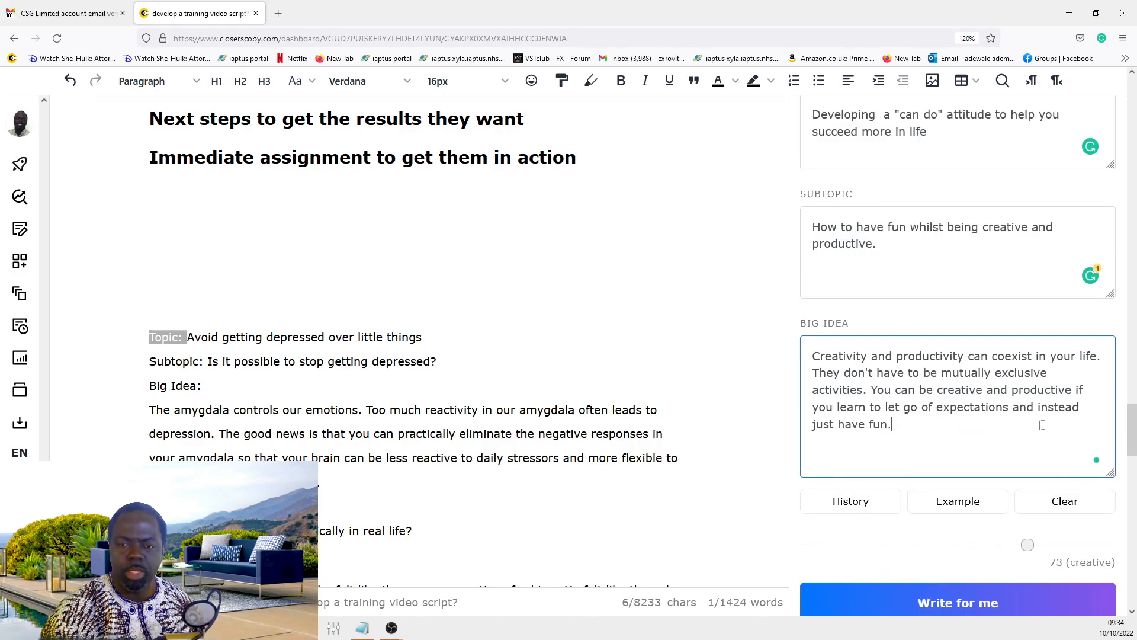
Step: Review the generated creativity and productivity story against the Subtopic and Big Idea inputs
scroll(958, 420, "down", 10)
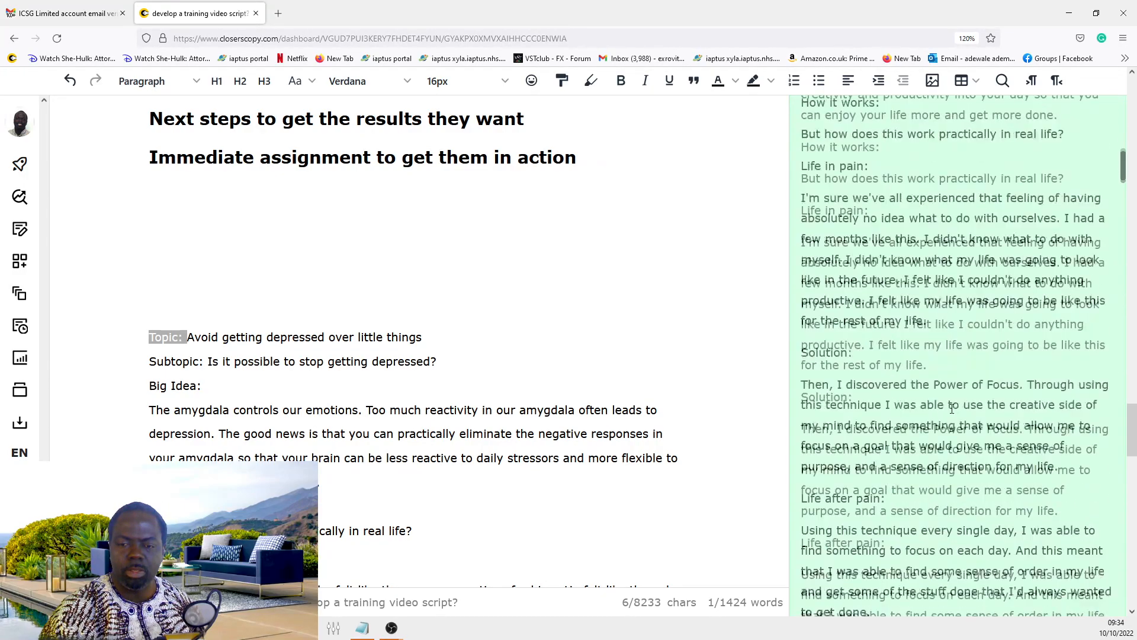
scroll(942, 388, "up", 10)
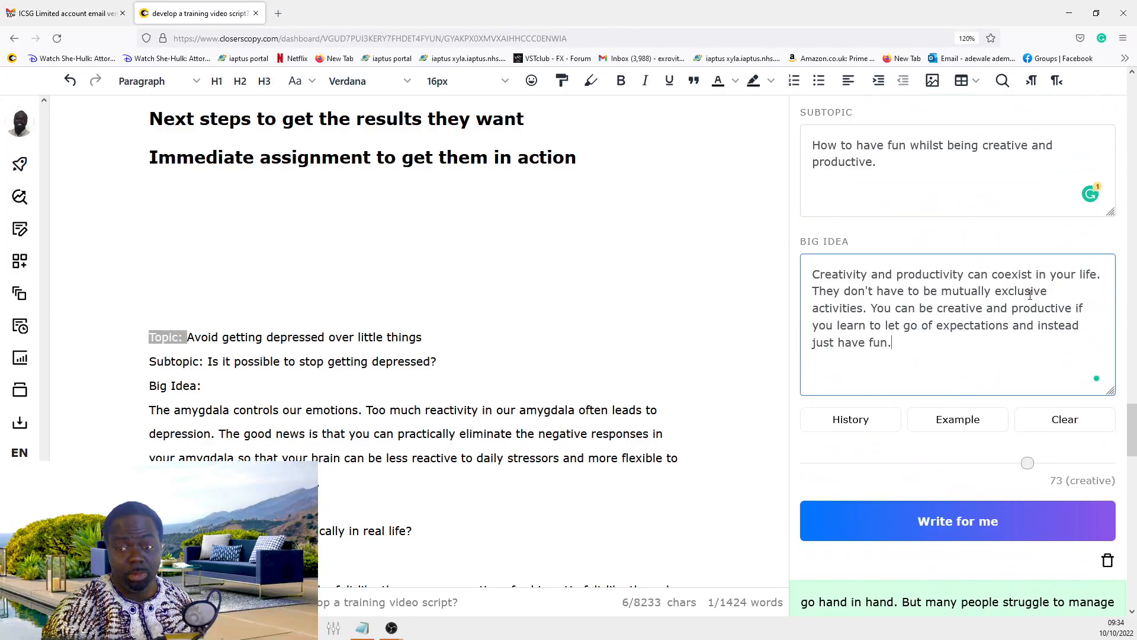
scroll(1001, 349, "down", 1)
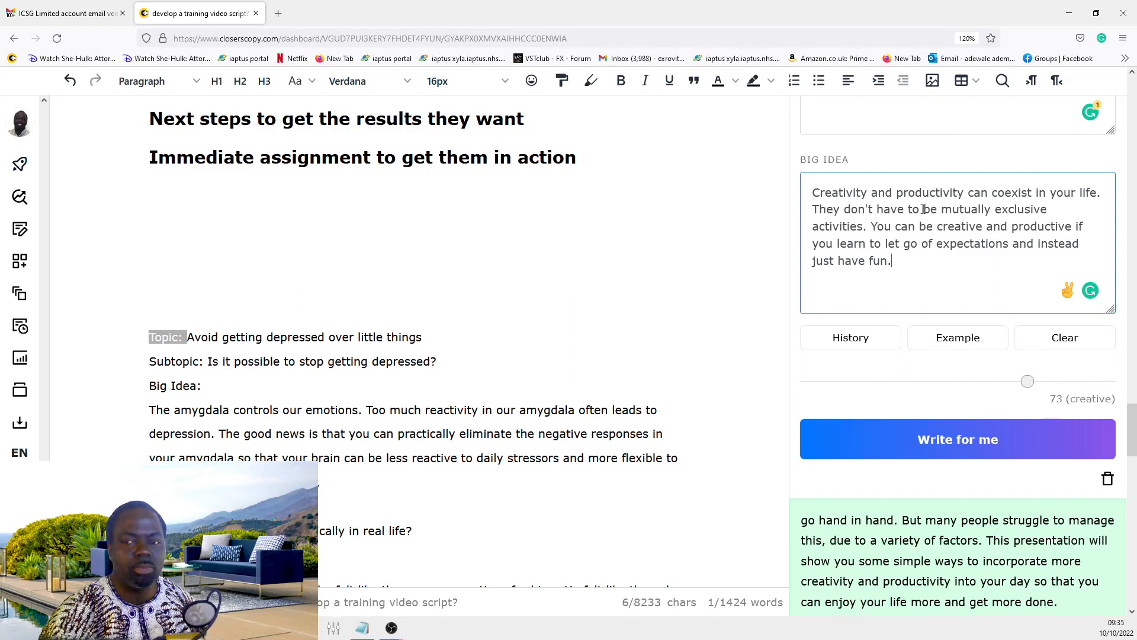
Step: Compare the Topic, Subtopic and Big Idea inputs with the generated stories, reading the marketing consultant's story from "Life in pain" to "Why this worked"
left_click_drag(926, 209, 981, 227)
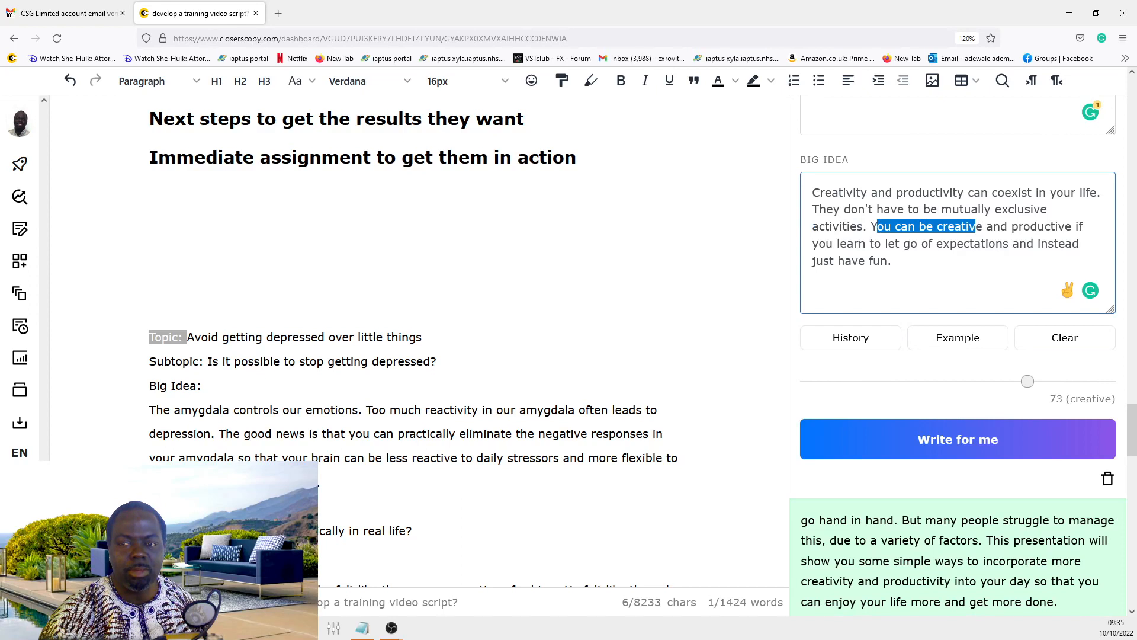
left_click(917, 253)
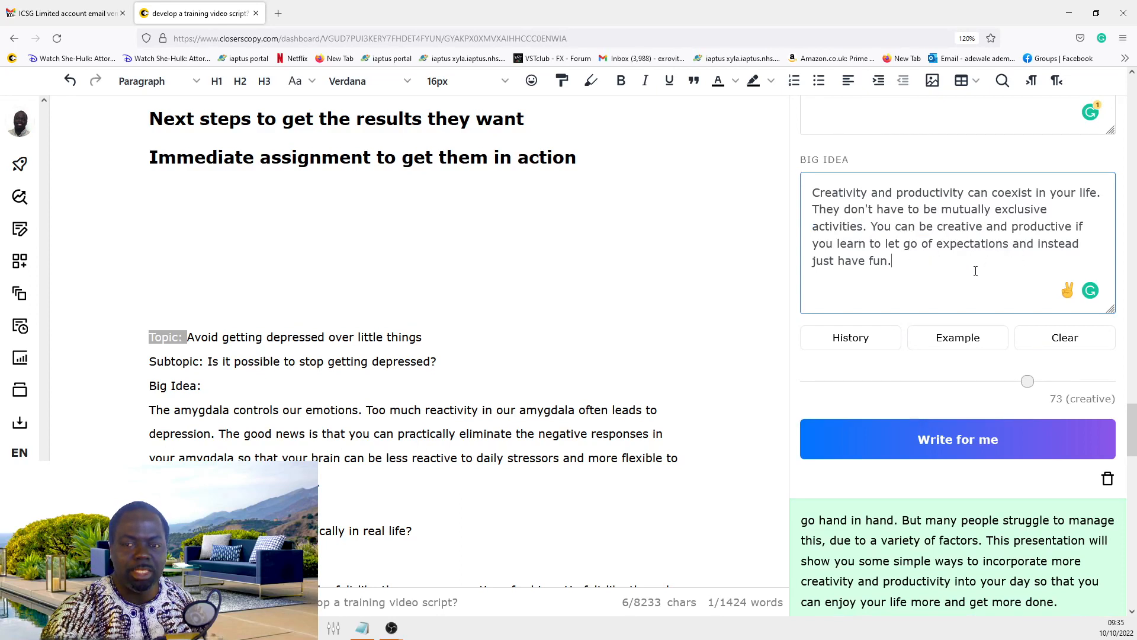
left_click_drag(1111, 309, 1107, 294)
scroll(922, 285, "up", 3)
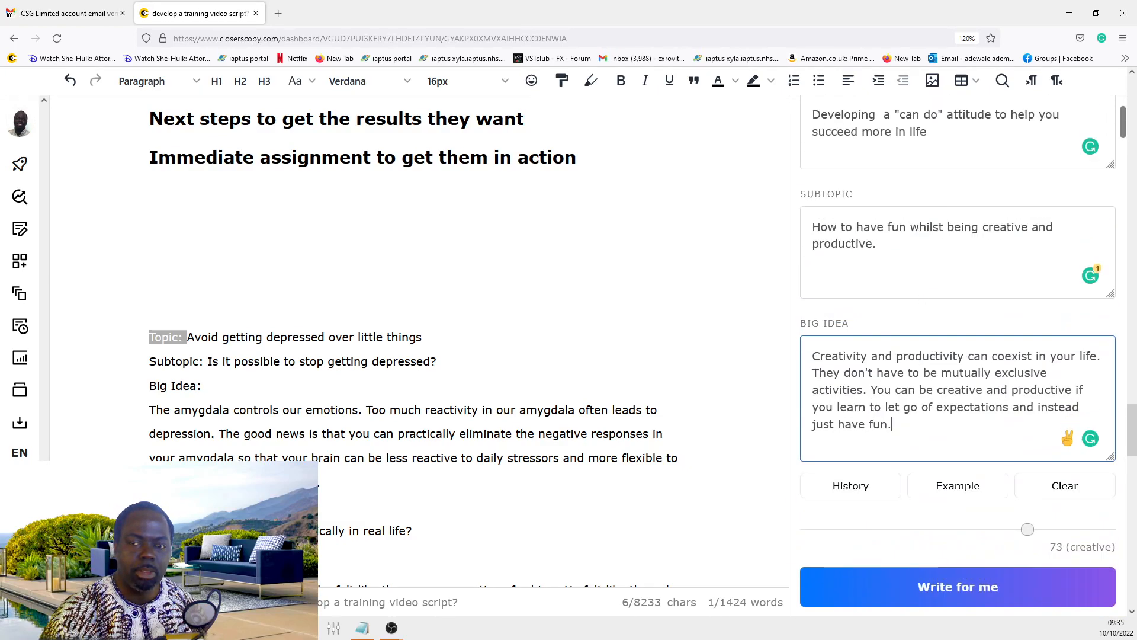
scroll(934, 355, "up", 3)
scroll(934, 349, "down", 3)
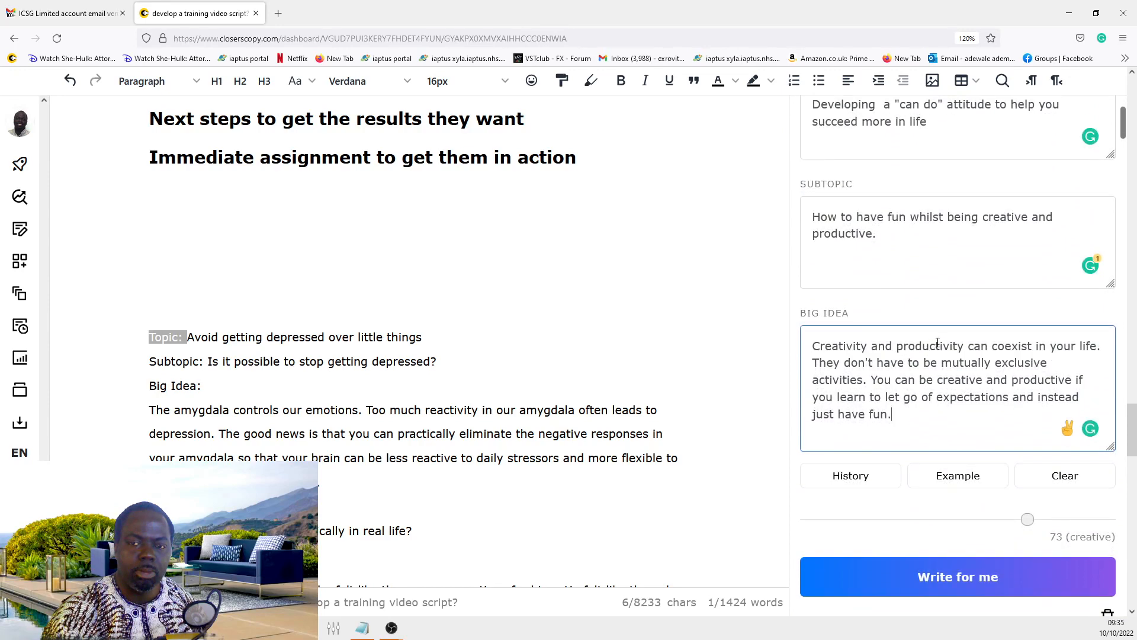
scroll(938, 343, "up", 3)
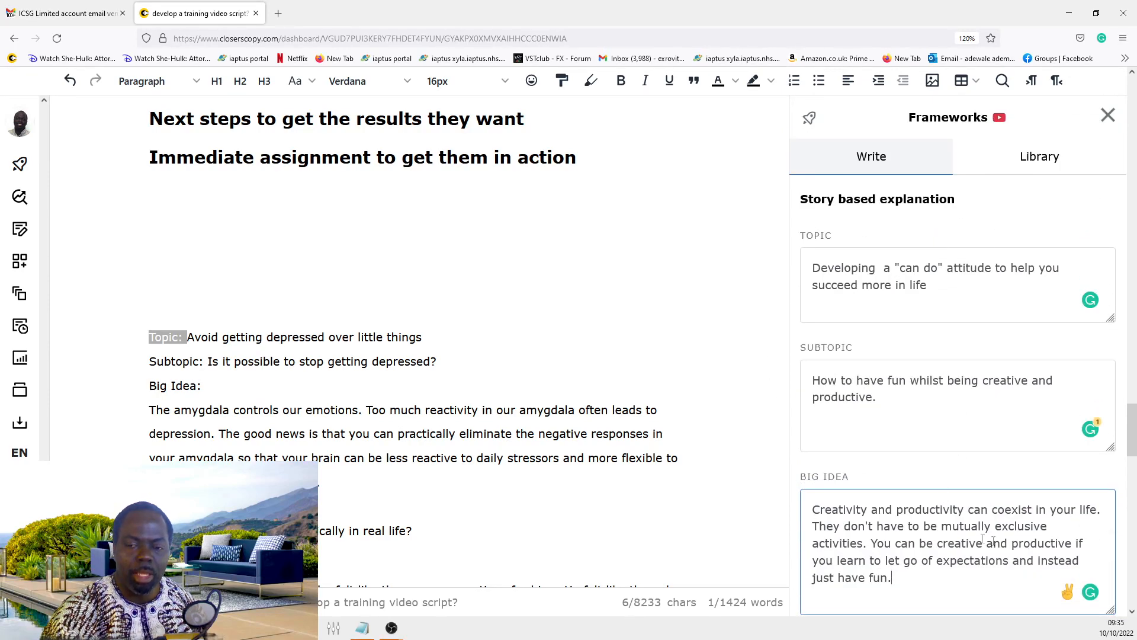
scroll(983, 539, "down", 10)
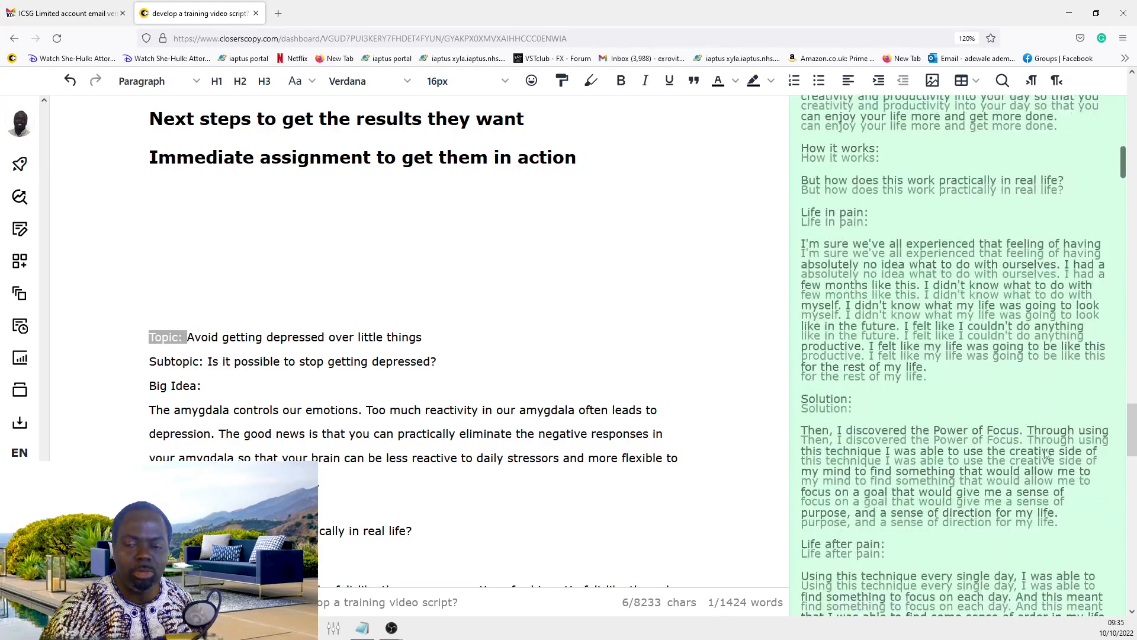
scroll(1047, 453, "down", 10)
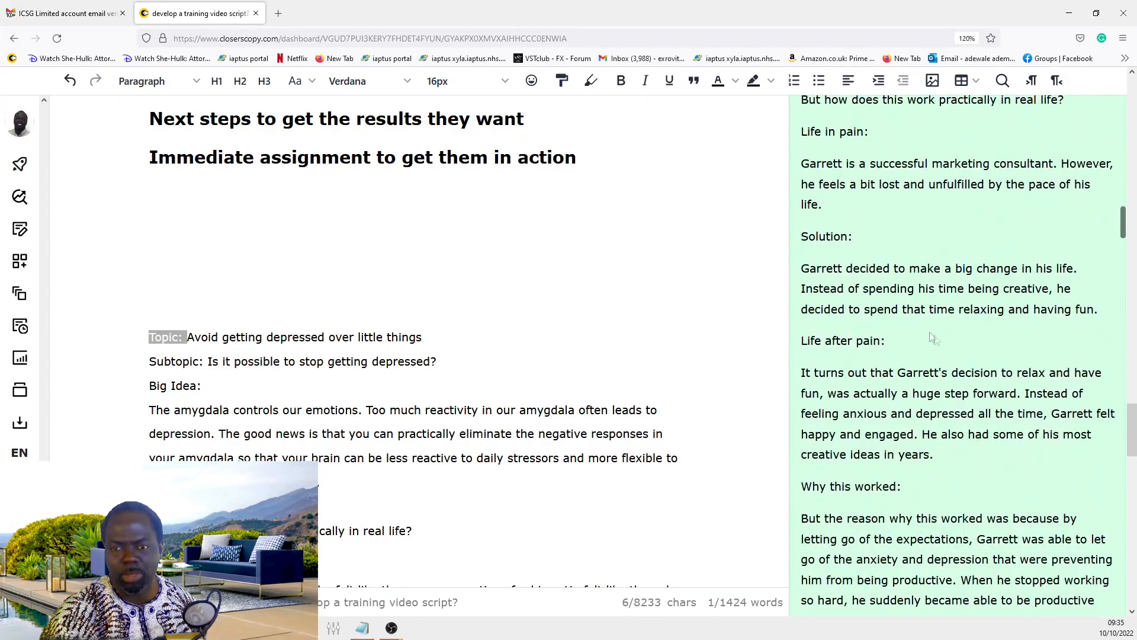
scroll(842, 233, "up", 2)
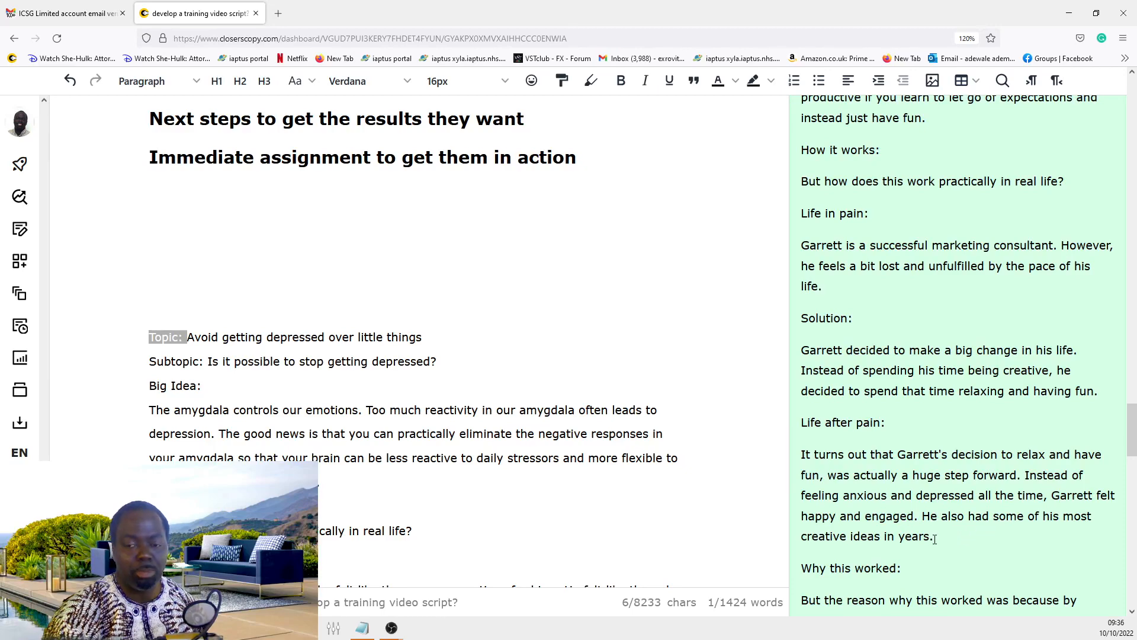
scroll(957, 537, "down", 1)
scroll(956, 508, "down", 1)
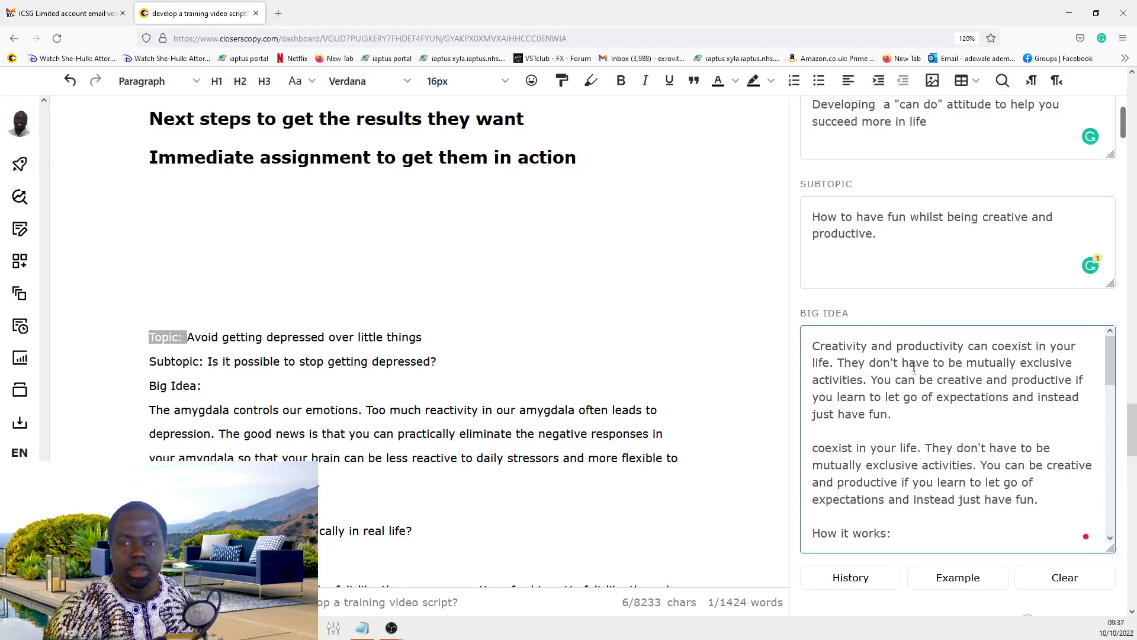
Step: Insert blank lines at the start of the Big Idea input and paste a copy of the Subtopic text above the existing idea
scroll(909, 293, "up", 2)
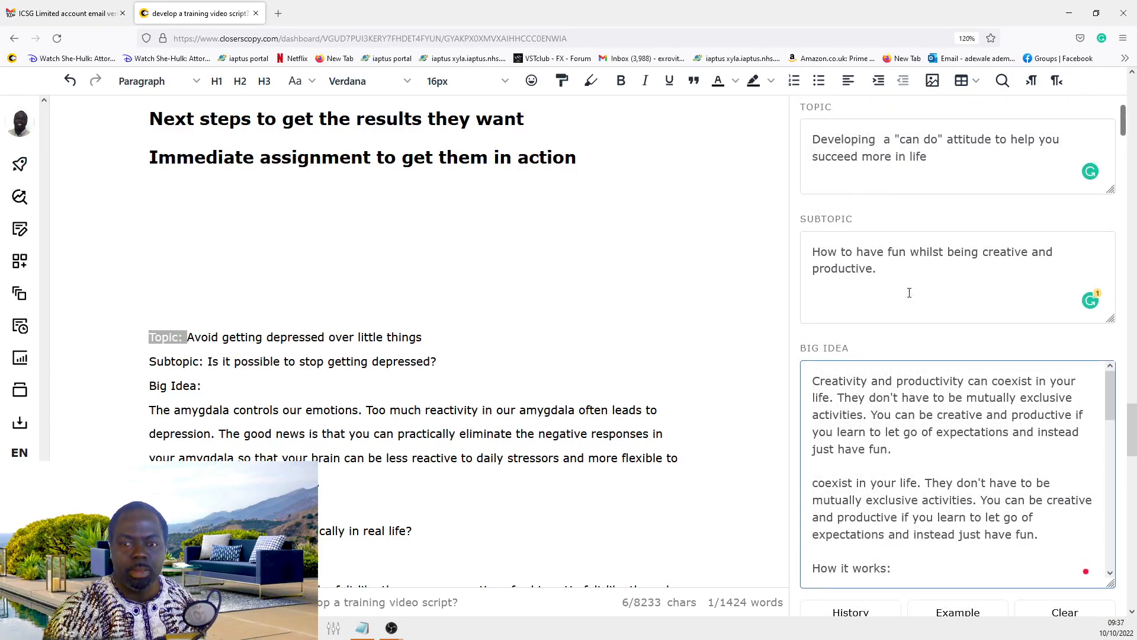
left_click(809, 426)
key("Return")
key("Return")
key("Return")
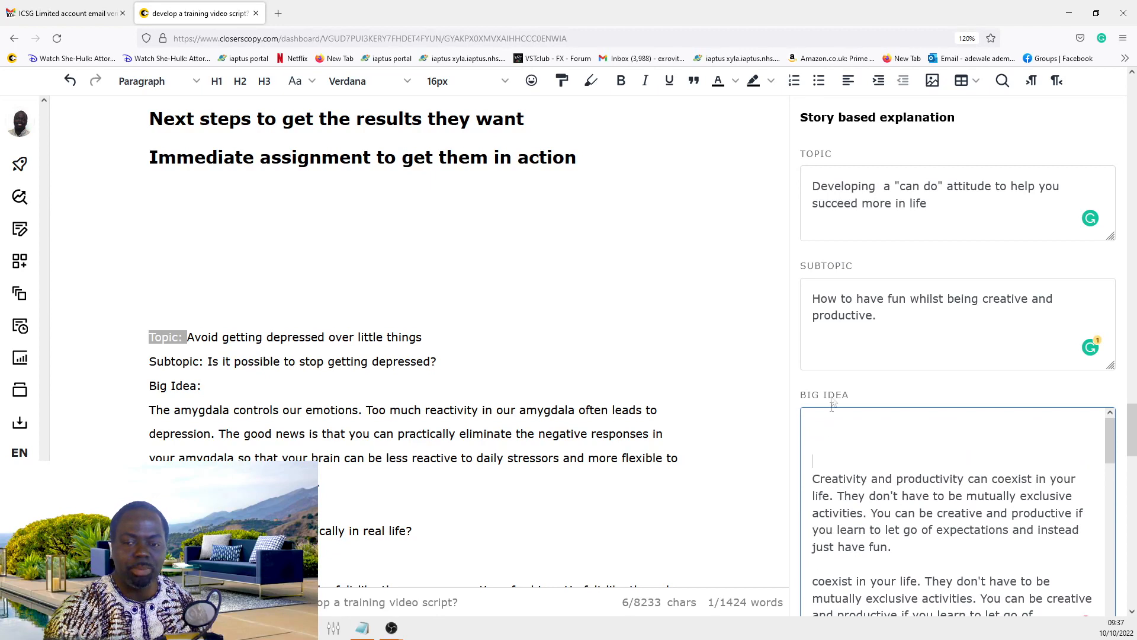
left_click_drag(914, 317, 805, 296)
key("ctrl+c")
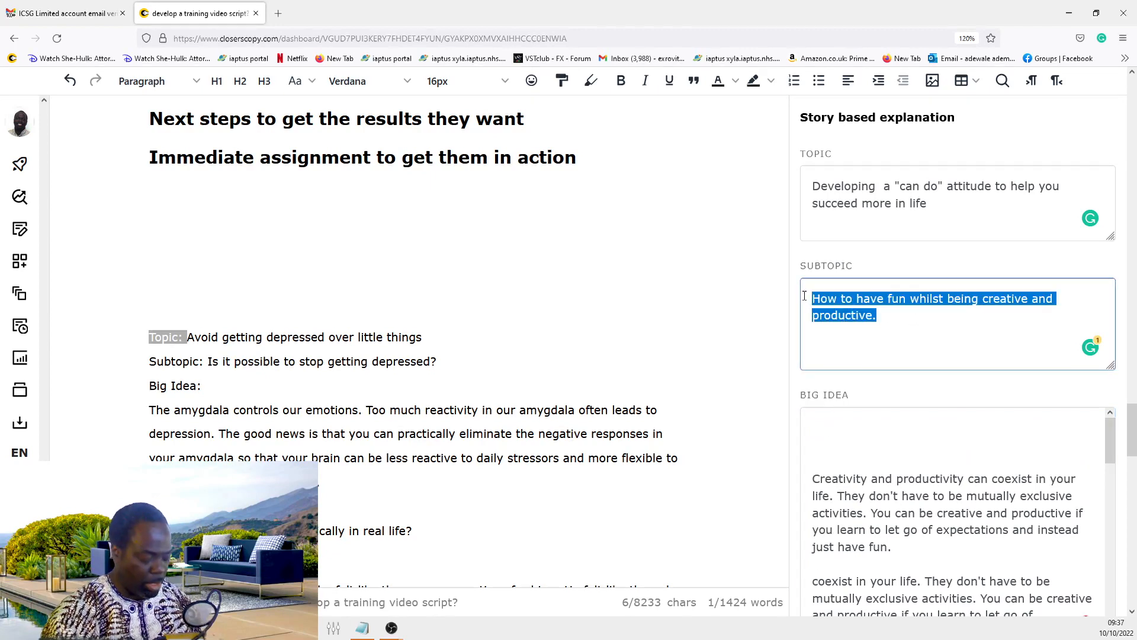
left_click(828, 444)
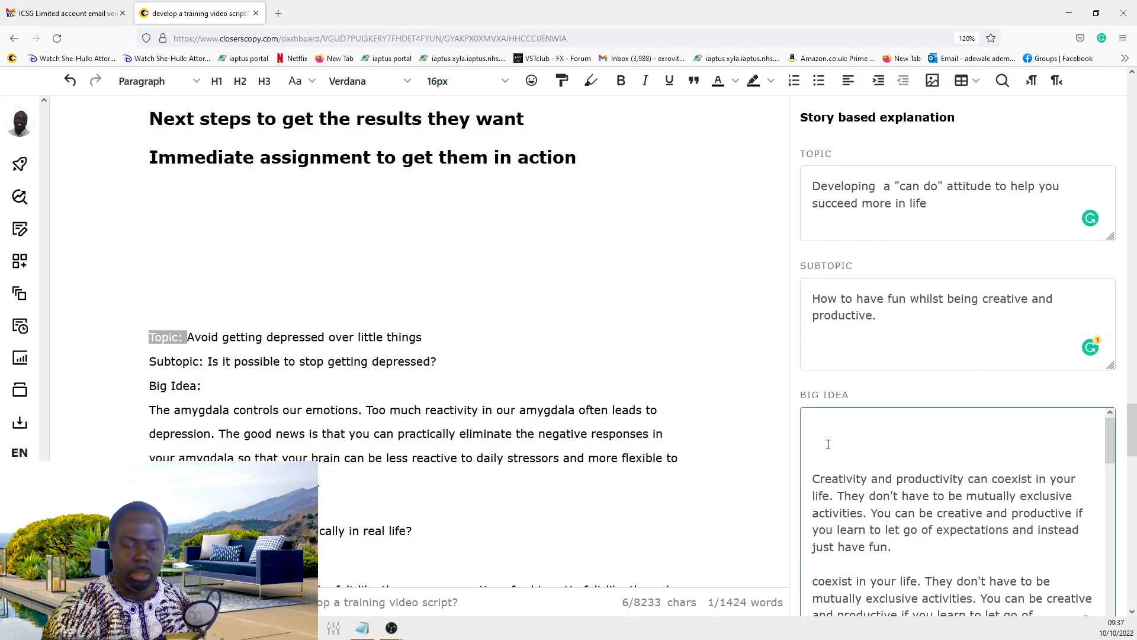
key("ctrl+v")
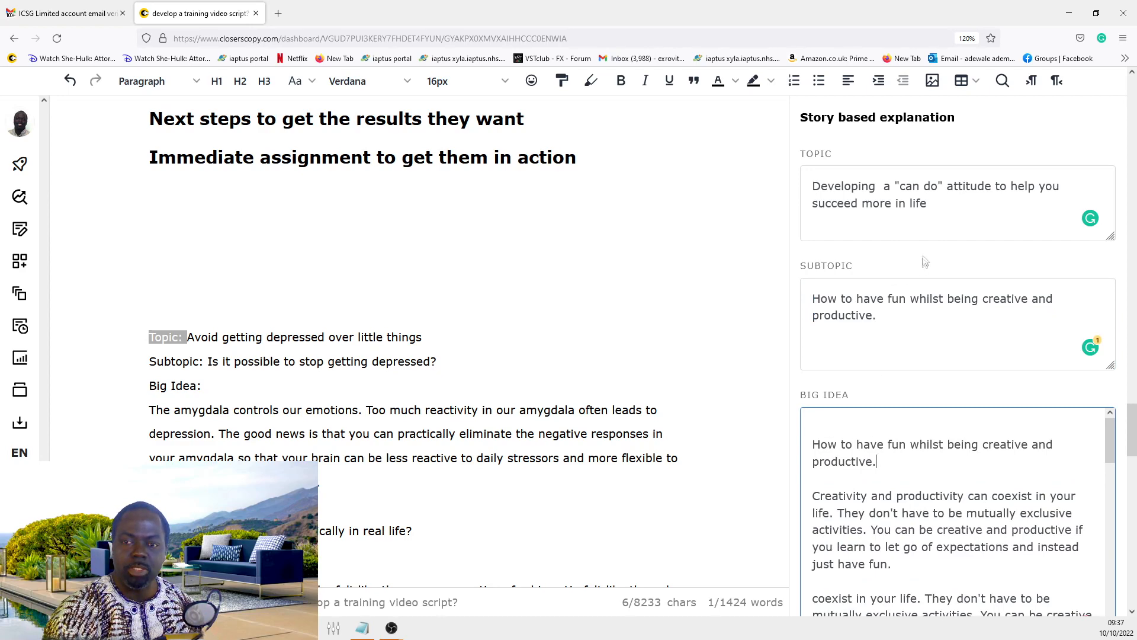
Step: Copy the Topic text and make room for it above the copied subtopic in the Big Idea input
left_click_drag(979, 212, 798, 191)
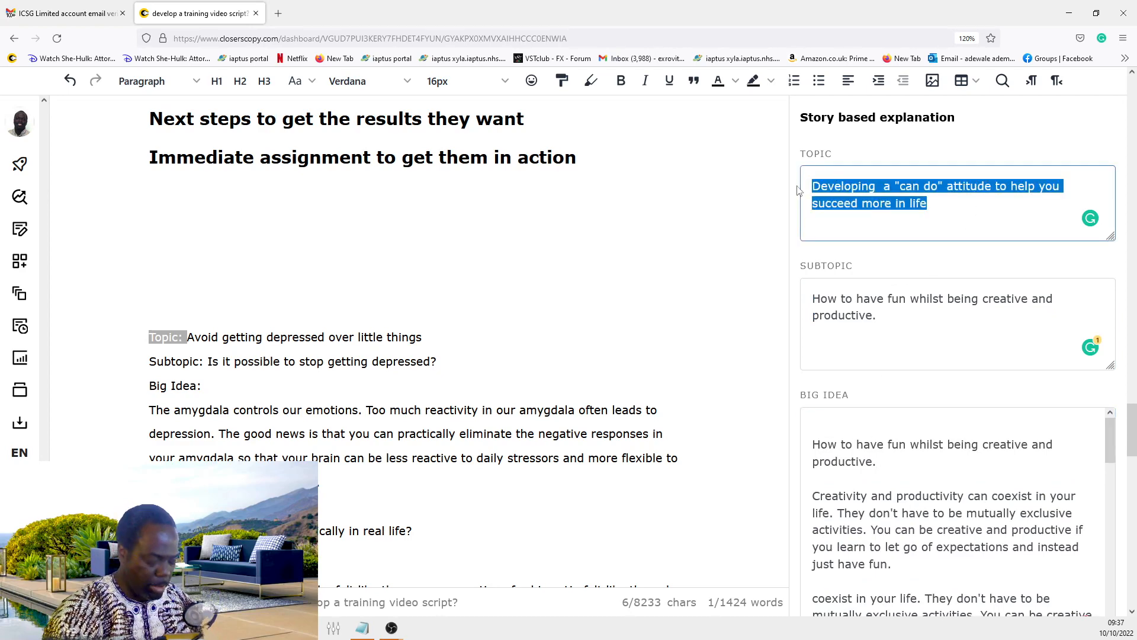
left_click(814, 444)
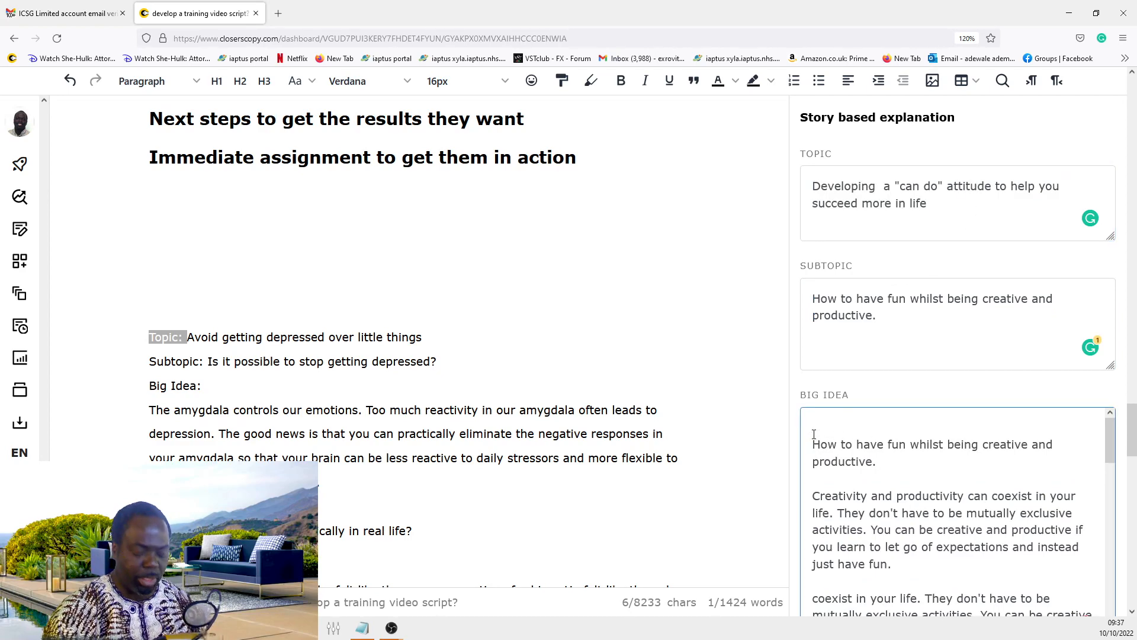
key("Return")
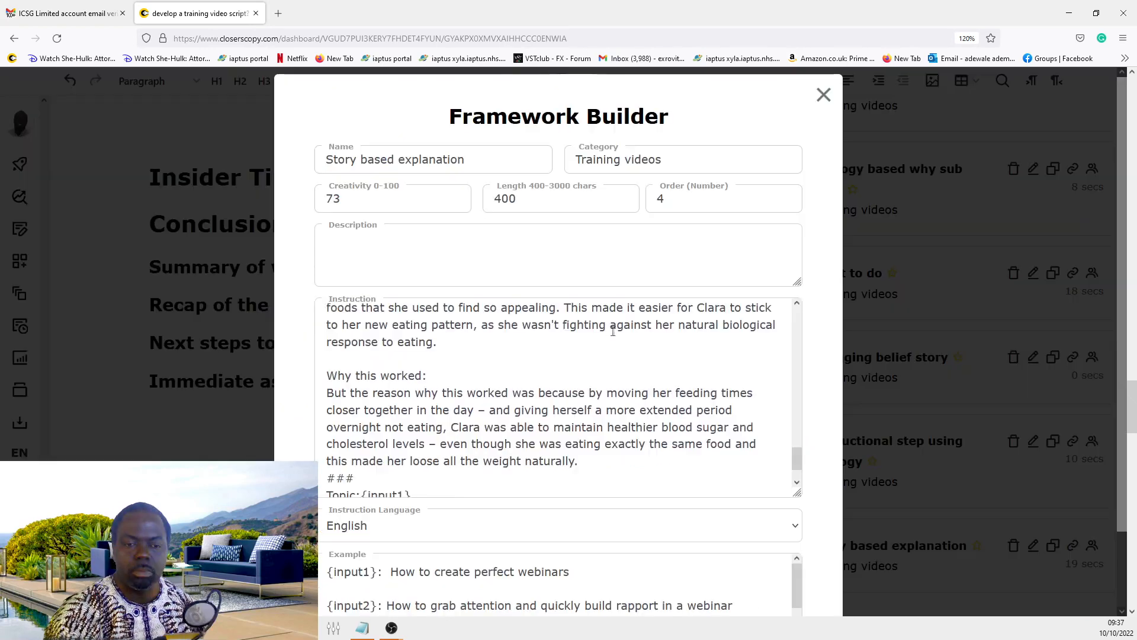
Step: Paste the creativity and productivity example after the last ### in the Story based explanation instruction, close it with another ###, and save the framework
scroll(613, 330, "down", 2)
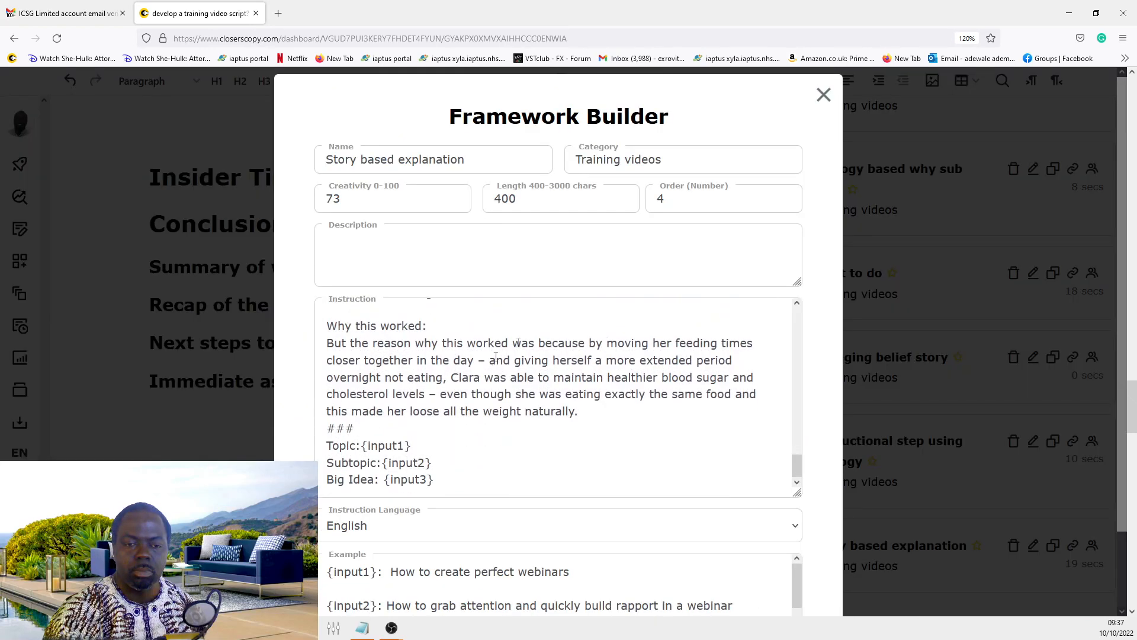
left_click(371, 427)
key("Return")
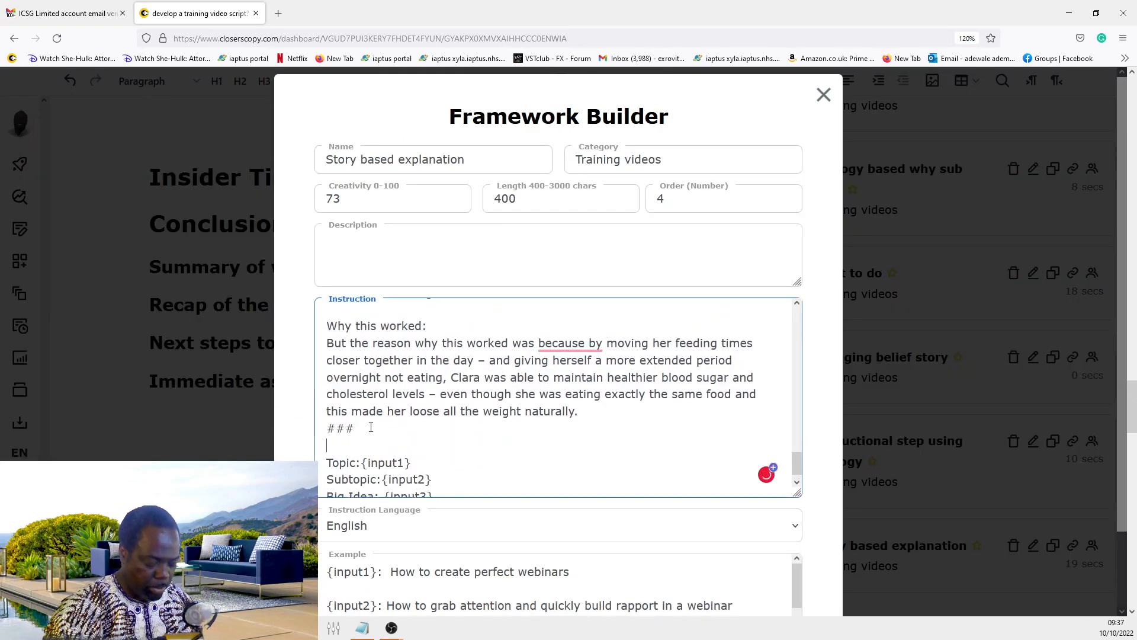
key("ctrl+v")
key("Return")
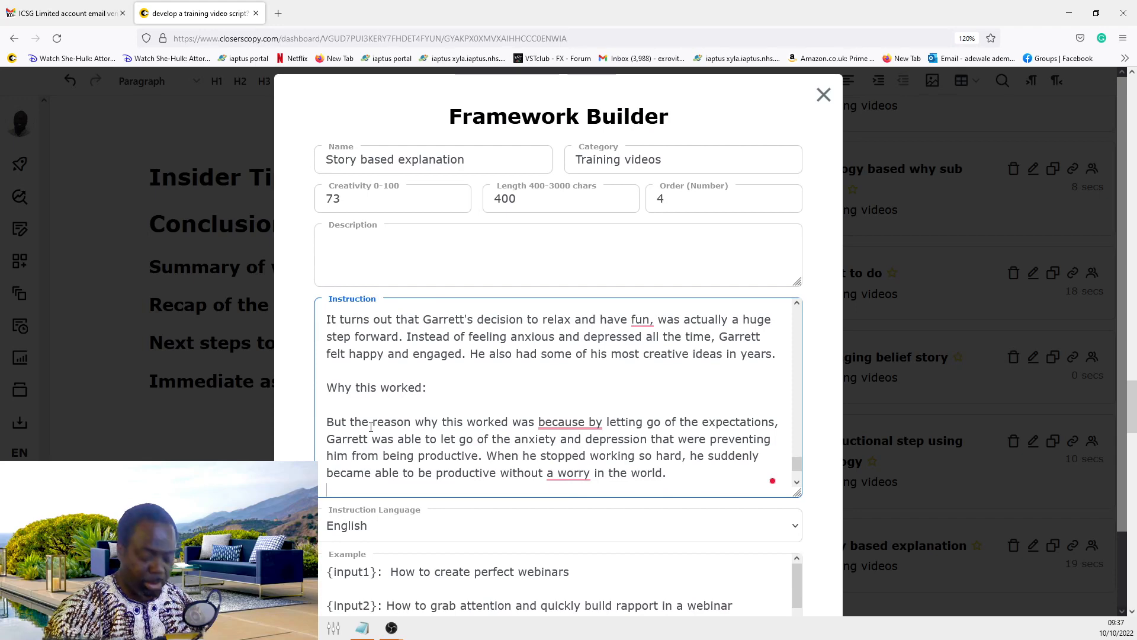
type("###")
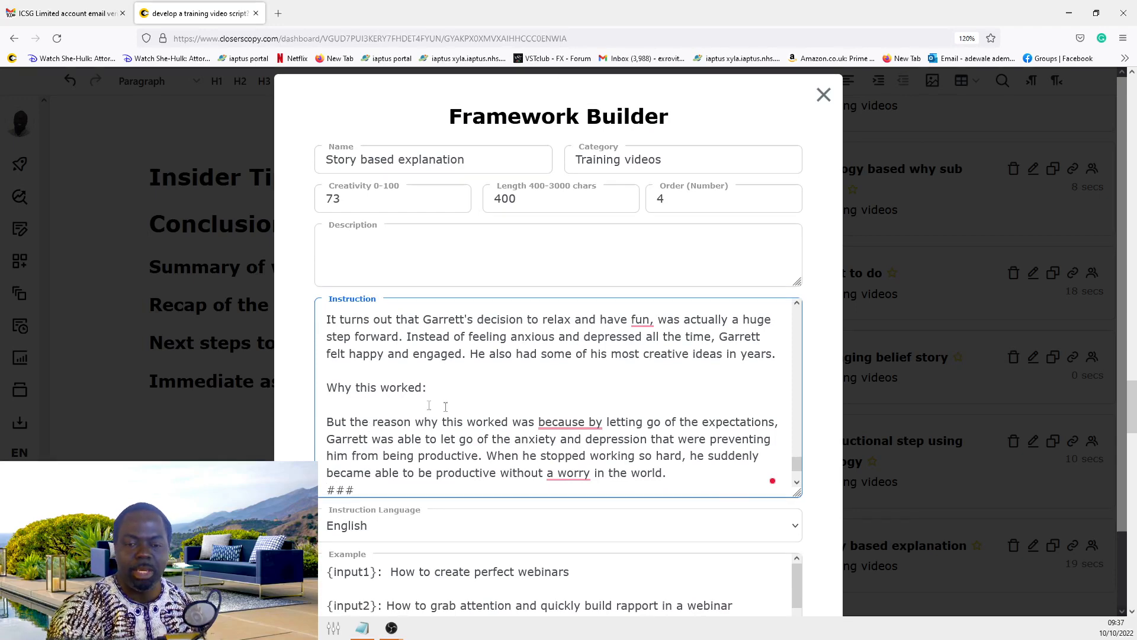
scroll(663, 460, "down", 3)
left_click(789, 575)
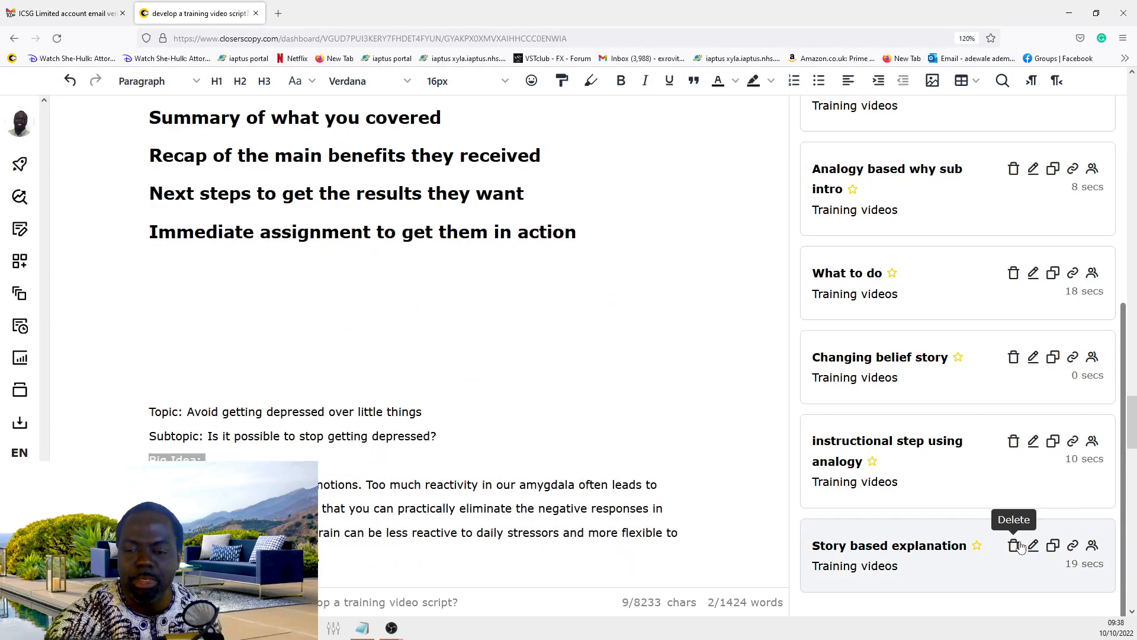
Step: Open the Story based explanation framework and check its inputs and the creativity and productivity example added to its instruction
left_click(933, 551)
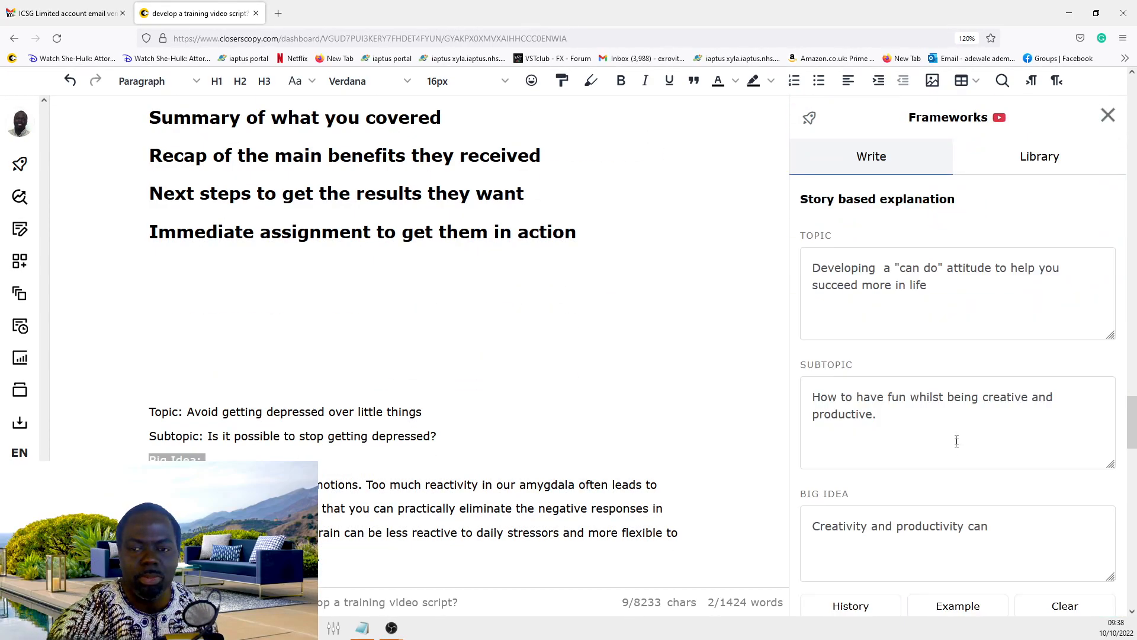
scroll(967, 362, "down", 5)
scroll(968, 362, "down", 3)
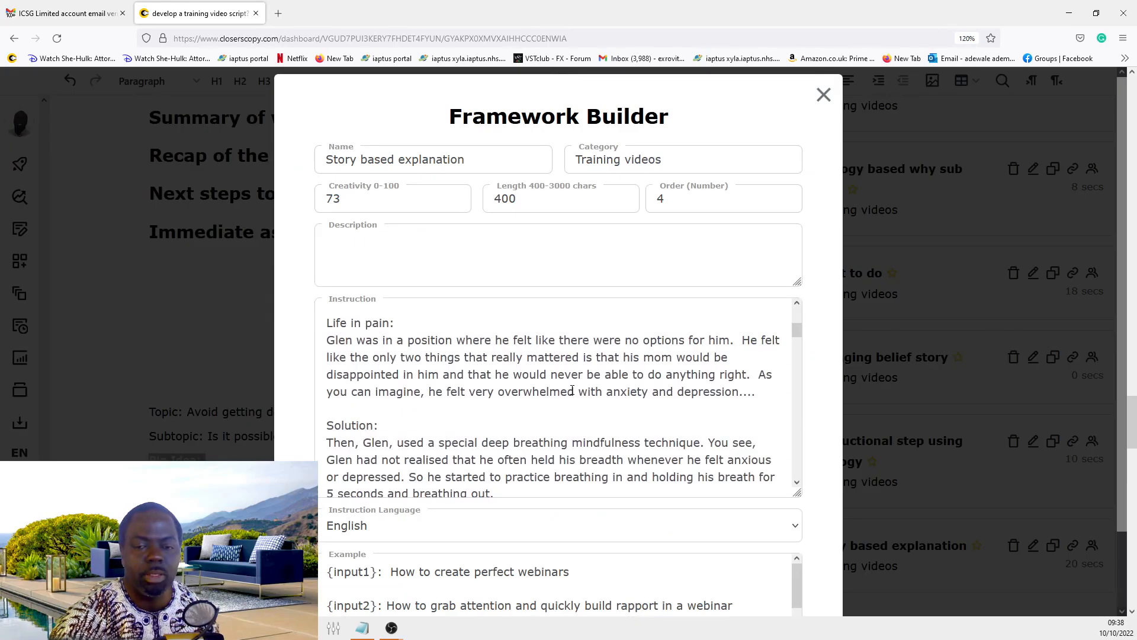
scroll(492, 405, "down", 15)
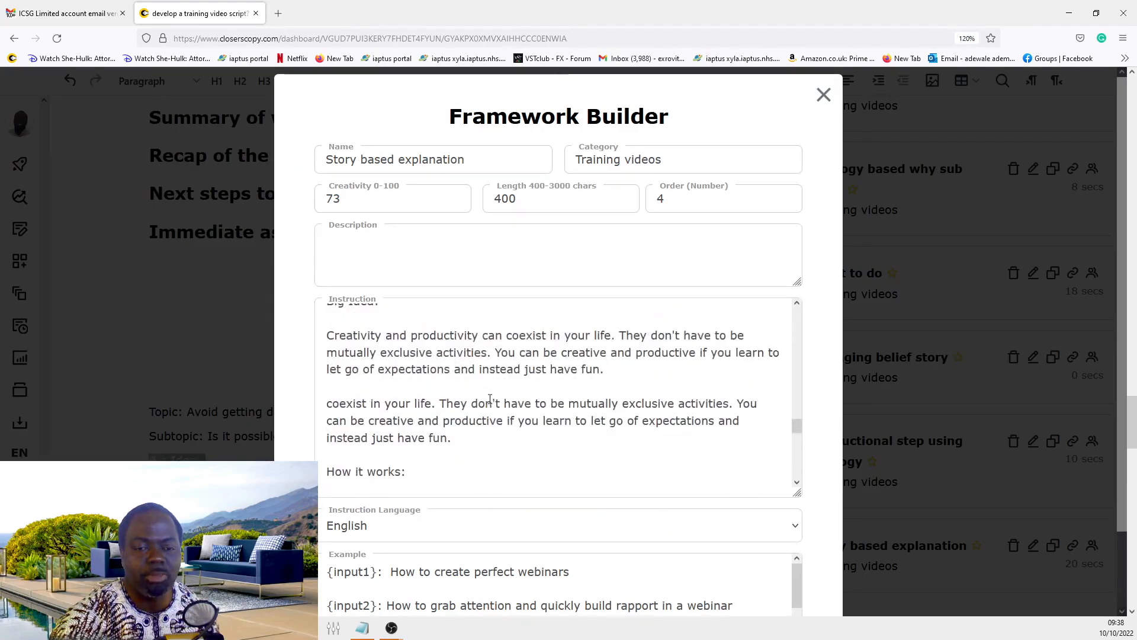
scroll(490, 399, "down", 10)
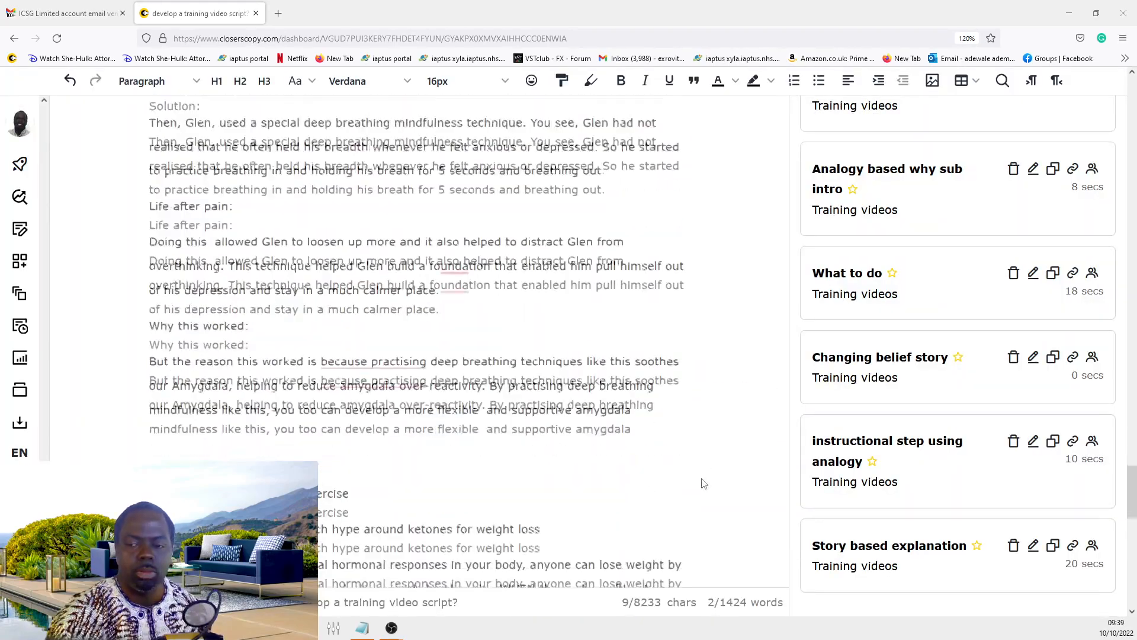
Step: Review the script outline from the "Stories & Parables" section and its belief-change points to the "Insider Tips & helpful tools or resources" heading
scroll(704, 484, "down", 15)
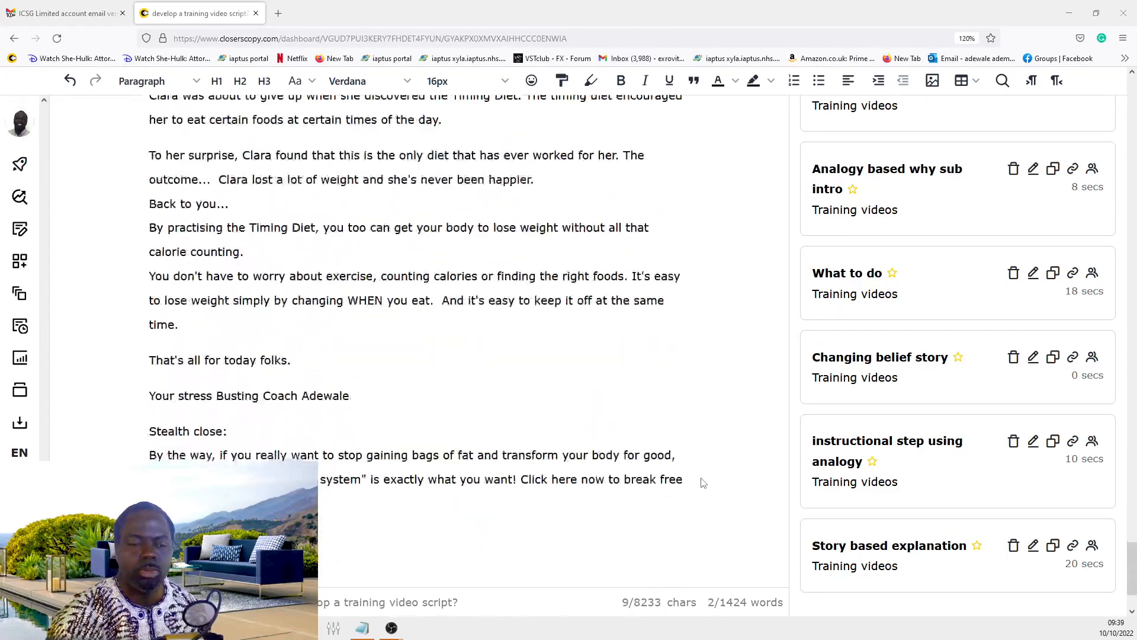
scroll(441, 349, "up", 15)
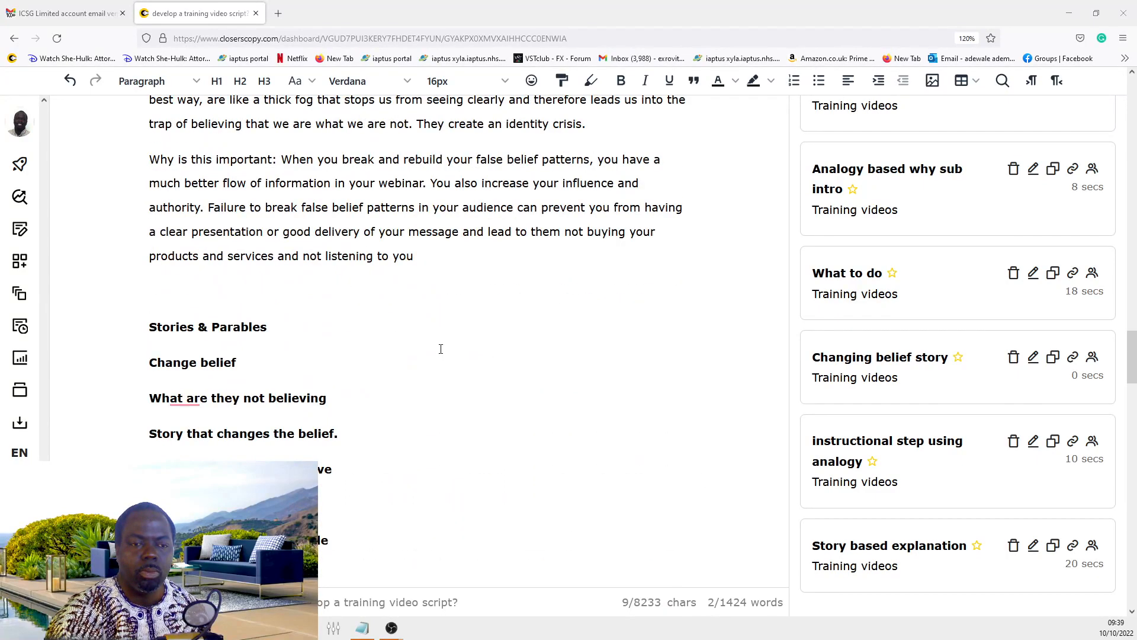
left_click_drag(267, 327, 201, 327)
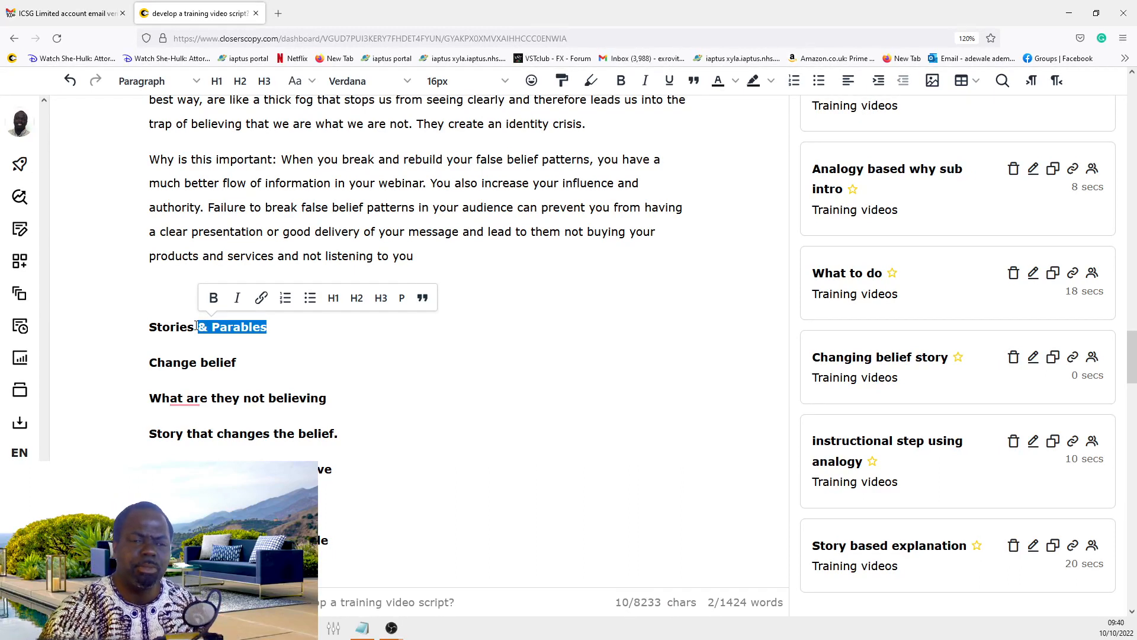
left_click_drag(249, 364, 142, 359)
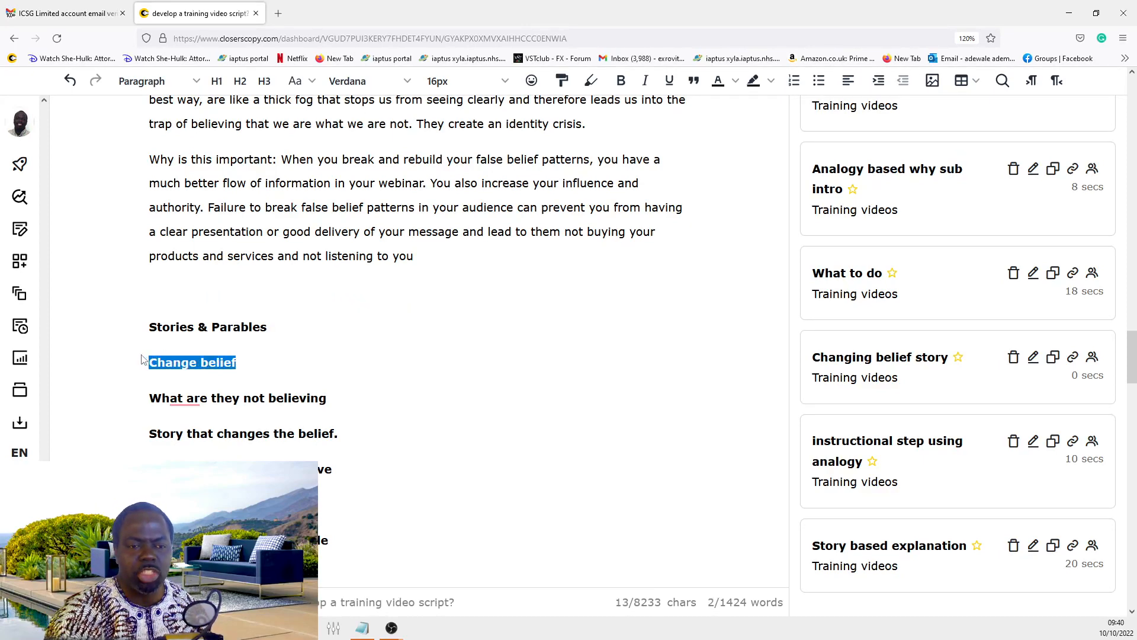
scroll(346, 462, "down", 1)
left_click_drag(346, 464, 203, 256)
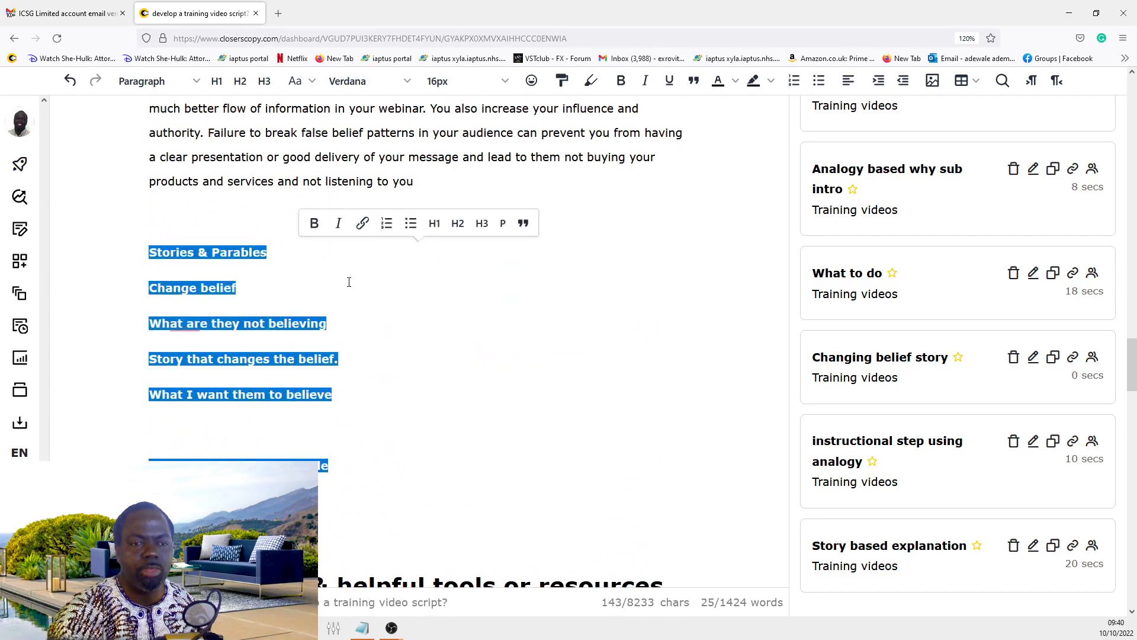
scroll(274, 261, "up", 1)
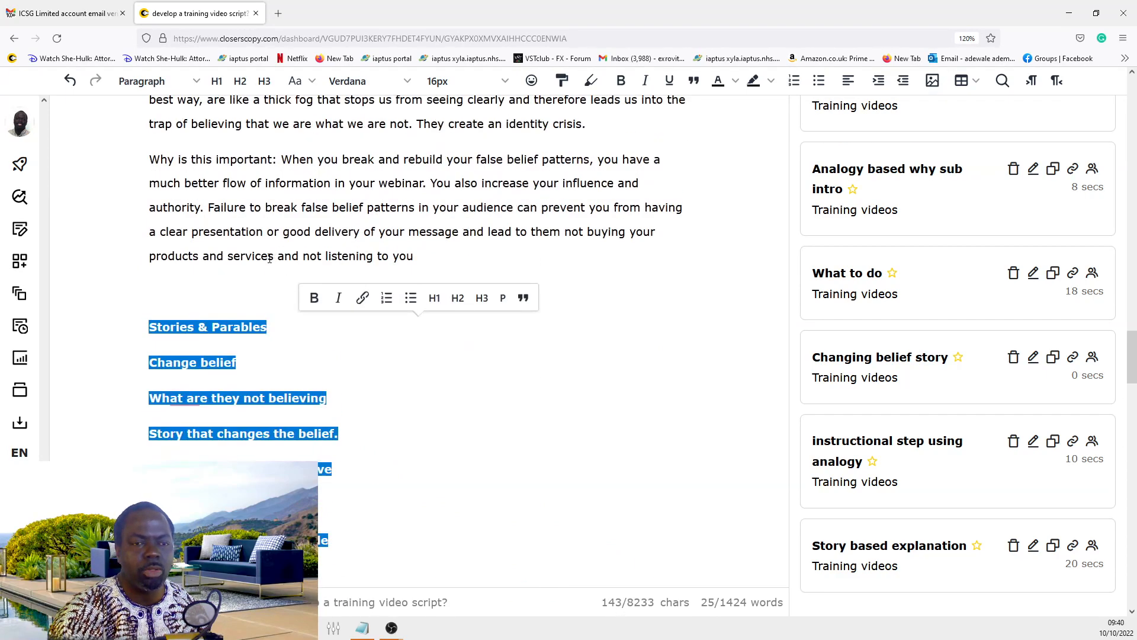
scroll(275, 257, "up", 3)
scroll(275, 257, "down", 10)
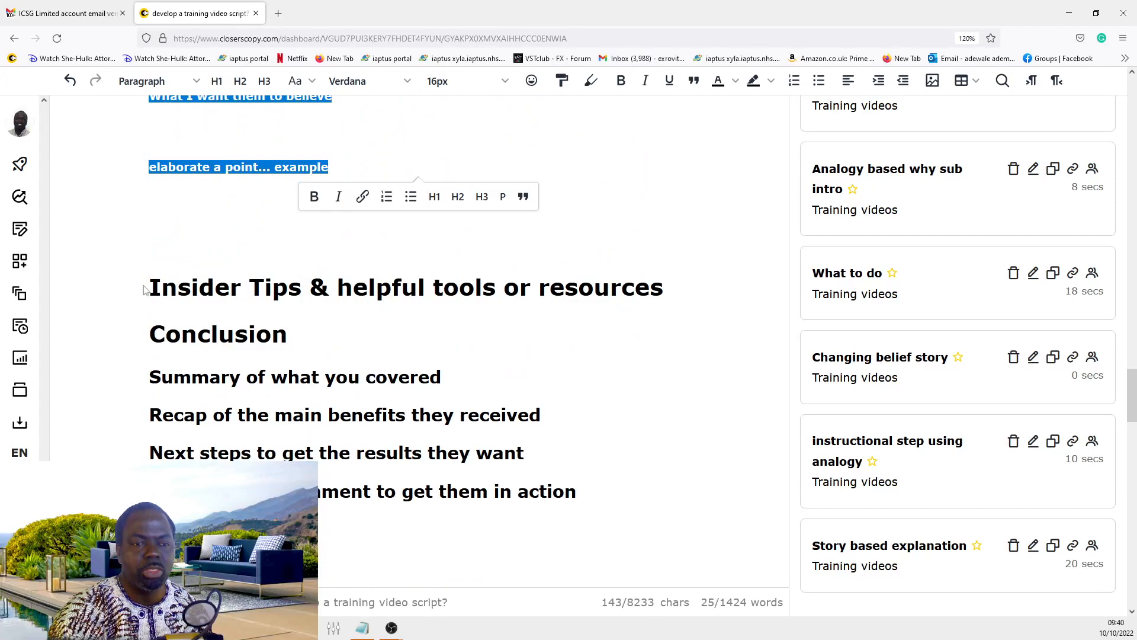
left_click_drag(150, 287, 609, 289)
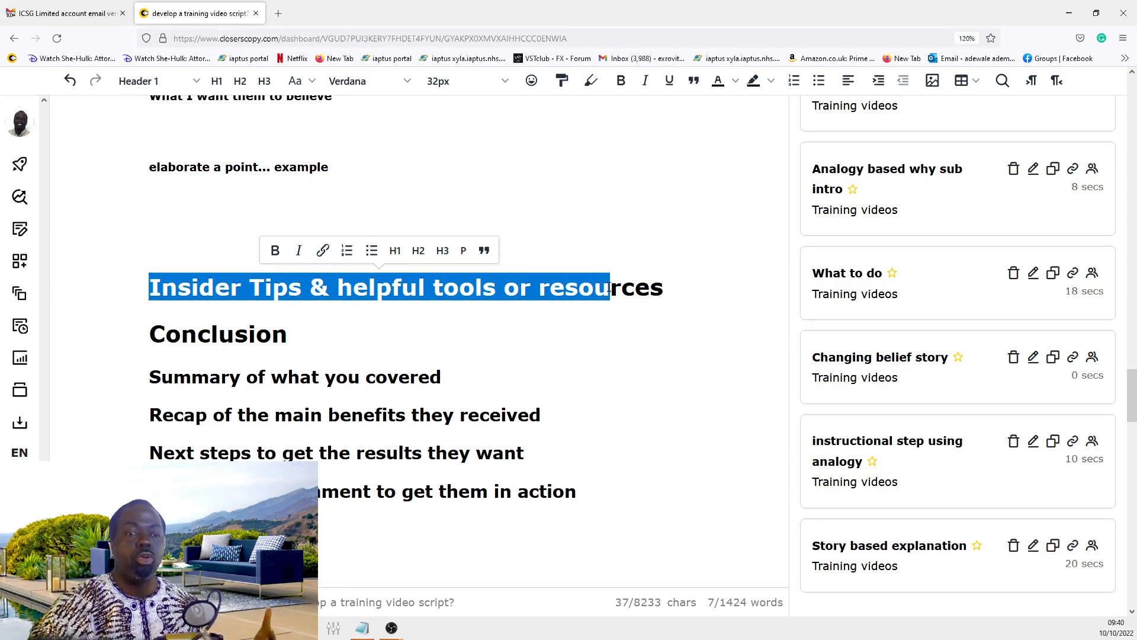
left_click_drag(609, 289, 664, 289)
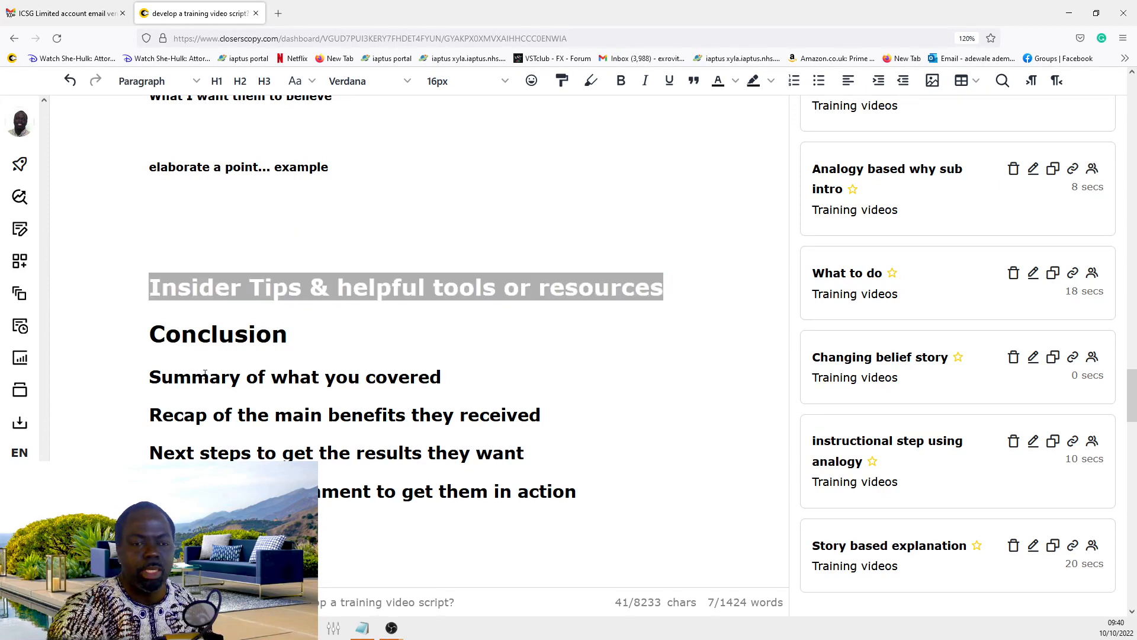
Step: Remove the extra blank line above the "Insider Tips & helpful tools or resources" heading and add an empty line below it
left_click(173, 204)
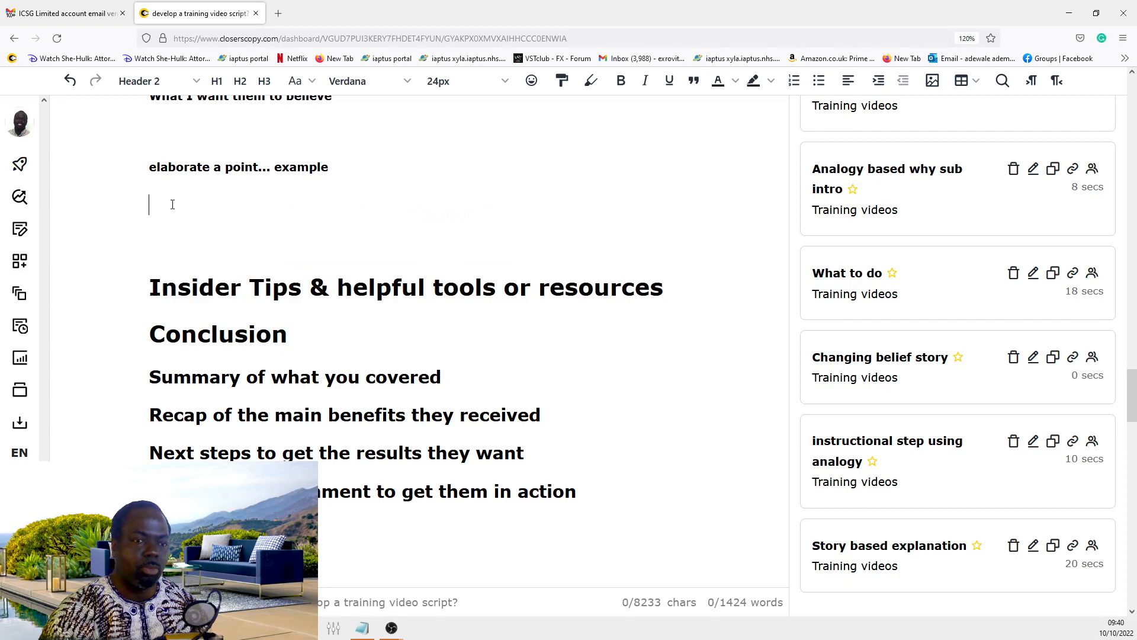
key("BackSpace")
key("Return")
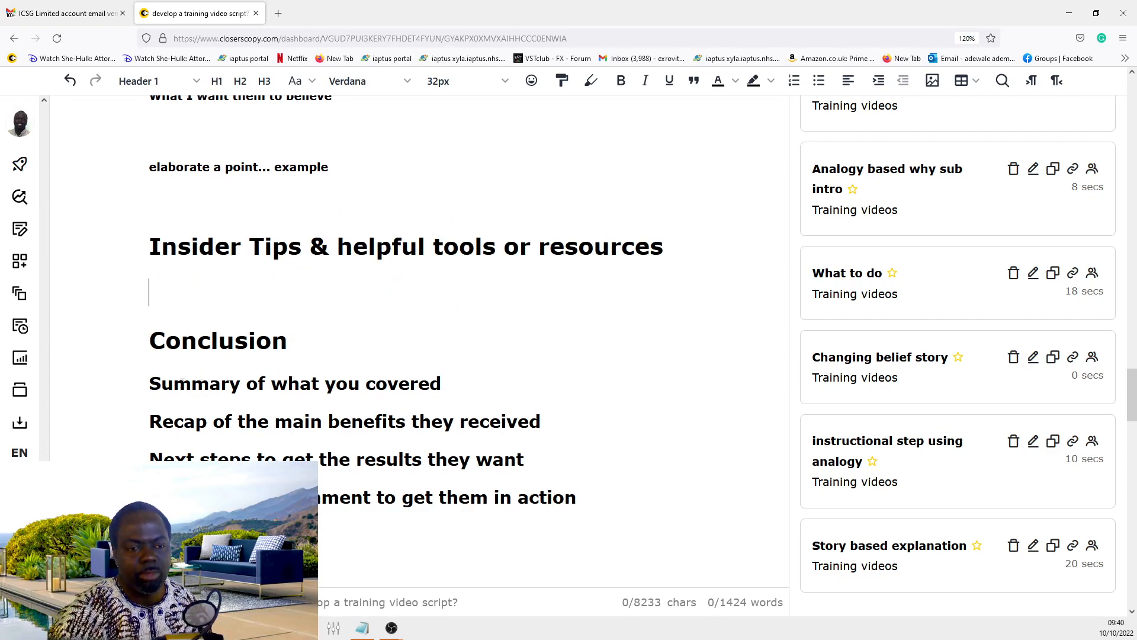
Step: Review the Conclusion outline points: summary of what was covered, recap of main benefits, next steps, and the final point on getting them in action
left_click_drag(160, 384, 437, 379)
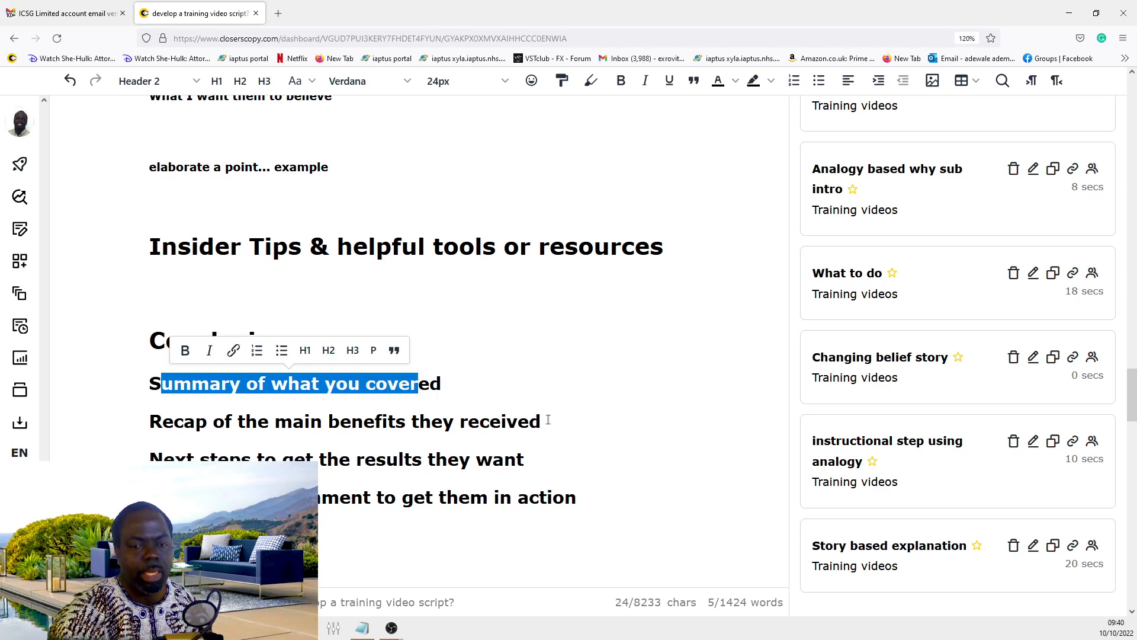
left_click_drag(543, 420, 145, 415)
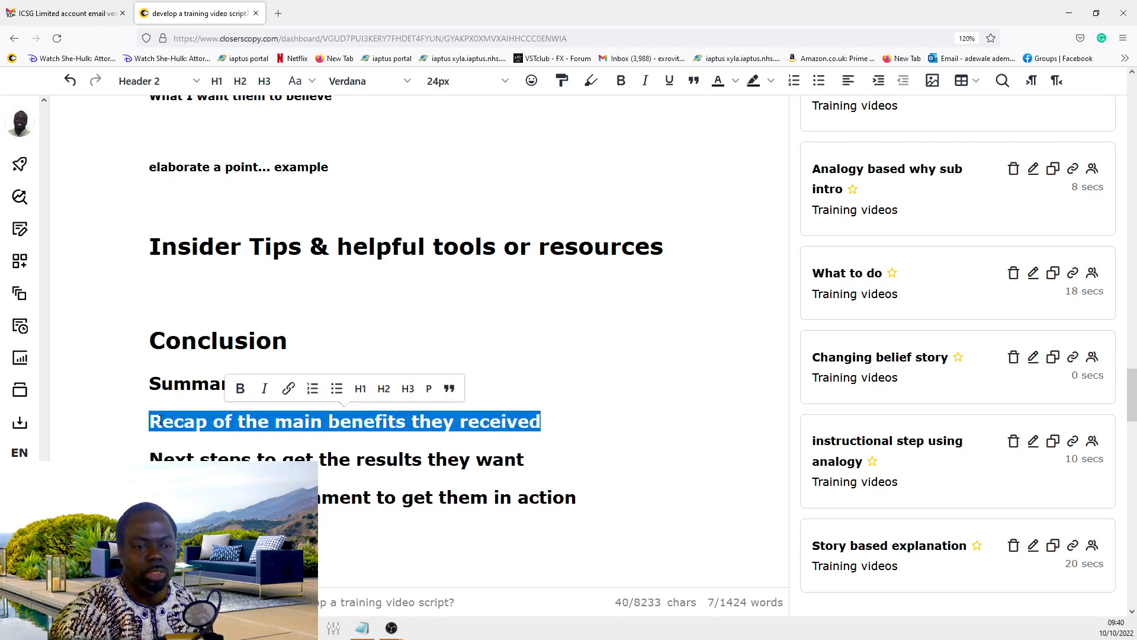
left_click(163, 419)
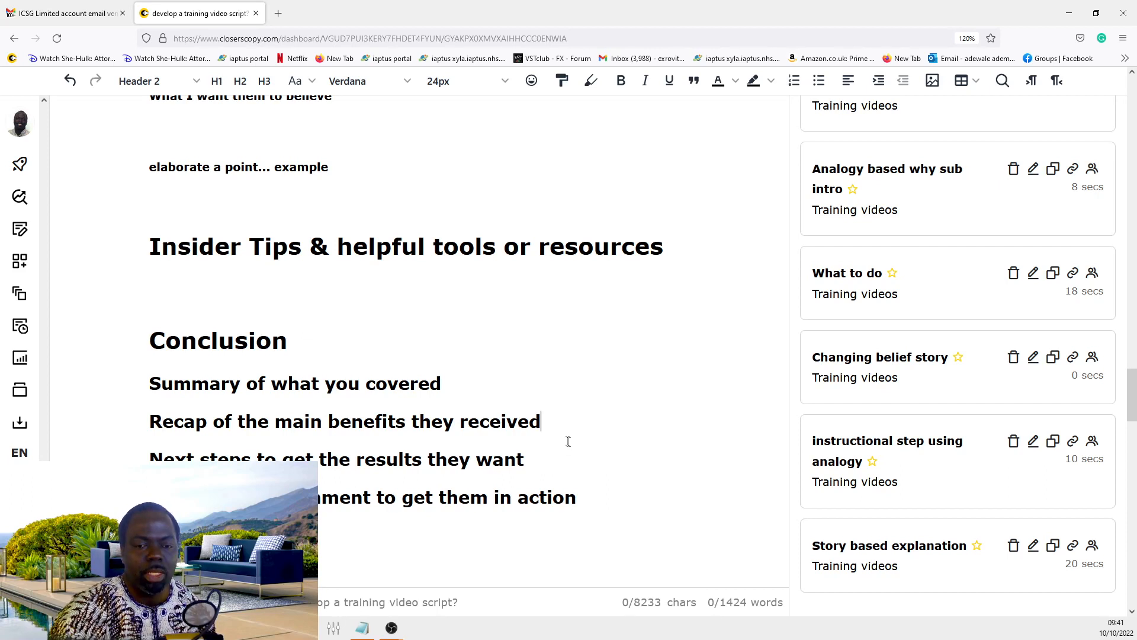
left_click_drag(526, 460, 152, 458)
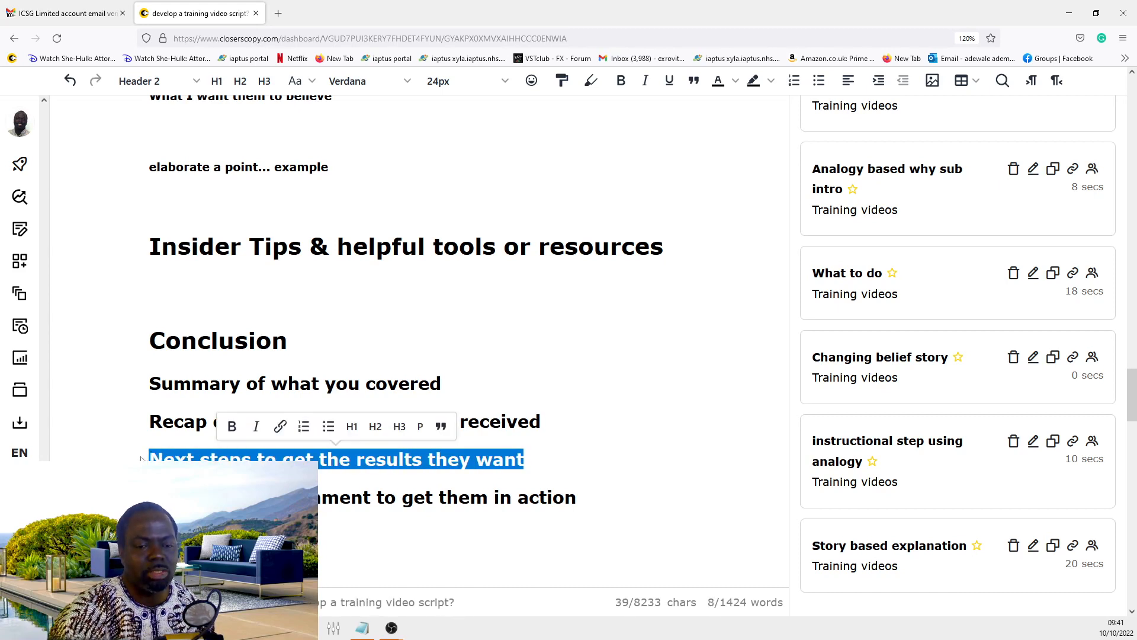
left_click(395, 513)
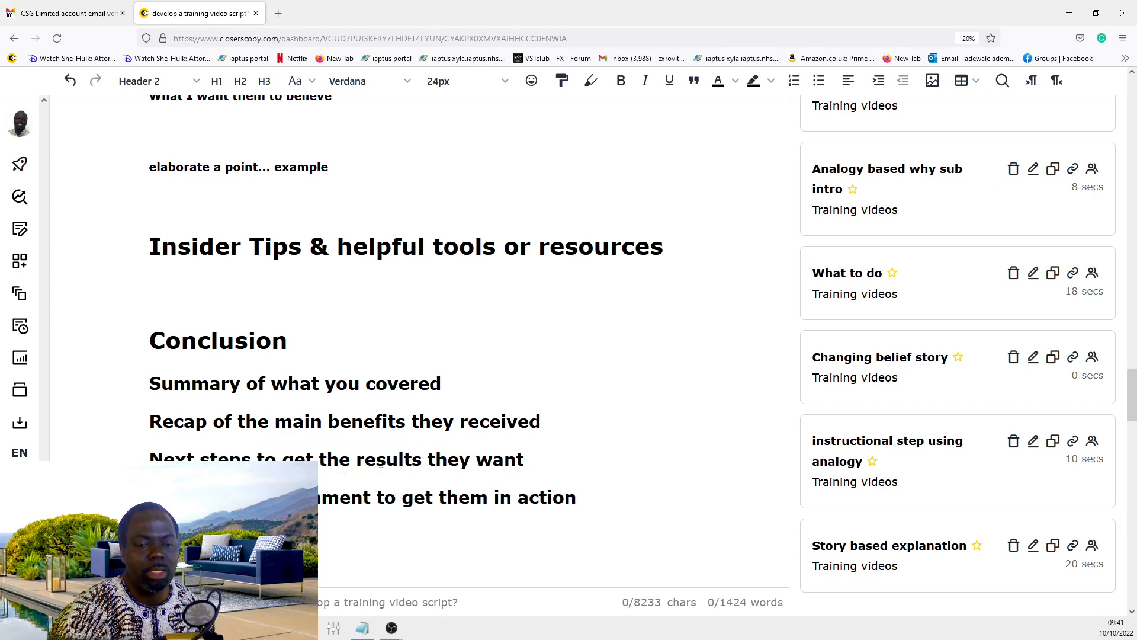
left_click(151, 341)
left_click_drag(150, 341, 155, 489)
left_click(288, 383)
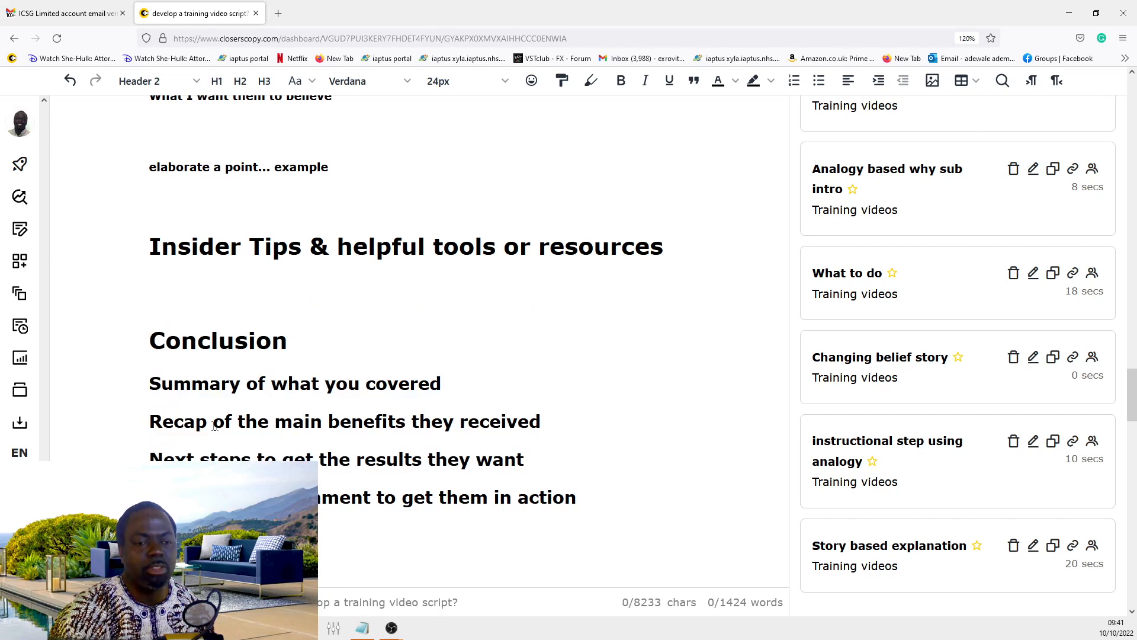
left_click_drag(184, 421, 619, 437)
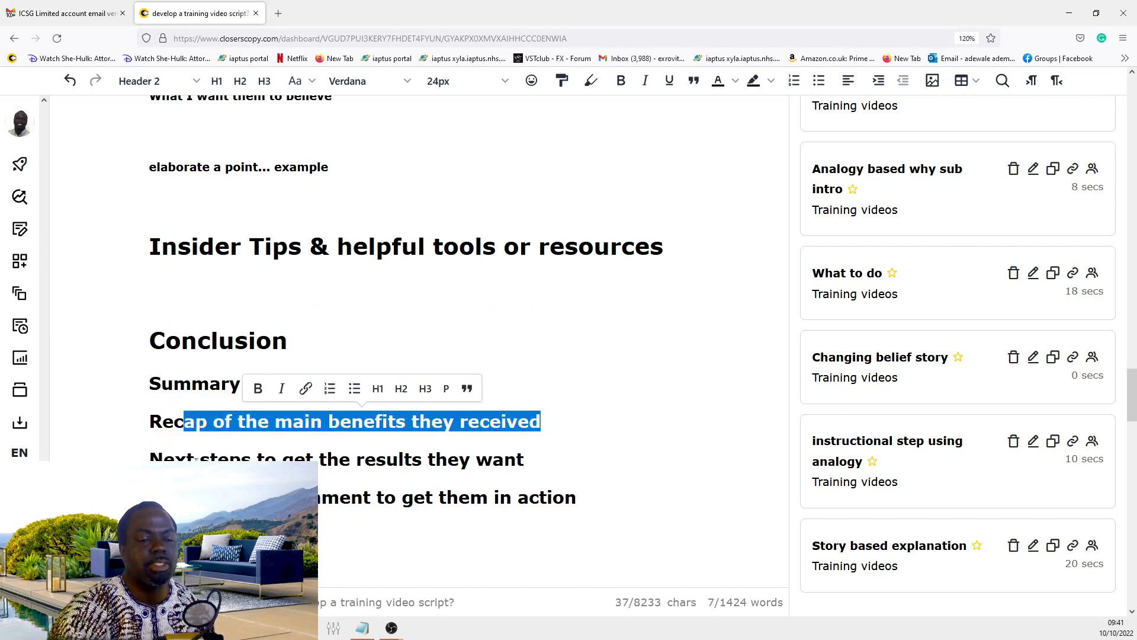
left_click_drag(195, 459, 460, 459)
left_click(580, 497)
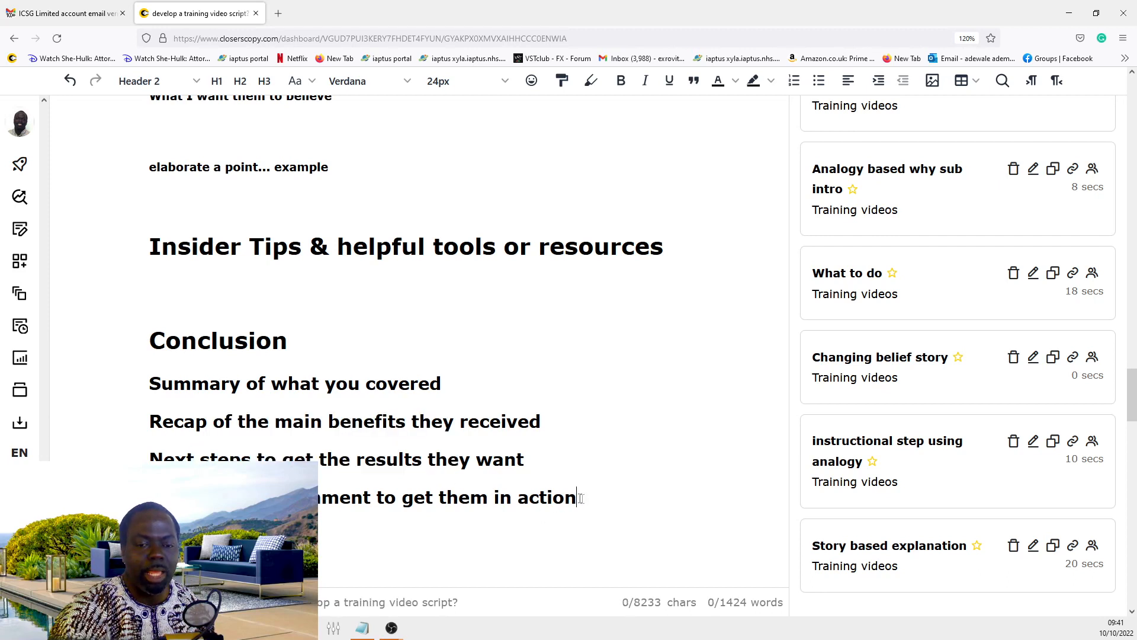
left_click_drag(581, 497, 106, 343)
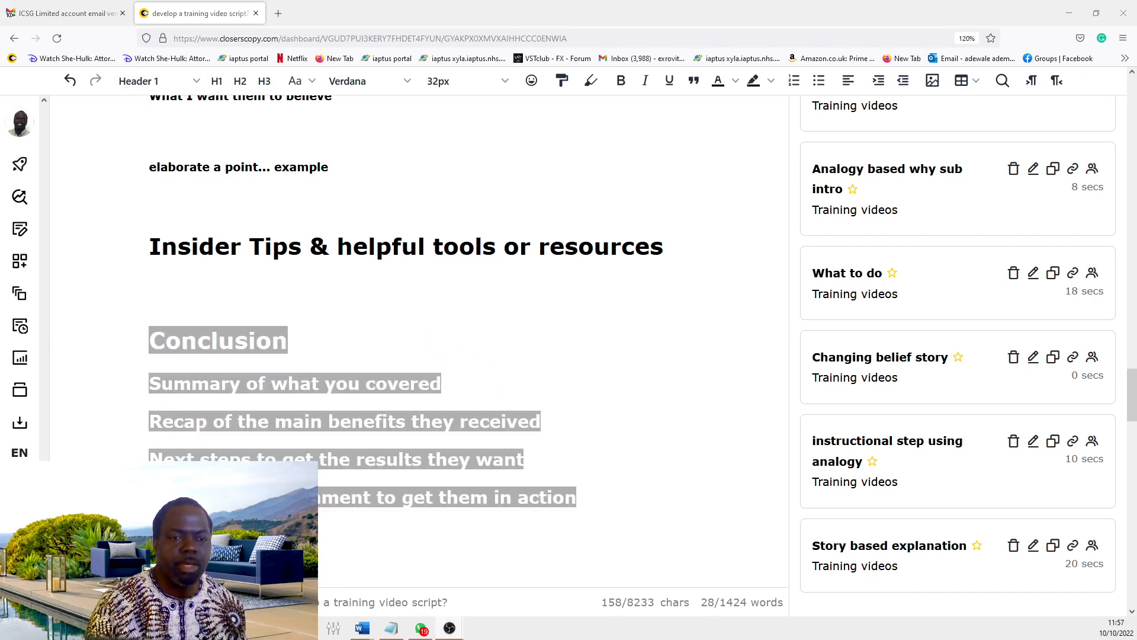
Step: Make room for the covered points below the "Summary of what you covered" heading
left_click_drag(480, 386, 153, 375)
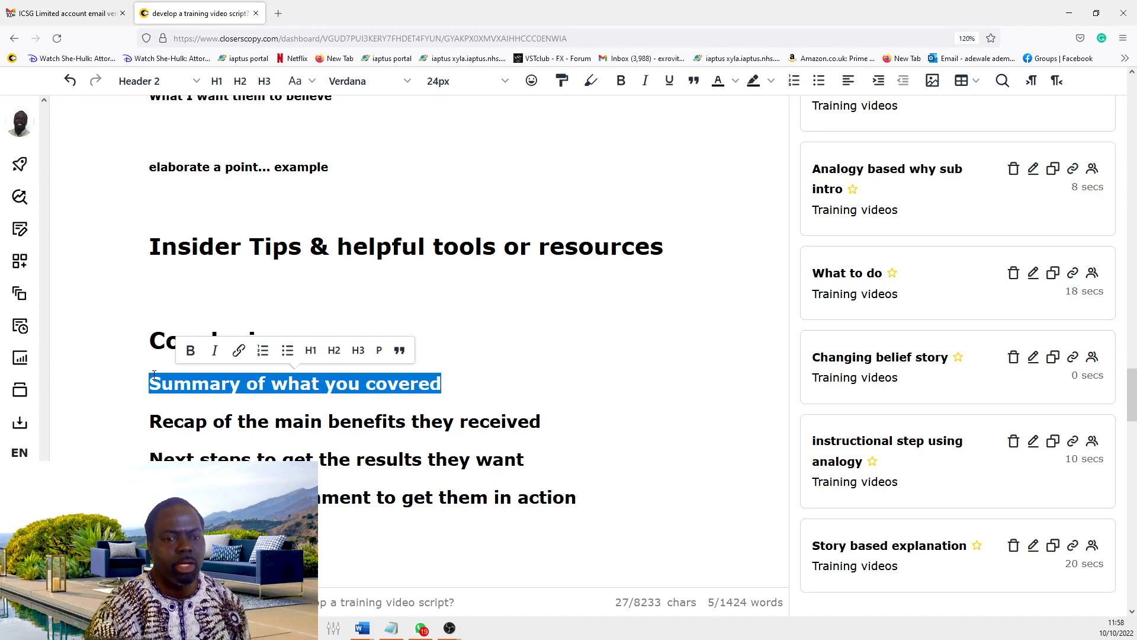
left_click(454, 385)
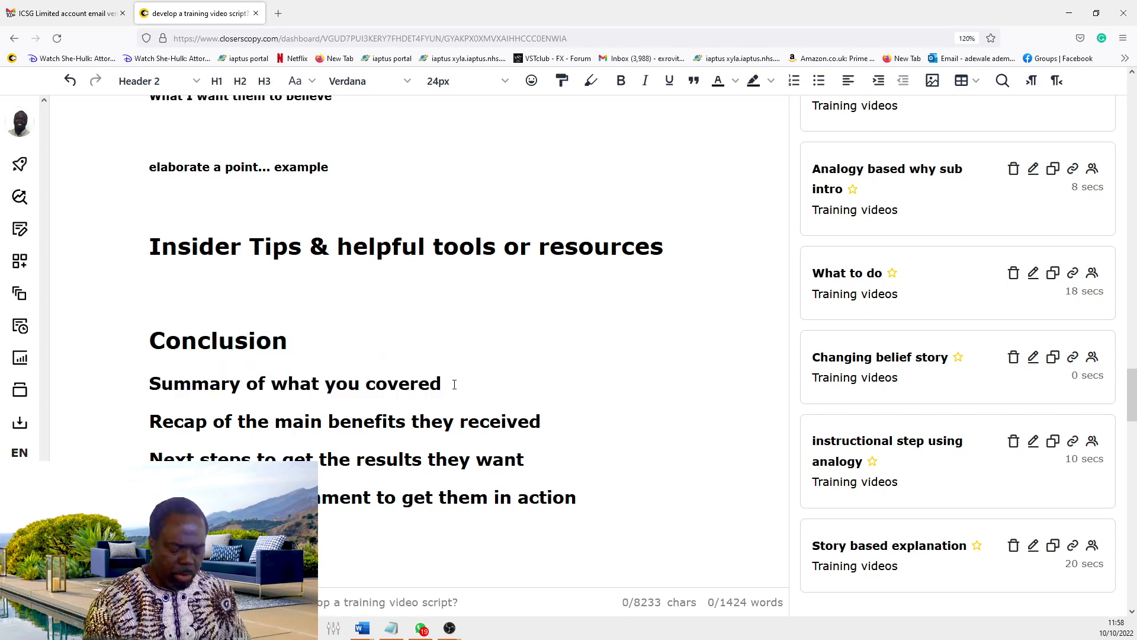
key("Return")
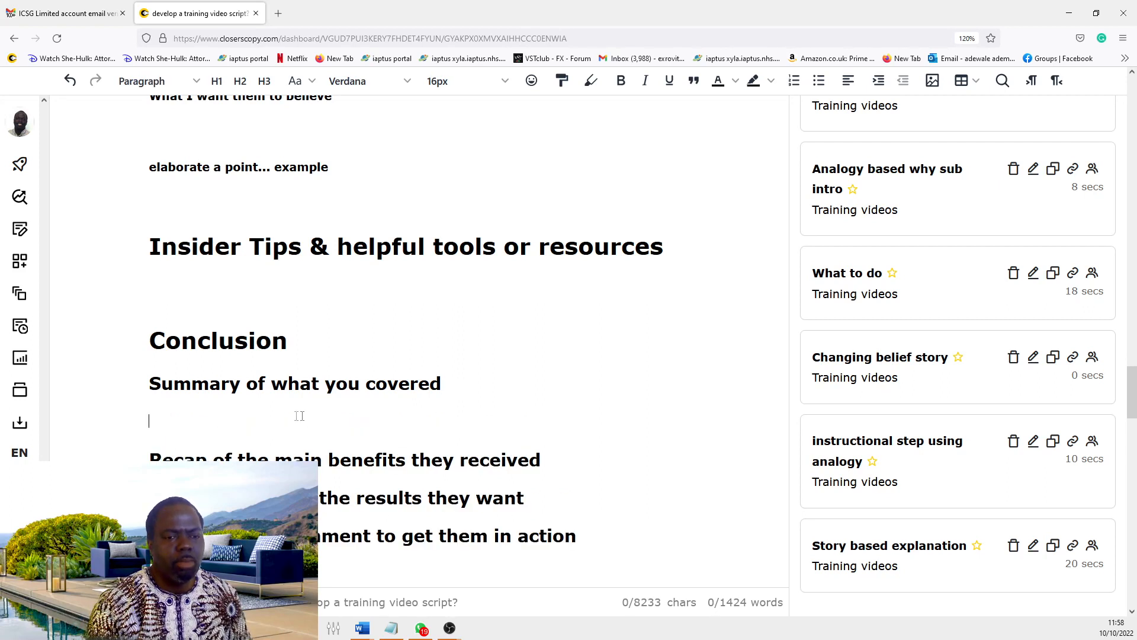
key("Return")
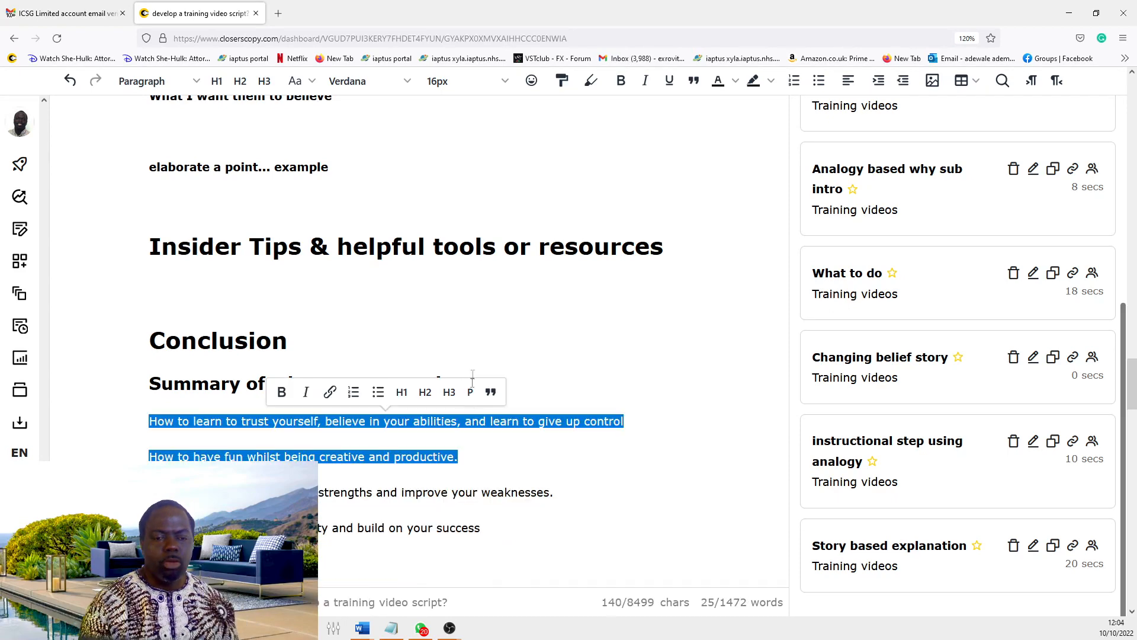
Step: Reword the first summary point to "How to learn to trust yourself and believe in your abilities" and start the third with "How to build on your strengths"
left_click(466, 426)
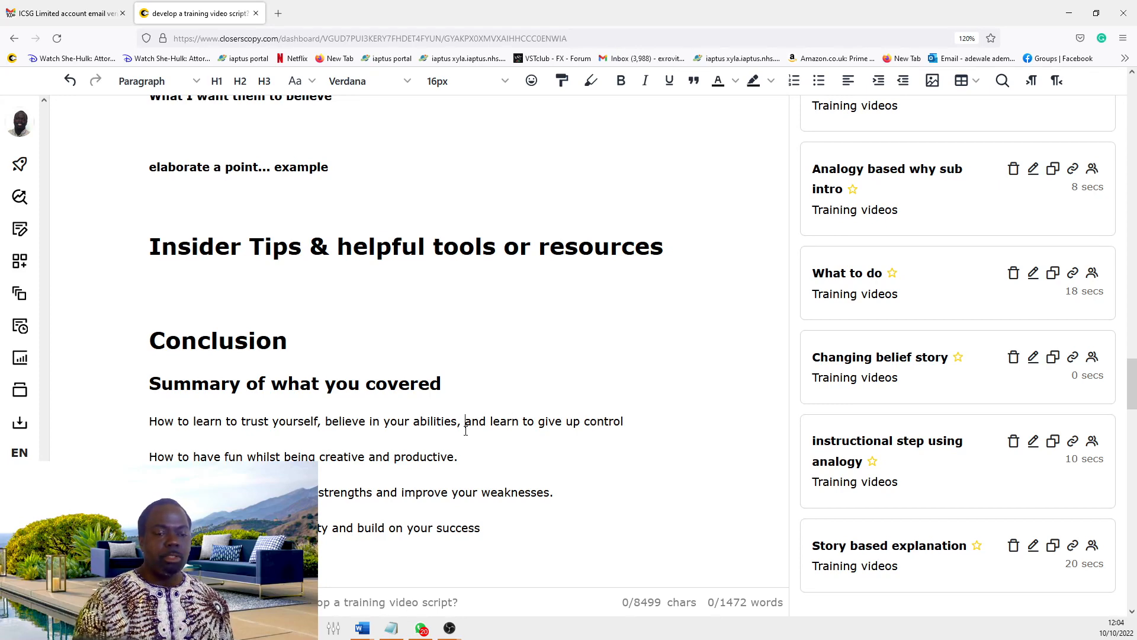
scroll(541, 440, "down", 3)
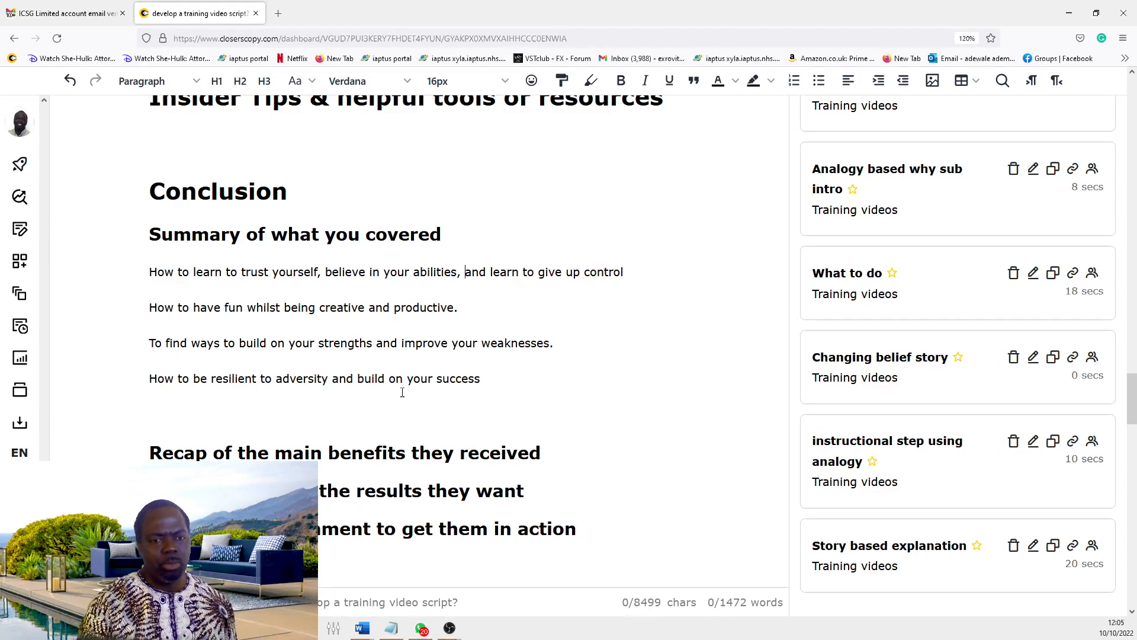
left_click(178, 318)
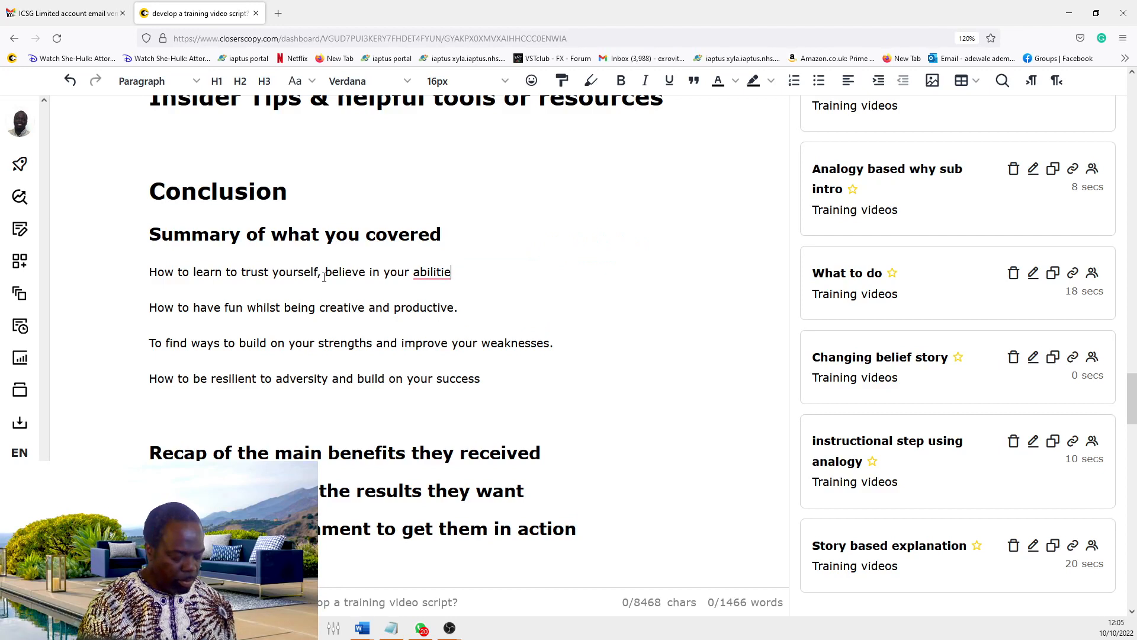
type("s")
left_click(322, 272)
key("BackSpace")
type("and")
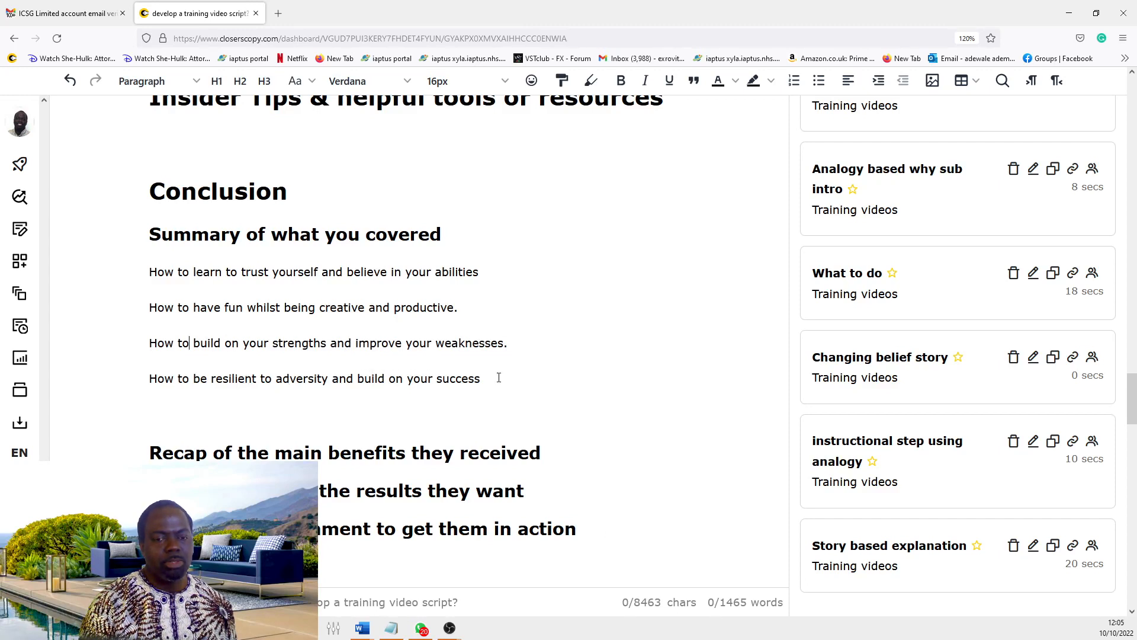
Step: Add two blank lines after the resilience point that ends the summary list
left_click(501, 378)
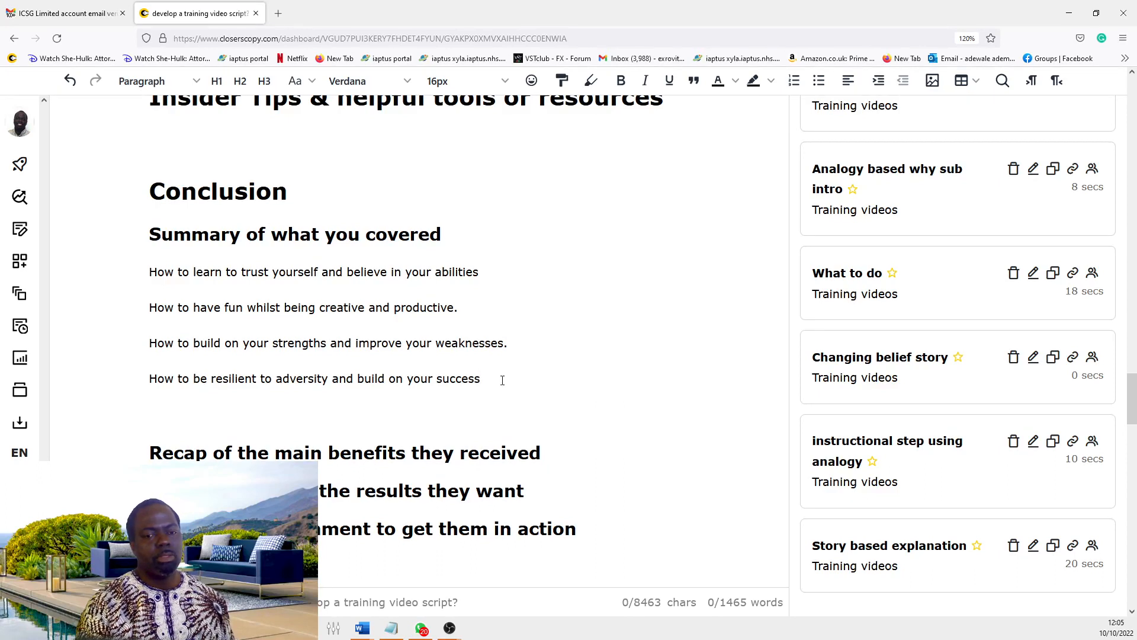
key("Return")
key("Return")
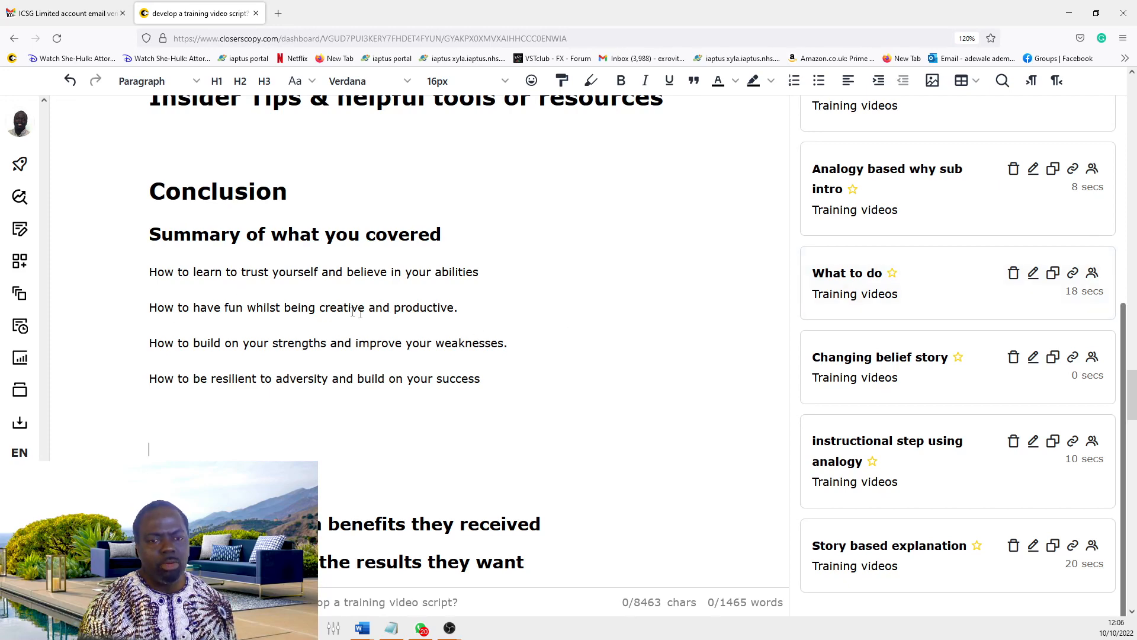
Step: Browse the framework library's categories for a framework to expand the summary points
scroll(873, 292, "up", 5)
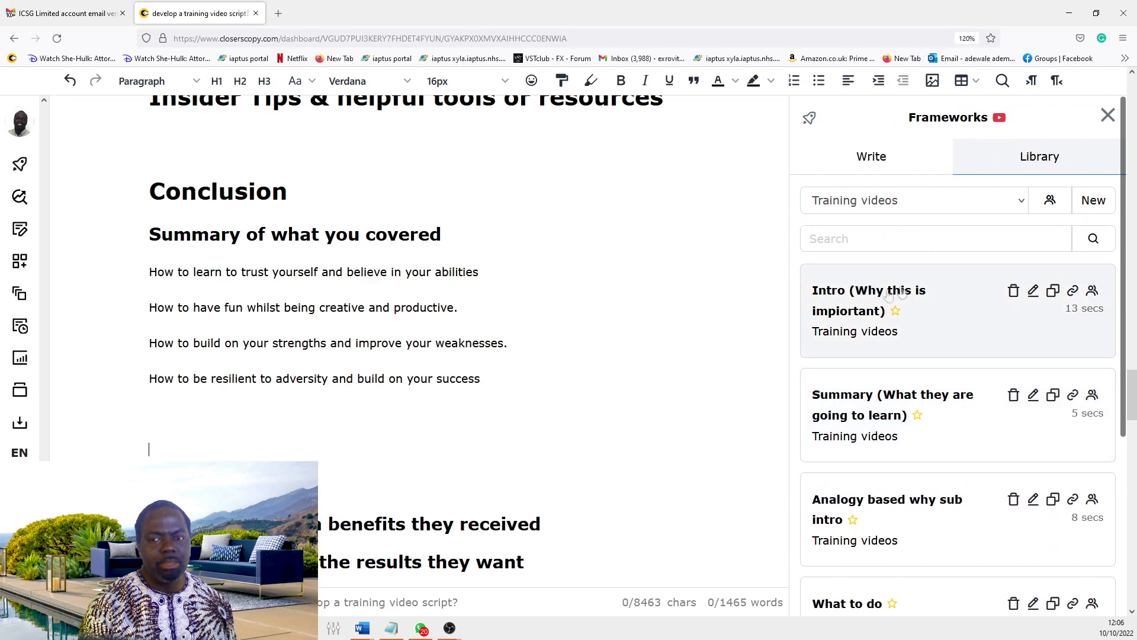
left_click(1012, 204)
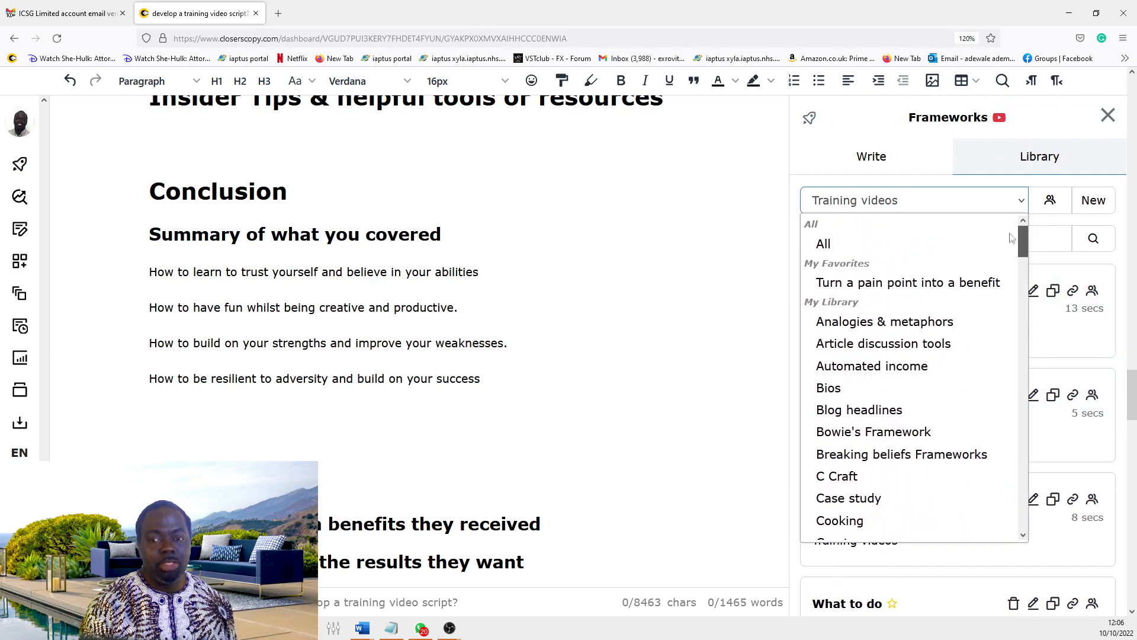
left_click_drag(1021, 242, 1021, 285)
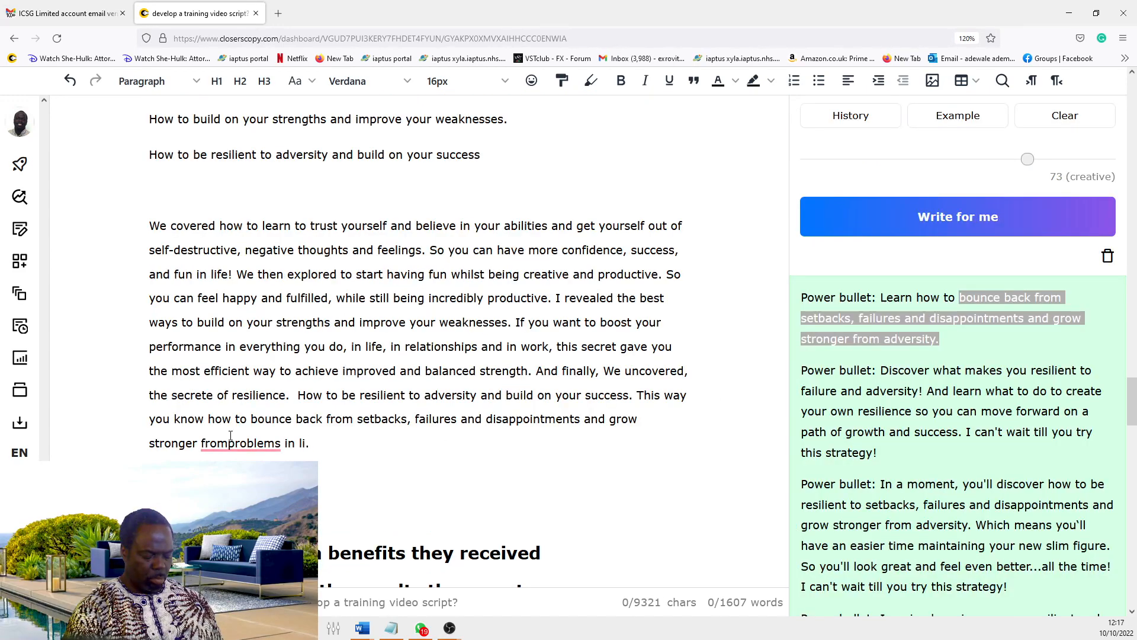
Step: Finish the summary paragraph with "problems in life." and insert the missing space between "from" and "problems"
type("fe.")
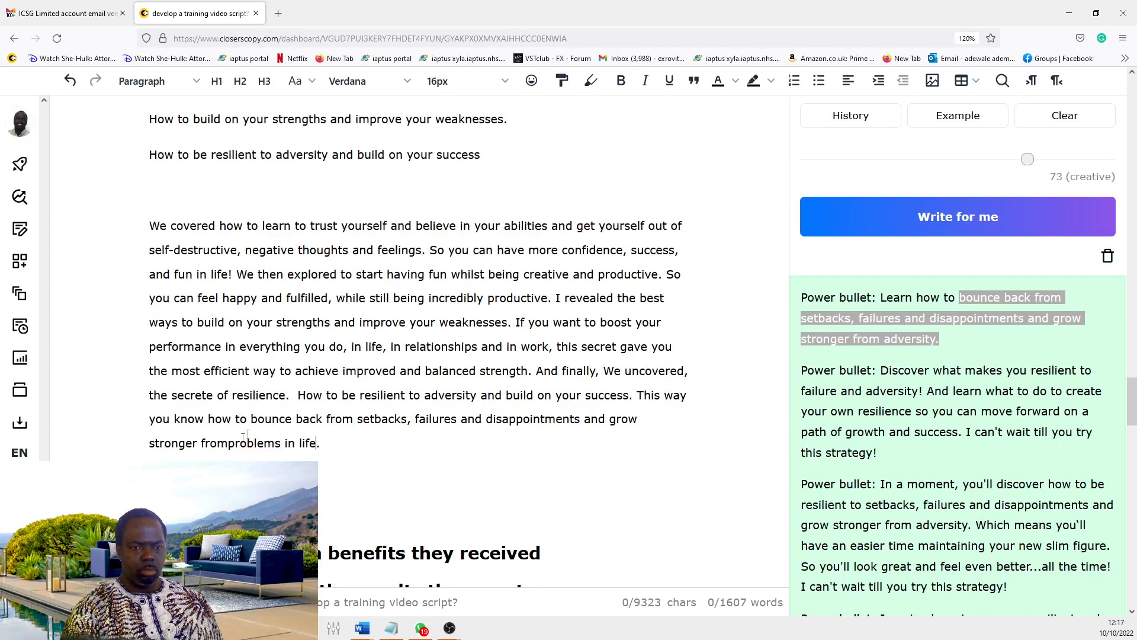
left_click(231, 443)
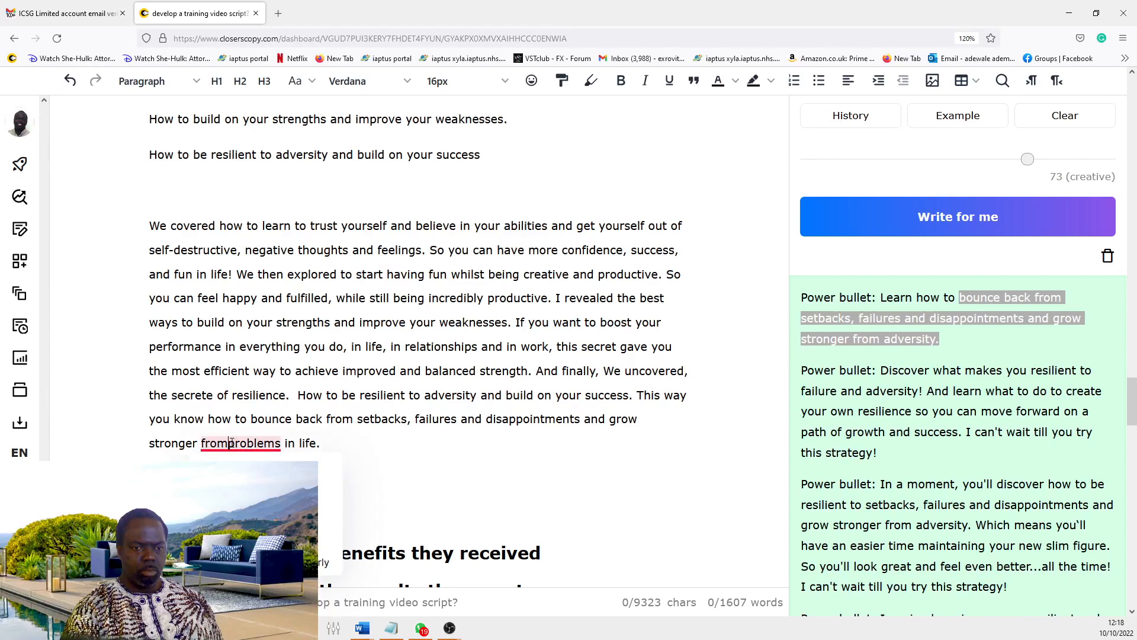
scroll(403, 439, "up", 3)
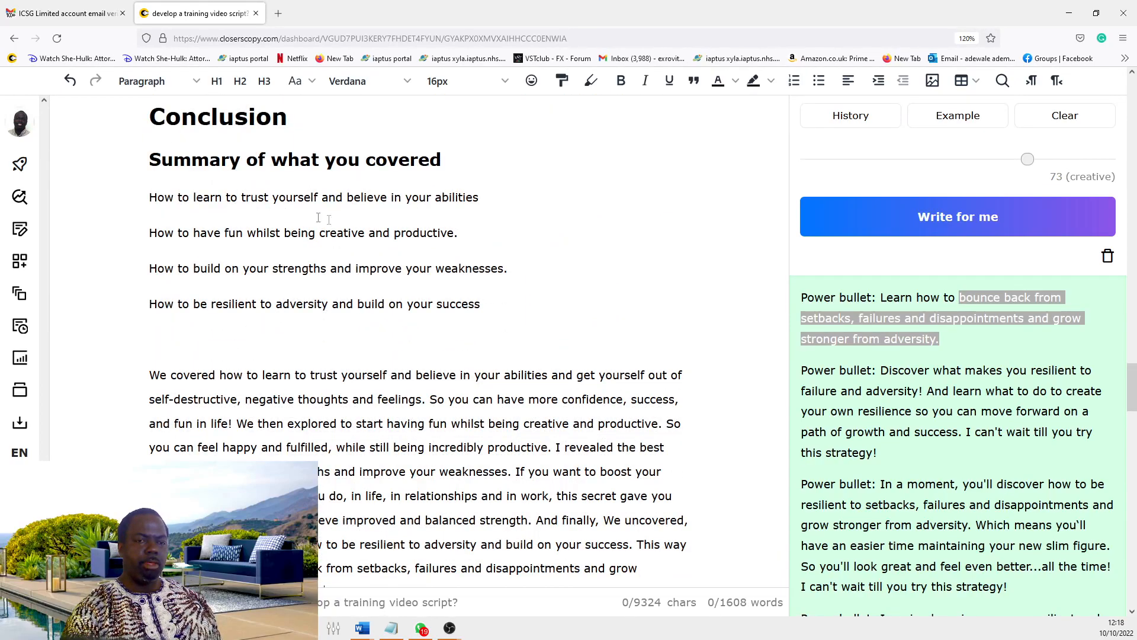
left_click(149, 198)
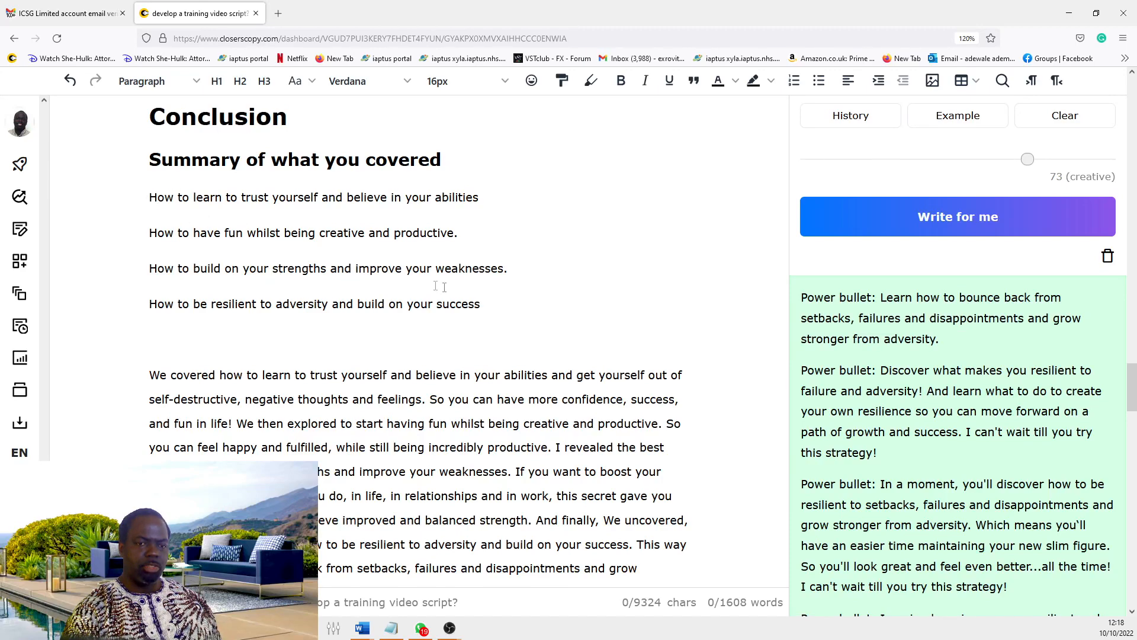
scroll(987, 408, "up", 5)
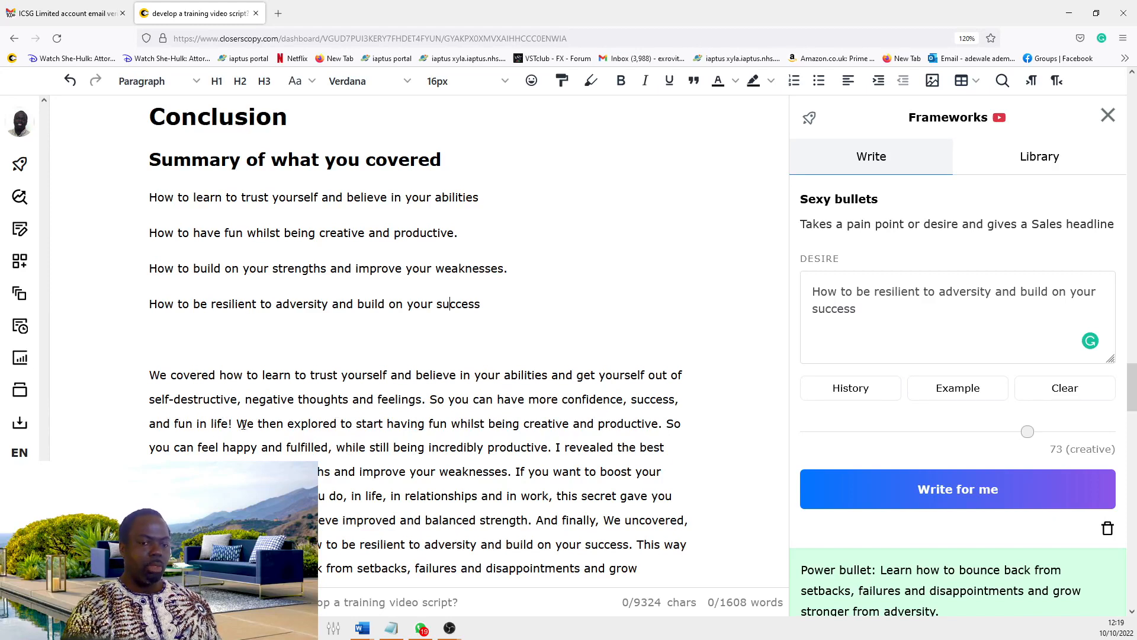
Step: Correct the summary paragraph by adding "how" after "We then explored" and lowercasing "we" in "And finally, we uncovered"
left_click(340, 424)
type("how")
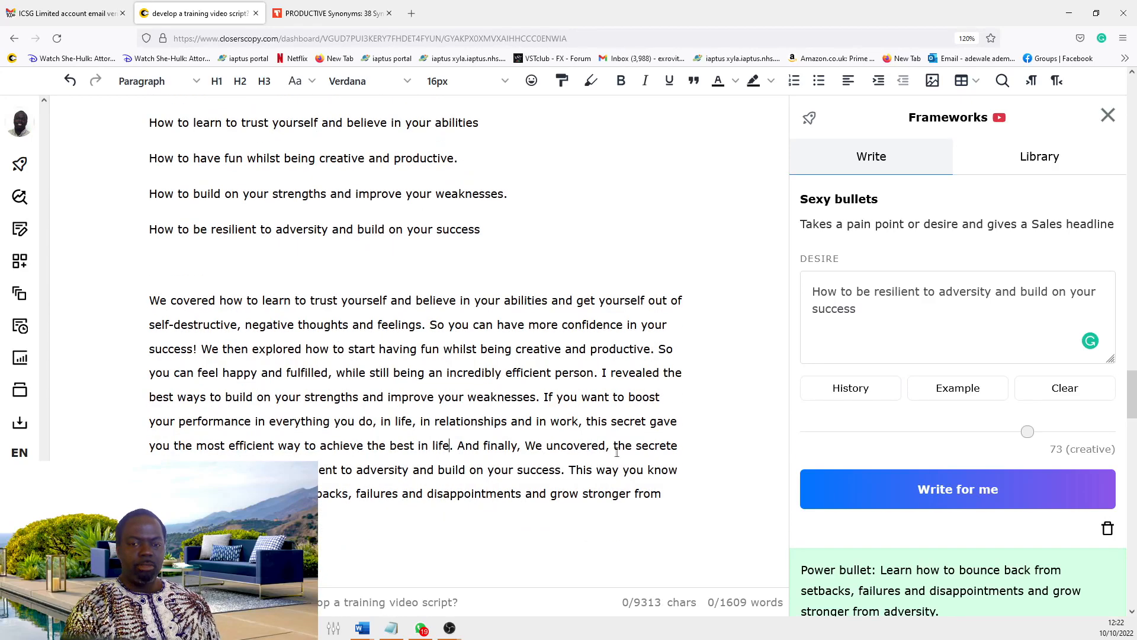
left_click_drag(536, 445, 528, 445)
type("w")
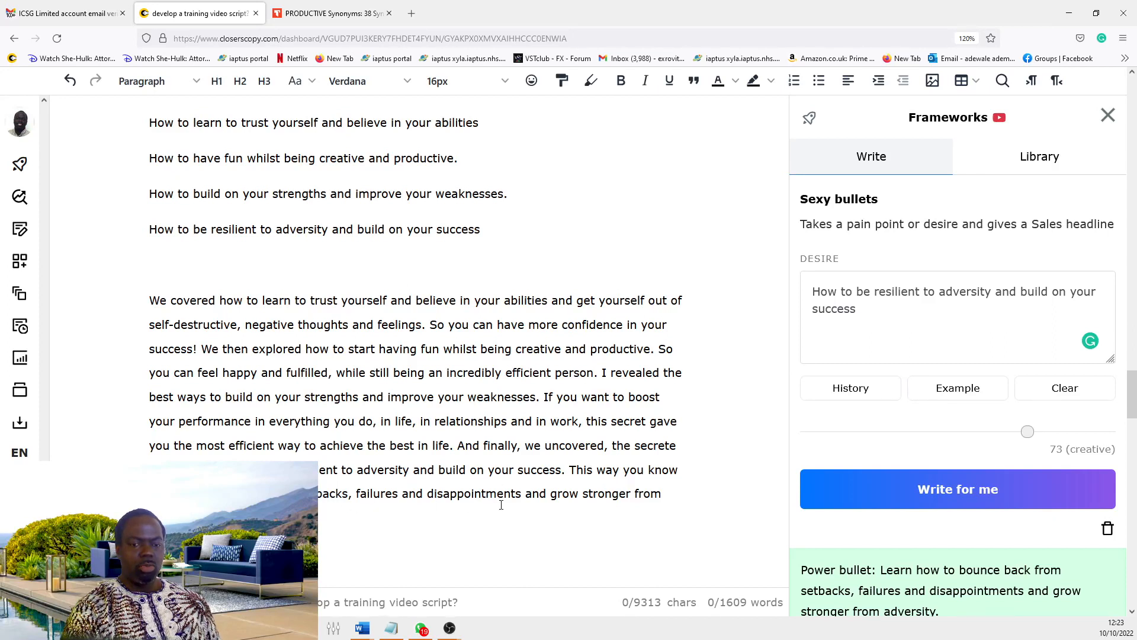
Step: Reword the end of the summary paragraph to "grow stronger regardless of problems in life."
left_click_drag(666, 494, 641, 491)
right_click(640, 491)
key("BackSpace")
key("BackSpace")
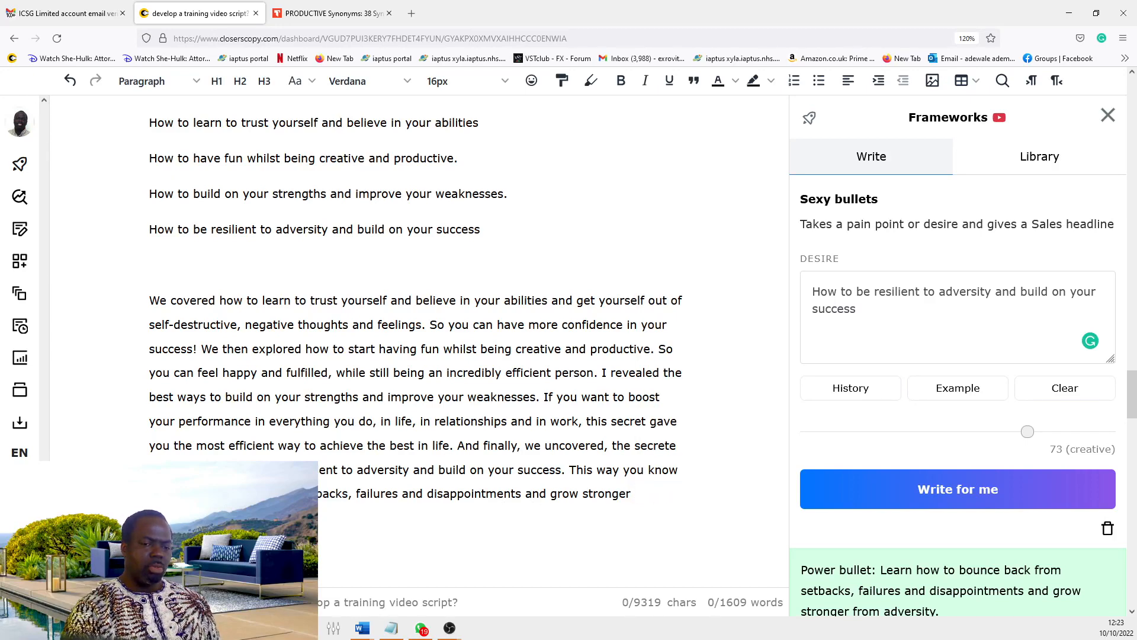
mouse_move(220, 517)
left_click(259, 442)
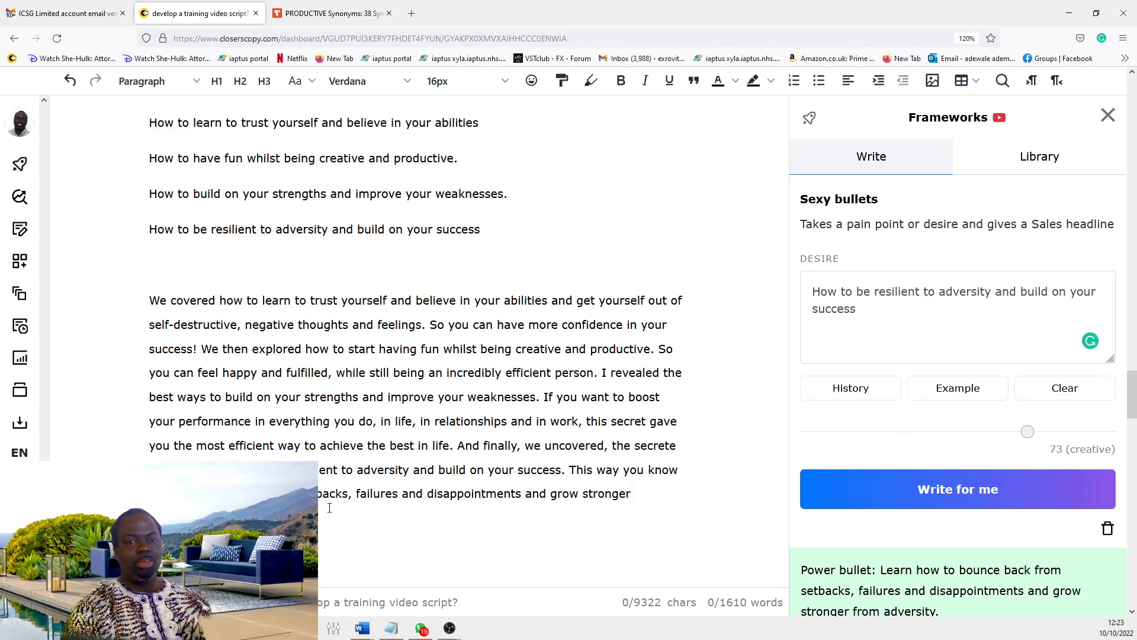
Step: Check the summary example from its labelled subtitles through the "Sumarised:" paragraph to the closing ###
scroll(329, 508, "up", 2)
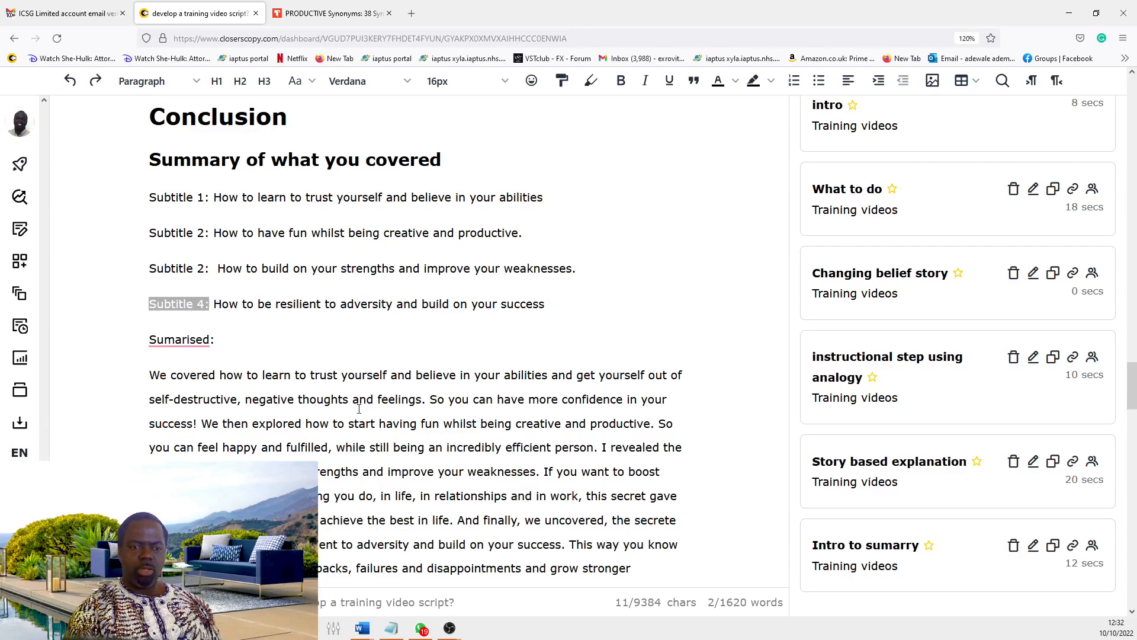
scroll(452, 480, "down", 8)
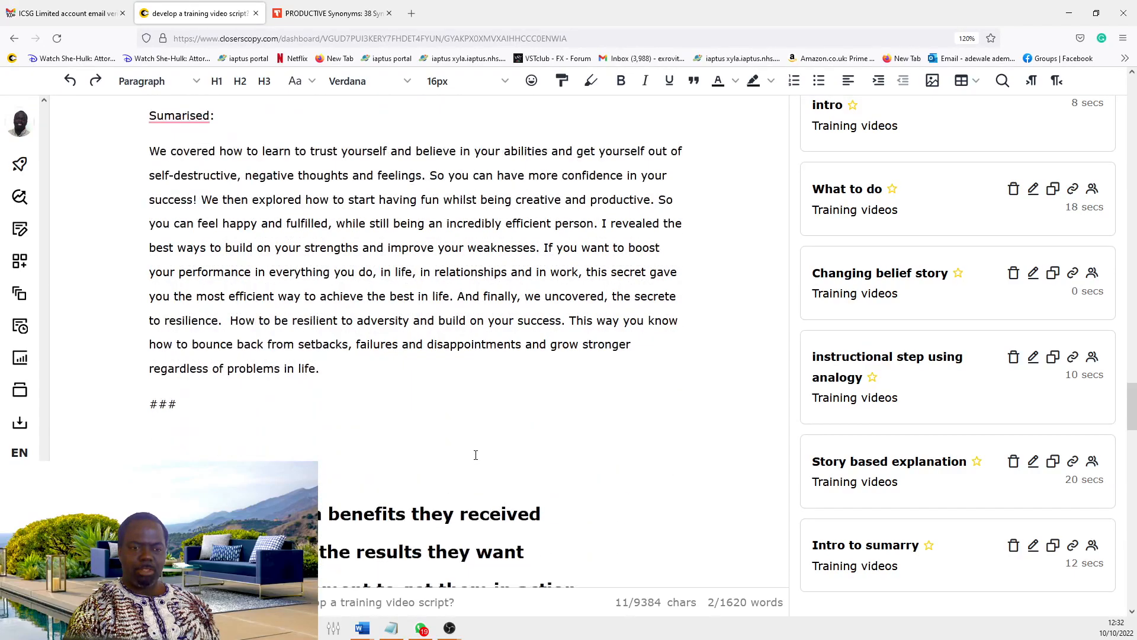
Step: Delete the heading ending in "benefits they received" and copy the four covered subtitles below the summary's closing ###
left_click_drag(572, 439, 109, 436)
key("BackSpace")
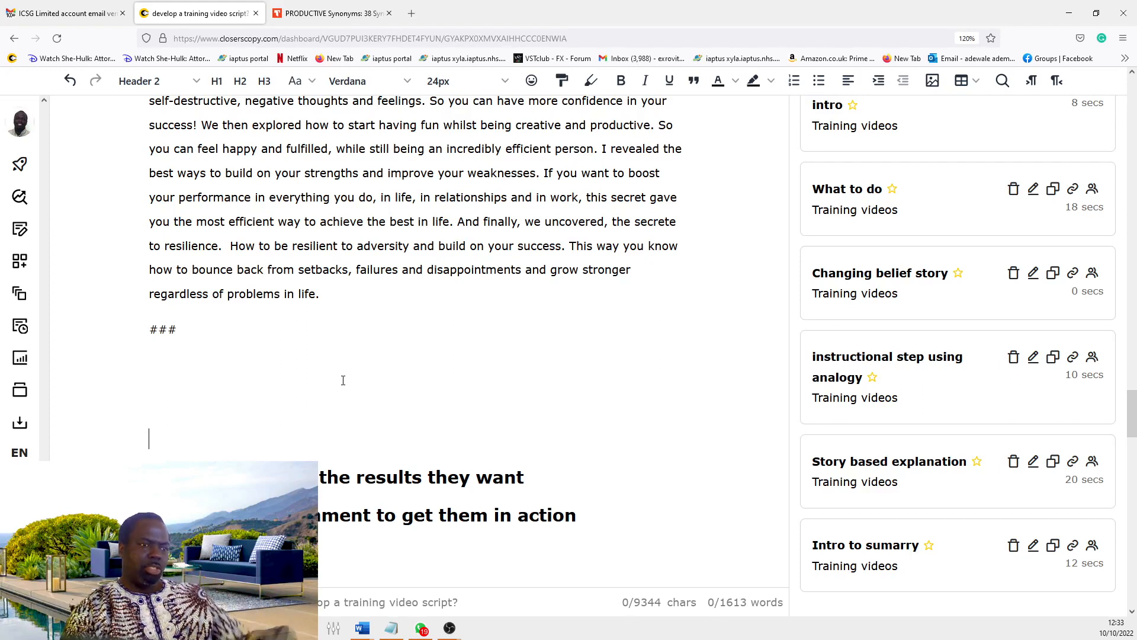
scroll(272, 364, "up", 1)
scroll(273, 365, "up", 10)
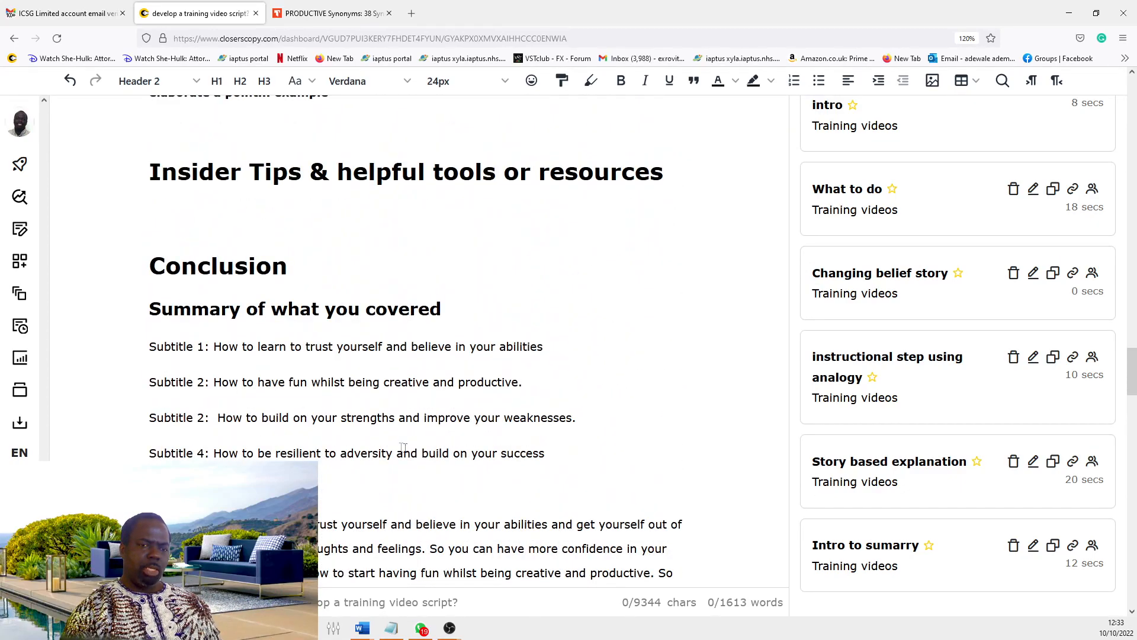
left_click_drag(578, 448, 122, 339)
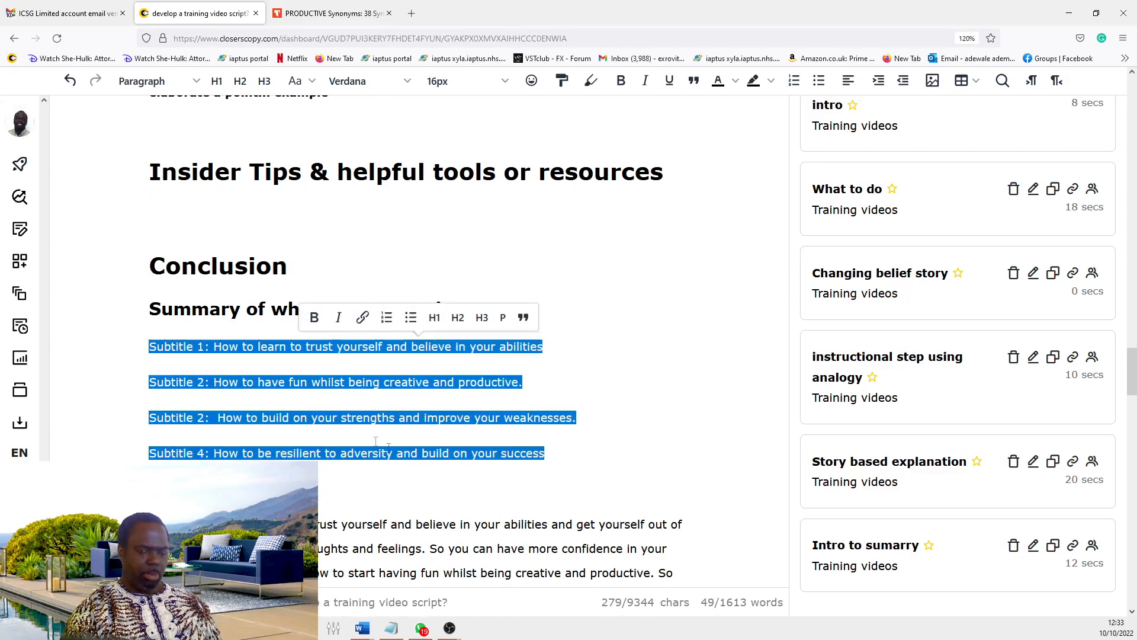
scroll(122, 342, "down", 7)
left_click(210, 405)
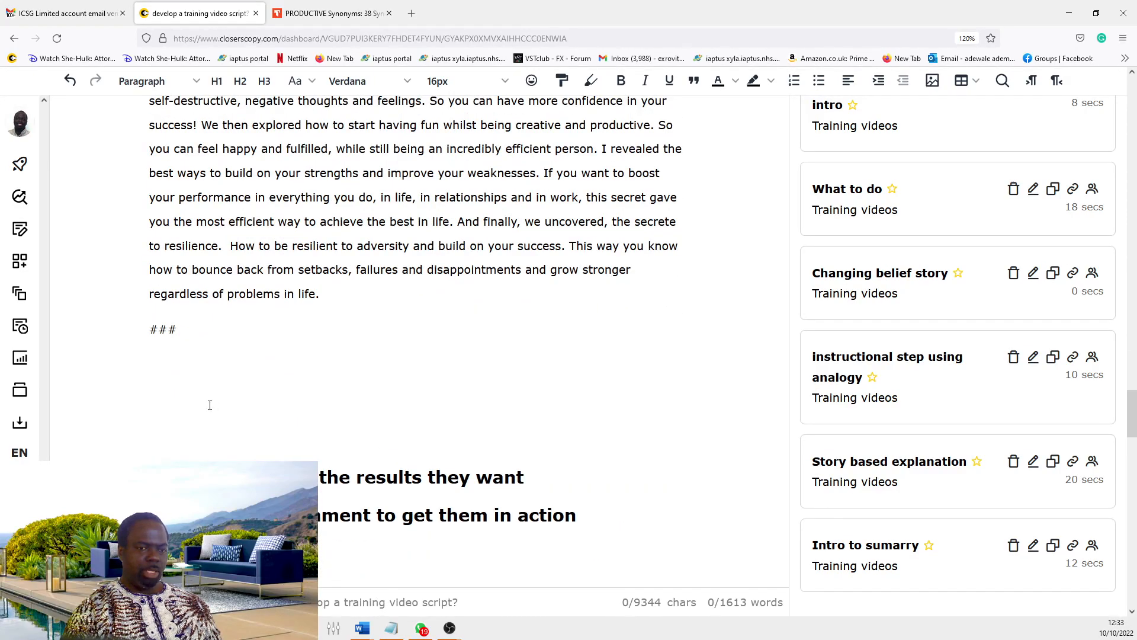
type("Subtitle 1: How to learn to trust yourself and believe in your abilities Subtitle 2: How to have fun whilst being creative and productive. Subtitle 3: How to build on your strengths and improve your weaknesses. Subtitle 4: How to be resilient to adversity and build on your success")
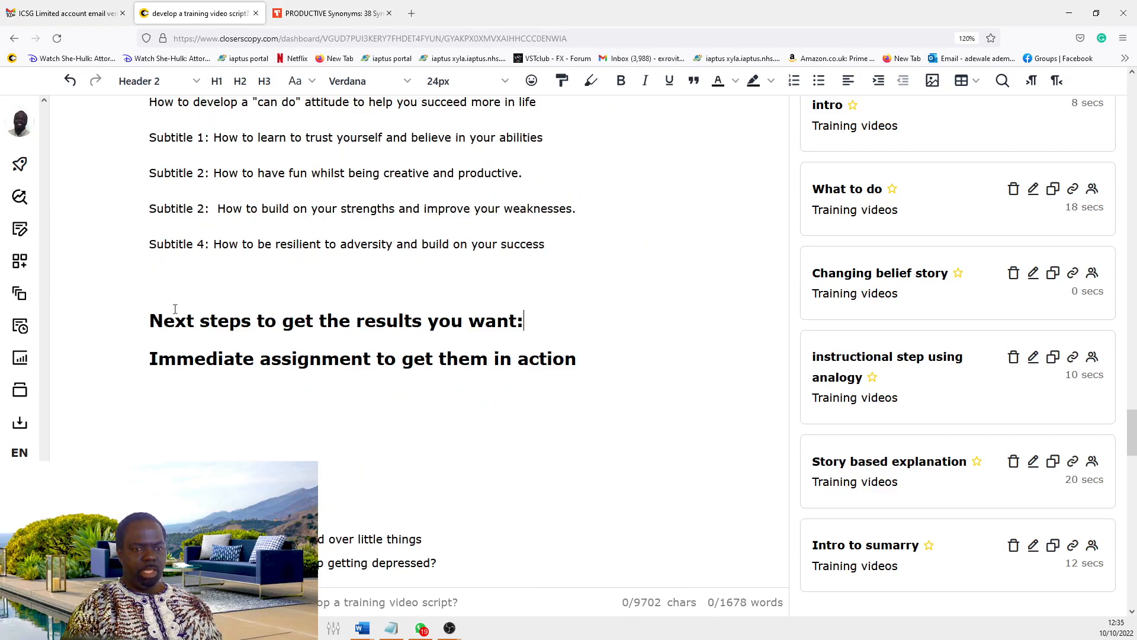
Step: Review the main topic, its four subtitles and the "Next steps to get the results you want:" section below the summary
left_click_drag(152, 313, 441, 394)
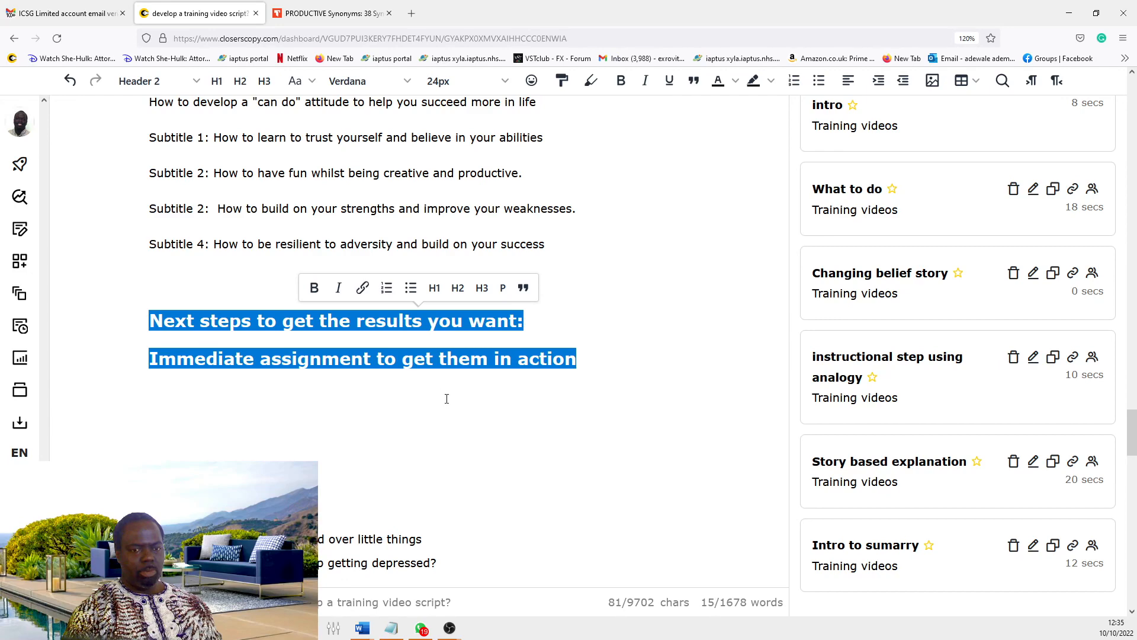
left_click(447, 399)
left_click(178, 270)
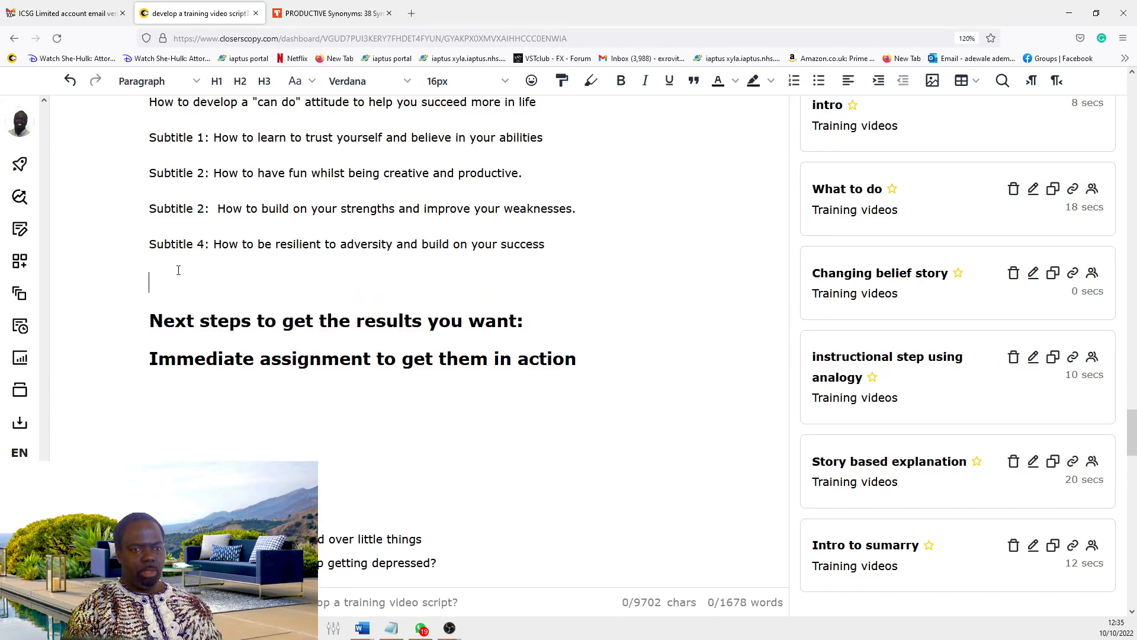
scroll(306, 260, "up", 2)
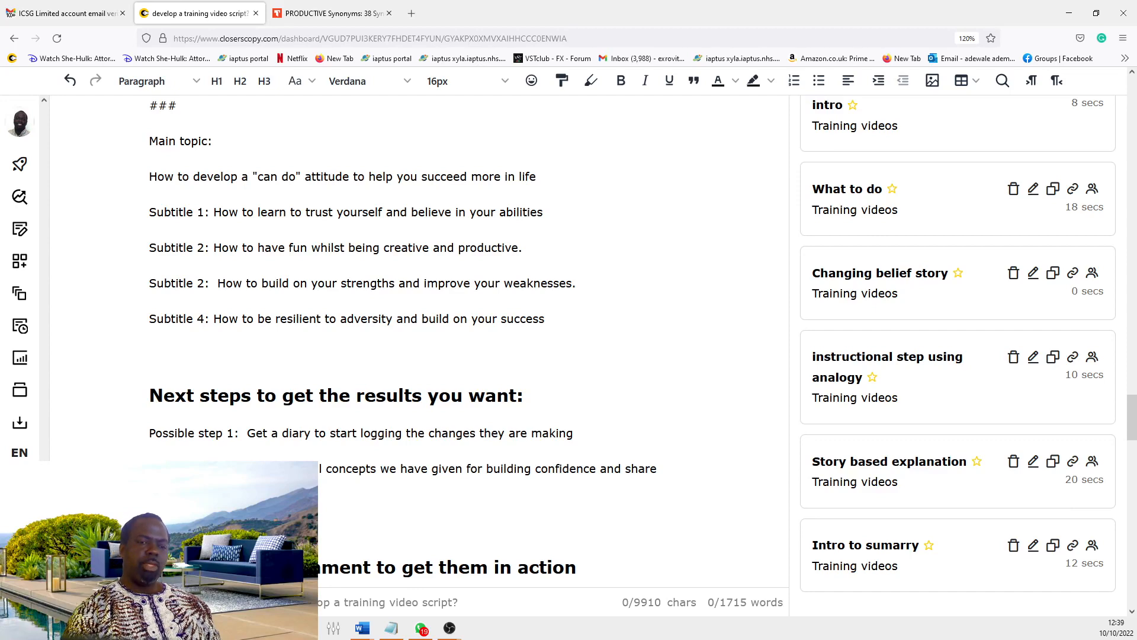
scroll(414, 296, "up", 2)
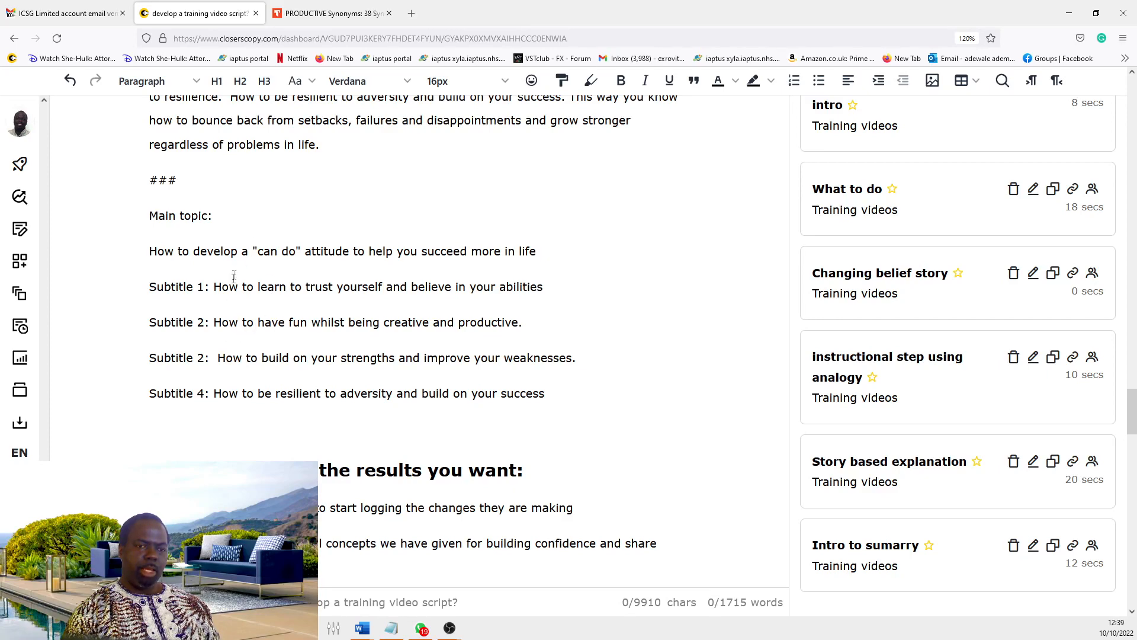
scroll(267, 363, "down", 1)
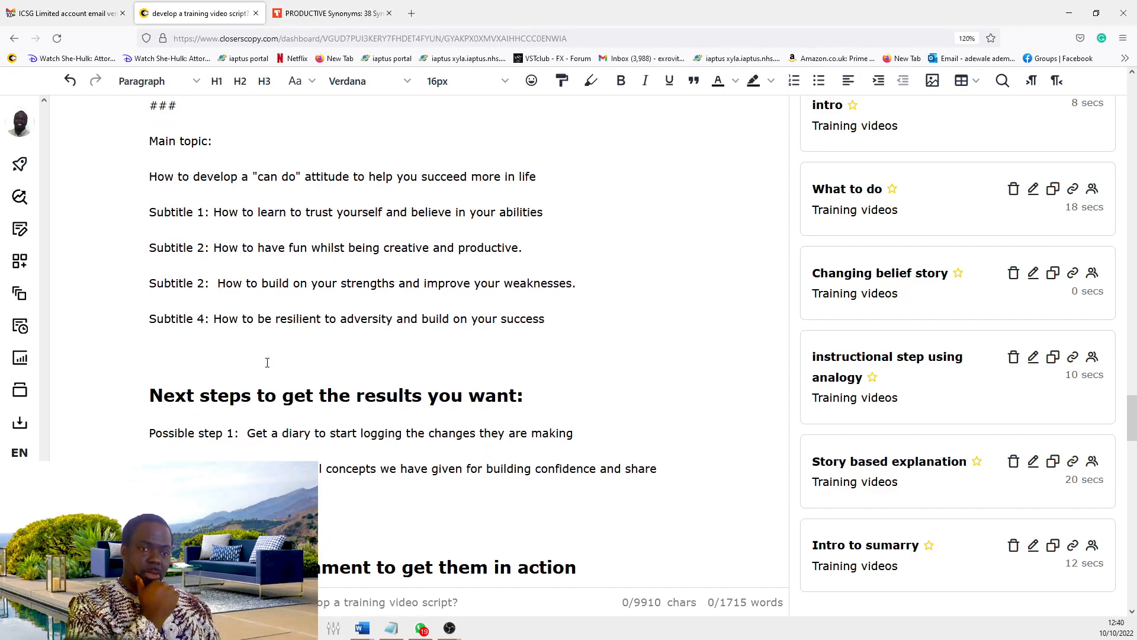
scroll(267, 363, "down", 2)
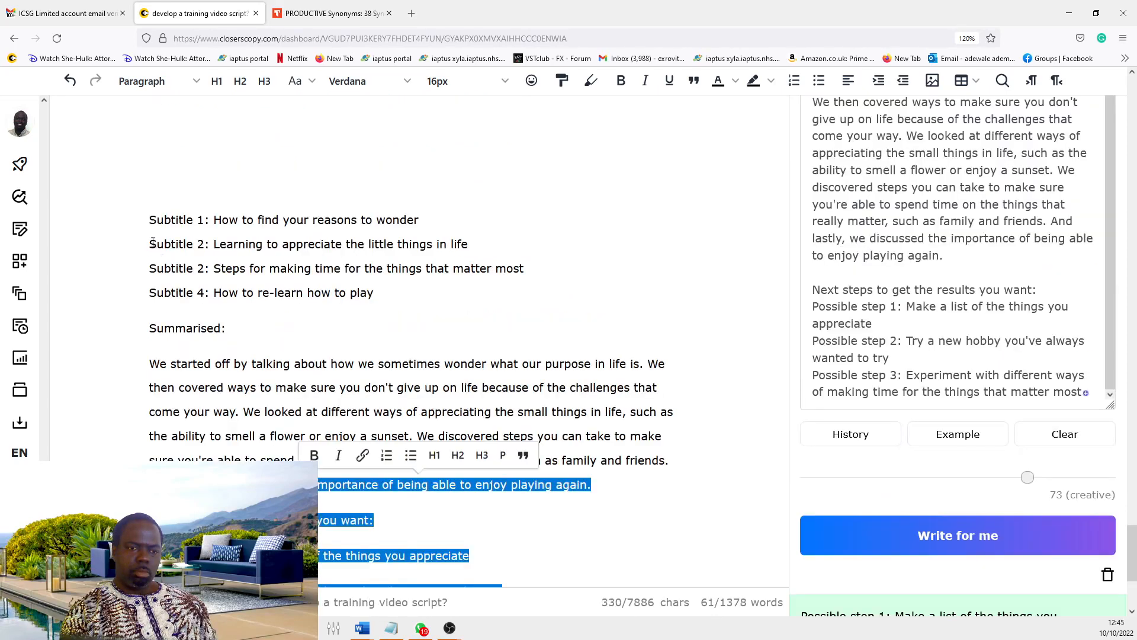
Step: Copy the whole example beginning with "How to find your reasons to wonder" and open the Intro to sumarry framework for editing
left_click(149, 222, "shift")
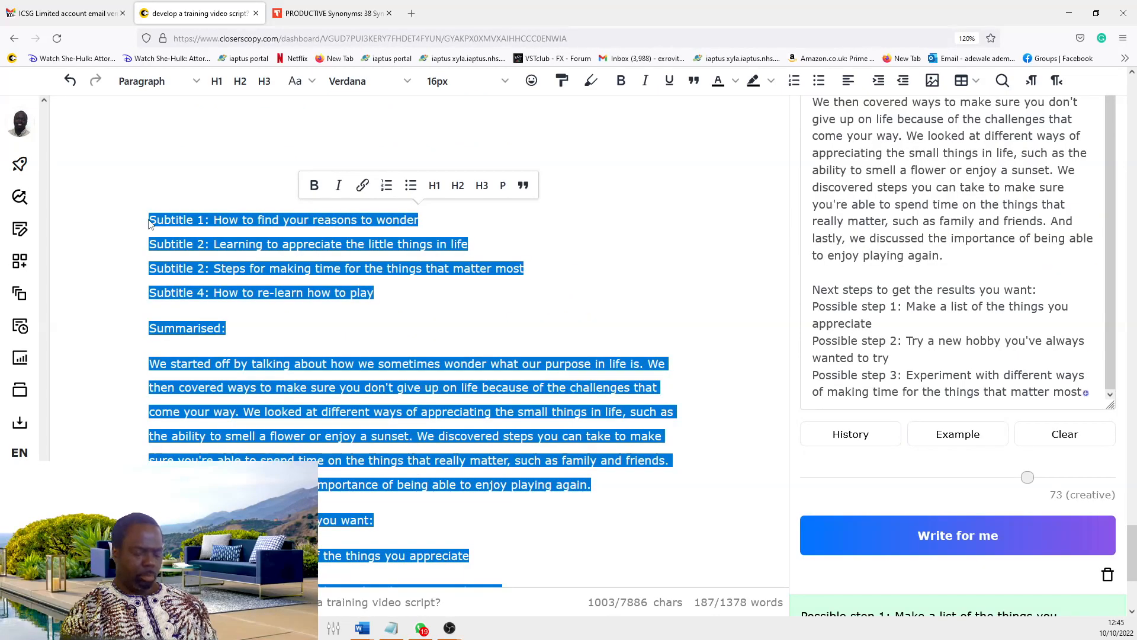
scroll(338, 310, "up", 5)
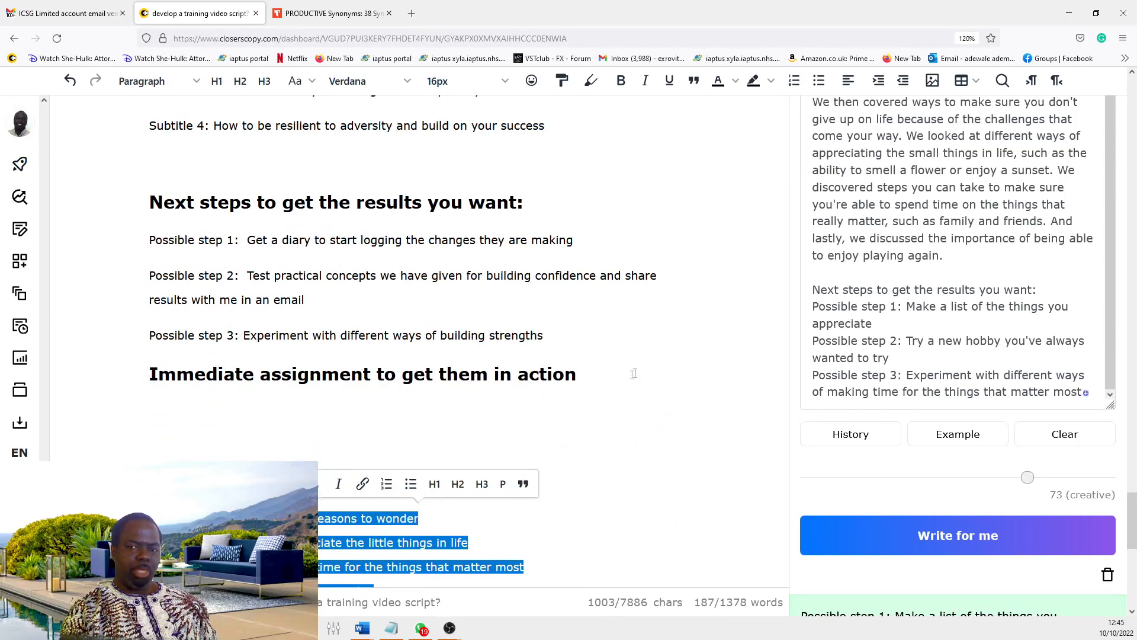
scroll(1004, 380, "up", 3)
scroll(1004, 377, "up", 7)
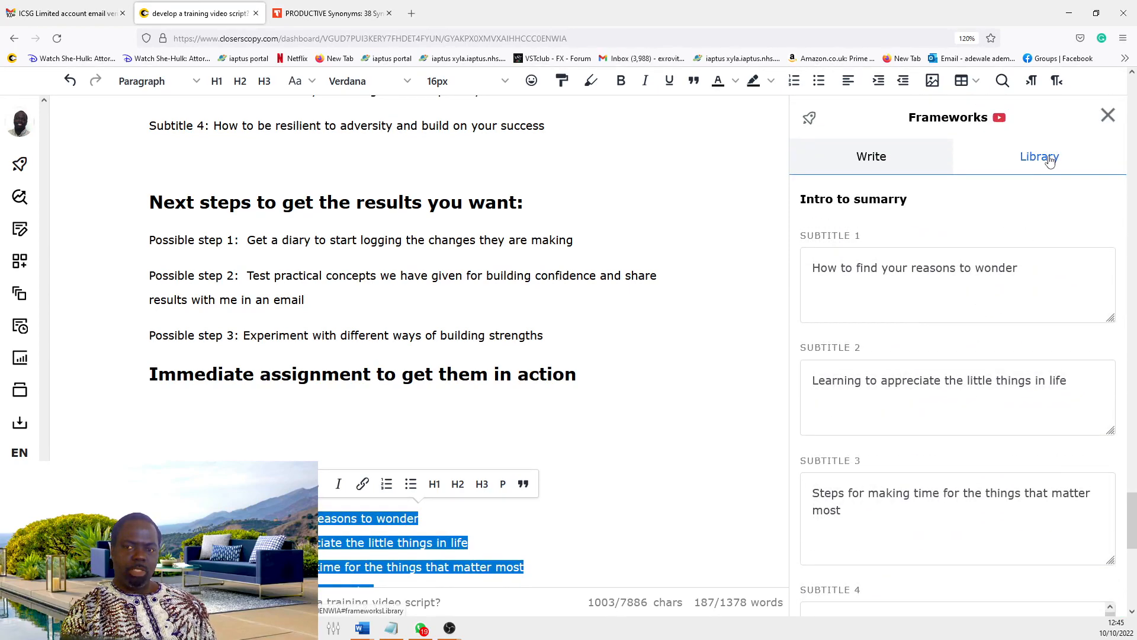
left_click(1046, 158)
scroll(932, 389, "down", 5)
scroll(938, 496, "down", 5)
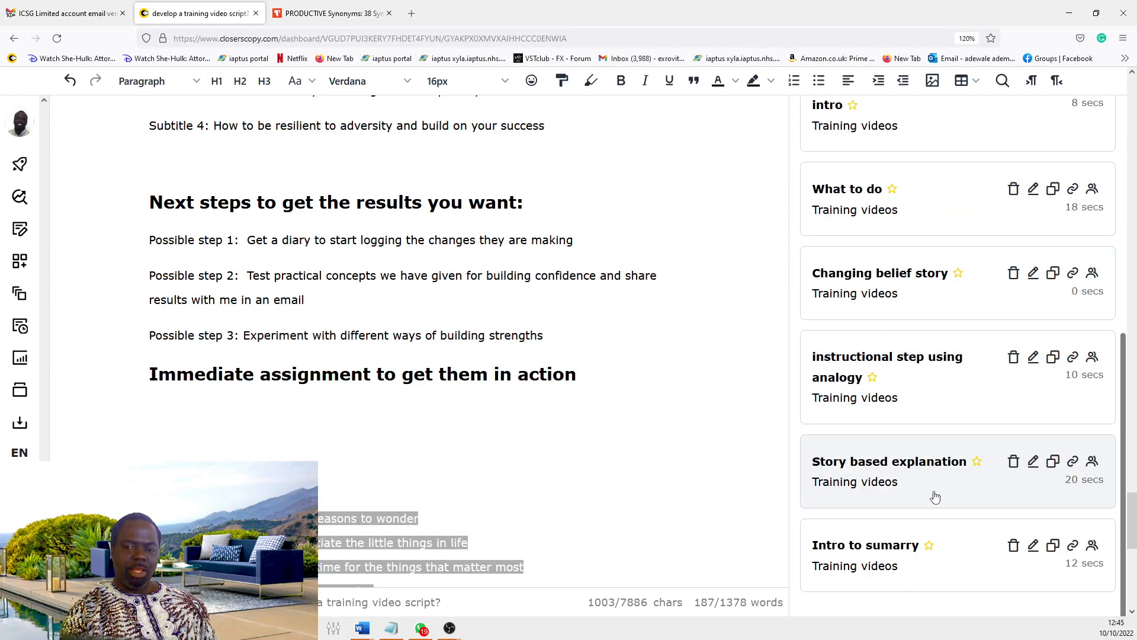
left_click(1033, 545)
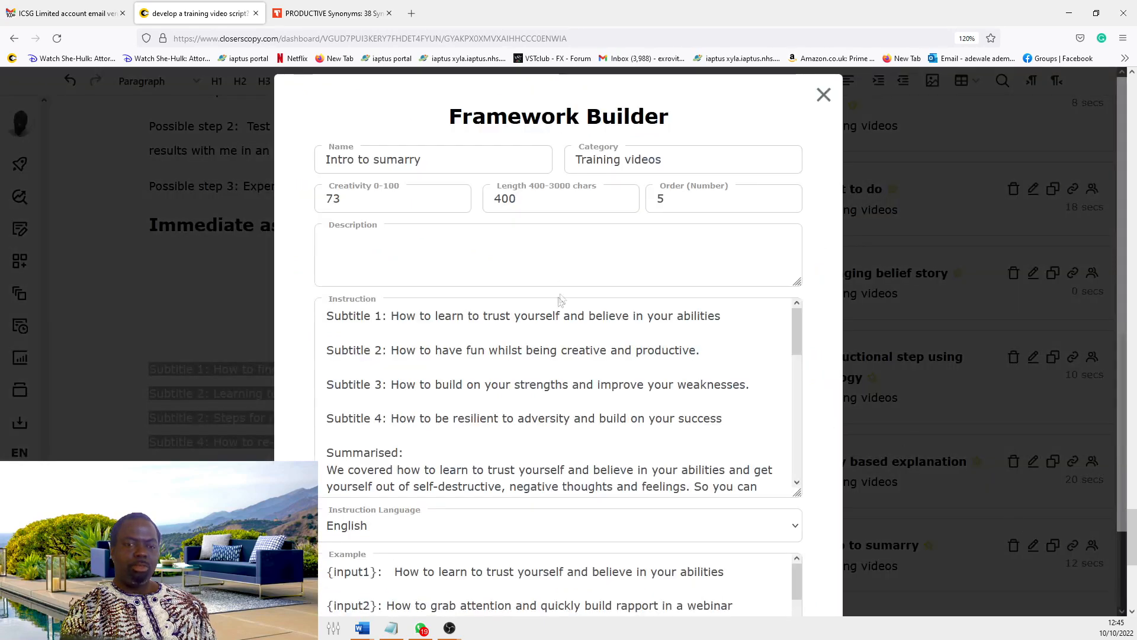
Step: Rename the framework as "Sumarry"
scroll(421, 325, "up", 3)
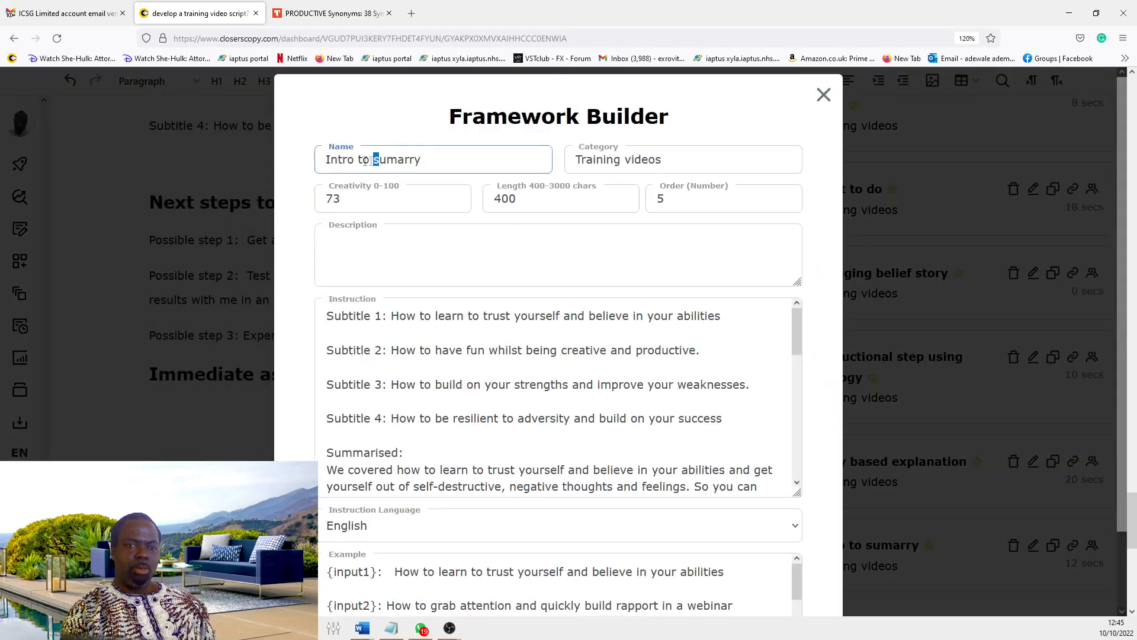
left_click_drag(381, 161, 288, 155)
type("S")
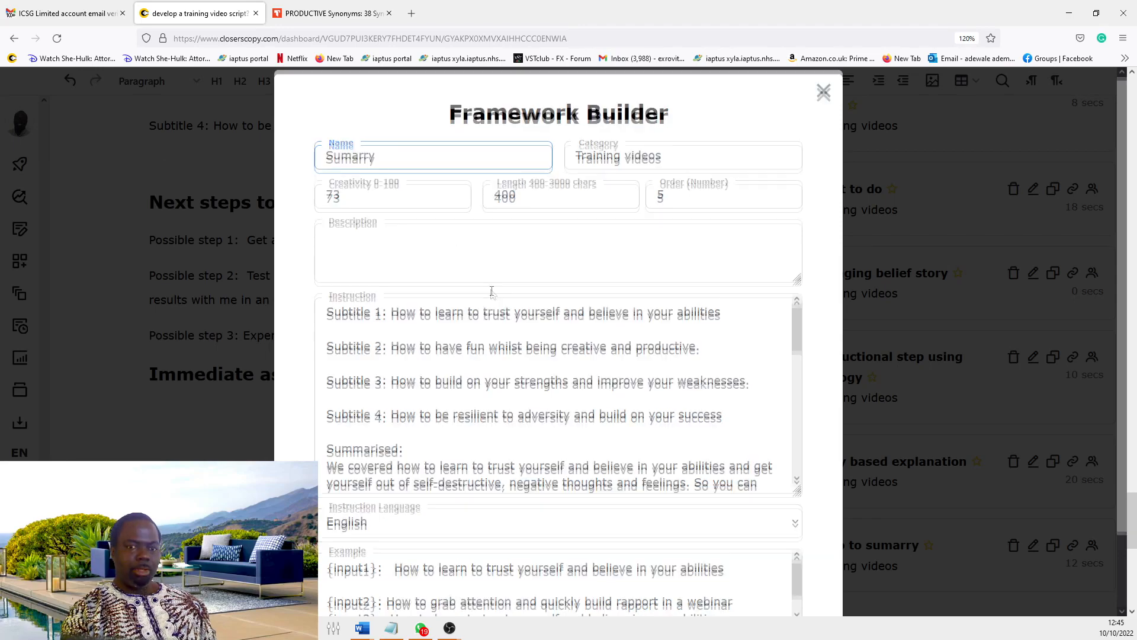
Step: Insert the copied example into the framework's instruction before the {input} subtitles and remove the extra blank lines above its closing ###
scroll(448, 354, "down", 10)
scroll(448, 354, "up", 1)
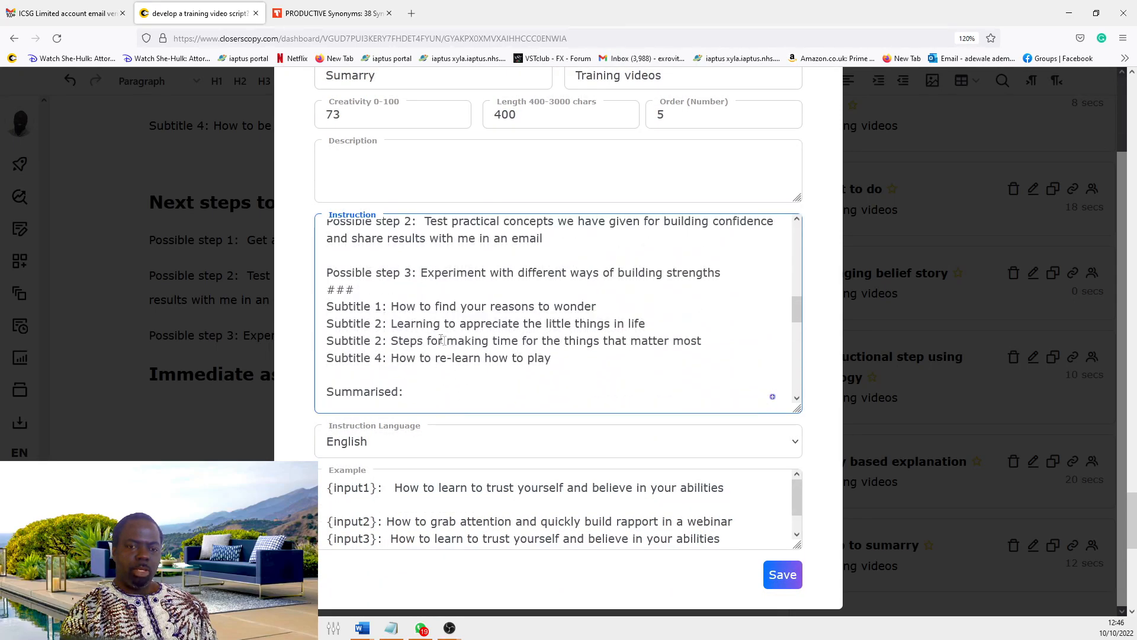
scroll(466, 342, "down", 3)
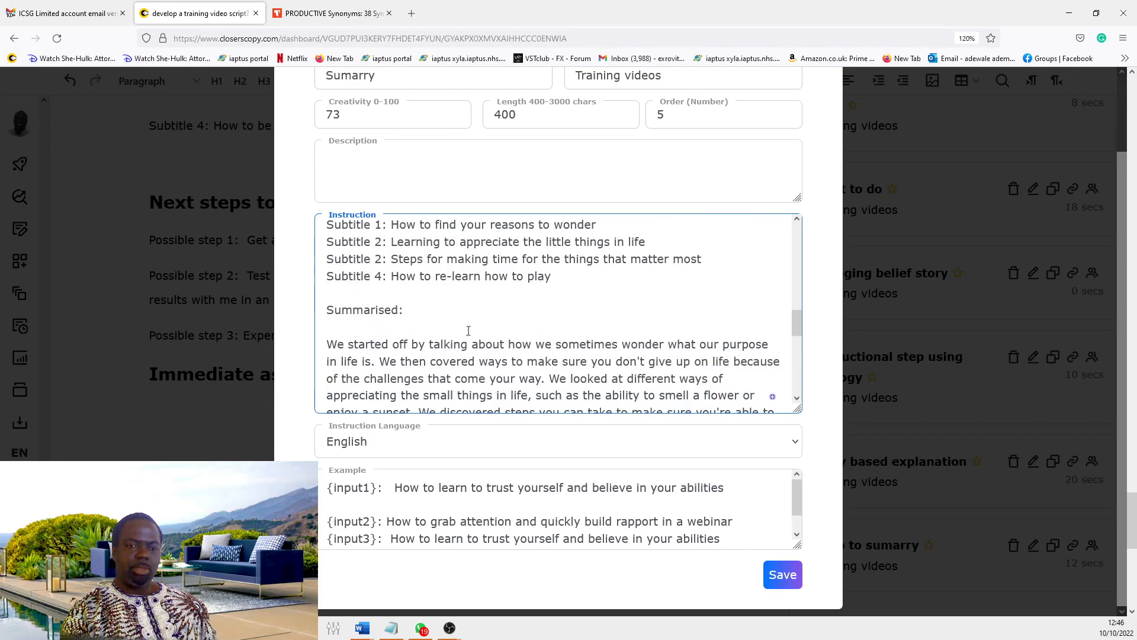
scroll(465, 332, "up", 3)
scroll(437, 338, "down", 3)
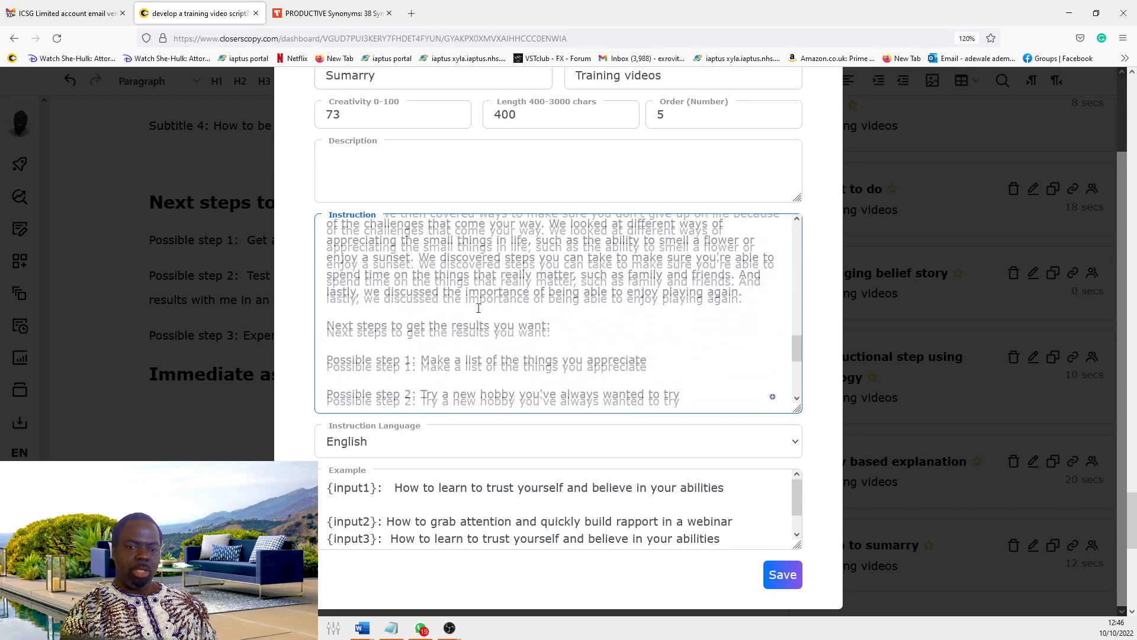
scroll(432, 308, "down", 5)
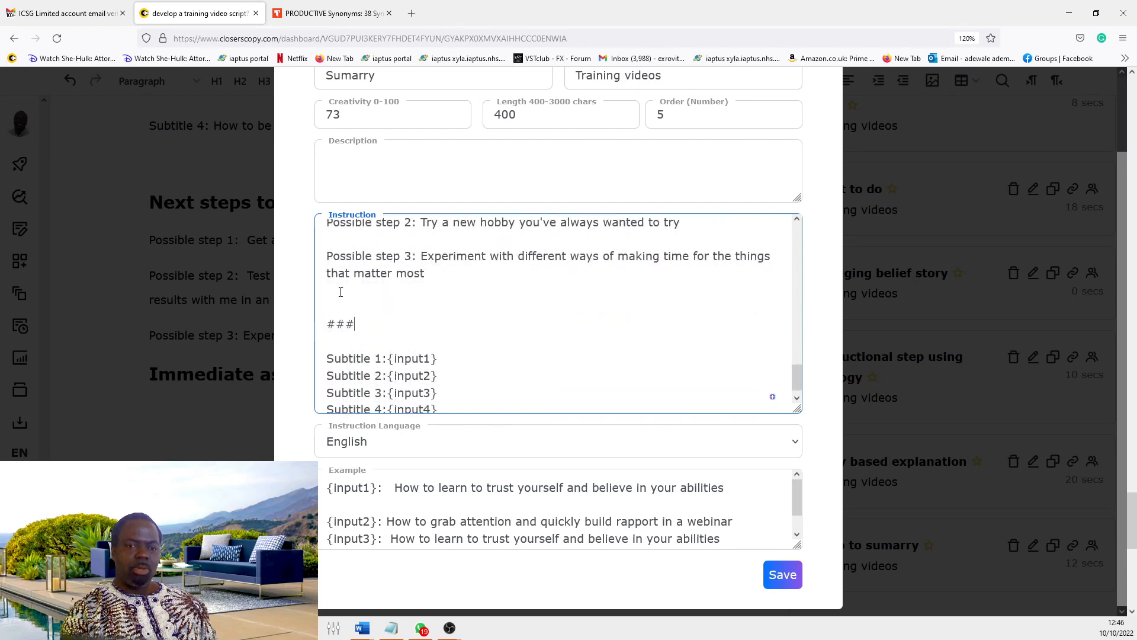
key("Delete")
key("Delete")
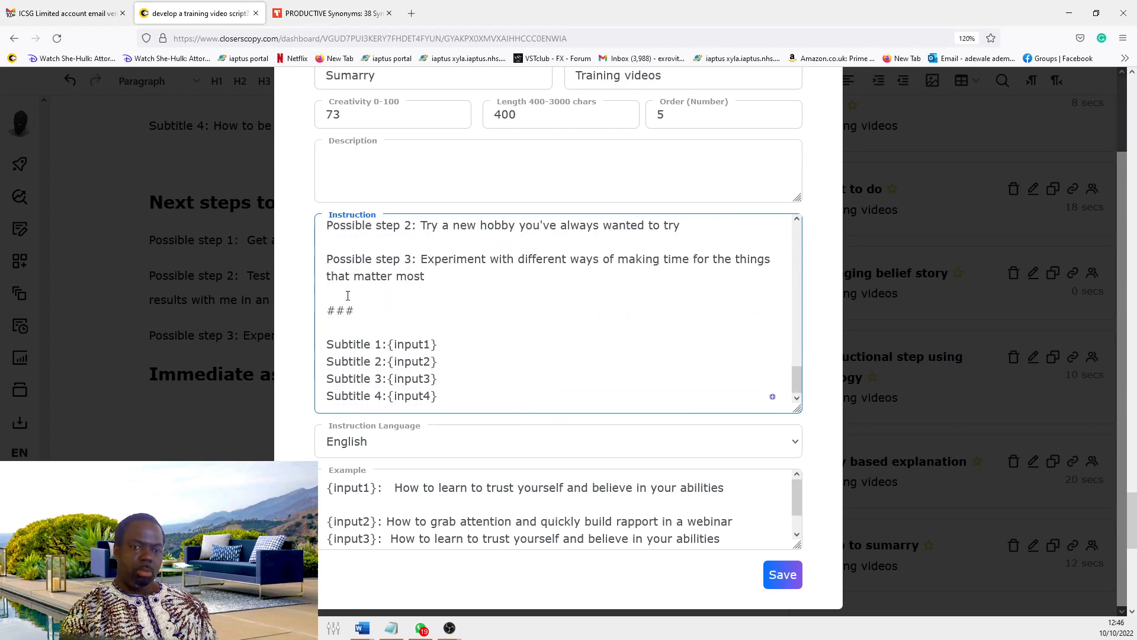
Step: Compare the subtitles, summaries and possible next steps of both examples in the framework's instruction
scroll(463, 310, "up", 8)
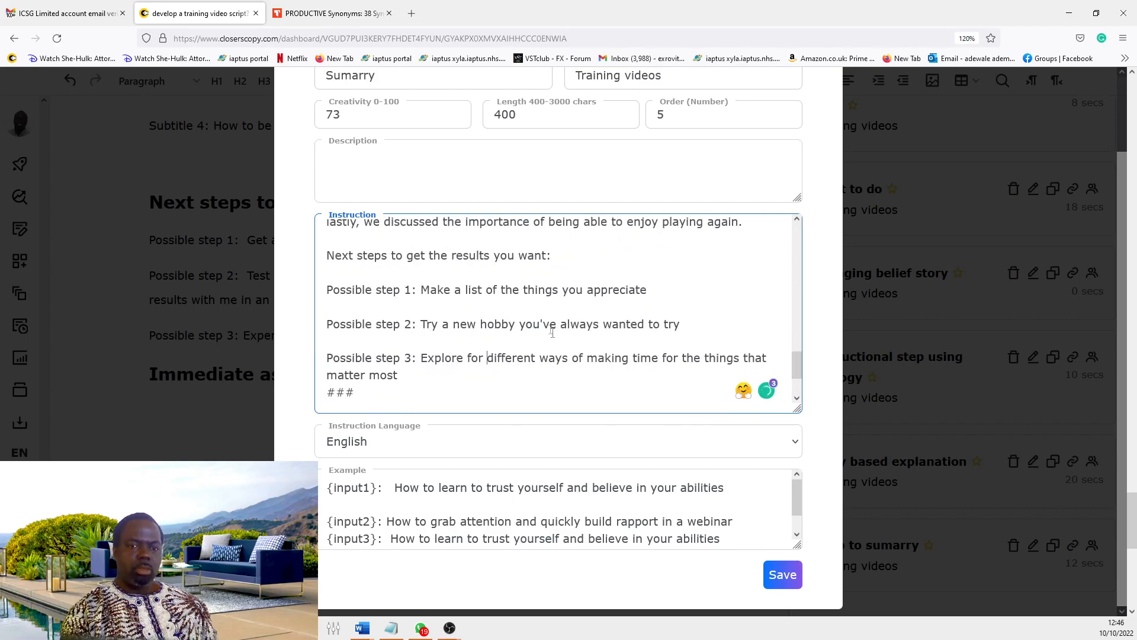
scroll(547, 332, "up", 6)
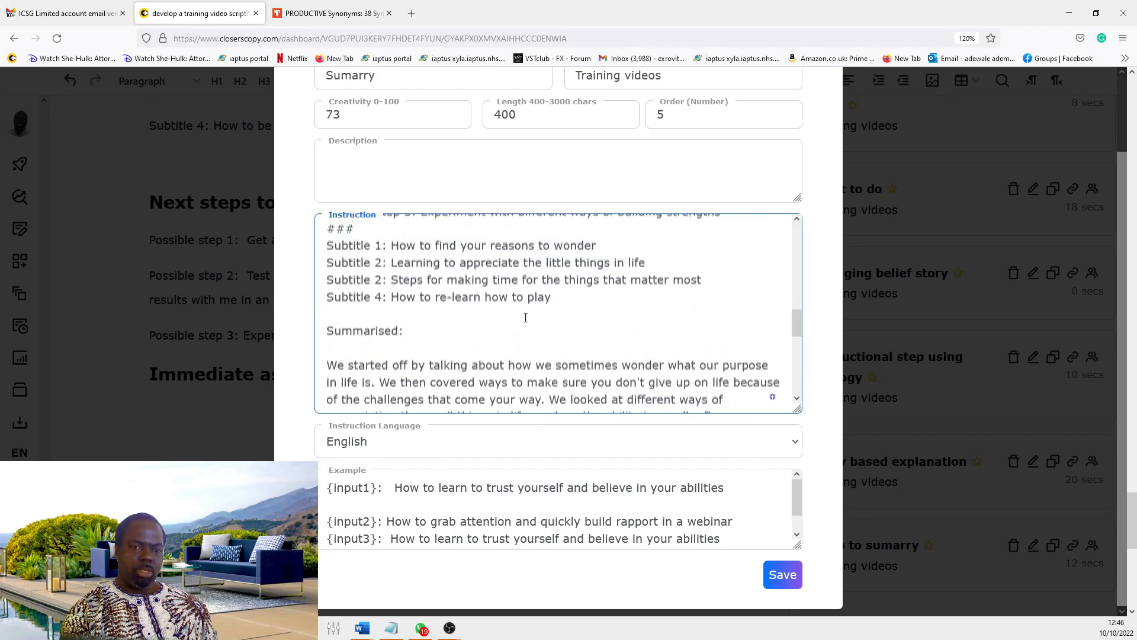
scroll(454, 280, "up", 3)
scroll(453, 279, "up", 3)
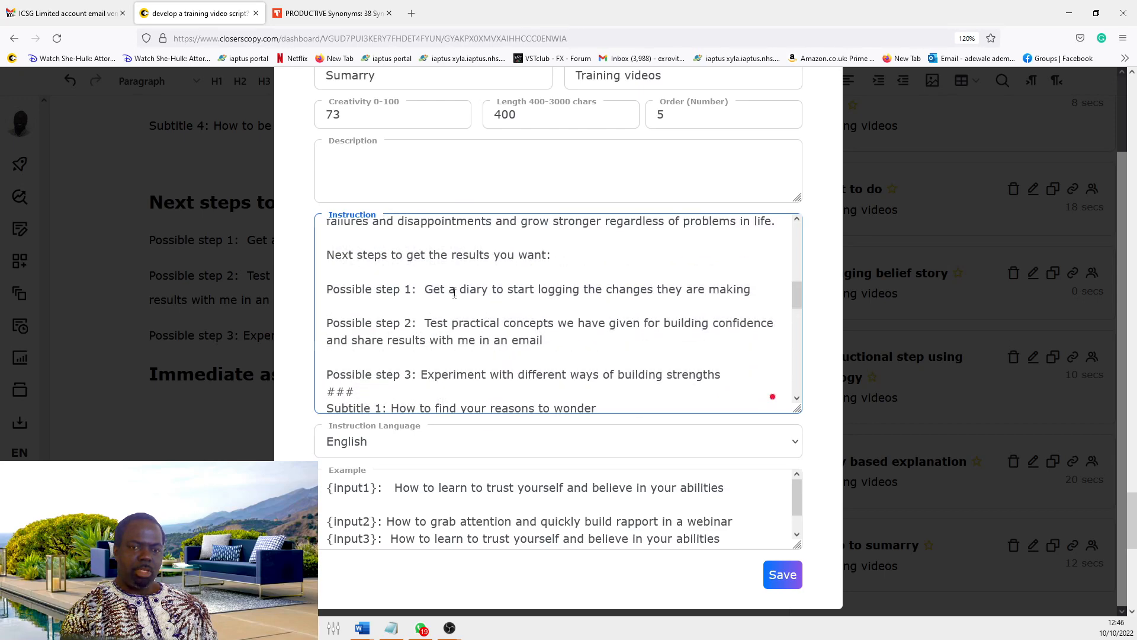
scroll(455, 286, "down", 3)
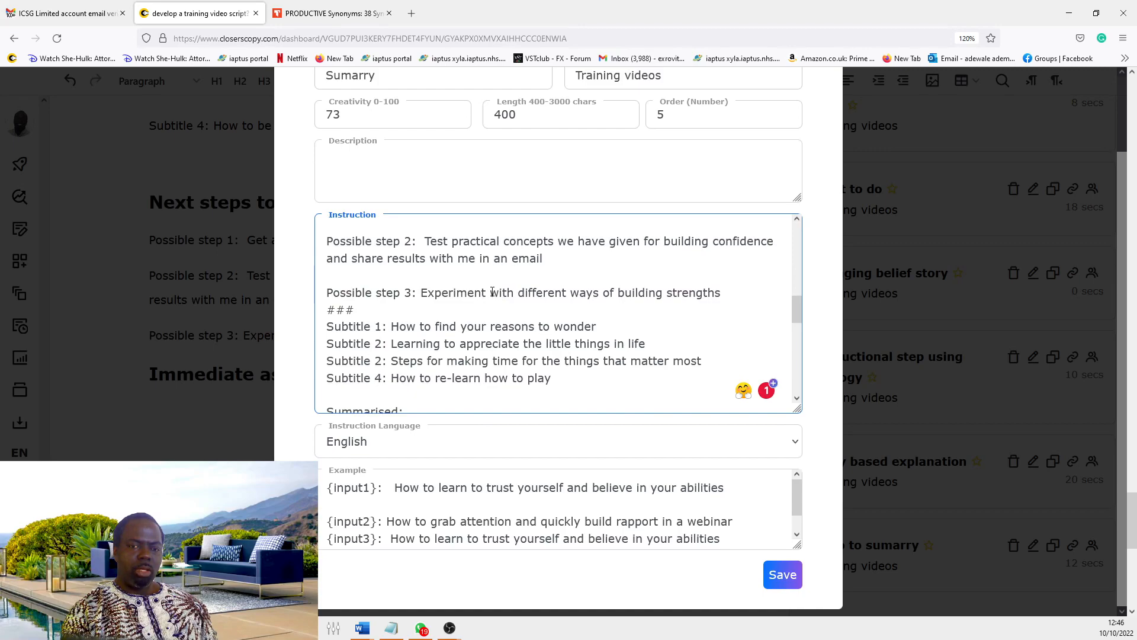
scroll(491, 293, "up", 3)
scroll(491, 294, "down", 3)
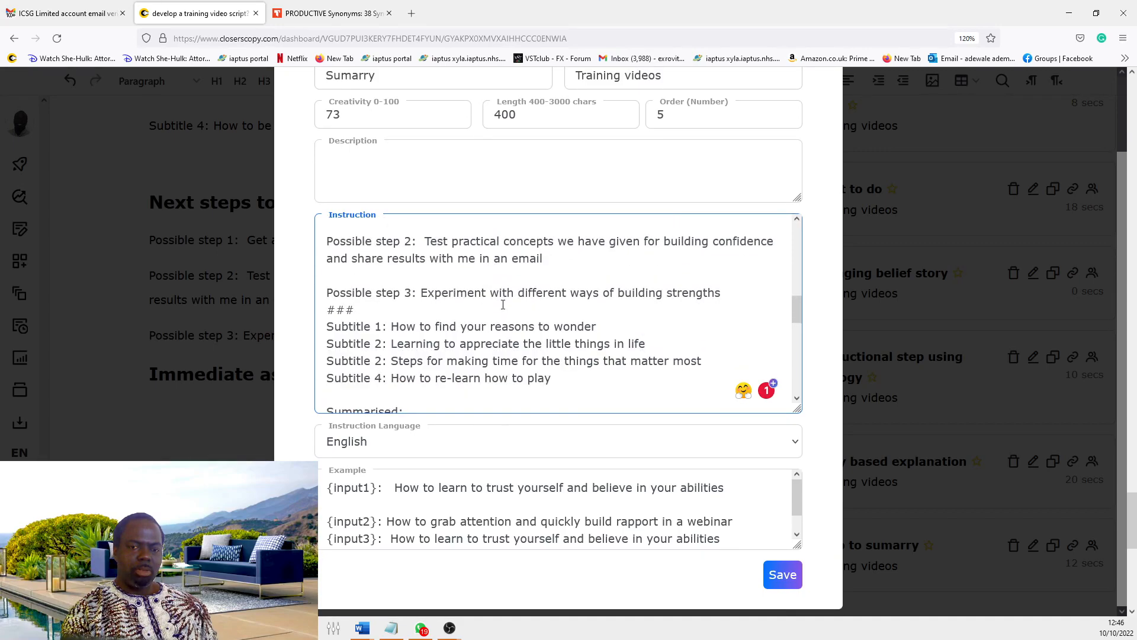
scroll(520, 280, "down", 3)
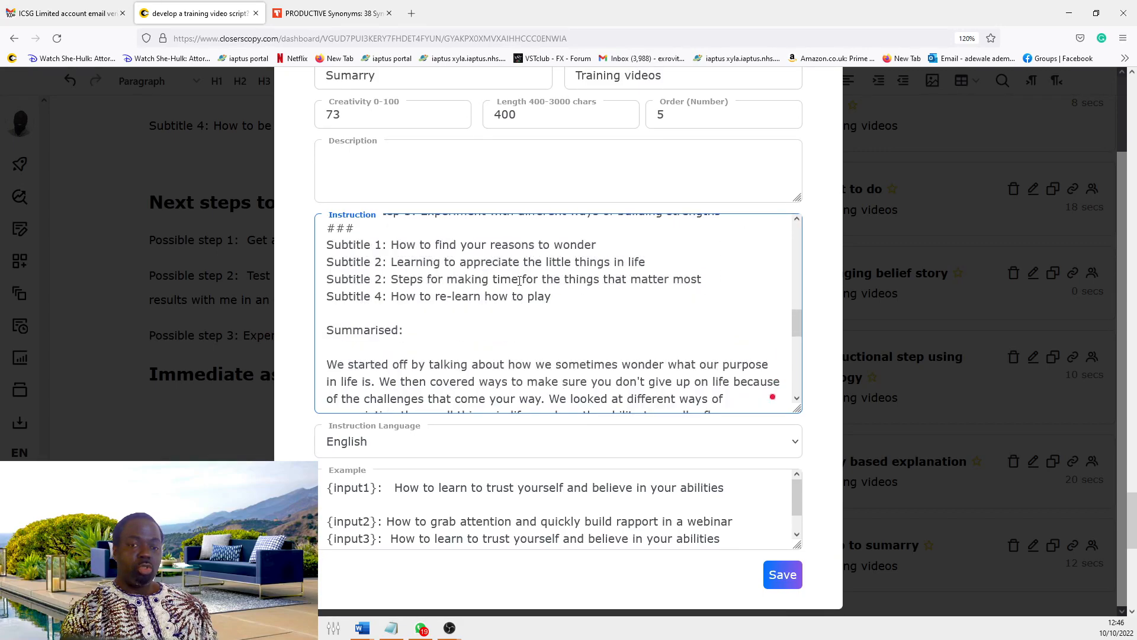
scroll(520, 280, "down", 8)
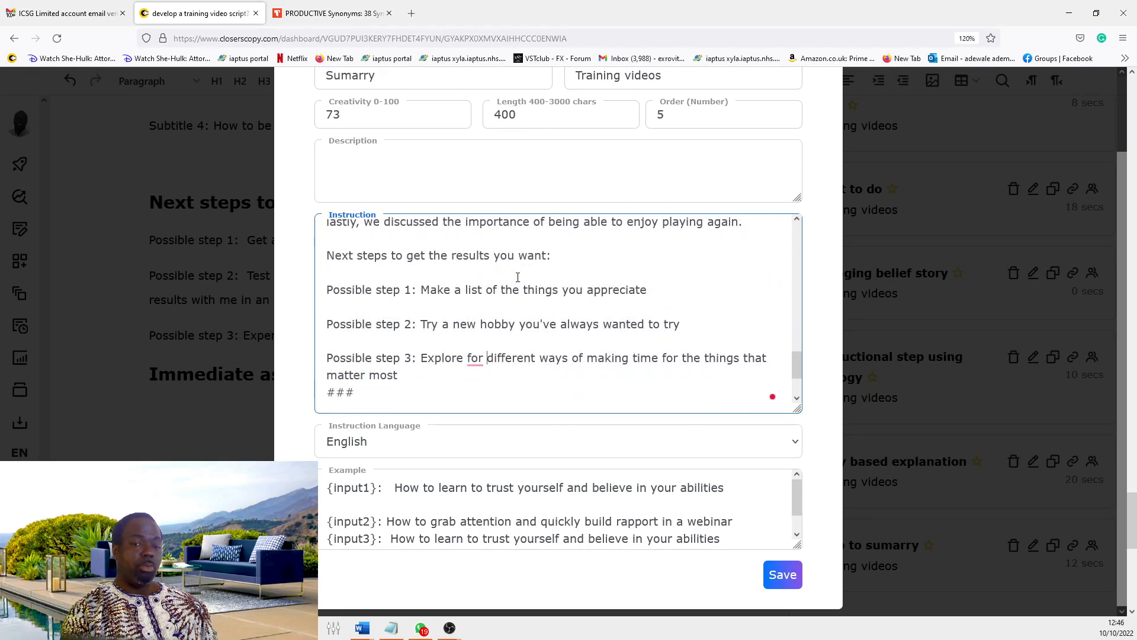
Step: Make Possible step 3 of the second example begin with "Explore different ways" by removing "for", and save the framework
scroll(517, 277, "down", 3)
mouse_move(475, 278)
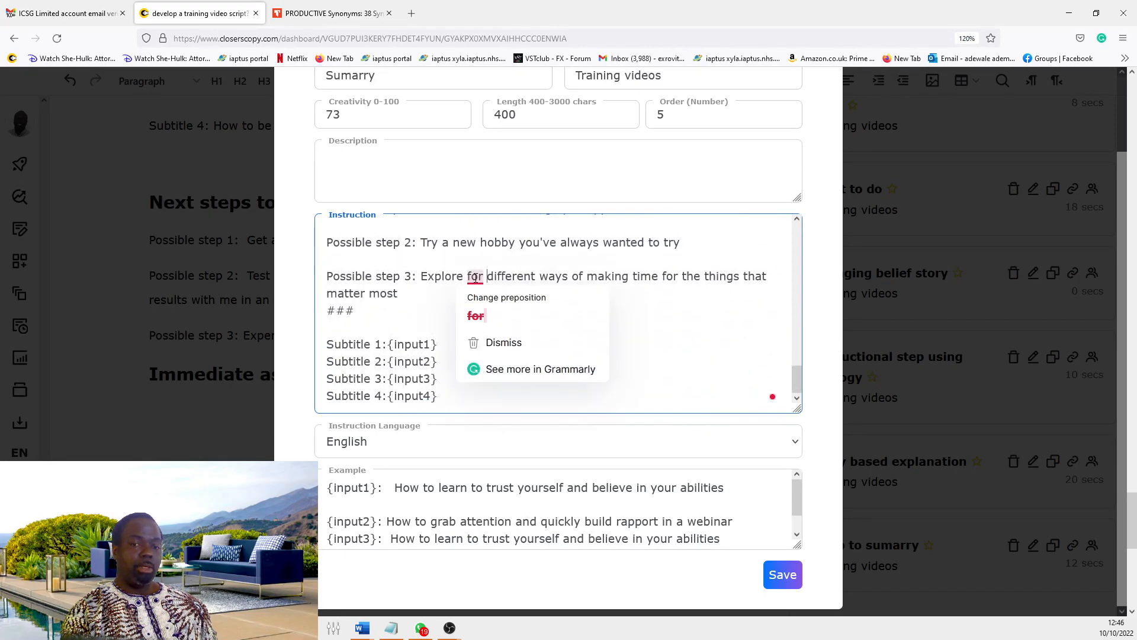
left_click(479, 317)
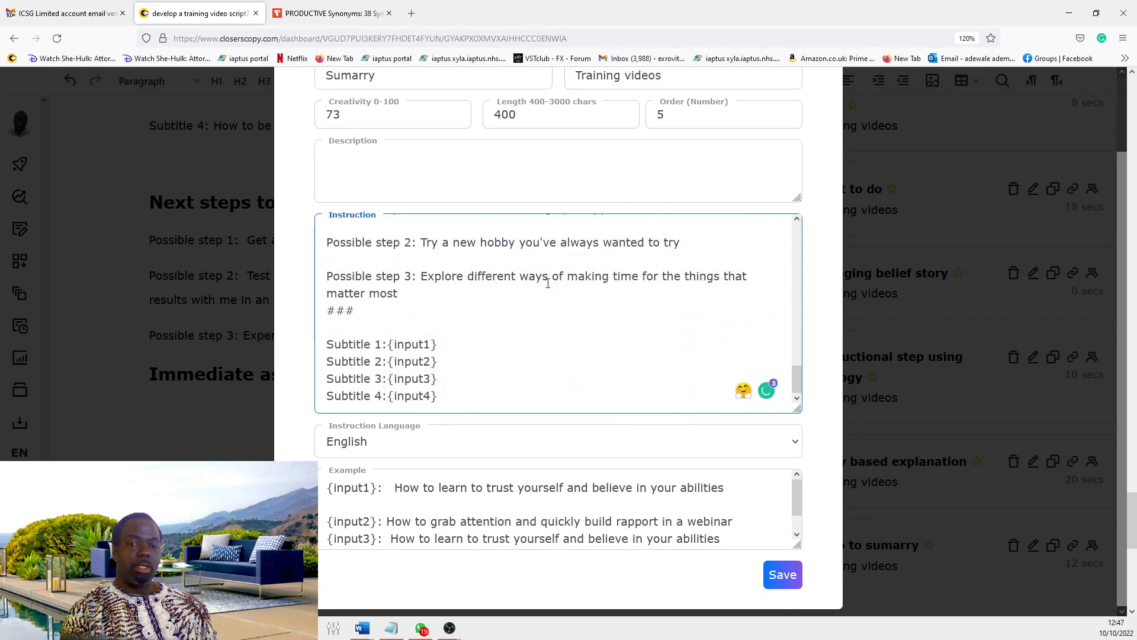
scroll(539, 281, "up", 6)
scroll(539, 280, "down", 6)
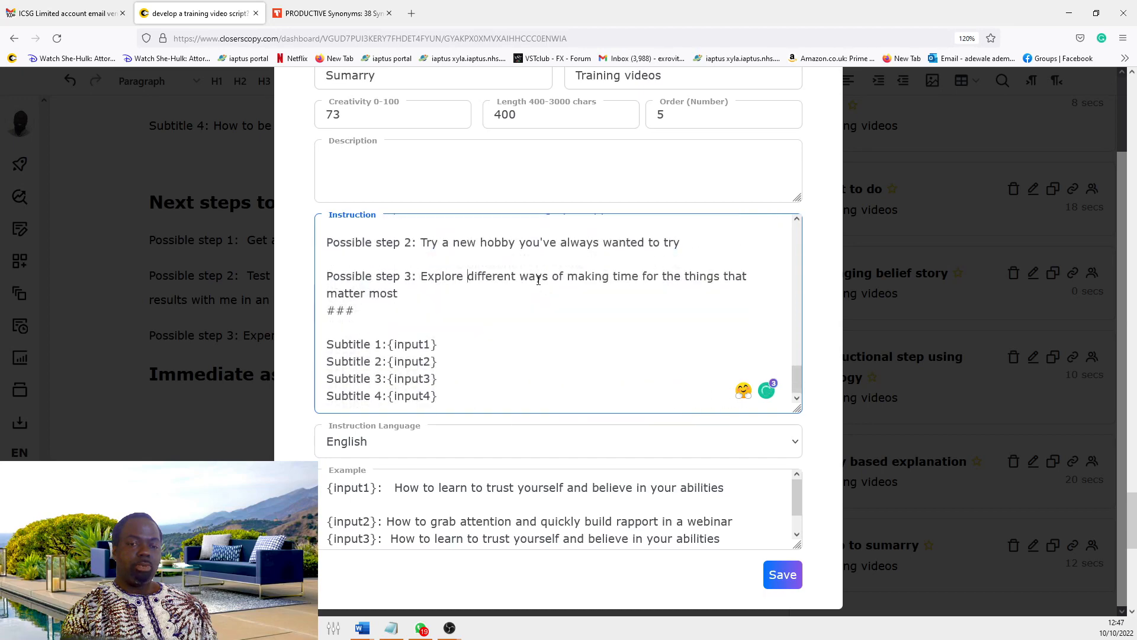
left_click(788, 577)
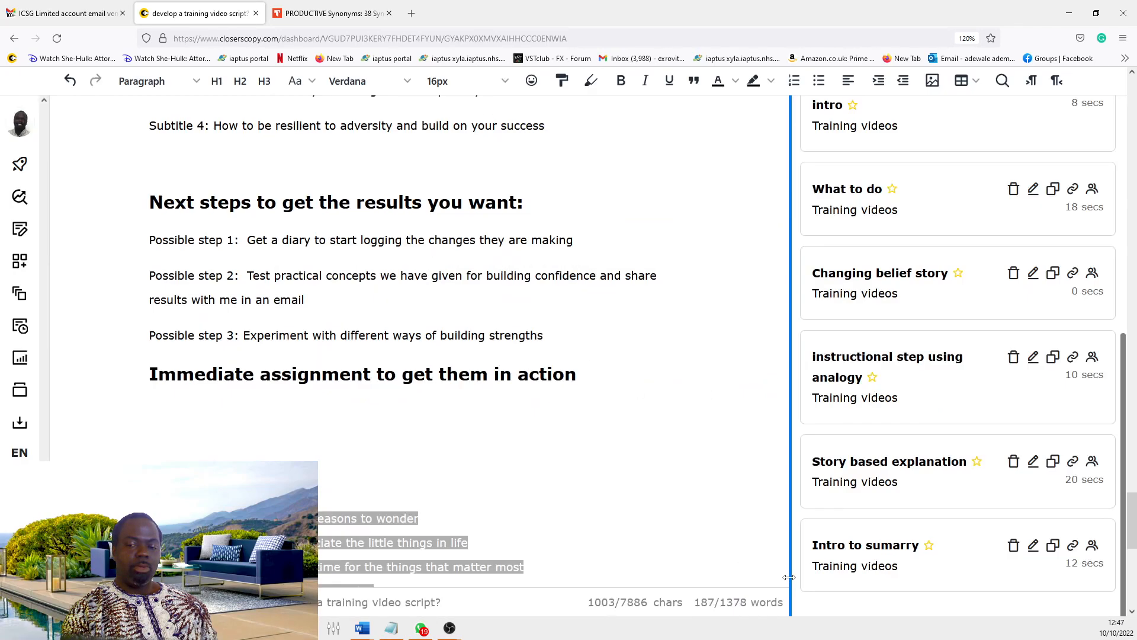
scroll(680, 515, "down", 1)
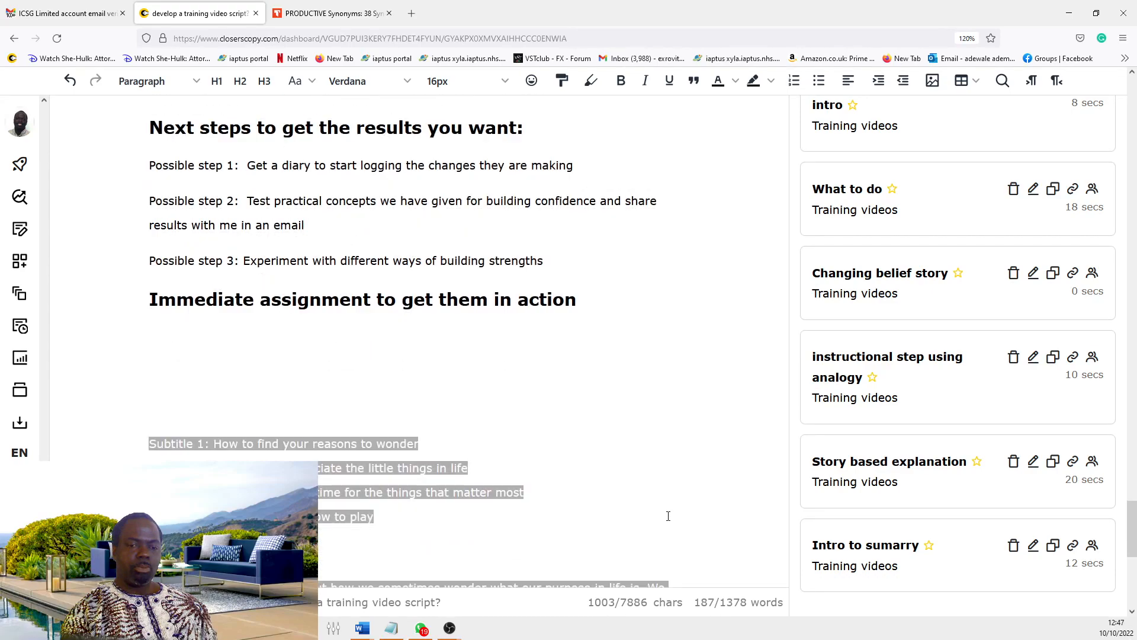
Step: Review the Training videos frameworks in the library in order, from "Intro (Why this is impiortant)" through "Story based explanation" to "Sumarry"
scroll(680, 510, "up", 1)
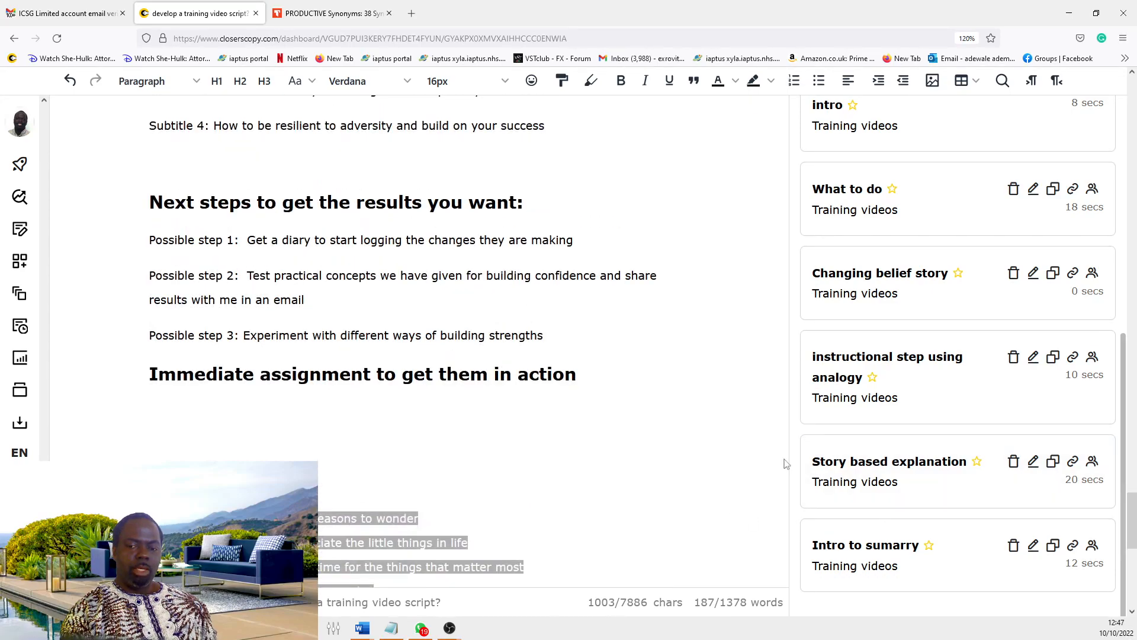
scroll(872, 421, "up", 5)
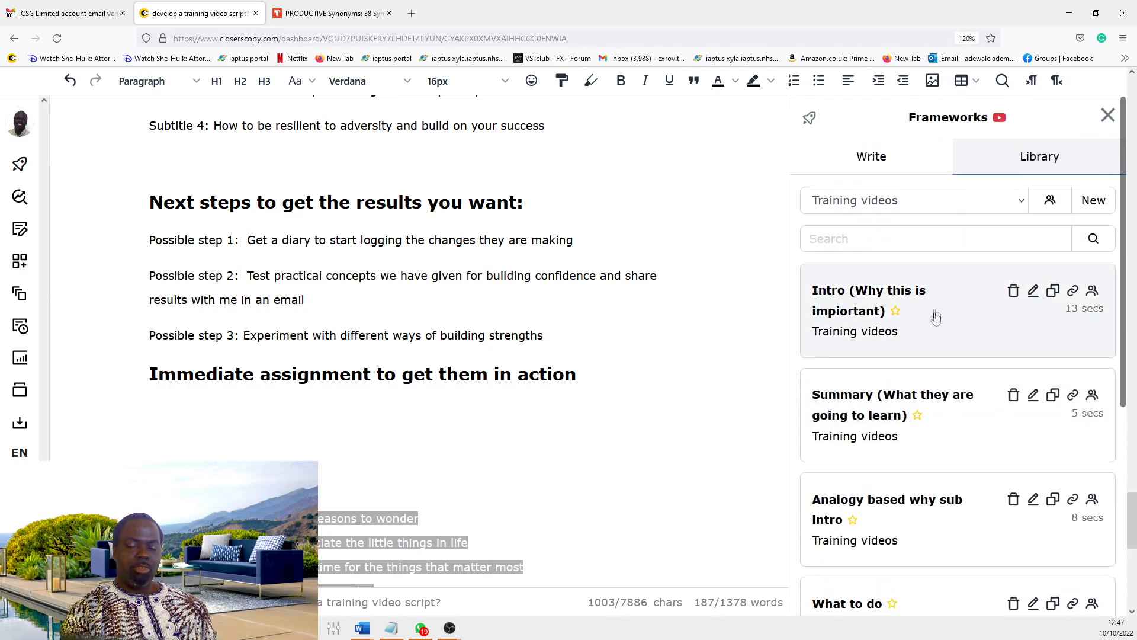
scroll(942, 343, "down", 3)
scroll(949, 370, "down", 4)
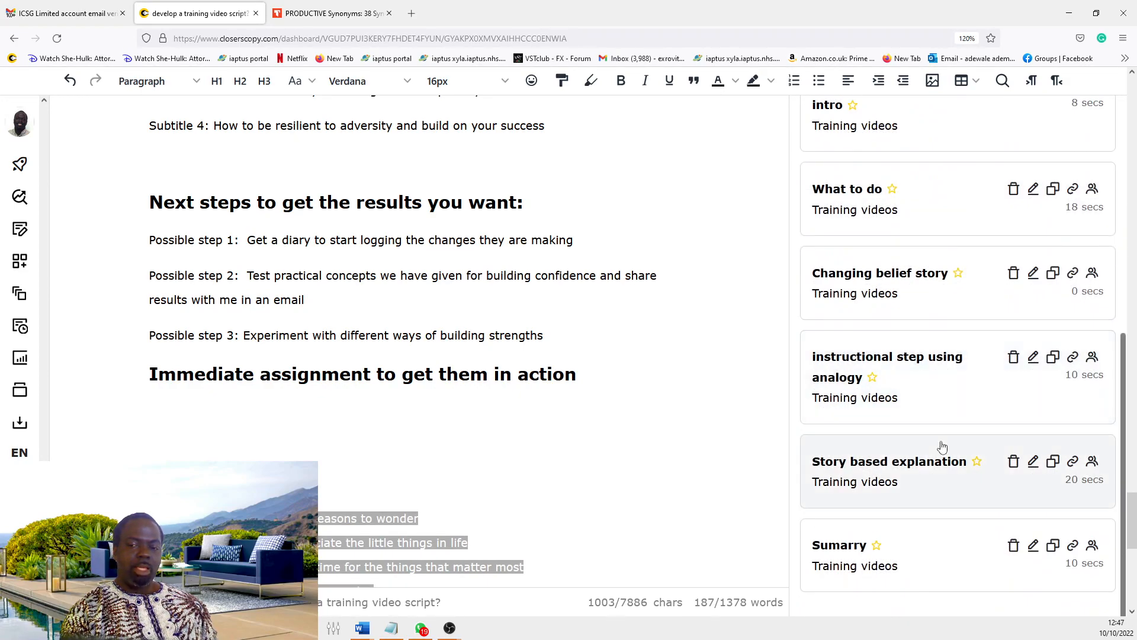
scroll(943, 477, "down", 2)
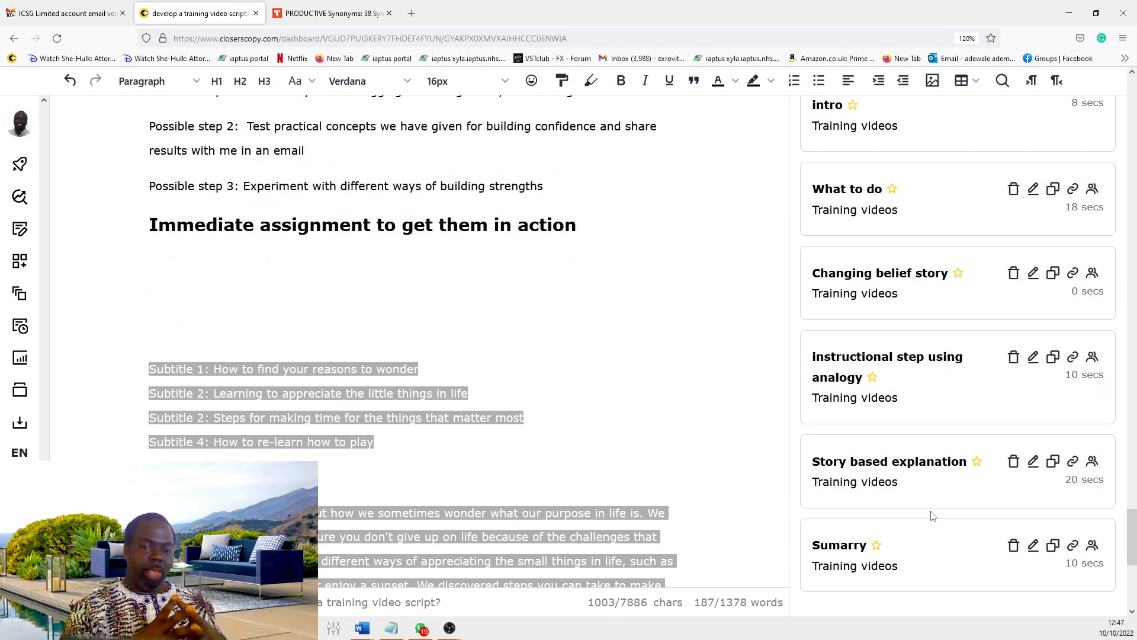
scroll(952, 513, "up", 4)
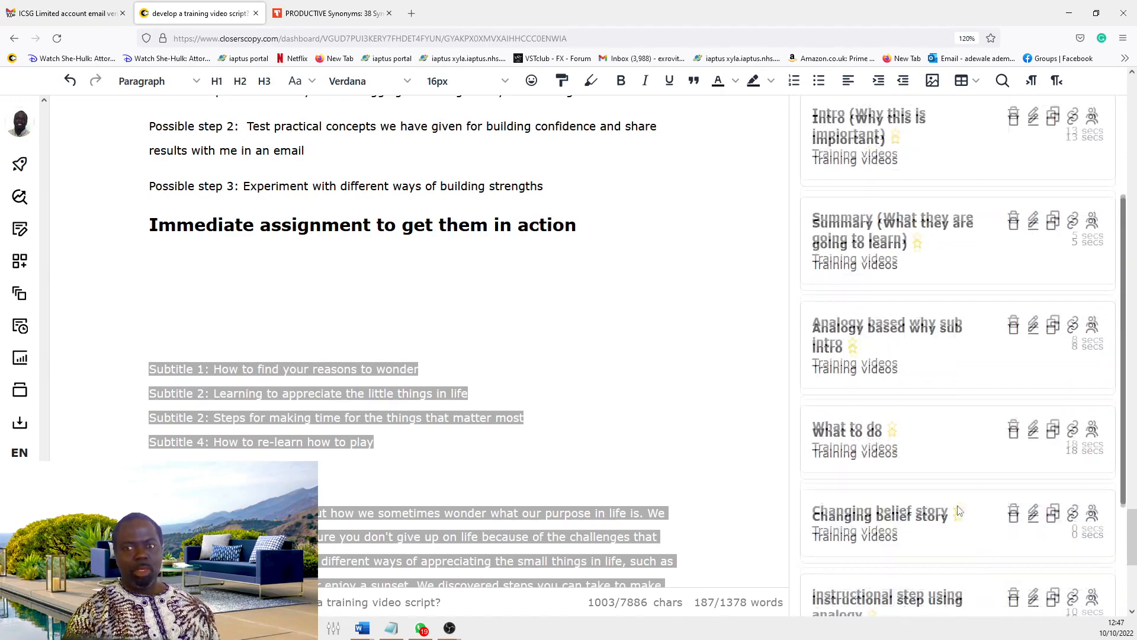
scroll(958, 501, "up", 3)
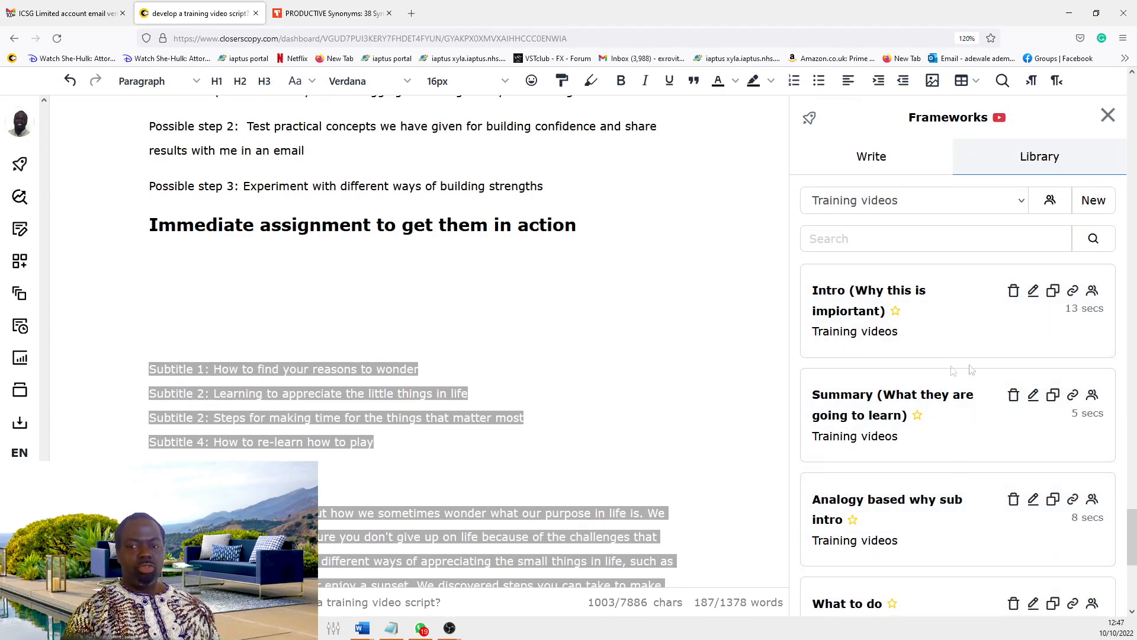
scroll(985, 305, "down", 1)
scroll(948, 296, "down", 1)
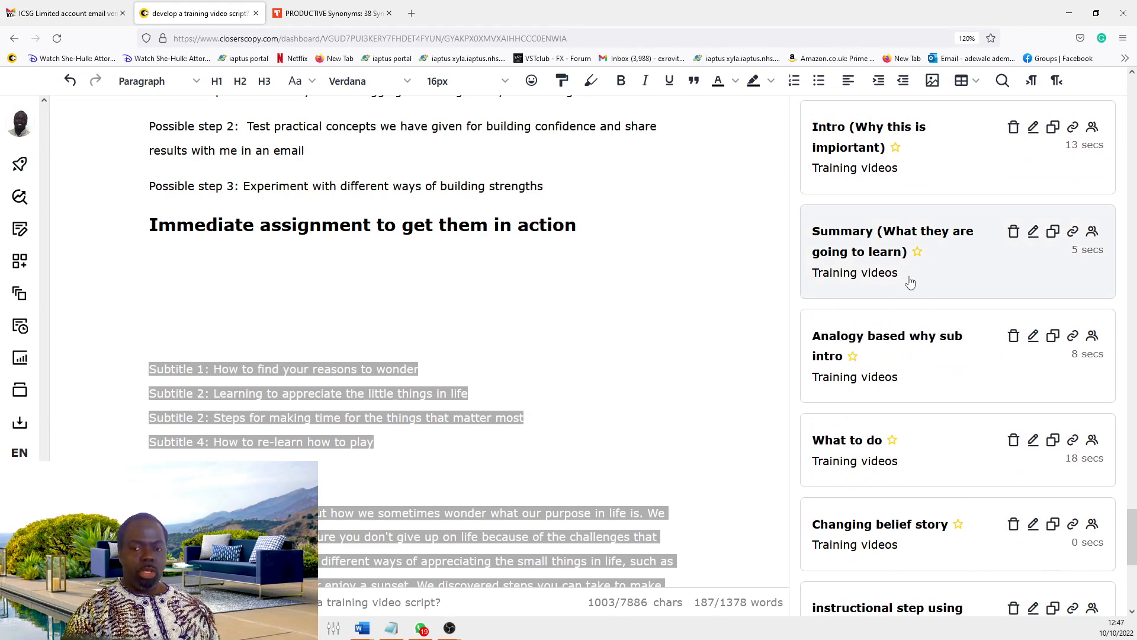
scroll(911, 282, "down", 1)
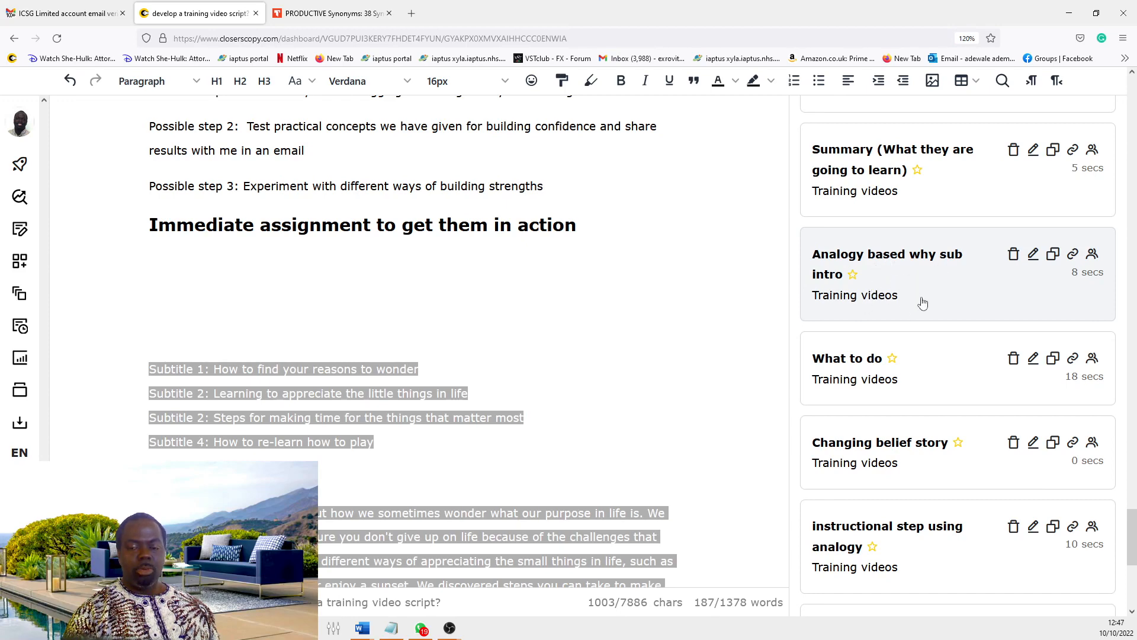
scroll(917, 332, "down", 1)
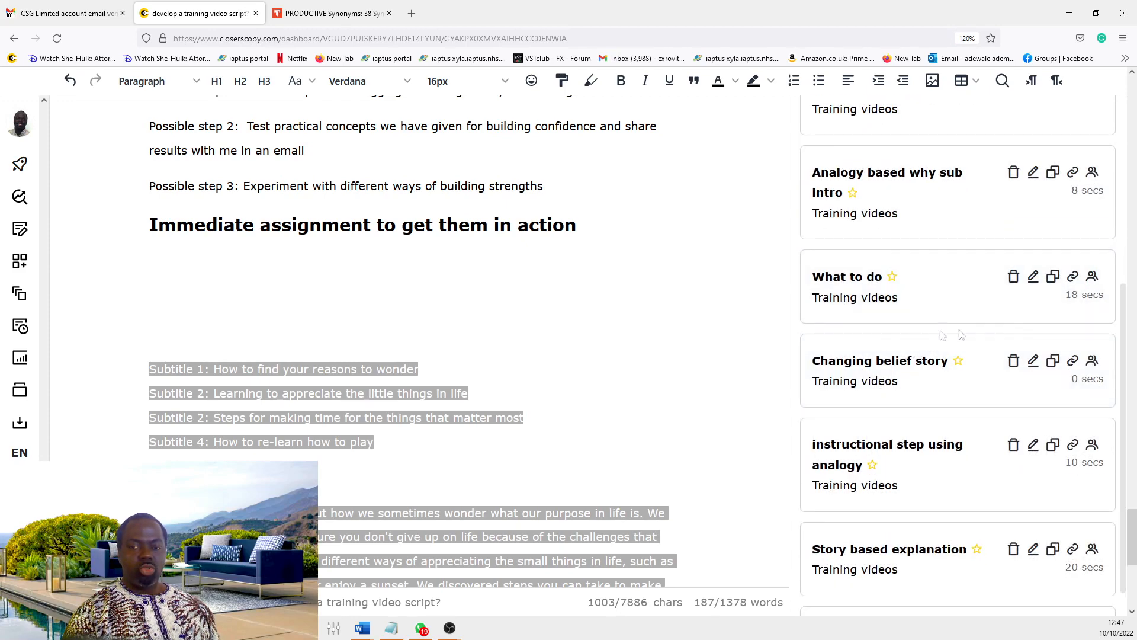
scroll(918, 259, "down", 1)
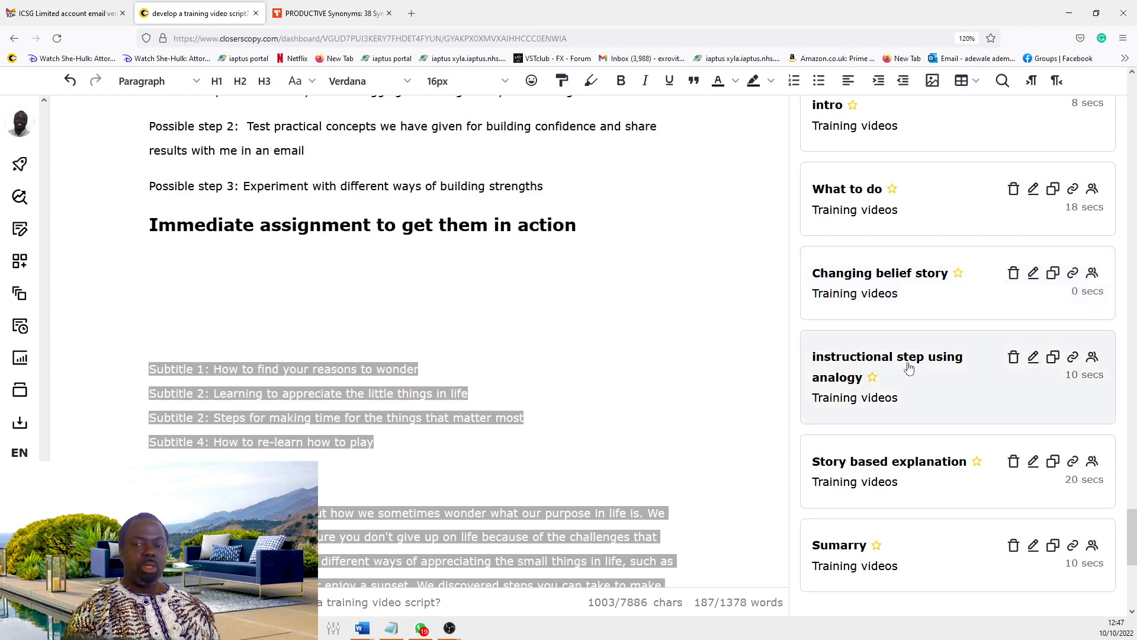
scroll(908, 384, "down", 1)
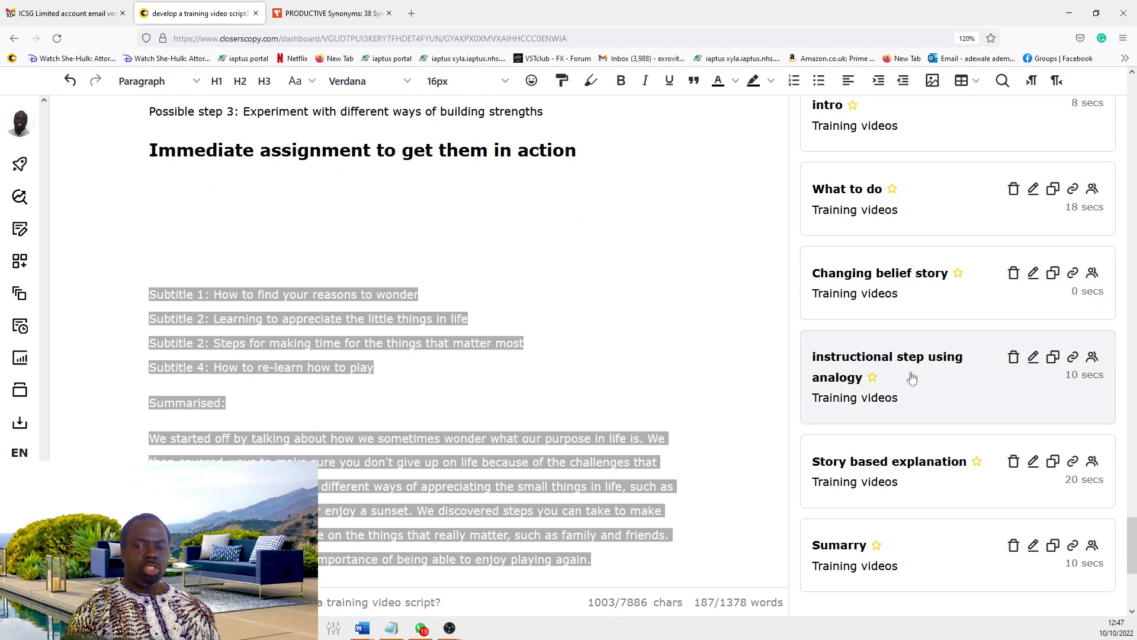
scroll(908, 431, "up", 1)
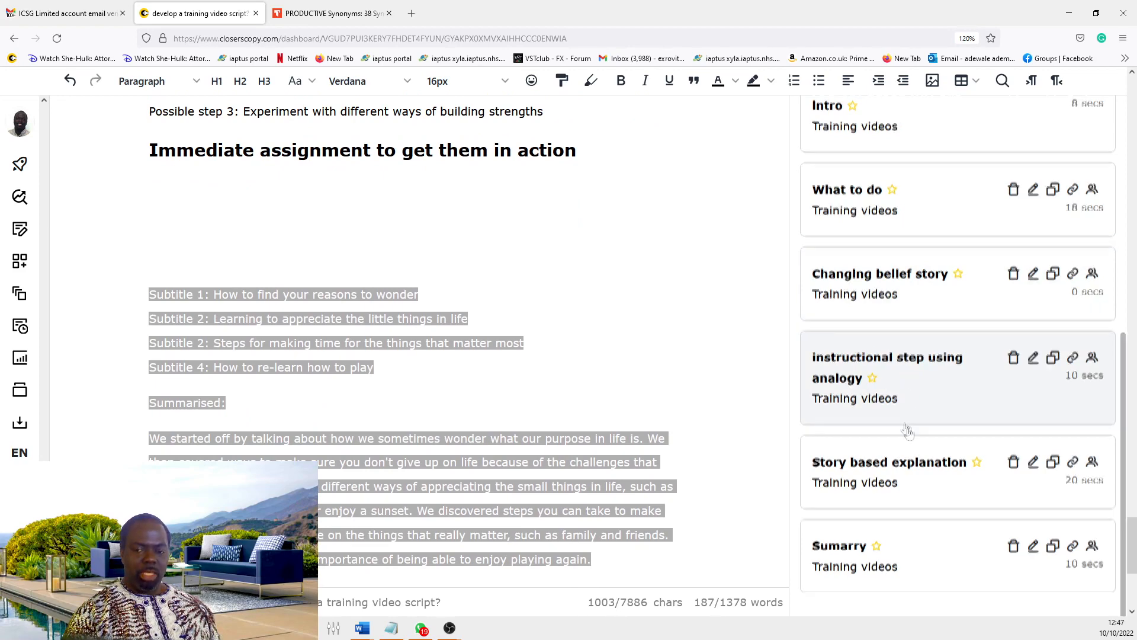
scroll(926, 495, "down", 1)
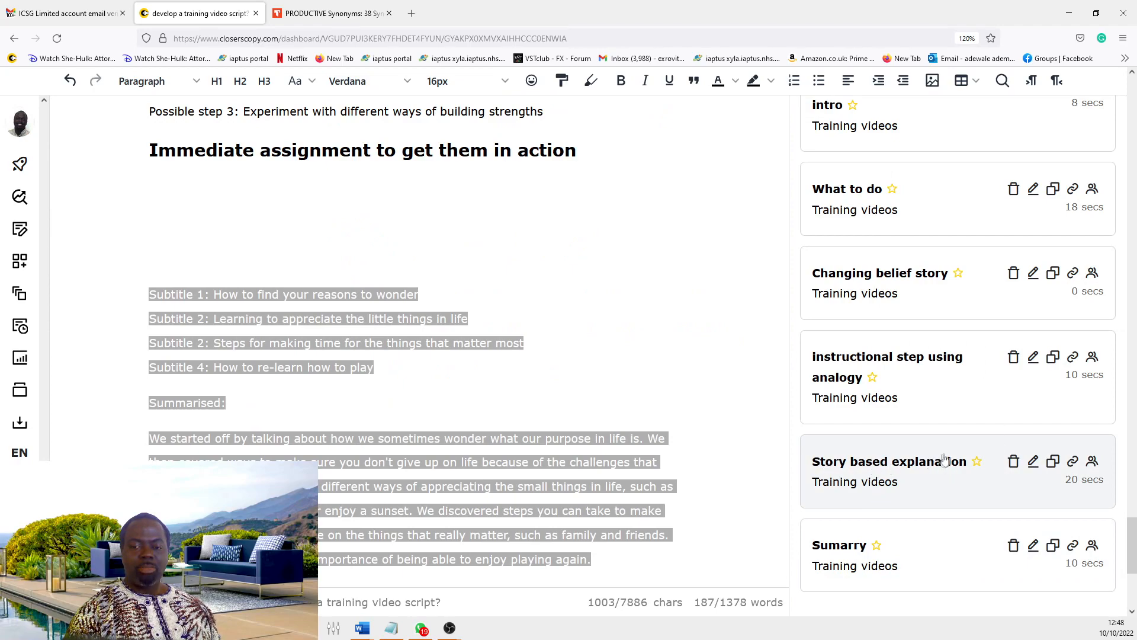
scroll(945, 461, "down", 1)
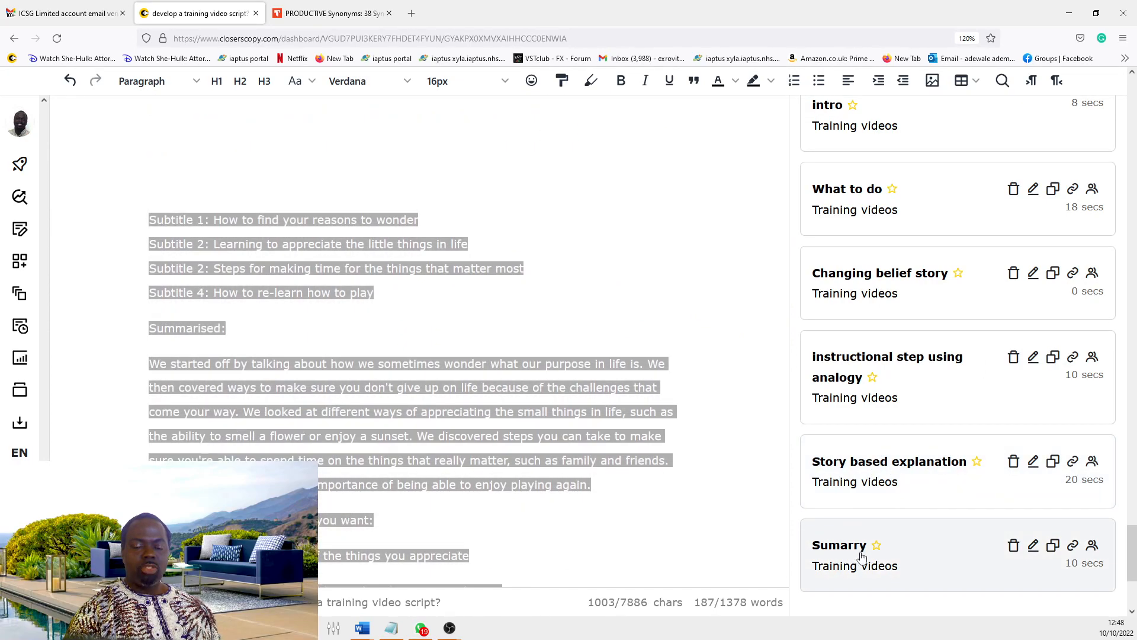
scroll(863, 551, "up", 7)
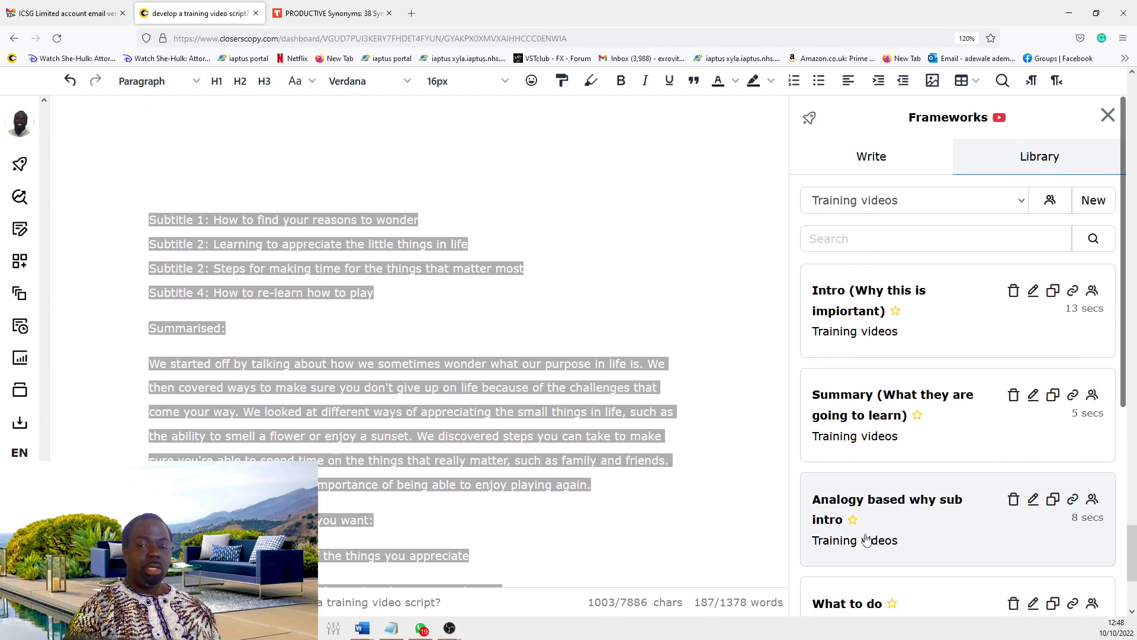